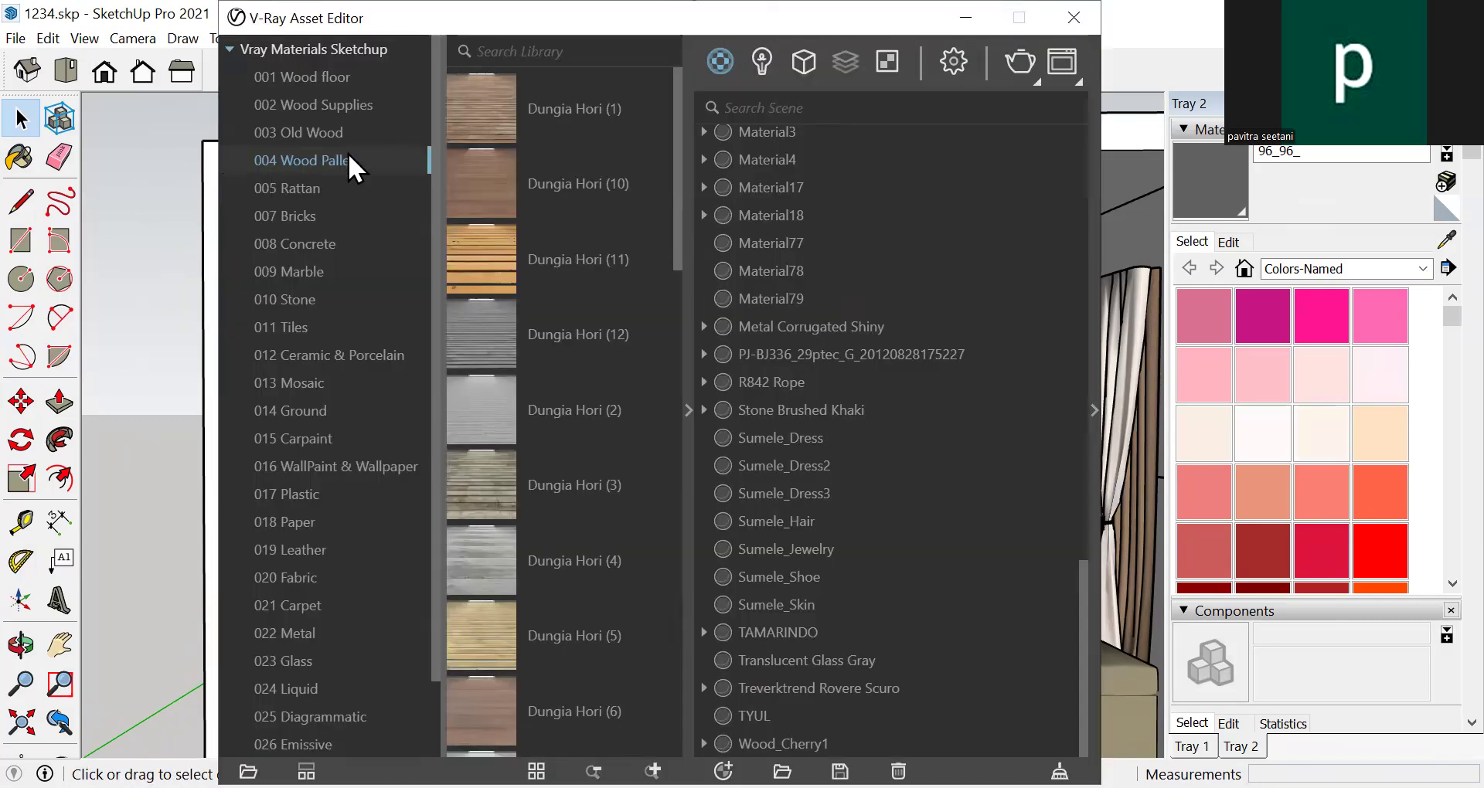
Browse the V-Ray material library's wood, brick, concrete, marble, stone and tile categories
{"action": "left_click", "coordinate": [340, 77]}
{"action": "left_click", "coordinate": [340, 96]}
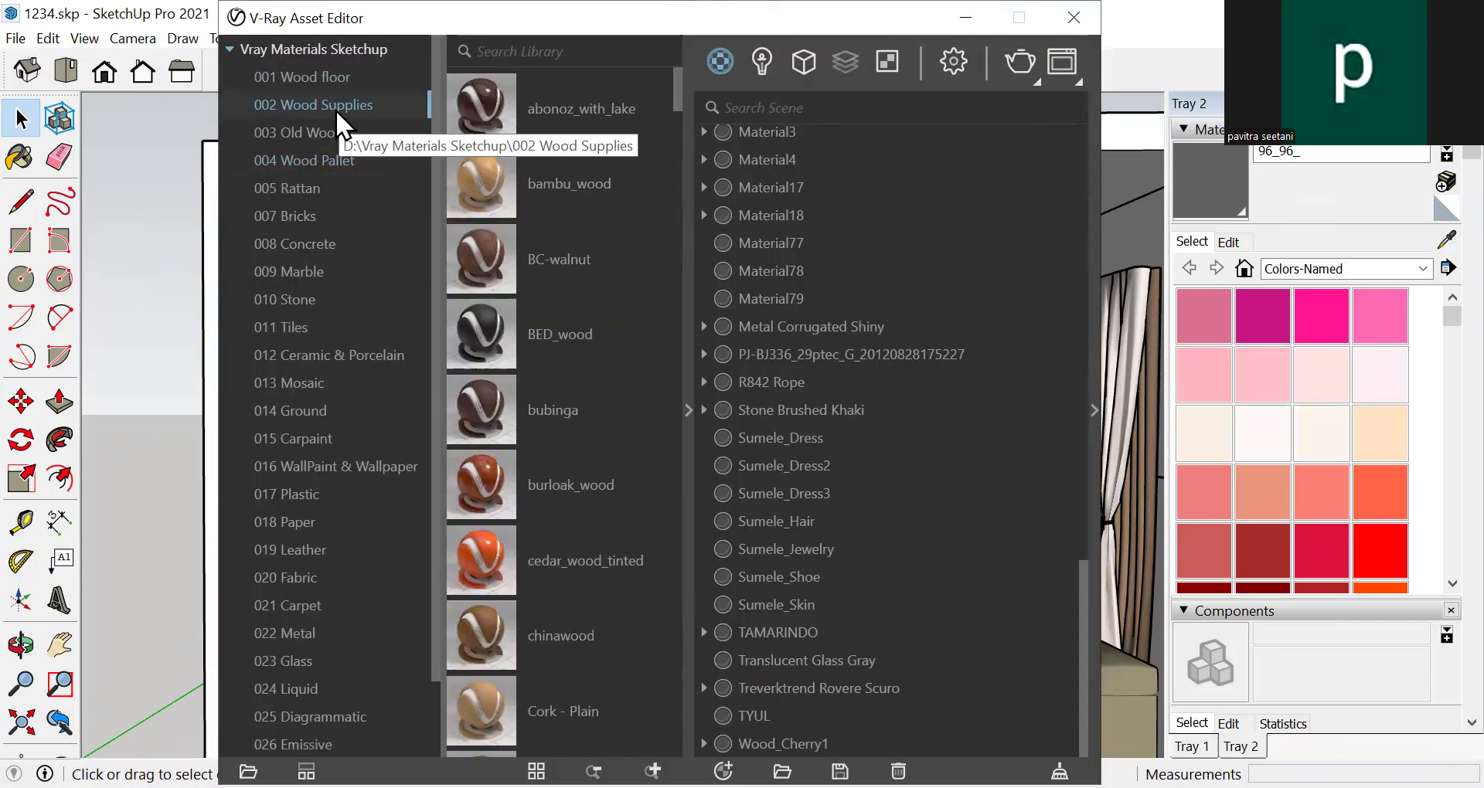
{"action": "left_click", "coordinate": [348, 132]}
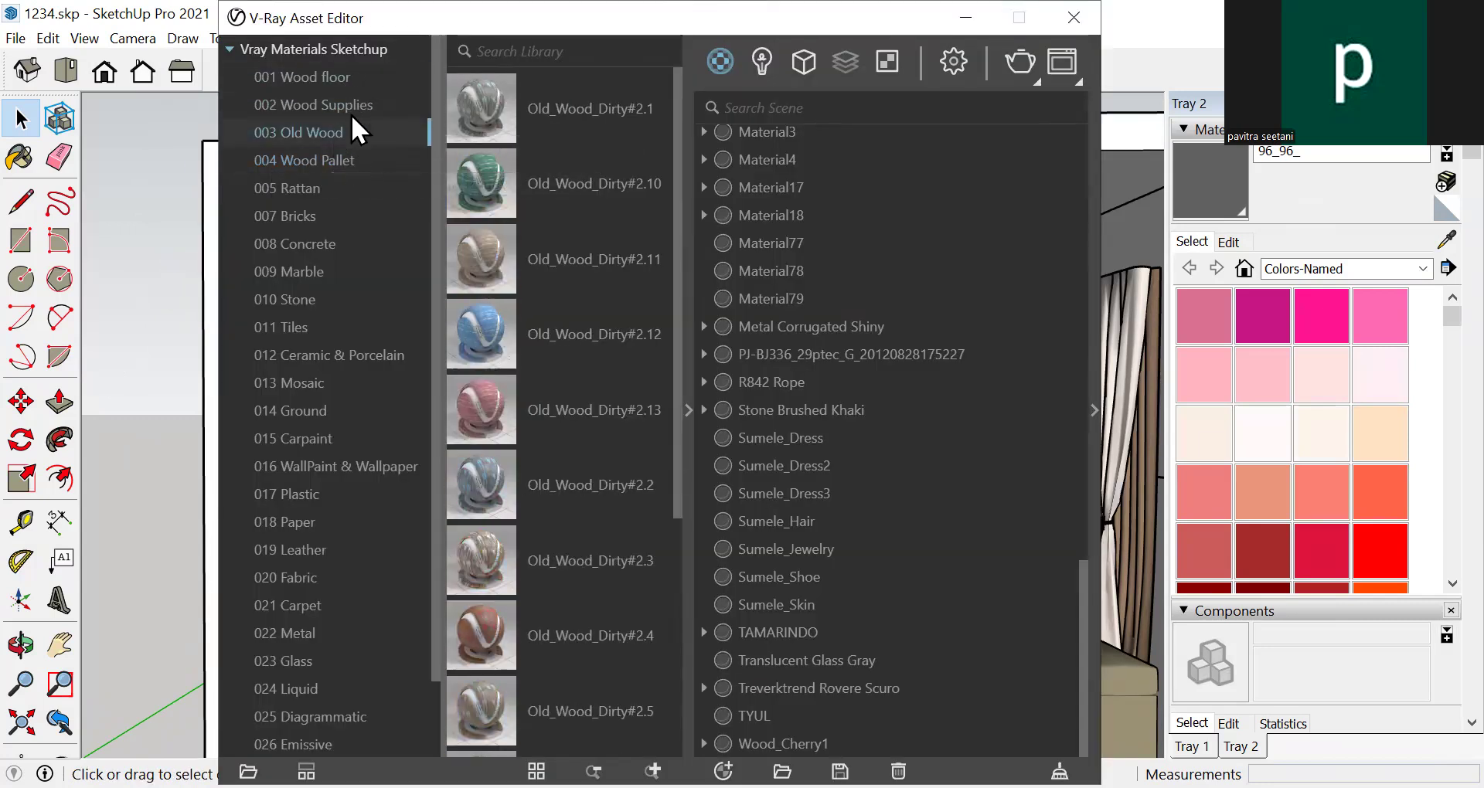
{"action": "left_click", "coordinate": [323, 218]}
{"action": "left_click", "coordinate": [334, 244]}
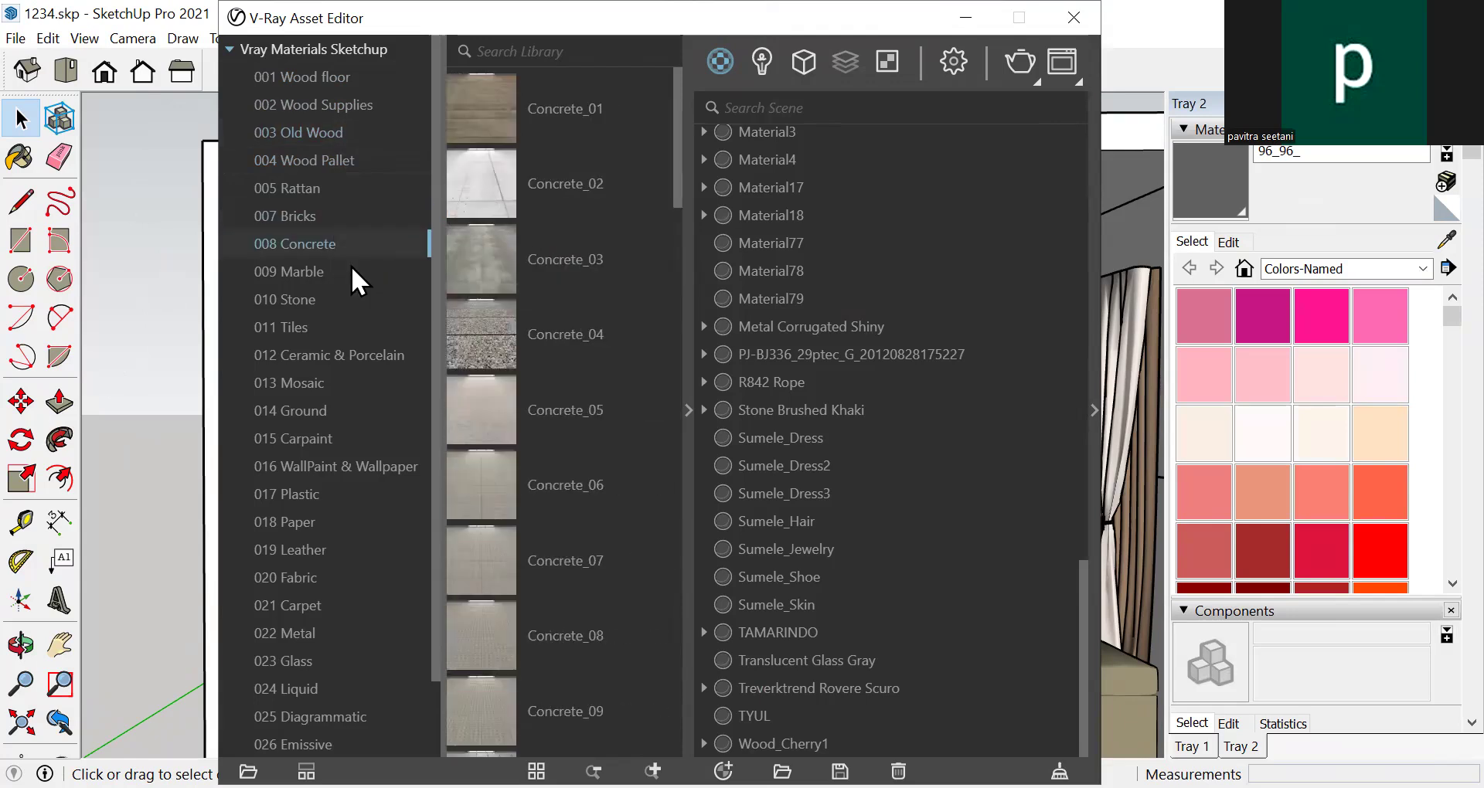
{"action": "left_click", "coordinate": [350, 270]}
{"action": "left_click", "coordinate": [342, 303]}
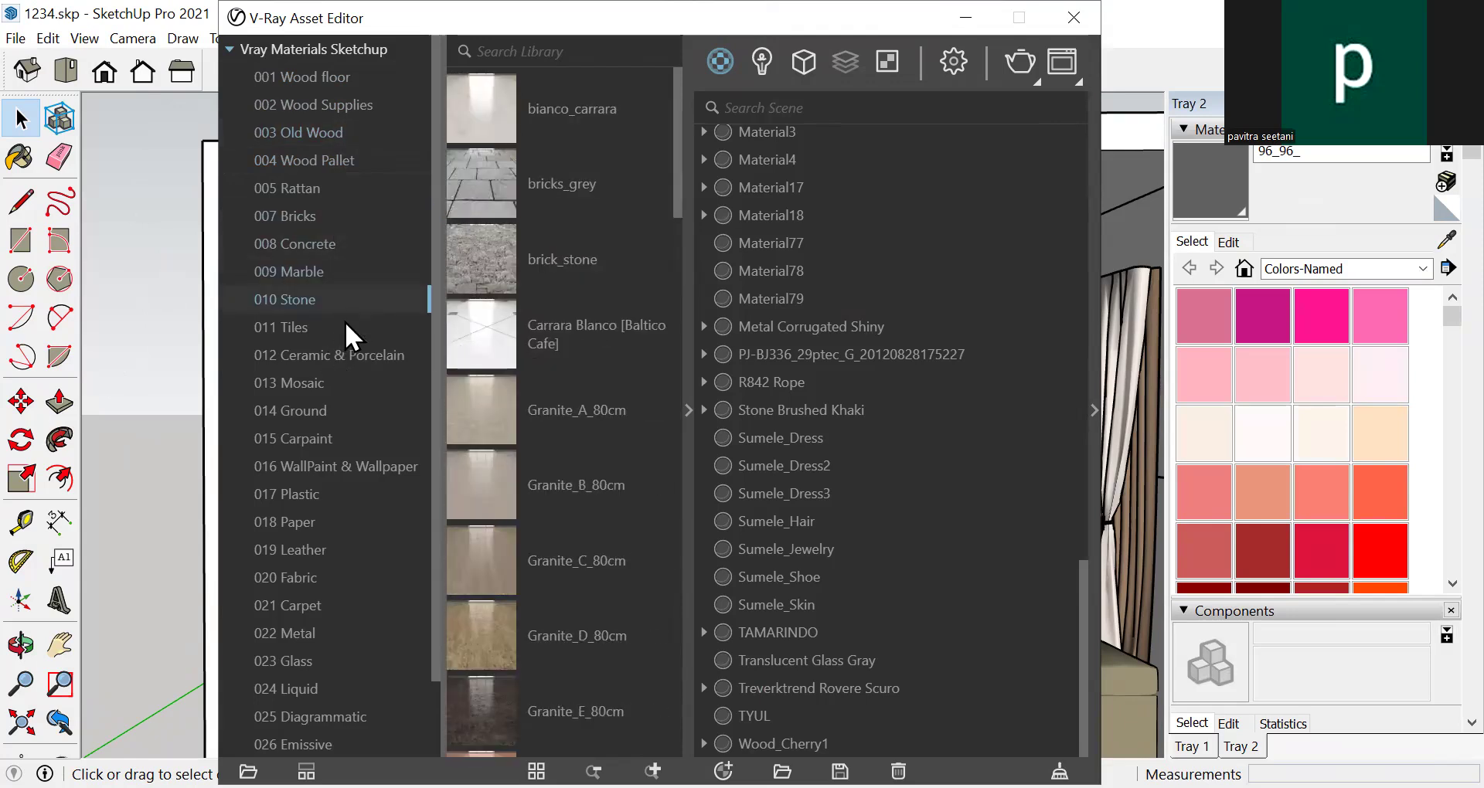
{"action": "left_click", "coordinate": [345, 324]}
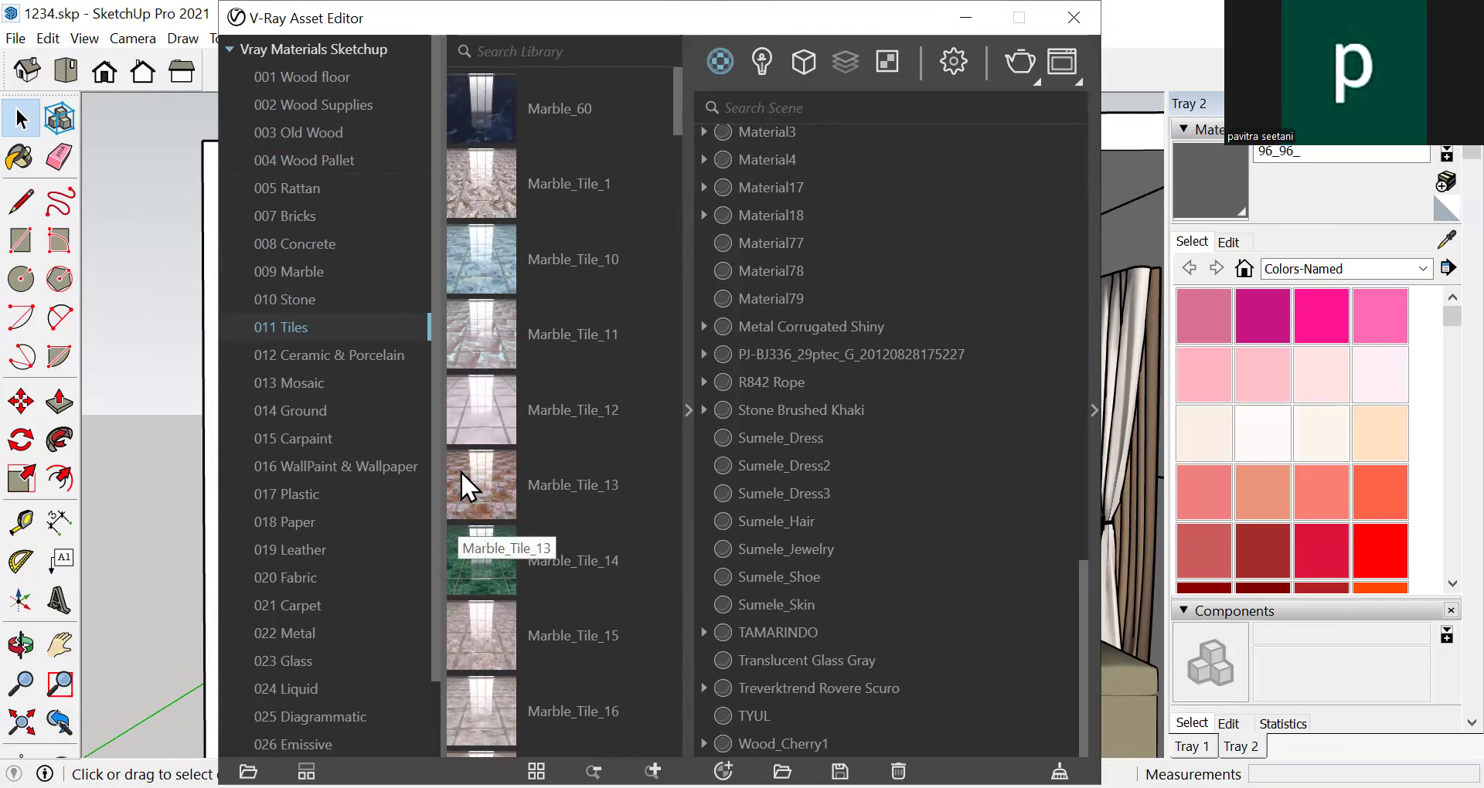
Examine the materials available in the Wood Supplies, Wood Pallet and Old Wood library categories
{"action": "left_click", "coordinate": [325, 98]}
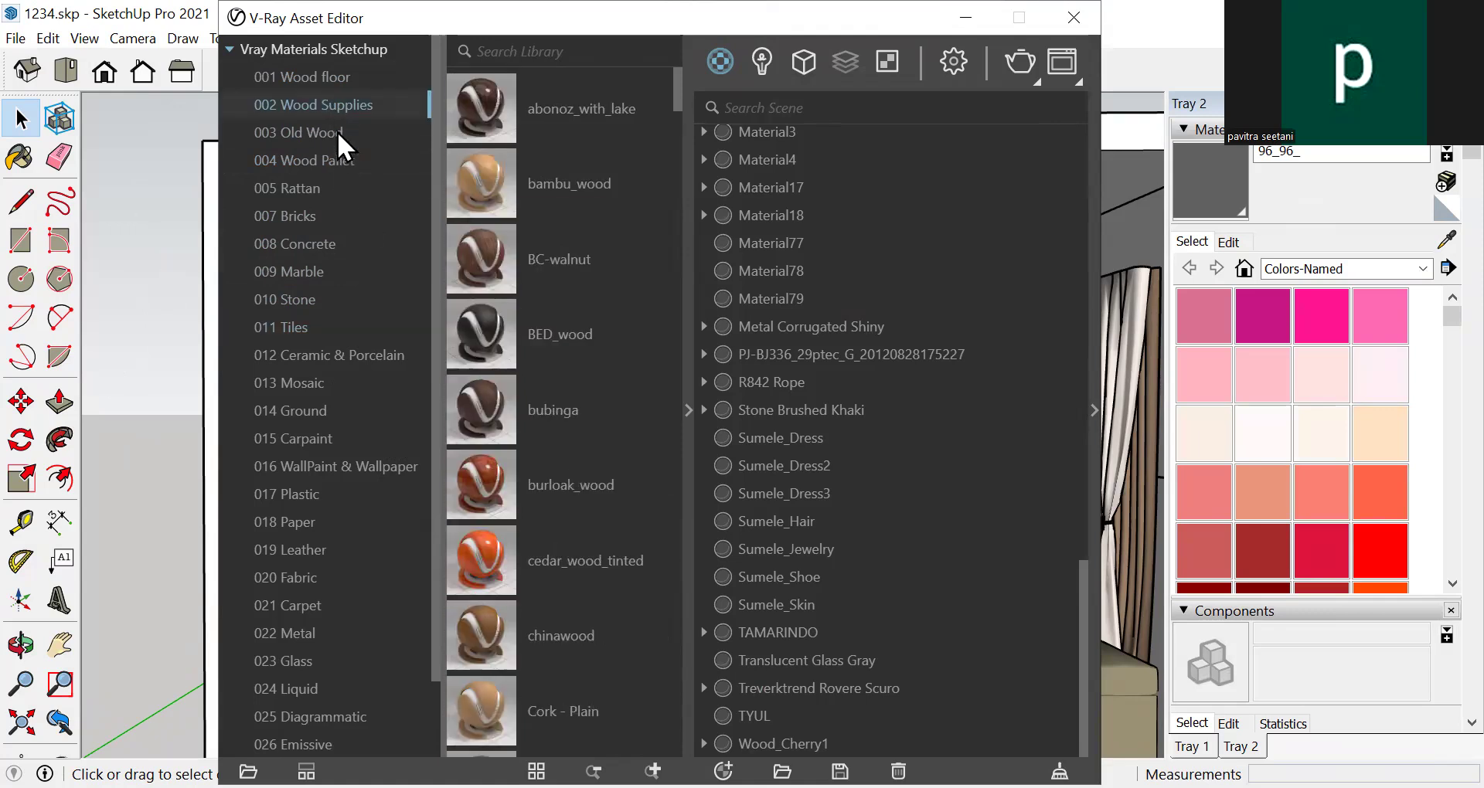
{"action": "left_click", "coordinate": [337, 132]}
{"action": "left_click", "coordinate": [329, 159]}
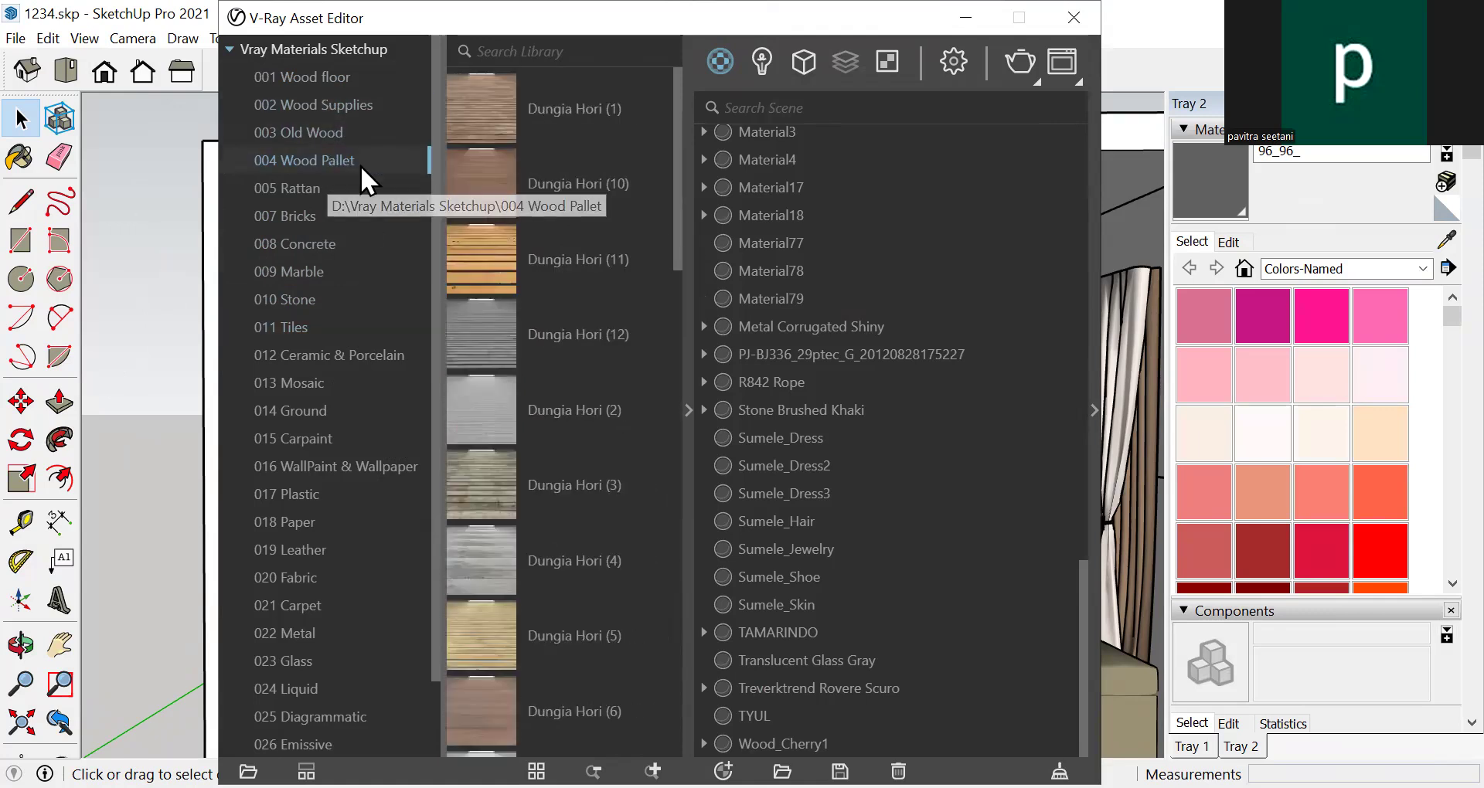
{"action": "scroll", "coordinate": [518, 414], "scroll_direction": "down", "scroll_amount": 5}
{"action": "scroll", "coordinate": [538, 428], "scroll_direction": "down", "scroll_amount": 10}
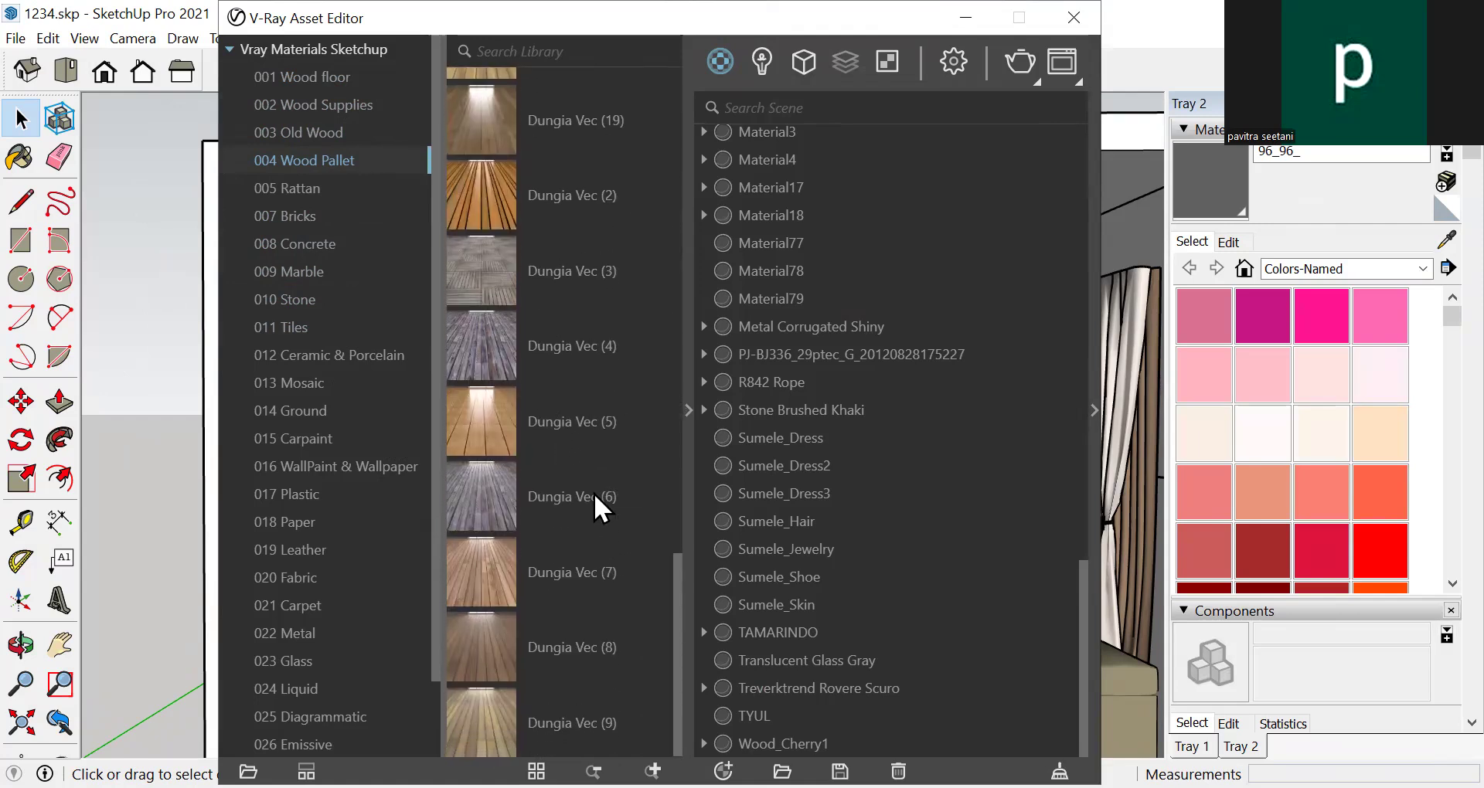
{"action": "scroll", "coordinate": [573, 378], "scroll_direction": "up", "scroll_amount": 10}
{"action": "scroll", "coordinate": [572, 389], "scroll_direction": "up", "scroll_amount": 5}
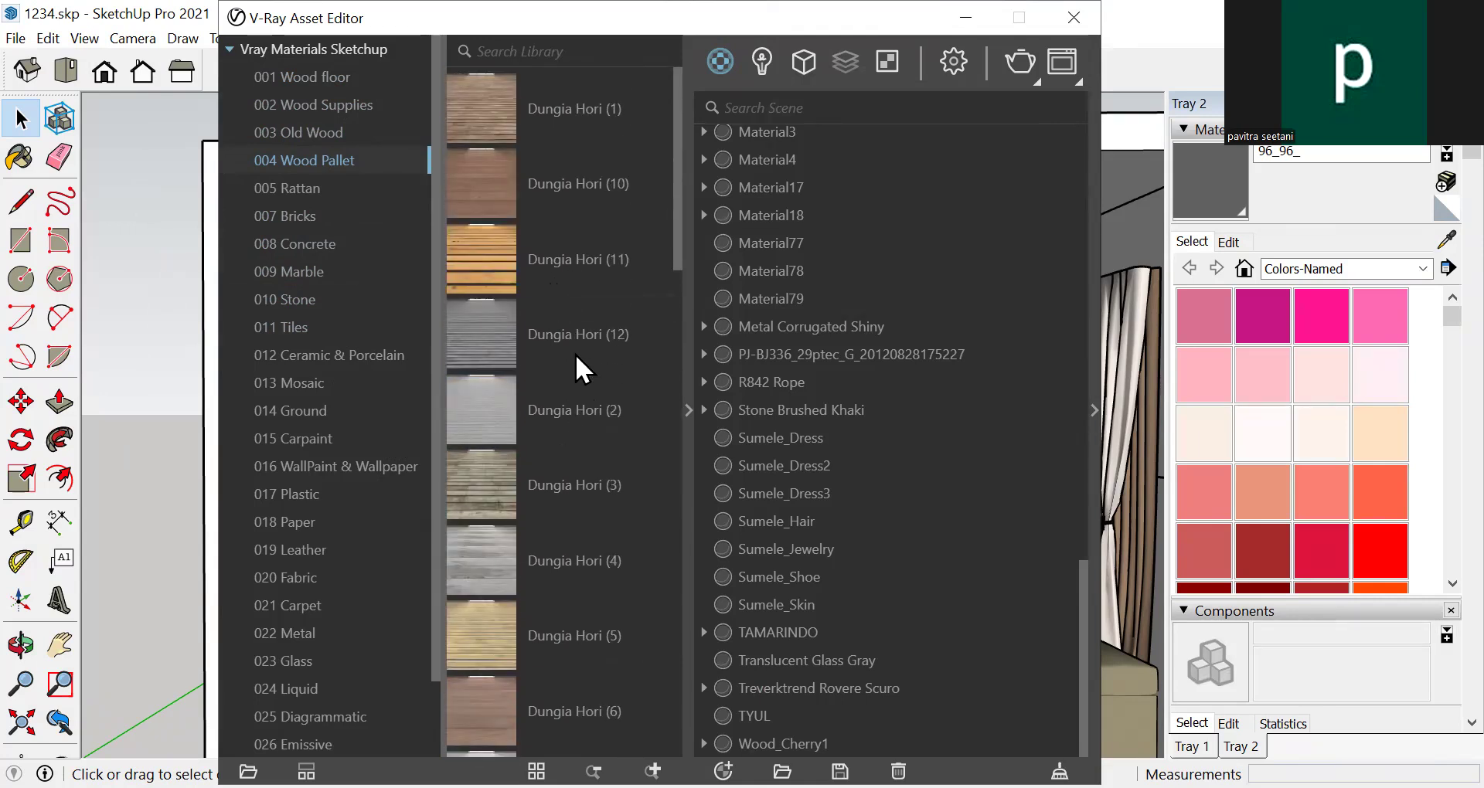
{"action": "scroll", "coordinate": [568, 456], "scroll_direction": "down", "scroll_amount": 2}
{"action": "scroll", "coordinate": [572, 495], "scroll_direction": "down", "scroll_amount": 20}
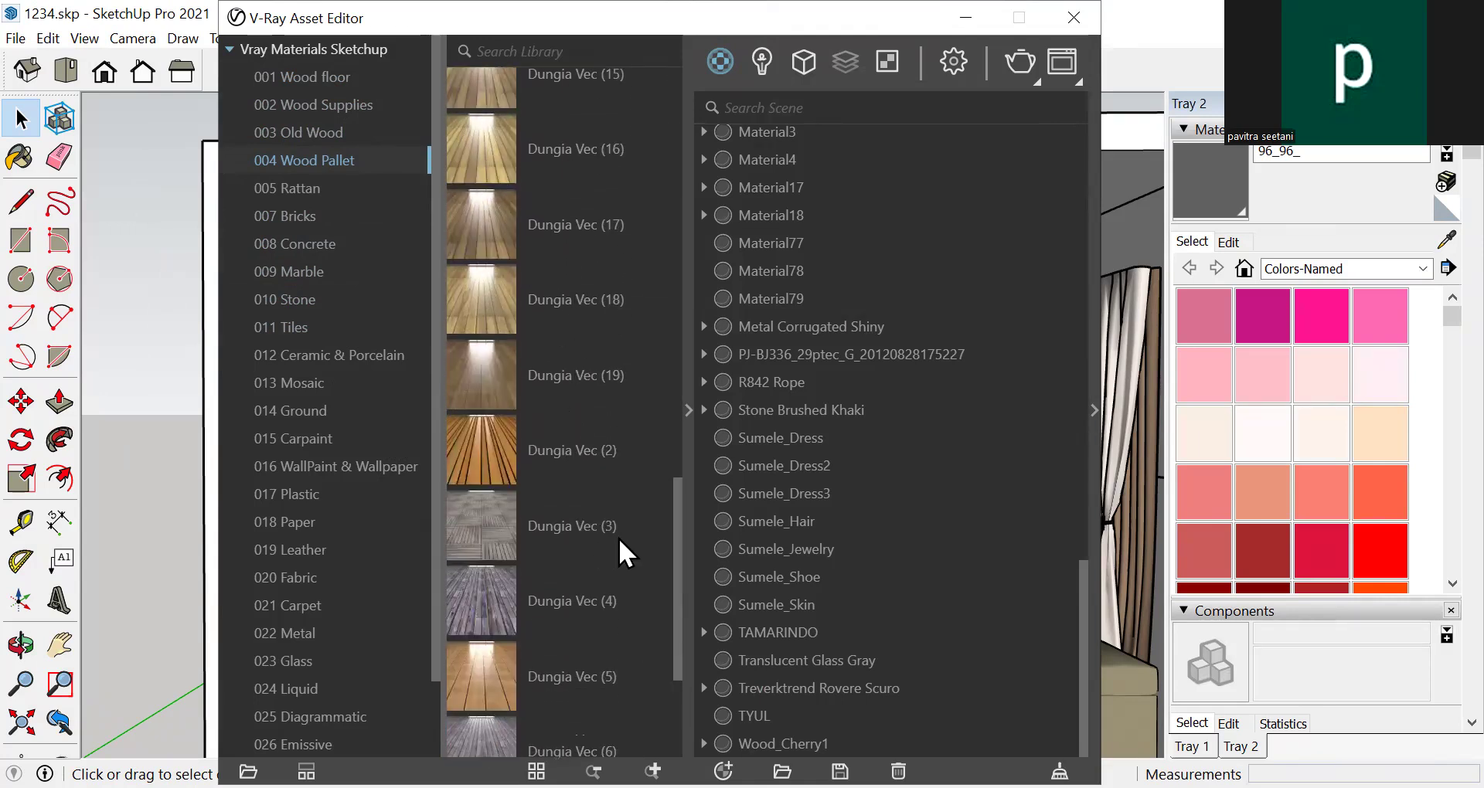
{"action": "left_click", "coordinate": [341, 131]}
{"action": "scroll", "coordinate": [526, 278], "scroll_direction": "down", "scroll_amount": 5}
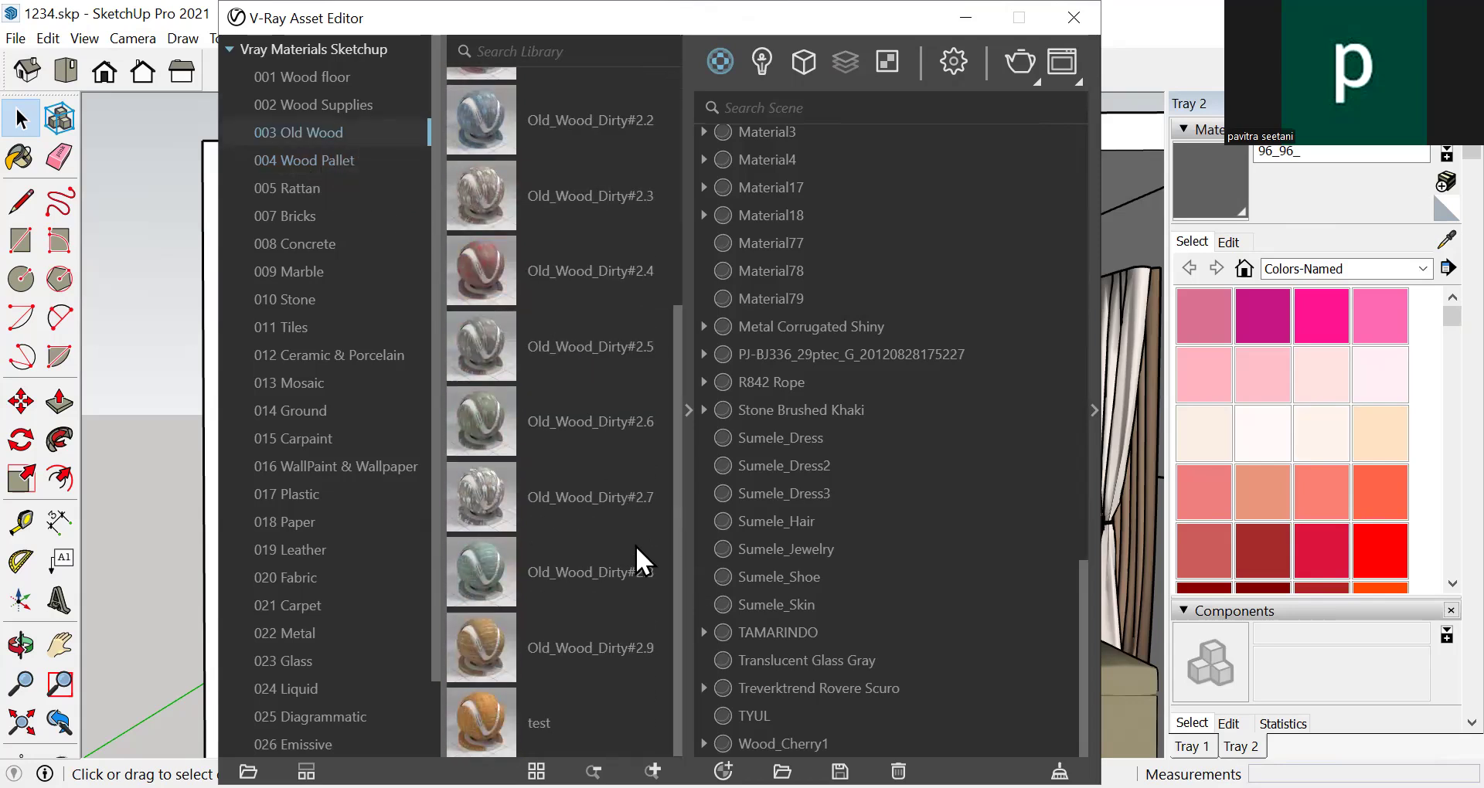
{"action": "scroll", "coordinate": [557, 502], "scroll_direction": "up", "scroll_amount": 5}
Look through the full list of materials in the 001 Wood floor library category
{"action": "left_click", "coordinate": [343, 88]}
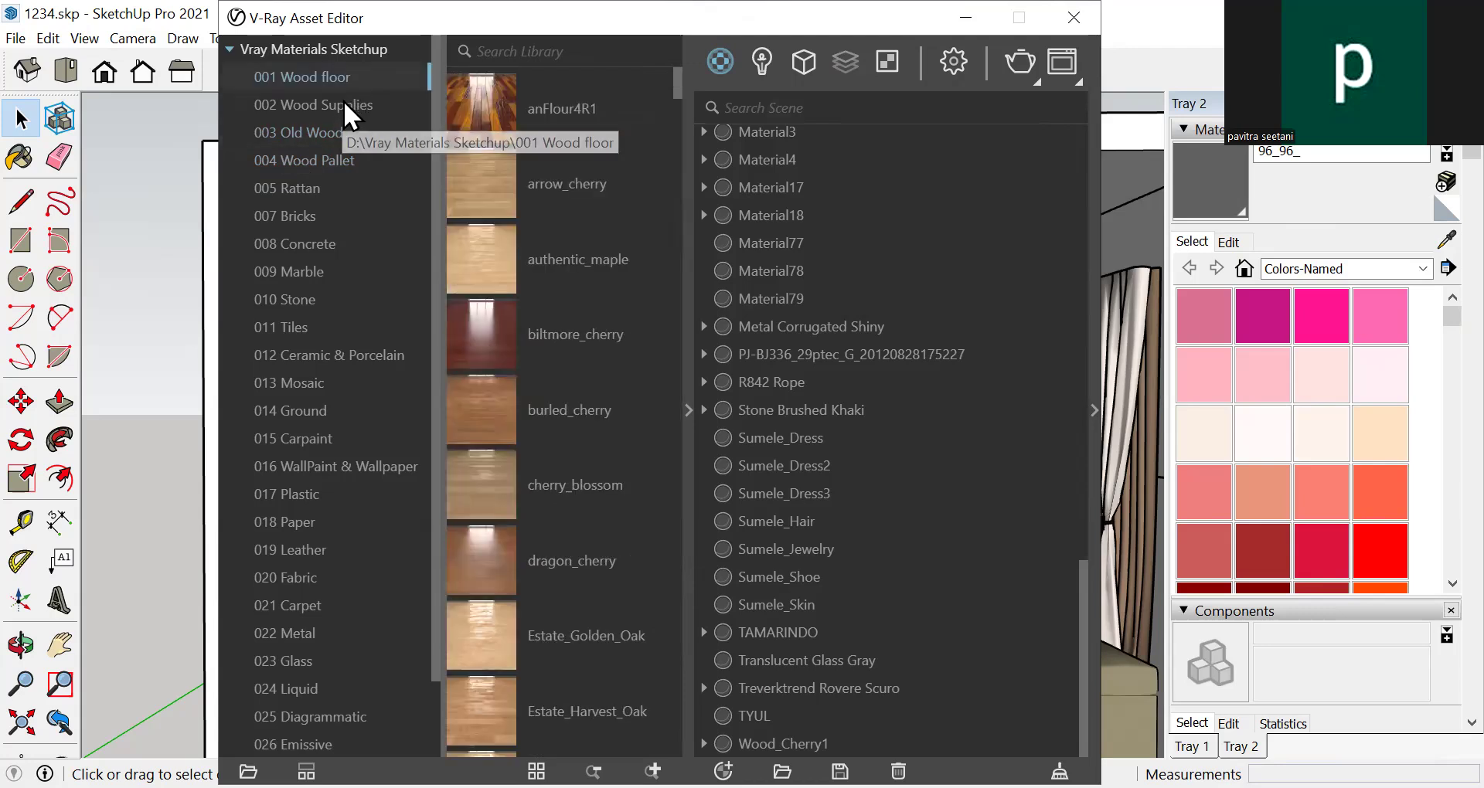
{"action": "left_click", "coordinate": [349, 103]}
{"action": "left_click", "coordinate": [353, 80]}
{"action": "scroll", "coordinate": [623, 463], "scroll_direction": "down", "scroll_amount": 10}
{"action": "scroll", "coordinate": [611, 516], "scroll_direction": "down", "scroll_amount": 10}
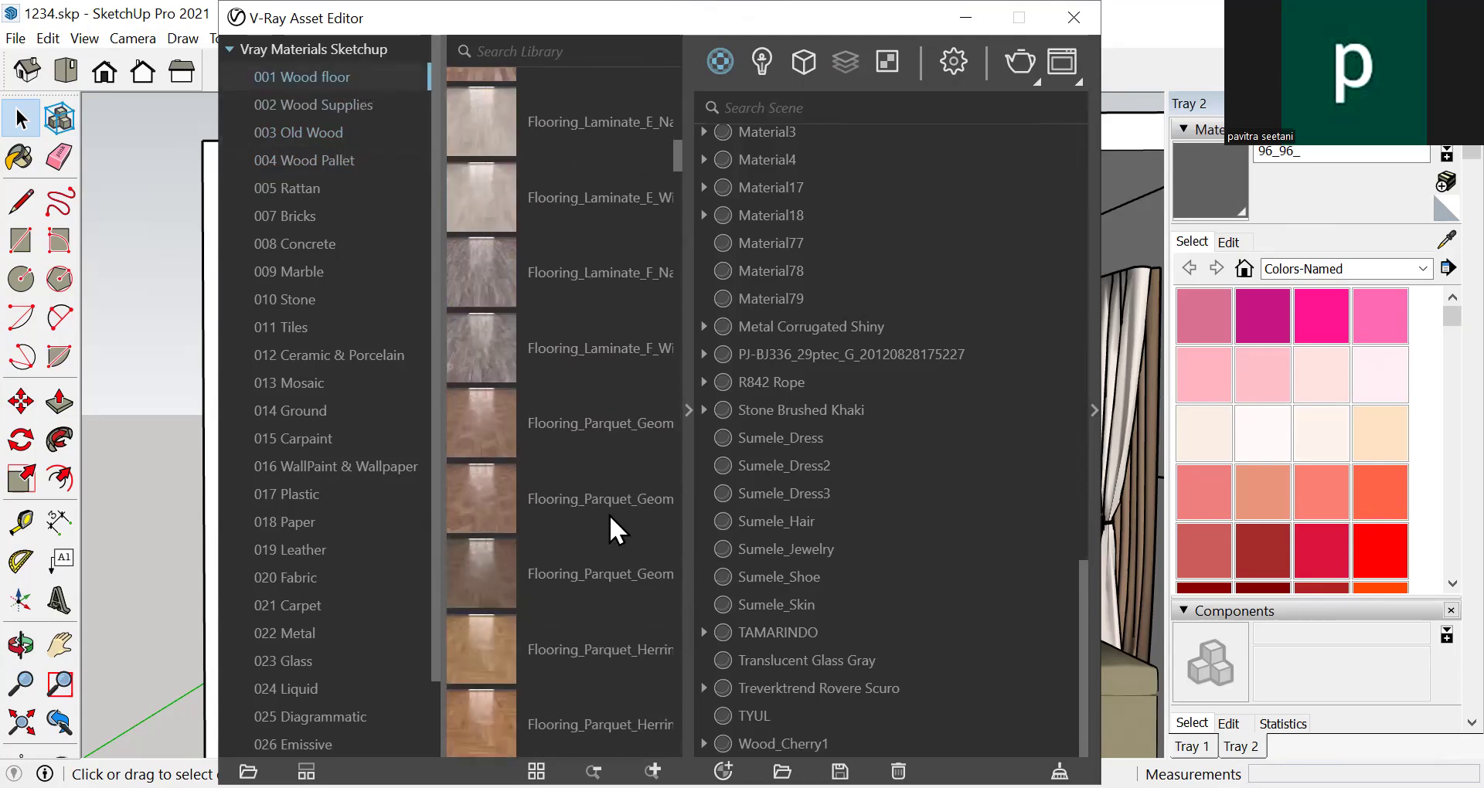
{"action": "scroll", "coordinate": [553, 462], "scroll_direction": "down", "scroll_amount": 15}
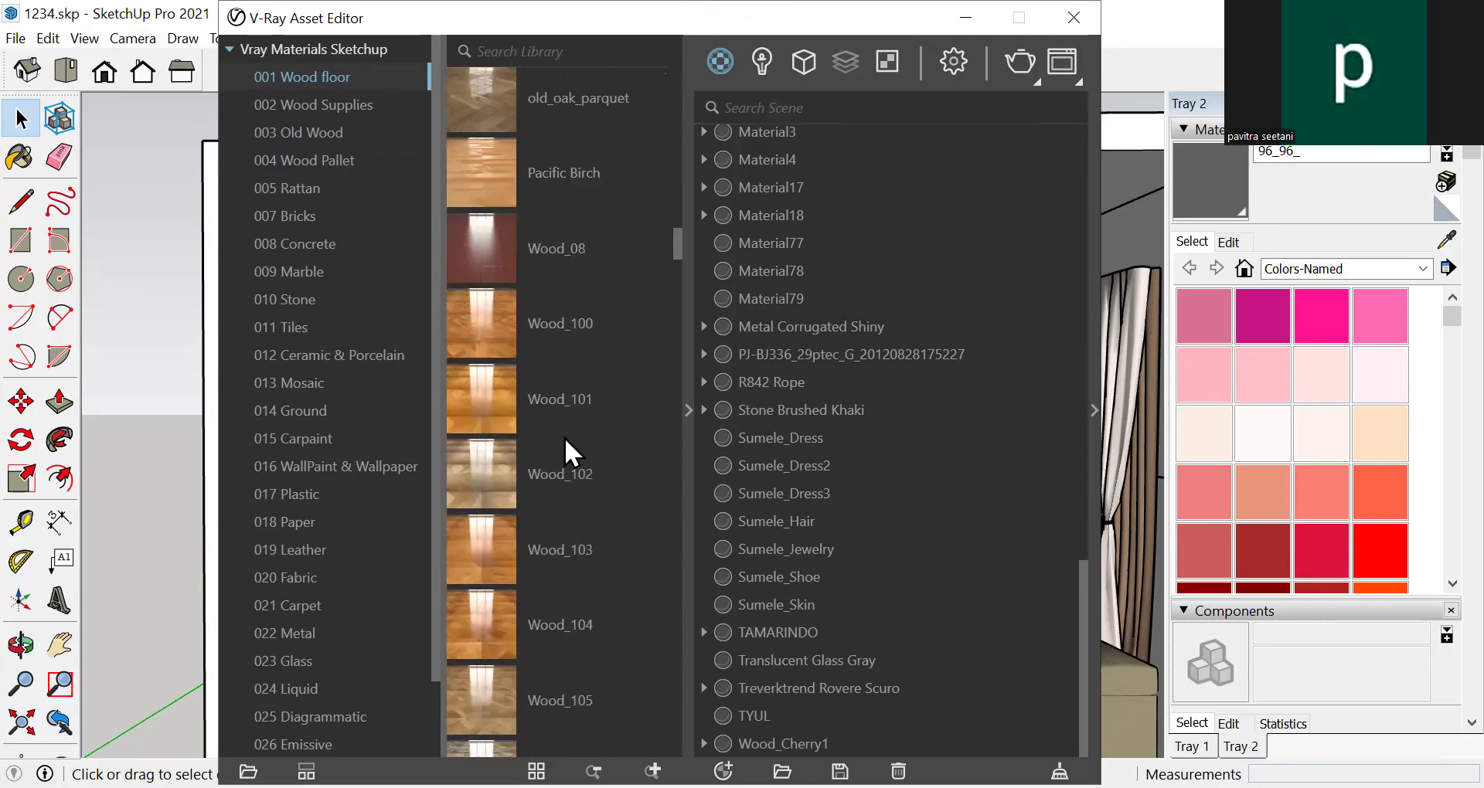
{"action": "scroll", "coordinate": [580, 482], "scroll_direction": "down", "scroll_amount": 15}
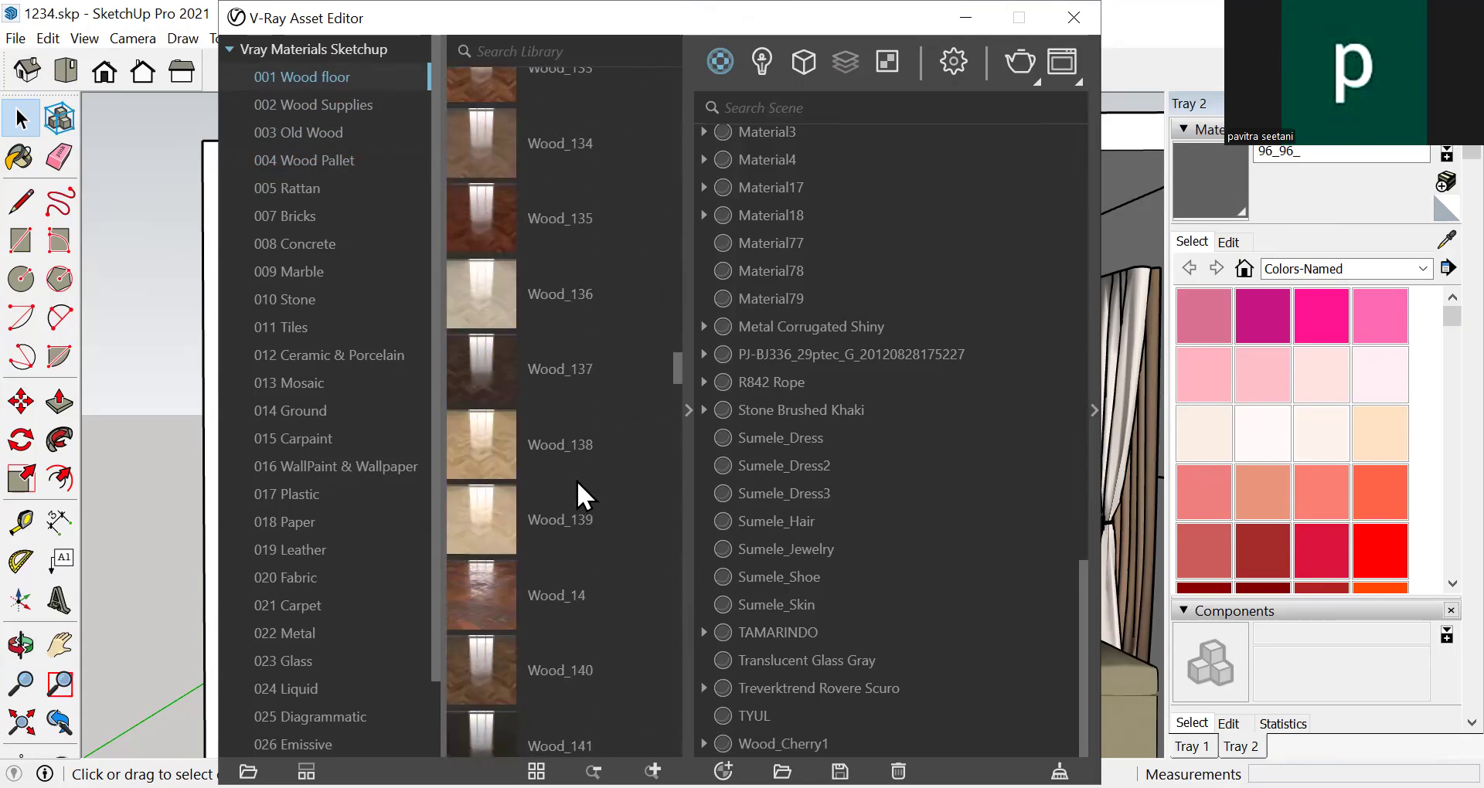
{"action": "scroll", "coordinate": [573, 473], "scroll_direction": "down", "scroll_amount": 12}
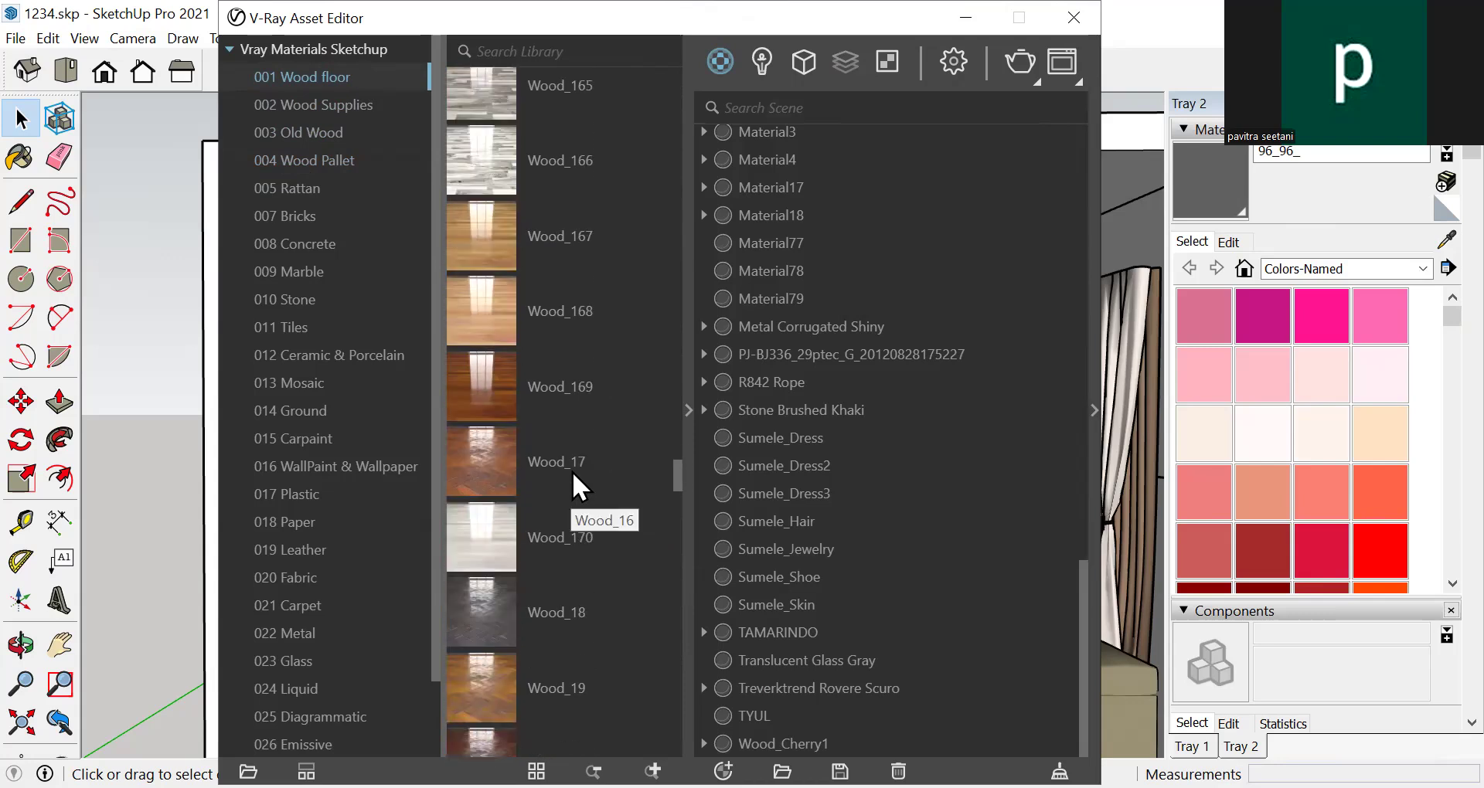
{"action": "scroll", "coordinate": [572, 471], "scroll_direction": "down", "scroll_amount": 15}
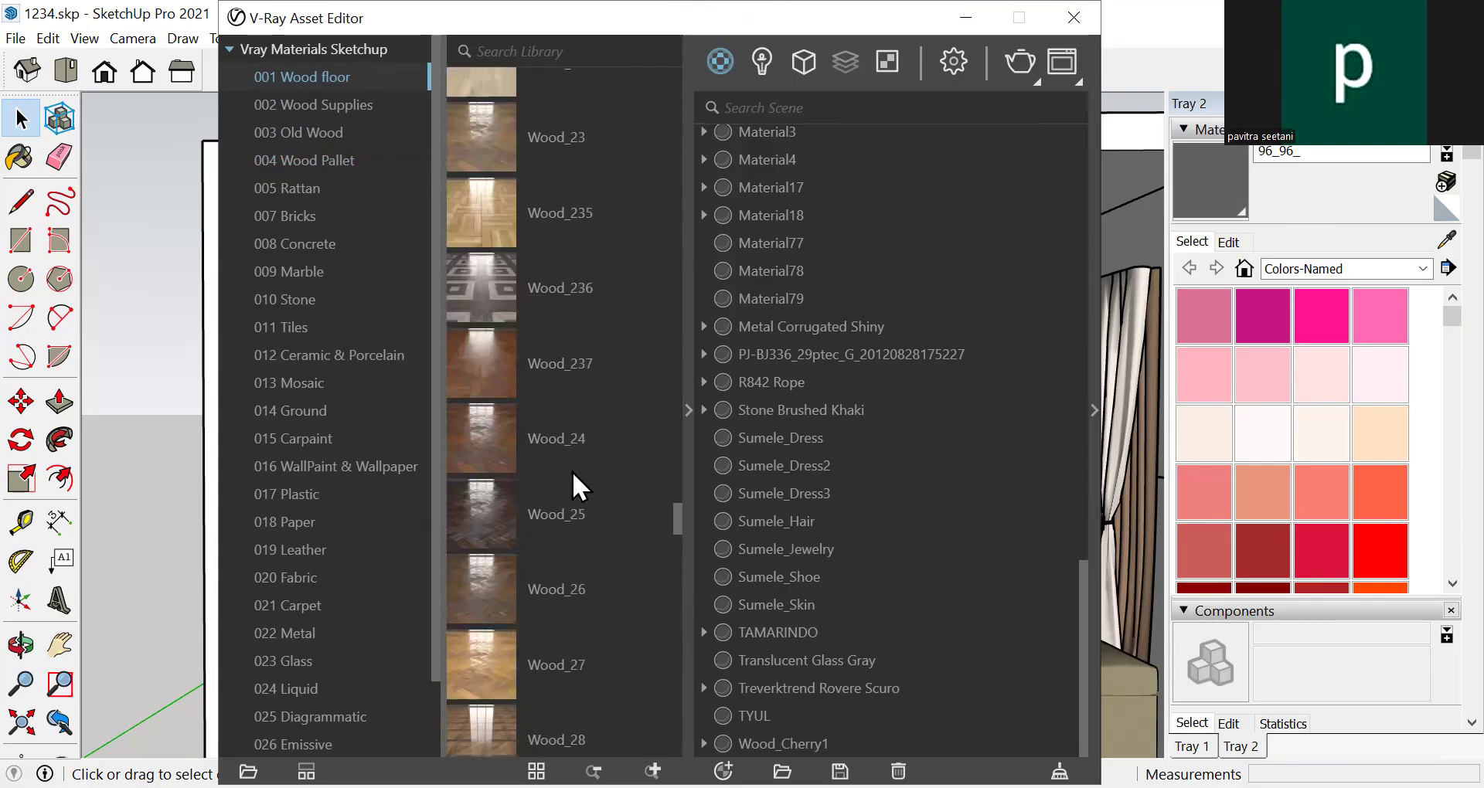
{"action": "scroll", "coordinate": [576, 462], "scroll_direction": "down", "scroll_amount": 18}
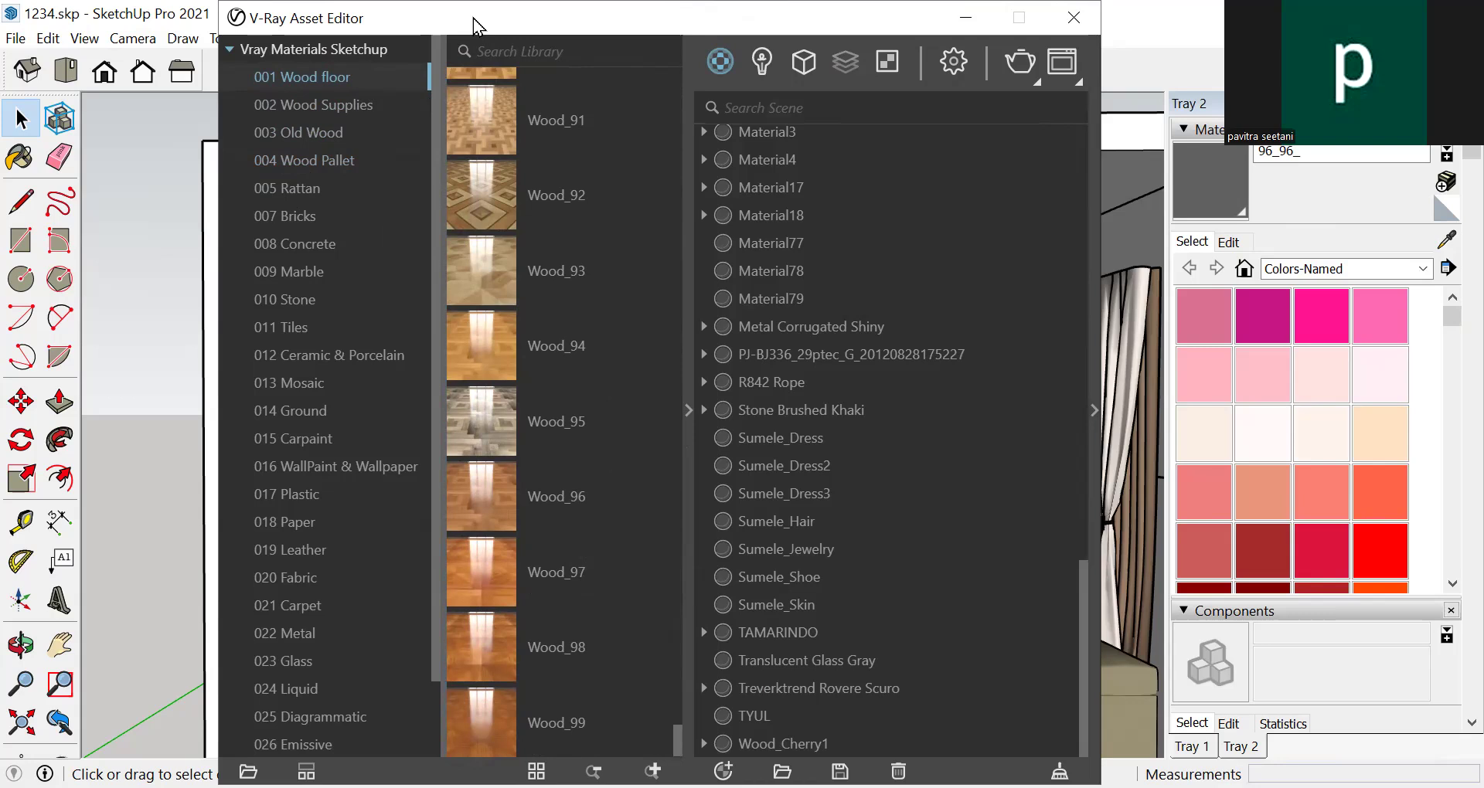
Examine the materials in the 011 Tiles library category and minimize the asset editor
{"action": "left_click_drag", "start_coordinate": [474, 25], "coordinate": [491, 25]}
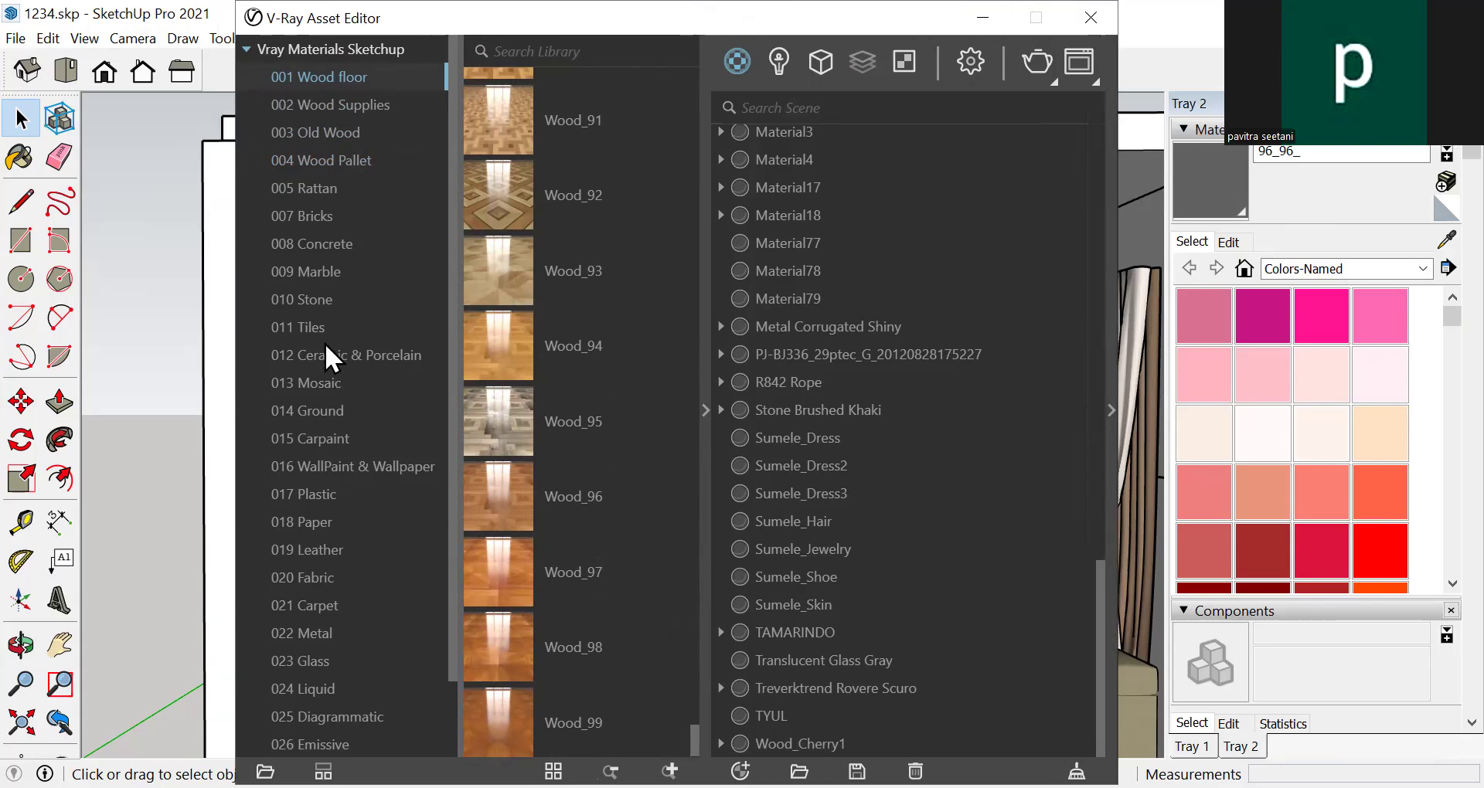
{"action": "left_click", "coordinate": [340, 326]}
{"action": "scroll", "coordinate": [603, 502], "scroll_direction": "down", "scroll_amount": 12}
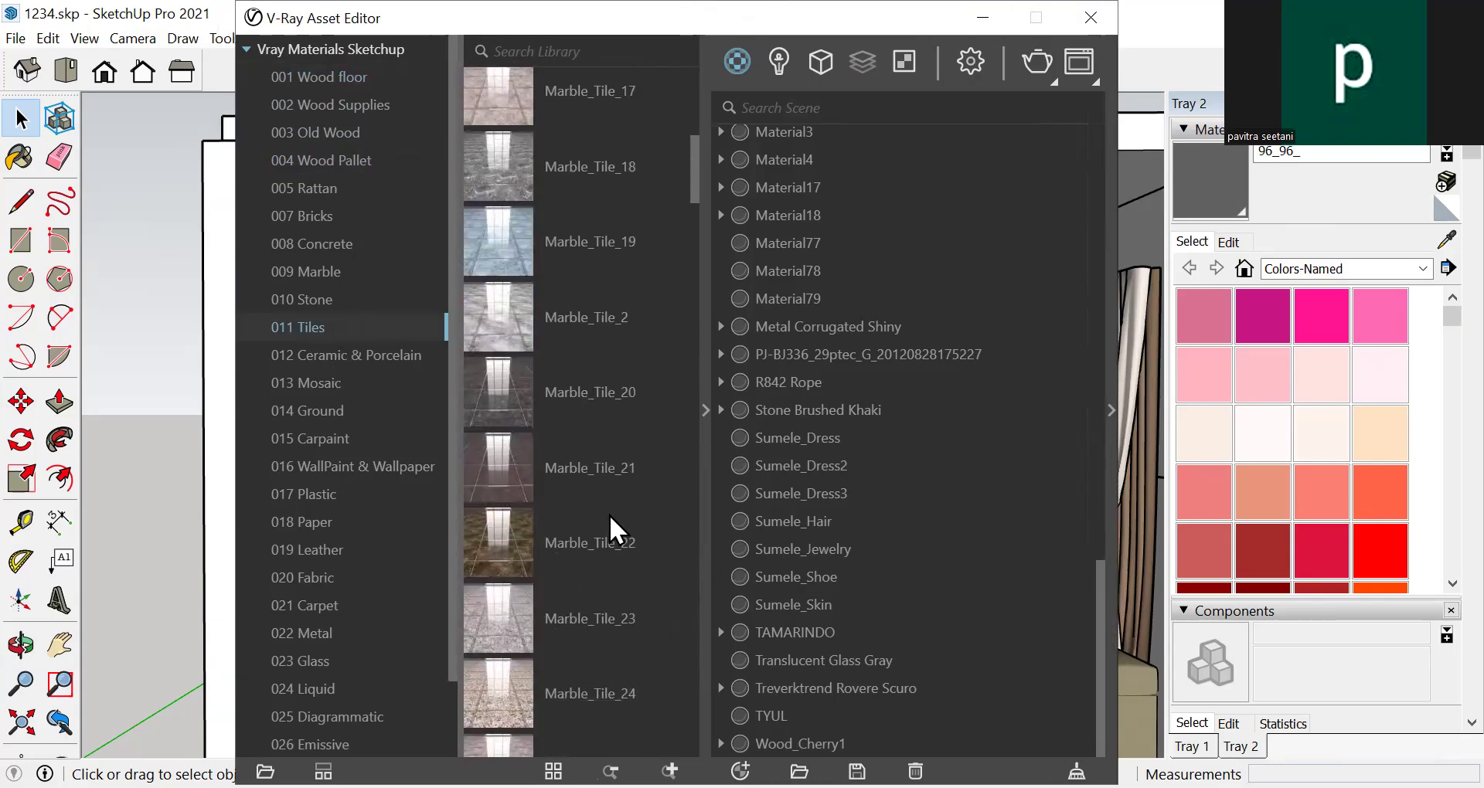
{"action": "scroll", "coordinate": [604, 564], "scroll_direction": "down", "scroll_amount": 15}
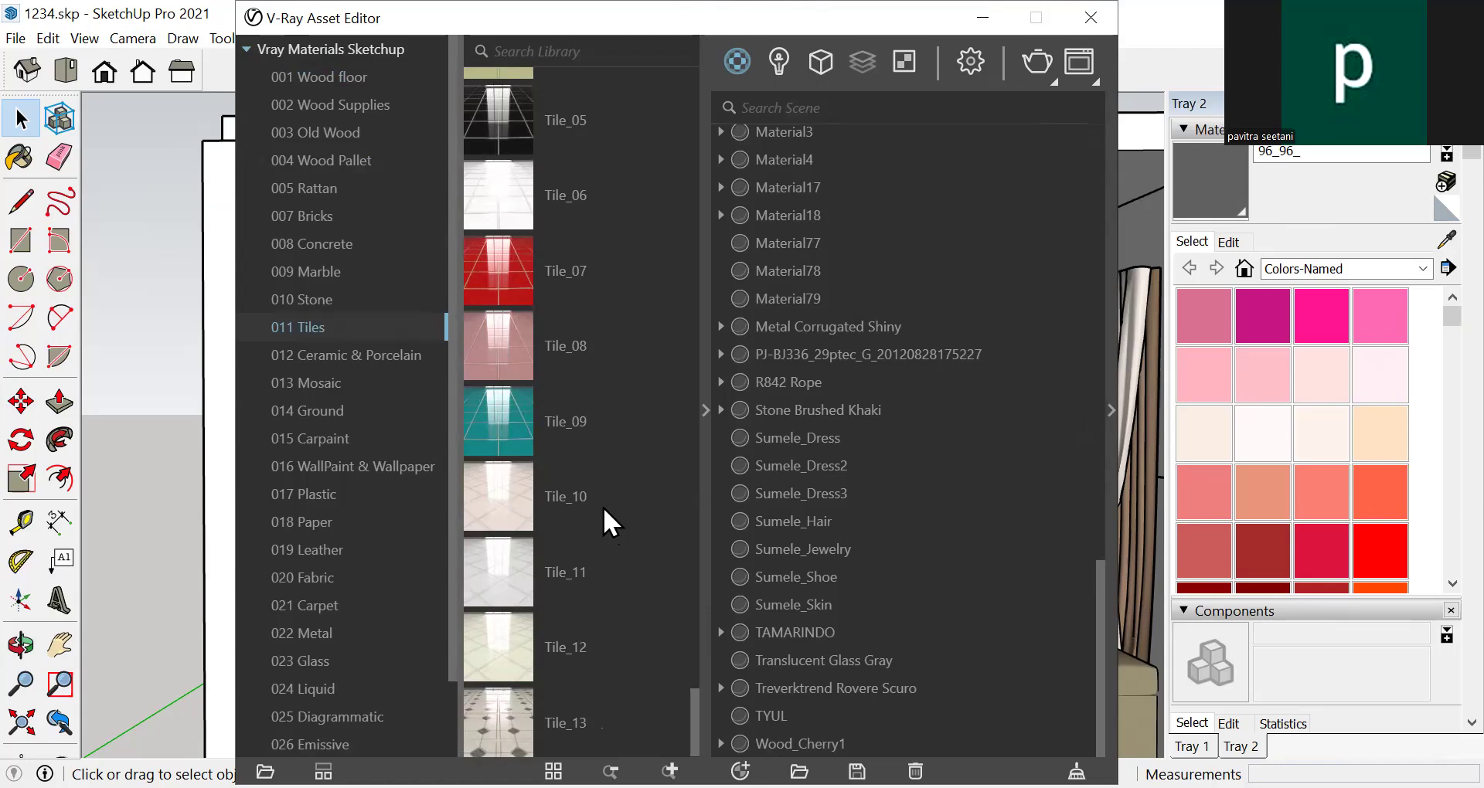
{"action": "scroll", "coordinate": [588, 255], "scroll_direction": "down", "scroll_amount": 10}
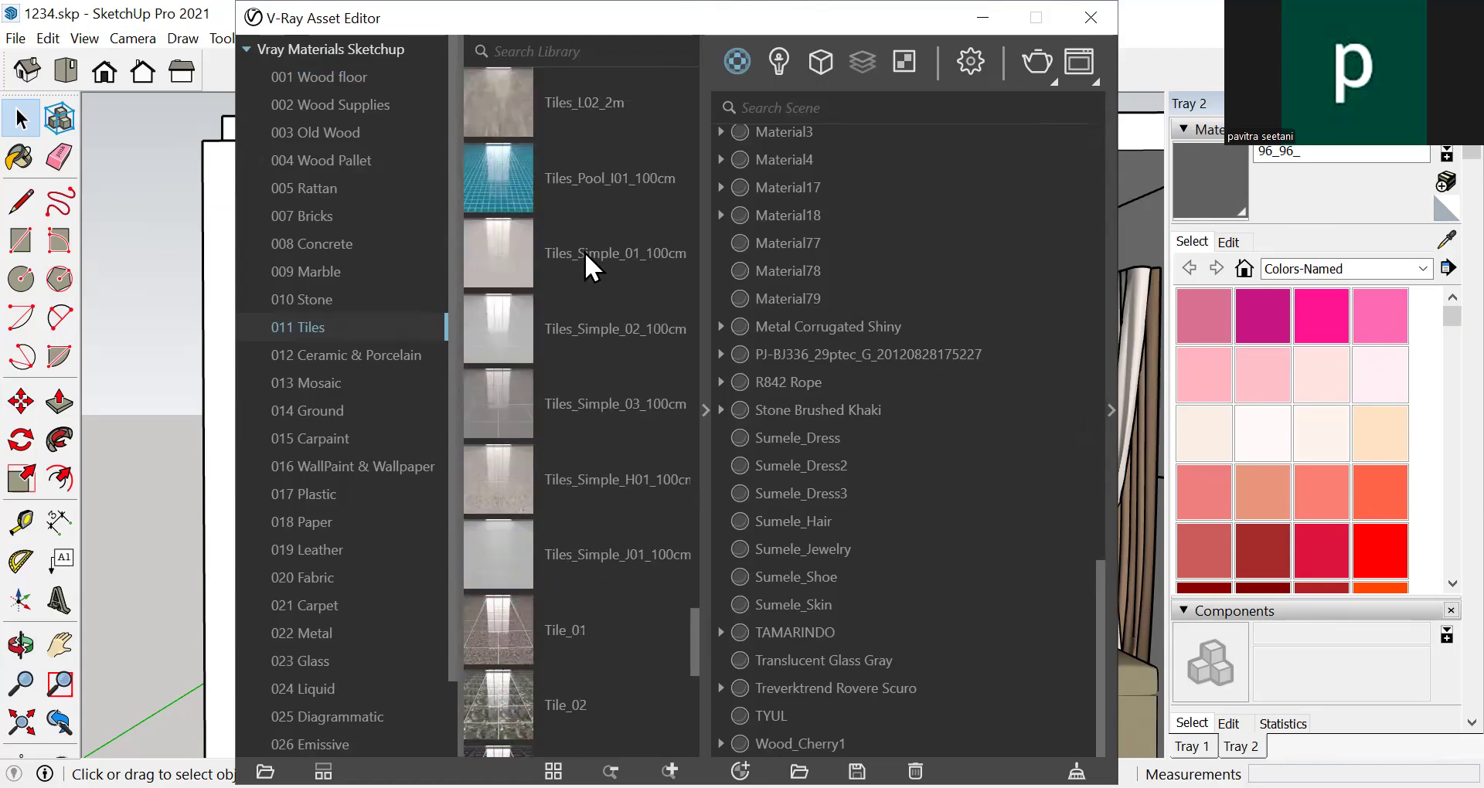
{"action": "left_click", "coordinate": [982, 18]}
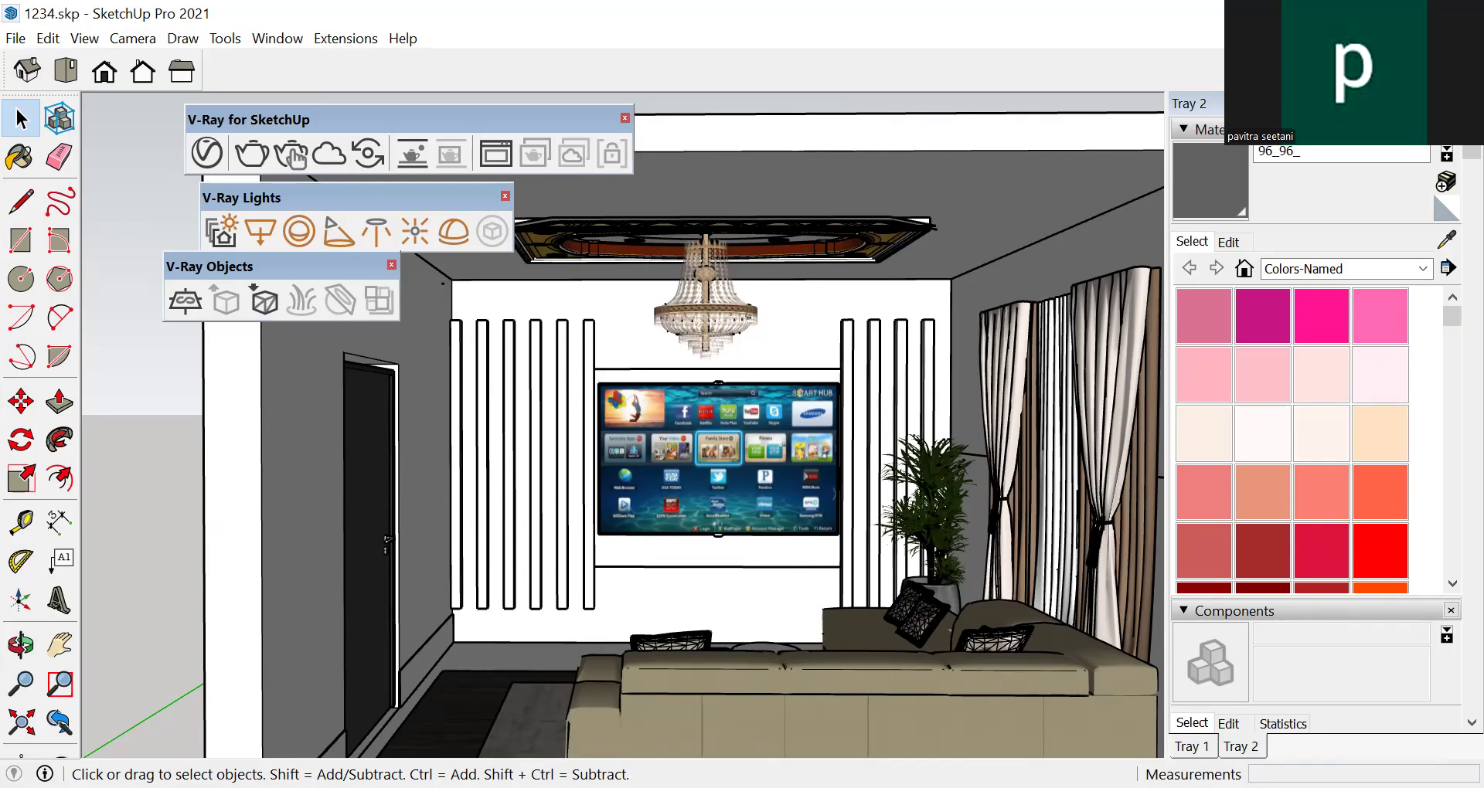
Bring back the V-Ray Asset Editor and review the laminate flooring materials in the 001 Wood floor category
{"action": "key", "text": "alt+Tab"}
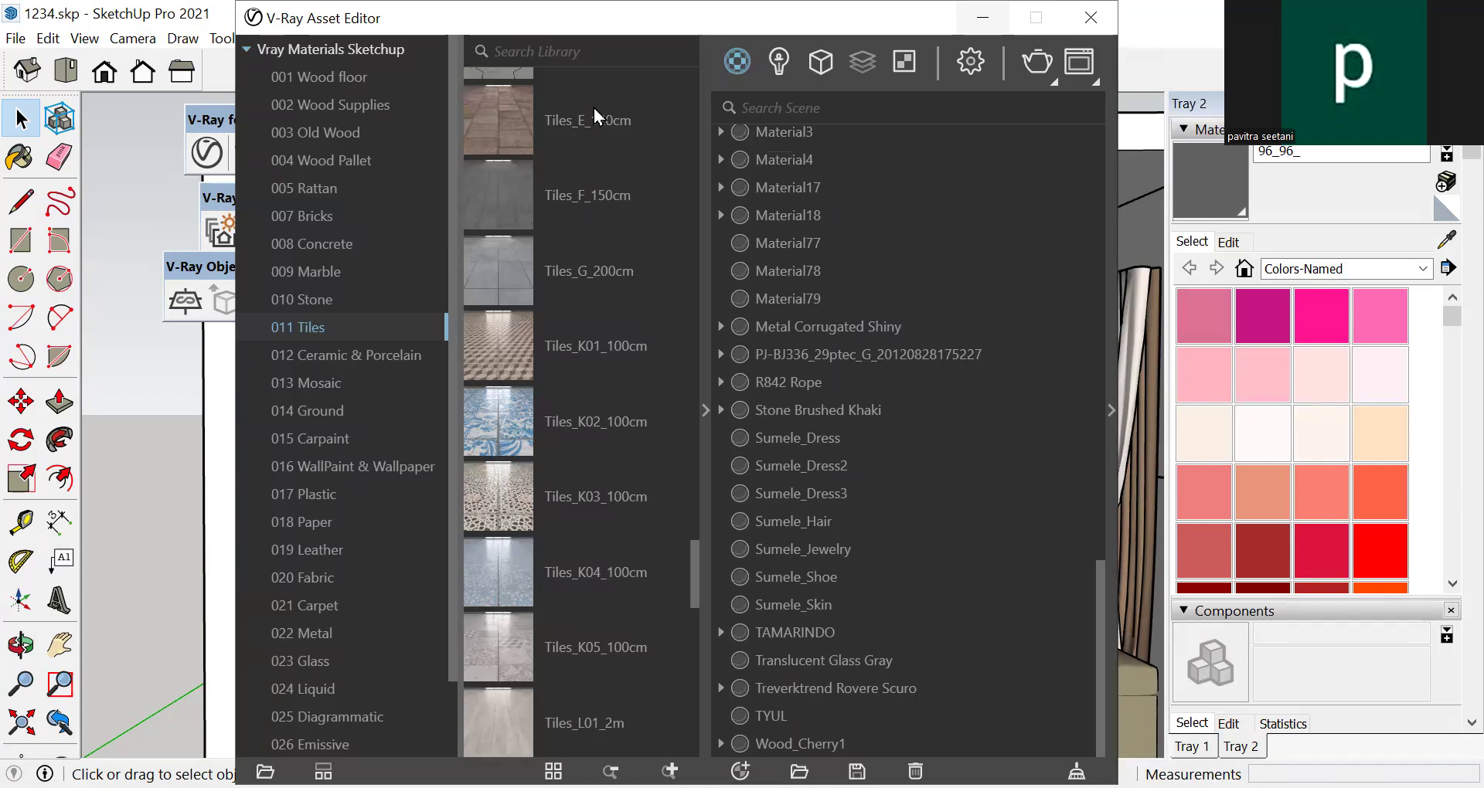
{"action": "left_click", "coordinate": [298, 79]}
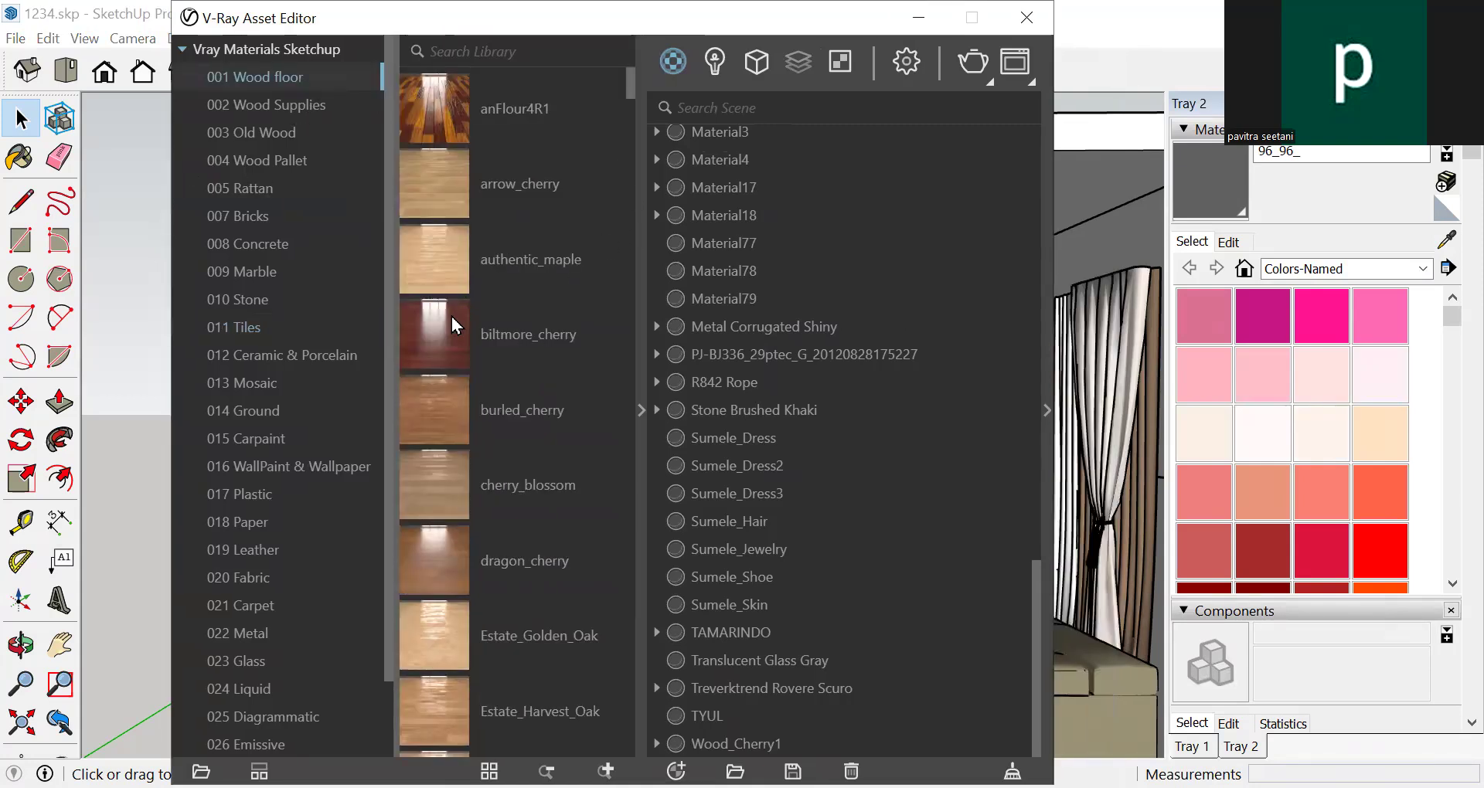
{"action": "scroll", "coordinate": [459, 322], "scroll_direction": "down", "scroll_amount": 5}
{"action": "scroll", "coordinate": [482, 336], "scroll_direction": "down", "scroll_amount": 7}
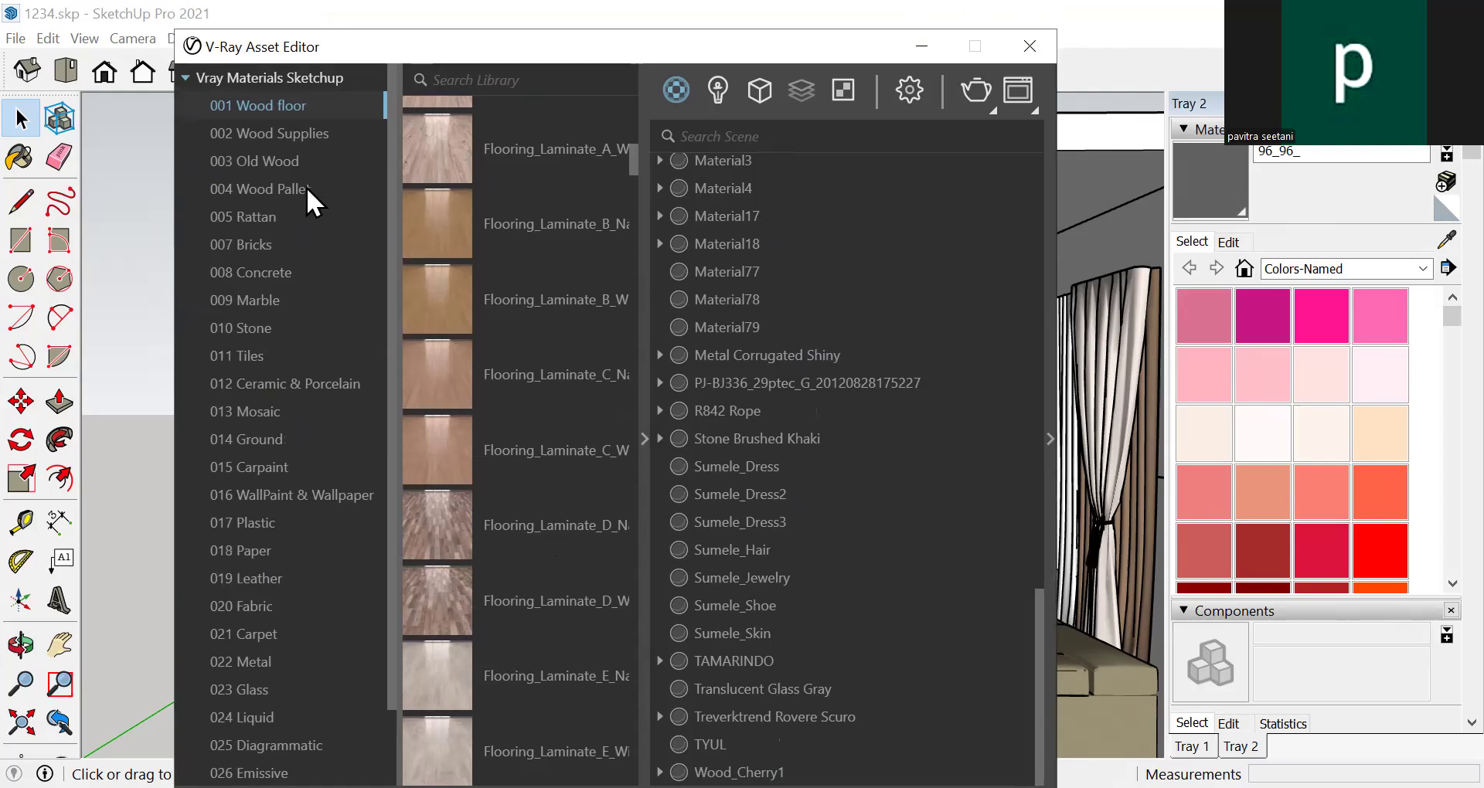
Add the BC-walnut material from the 002 Wood Supplies category to the scene and show its preview and settings
{"action": "left_click", "coordinate": [292, 139]}
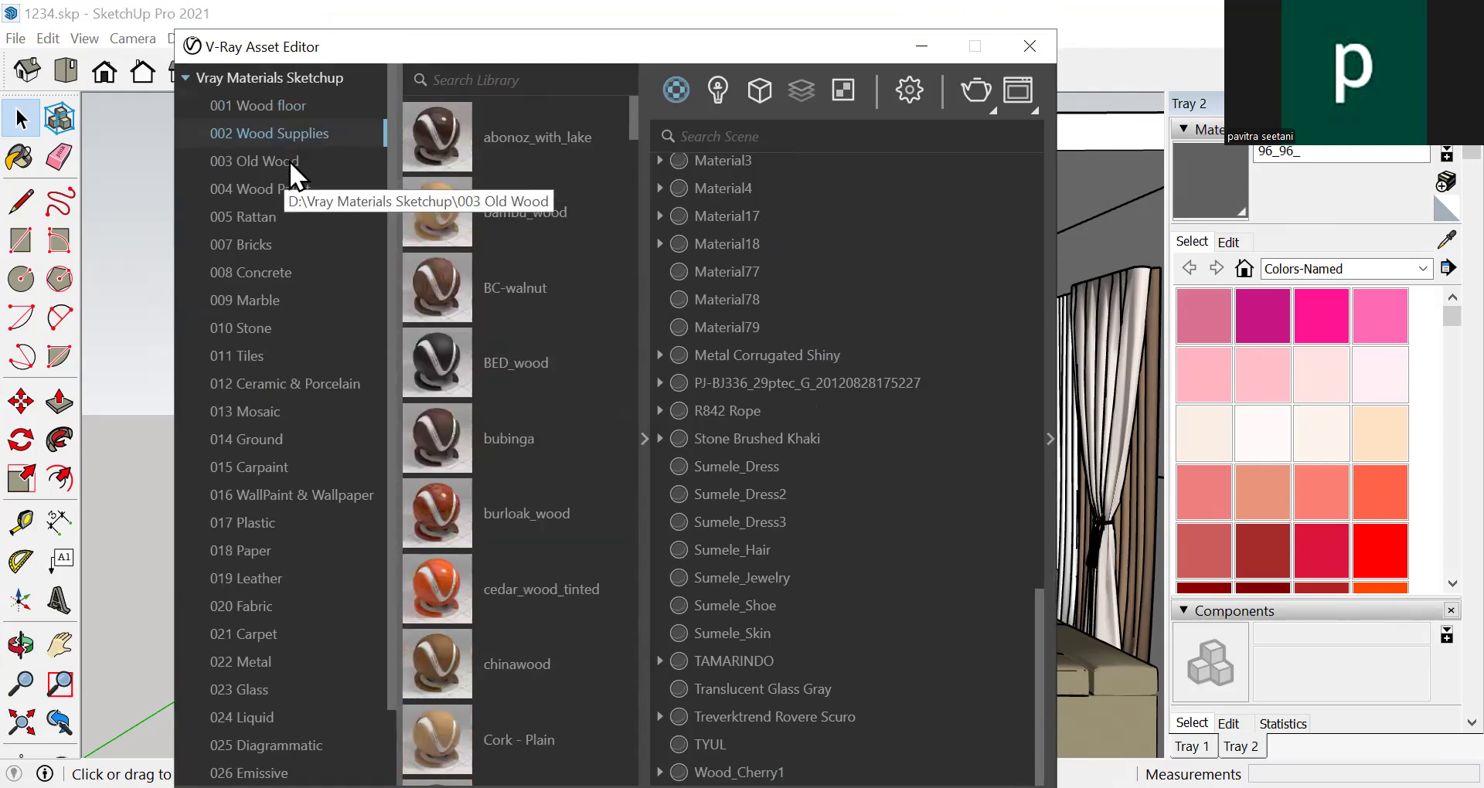
{"action": "scroll", "coordinate": [530, 341], "scroll_direction": "down", "scroll_amount": 10}
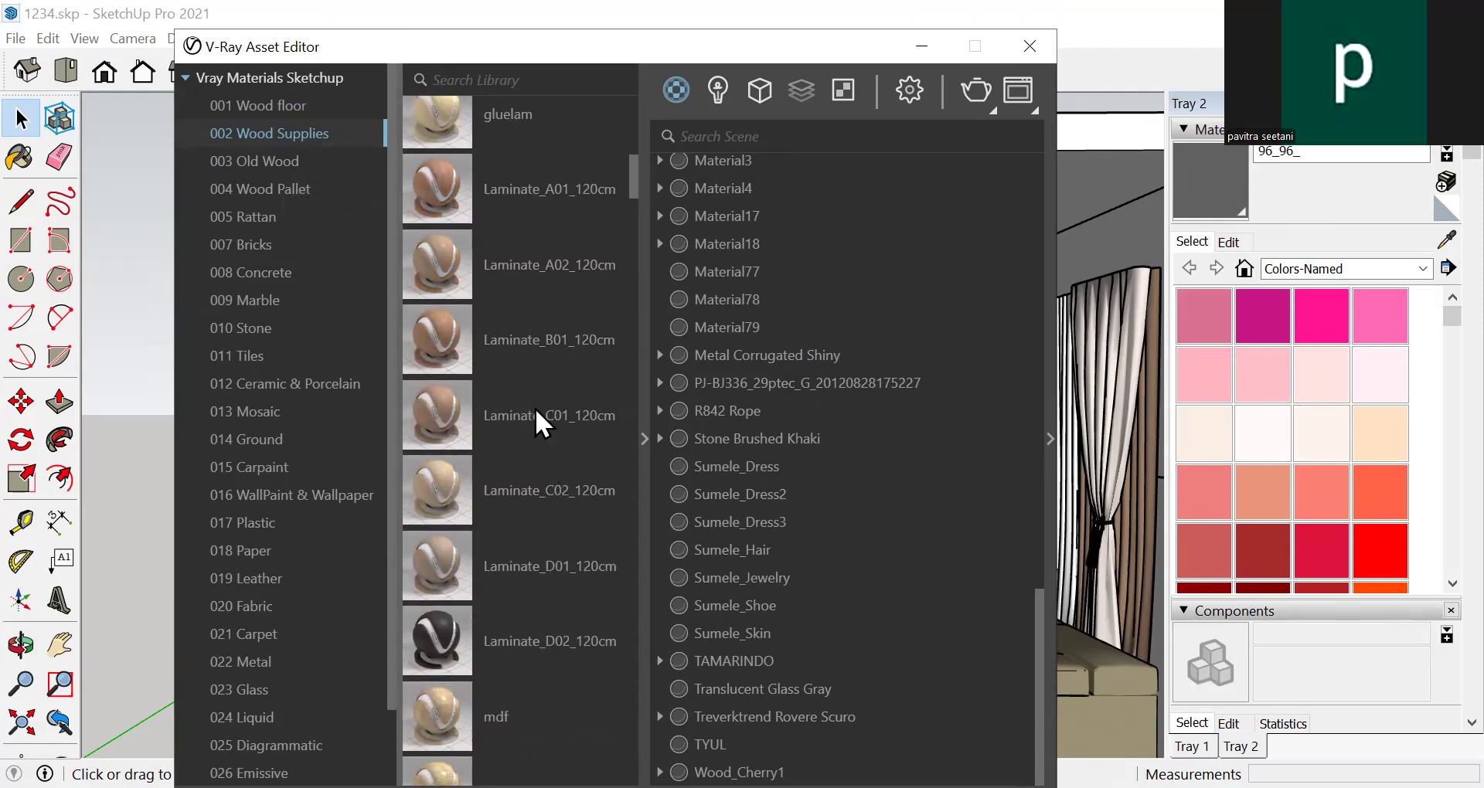
{"action": "scroll", "coordinate": [534, 247], "scroll_direction": "up", "scroll_amount": 10}
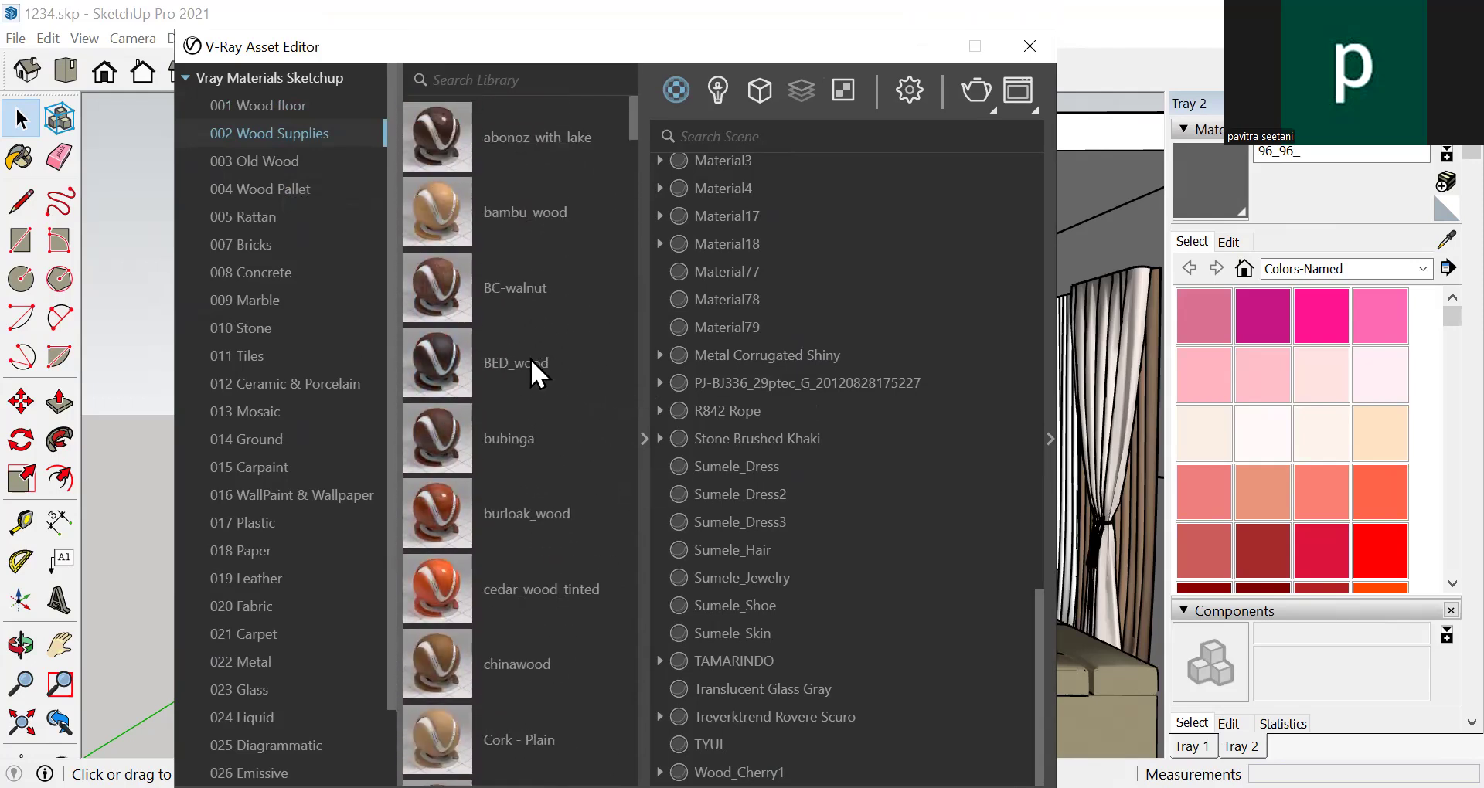
{"action": "right_click", "coordinate": [535, 280]}
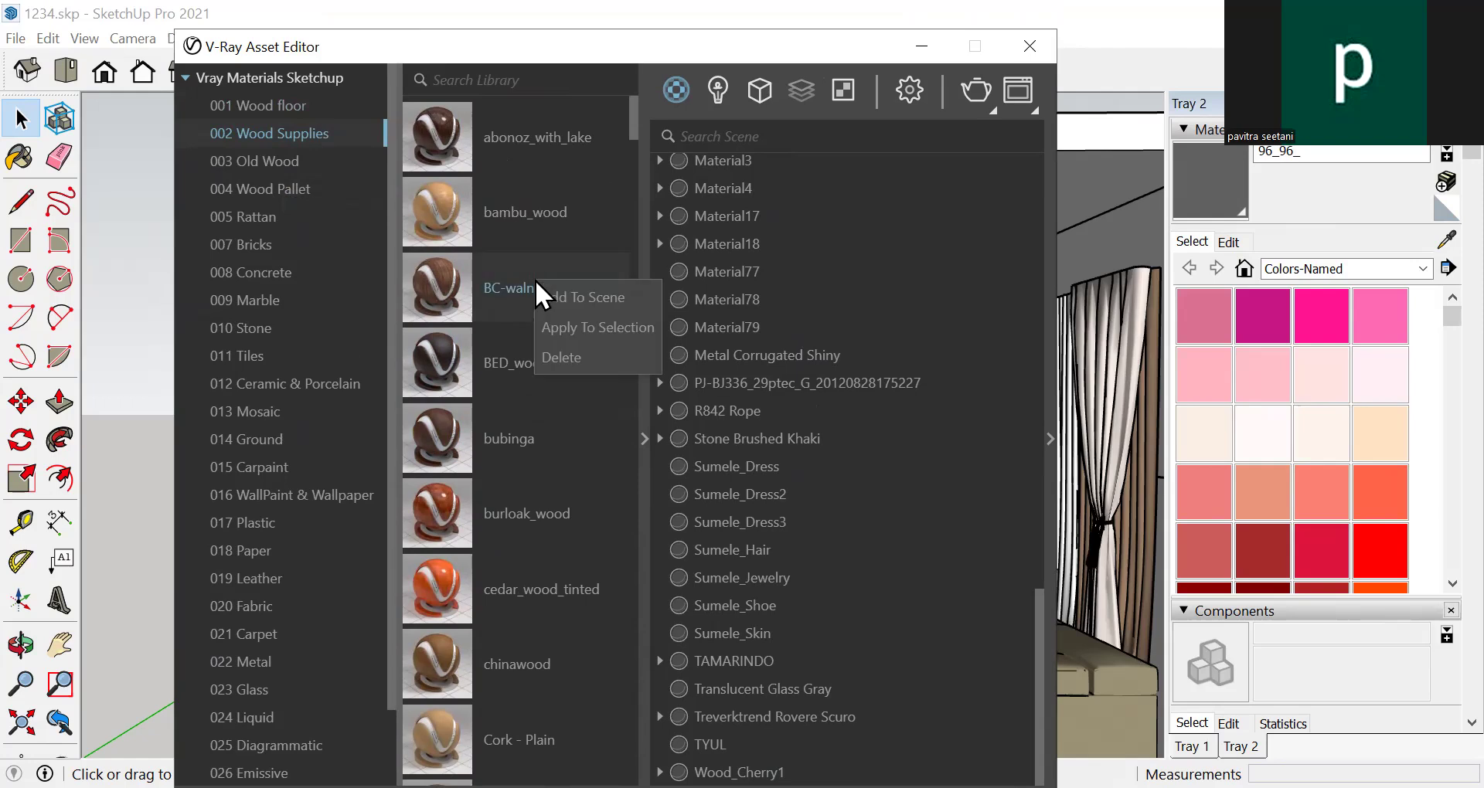
{"action": "left_click", "coordinate": [610, 292]}
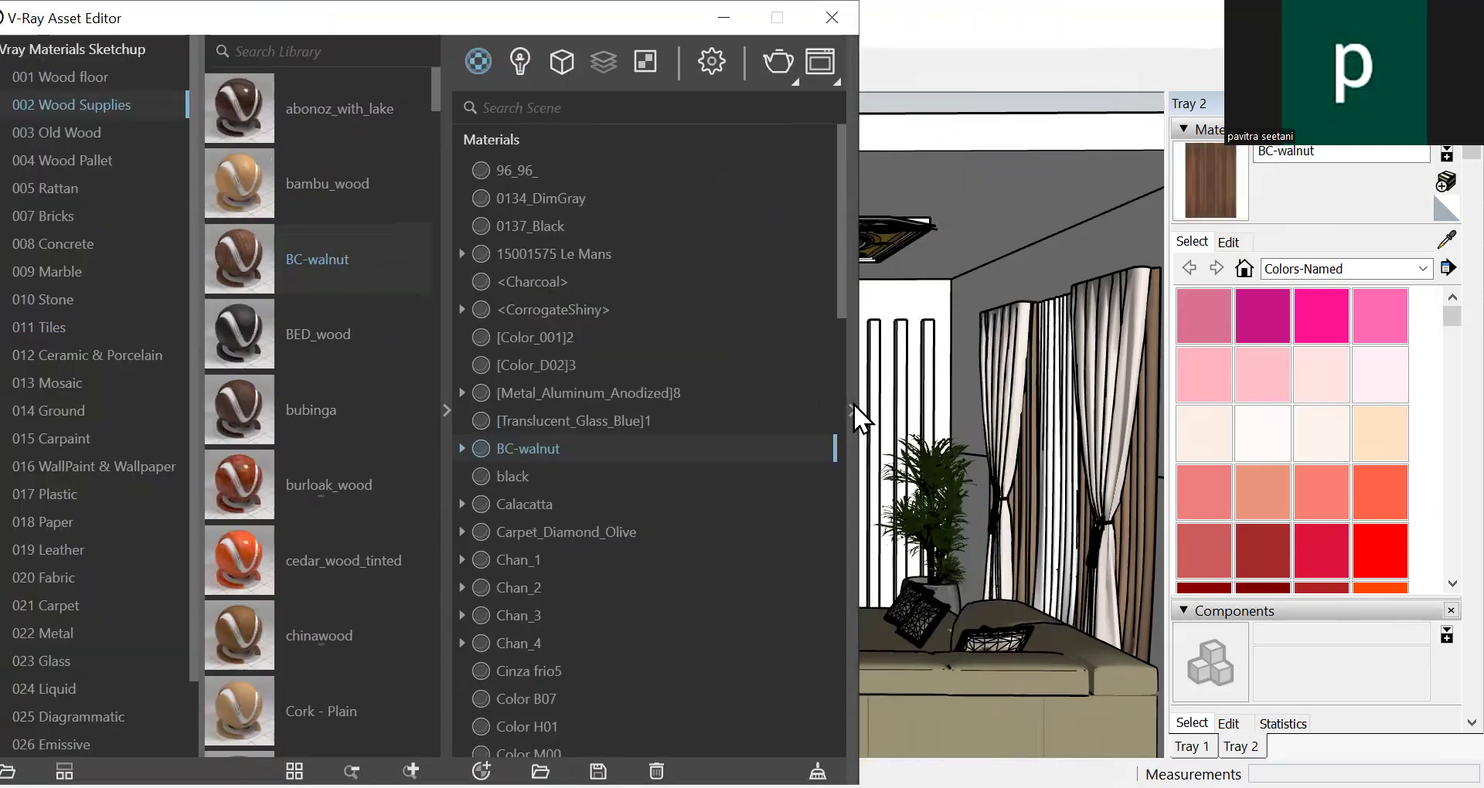
{"action": "left_click", "coordinate": [853, 403]}
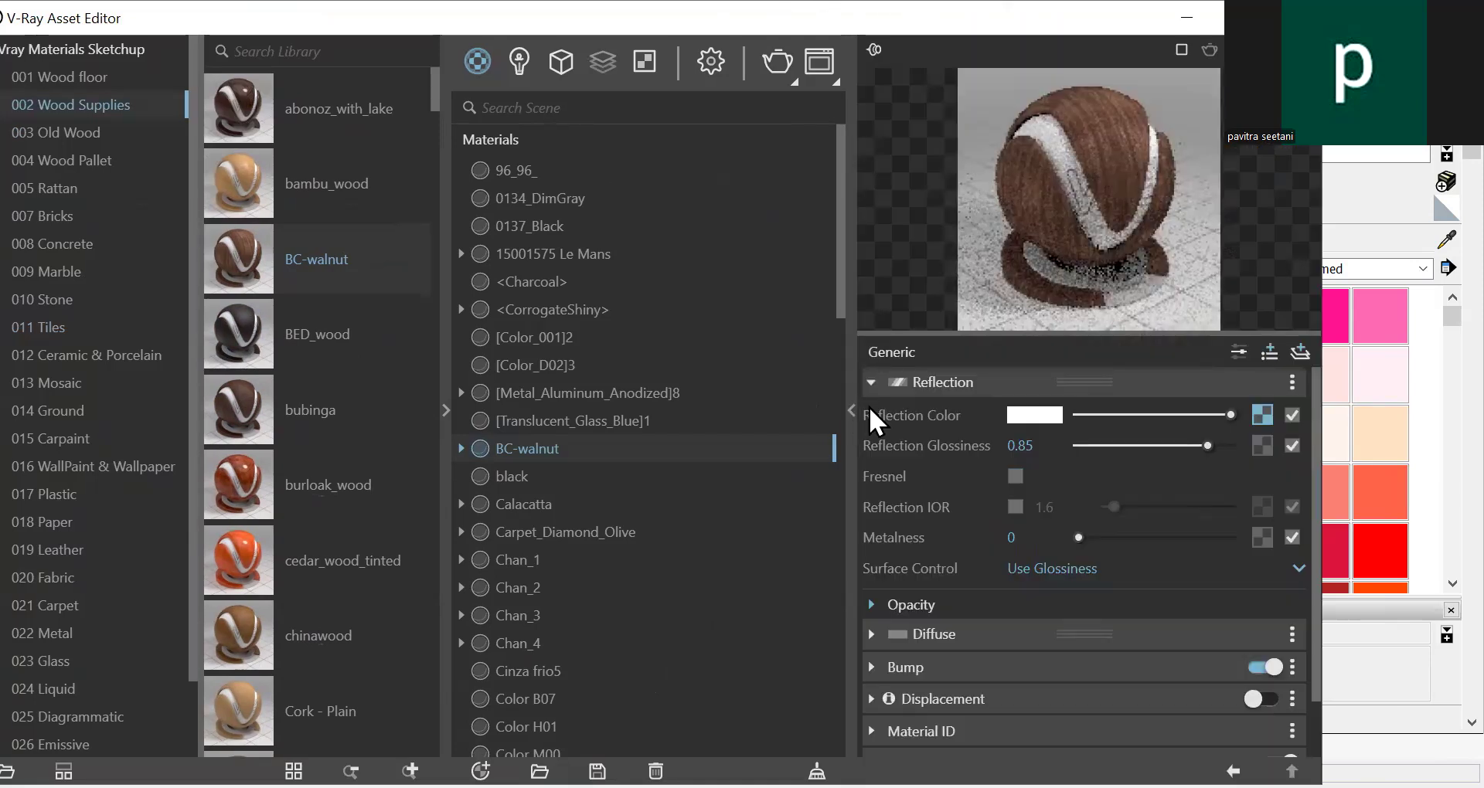
{"action": "right_click", "coordinate": [649, 453]}
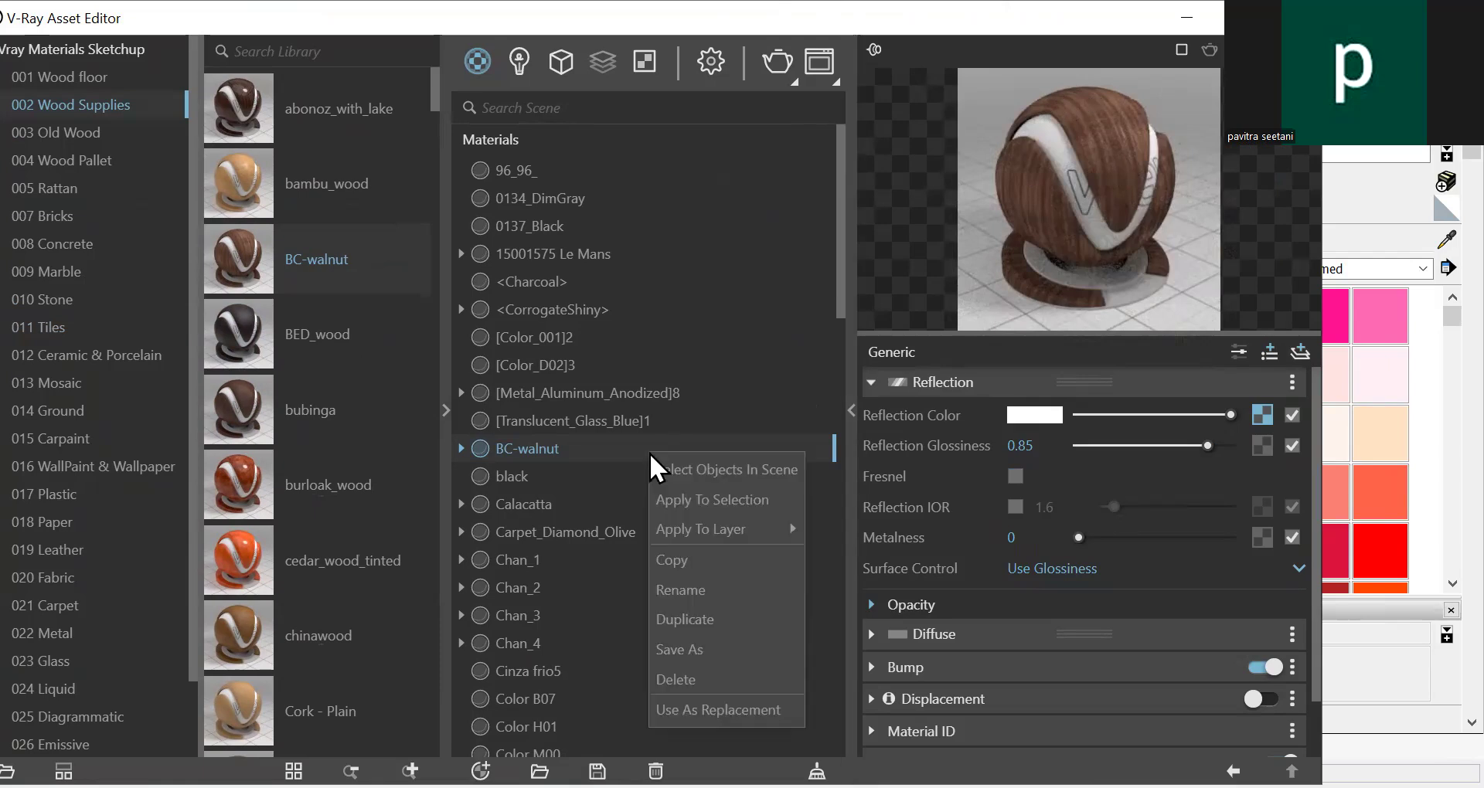
{"action": "left_click", "coordinate": [737, 591]}
{"action": "left_click_drag", "start_coordinate": [558, 446], "coordinate": [478, 456]}
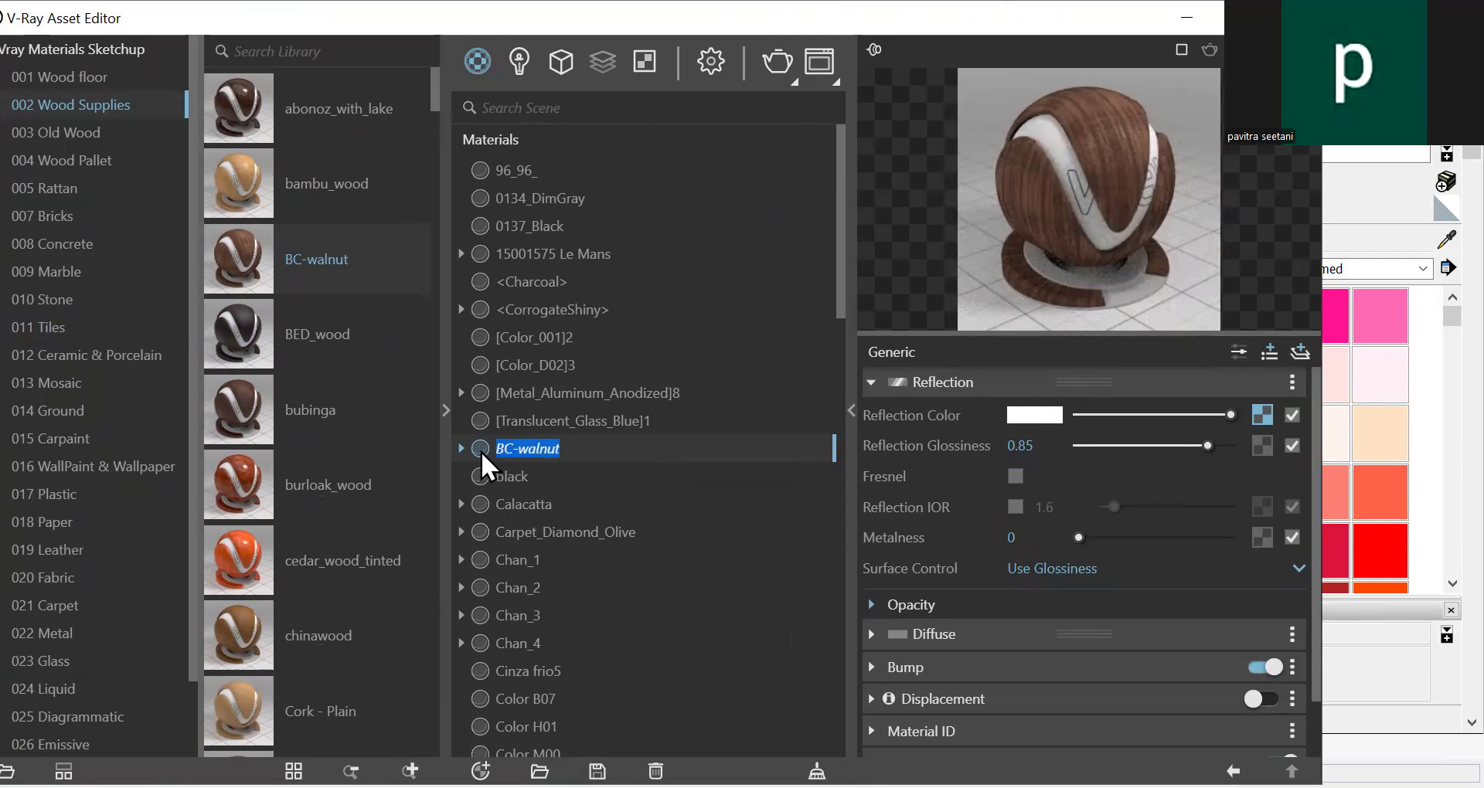
{"action": "type", "text": "E1"}
{"action": "key", "text": "Escape"}
{"action": "scroll", "coordinate": [673, 563], "scroll_direction": "down", "scroll_amount": 8}
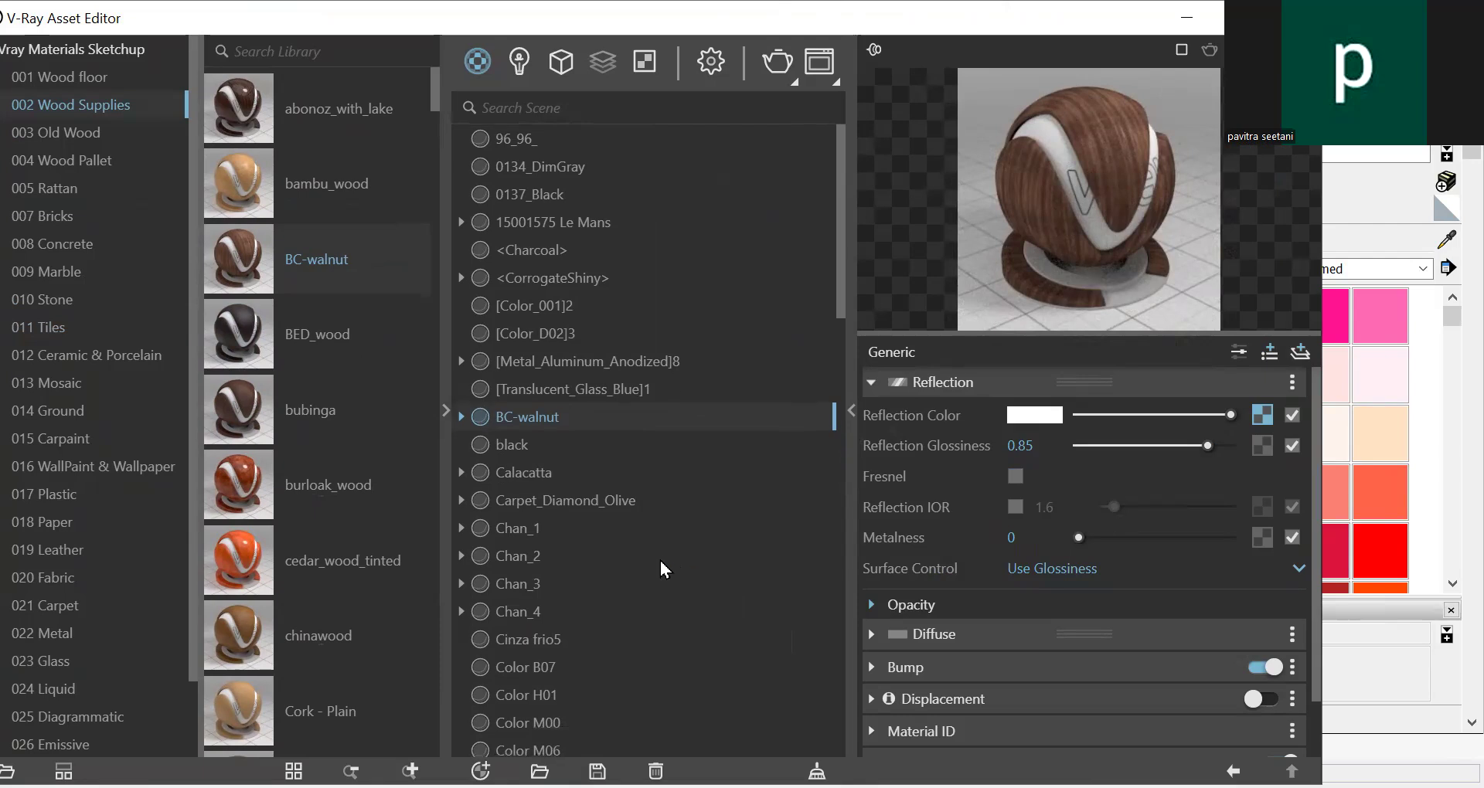
Rename the scene's BC-walnut material to E1 and move the asset editor down to uncover the model
{"action": "scroll", "coordinate": [635, 587], "scroll_direction": "up", "scroll_amount": 5}
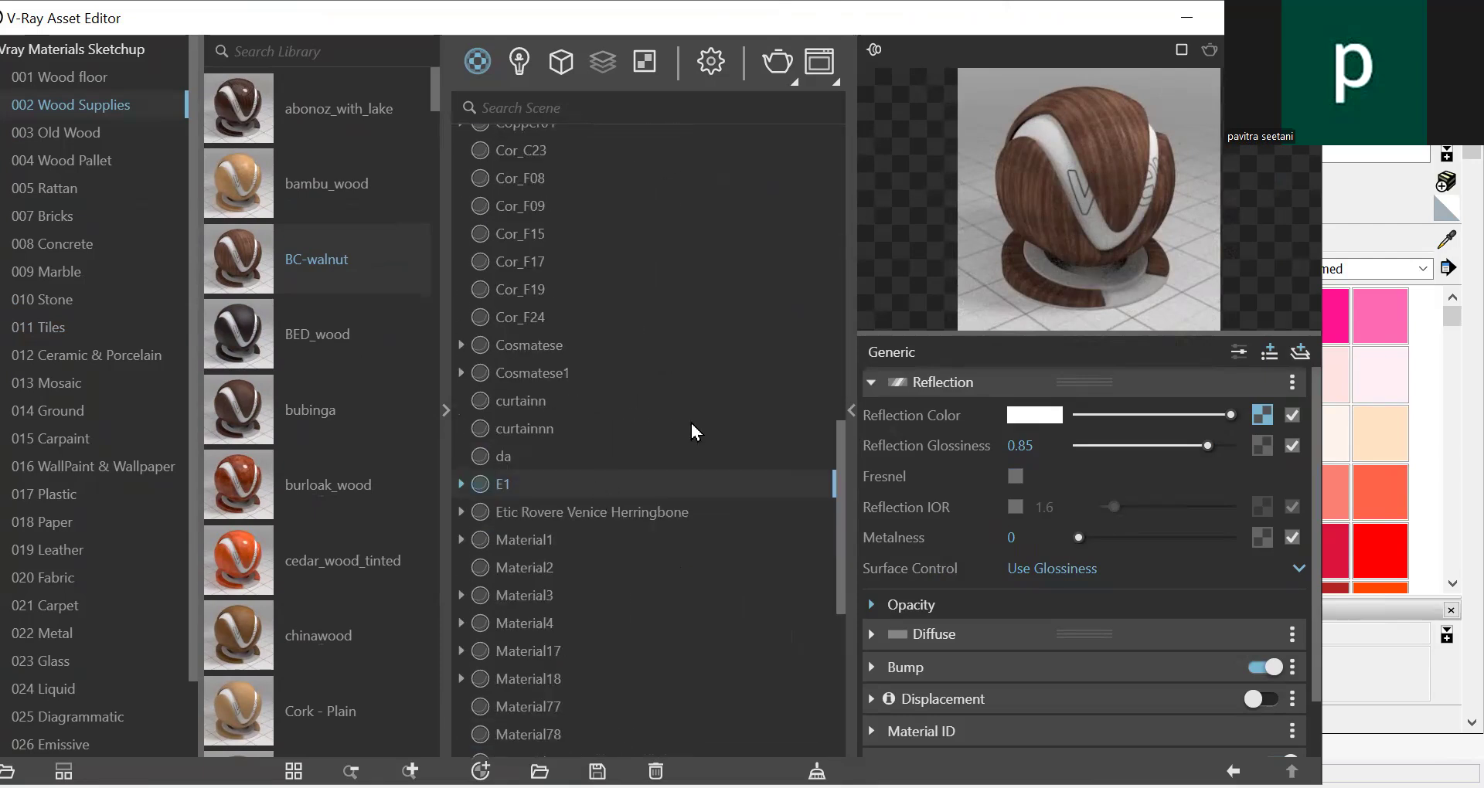
{"action": "left_click_drag", "start_coordinate": [999, 39], "coordinate": [725, 670]}
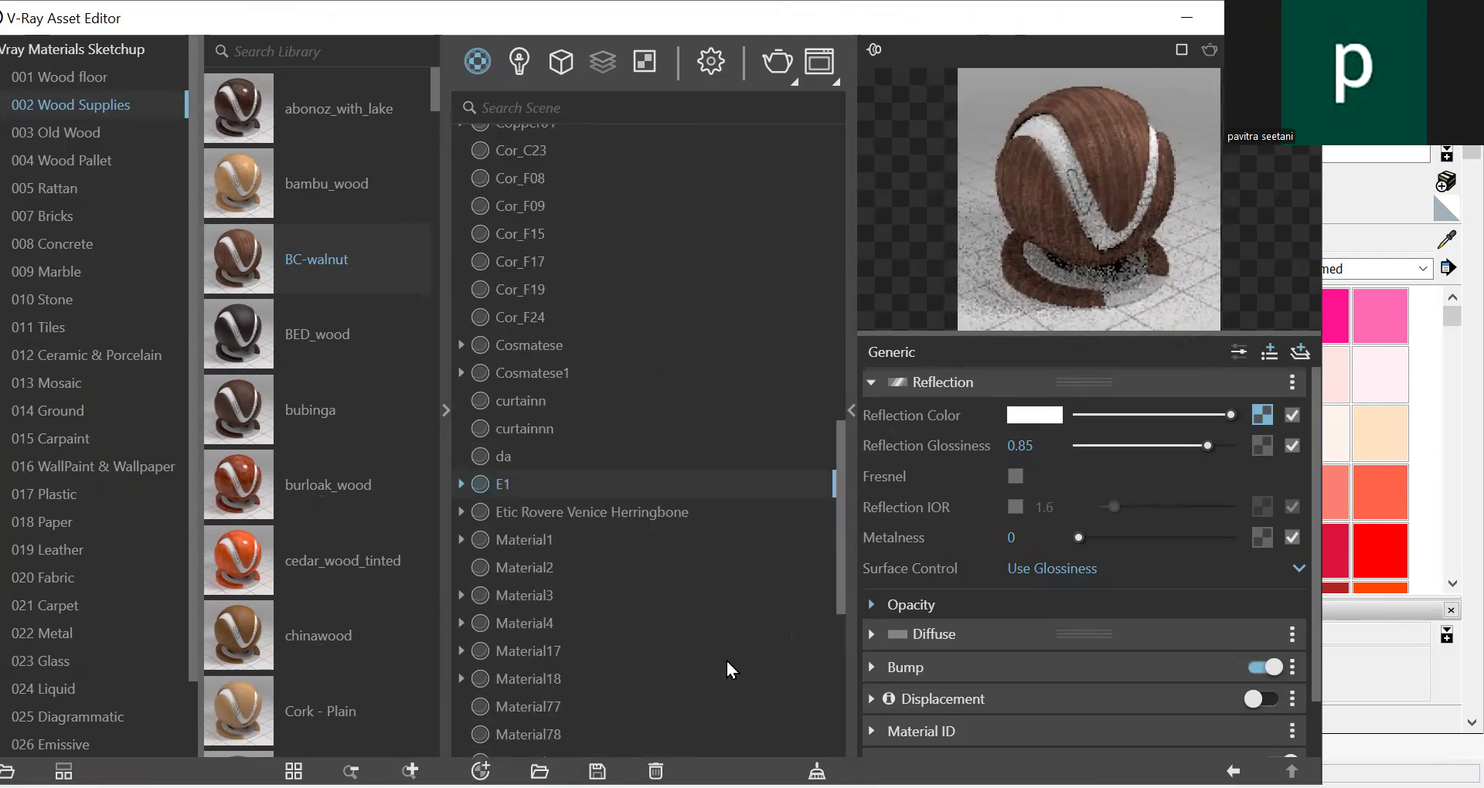
{"action": "scroll", "coordinate": [528, 320], "scroll_direction": "down", "scroll_amount": 5}
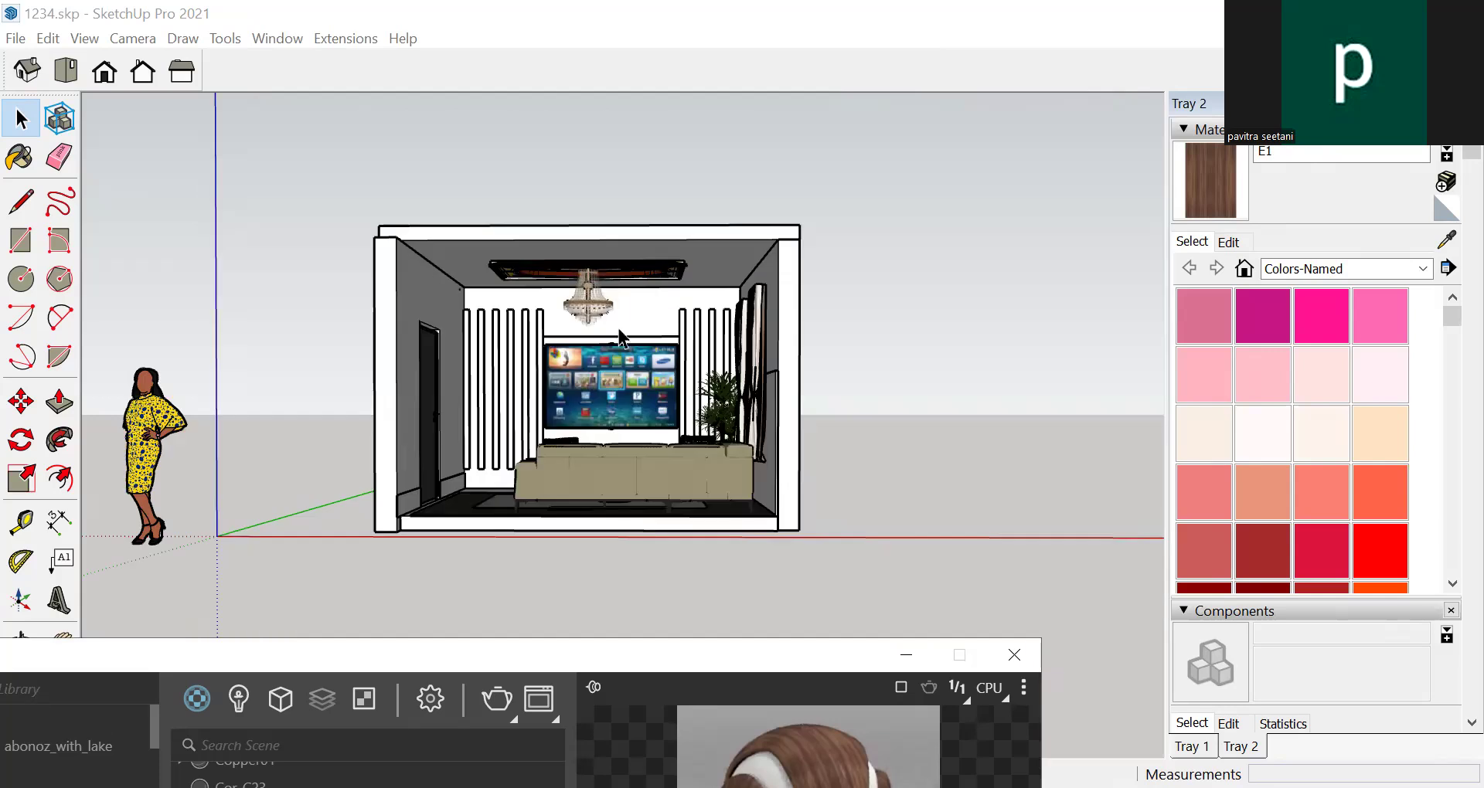
Paint the six vertical wall slats between the door and the TV with the E1 wood material
{"action": "middle_click_drag", "start_coordinate": [528, 325], "coordinate": [506, 344]}
{"action": "scroll", "coordinate": [506, 344], "scroll_direction": "up", "scroll_amount": 1}
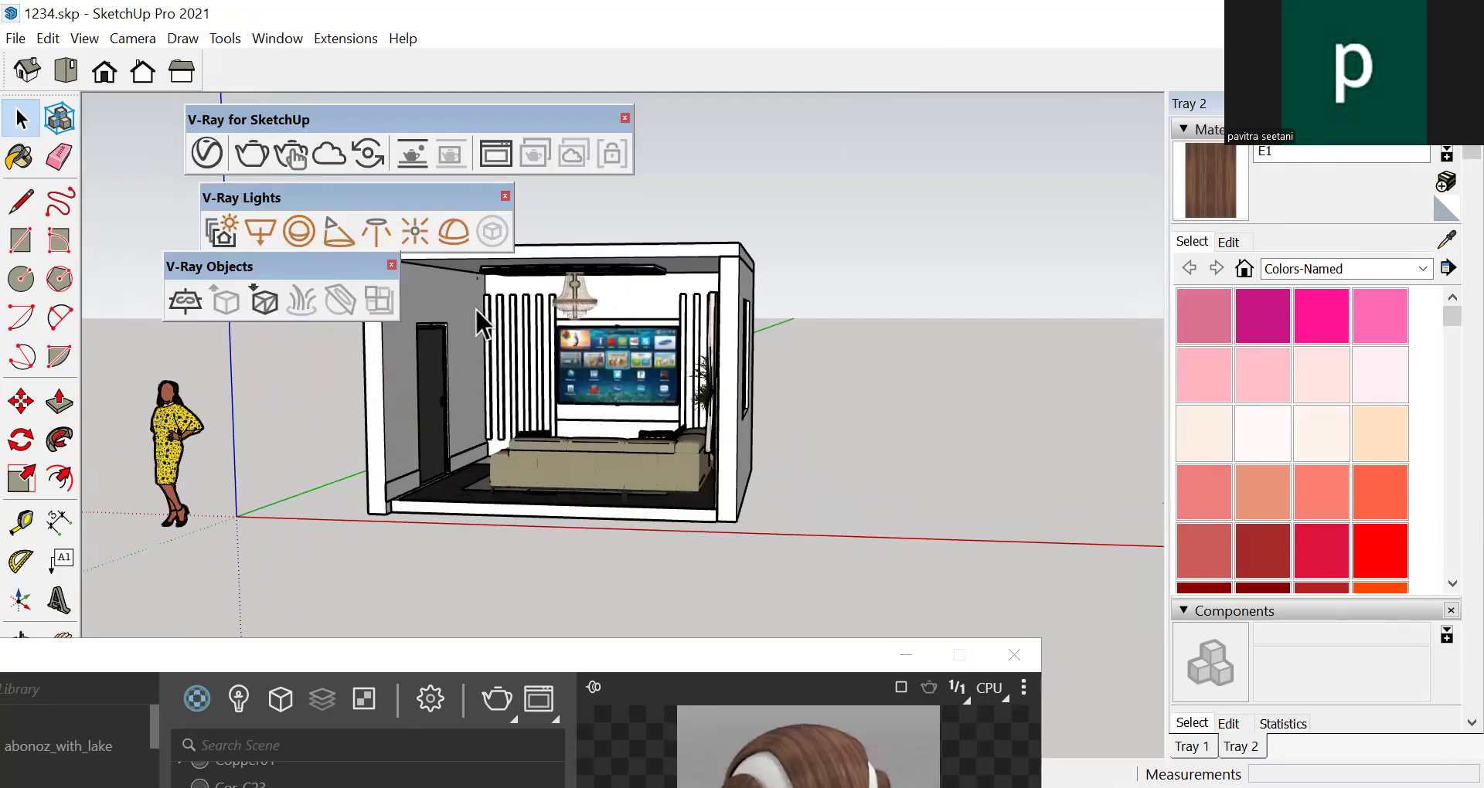
{"action": "scroll", "coordinate": [474, 308], "scroll_direction": "up", "scroll_amount": 6}
{"action": "left_click", "coordinate": [20, 158]}
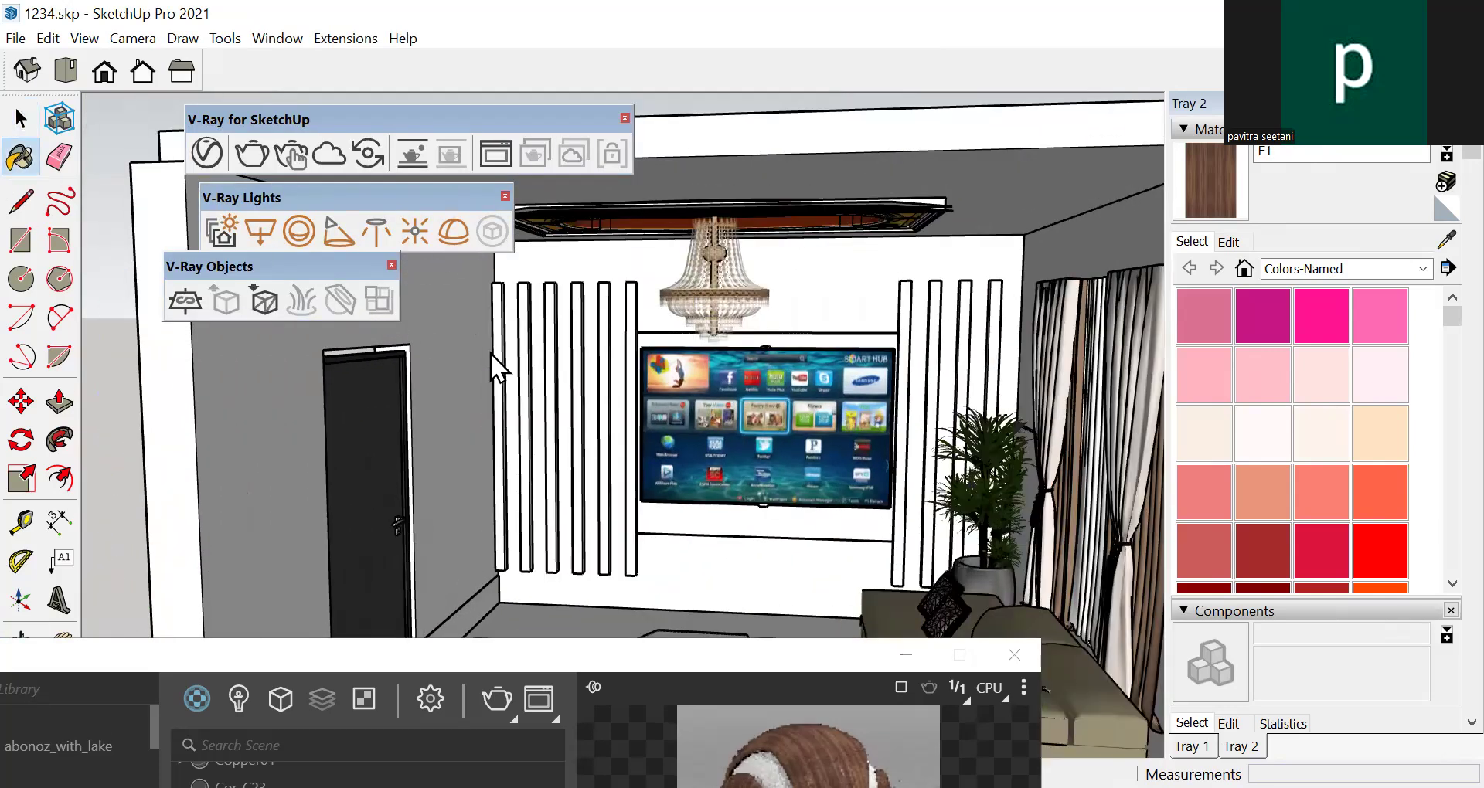
{"action": "scroll", "coordinate": [510, 324], "scroll_direction": "up", "scroll_amount": 3}
{"action": "scroll", "coordinate": [512, 334], "scroll_direction": "up", "scroll_amount": 2}
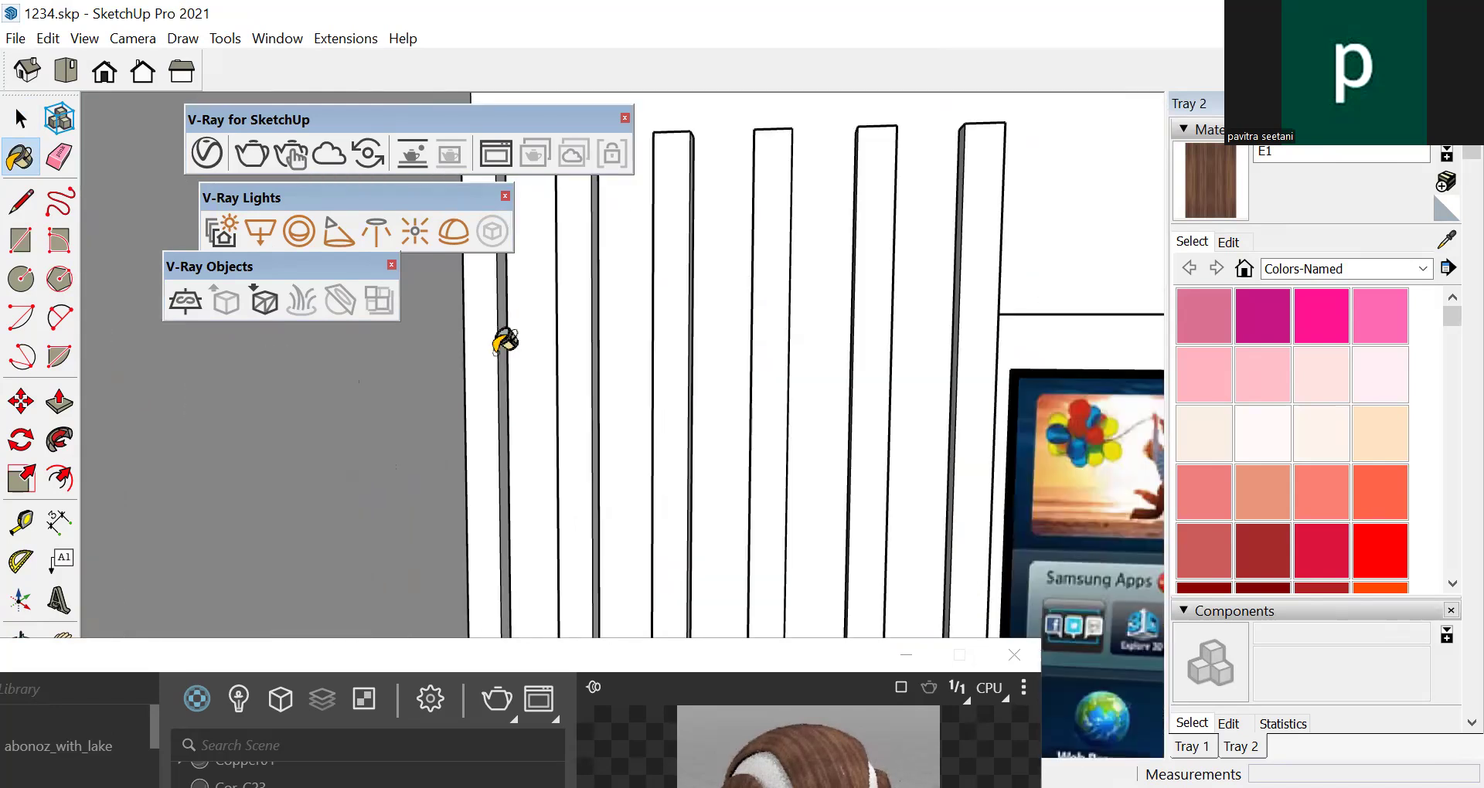
{"action": "left_click", "coordinate": [500, 340]}
{"action": "left_click", "coordinate": [578, 340]}
{"action": "left_click", "coordinate": [680, 340]}
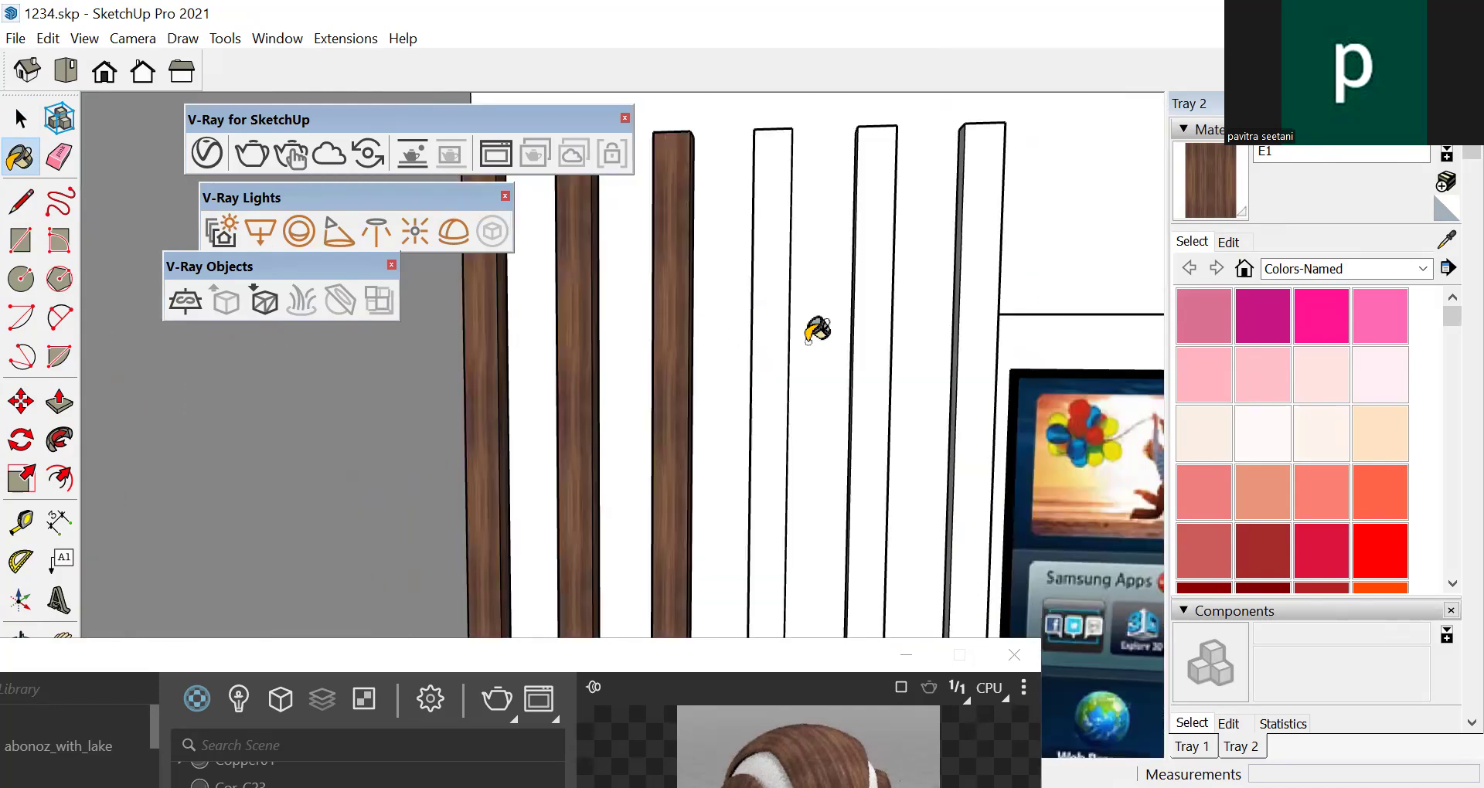
{"action": "left_click", "coordinate": [777, 338]}
{"action": "left_click", "coordinate": [880, 331]}
{"action": "left_click", "coordinate": [983, 290]}
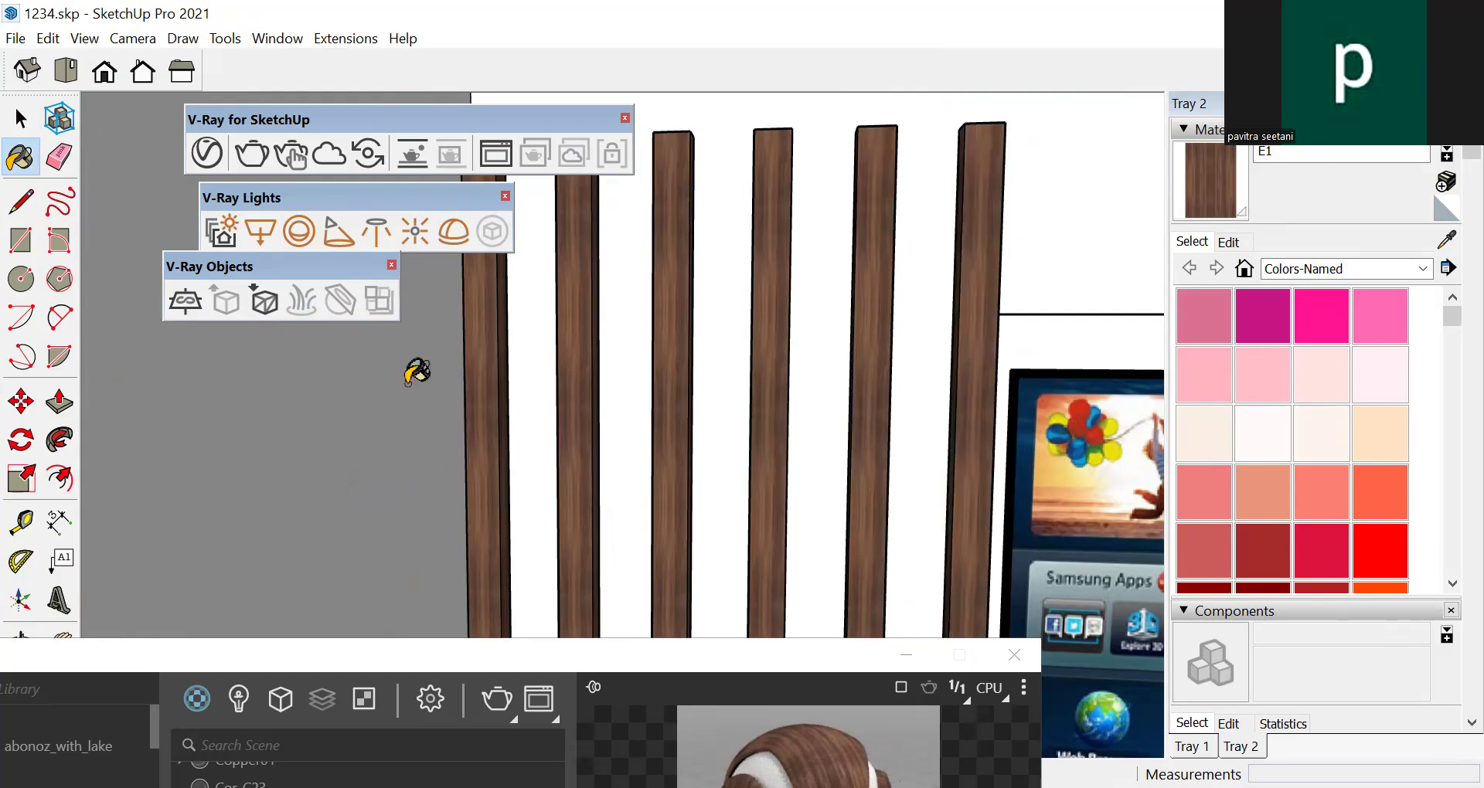
Paint the four vertical wall slats between the TV and the curtains with the E1 wood material
{"action": "scroll", "coordinate": [679, 338], "scroll_direction": "down", "scroll_amount": 5}
{"action": "scroll", "coordinate": [1009, 398], "scroll_direction": "up", "scroll_amount": 3}
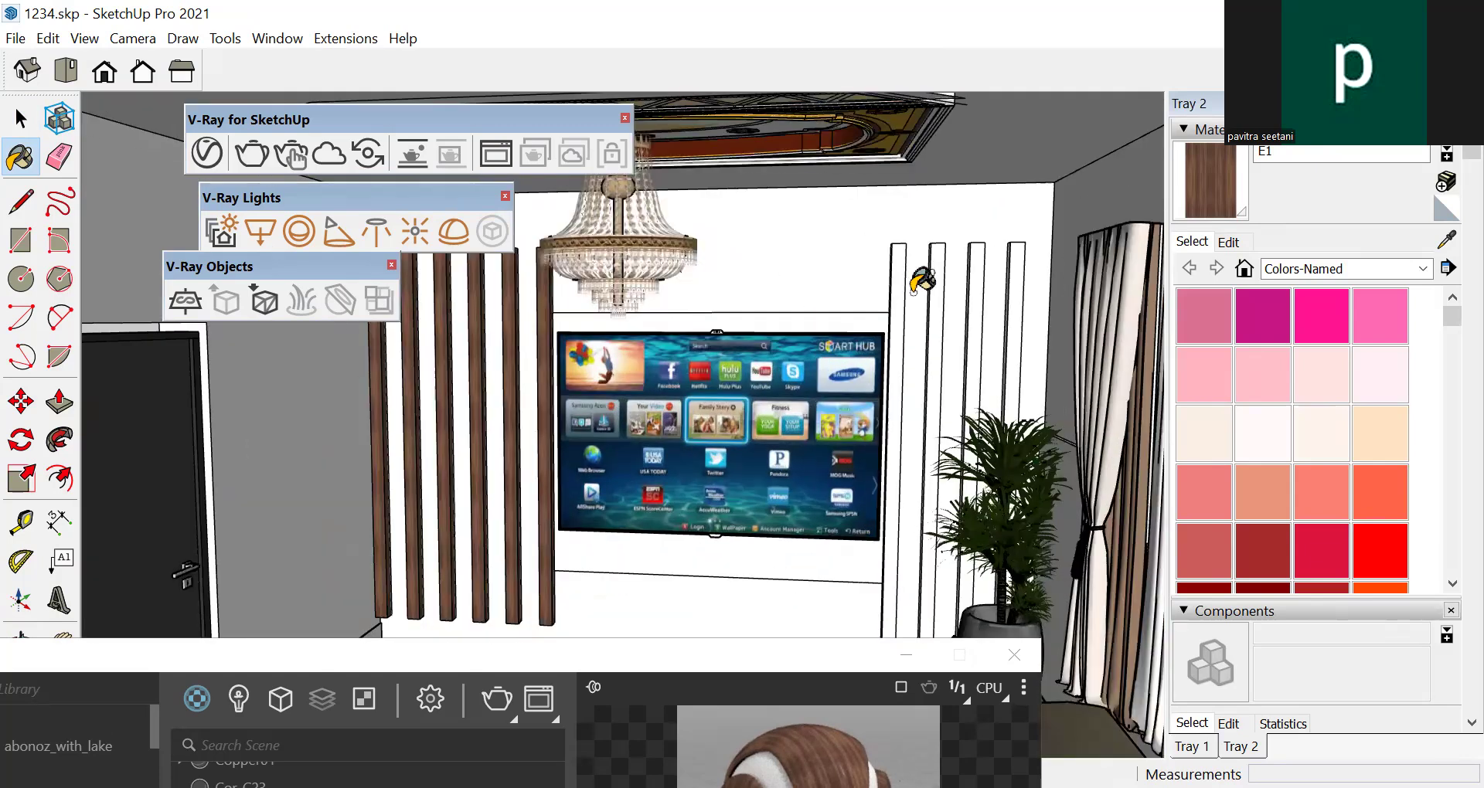
{"action": "left_click", "coordinate": [904, 290]}
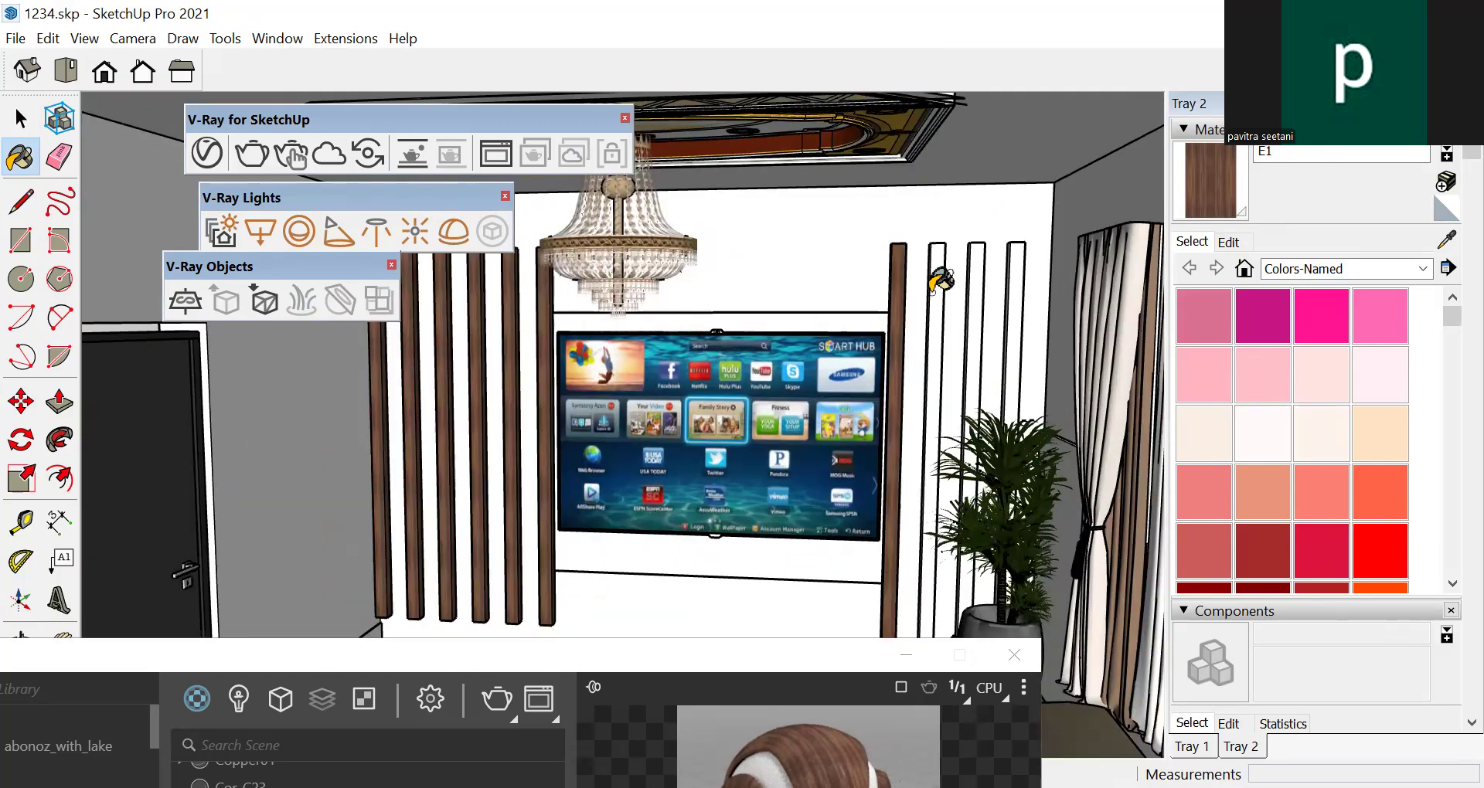
{"action": "left_click", "coordinate": [939, 286]}
{"action": "left_click", "coordinate": [977, 278]}
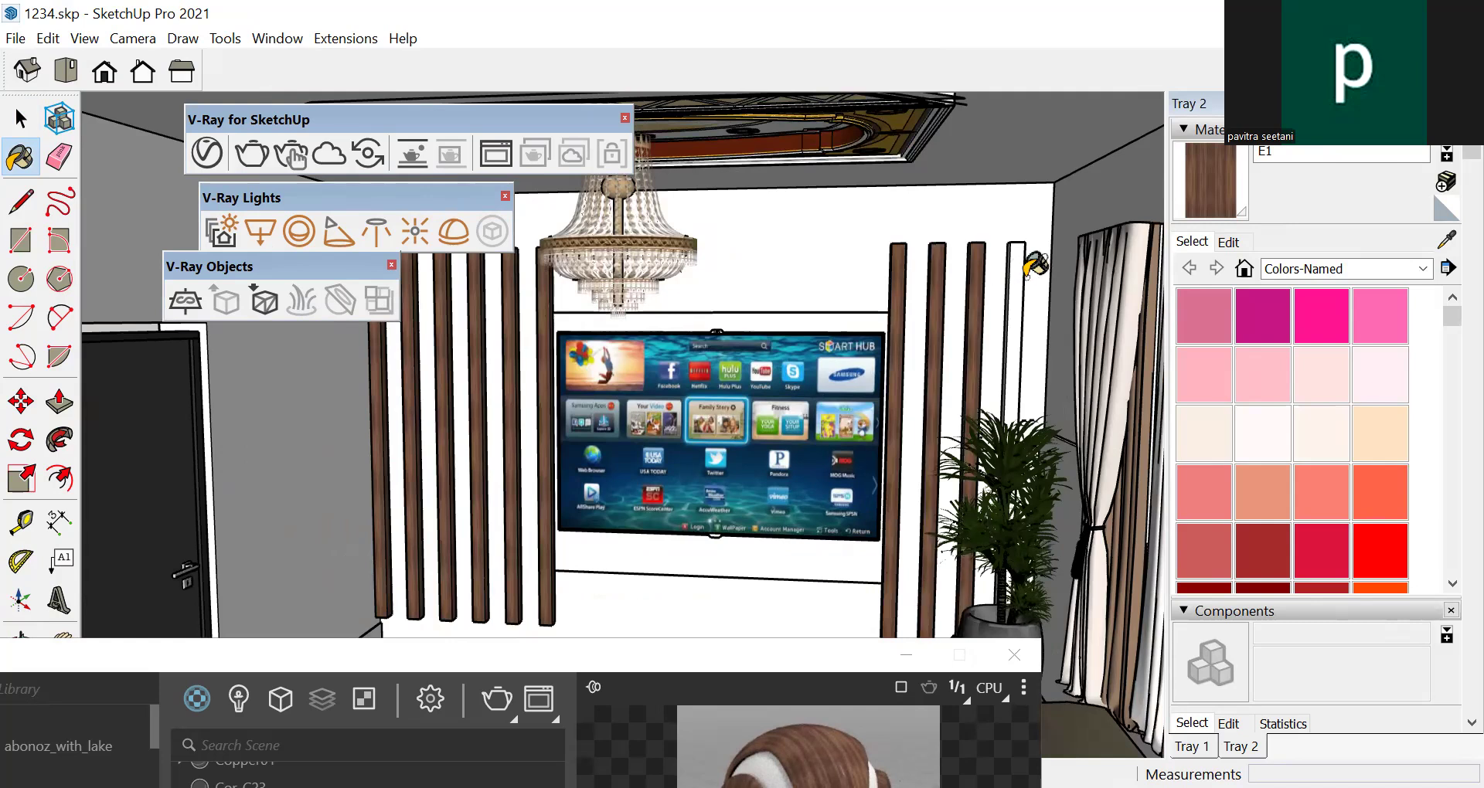
{"action": "left_click", "coordinate": [1017, 280]}
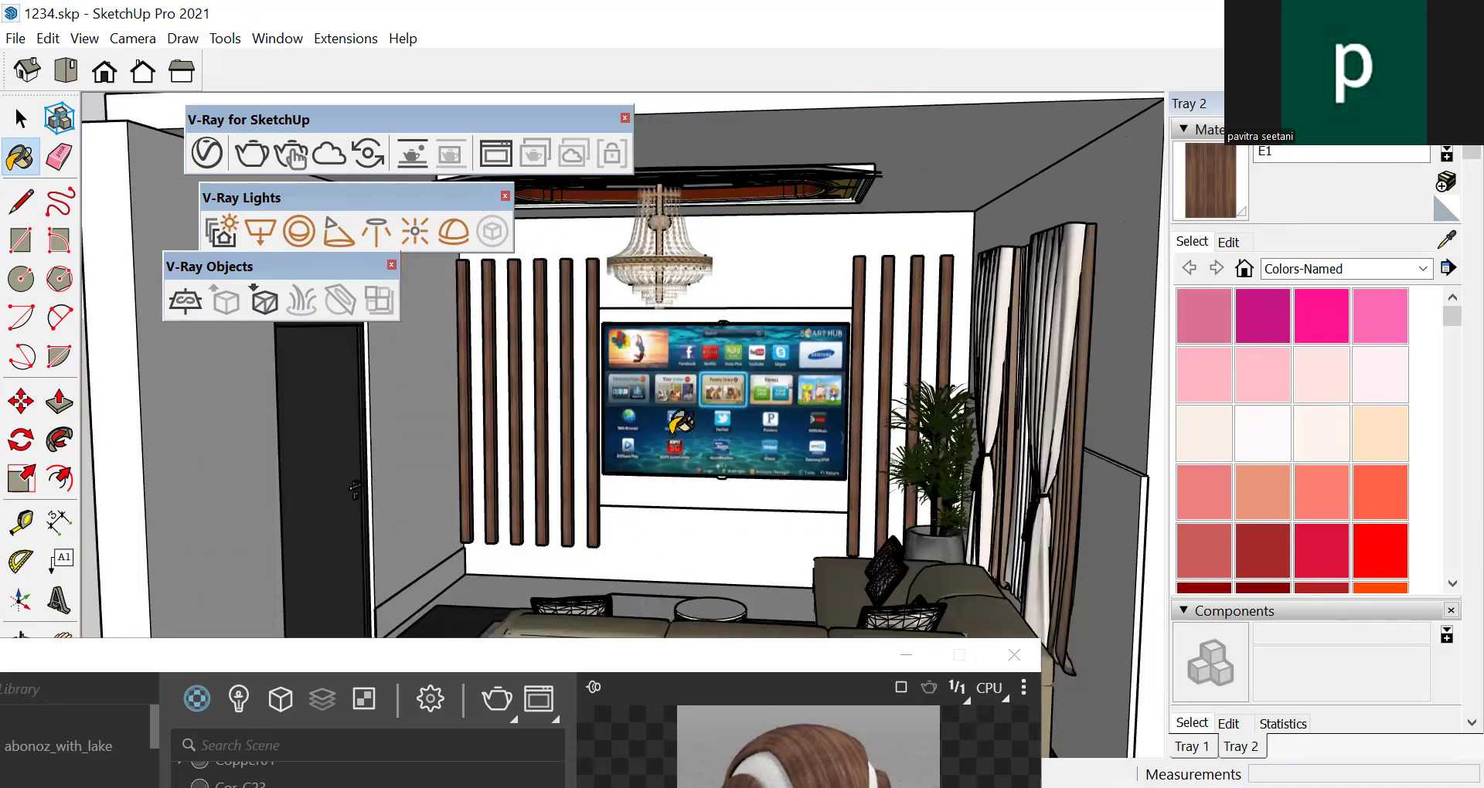
{"action": "scroll", "coordinate": [679, 421], "scroll_direction": "down", "scroll_amount": 3}
{"action": "mouse_move", "coordinate": [711, 463]}
{"action": "middle_mouse_down"}
{"action": "mouse_move", "coordinate": [742, 466]}
{"action": "mouse_move", "coordinate": [600, 501]}
{"action": "mouse_move", "coordinate": [582, 489]}
{"action": "middle_mouse_up"}
{"action": "scroll", "coordinate": [712, 262], "scroll_direction": "up", "scroll_amount": 4}
{"action": "key", "text": "space"}
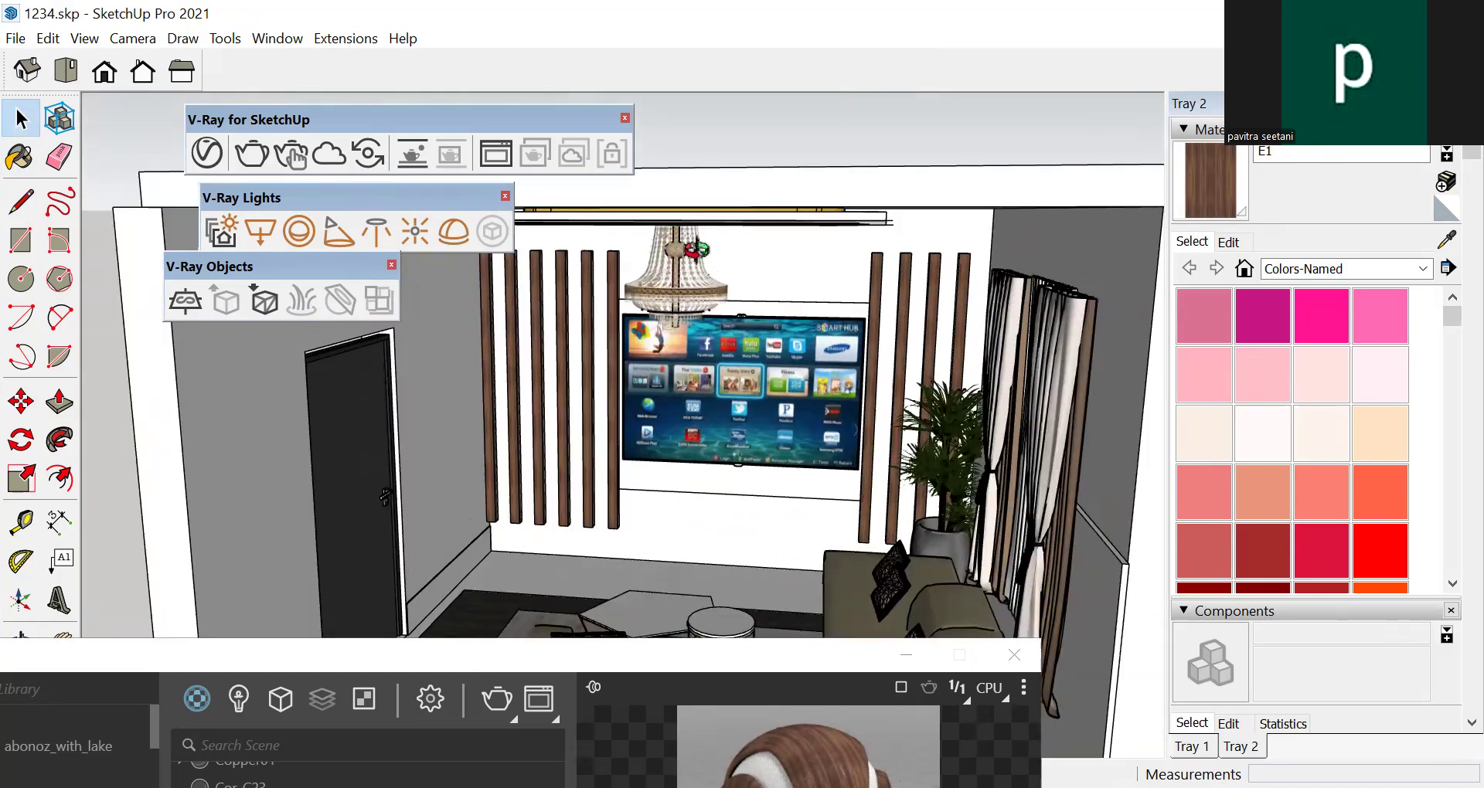
Show the E1 material's color, texture and opacity settings and view the painted slats in the room
{"action": "left_click", "coordinate": [1227, 241]}
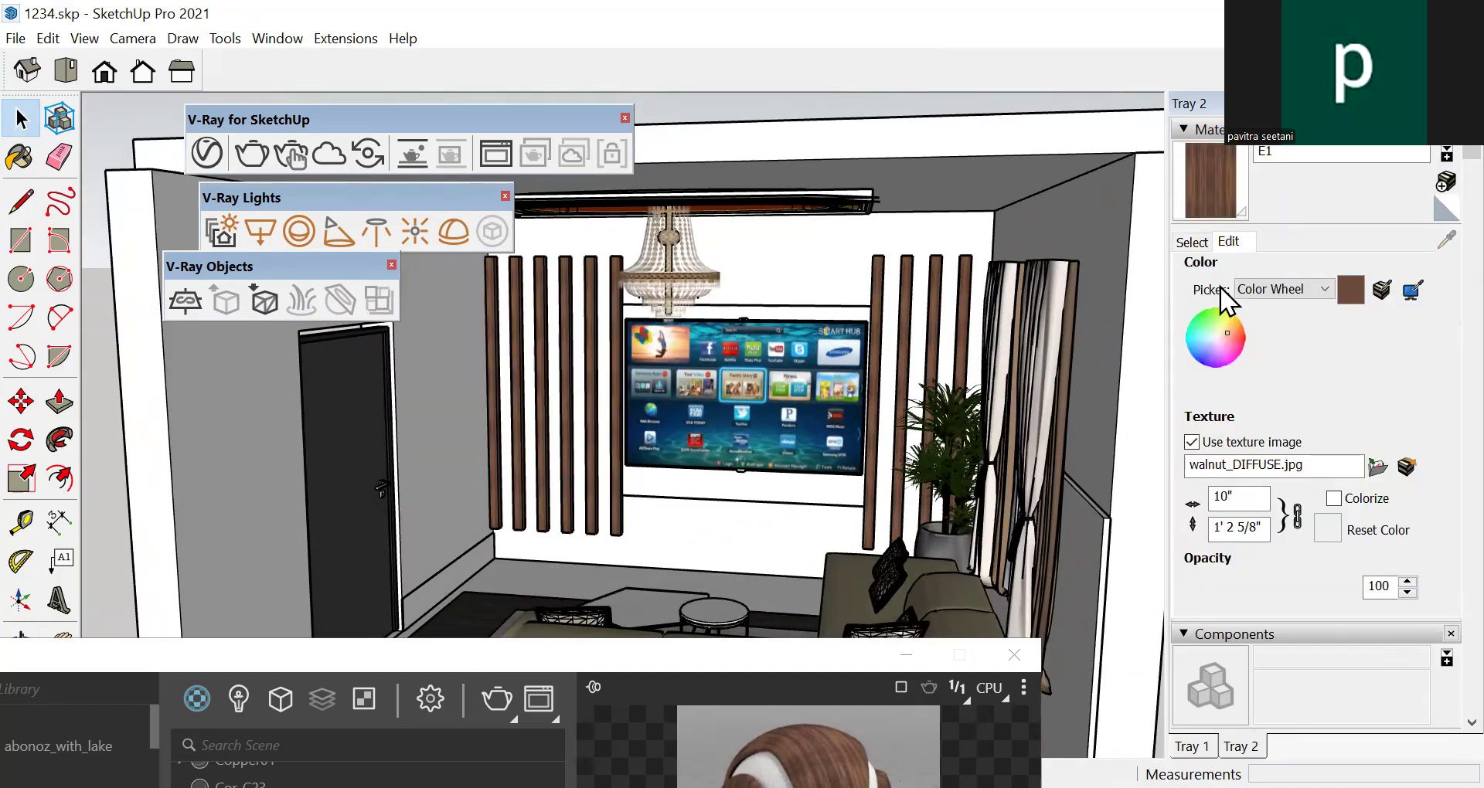
{"action": "mouse_move", "coordinate": [1299, 378]}
{"action": "left_mouse_down"}
{"action": "mouse_move", "coordinate": [1297, 344]}
{"action": "mouse_move", "coordinate": [1288, 363]}
{"action": "left_mouse_up"}
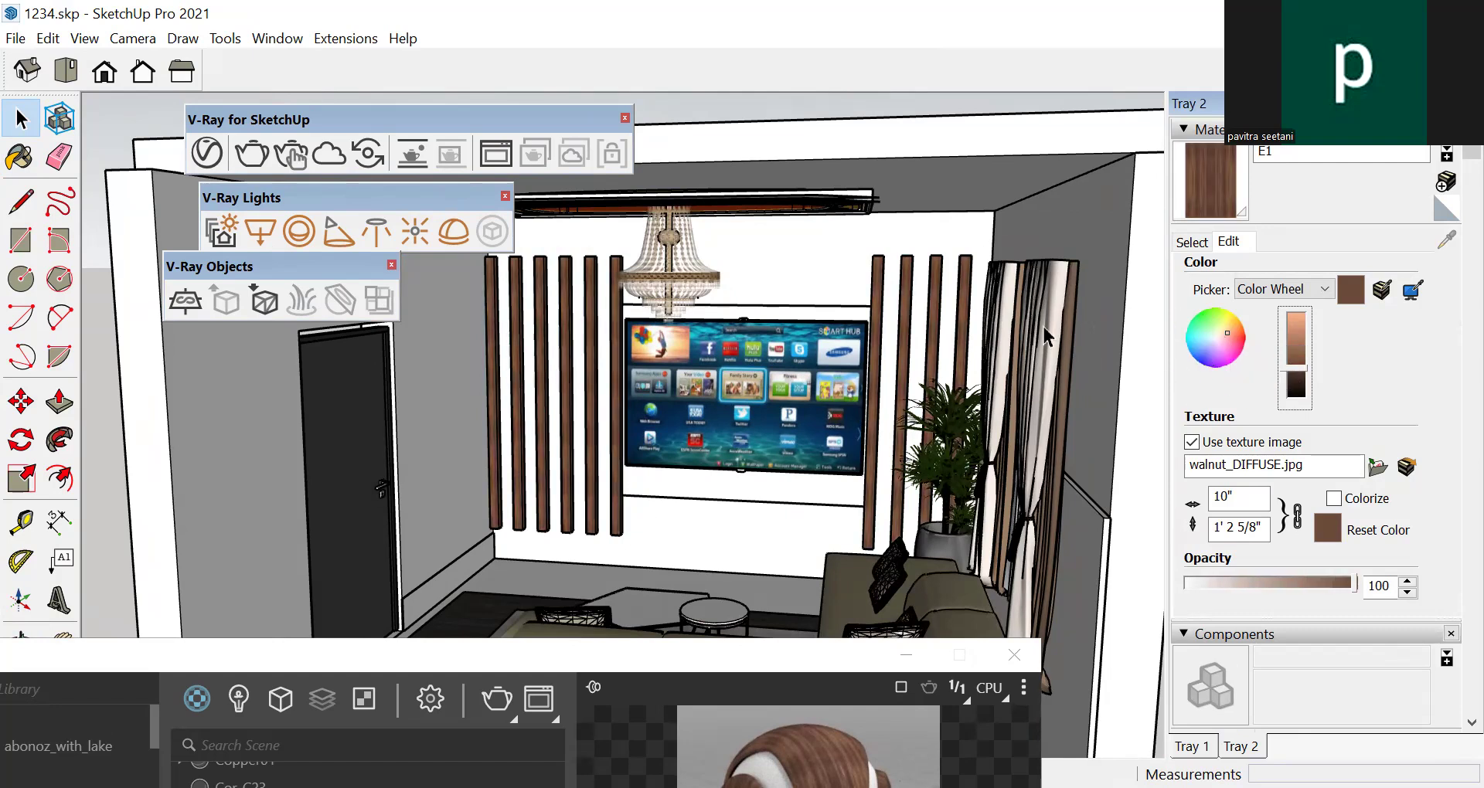
{"action": "scroll", "coordinate": [489, 307], "scroll_direction": "down", "scroll_amount": 10}
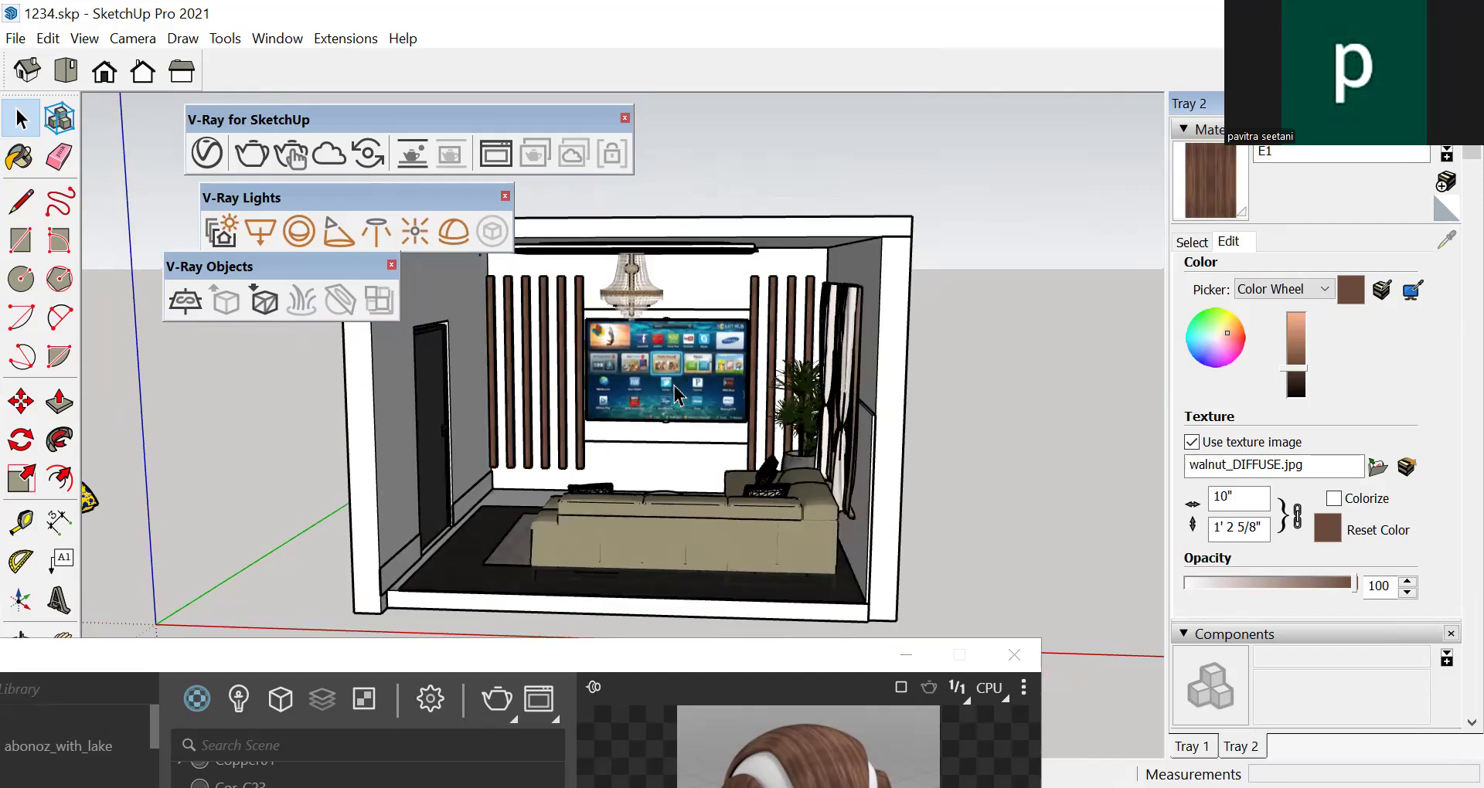
{"action": "scroll", "coordinate": [677, 396], "scroll_direction": "up", "scroll_amount": 8}
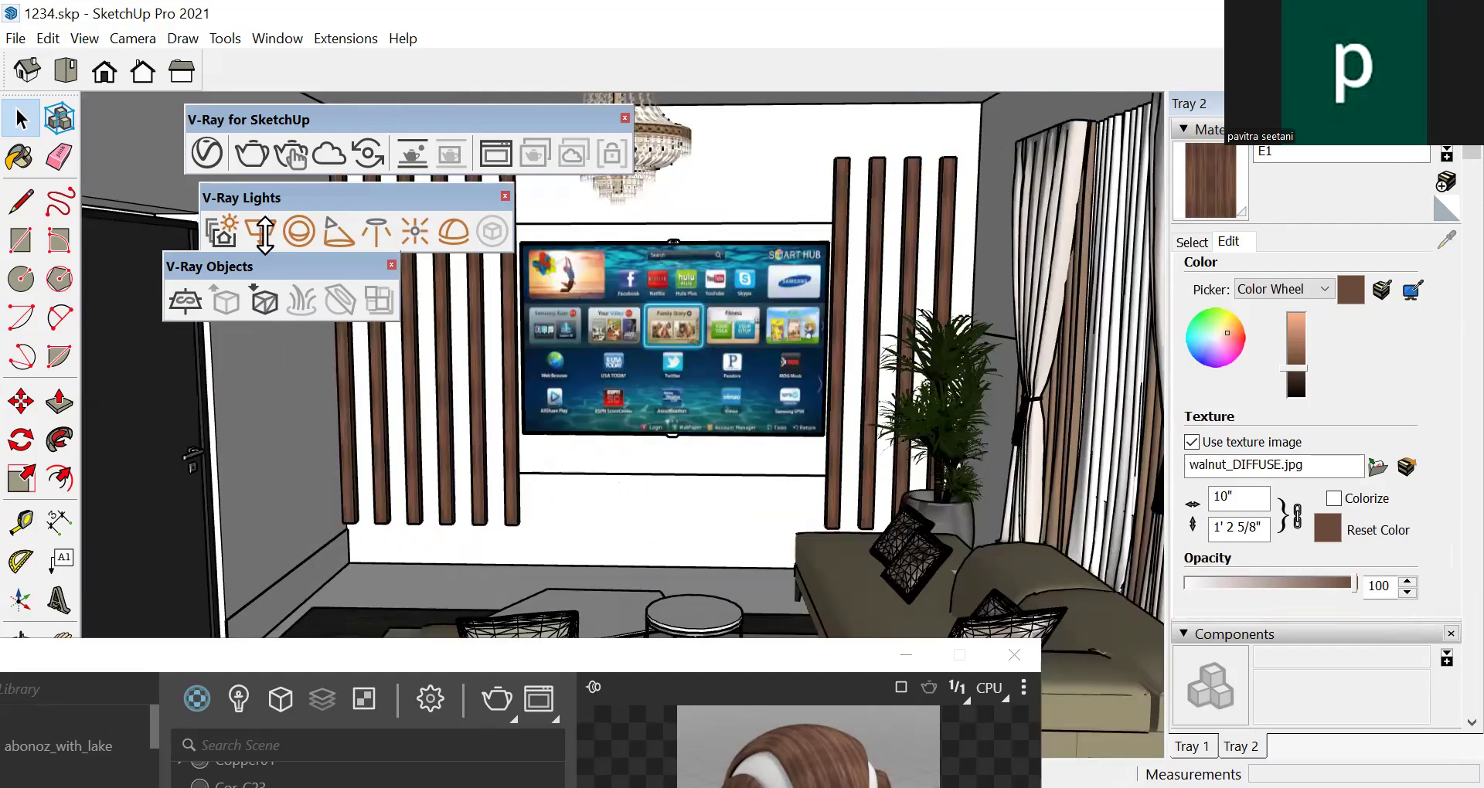
Bring back the V-Ray Asset Editor and duplicate the E1 material
{"action": "left_click", "coordinate": [363, 687]}
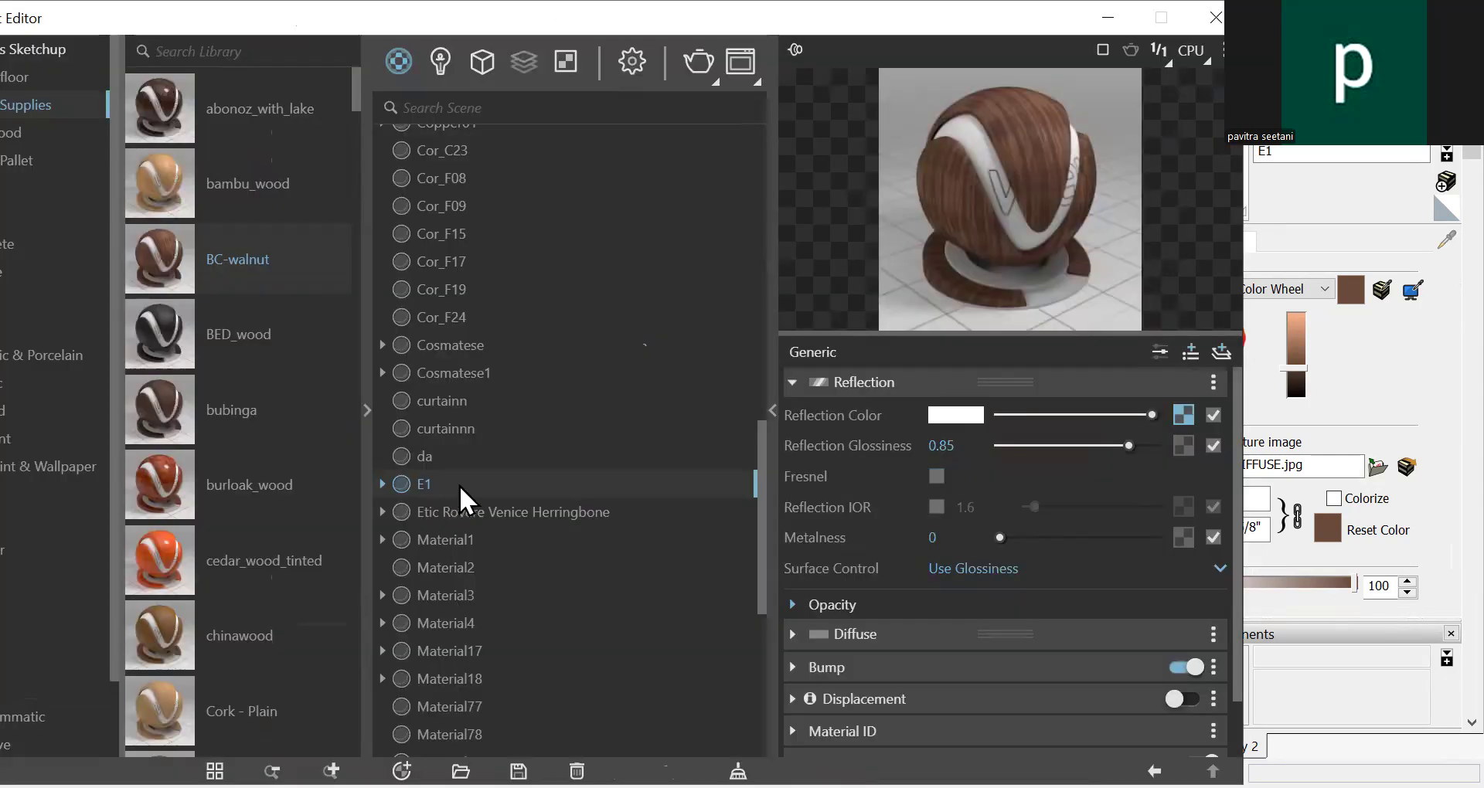
{"action": "right_click", "coordinate": [462, 485]}
{"action": "left_click", "coordinate": [554, 662]}
{"action": "left_click_drag", "start_coordinate": [457, 484], "coordinate": [467, 515]}
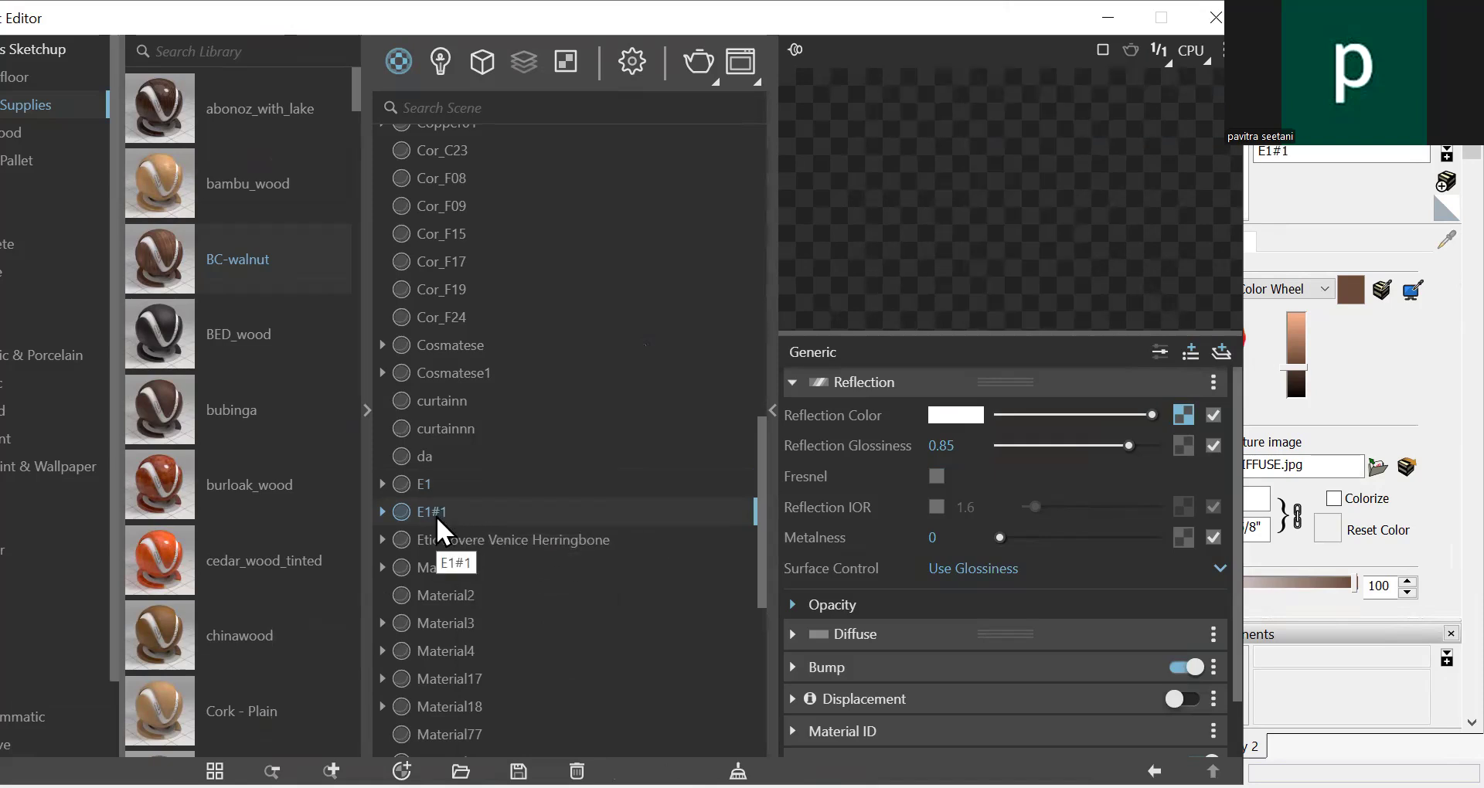
Replace the bitmap behind the E1 copy's reflection color with wood.PNG from the Desktop and return to the material's settings
{"action": "left_click", "coordinate": [1180, 416]}
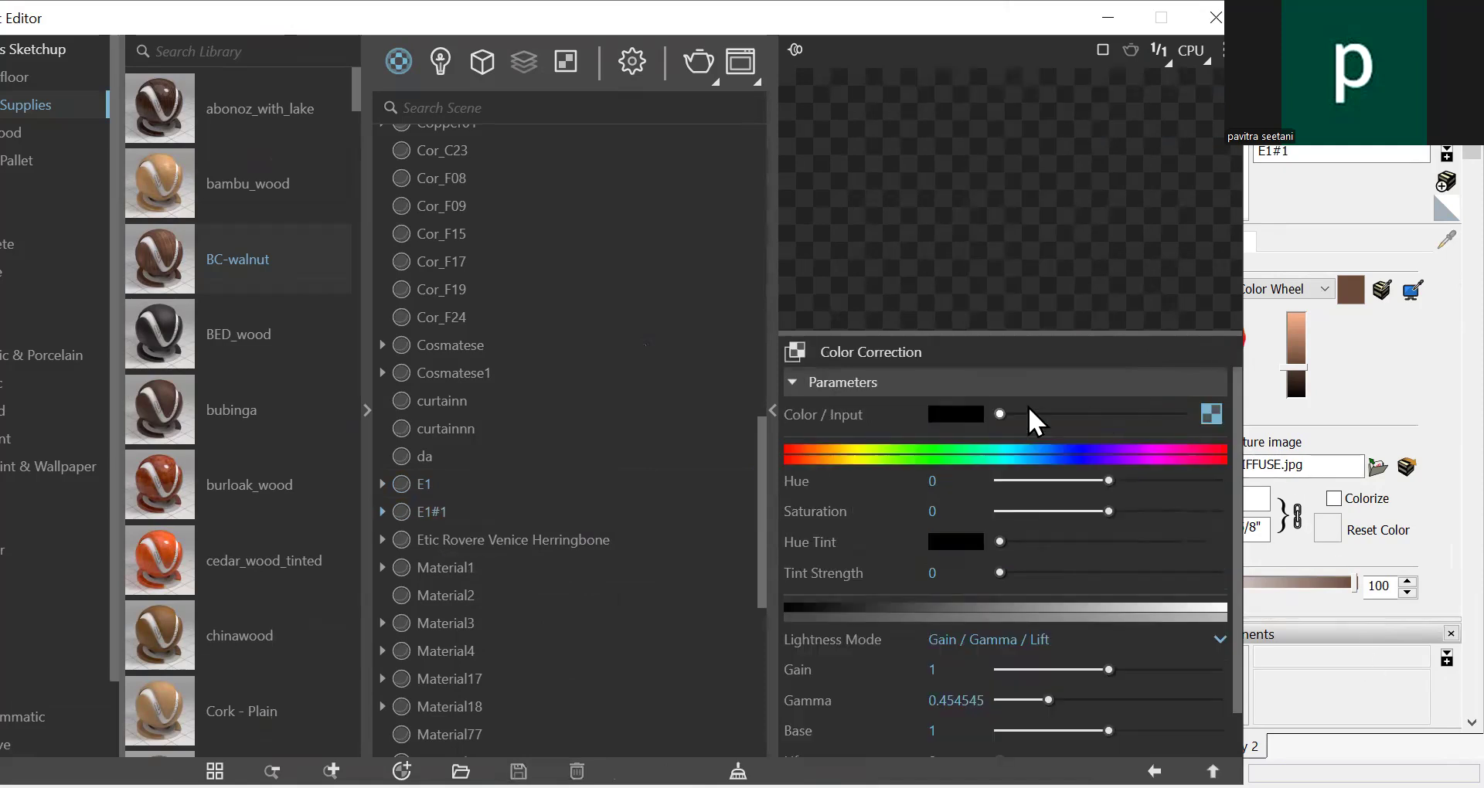
{"action": "left_click", "coordinate": [1211, 414]}
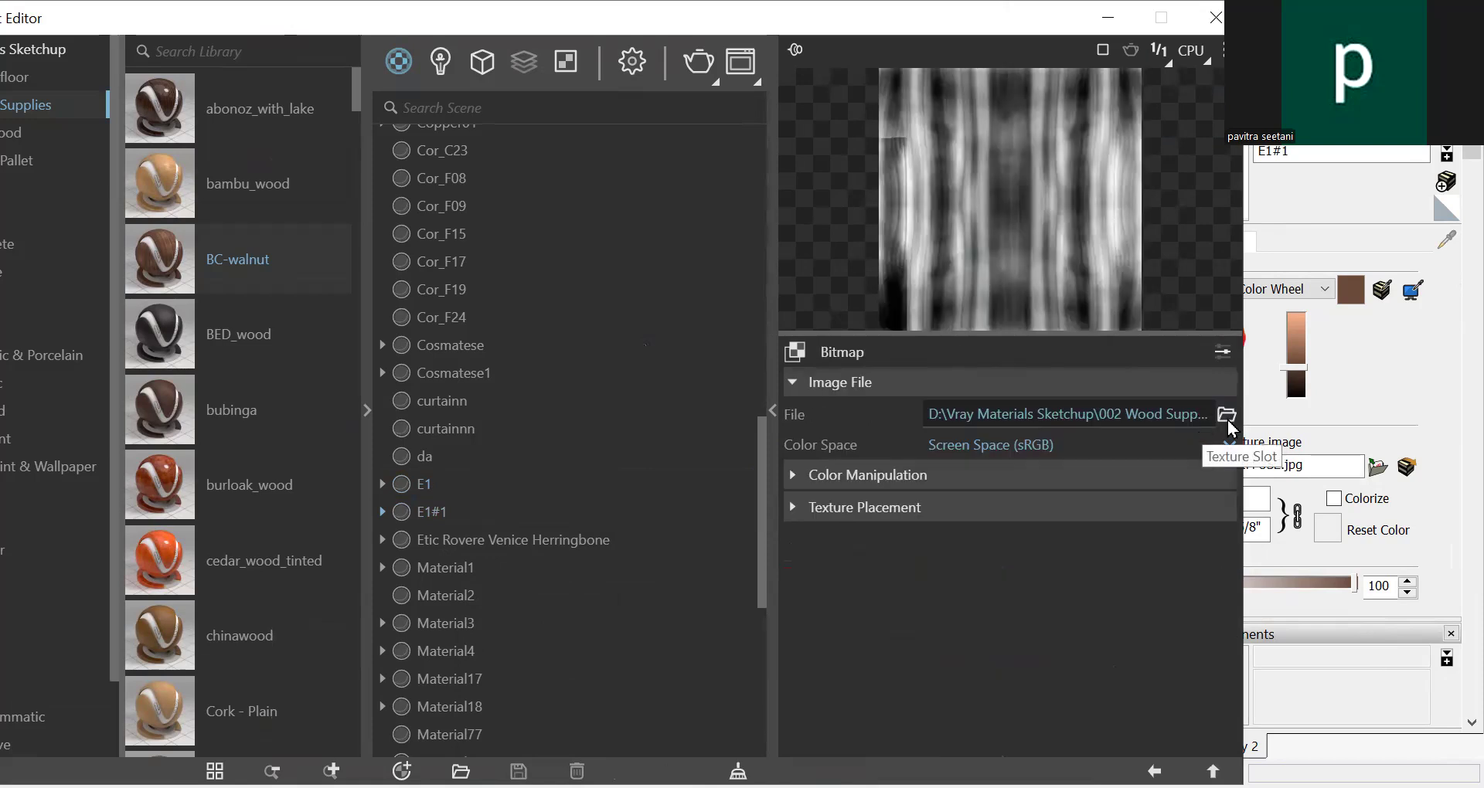
{"action": "left_click", "coordinate": [1229, 415]}
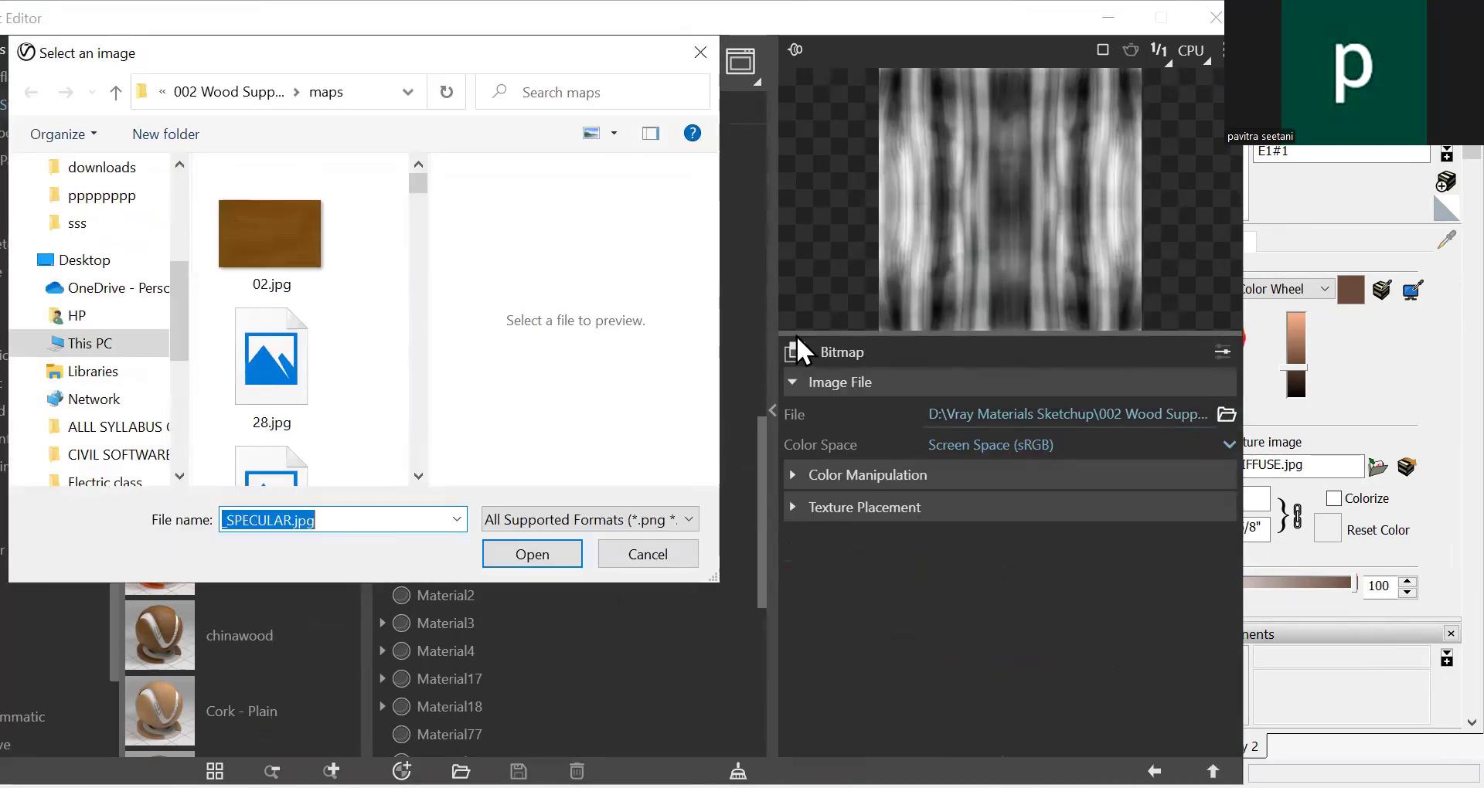
{"action": "scroll", "coordinate": [248, 348], "scroll_direction": "down", "scroll_amount": 2}
{"action": "scroll", "coordinate": [68, 268], "scroll_direction": "up", "scroll_amount": 1}
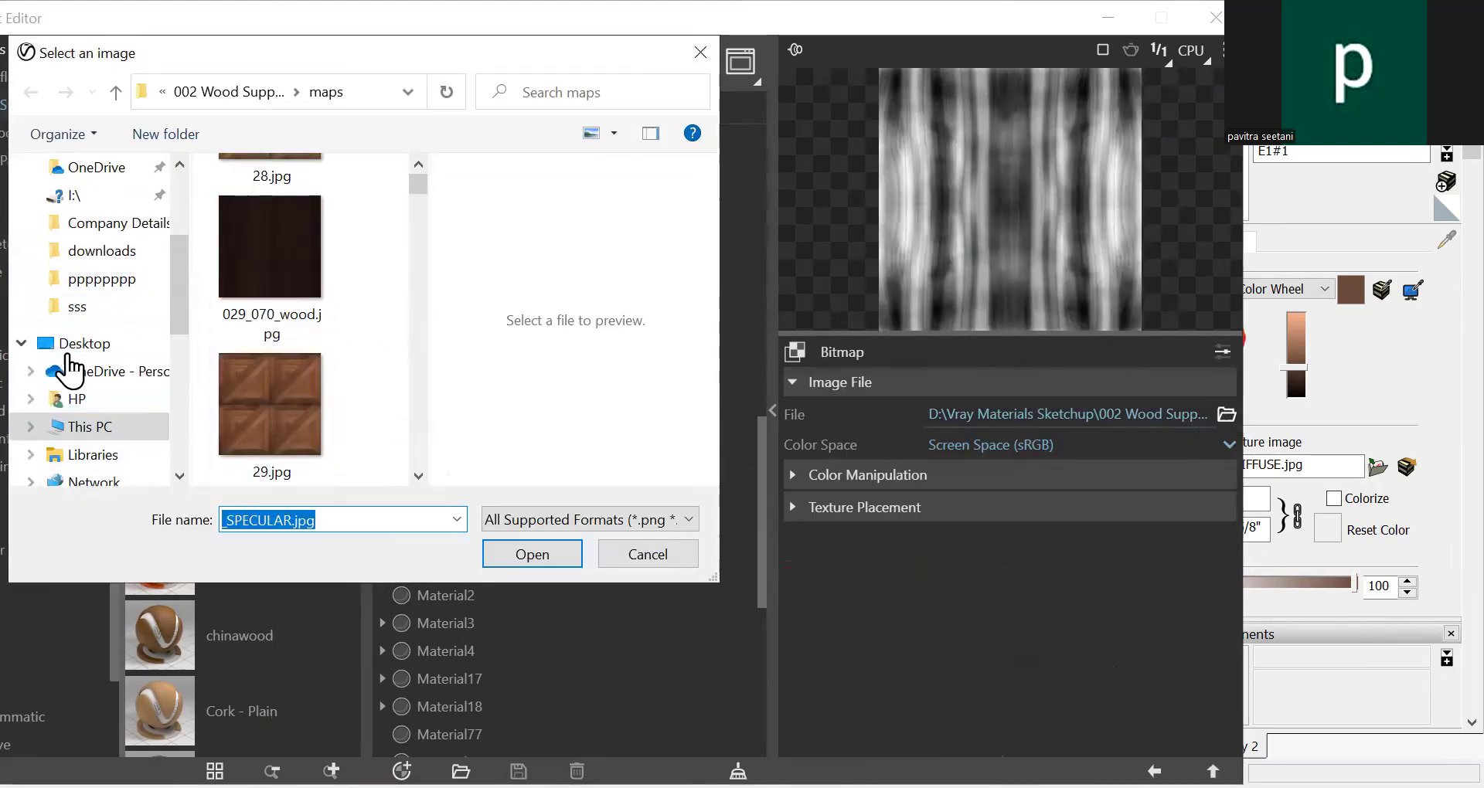
{"action": "left_click", "coordinate": [75, 343]}
{"action": "scroll", "coordinate": [278, 371], "scroll_direction": "down", "scroll_amount": 5}
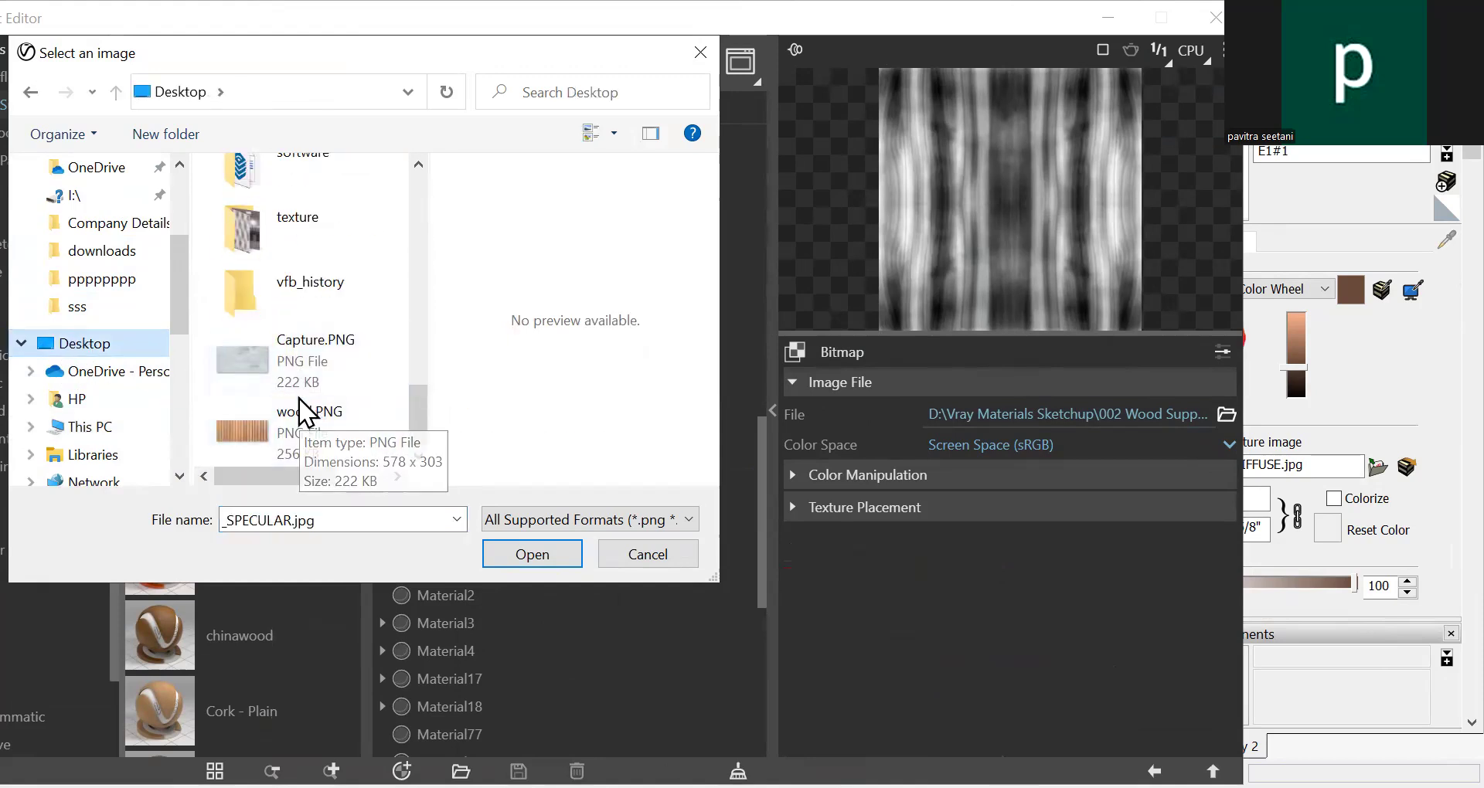
{"action": "left_click", "coordinate": [280, 438]}
{"action": "left_click", "coordinate": [526, 562]}
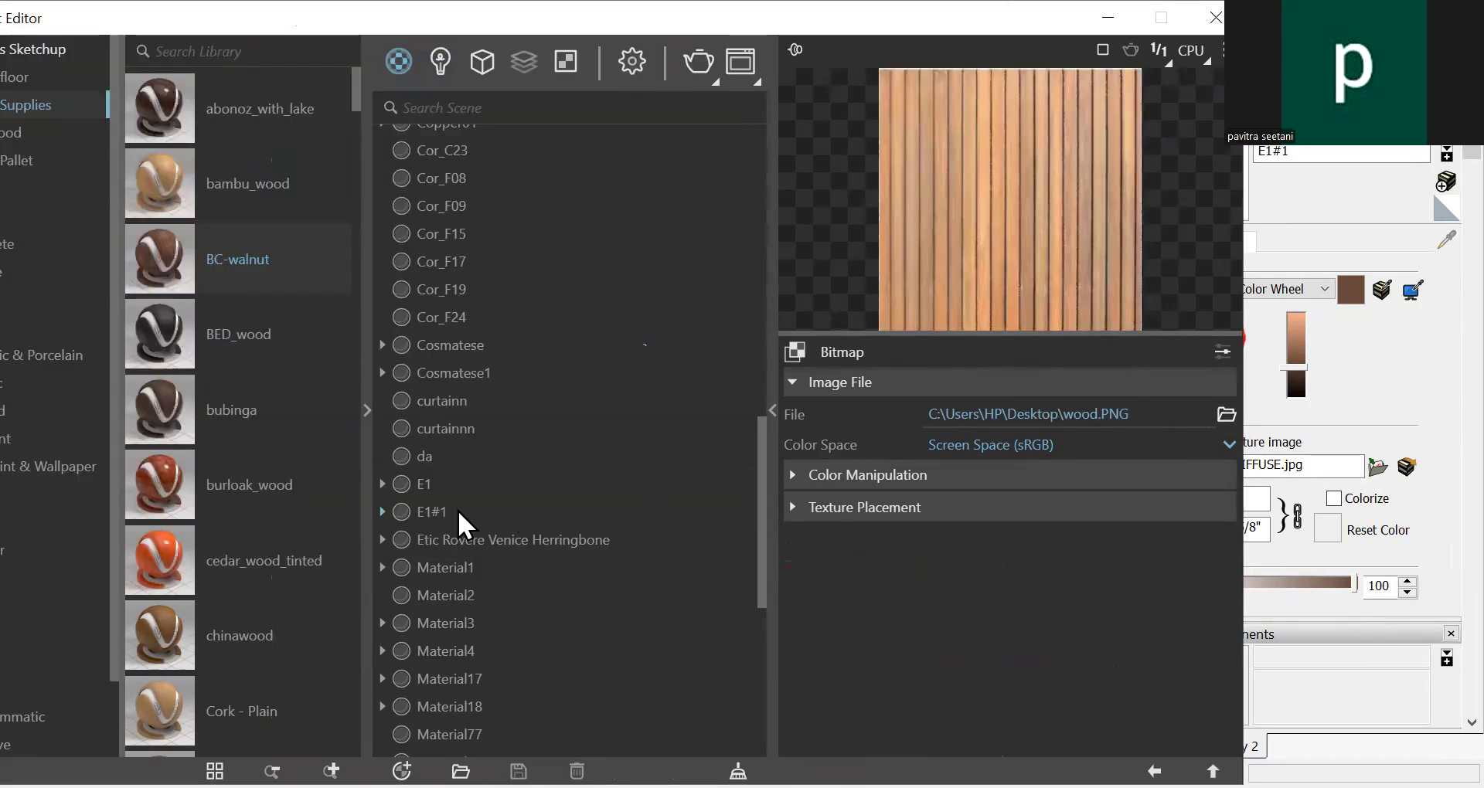
{"action": "left_click", "coordinate": [457, 513]}
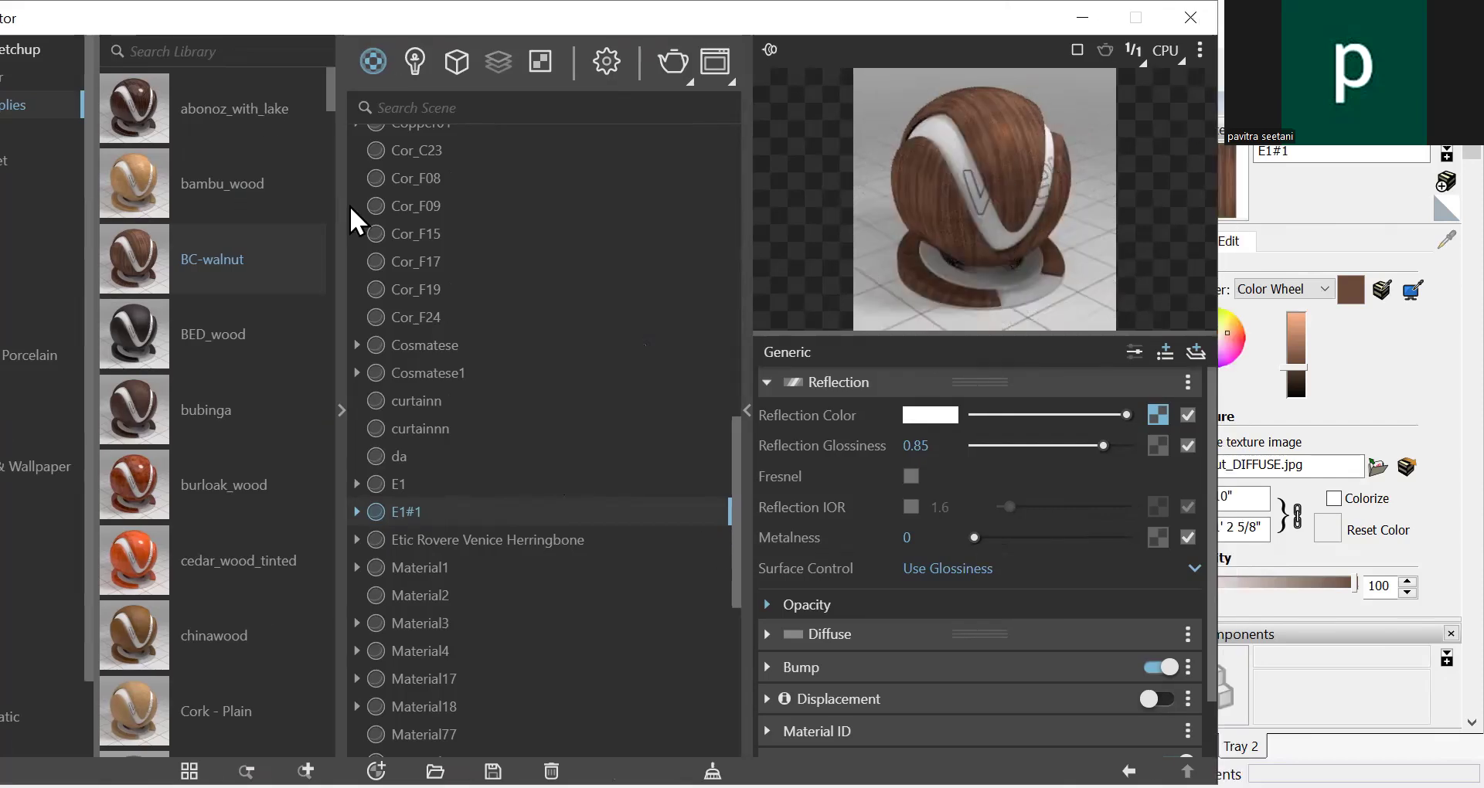
Duplicate the green Cor_F19 material and rename the copy E2
{"action": "left_click", "coordinate": [430, 289]}
{"action": "right_click", "coordinate": [434, 289]}
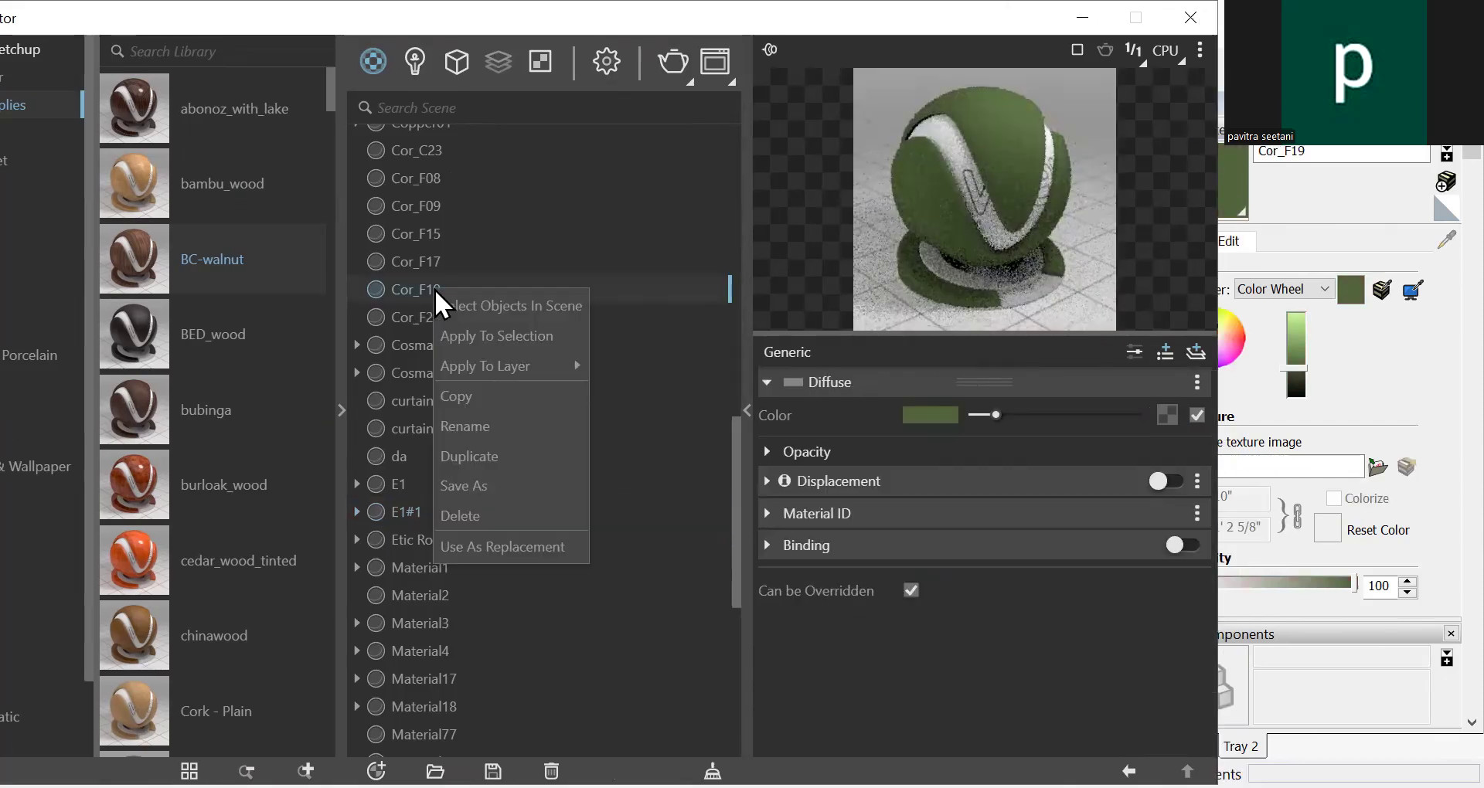
{"action": "left_click", "coordinate": [517, 446]}
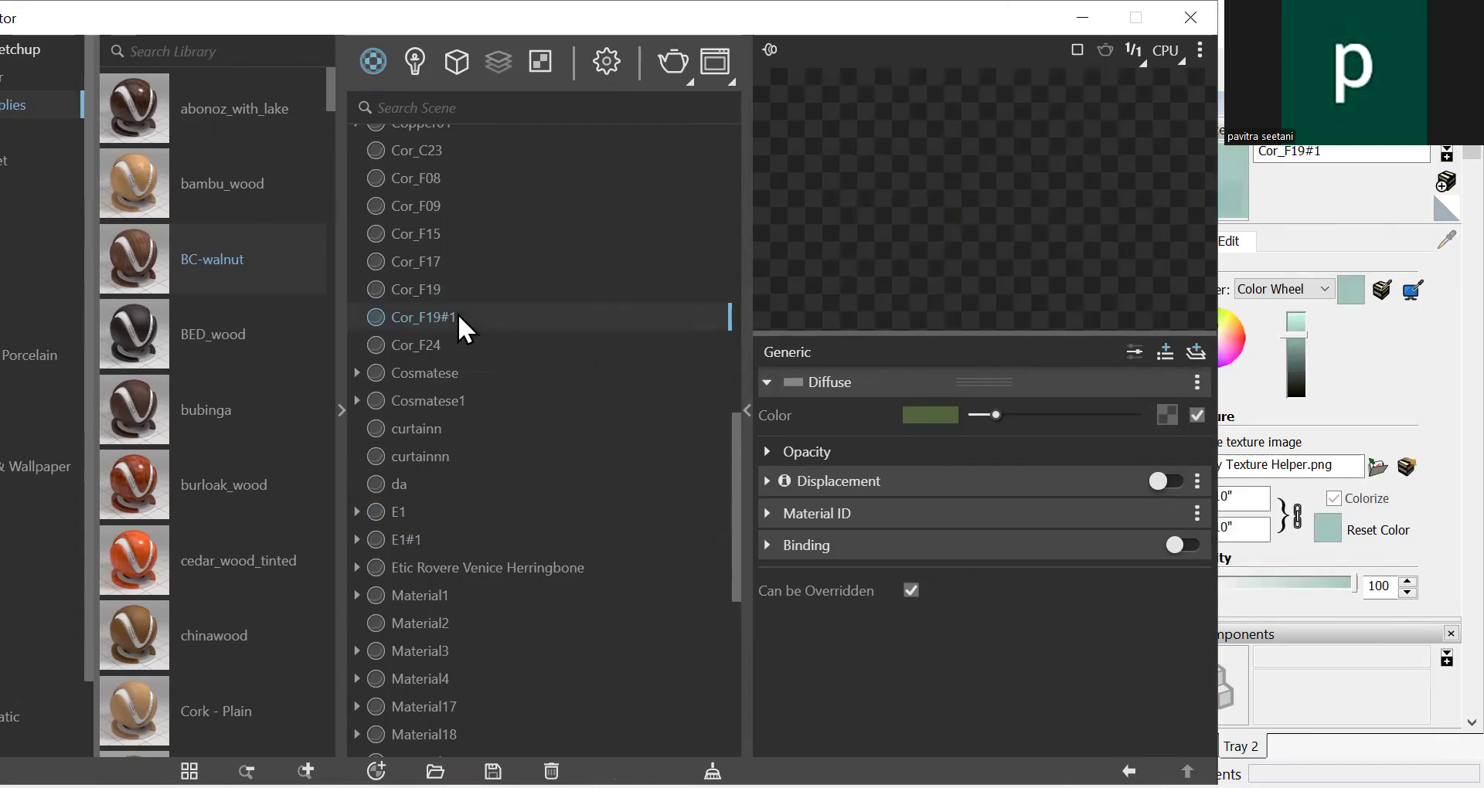
{"action": "right_click", "coordinate": [462, 317]}
{"action": "left_click", "coordinate": [510, 448]}
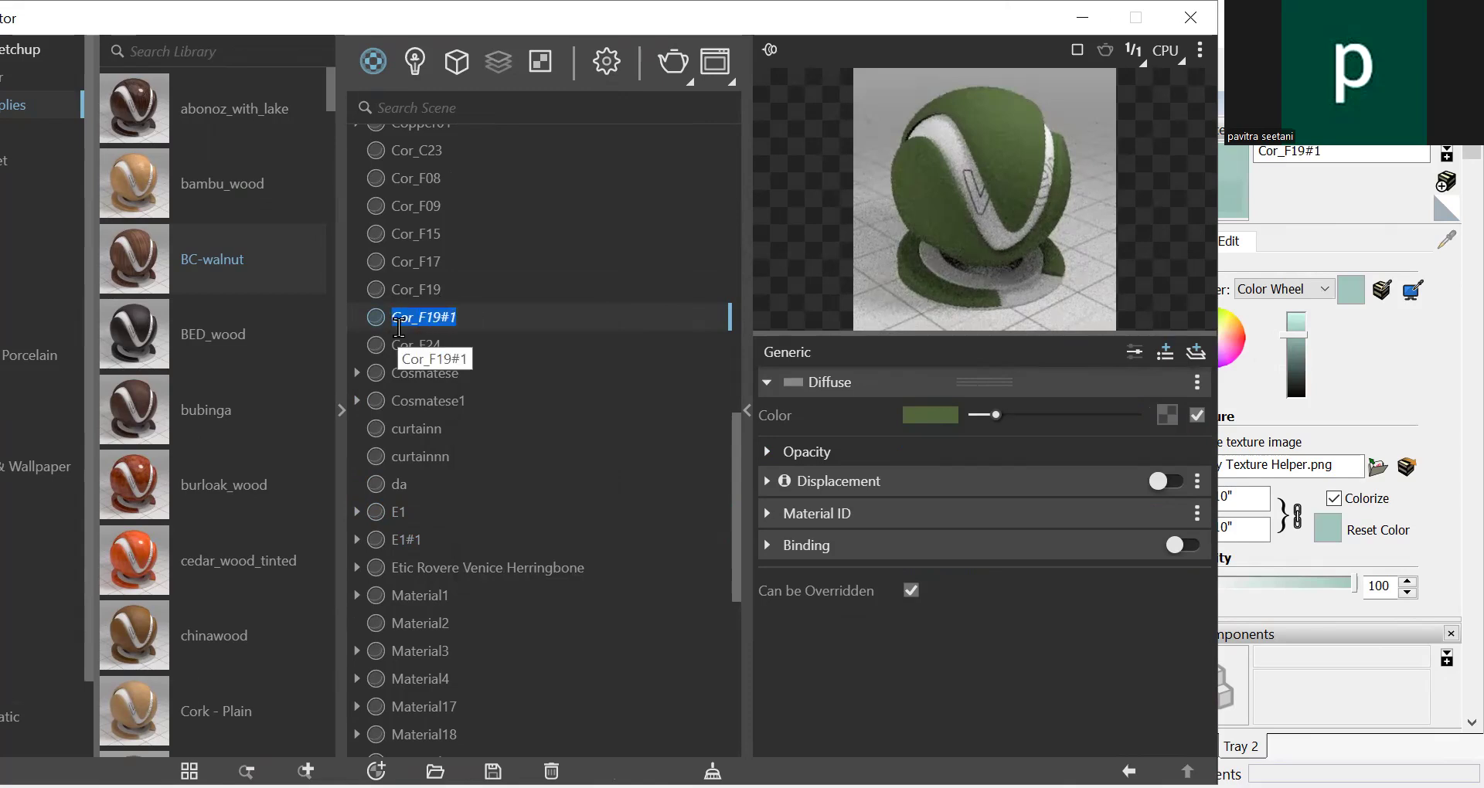
{"action": "type", "text": "co"}
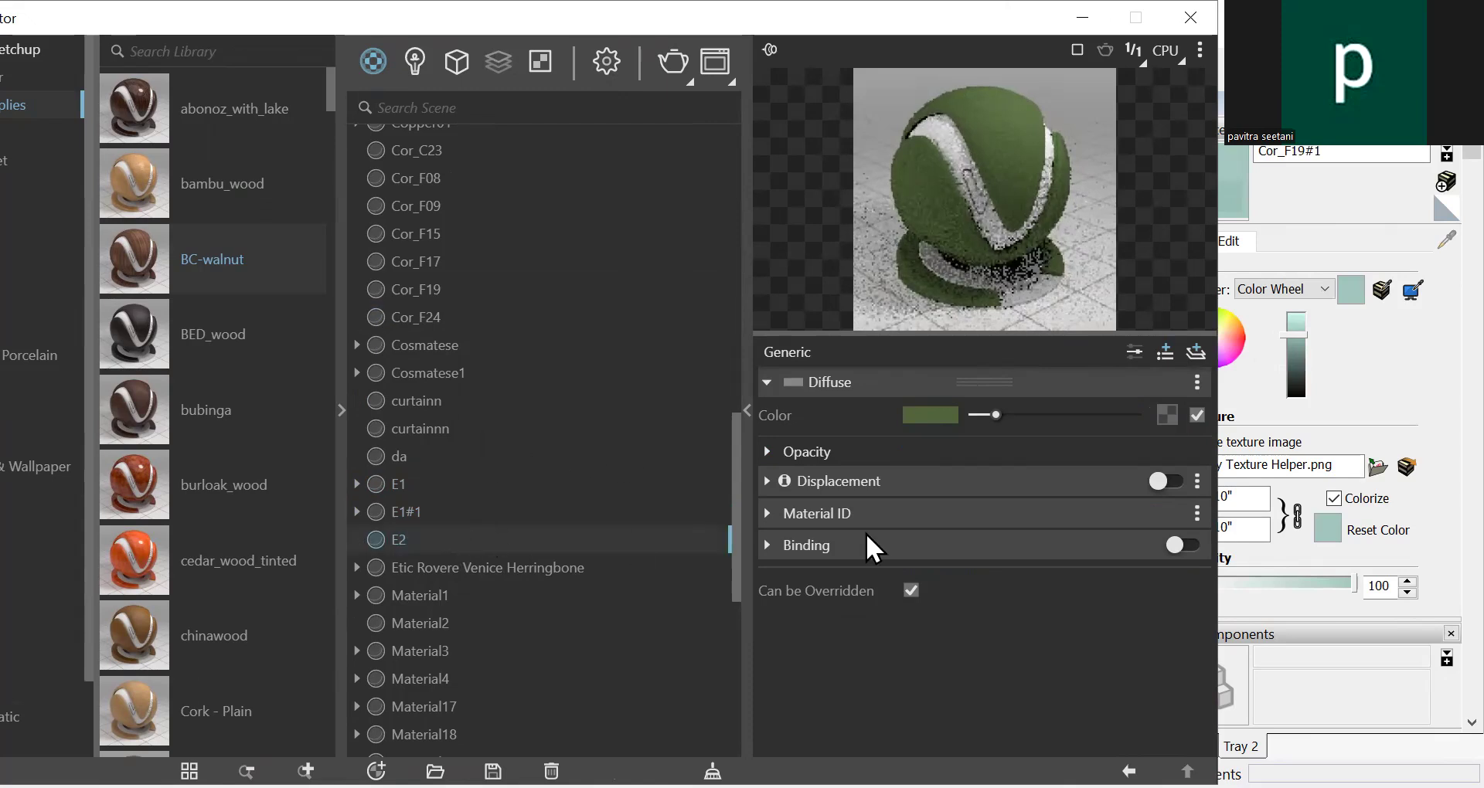
Assign the wood.PNG bitmap from the Desktop to the E2 material's diffuse color and return to the material's settings
{"action": "left_click", "coordinate": [1169, 415]}
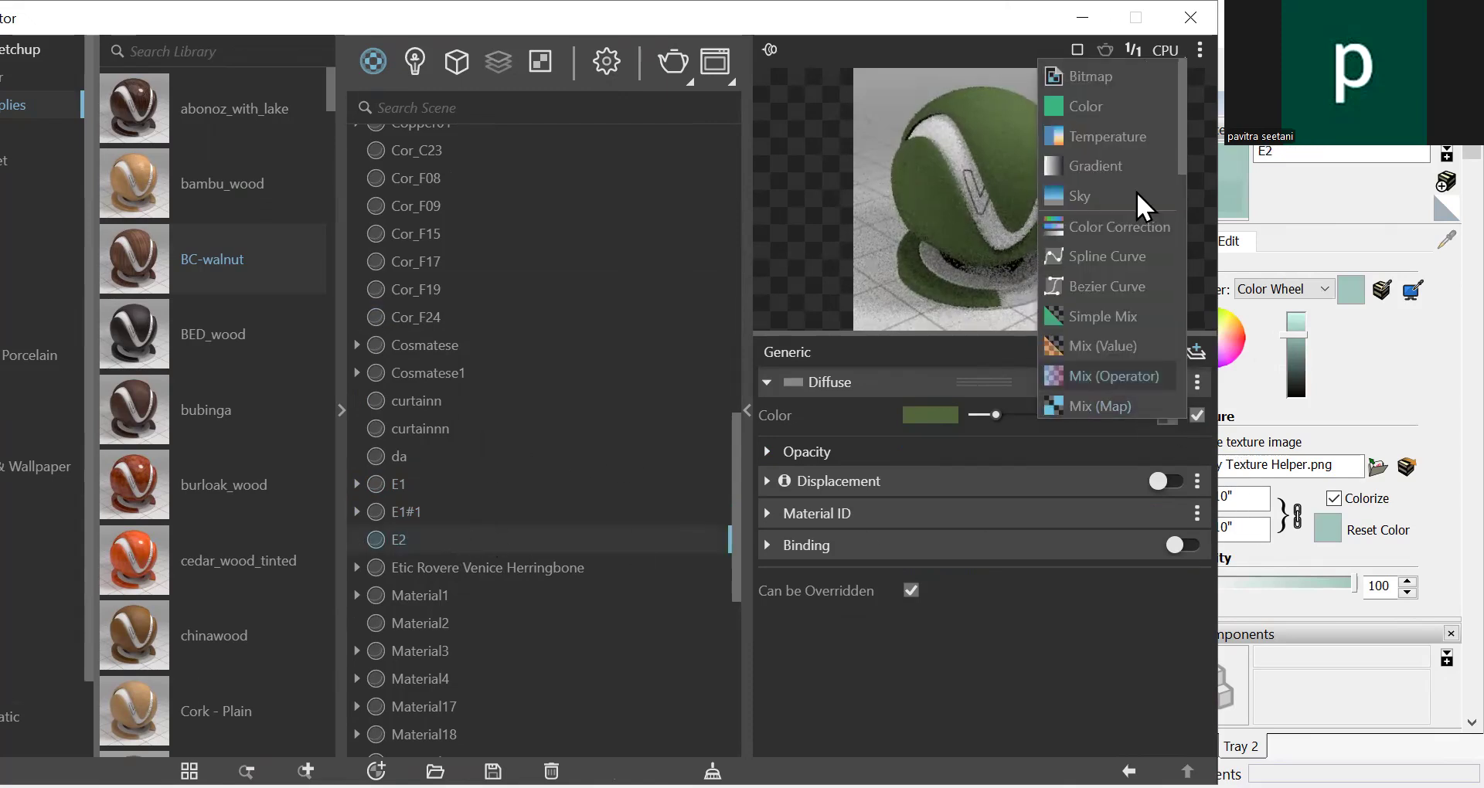
{"action": "left_click", "coordinate": [1086, 74]}
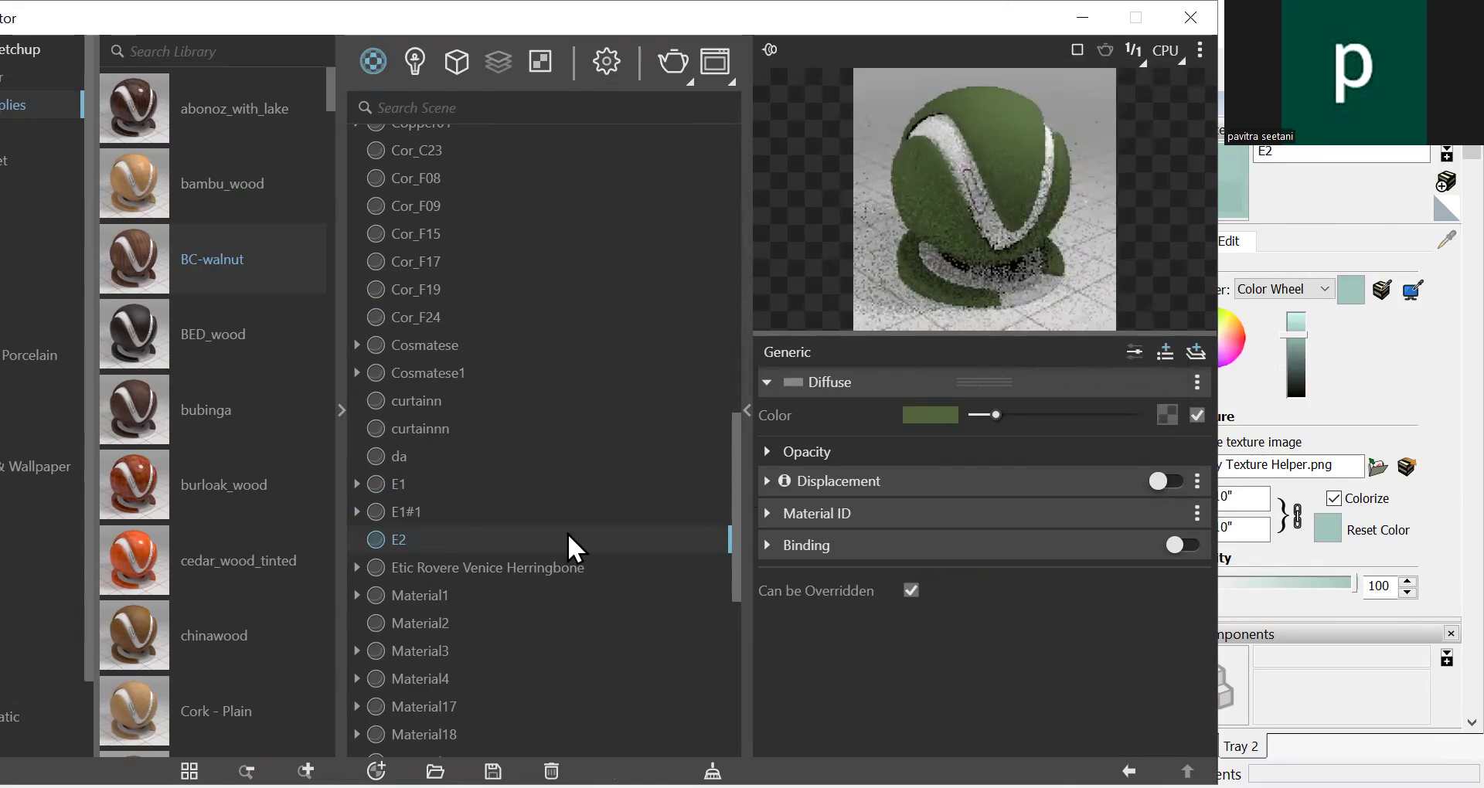
{"action": "scroll", "coordinate": [92, 379], "scroll_direction": "down", "scroll_amount": 10}
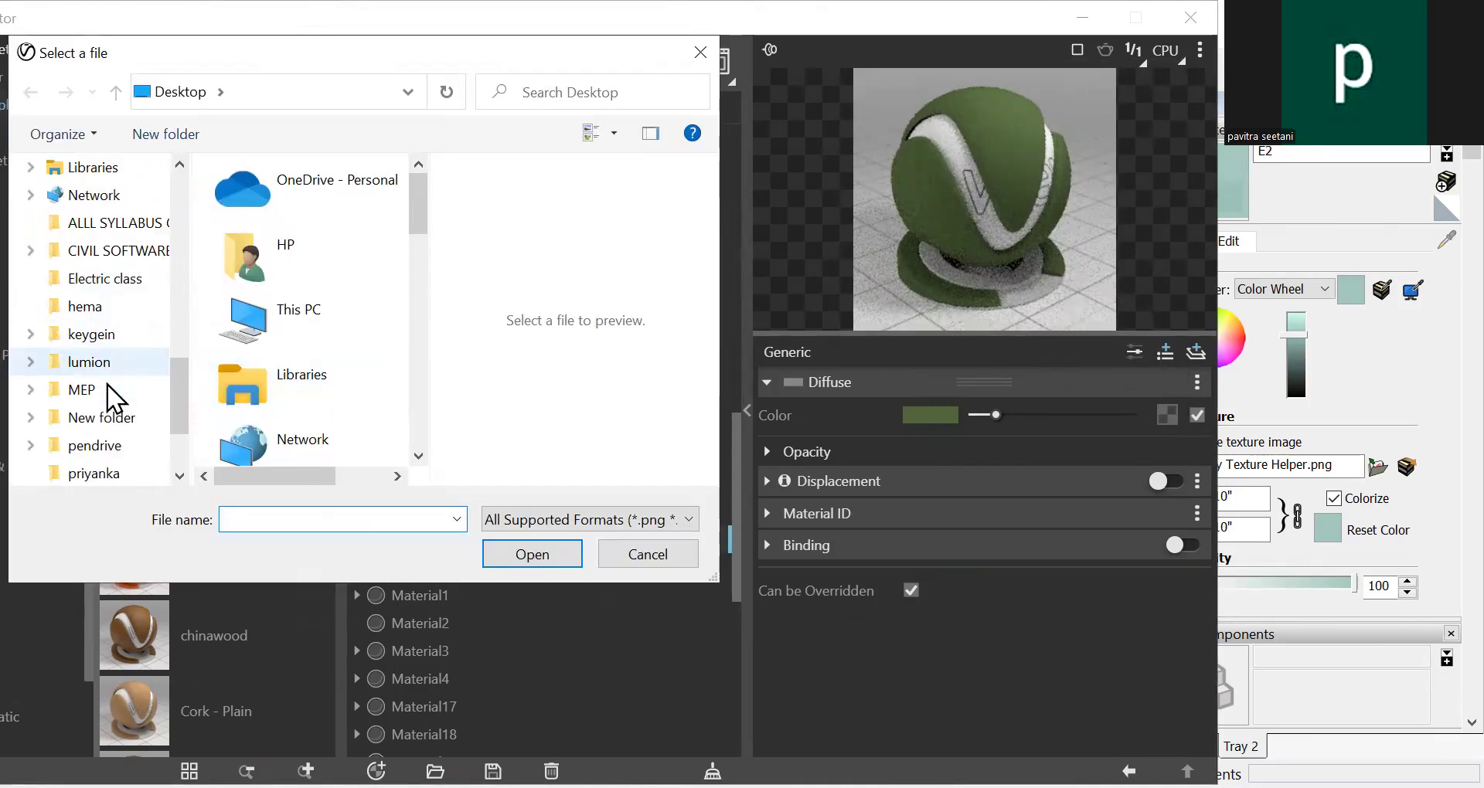
{"action": "scroll", "coordinate": [120, 395], "scroll_direction": "down", "scroll_amount": 2}
{"action": "scroll", "coordinate": [116, 371], "scroll_direction": "up", "scroll_amount": 3}
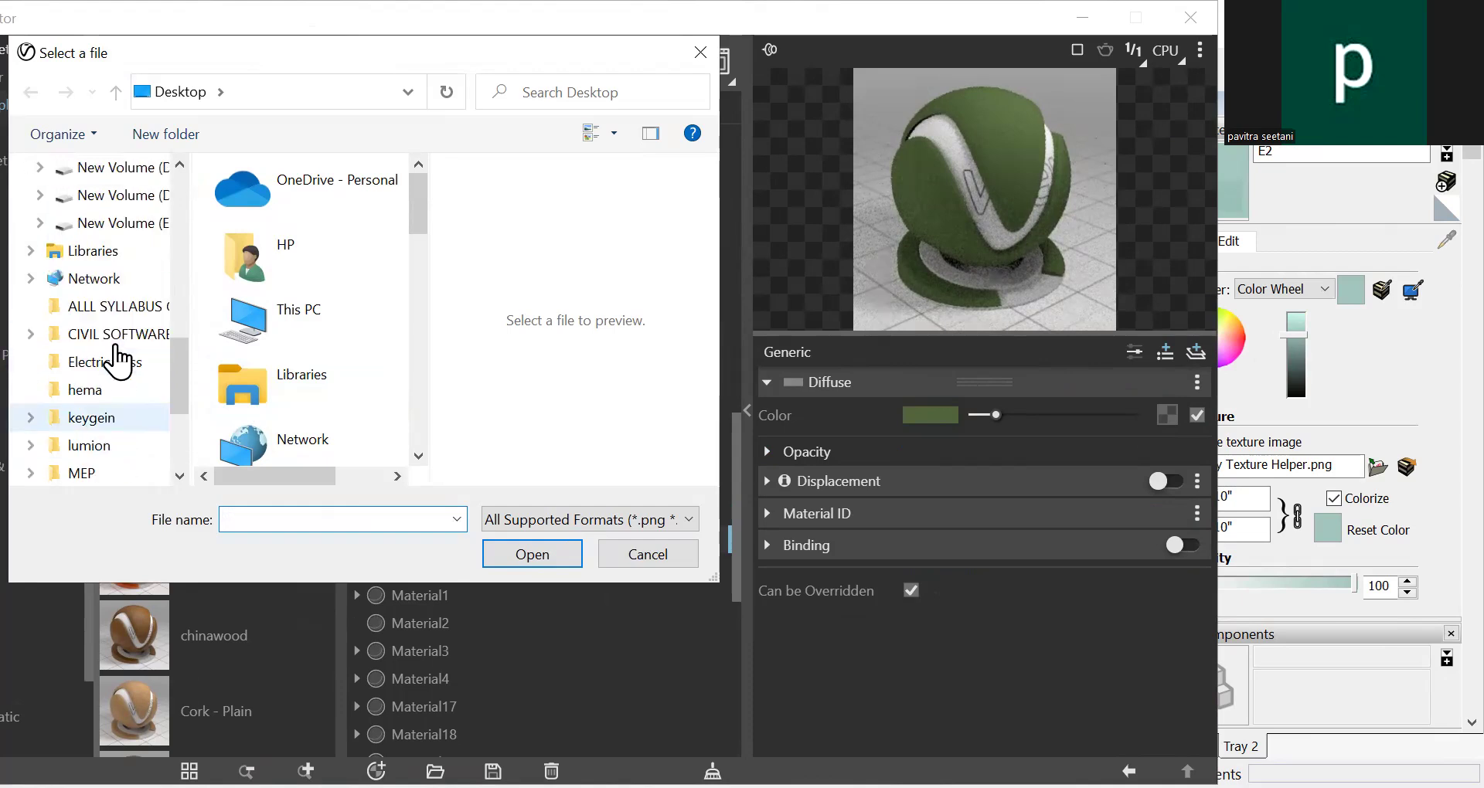
{"action": "scroll", "coordinate": [115, 359], "scroll_direction": "up", "scroll_amount": 3}
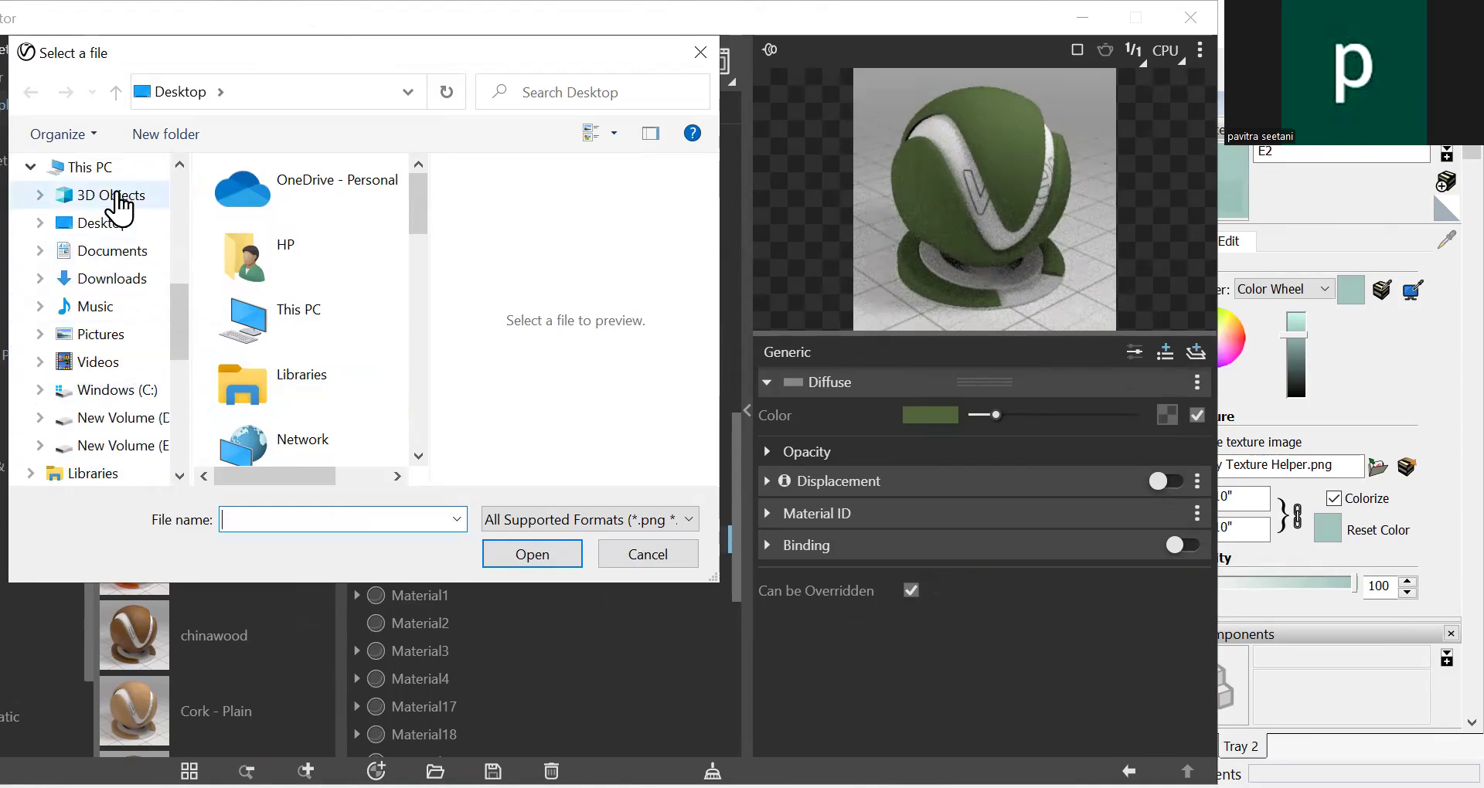
{"action": "left_click", "coordinate": [116, 223]}
{"action": "scroll", "coordinate": [309, 324], "scroll_direction": "down", "scroll_amount": 5}
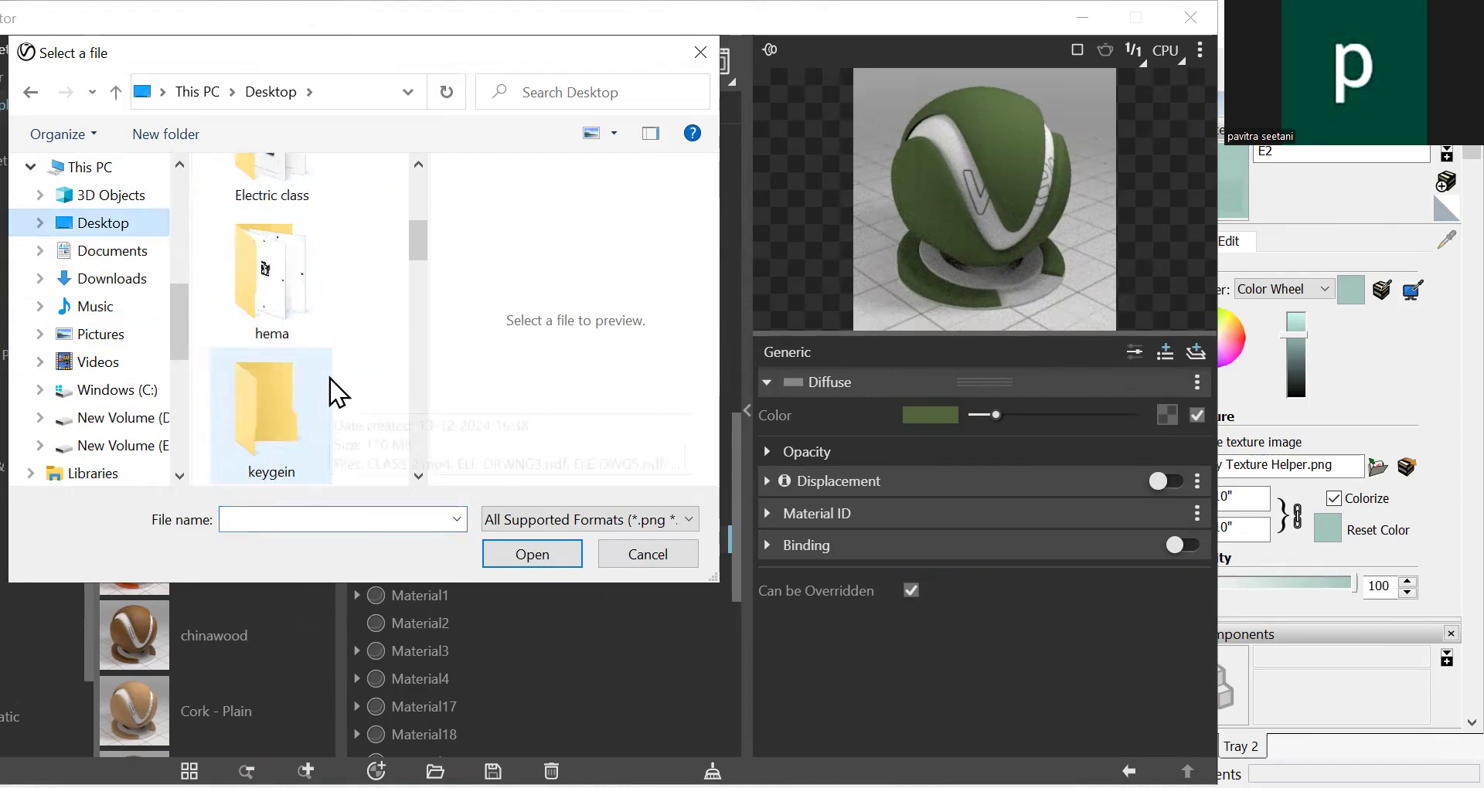
{"action": "scroll", "coordinate": [332, 378], "scroll_direction": "down", "scroll_amount": 5}
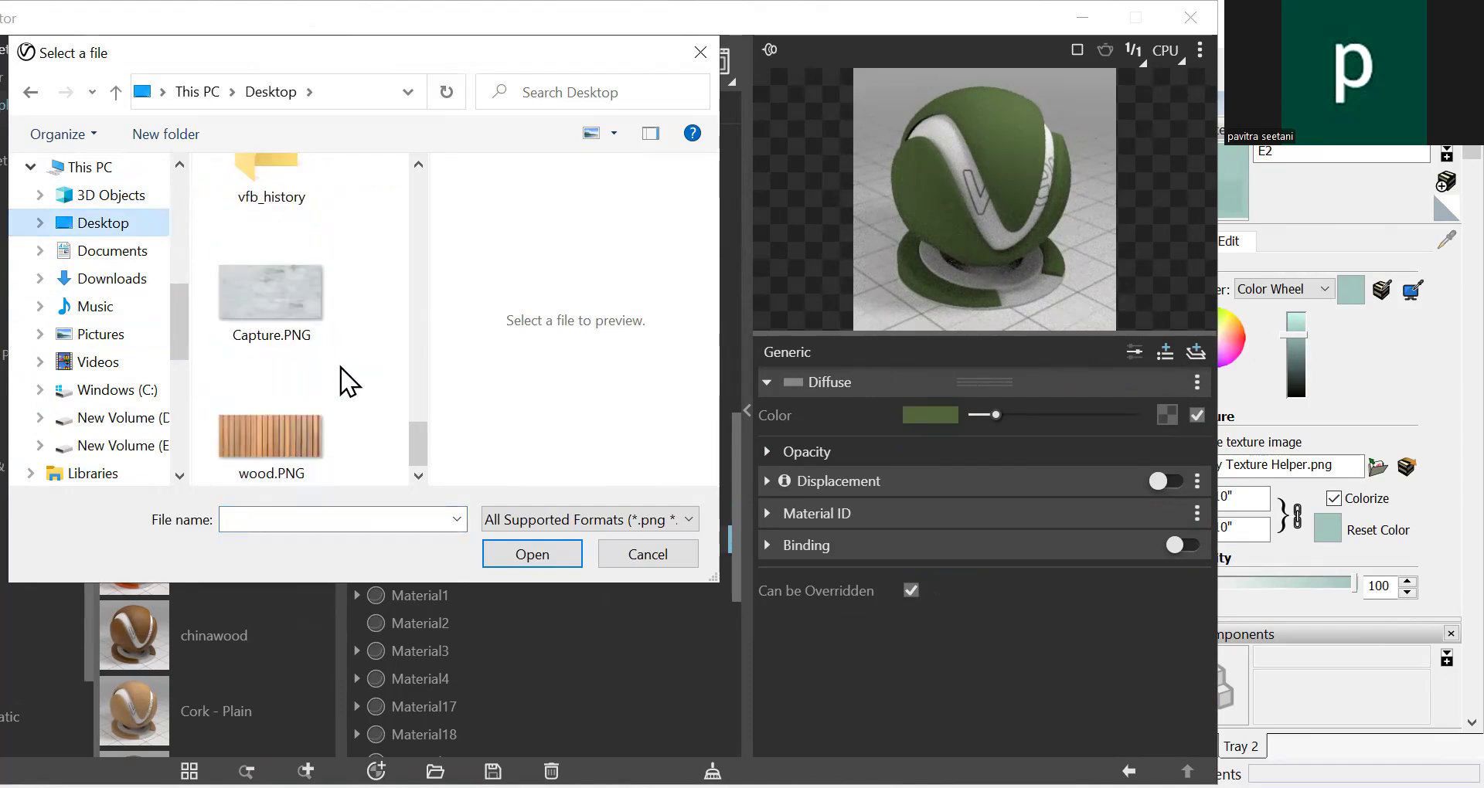
{"action": "left_click", "coordinate": [272, 436]}
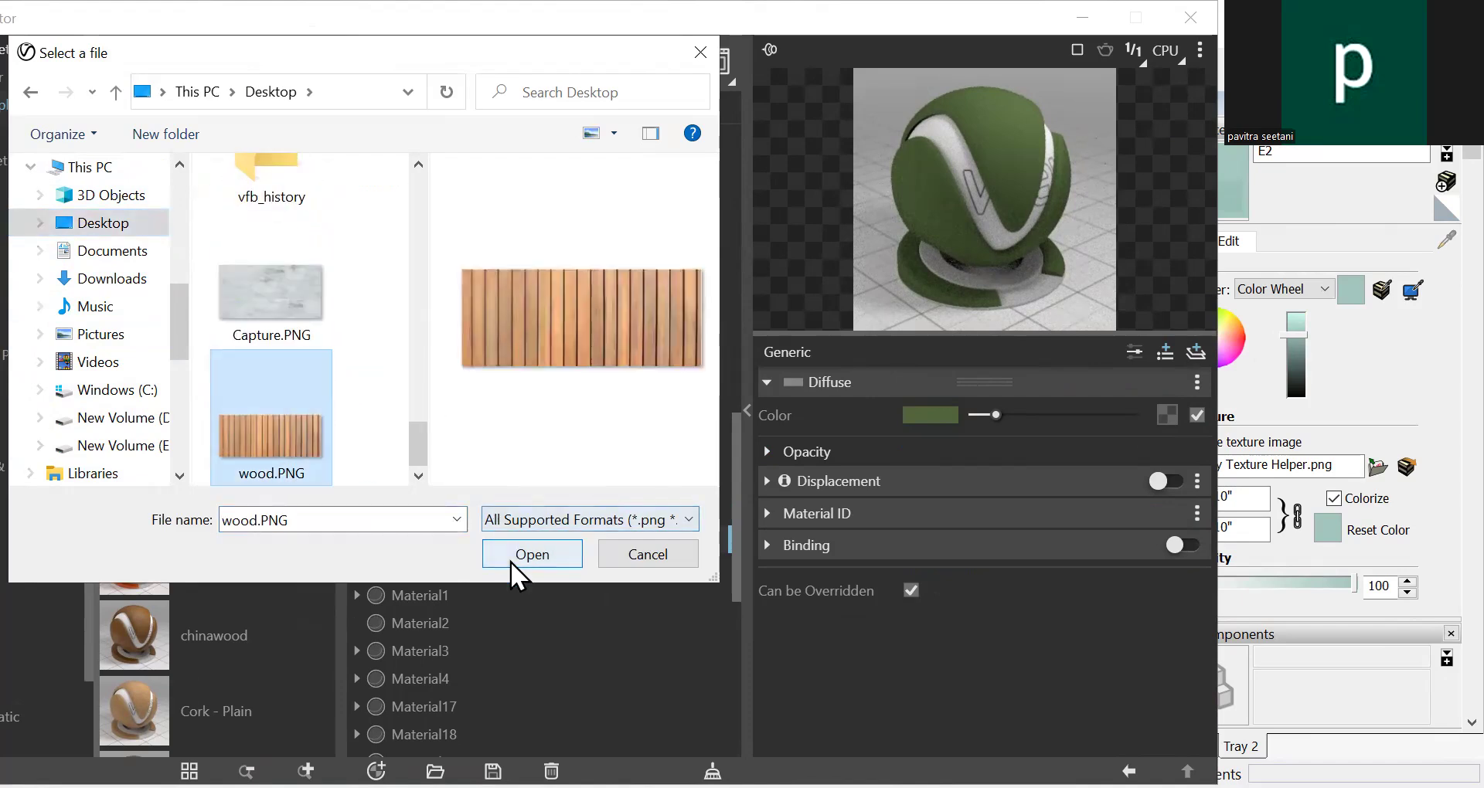
{"action": "left_click", "coordinate": [532, 554]}
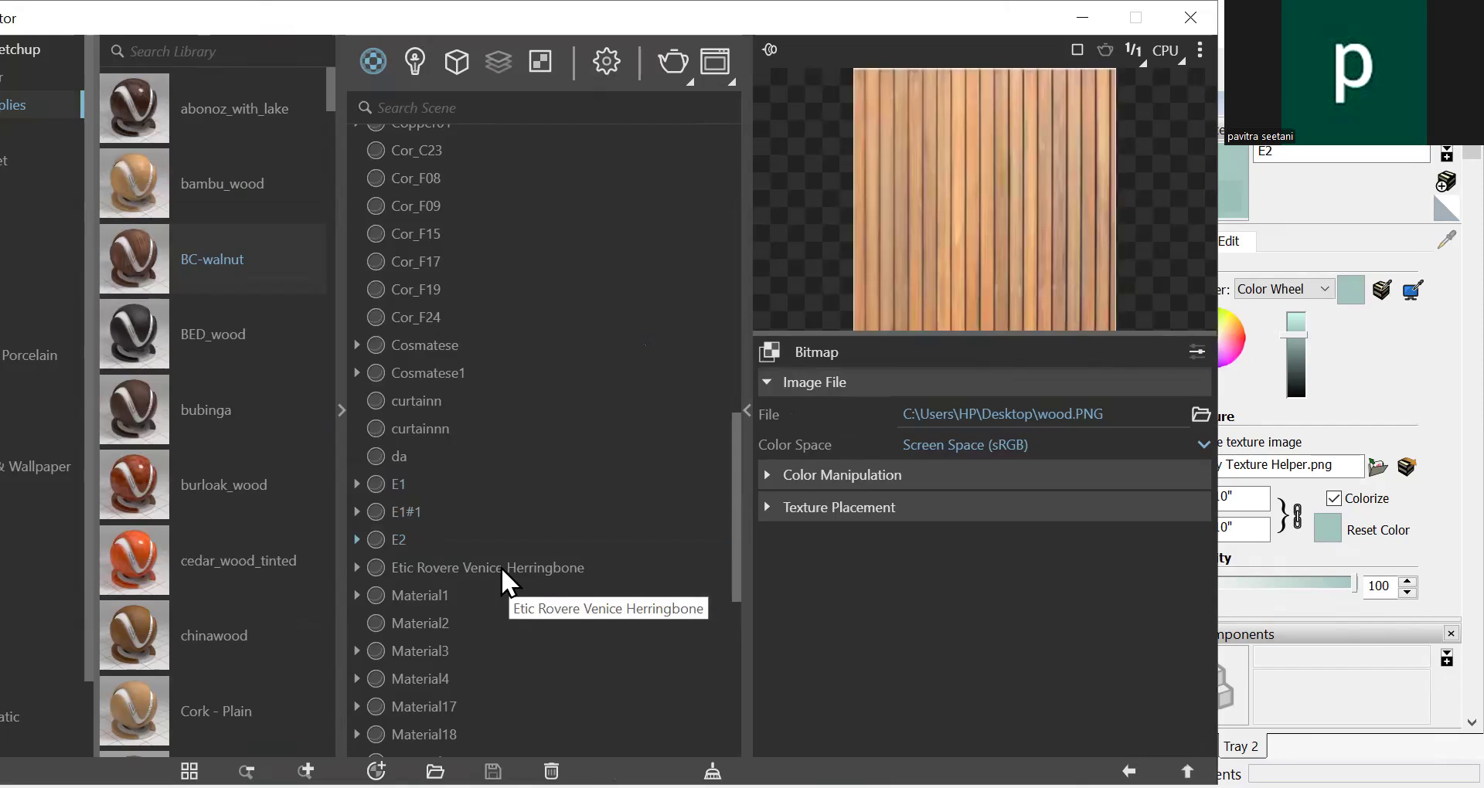
{"action": "left_click", "coordinate": [422, 536]}
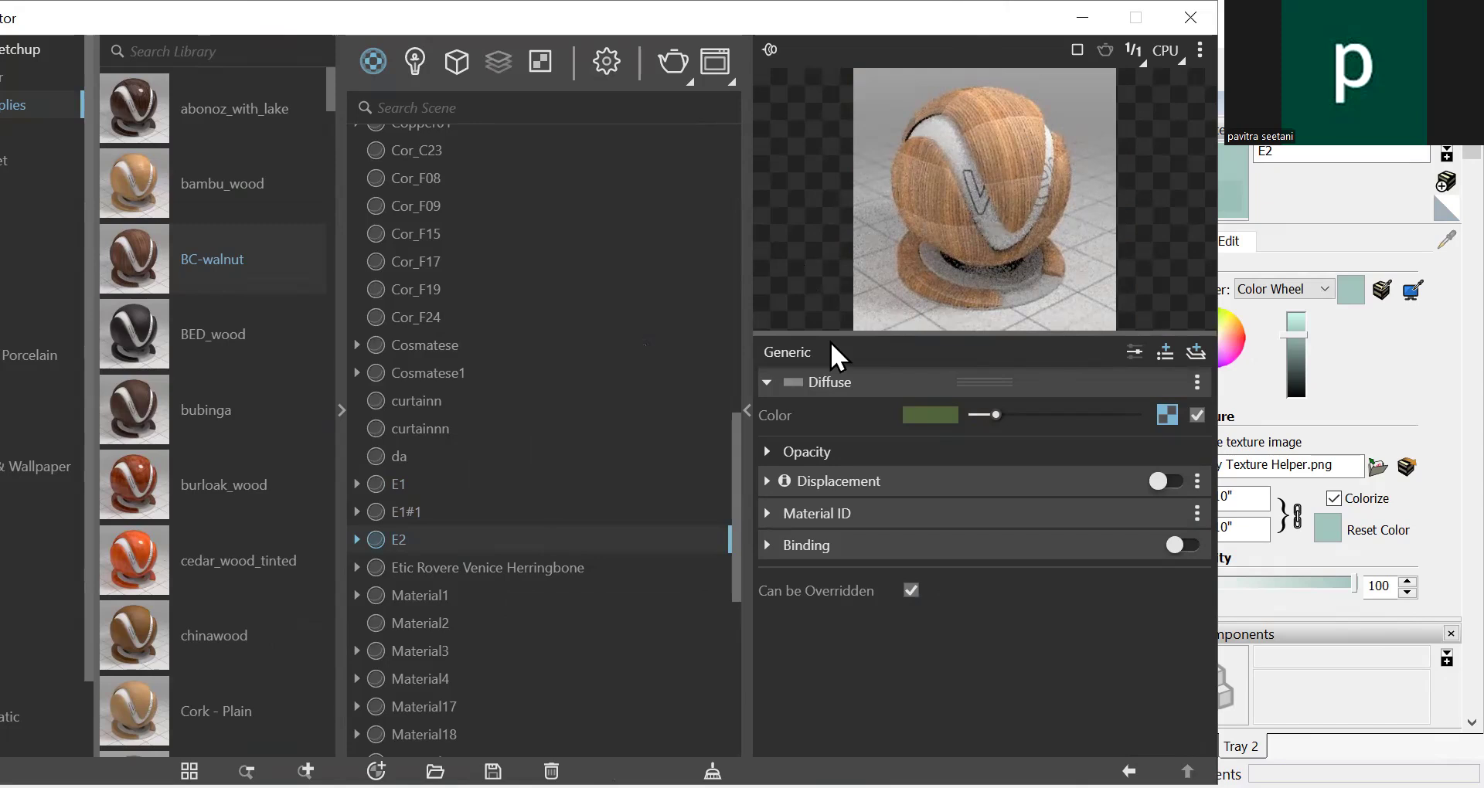
Uncover the model and paint the wall panel behind the TV with the E2 material
{"action": "left_click_drag", "start_coordinate": [761, 17], "coordinate": [445, 294]}
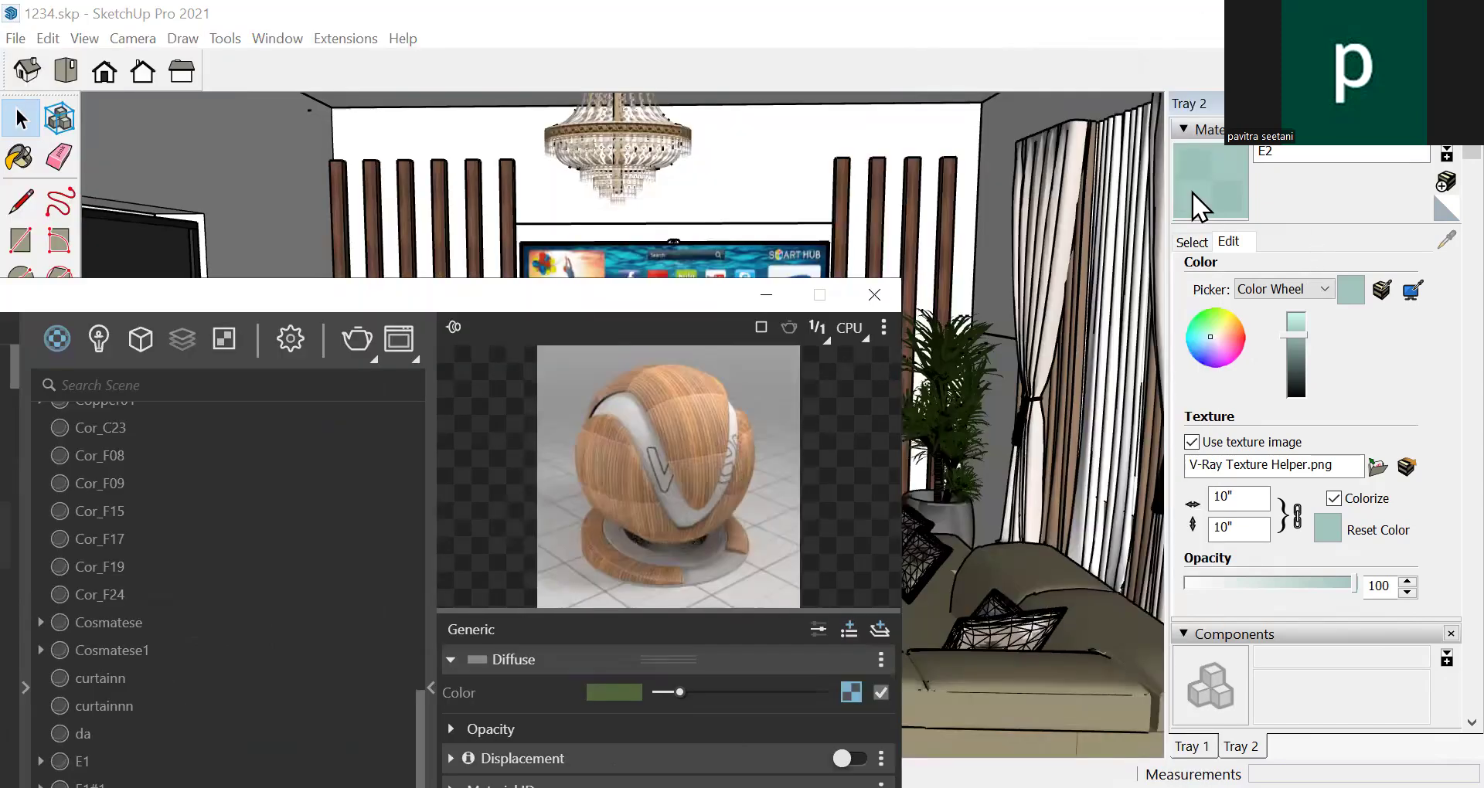
{"action": "left_click", "coordinate": [1192, 193]}
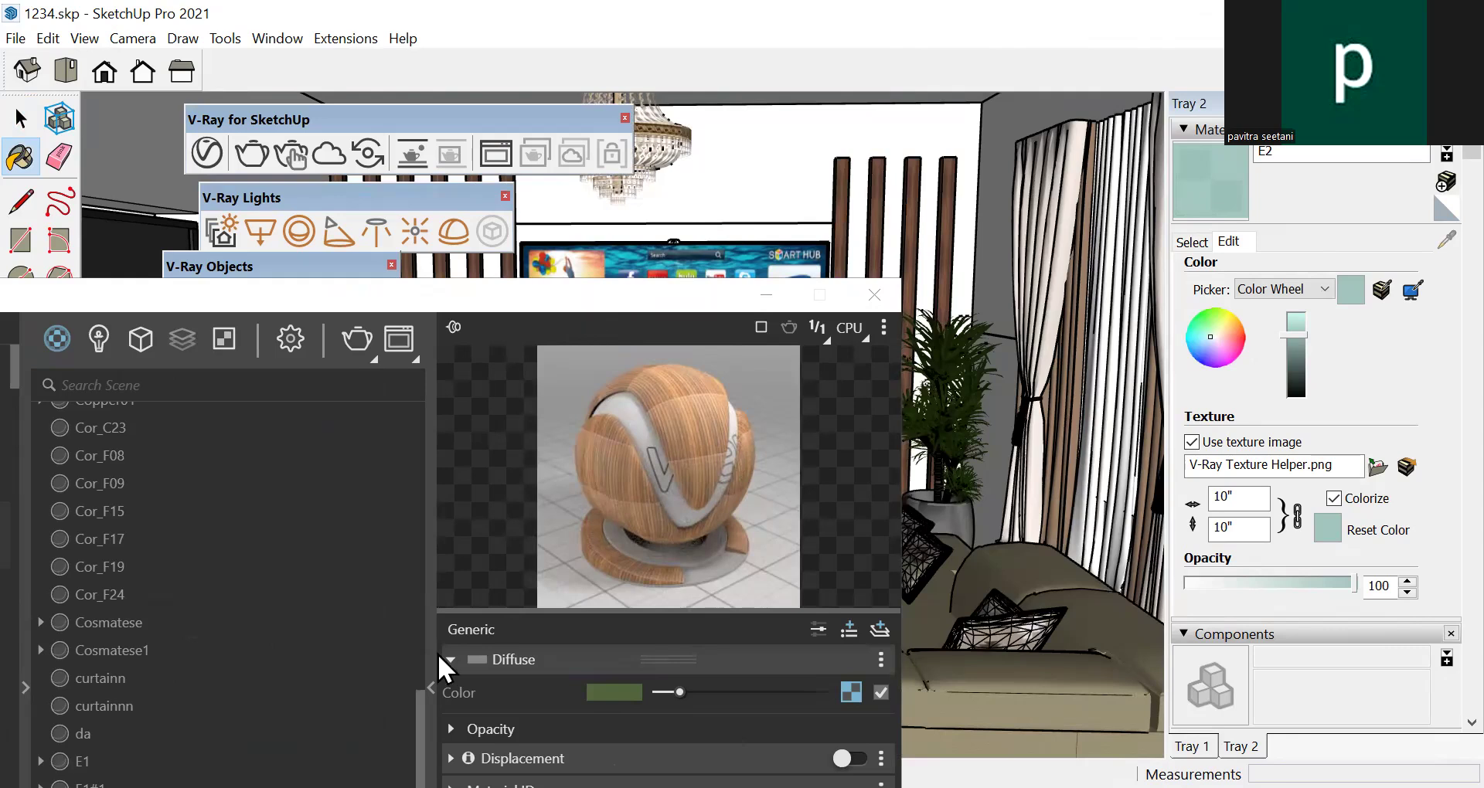
{"action": "scroll", "coordinate": [702, 224], "scroll_direction": "up", "scroll_amount": 3}
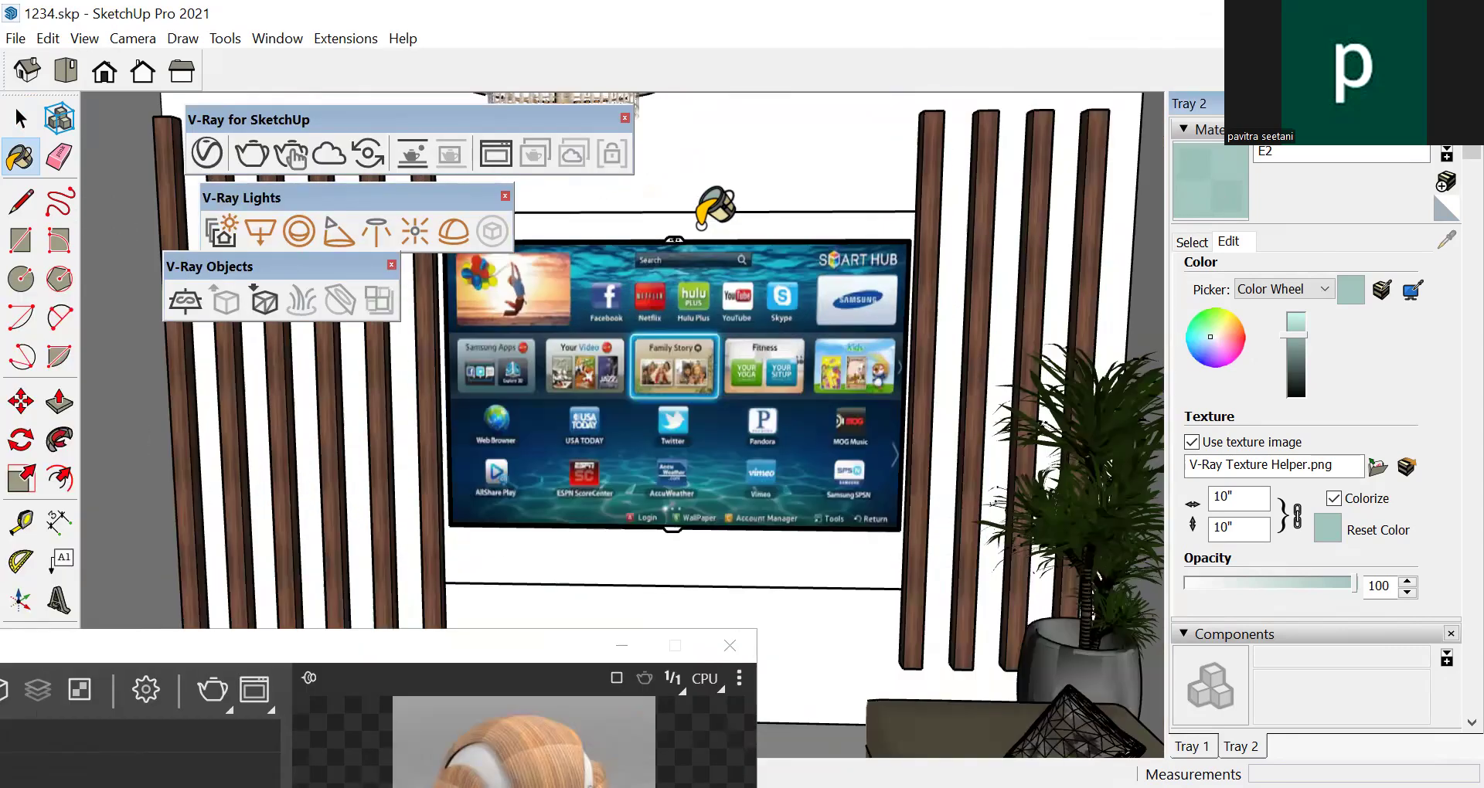
{"action": "scroll", "coordinate": [702, 224], "scroll_direction": "down", "scroll_amount": 4}
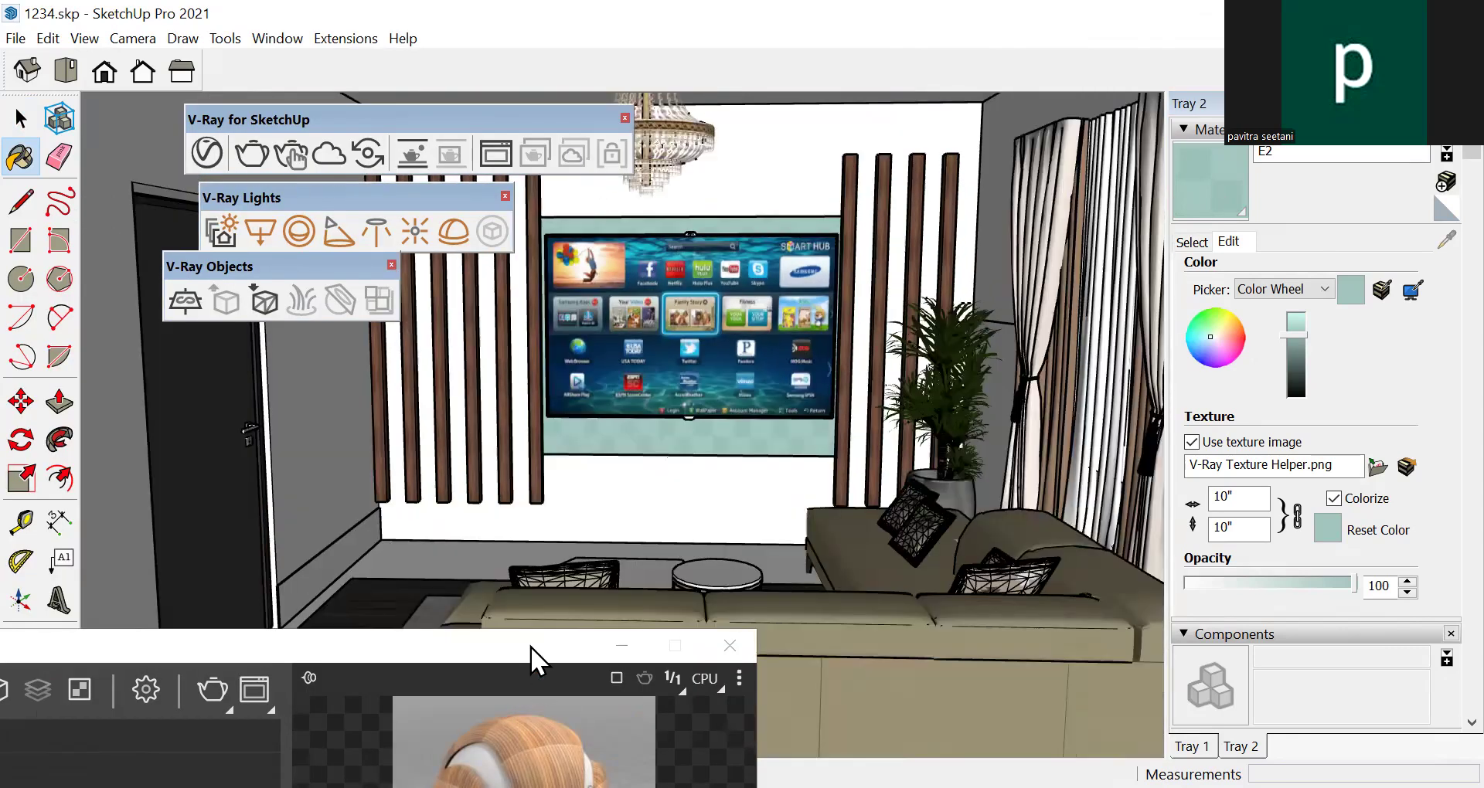
Bring back the V-Ray Asset Editor and duplicate the black Color M06 material
{"action": "left_click_drag", "start_coordinate": [528, 643], "coordinate": [1072, 14]}
{"action": "scroll", "coordinate": [666, 269], "scroll_direction": "up", "scroll_amount": 10}
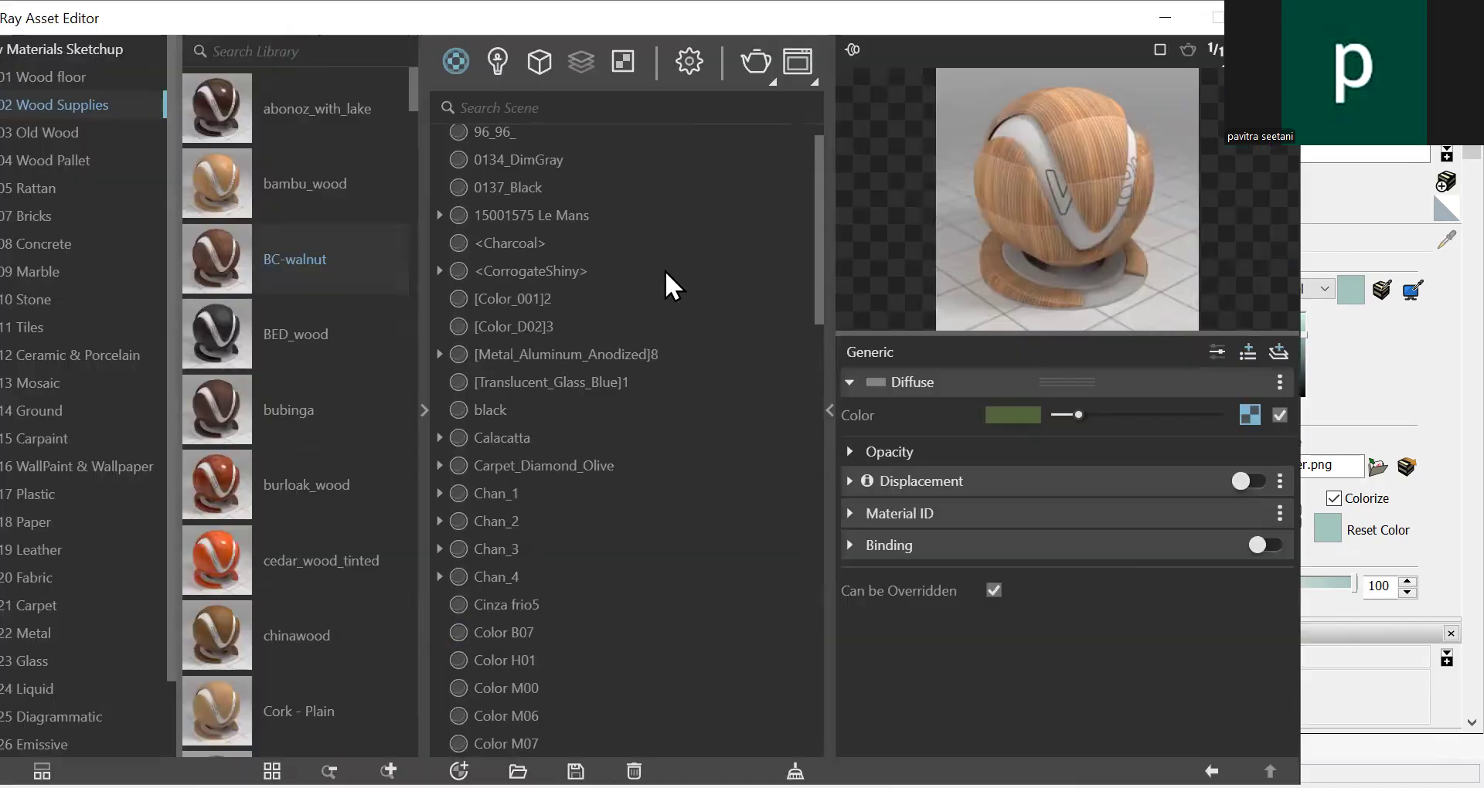
{"action": "scroll", "coordinate": [670, 312], "scroll_direction": "down", "scroll_amount": 3}
{"action": "left_click", "coordinate": [575, 326]}
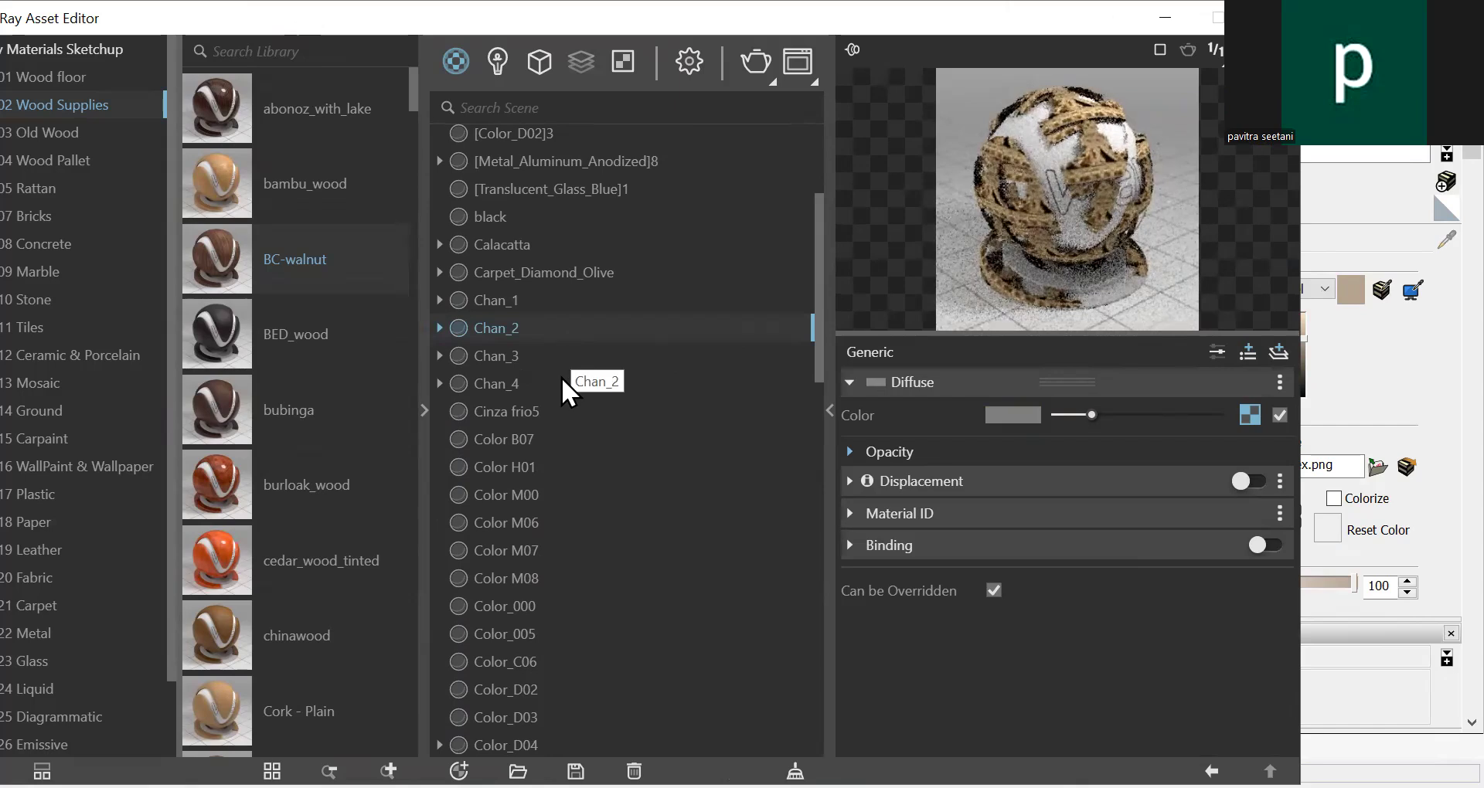
{"action": "left_click", "coordinate": [572, 380]}
{"action": "scroll", "coordinate": [569, 398], "scroll_direction": "down", "scroll_amount": 2}
{"action": "left_click", "coordinate": [497, 405]}
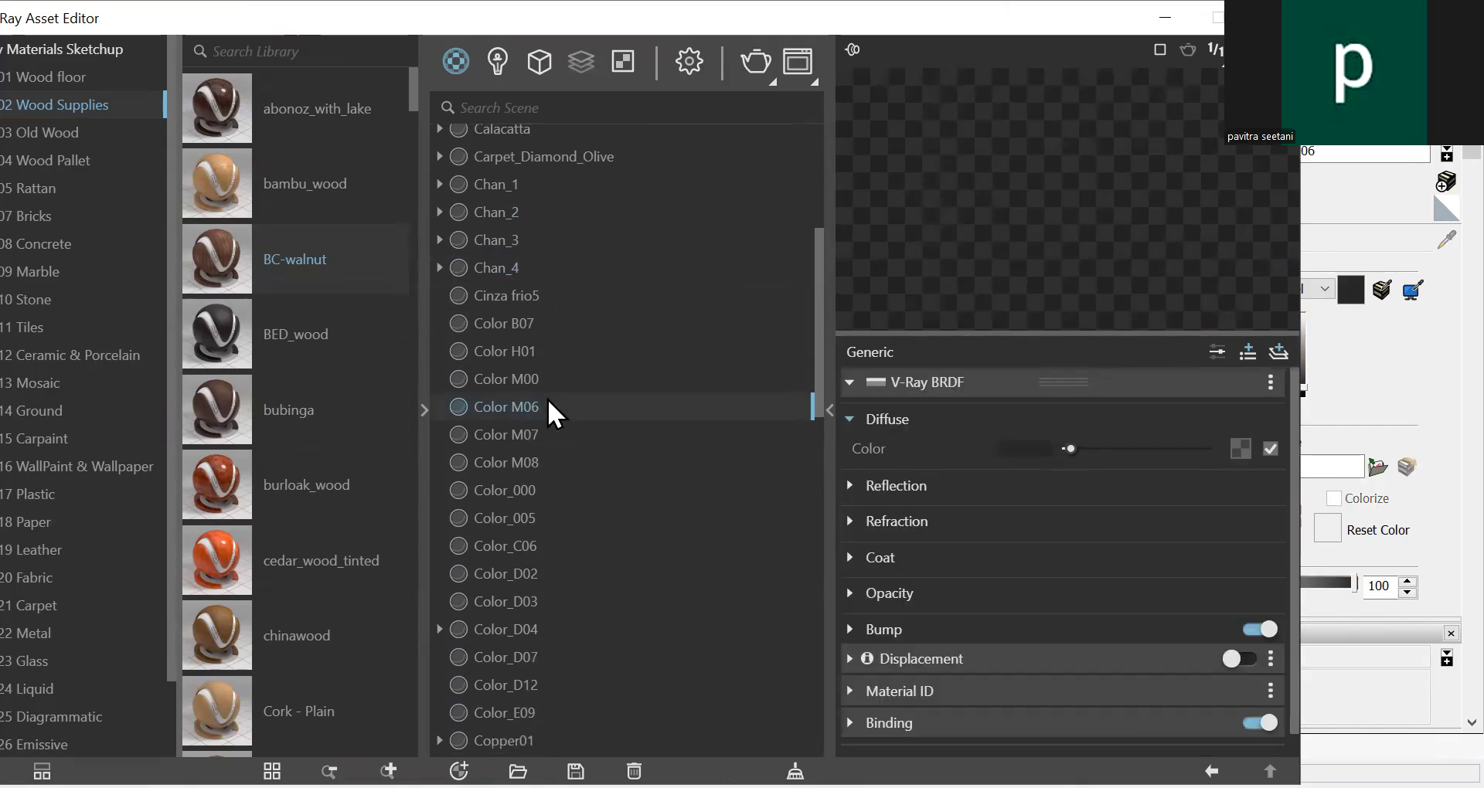
{"action": "right_click", "coordinate": [570, 400]}
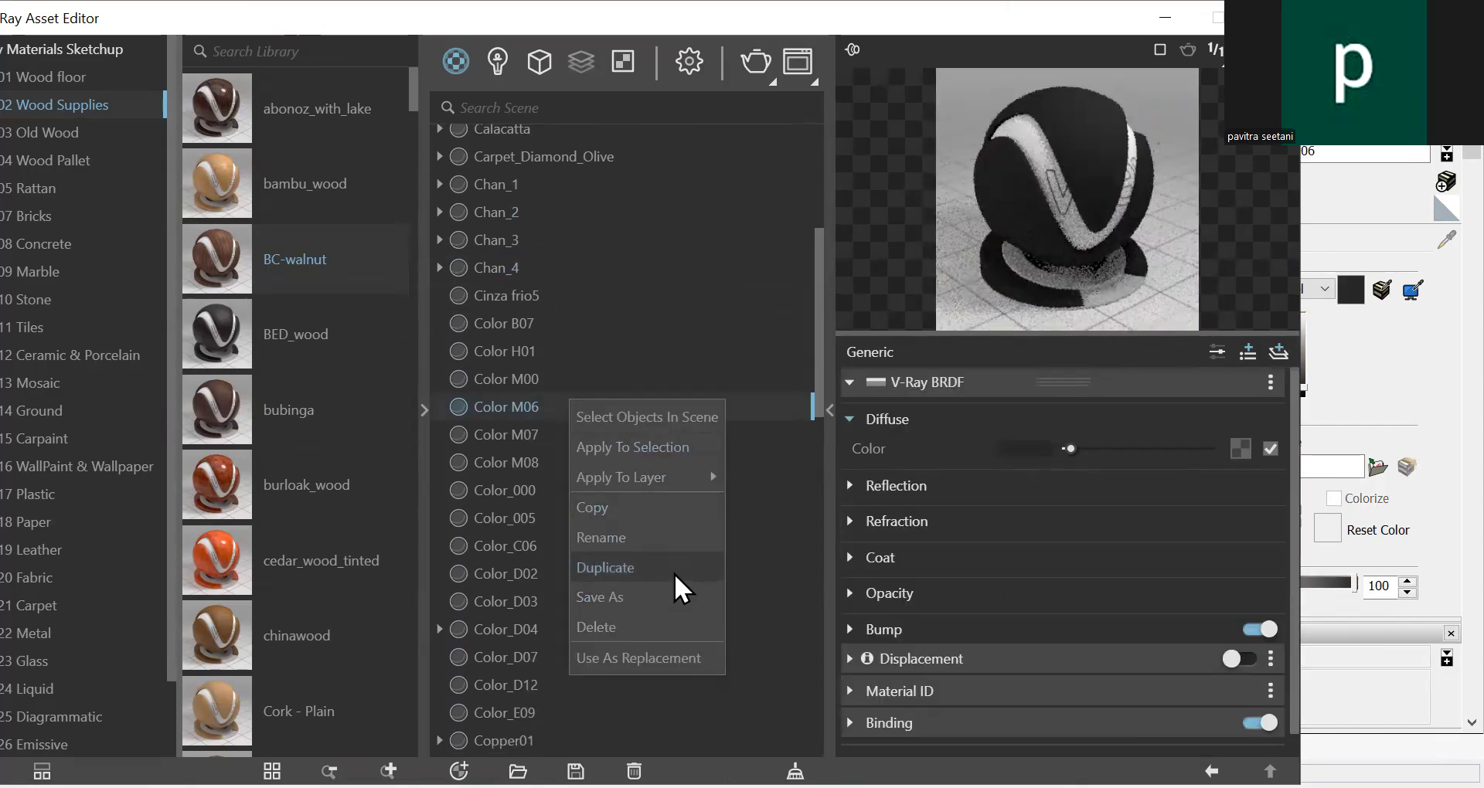
{"action": "left_click", "coordinate": [609, 459]}
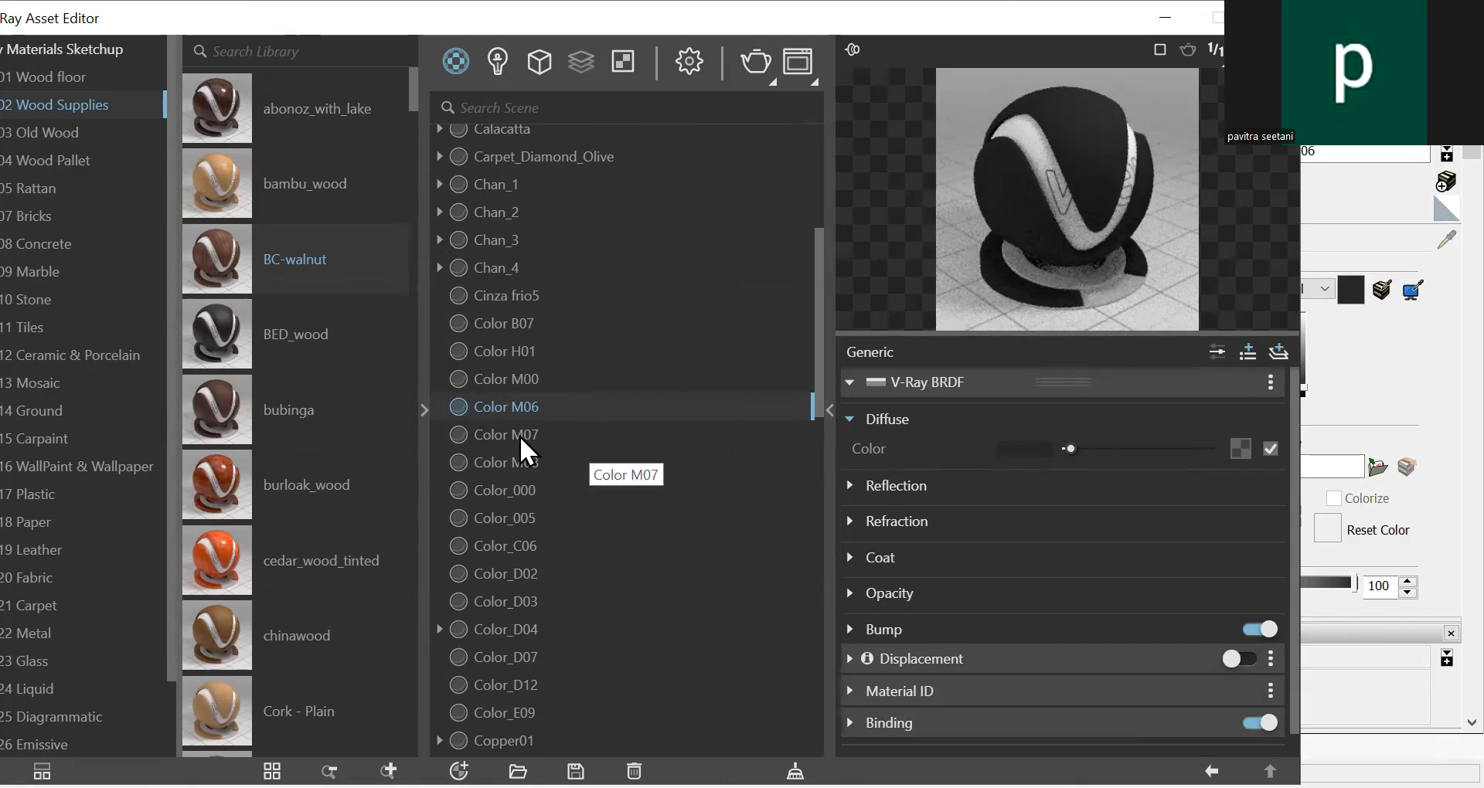
Assign the wood.PNG bitmap from the Desktop to the Color M06 copy's diffuse color and return to its settings
{"action": "left_click", "coordinate": [1240, 449]}
{"action": "left_click", "coordinate": [1150, 77]}
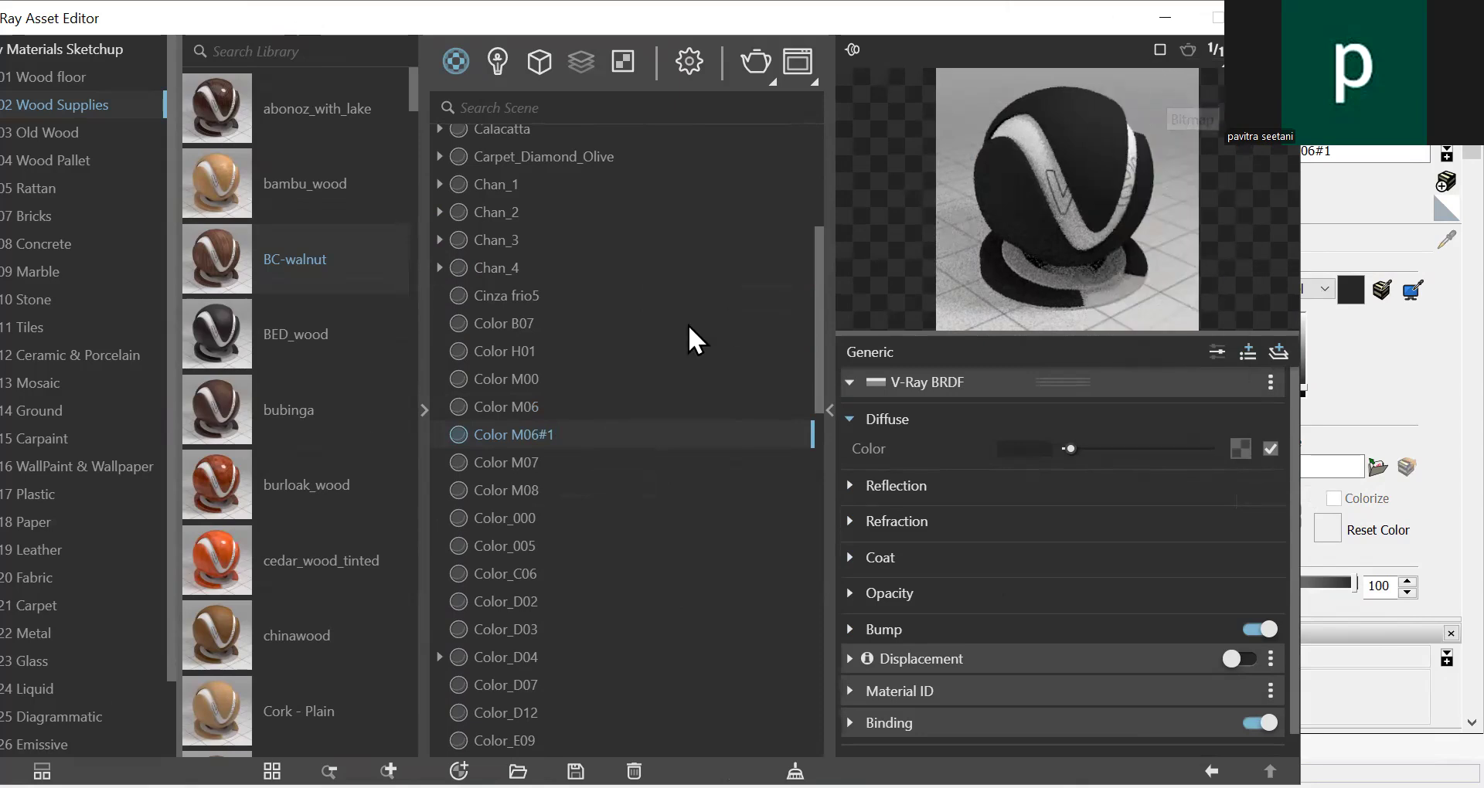
{"action": "scroll", "coordinate": [282, 402], "scroll_direction": "down", "scroll_amount": 6}
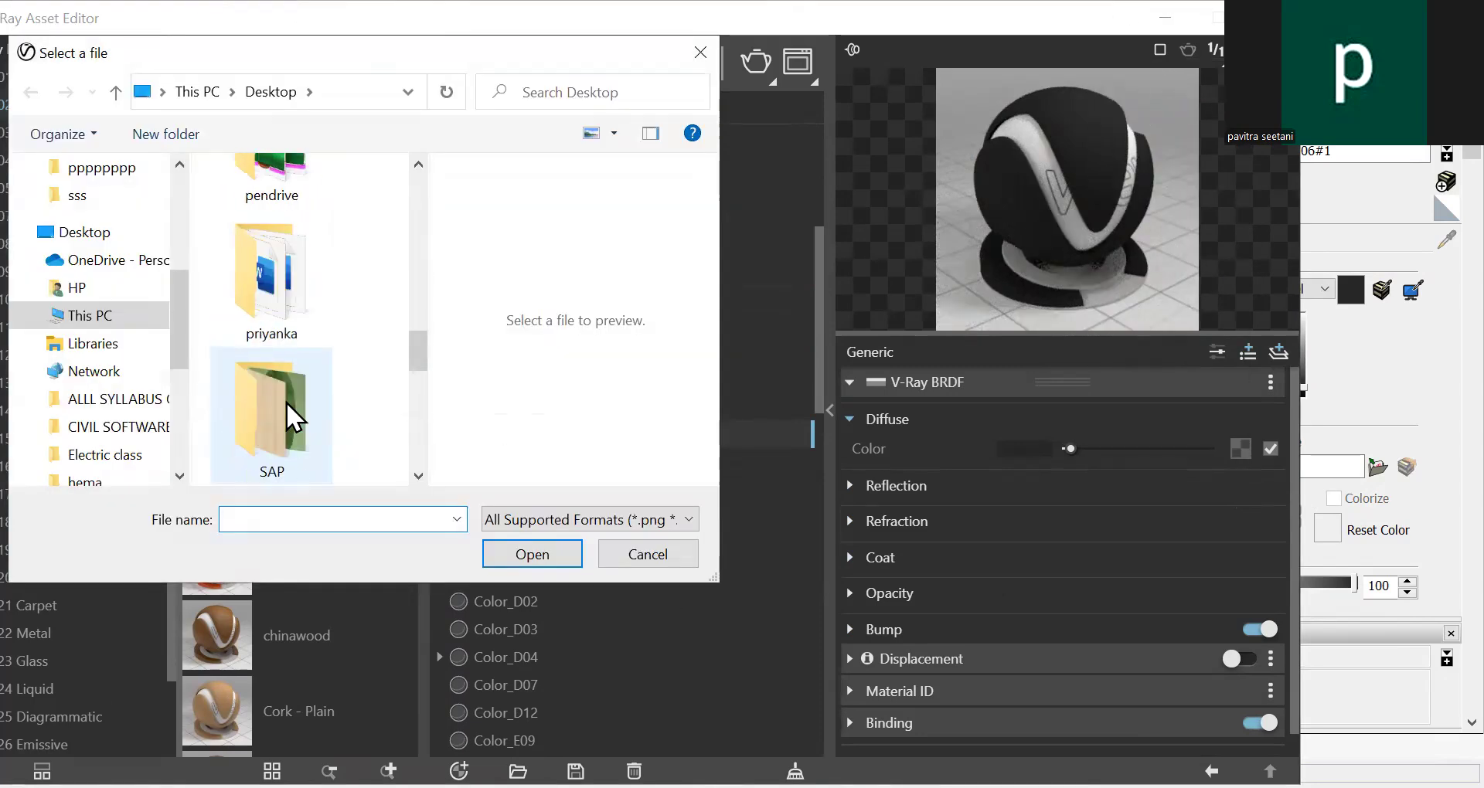
{"action": "left_click", "coordinate": [296, 437]}
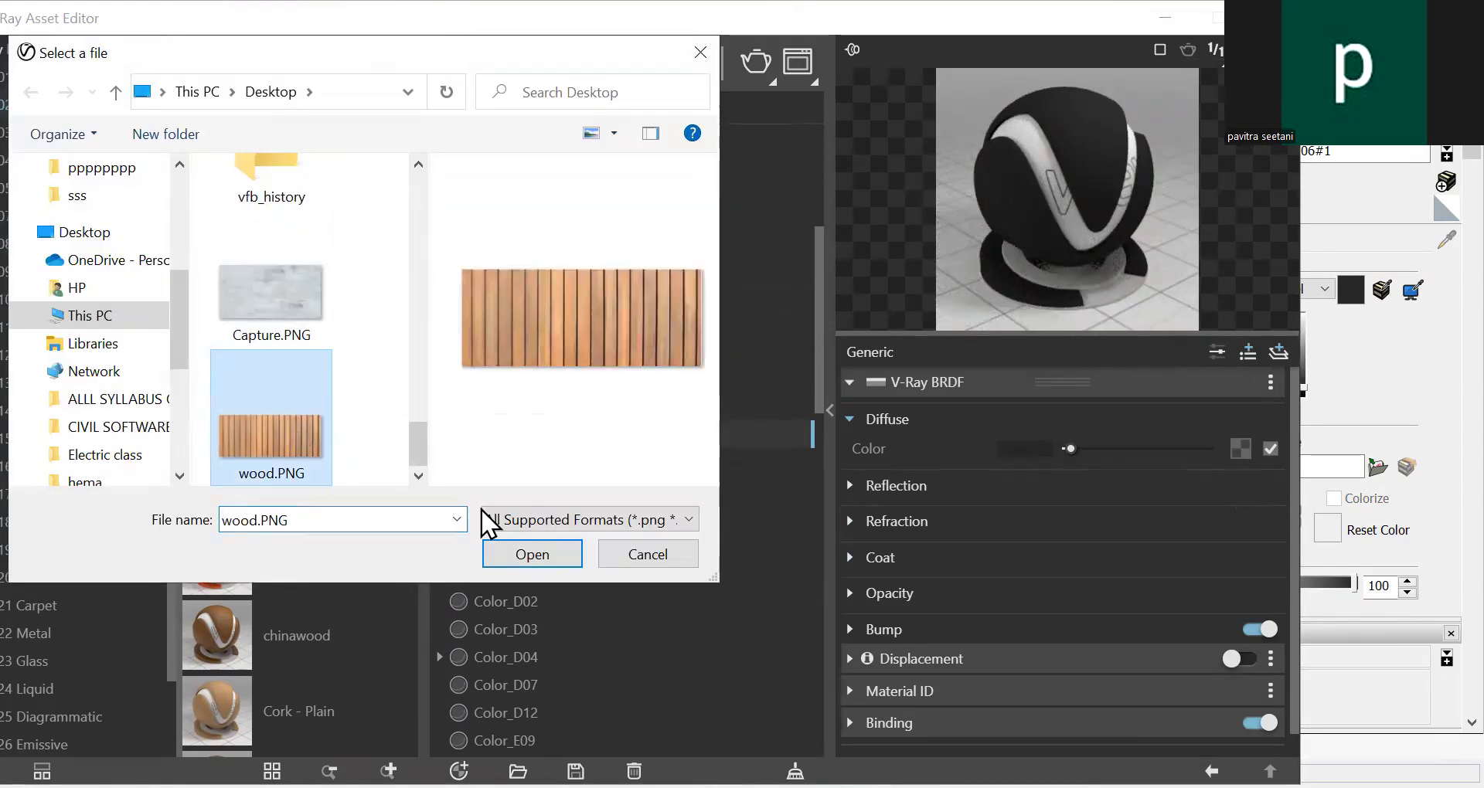
{"action": "left_click", "coordinate": [549, 565]}
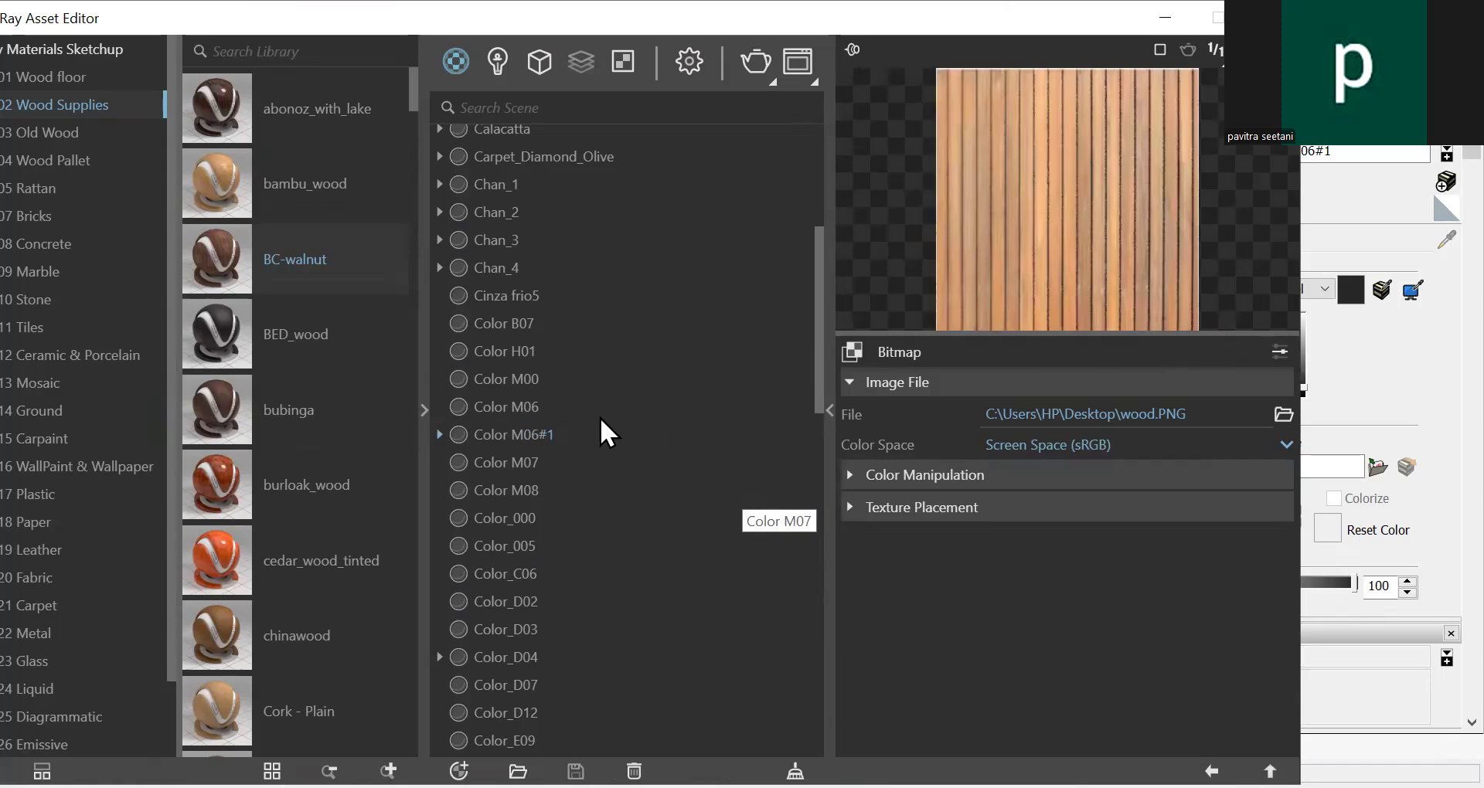
{"action": "left_click", "coordinate": [515, 429]}
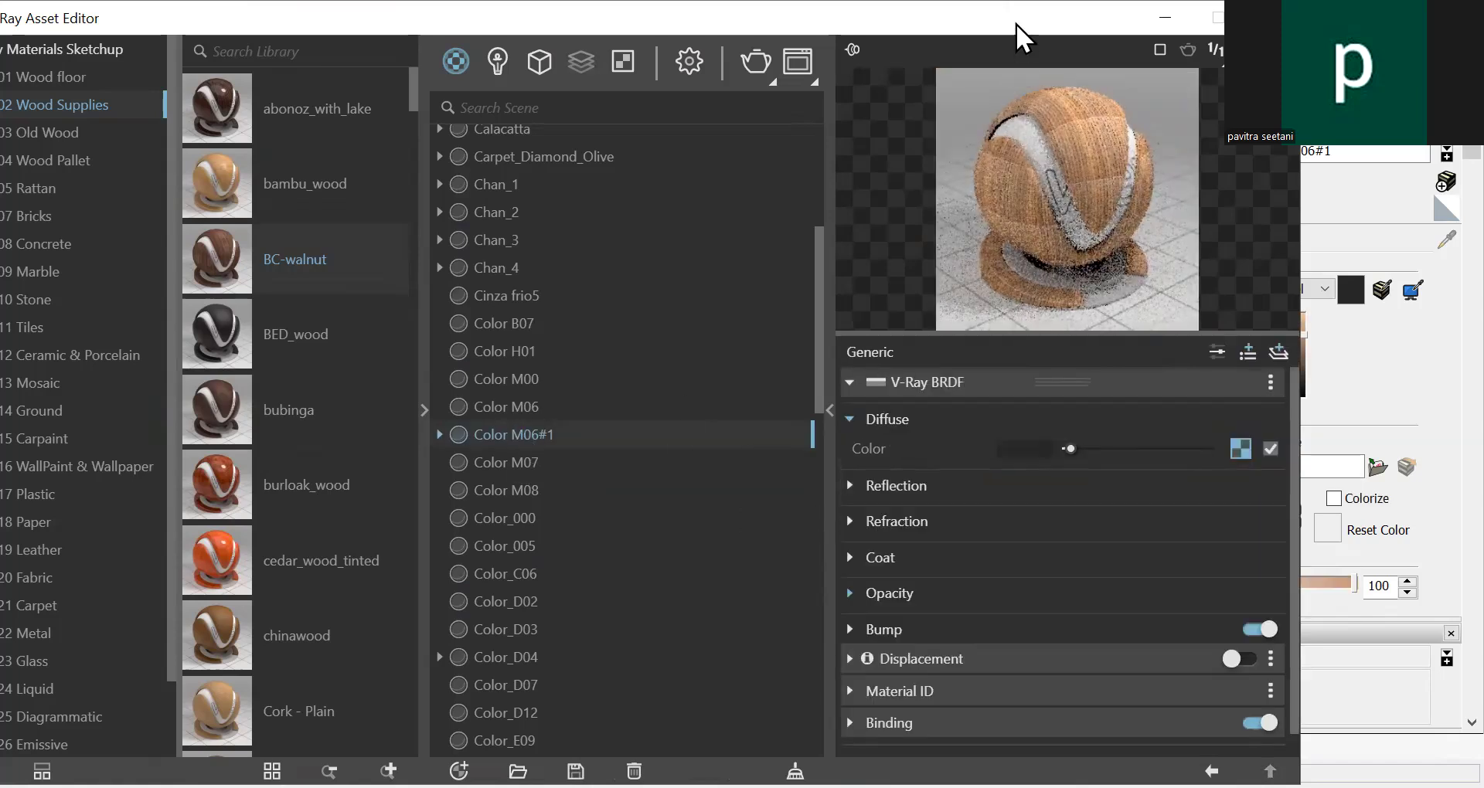
Uncover the model and paint the wall panel behind the TV with the wood-textured copy of Color M06
{"action": "left_click_drag", "start_coordinate": [640, 580], "coordinate": [575, 651]}
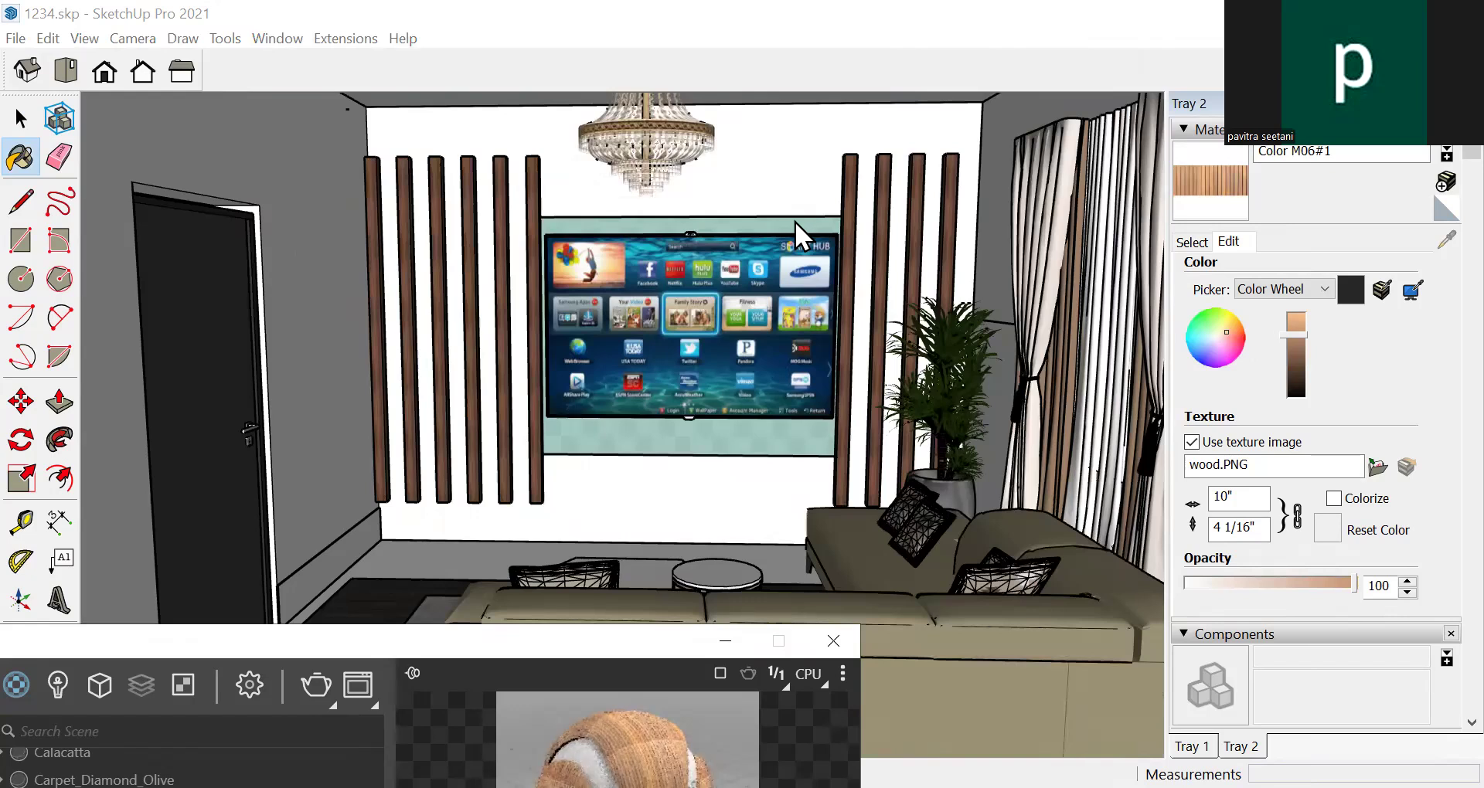
{"action": "scroll", "coordinate": [811, 239], "scroll_direction": "up", "scroll_amount": 5}
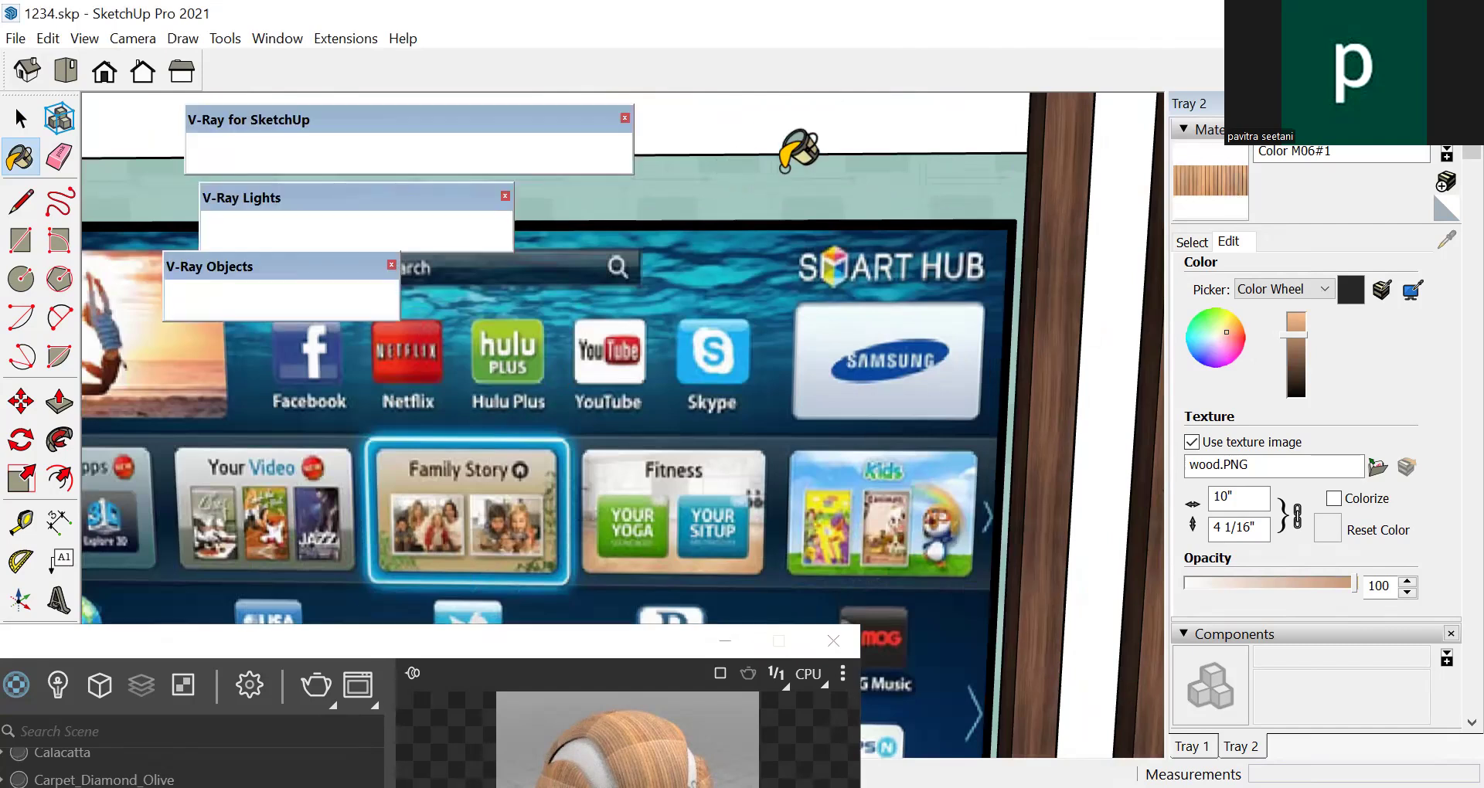
{"action": "scroll", "coordinate": [842, 155], "scroll_direction": "down", "scroll_amount": 6}
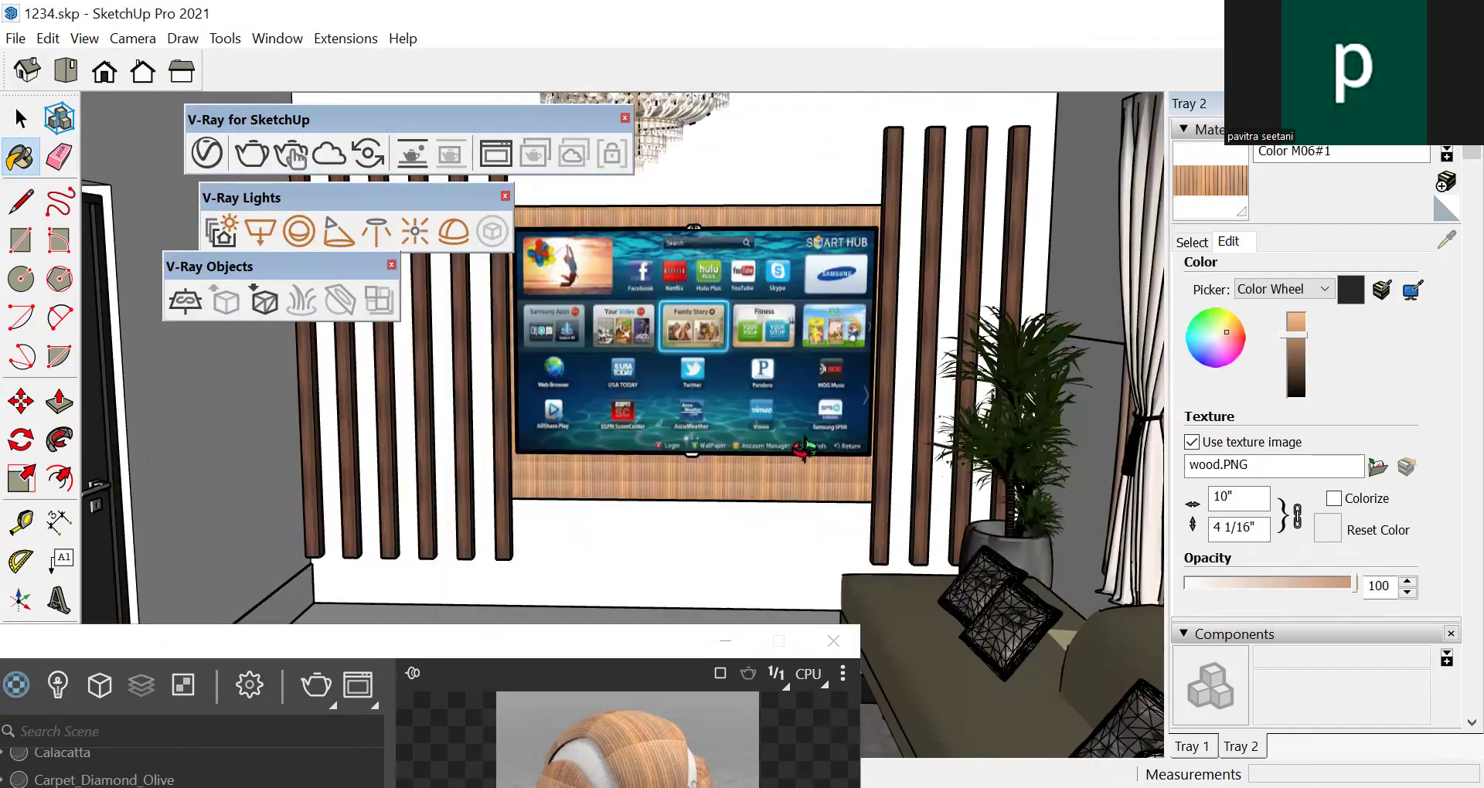
{"action": "scroll", "coordinate": [807, 464], "scroll_direction": "down", "scroll_amount": 2}
{"action": "scroll", "coordinate": [823, 487], "scroll_direction": "up", "scroll_amount": 3}
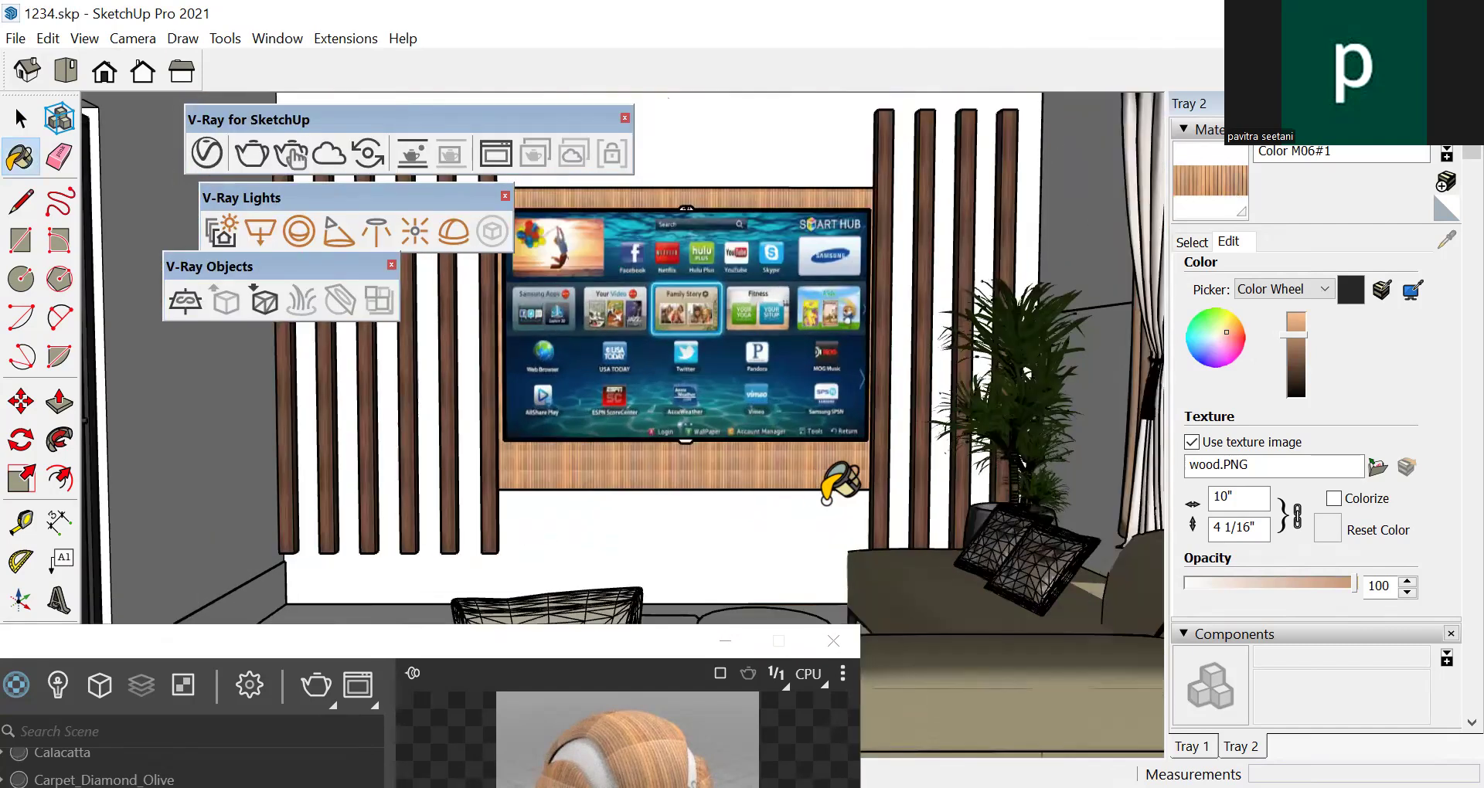
Set the panel's wood texture width to 4' and check the planks behind the TV
{"action": "double_click", "coordinate": [1252, 501]}
{"action": "type", "text": "4"}
{"action": "key", "text": "Return"}
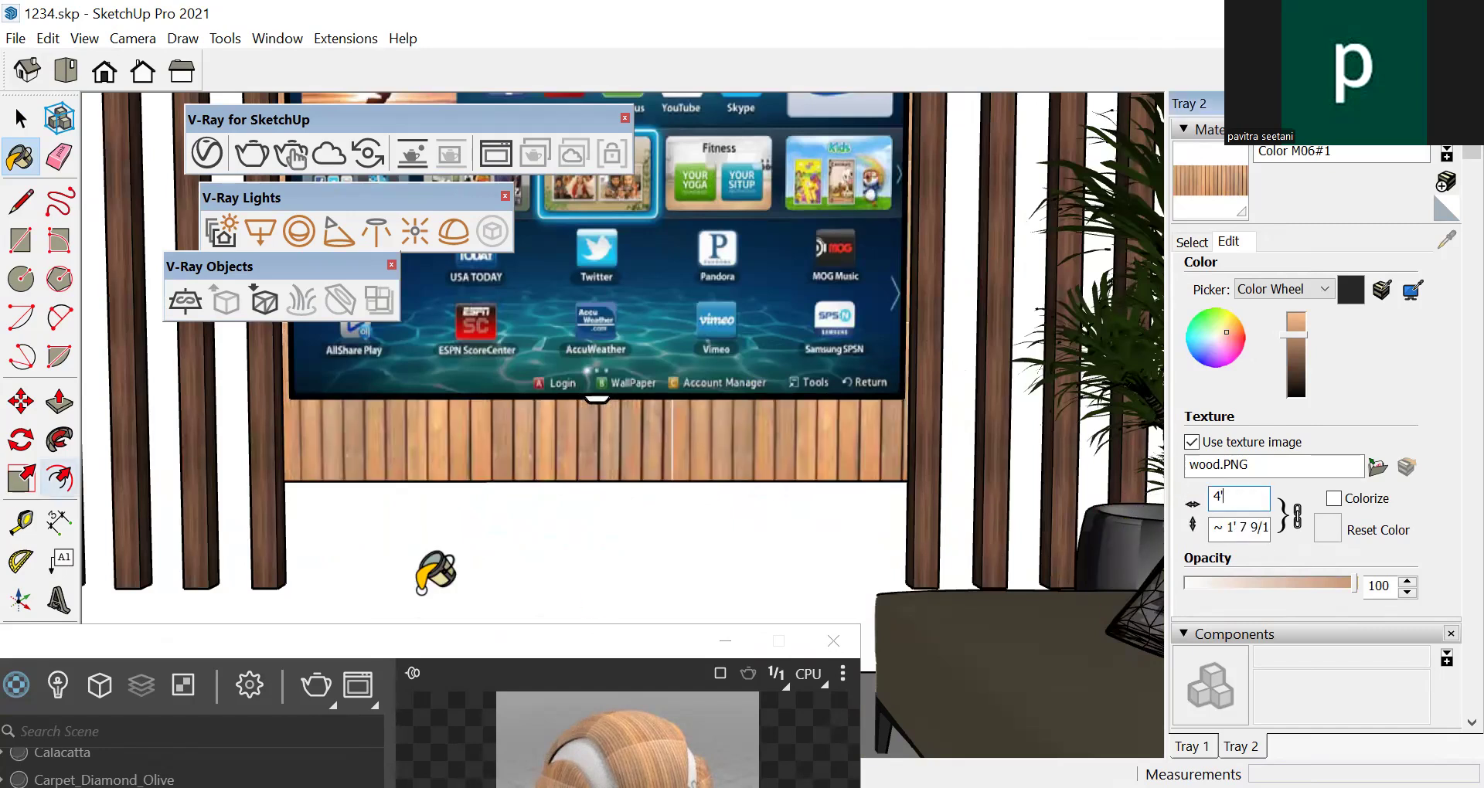
{"action": "scroll", "coordinate": [732, 466], "scroll_direction": "down", "scroll_amount": 1}
{"action": "scroll", "coordinate": [734, 456], "scroll_direction": "down", "scroll_amount": 1}
{"action": "scroll", "coordinate": [703, 433], "scroll_direction": "down", "scroll_amount": 1}
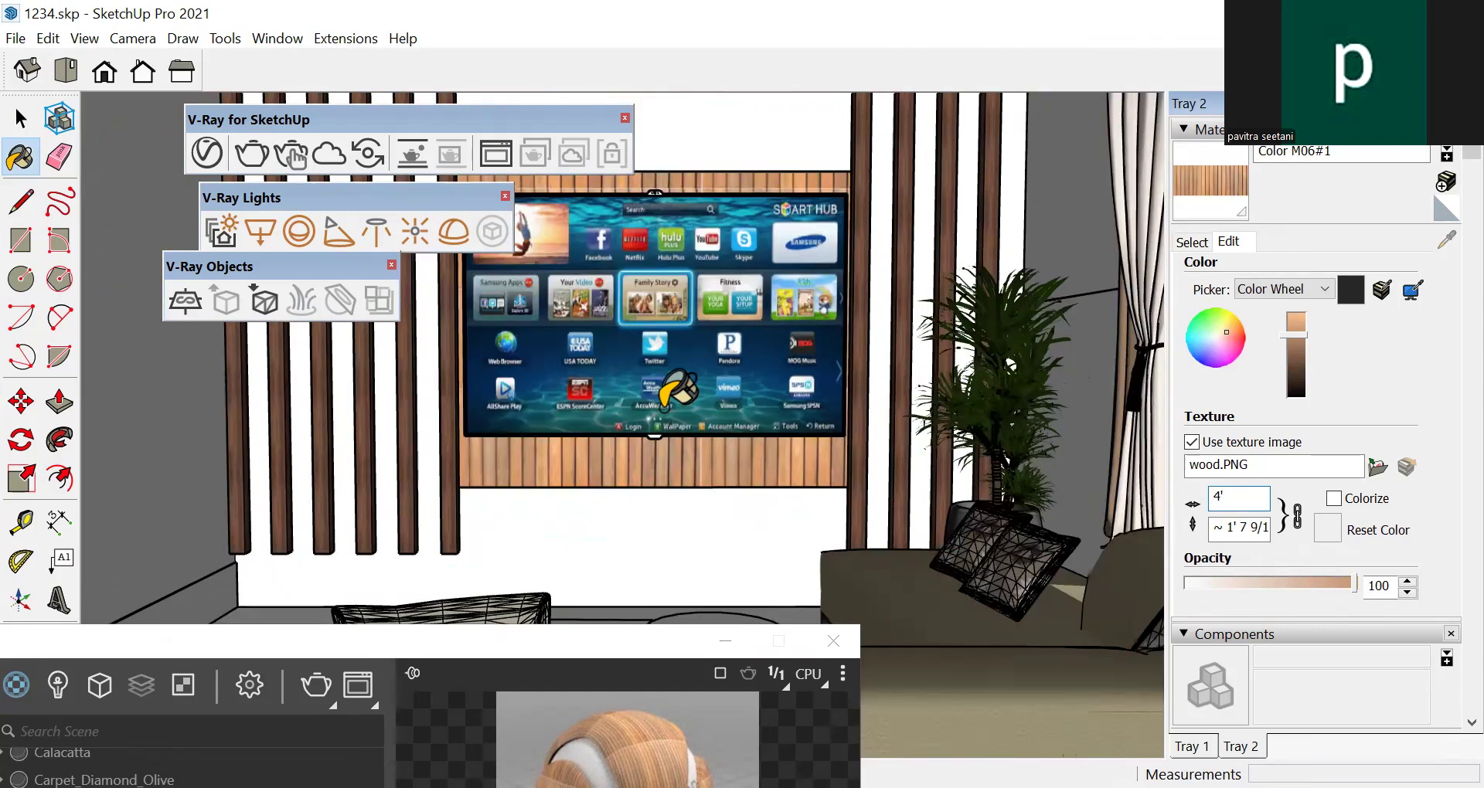
Set the panel's wood texture width to 6' and view the panel from farther away
{"action": "scroll", "coordinate": [695, 325], "scroll_direction": "down", "scroll_amount": 1}
{"action": "scroll", "coordinate": [865, 301], "scroll_direction": "down", "scroll_amount": 1}
{"action": "scroll", "coordinate": [874, 351], "scroll_direction": "up", "scroll_amount": 1}
{"action": "scroll", "coordinate": [811, 370], "scroll_direction": "down", "scroll_amount": 1}
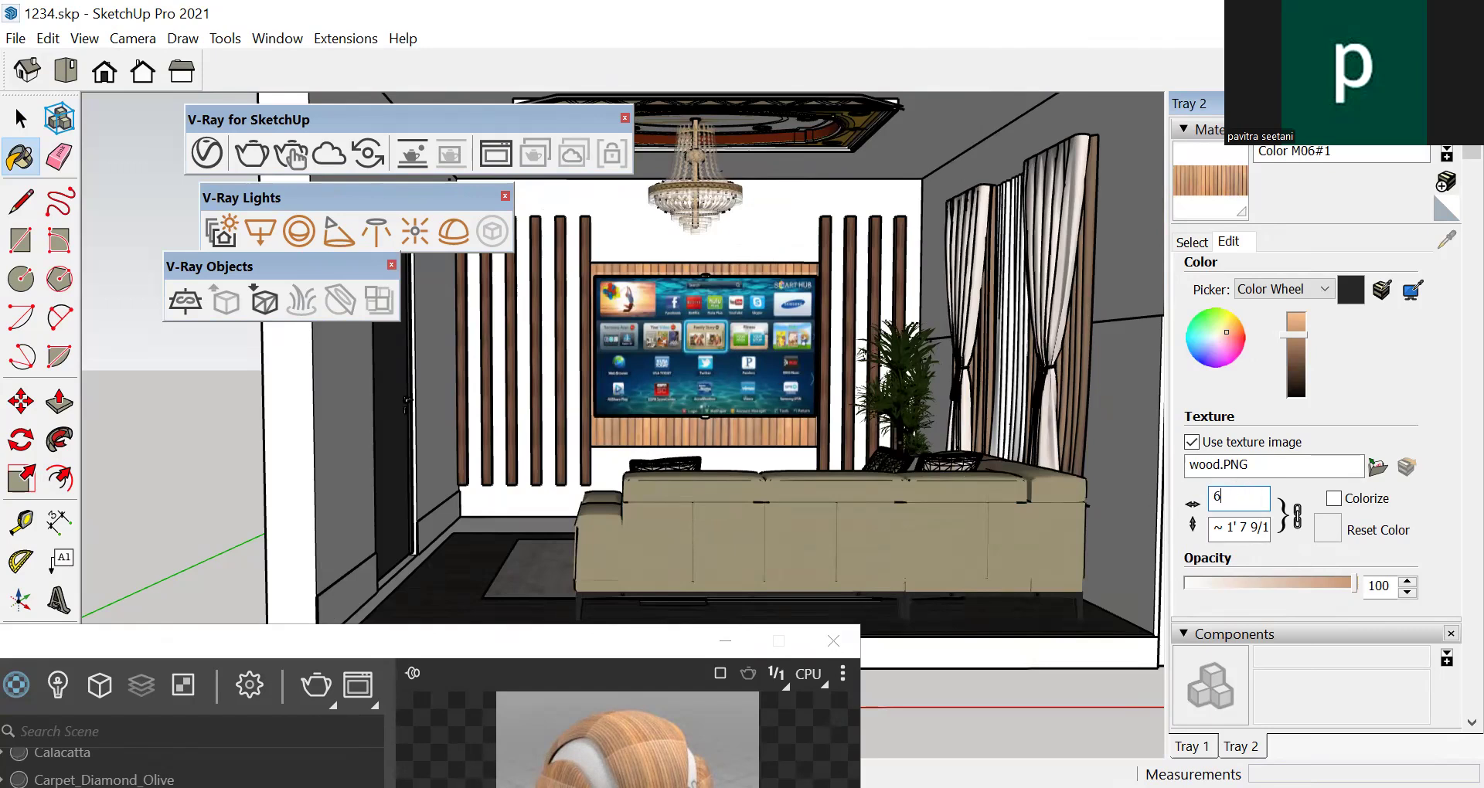
{"action": "key", "text": "Return"}
{"action": "scroll", "coordinate": [834, 386], "scroll_direction": "down", "scroll_amount": 1}
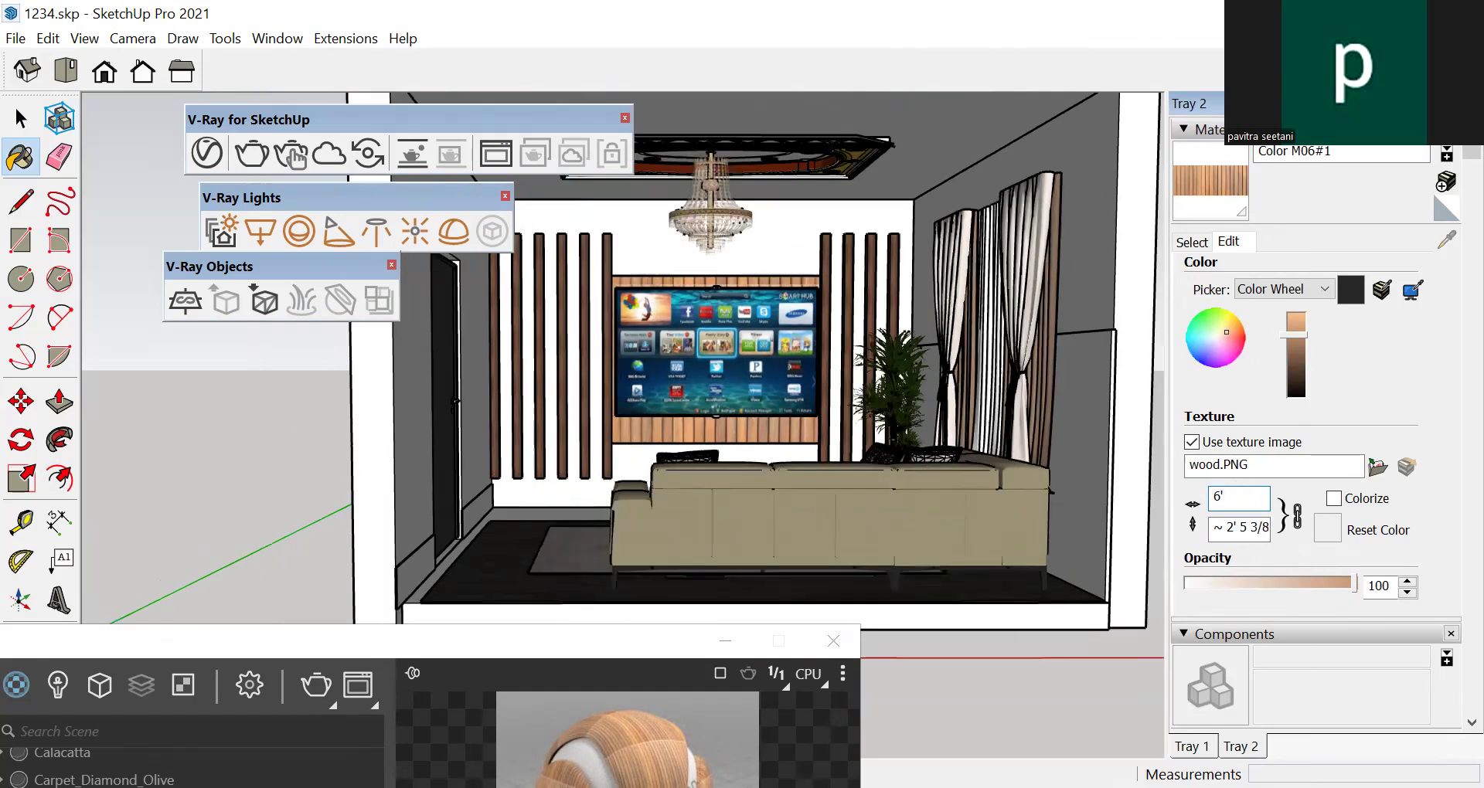
Return the wood texture width to 4', leave the Paint Bucket and view the TV wall from inside the room
{"action": "left_click_drag", "start_coordinate": [1256, 505], "coordinate": [1189, 492]}
{"action": "type", "text": "4'"}
{"action": "scroll", "coordinate": [864, 362], "scroll_direction": "down", "scroll_amount": 2}
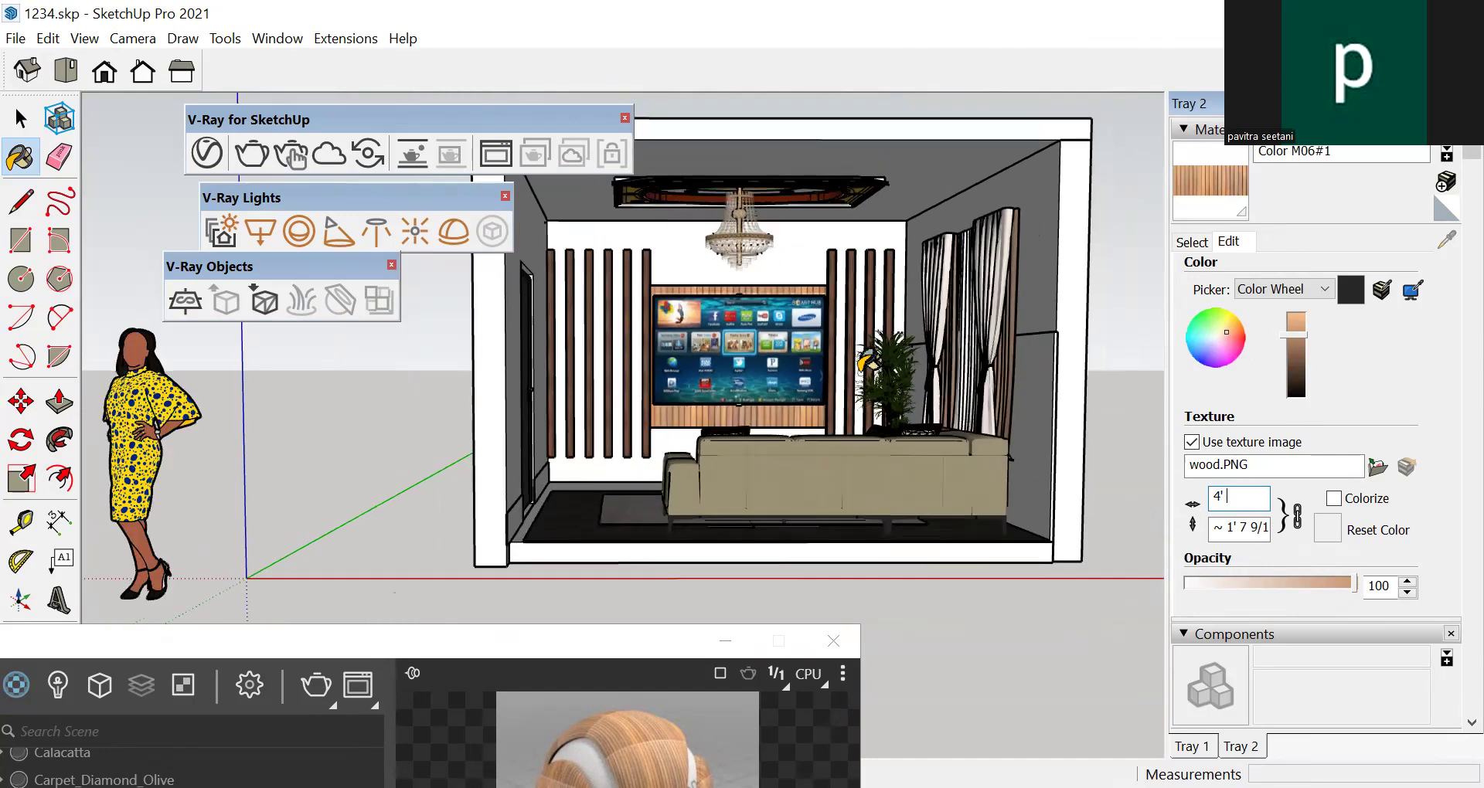
{"action": "scroll", "coordinate": [866, 360], "scroll_direction": "down", "scroll_amount": 1}
{"action": "key", "text": "space"}
{"action": "middle_click_drag", "start_coordinate": [993, 473], "coordinate": [799, 326]}
{"action": "scroll", "coordinate": [799, 326], "scroll_direction": "up", "scroll_amount": 2}
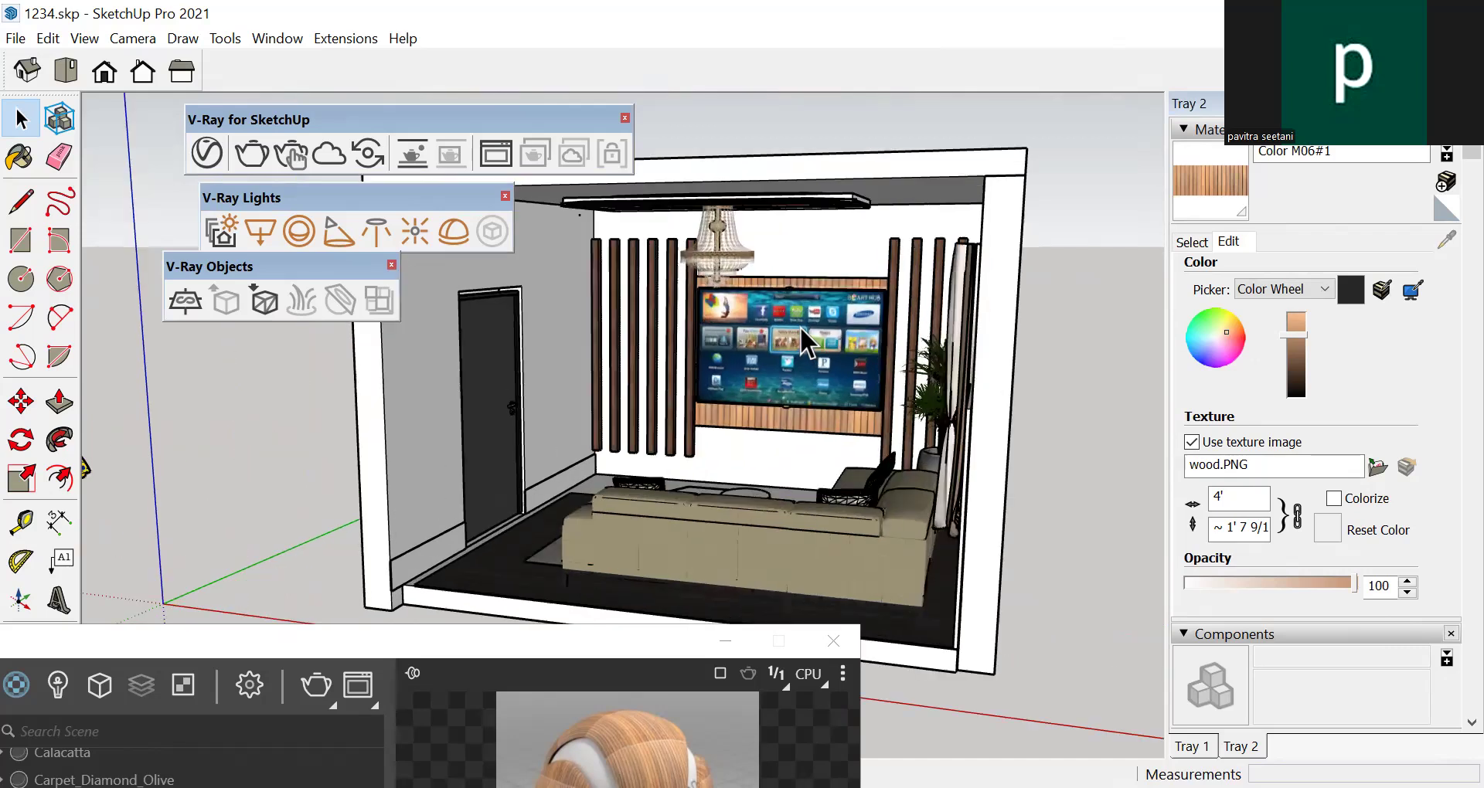
{"action": "scroll", "coordinate": [800, 326], "scroll_direction": "up", "scroll_amount": 3}
{"action": "middle_click_drag", "start_coordinate": [730, 469], "coordinate": [844, 494]}
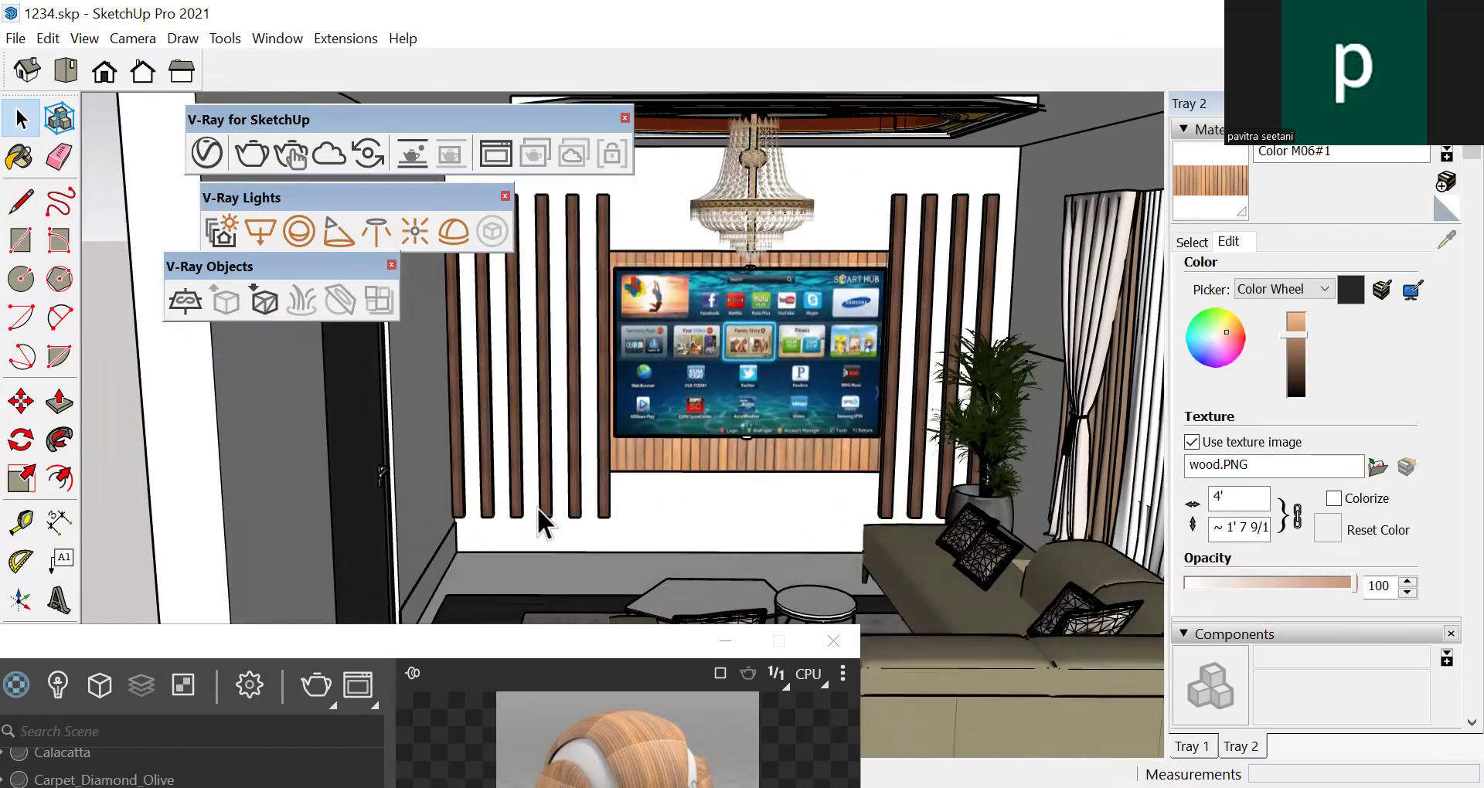
Examine the wood slats and the TV back panel up close and from outside the room
{"action": "scroll", "coordinate": [627, 494], "scroll_direction": "up", "scroll_amount": 4}
{"action": "left_click", "coordinate": [627, 493]}
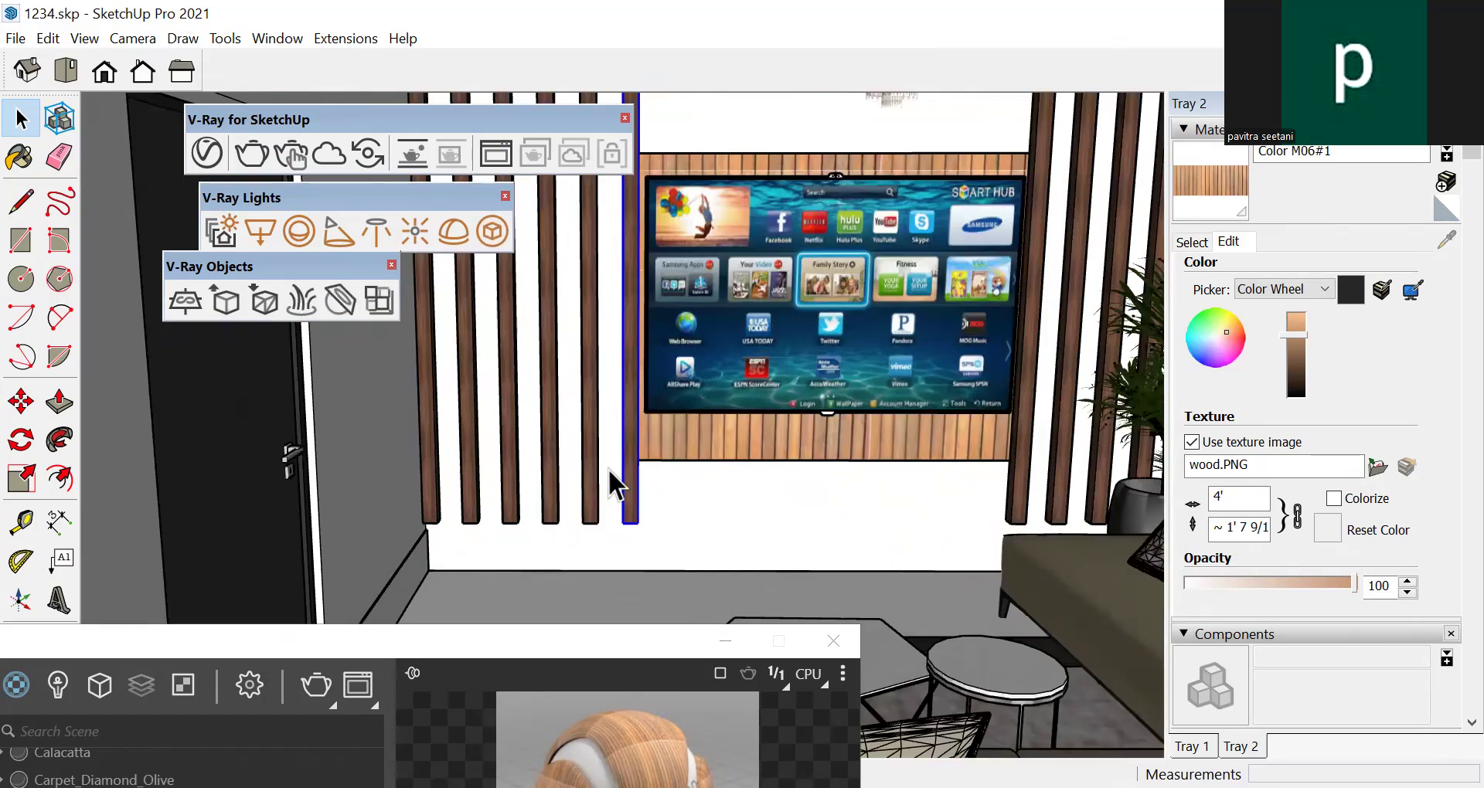
{"action": "scroll", "coordinate": [610, 484], "scroll_direction": "down", "scroll_amount": 6}
{"action": "left_click", "coordinate": [1082, 653]}
{"action": "middle_click_drag", "start_coordinate": [1082, 653], "coordinate": [637, 499]}
{"action": "scroll", "coordinate": [656, 438], "scroll_direction": "down", "scroll_amount": 4}
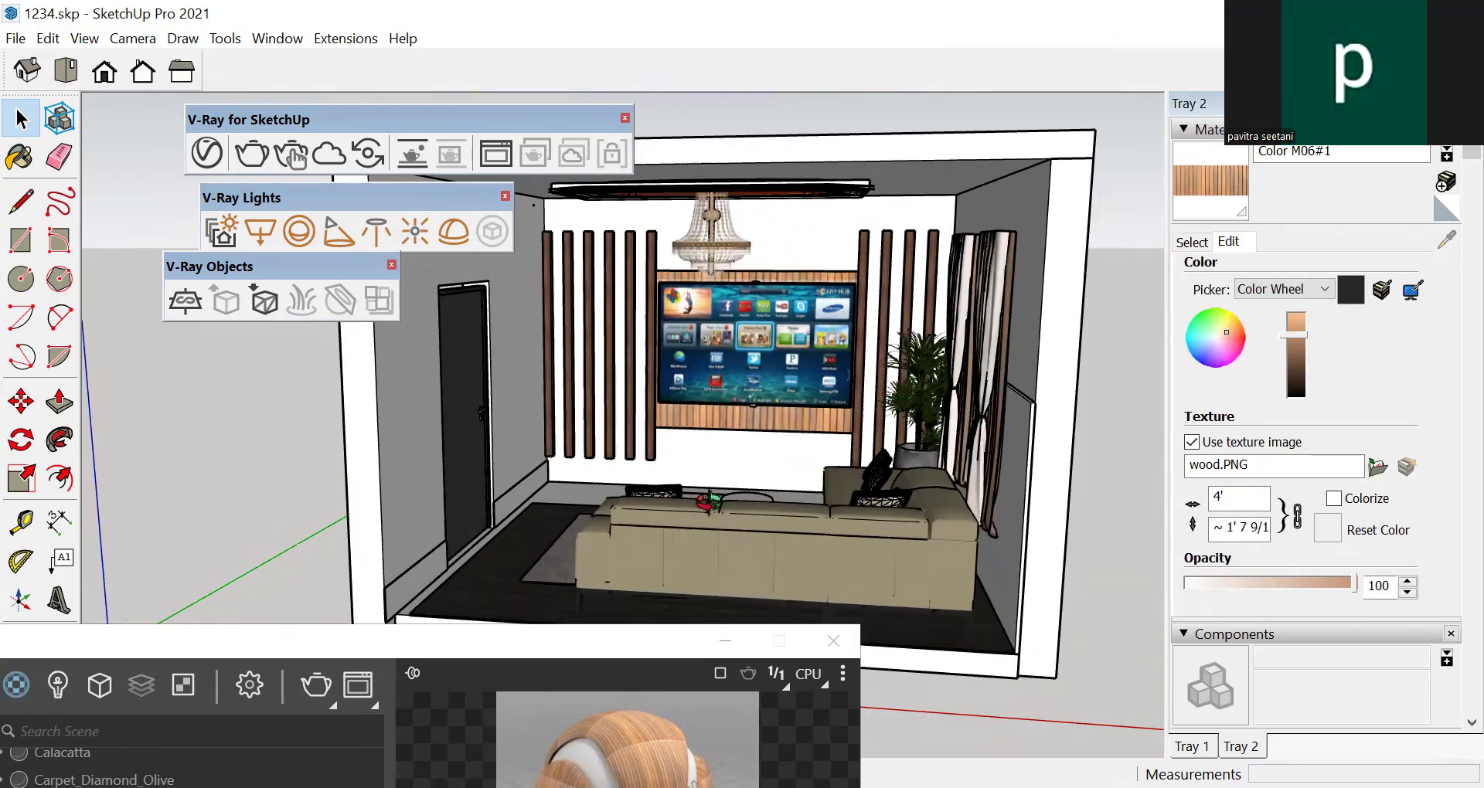
{"action": "scroll", "coordinate": [348, 480], "scroll_direction": "up", "scroll_amount": 4}
{"action": "scroll", "coordinate": [537, 469], "scroll_direction": "down", "scroll_amount": 2}
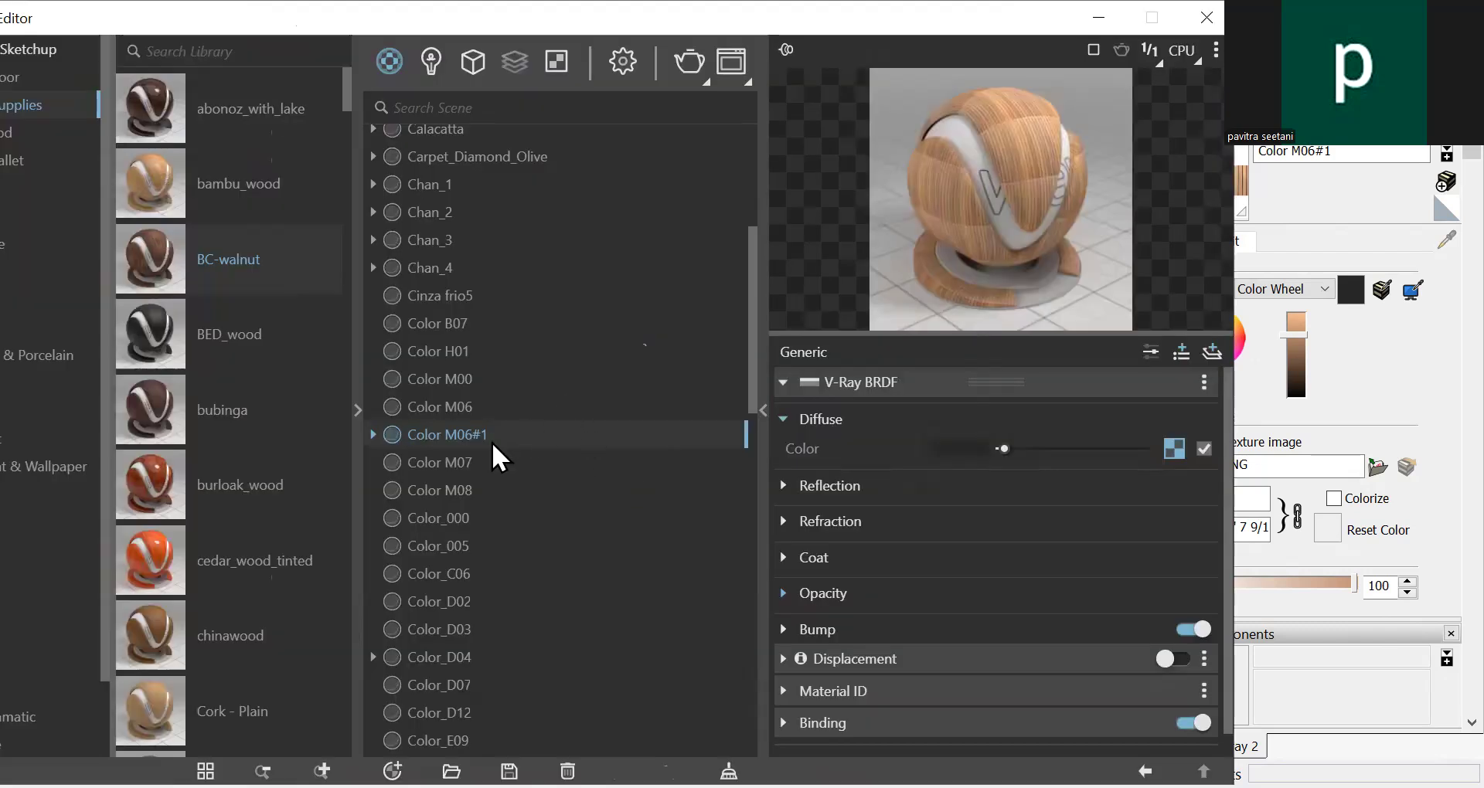
Rename the wood material Color M06#1 as E3 in the scene's material list
{"action": "right_click", "coordinate": [511, 428]}
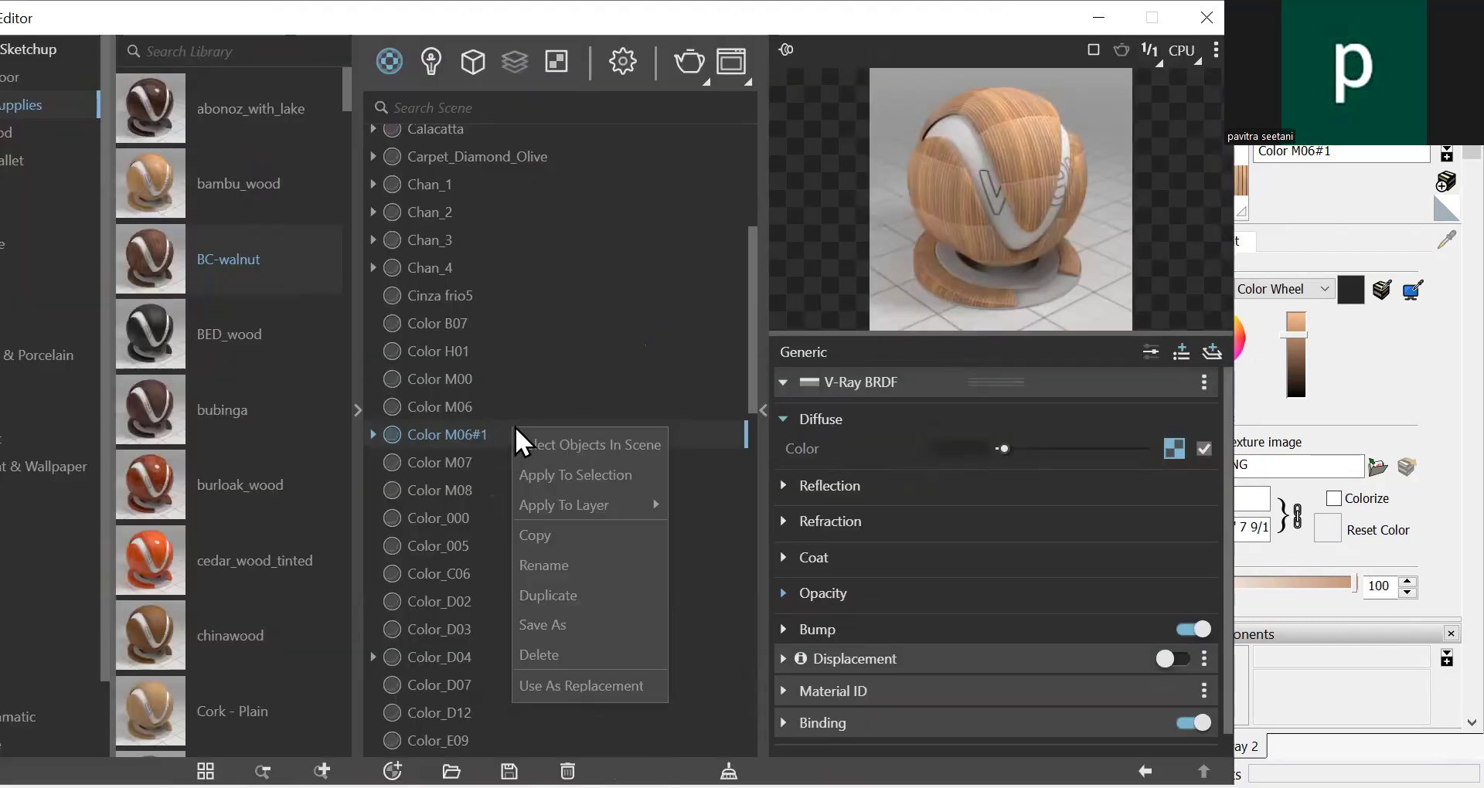
{"action": "left_click", "coordinate": [603, 574]}
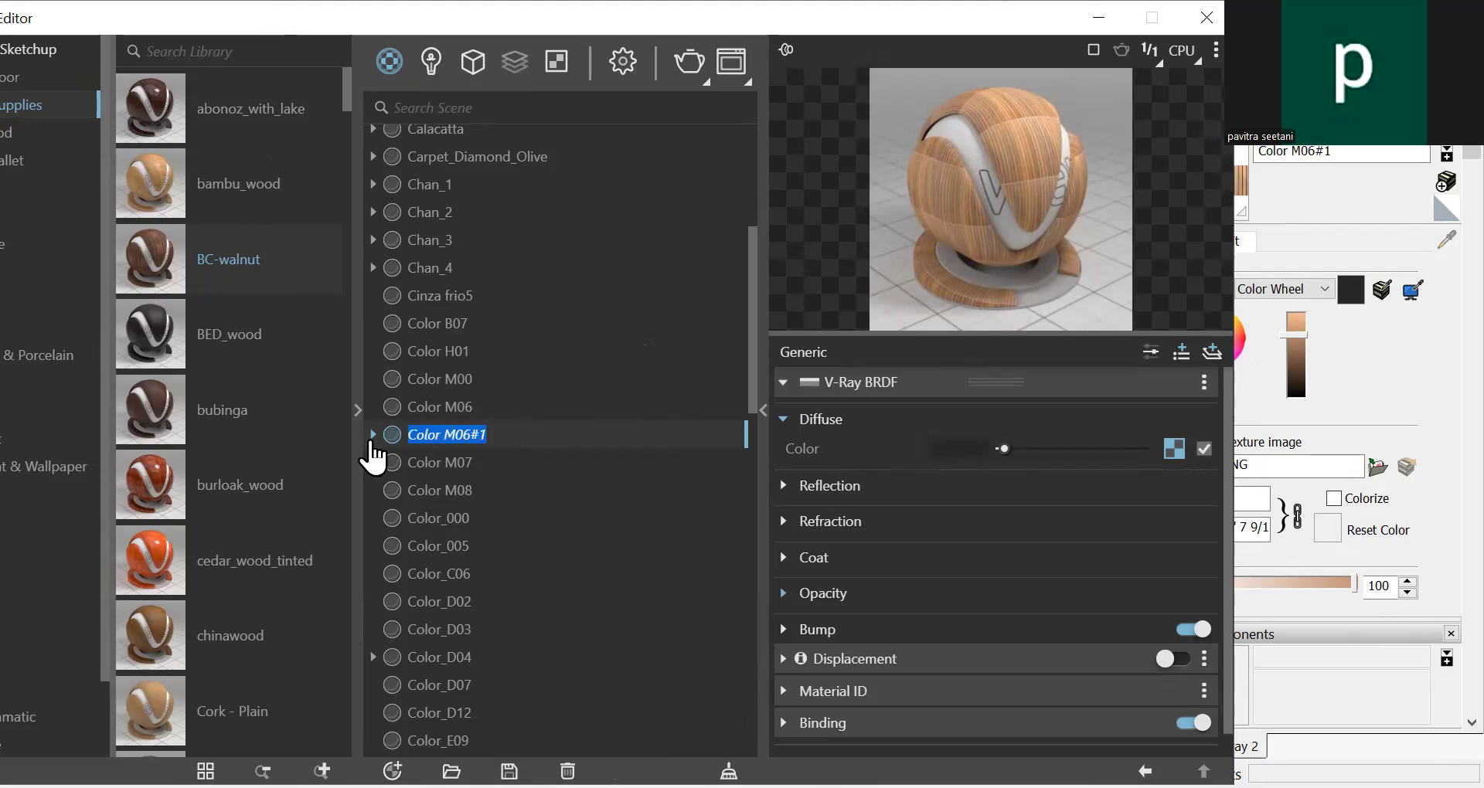
{"action": "key", "text": "BackSpace"}
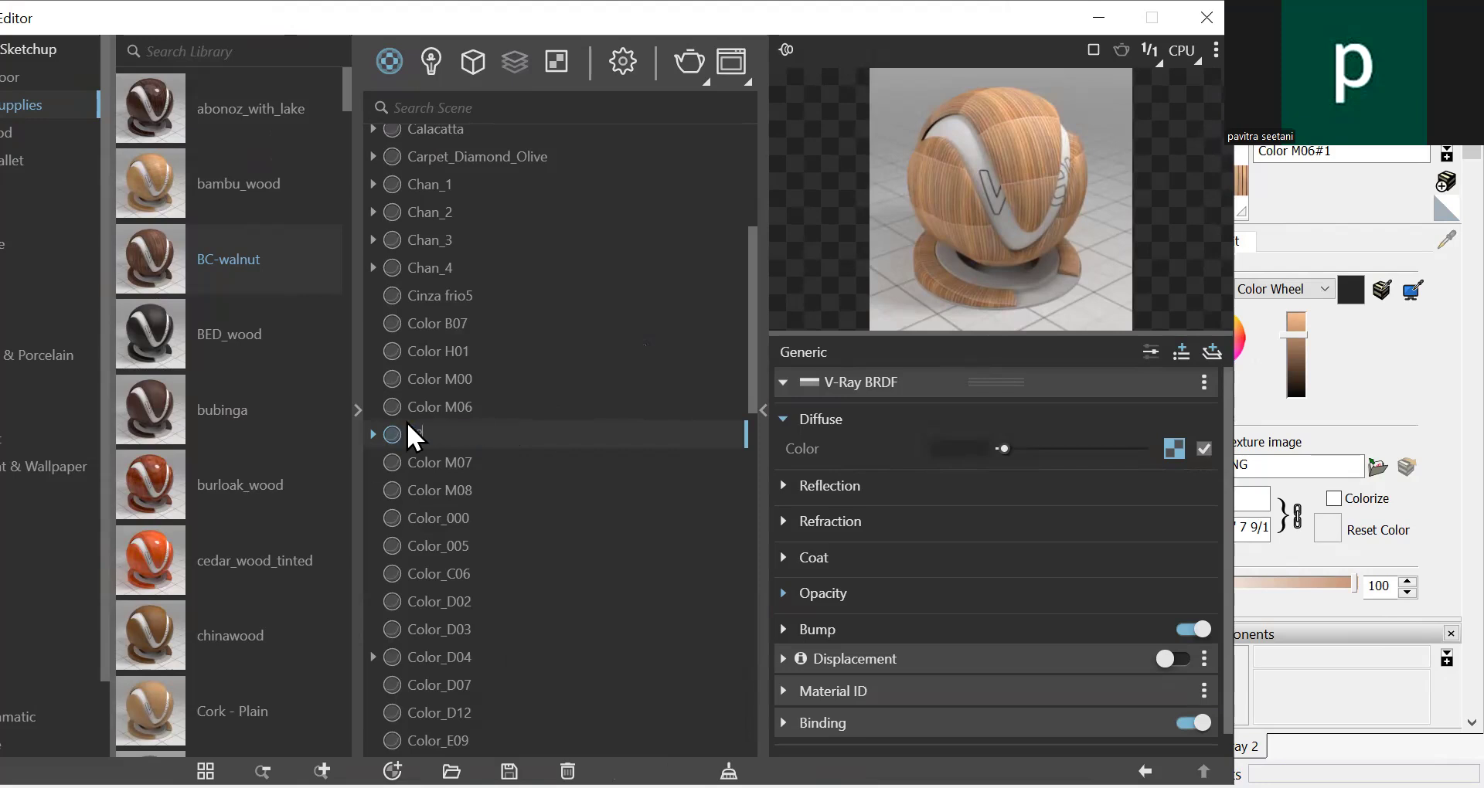
{"action": "key", "text": "Return"}
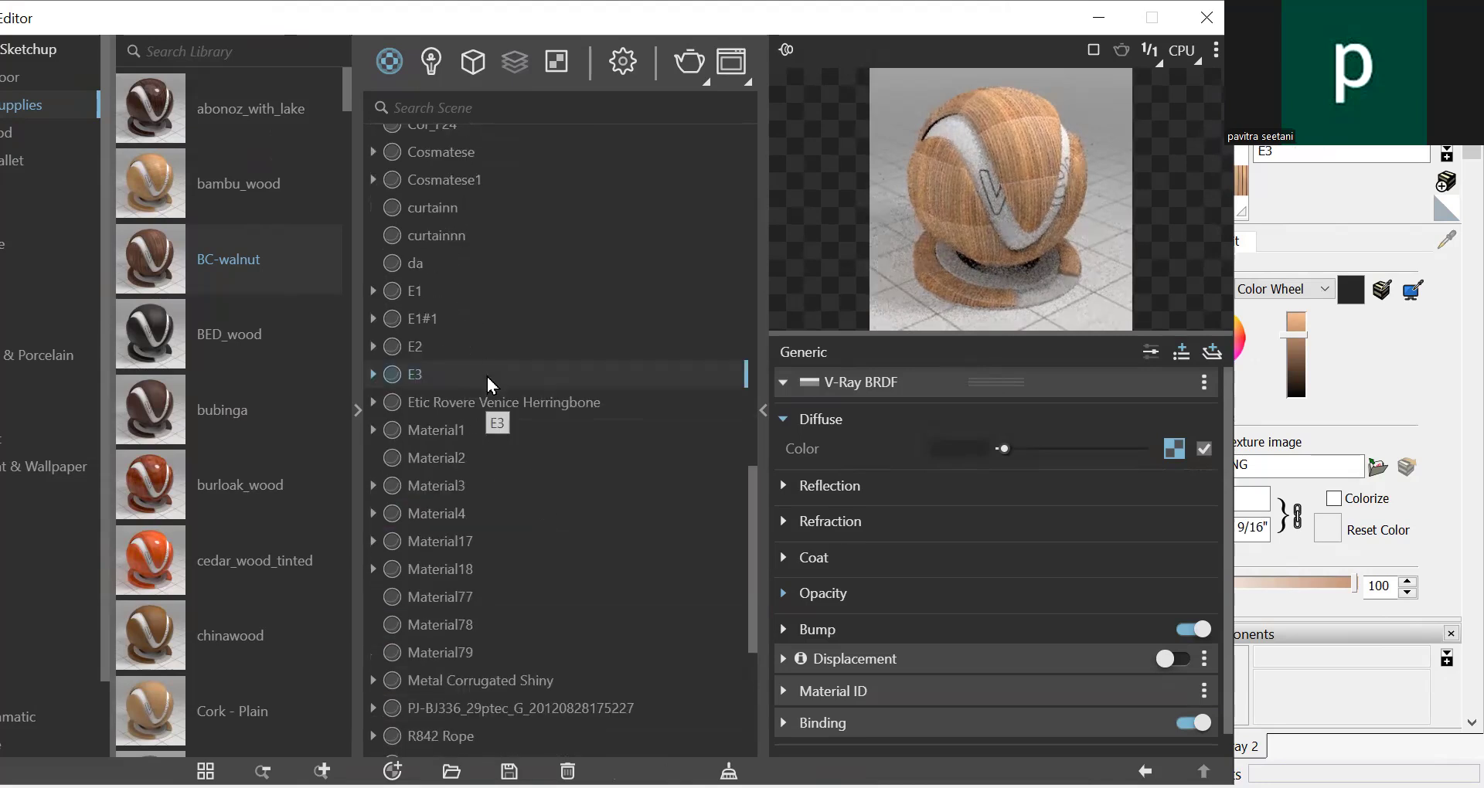
Duplicate the E3 material and select the copy, E3#1
{"action": "right_click", "coordinate": [488, 377]}
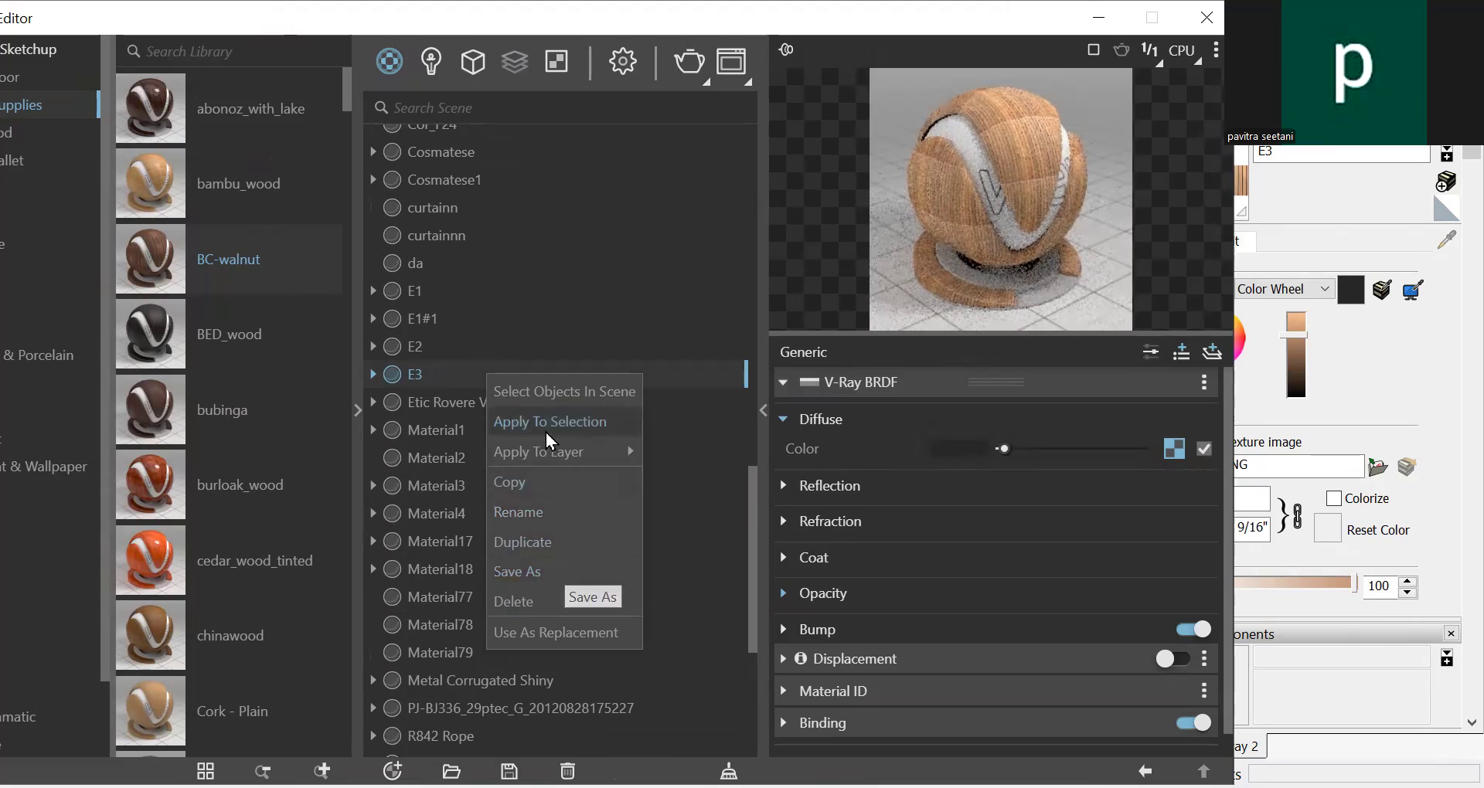
{"action": "left_click", "coordinate": [564, 560]}
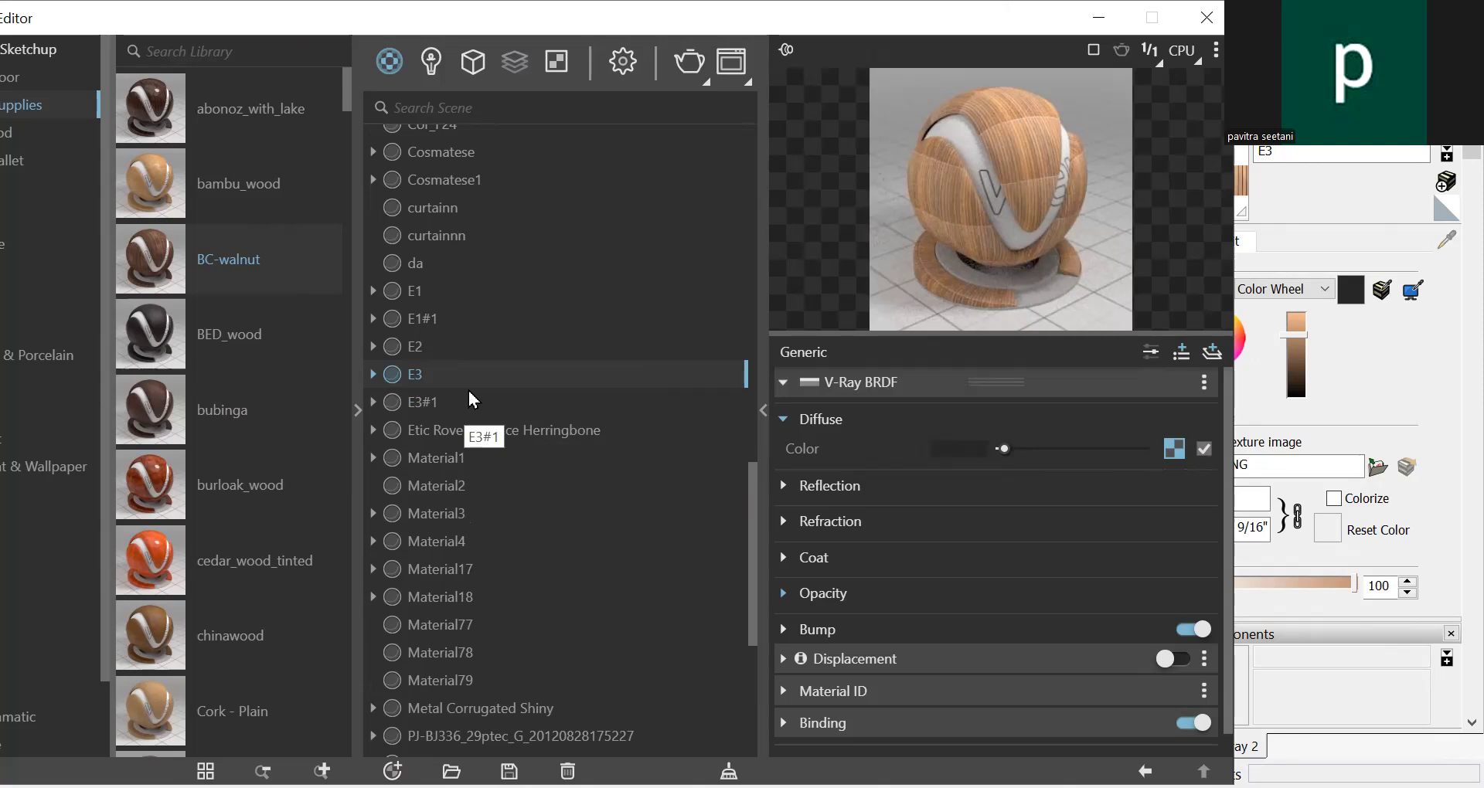
{"action": "left_click", "coordinate": [487, 426]}
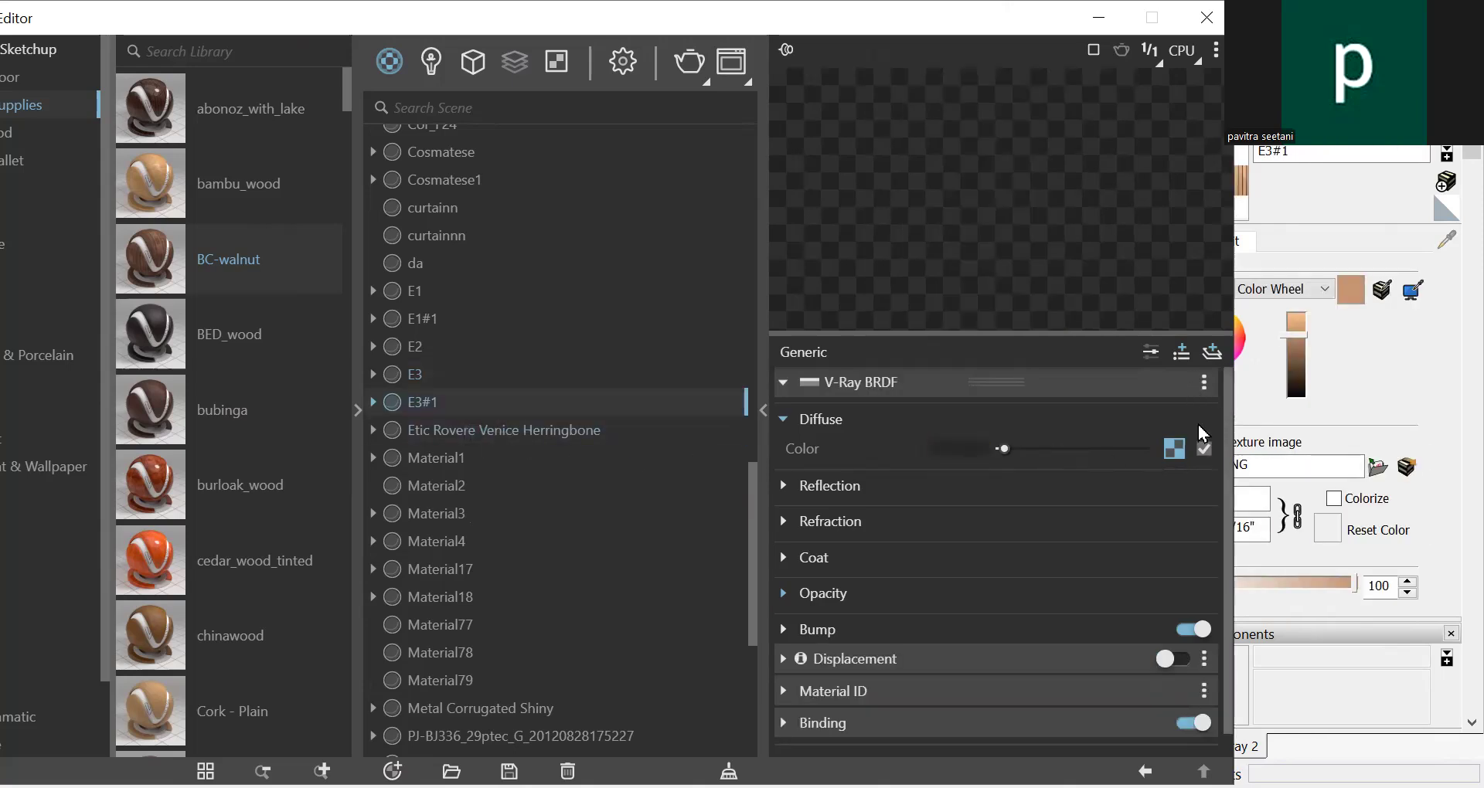
Replace the diffuse bitmap of E3#1 with Capture.PNG from the Desktop and return to the material's settings
{"action": "left_click", "coordinate": [1174, 449]}
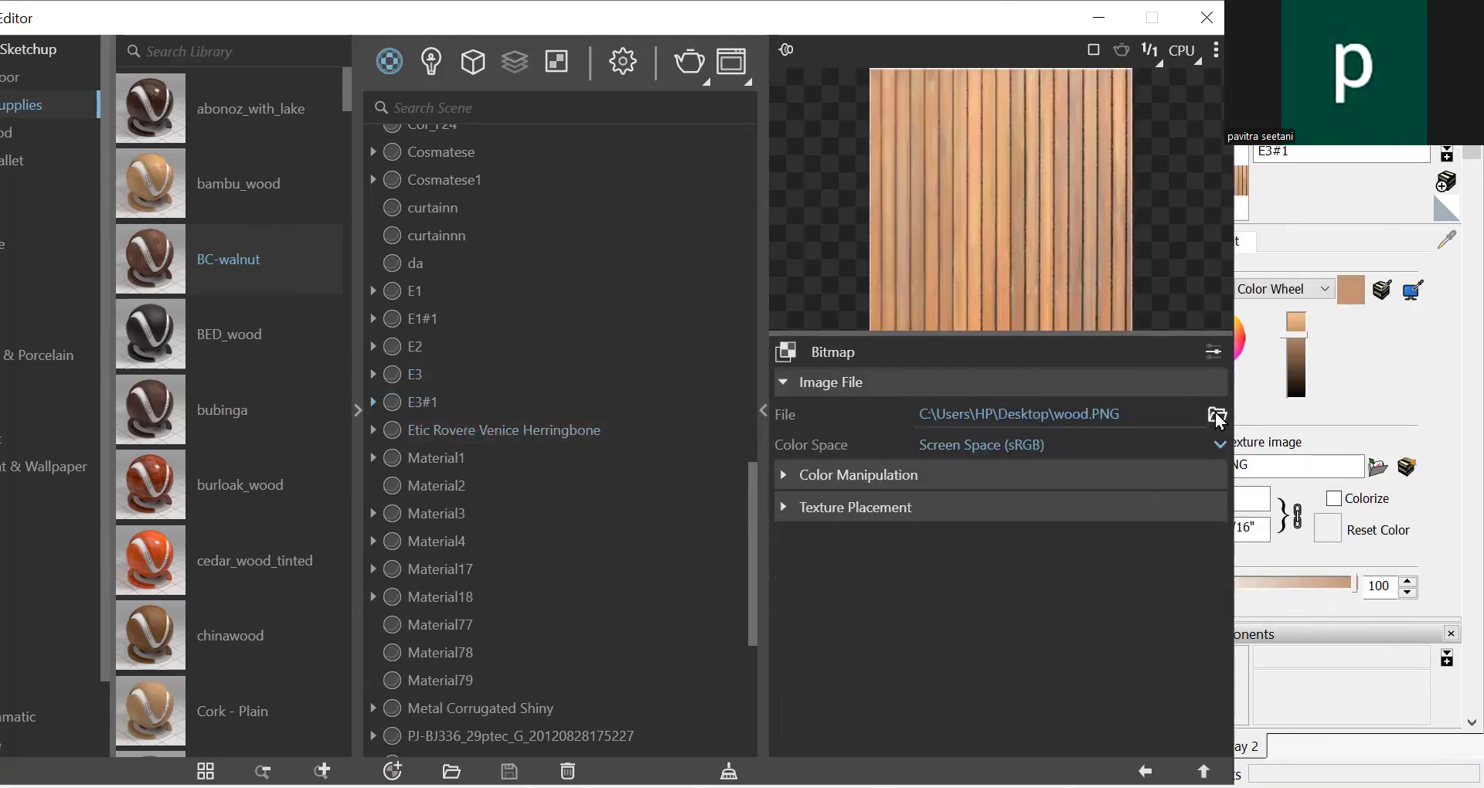
{"action": "left_click", "coordinate": [962, 414]}
{"action": "scroll", "coordinate": [317, 281], "scroll_direction": "down", "scroll_amount": 5}
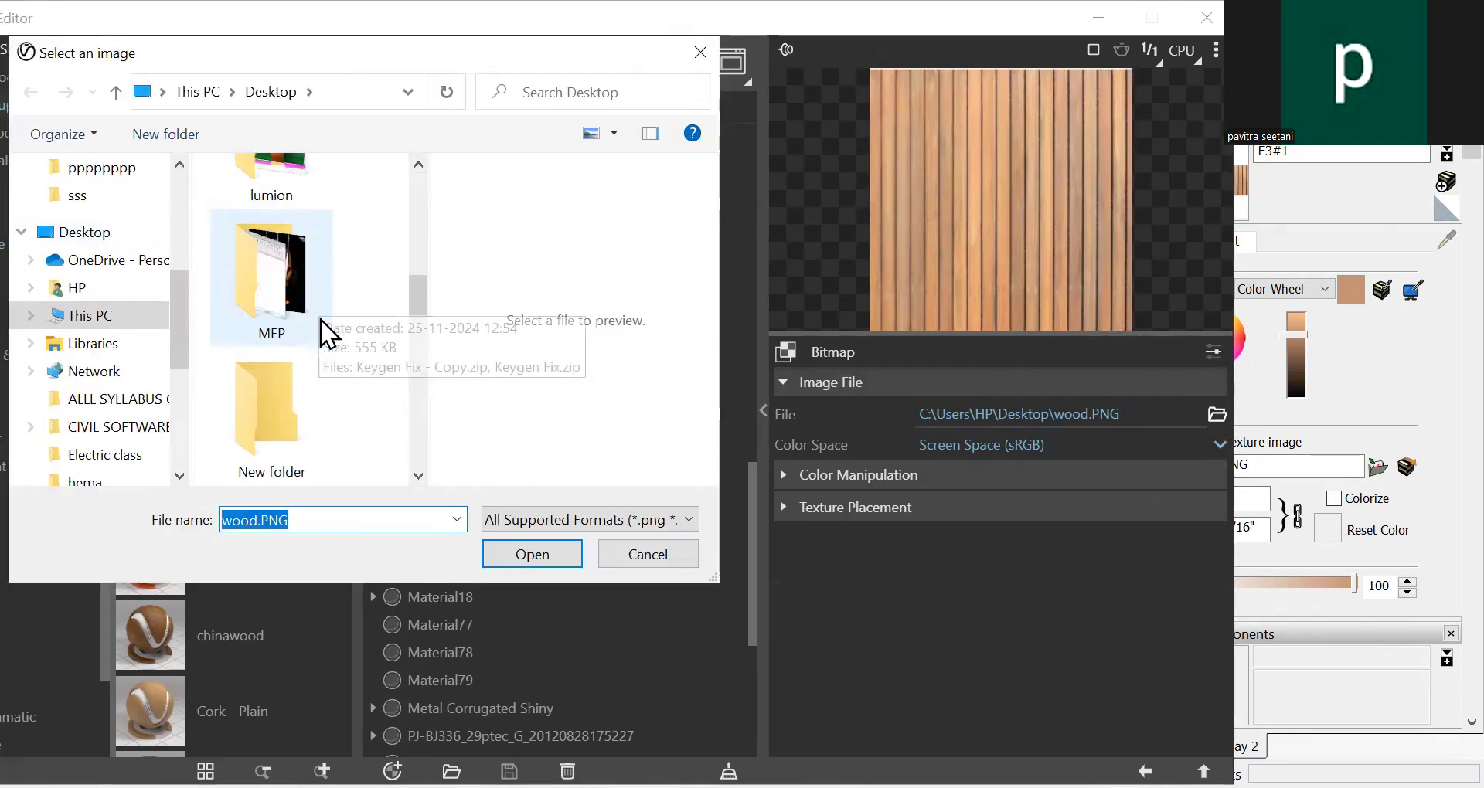
{"action": "left_click", "coordinate": [301, 340]}
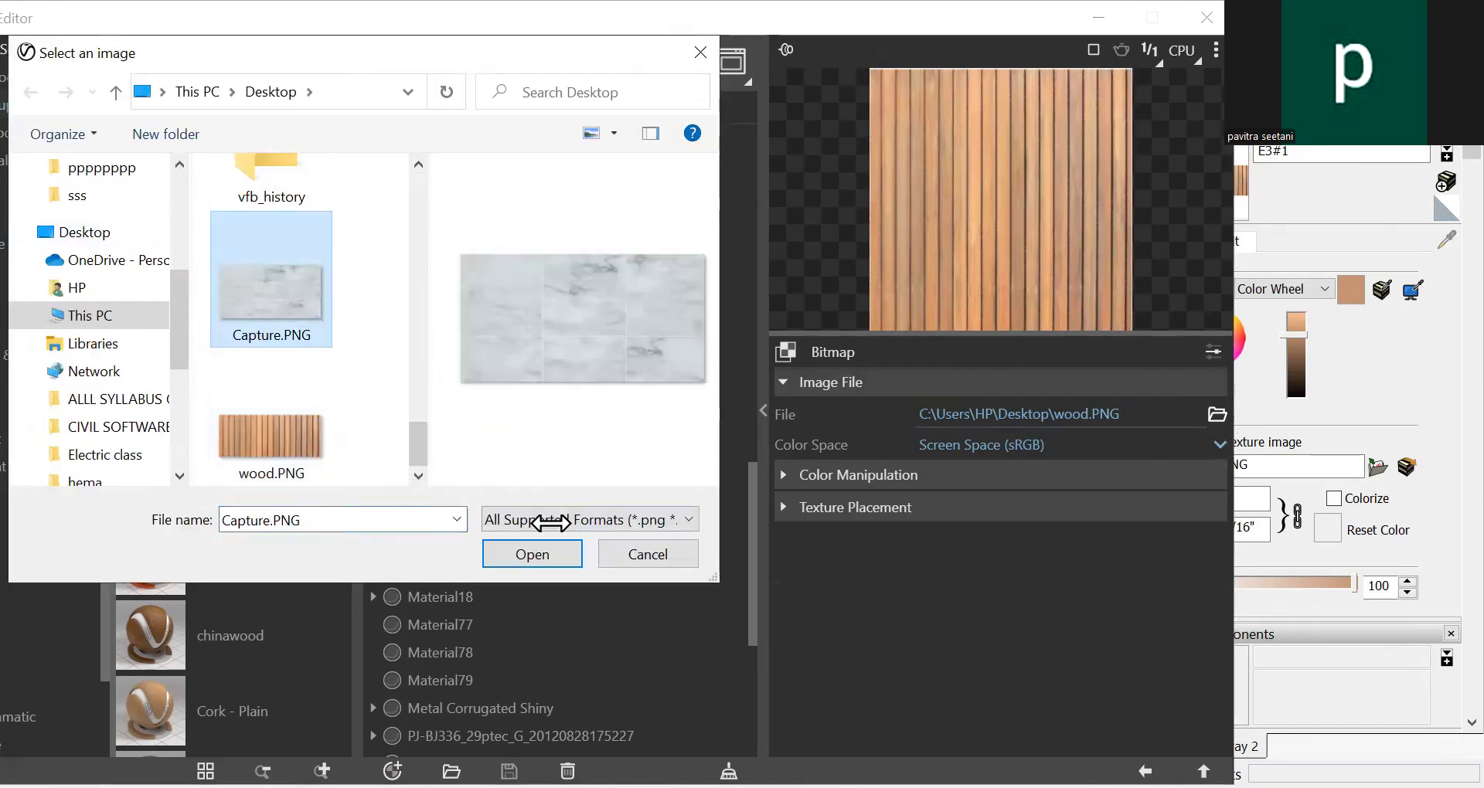
{"action": "left_click", "coordinate": [533, 553]}
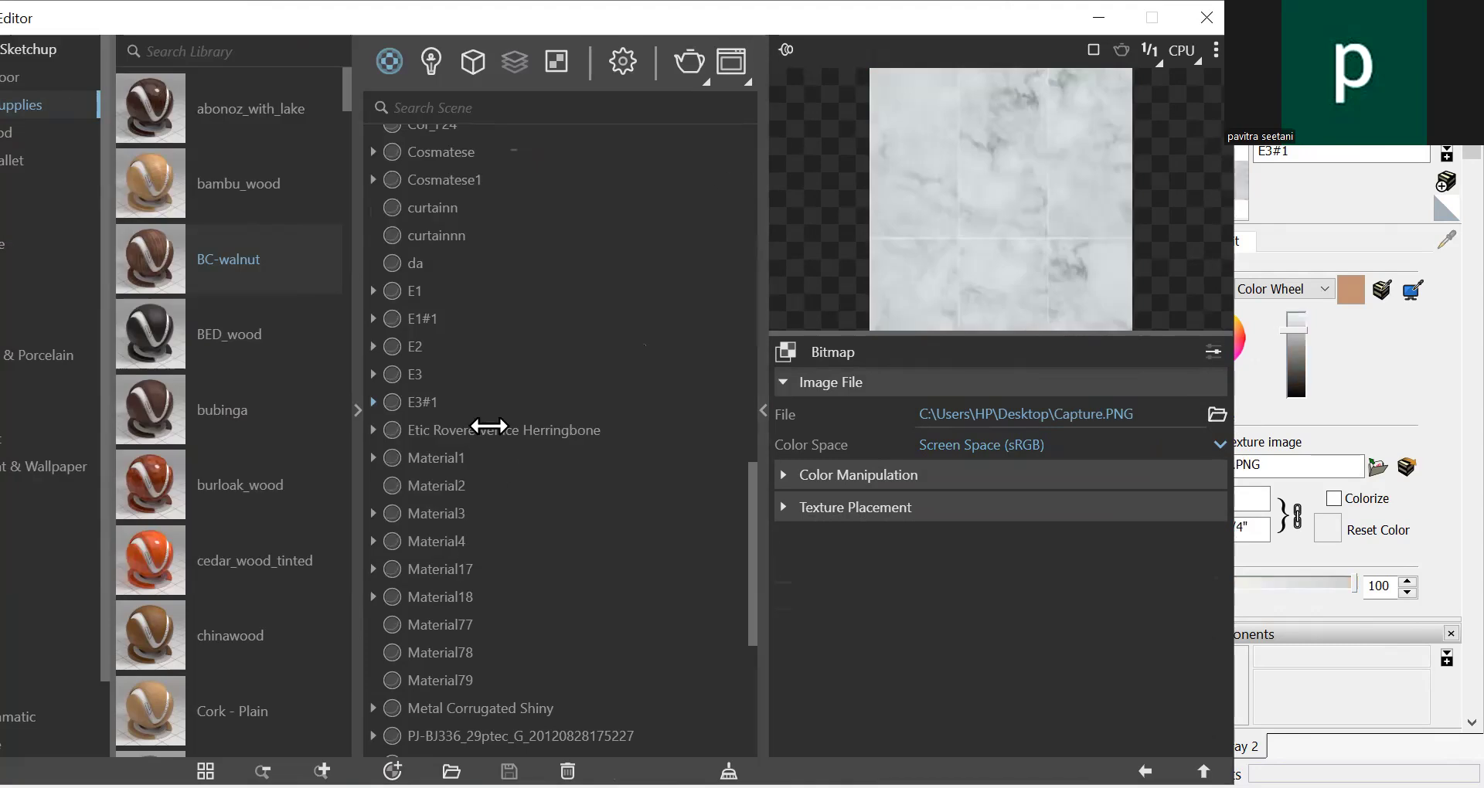
{"action": "left_click", "coordinate": [453, 401]}
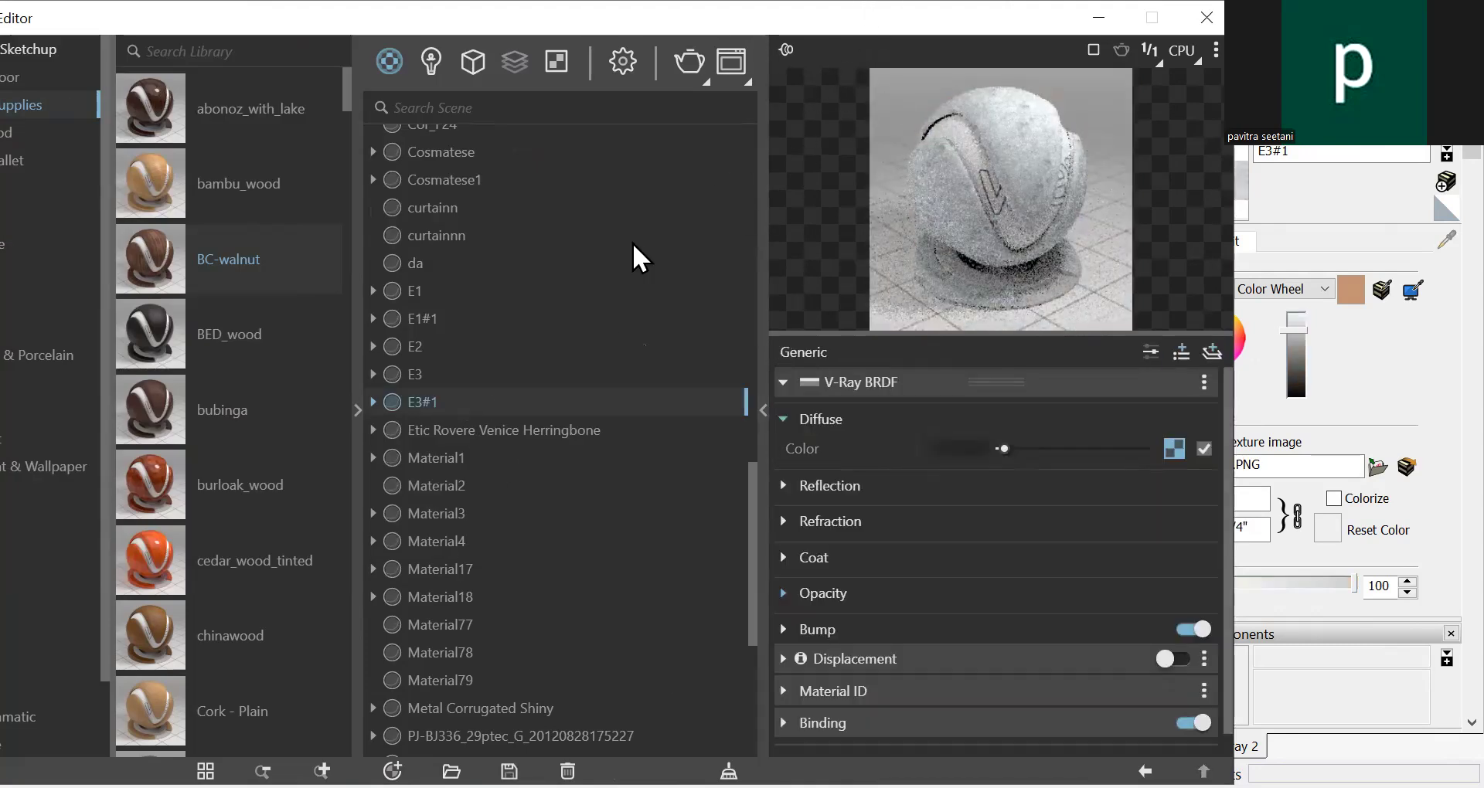
Uncover the model and paint the floor border around the dark planks with the marble material E3#1
{"action": "left_click_drag", "start_coordinate": [804, 17], "coordinate": [577, 654]}
{"action": "middle_click_drag", "start_coordinate": [599, 420], "coordinate": [695, 448]}
{"action": "scroll", "coordinate": [696, 442], "scroll_direction": "up", "scroll_amount": 2}
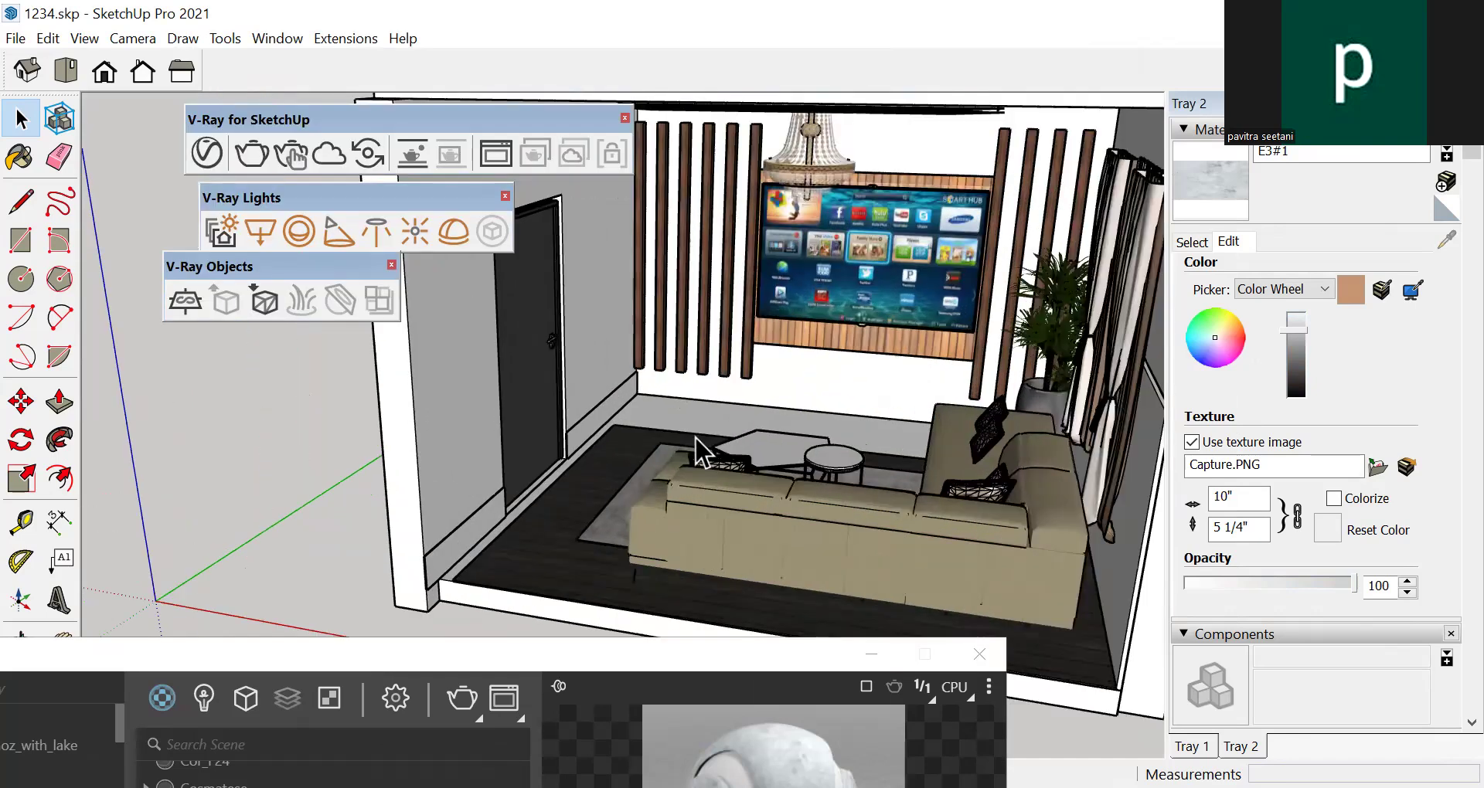
{"action": "scroll", "coordinate": [700, 448], "scroll_direction": "up", "scroll_amount": 5}
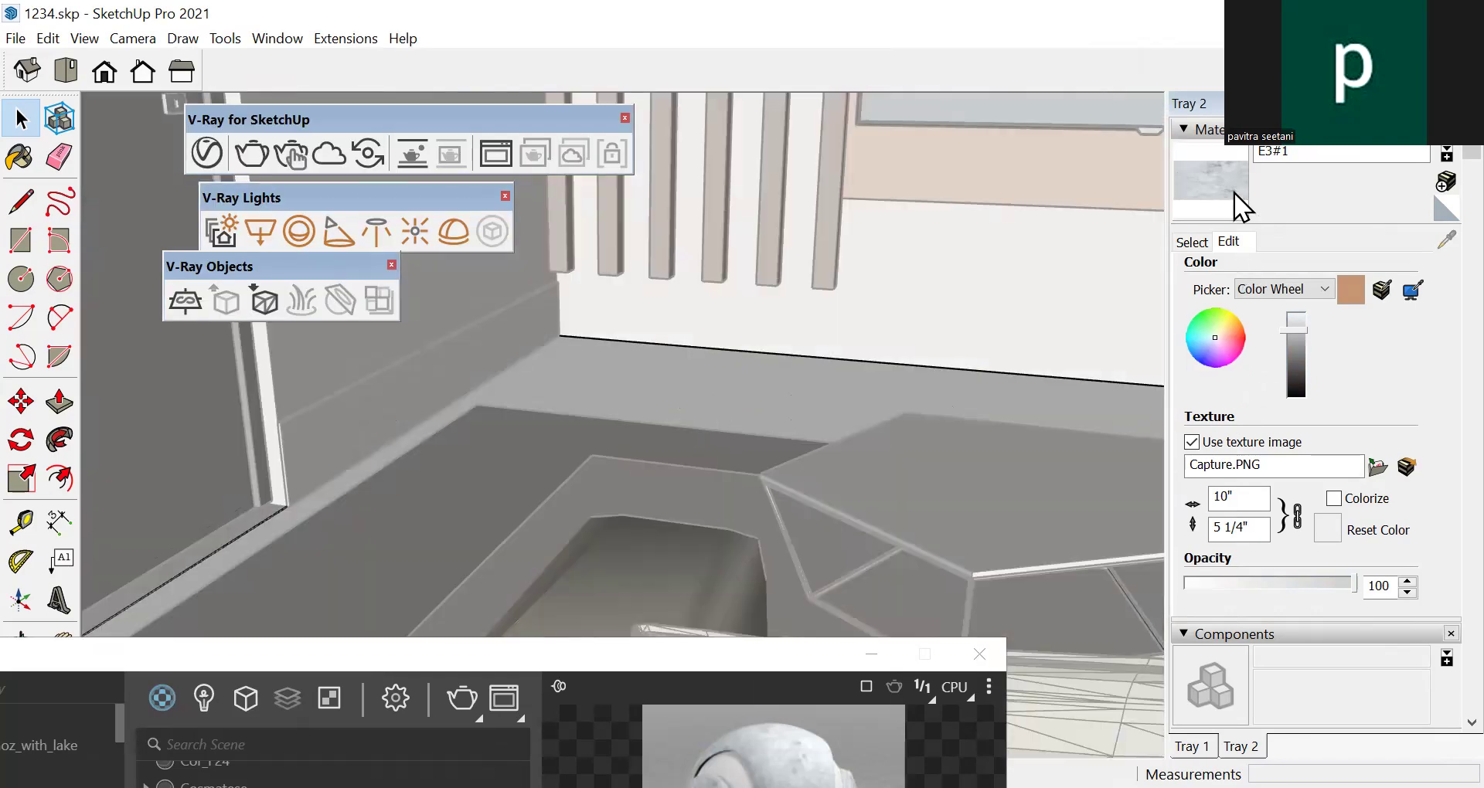
{"action": "left_click", "coordinate": [1233, 191]}
{"action": "scroll", "coordinate": [708, 348], "scroll_direction": "down", "scroll_amount": 6}
{"action": "key", "text": "space"}
{"action": "scroll", "coordinate": [618, 394], "scroll_direction": "down", "scroll_amount": 3}
{"action": "middle_click_drag", "start_coordinate": [610, 402], "coordinate": [618, 480]}
{"action": "scroll", "coordinate": [819, 360], "scroll_direction": "up", "scroll_amount": 6}
Try a 6' texture width for the marble on the floor border
{"action": "double_click", "coordinate": [1226, 502]}
{"action": "type", "text": "6'"}
{"action": "key", "text": "Return"}
{"action": "scroll", "coordinate": [773, 370], "scroll_direction": "down", "scroll_amount": 5}
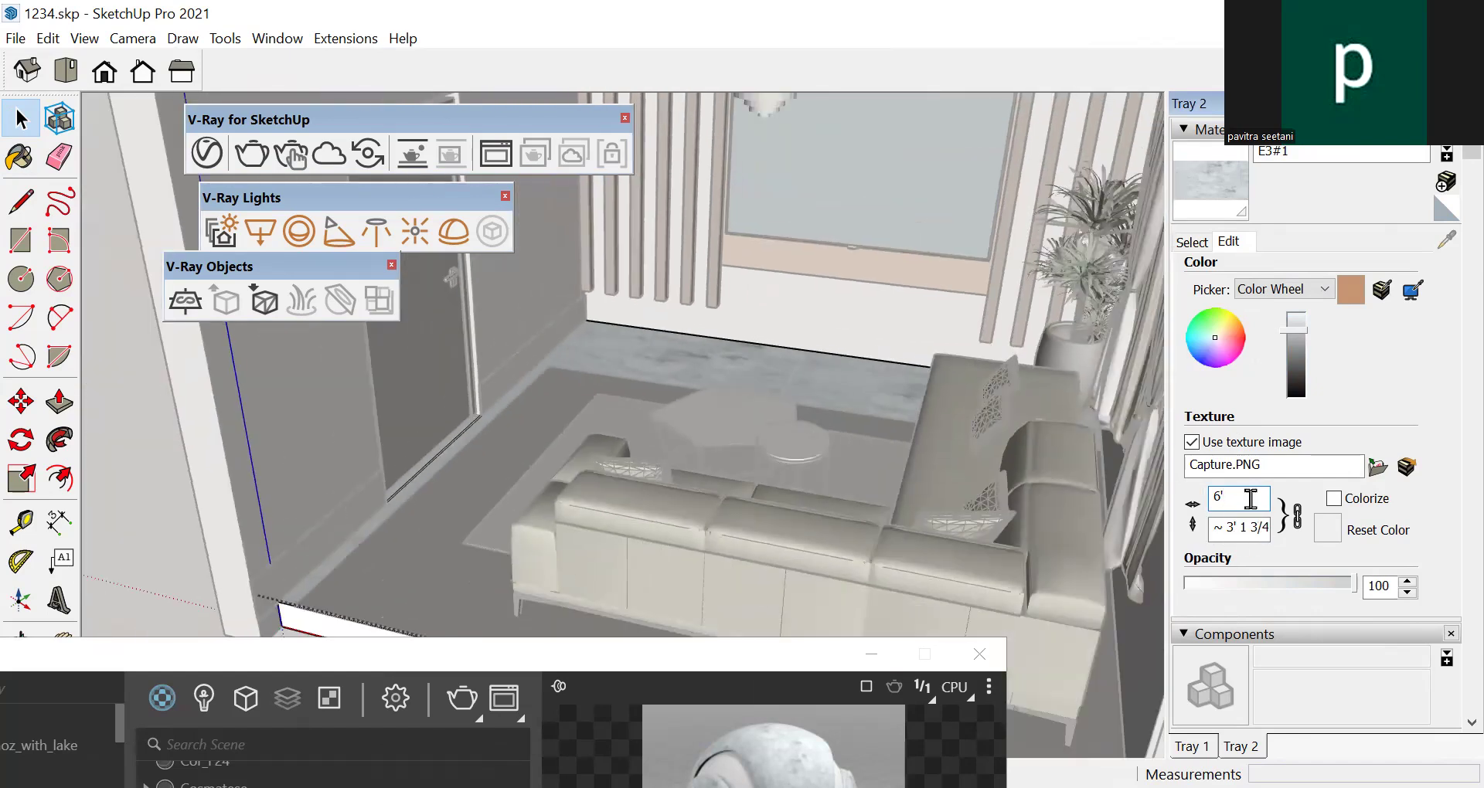
Set the floor marble's texture width to 4' and leave the open floor group
{"action": "type", "text": "4'"}
{"action": "key", "text": "Return"}
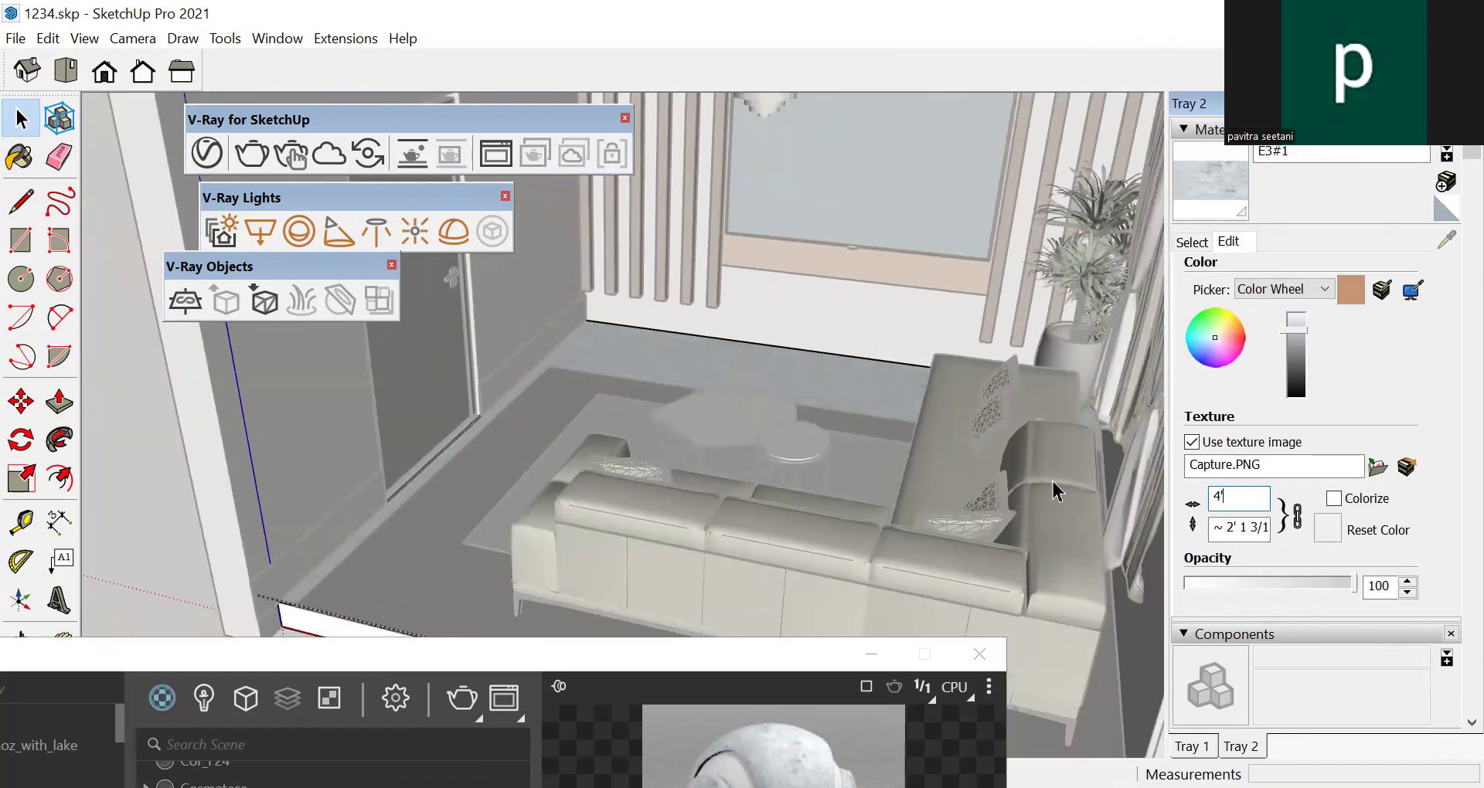
{"action": "scroll", "coordinate": [646, 360], "scroll_direction": "down", "scroll_amount": 5}
{"action": "scroll", "coordinate": [582, 499], "scroll_direction": "down", "scroll_amount": 2}
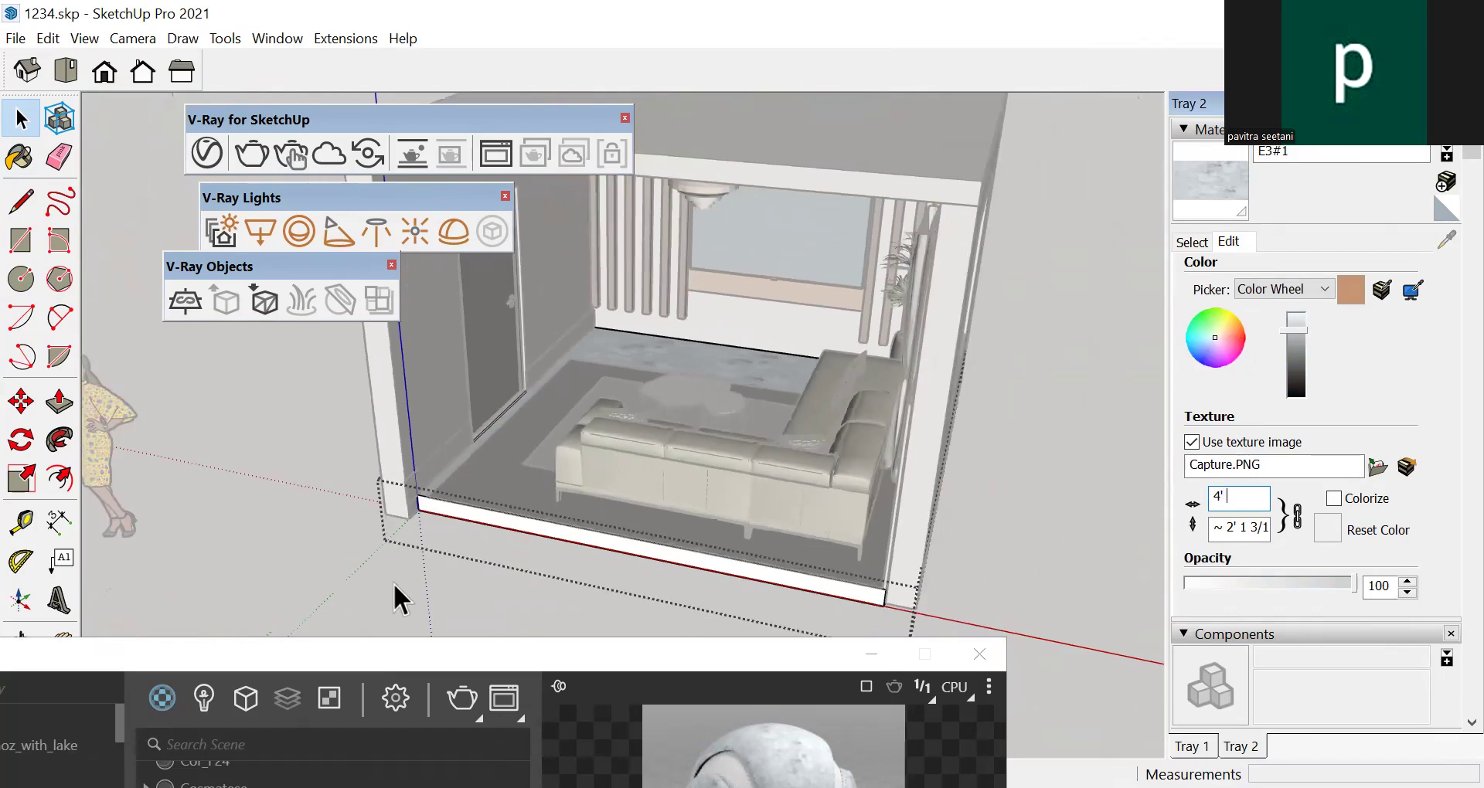
{"action": "left_click", "coordinate": [395, 585]}
Examine the marble tiling on the floor in front of the TV wall up close and from outside the room
{"action": "middle_click_drag", "start_coordinate": [624, 500], "coordinate": [647, 474]}
{"action": "scroll", "coordinate": [532, 289], "scroll_direction": "up", "scroll_amount": 3}
{"action": "middle_click_drag", "start_coordinate": [496, 433], "coordinate": [477, 496]}
{"action": "scroll", "coordinate": [520, 464], "scroll_direction": "up", "scroll_amount": 3}
{"action": "scroll", "coordinate": [664, 419], "scroll_direction": "up", "scroll_amount": 2}
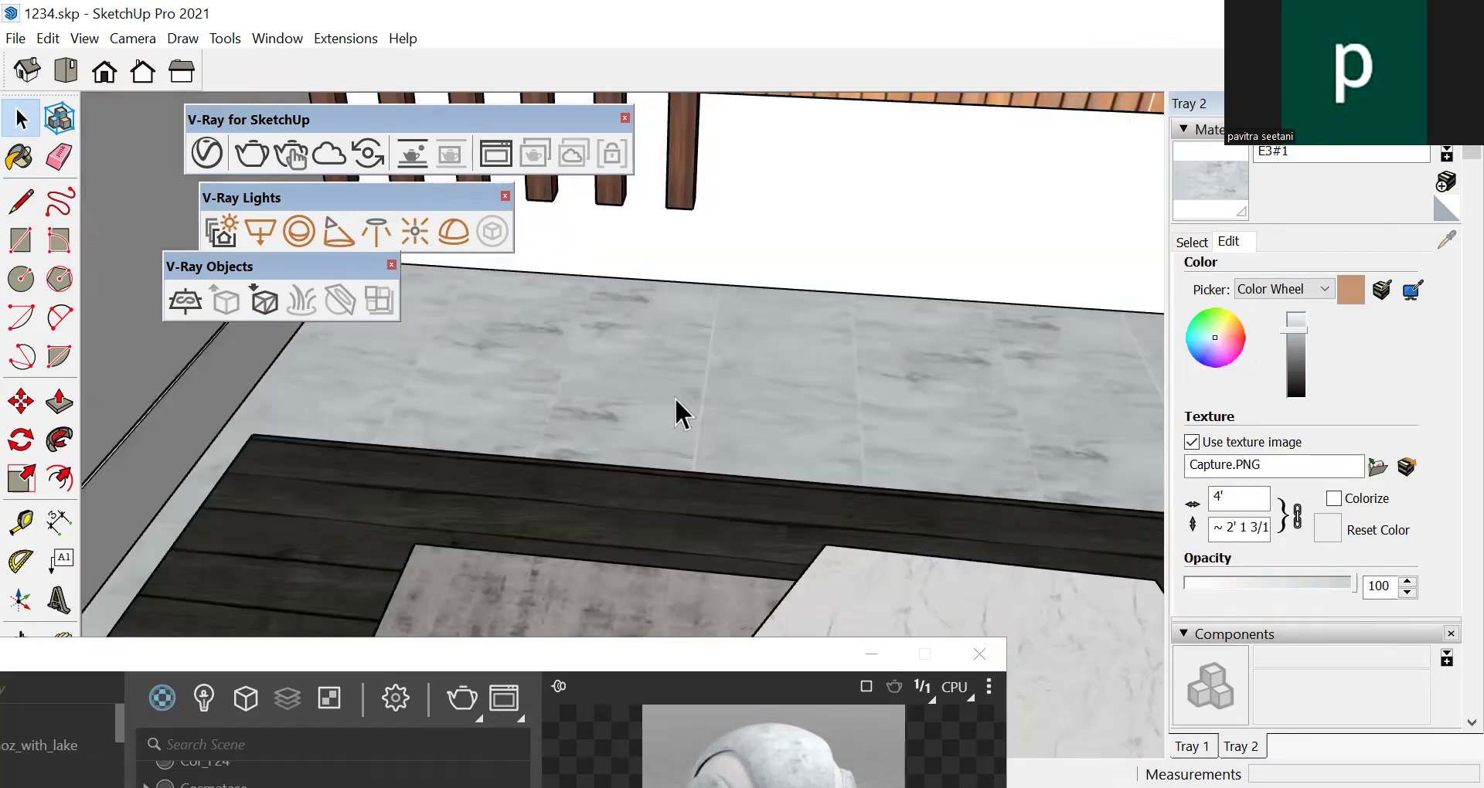
{"action": "scroll", "coordinate": [675, 420], "scroll_direction": "down", "scroll_amount": 5}
{"action": "middle_click_drag", "start_coordinate": [748, 512], "coordinate": [779, 311]}
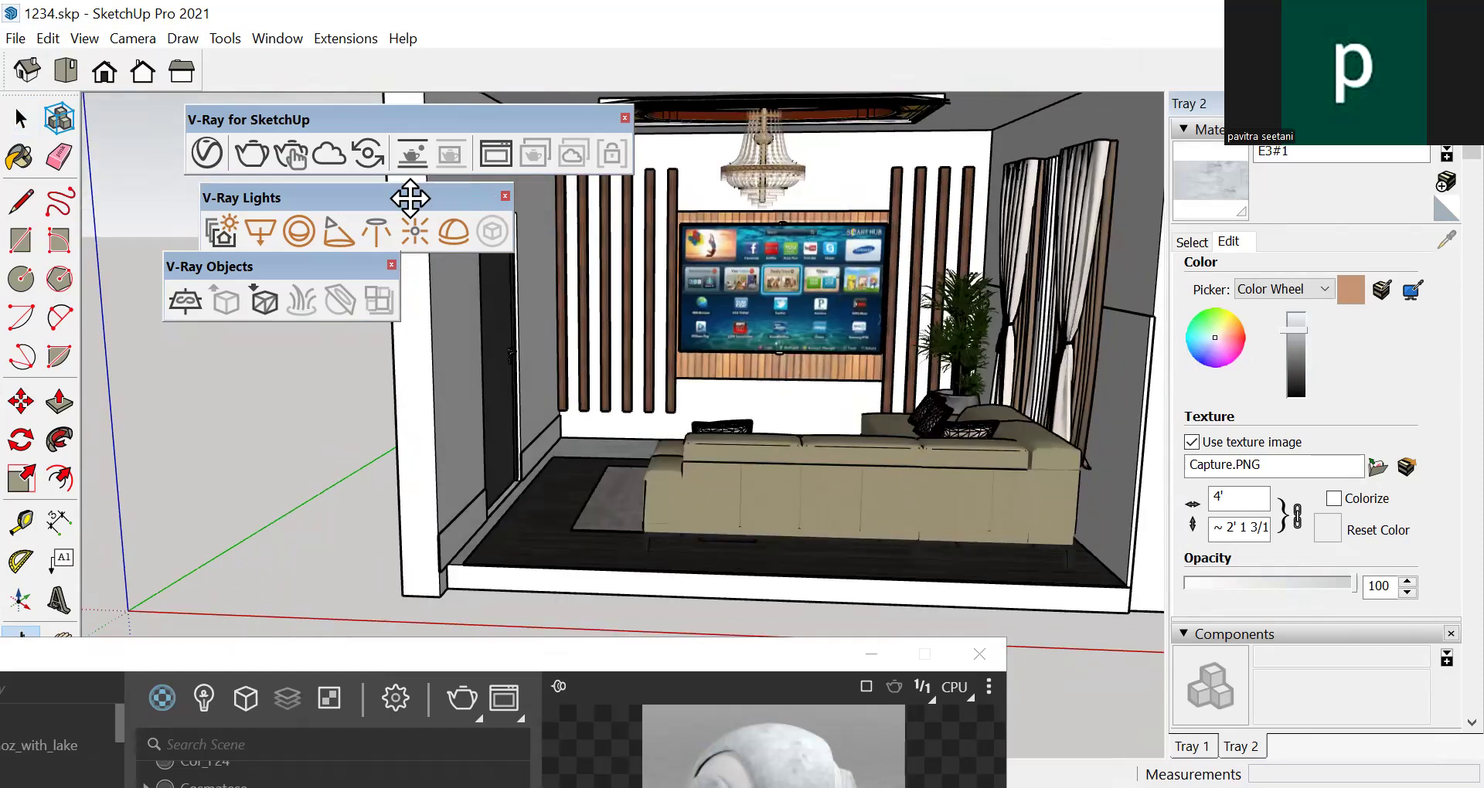
Move the V-Ray toolbars away from the room and view the whole interior
{"action": "left_click_drag", "start_coordinate": [410, 198], "coordinate": [317, 204]}
{"action": "scroll", "coordinate": [716, 447], "scroll_direction": "down", "scroll_amount": 3}
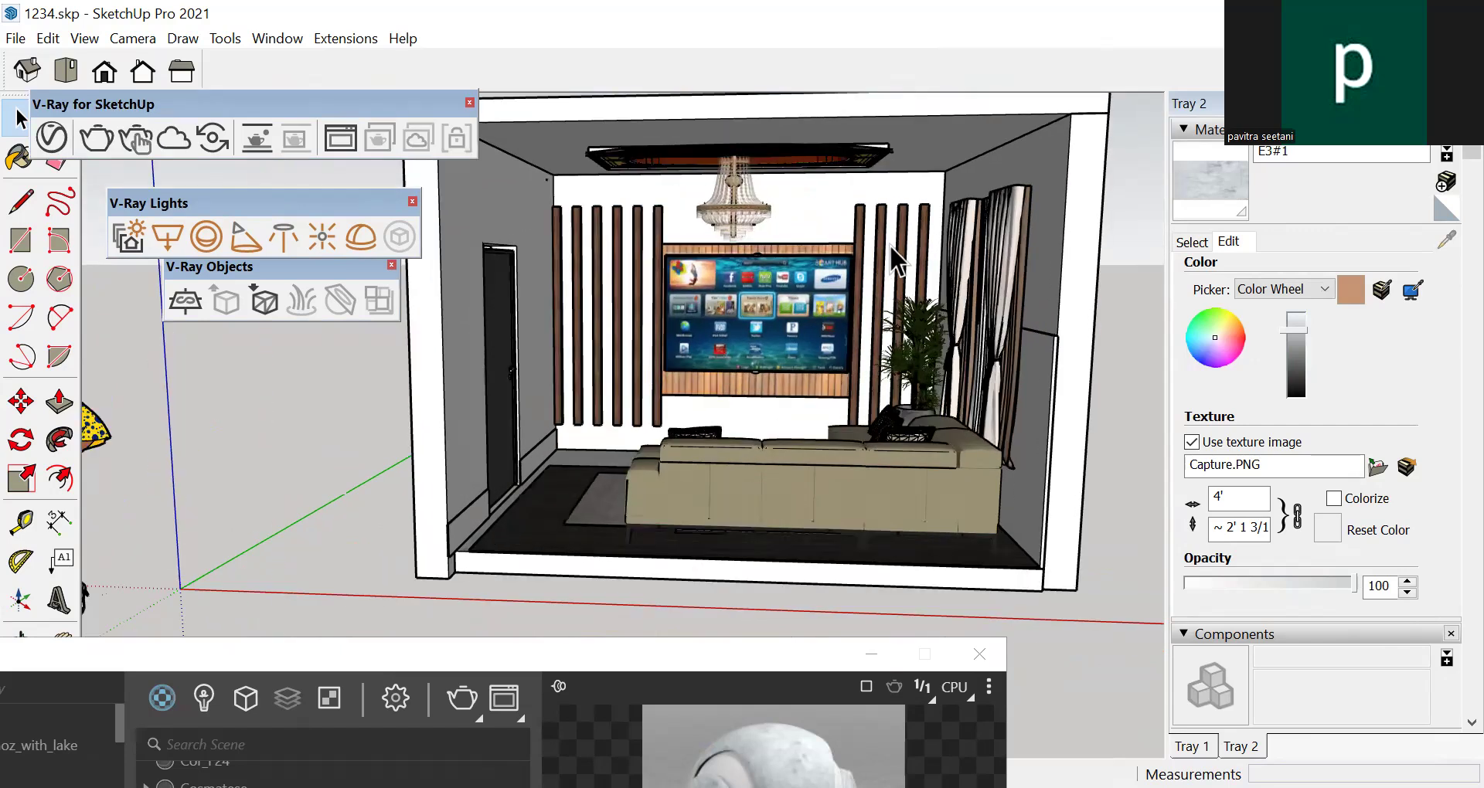
{"action": "scroll", "coordinate": [888, 244], "scroll_direction": "up", "scroll_amount": 2}
{"action": "scroll", "coordinate": [850, 315], "scroll_direction": "down", "scroll_amount": 4}
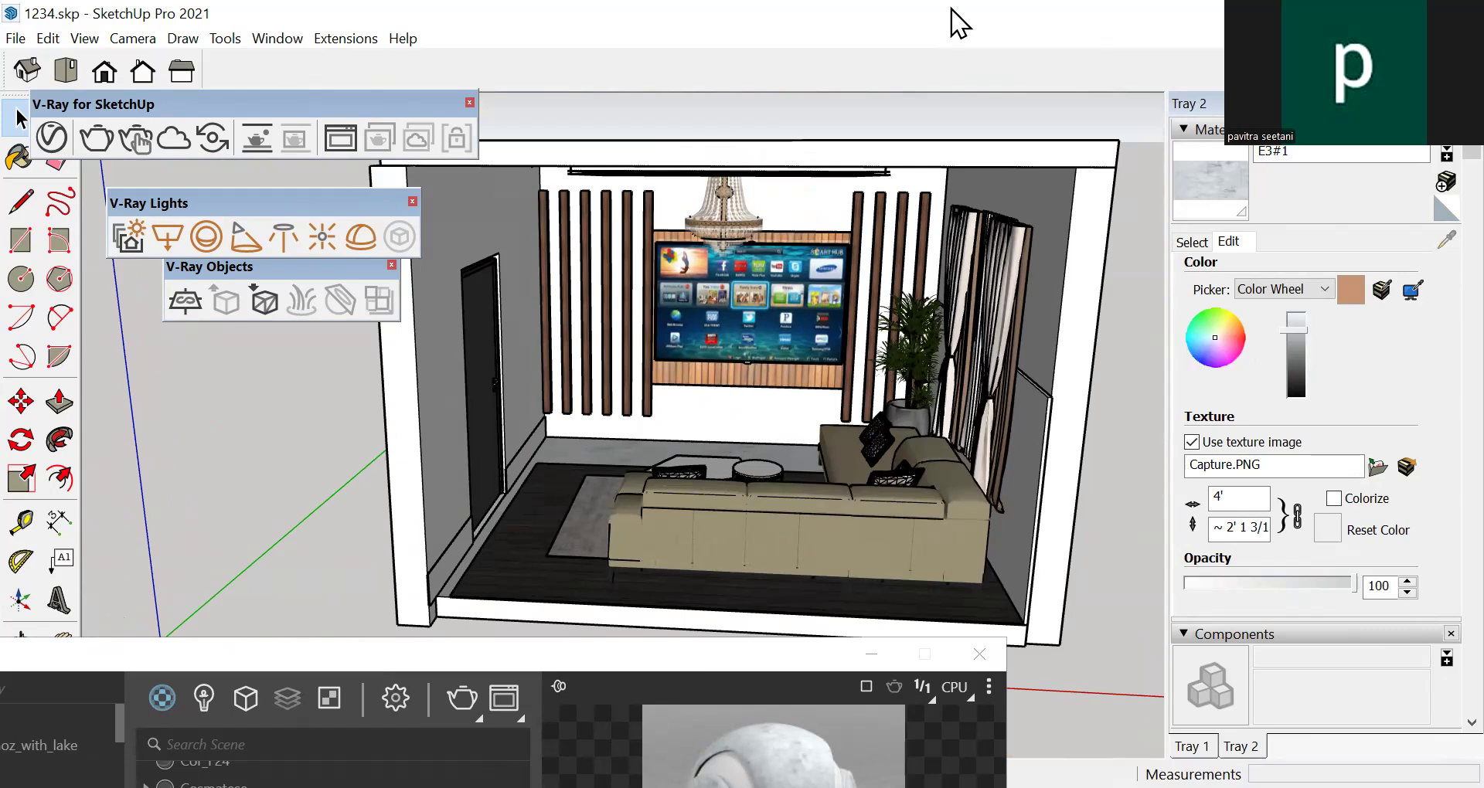
Bring back the V-Ray Asset Editor and add Marble_Tile_31 from the 011 Tiles library to the scene
{"action": "left_click_drag", "start_coordinate": [617, 645], "coordinate": [951, 9]}
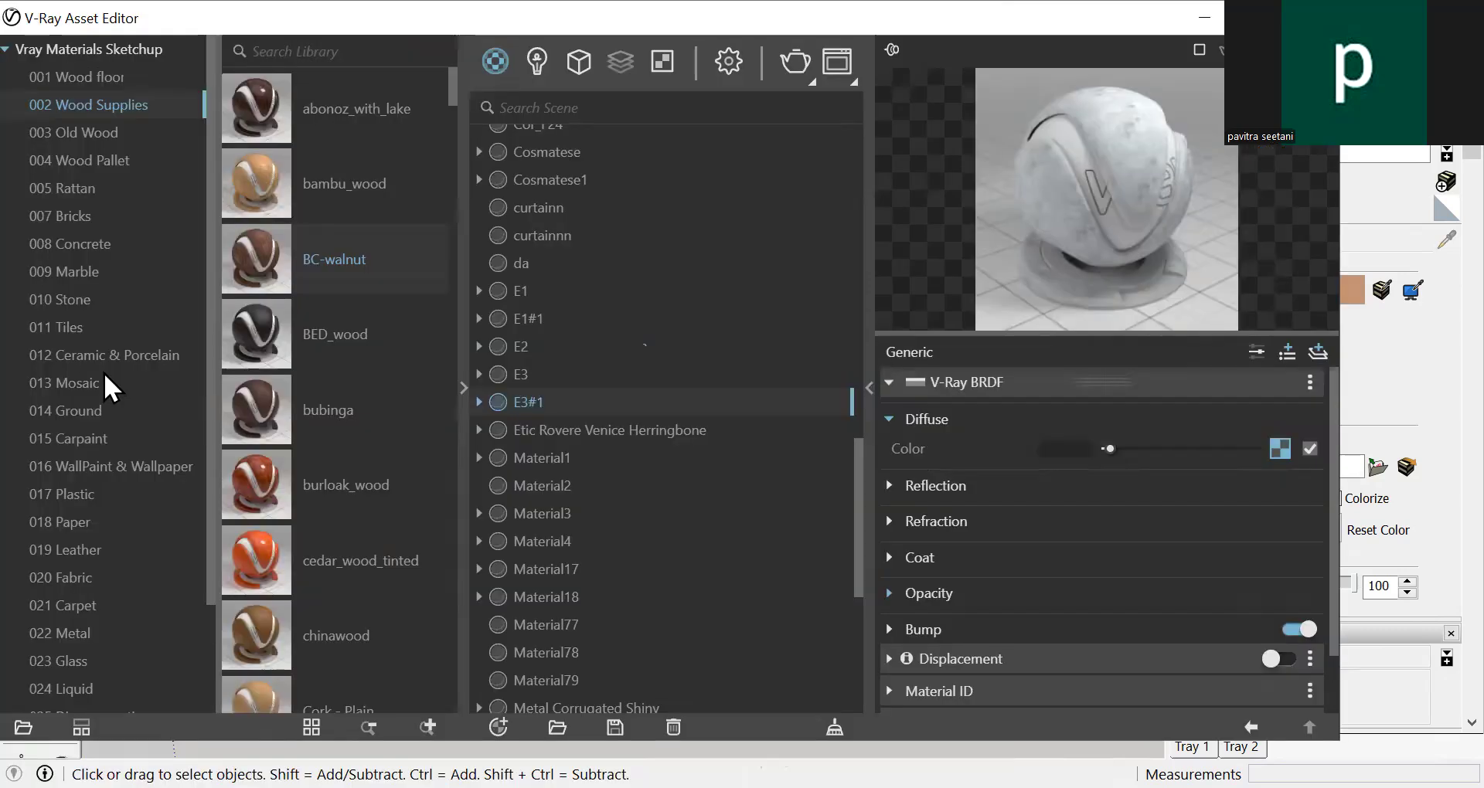
{"action": "left_click", "coordinate": [93, 329]}
{"action": "scroll", "coordinate": [266, 325], "scroll_direction": "down", "scroll_amount": 5}
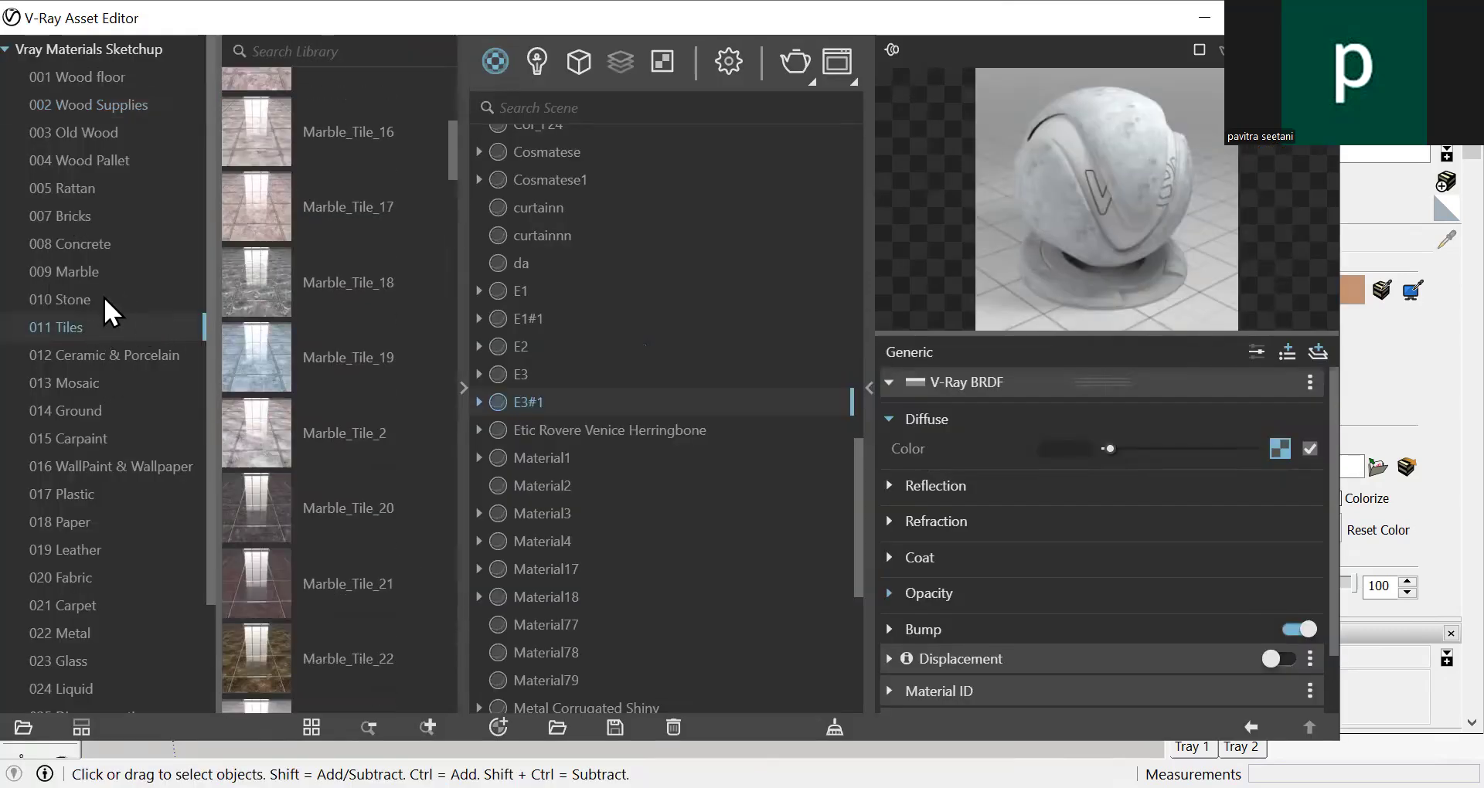
{"action": "scroll", "coordinate": [332, 569], "scroll_direction": "down", "scroll_amount": 6}
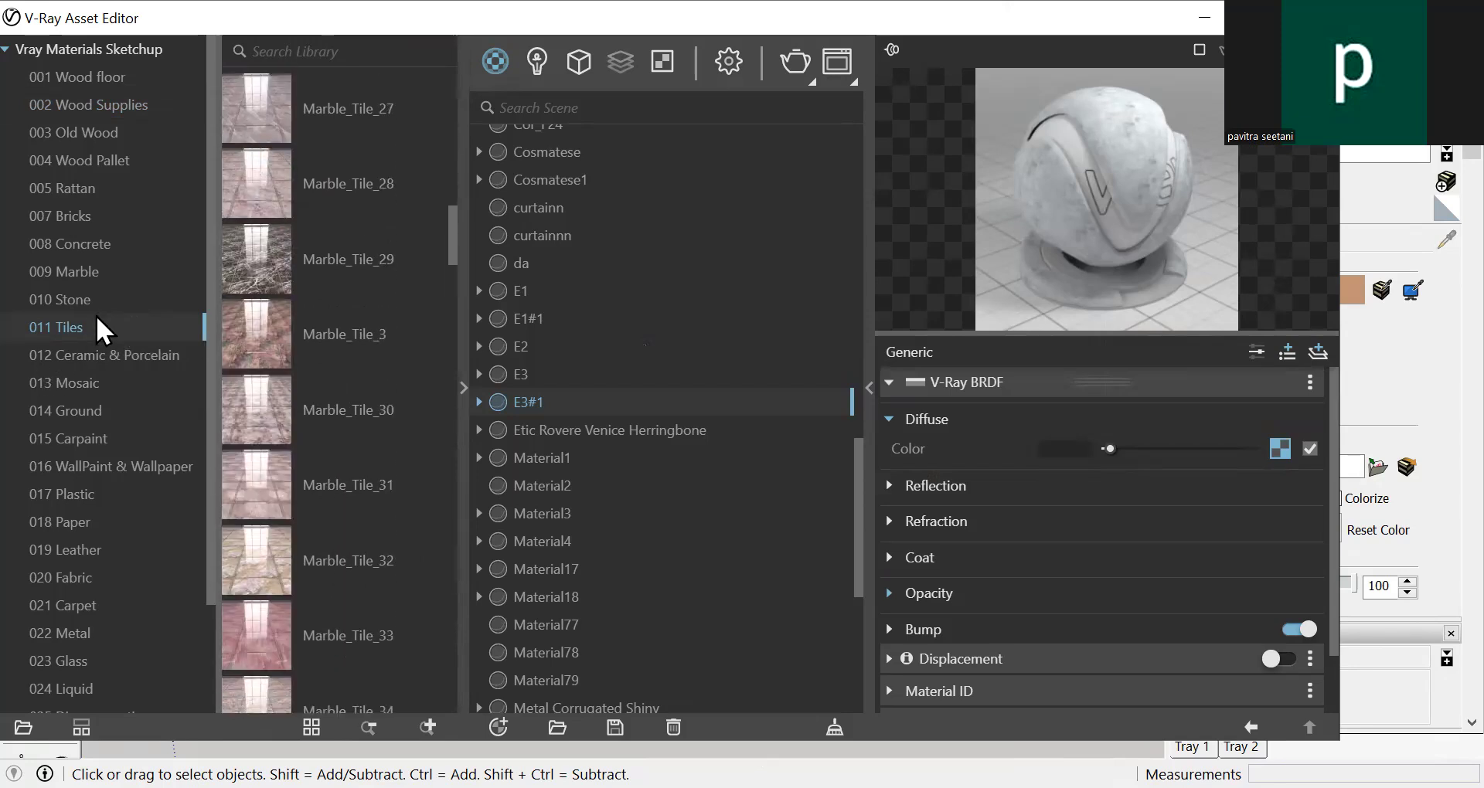
{"action": "right_click", "coordinate": [338, 491]}
{"action": "left_click", "coordinate": [415, 503]}
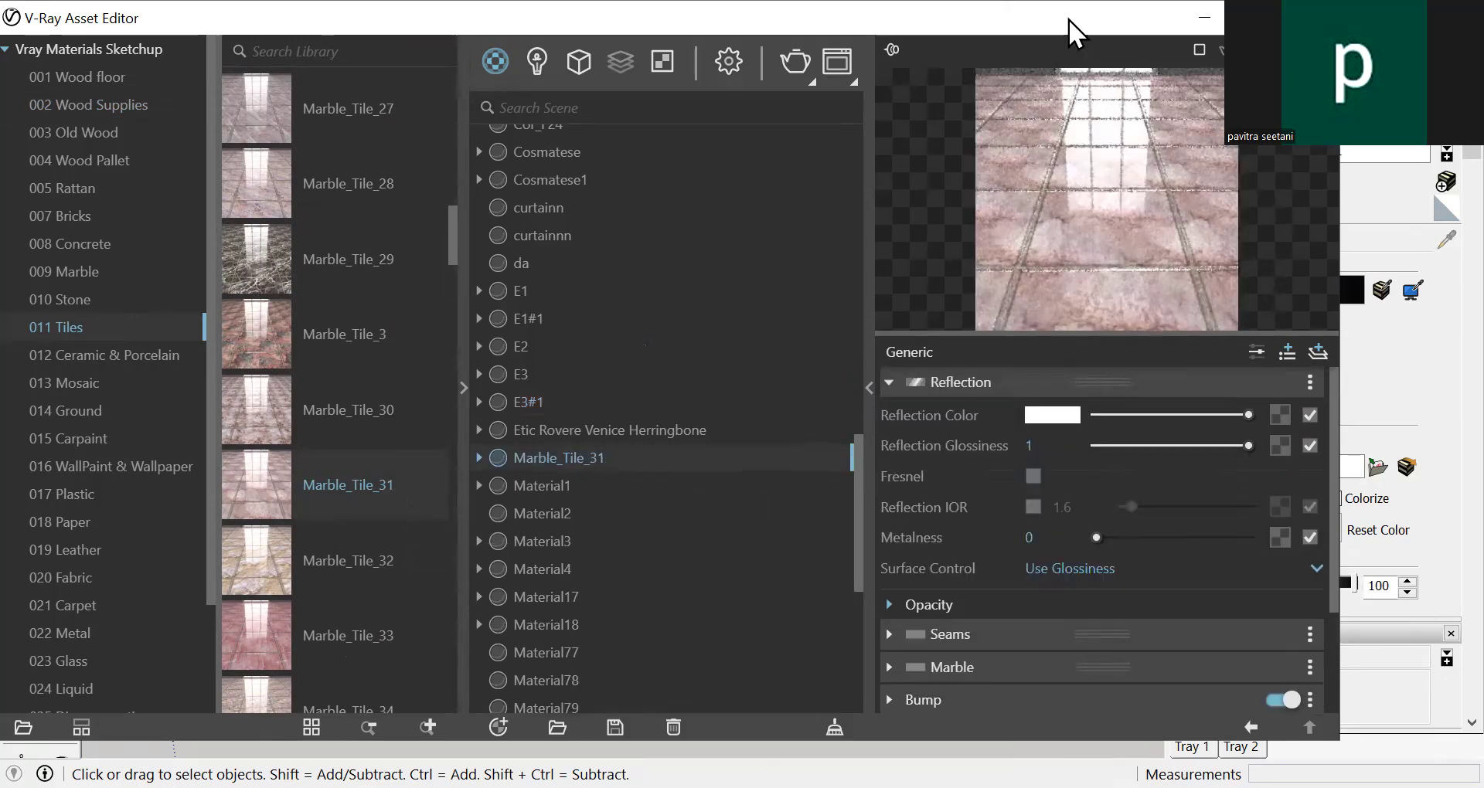
{"action": "mouse_move", "coordinate": [1068, 18]}
{"action": "left_mouse_down"}
{"action": "mouse_move", "coordinate": [1169, 42]}
{"action": "mouse_move", "coordinate": [1160, 28]}
{"action": "left_mouse_up"}
{"action": "mouse_move", "coordinate": [999, 17]}
{"action": "left_mouse_down"}
{"action": "mouse_move", "coordinate": [590, 46]}
{"action": "mouse_move", "coordinate": [1044, 32]}
{"action": "left_mouse_up"}
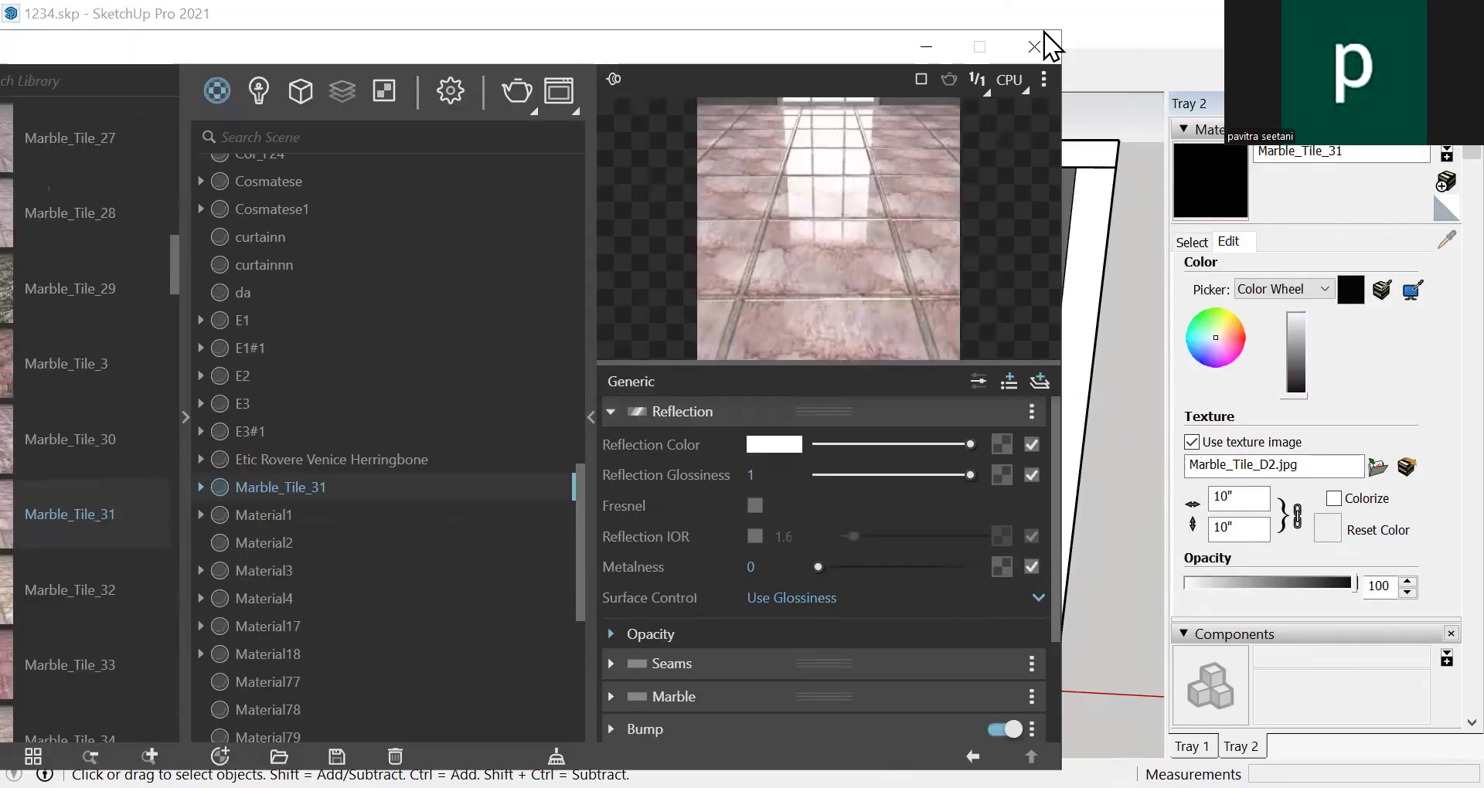
Browse the tile, stone and marble libraries and add Marble_37 from 009 Marble to the scene
{"action": "scroll", "coordinate": [528, 409], "scroll_direction": "down", "scroll_amount": 3}
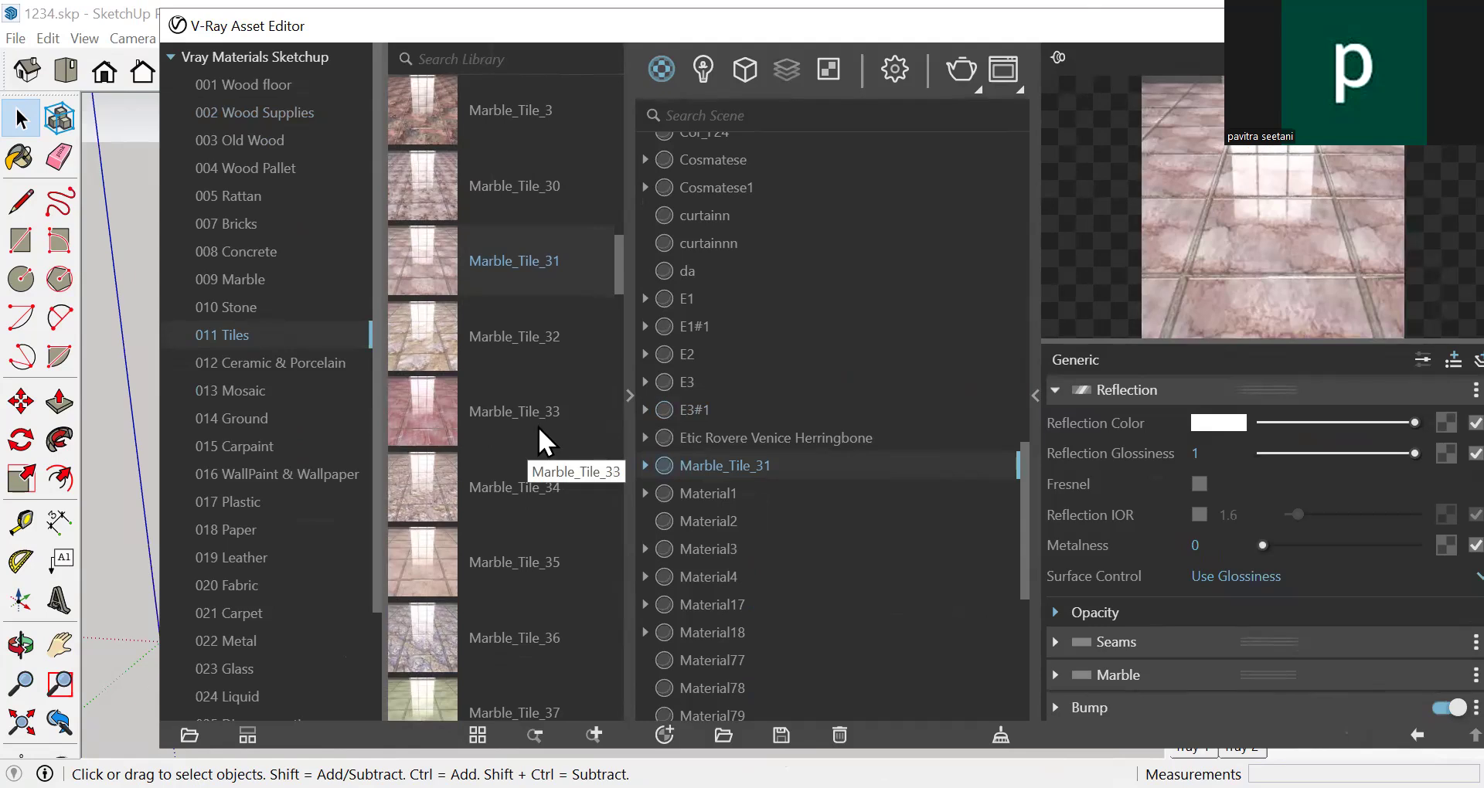
{"action": "left_click", "coordinate": [254, 309]}
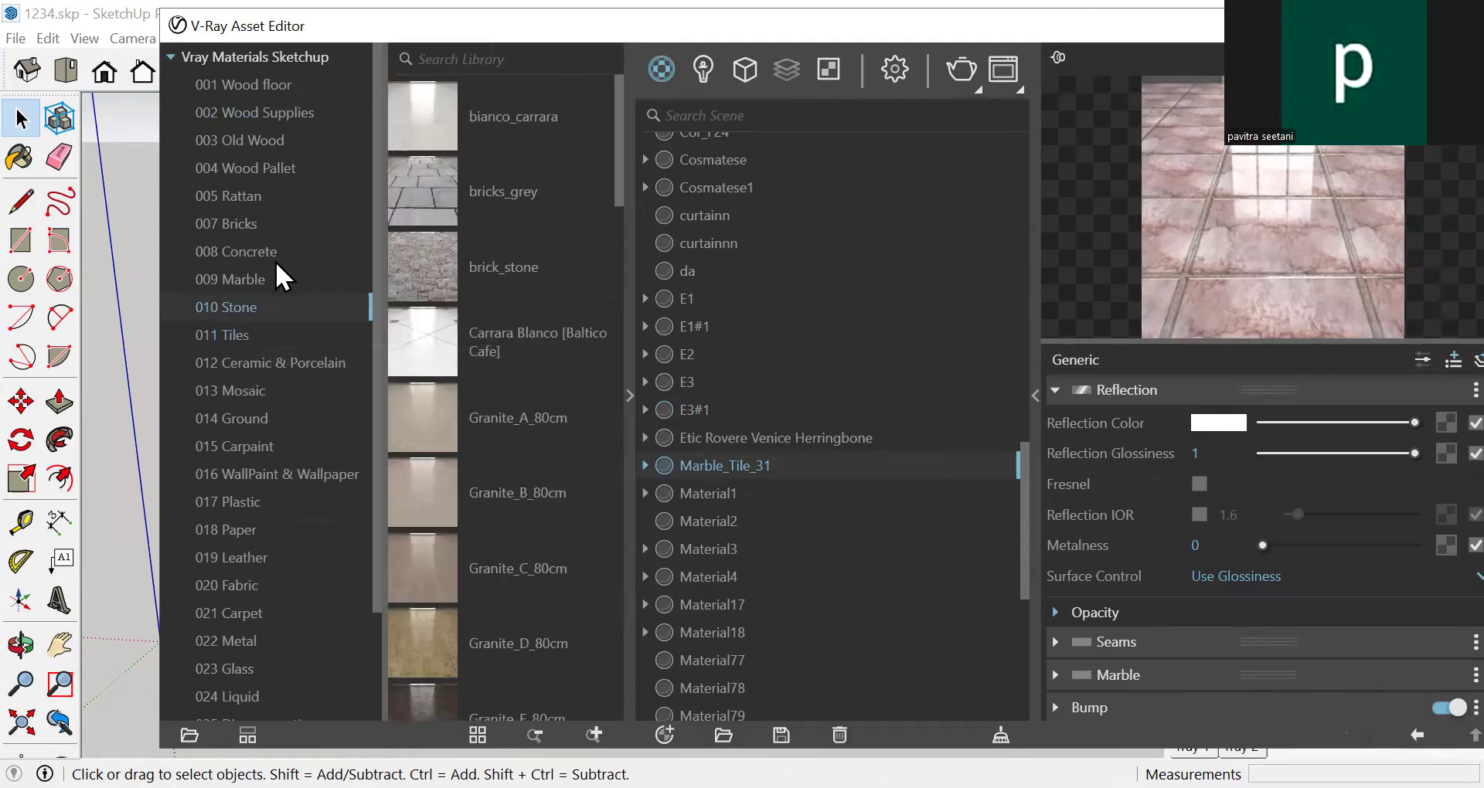
{"action": "left_click", "coordinate": [268, 278]}
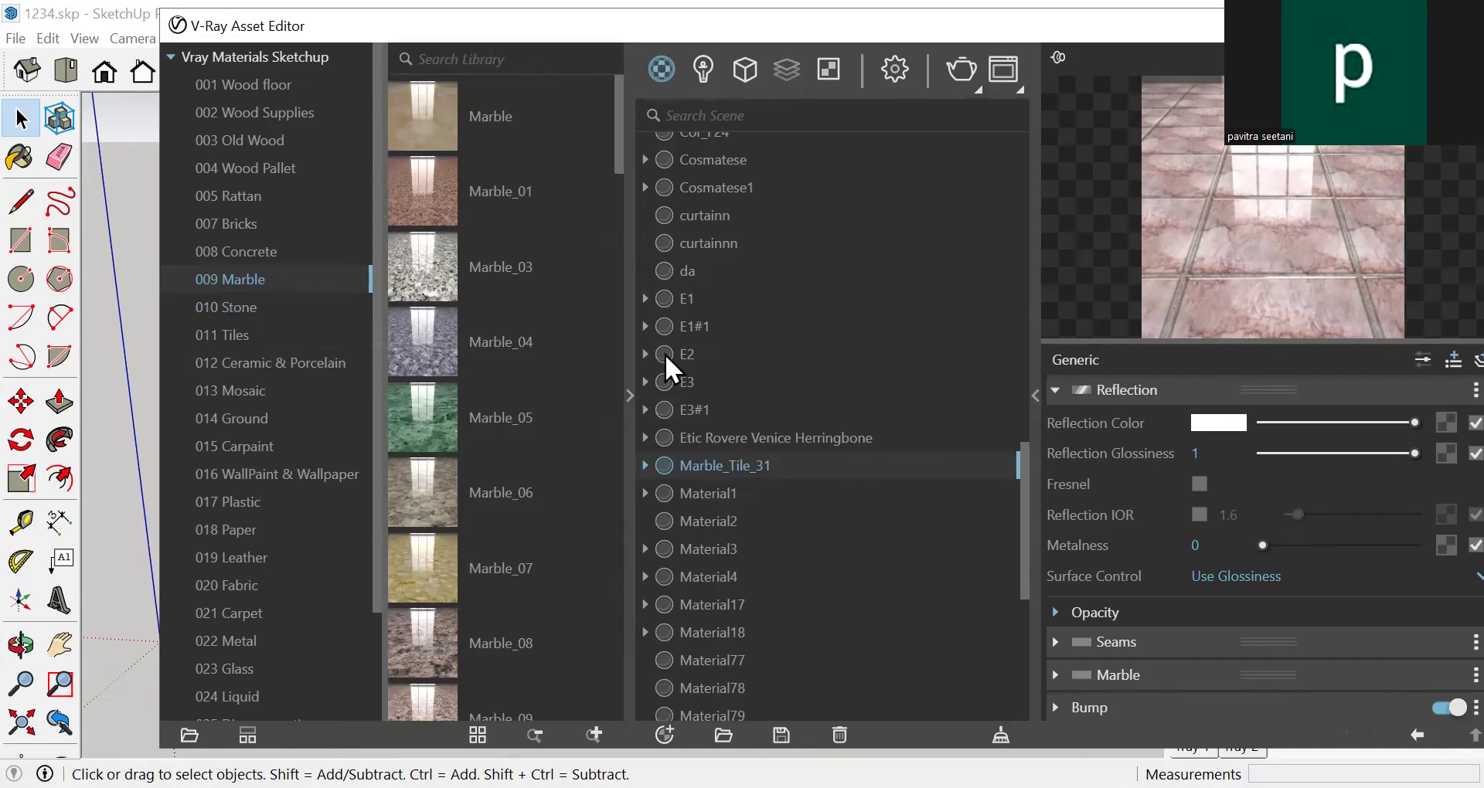
{"action": "scroll", "coordinate": [502, 475], "scroll_direction": "down", "scroll_amount": 10}
{"action": "scroll", "coordinate": [523, 563], "scroll_direction": "down", "scroll_amount": 10}
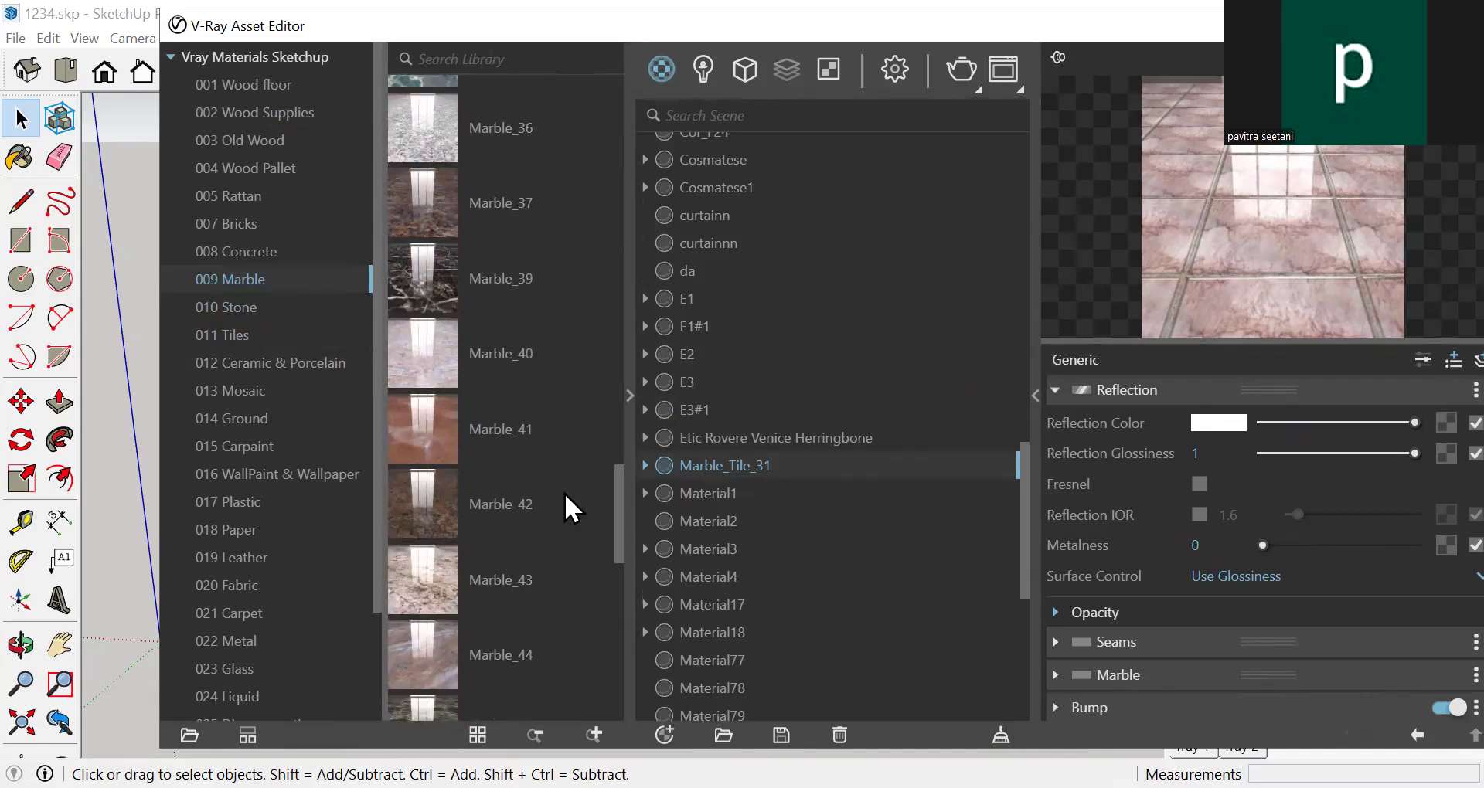
{"action": "right_click", "coordinate": [516, 199]}
{"action": "left_click", "coordinate": [557, 215]}
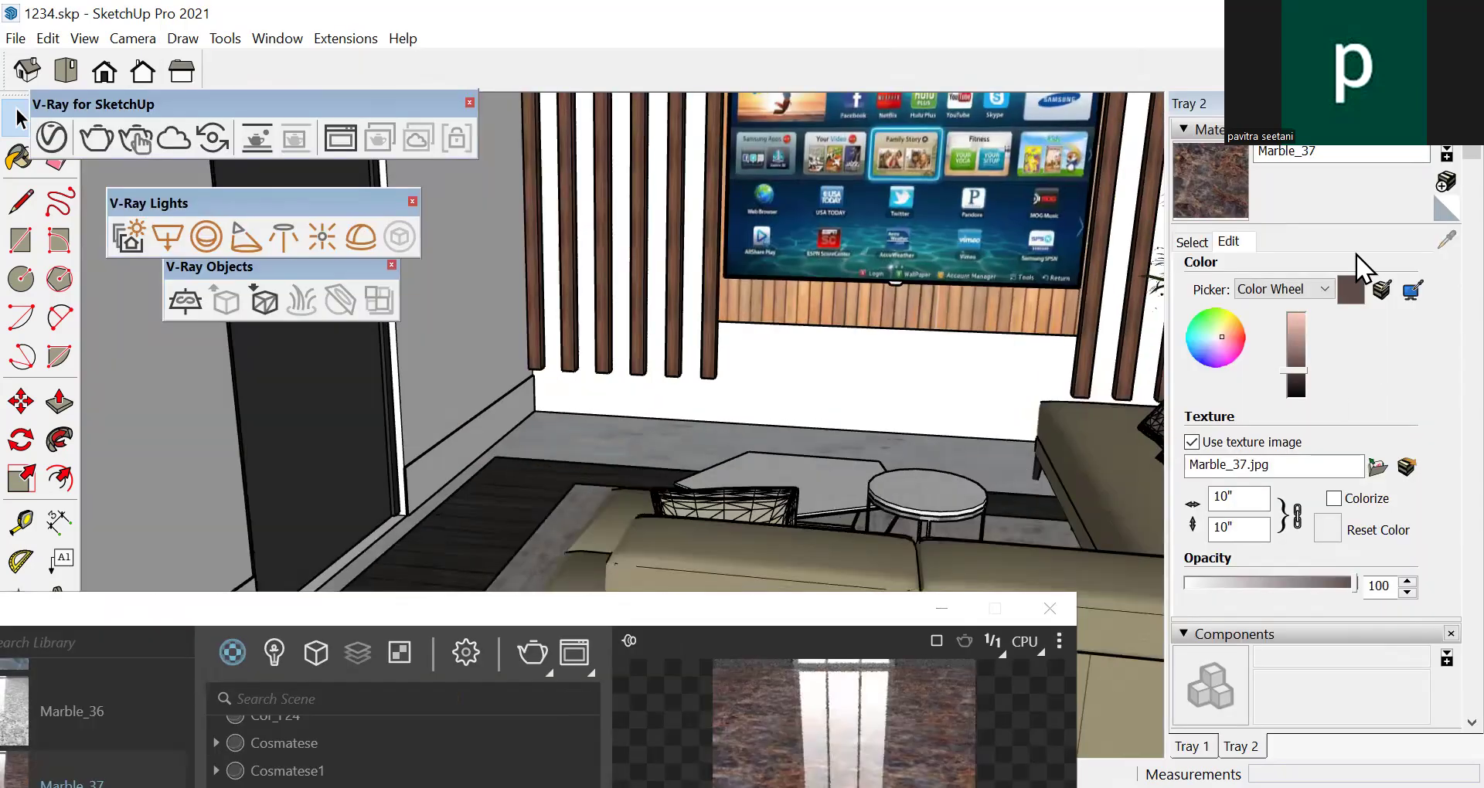
Paint the skirting between the door and the TV wall with Marble_37
{"action": "key", "text": "b"}
{"action": "scroll", "coordinate": [452, 433], "scroll_direction": "up", "scroll_amount": 3}
{"action": "left_click", "coordinate": [571, 425]}
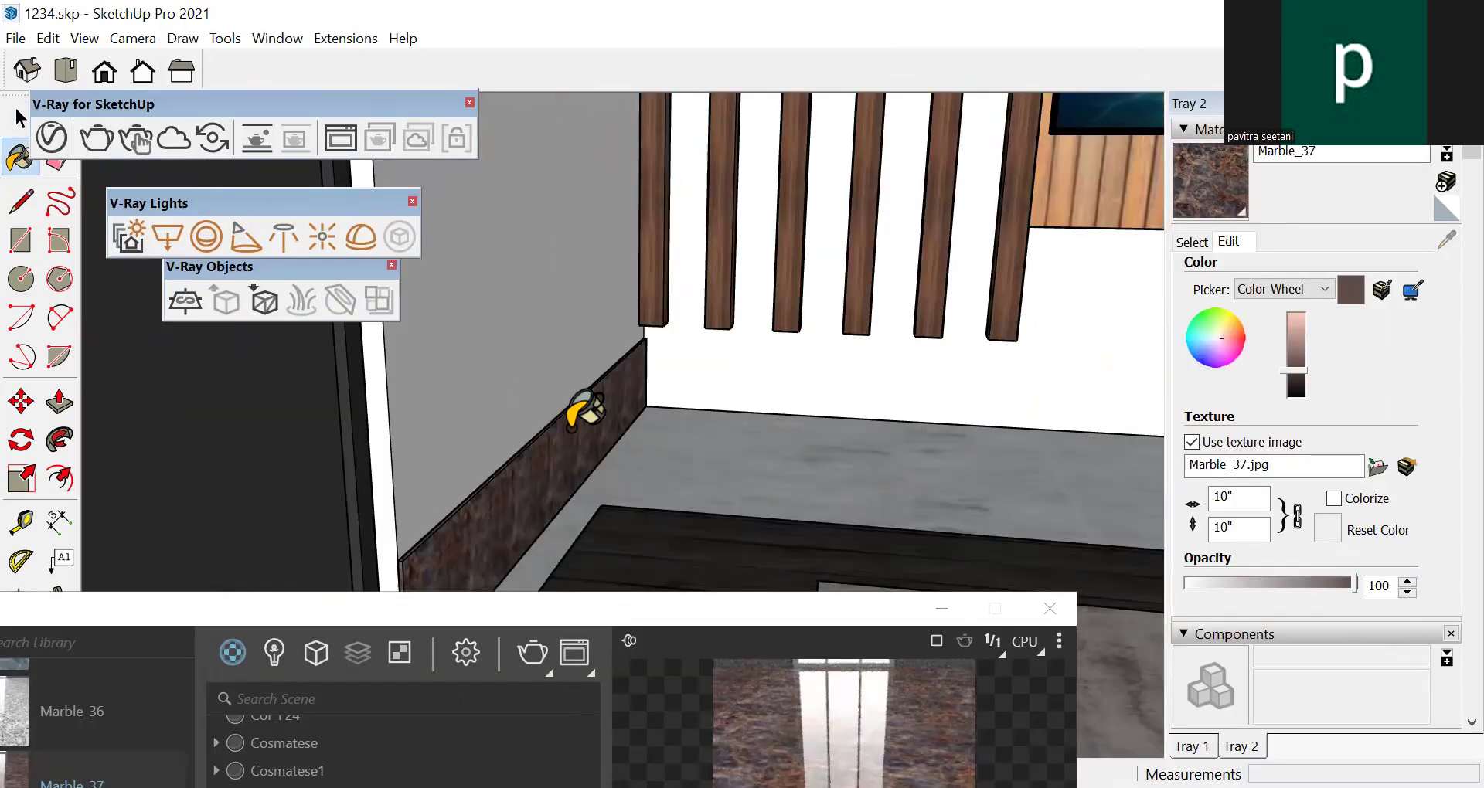
Paint the remaining piece of skirting on the near side of the door with Marble_37
{"action": "scroll", "coordinate": [525, 370], "scroll_direction": "down", "scroll_amount": 3}
{"action": "scroll", "coordinate": [414, 383], "scroll_direction": "down", "scroll_amount": 3}
{"action": "scroll", "coordinate": [340, 518], "scroll_direction": "down", "scroll_amount": 2}
{"action": "left_click", "coordinate": [341, 488]}
{"action": "scroll", "coordinate": [340, 479], "scroll_direction": "down", "scroll_amount": 2}
{"action": "scroll", "coordinate": [629, 530], "scroll_direction": "down", "scroll_amount": 3}
Paint the low wall panelling along the curtain wall with Marble_37
{"action": "middle_click_drag", "start_coordinate": [629, 531], "coordinate": [1043, 466]}
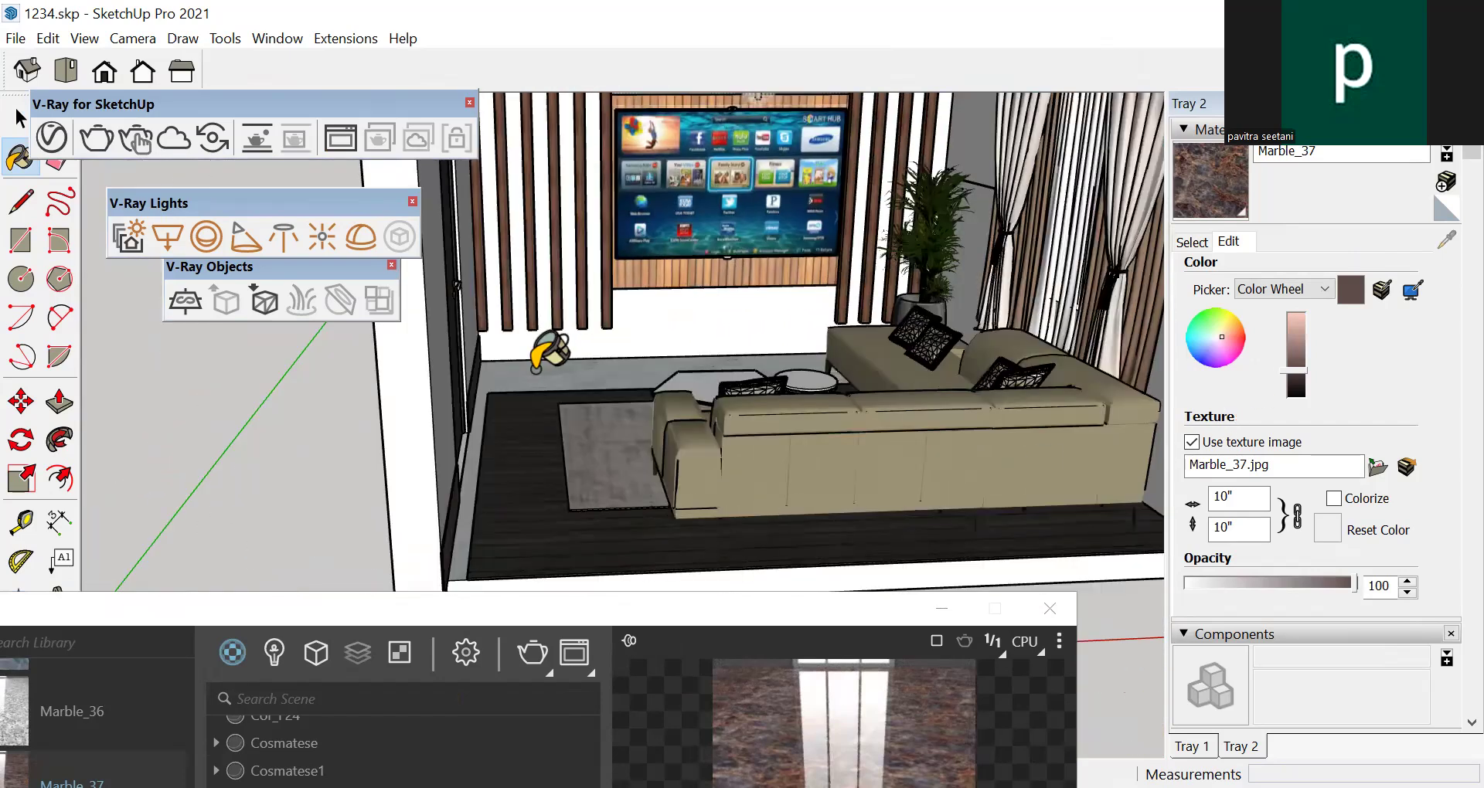
{"action": "scroll", "coordinate": [546, 345], "scroll_direction": "up", "scroll_amount": 2}
{"action": "scroll", "coordinate": [982, 386], "scroll_direction": "down", "scroll_amount": 3}
{"action": "scroll", "coordinate": [954, 295], "scroll_direction": "up", "scroll_amount": 2}
{"action": "left_click", "coordinate": [976, 351]}
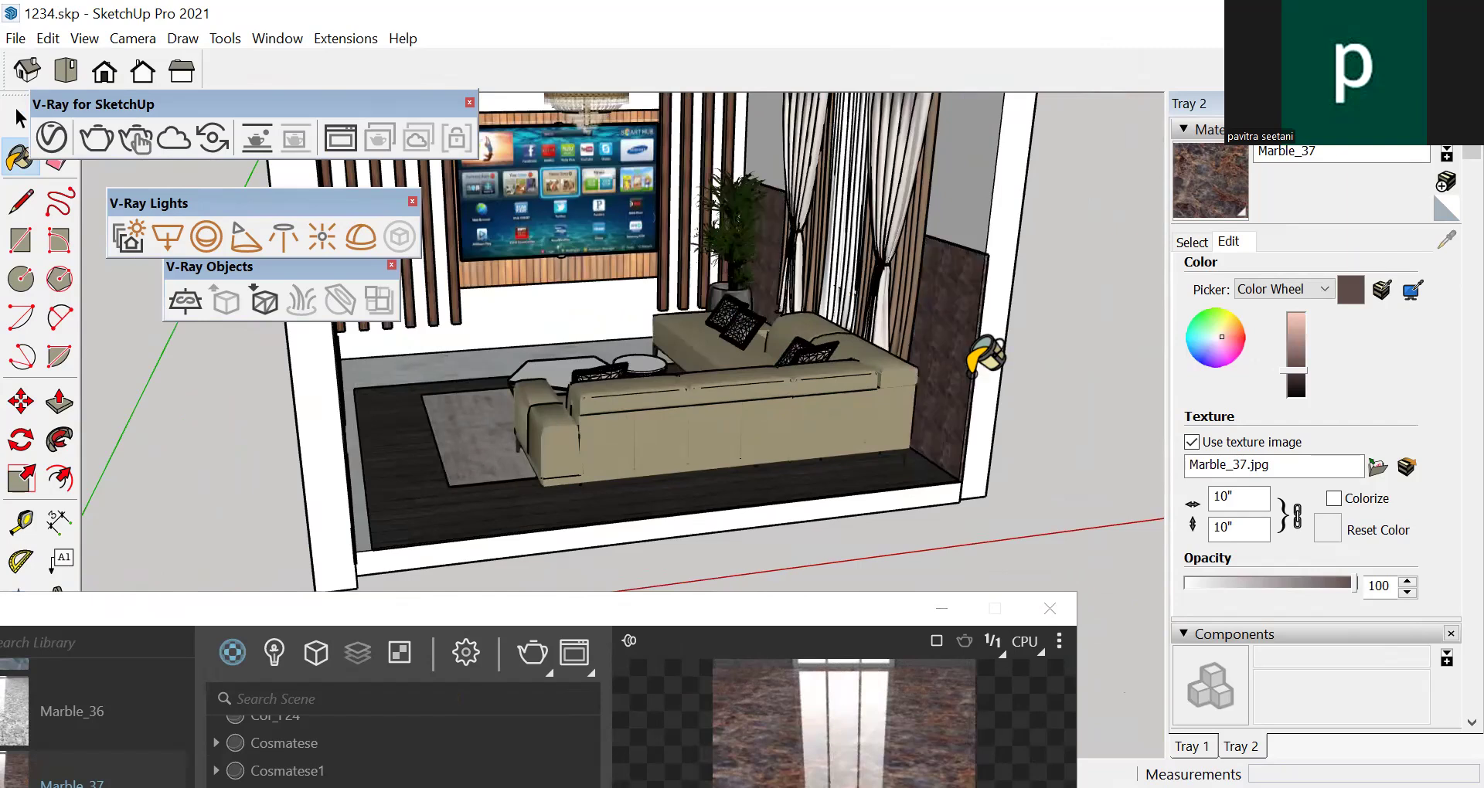
Set the Marble_37 texture size to 5' and check it on the curtain wall's panelling
{"action": "scroll", "coordinate": [891, 379], "scroll_direction": "up", "scroll_amount": 1}
{"action": "scroll", "coordinate": [917, 335], "scroll_direction": "up", "scroll_amount": 3}
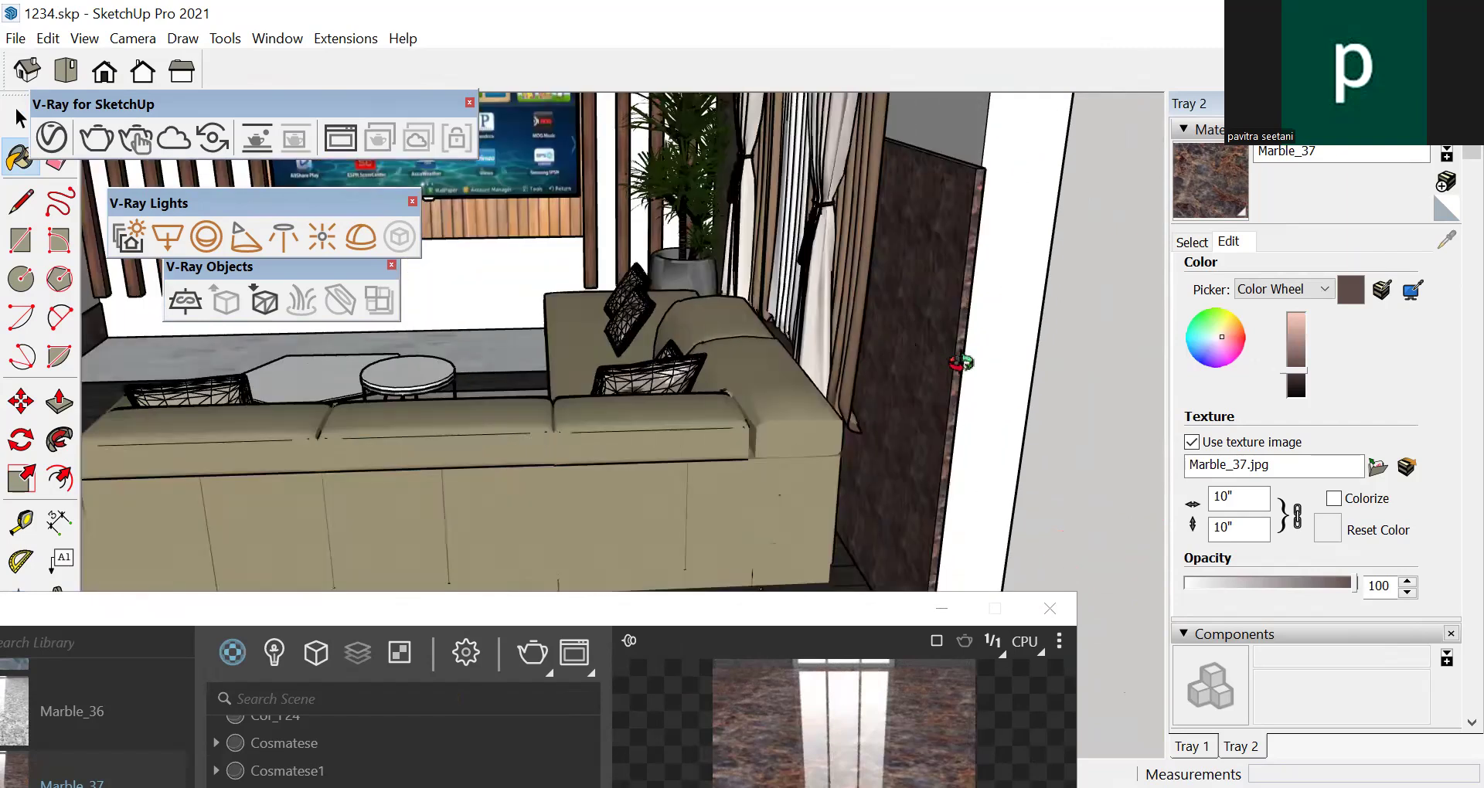
{"action": "middle_click_drag", "start_coordinate": [986, 380], "coordinate": [1044, 405]}
{"action": "left_click_drag", "start_coordinate": [1252, 505], "coordinate": [1169, 499]}
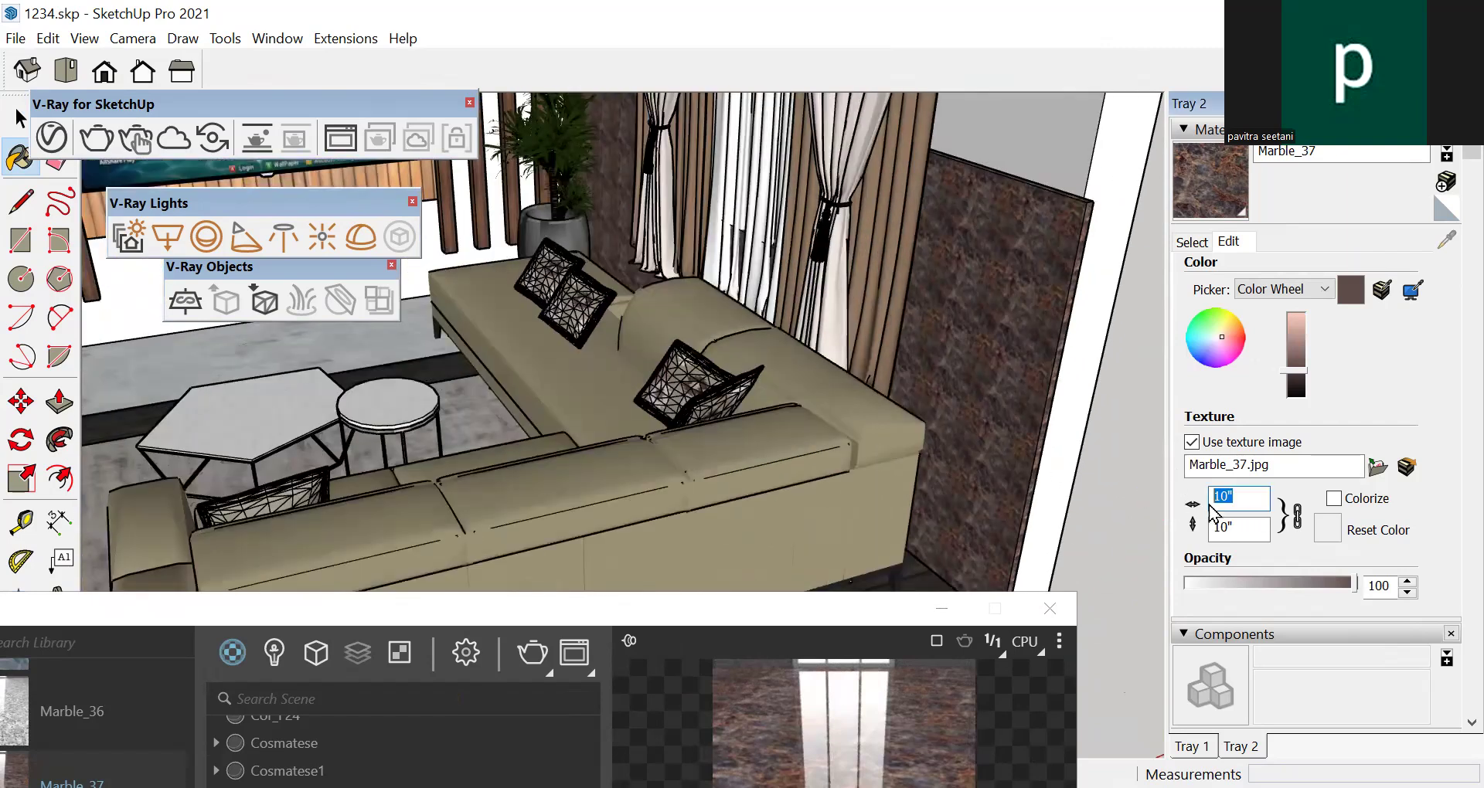
{"action": "type", "text": "5'"}
{"action": "key", "text": "Return"}
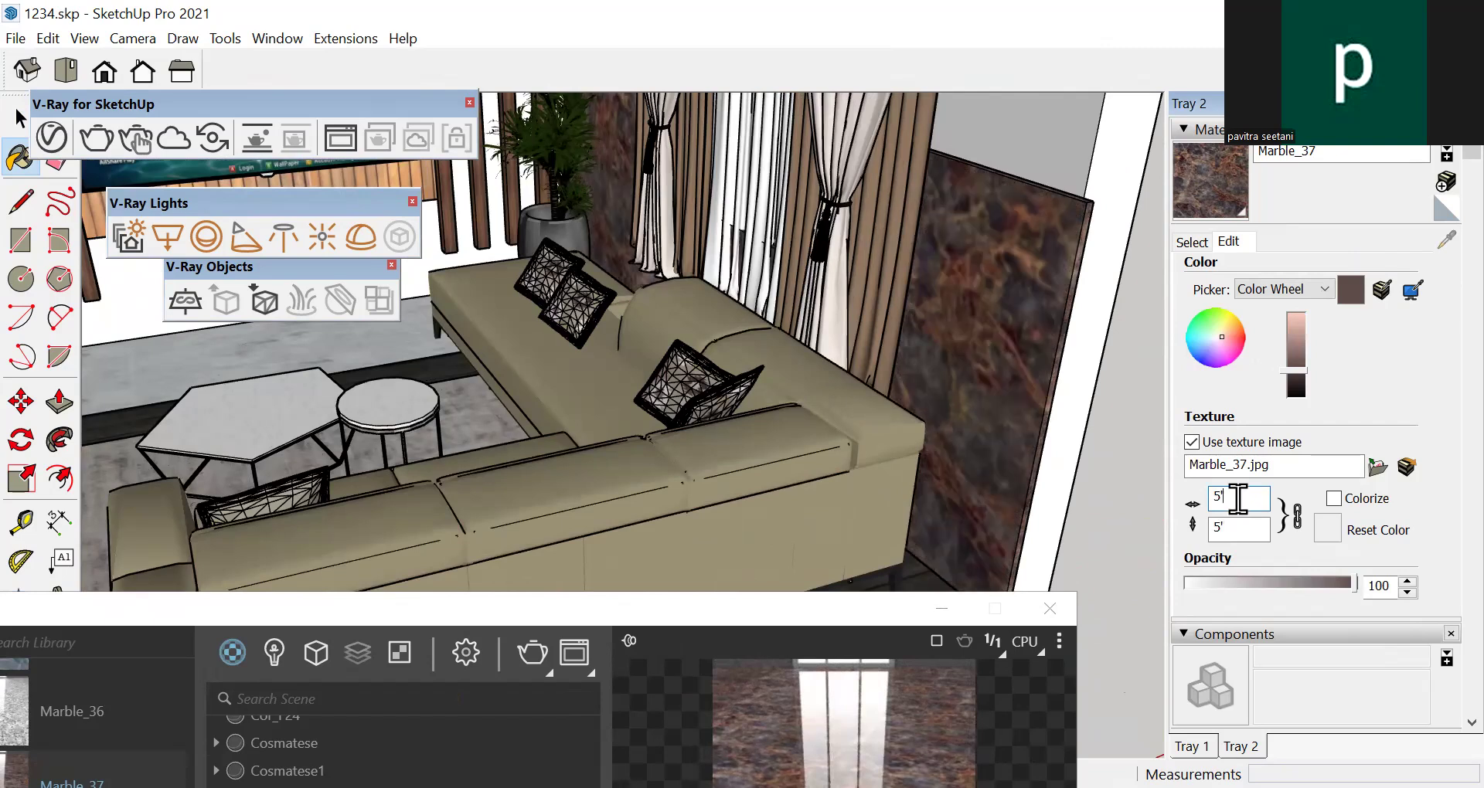
{"action": "scroll", "coordinate": [966, 360], "scroll_direction": "down", "scroll_amount": 6}
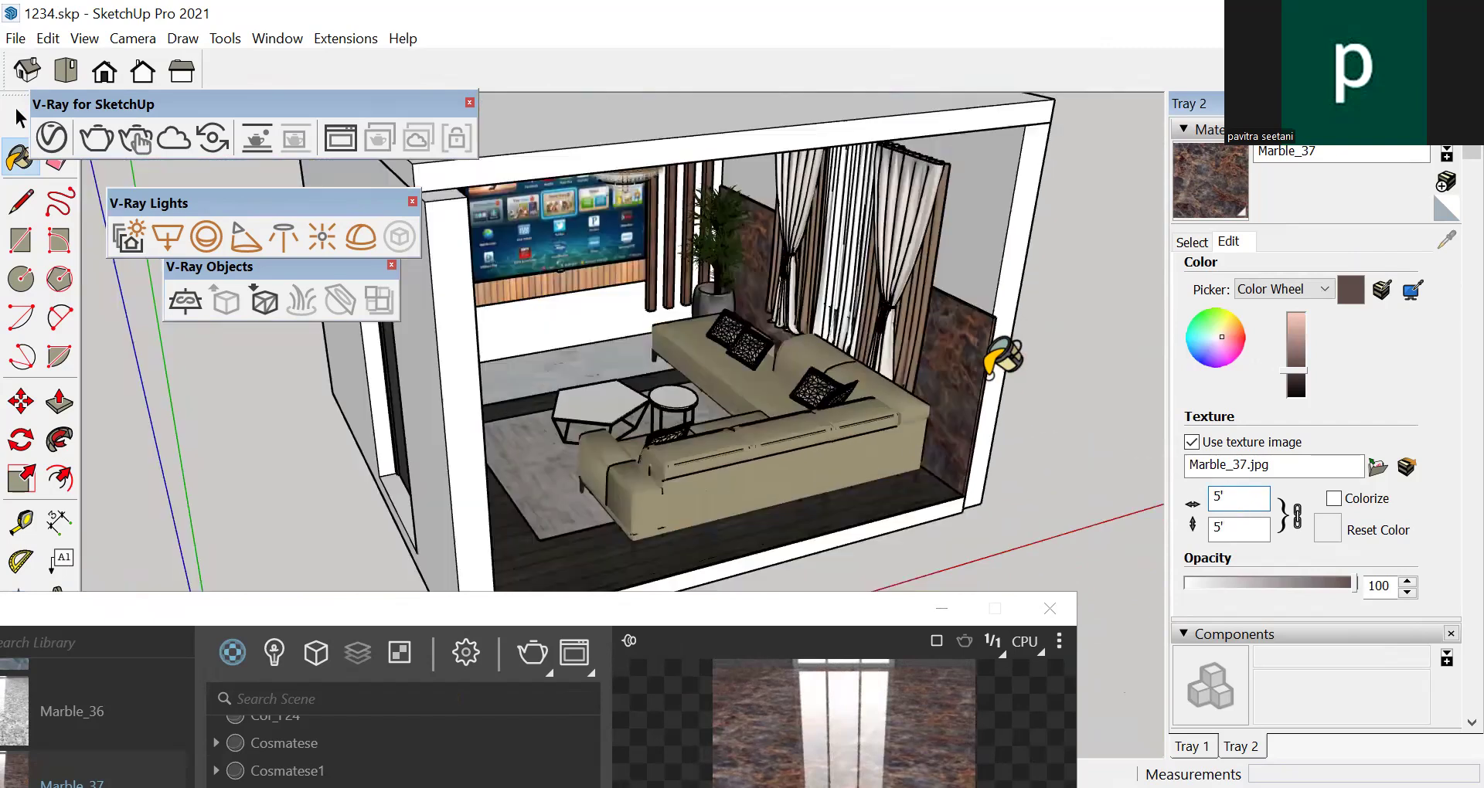
Set the Marble_37 texture size to 3'
{"action": "mouse_move", "coordinate": [881, 433]}
{"action": "middle_mouse_down"}
{"action": "mouse_move", "coordinate": [685, 372]}
{"action": "mouse_move", "coordinate": [739, 341]}
{"action": "mouse_move", "coordinate": [942, 338]}
{"action": "middle_mouse_up"}
{"action": "key", "text": "space"}
{"action": "scroll", "coordinate": [777, 413], "scroll_direction": "up", "scroll_amount": 2}
{"action": "middle_click_drag", "start_coordinate": [777, 412], "coordinate": [884, 440]}
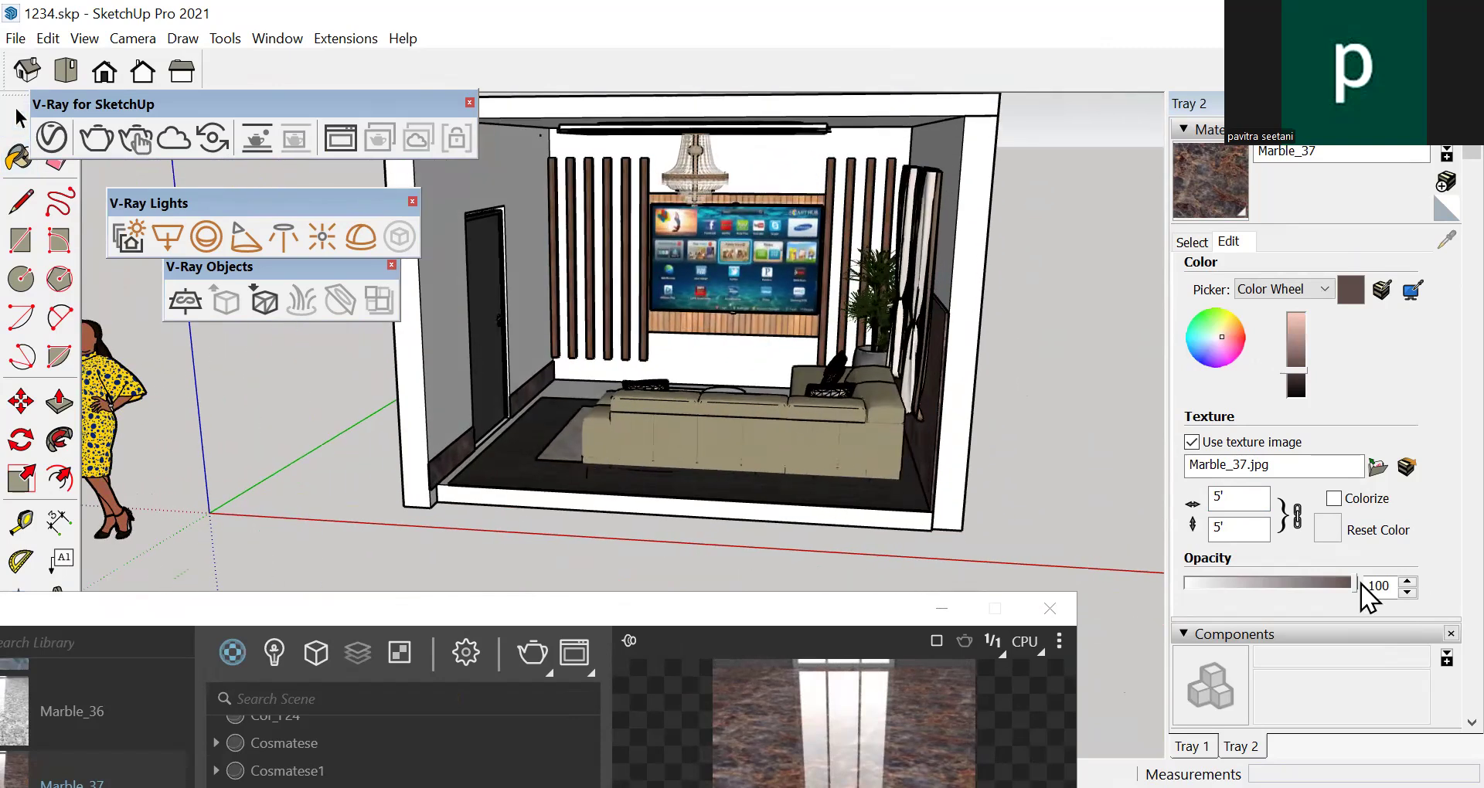
{"action": "left_click_drag", "start_coordinate": [1242, 504], "coordinate": [1167, 502]}
{"action": "type", "text": "3"}
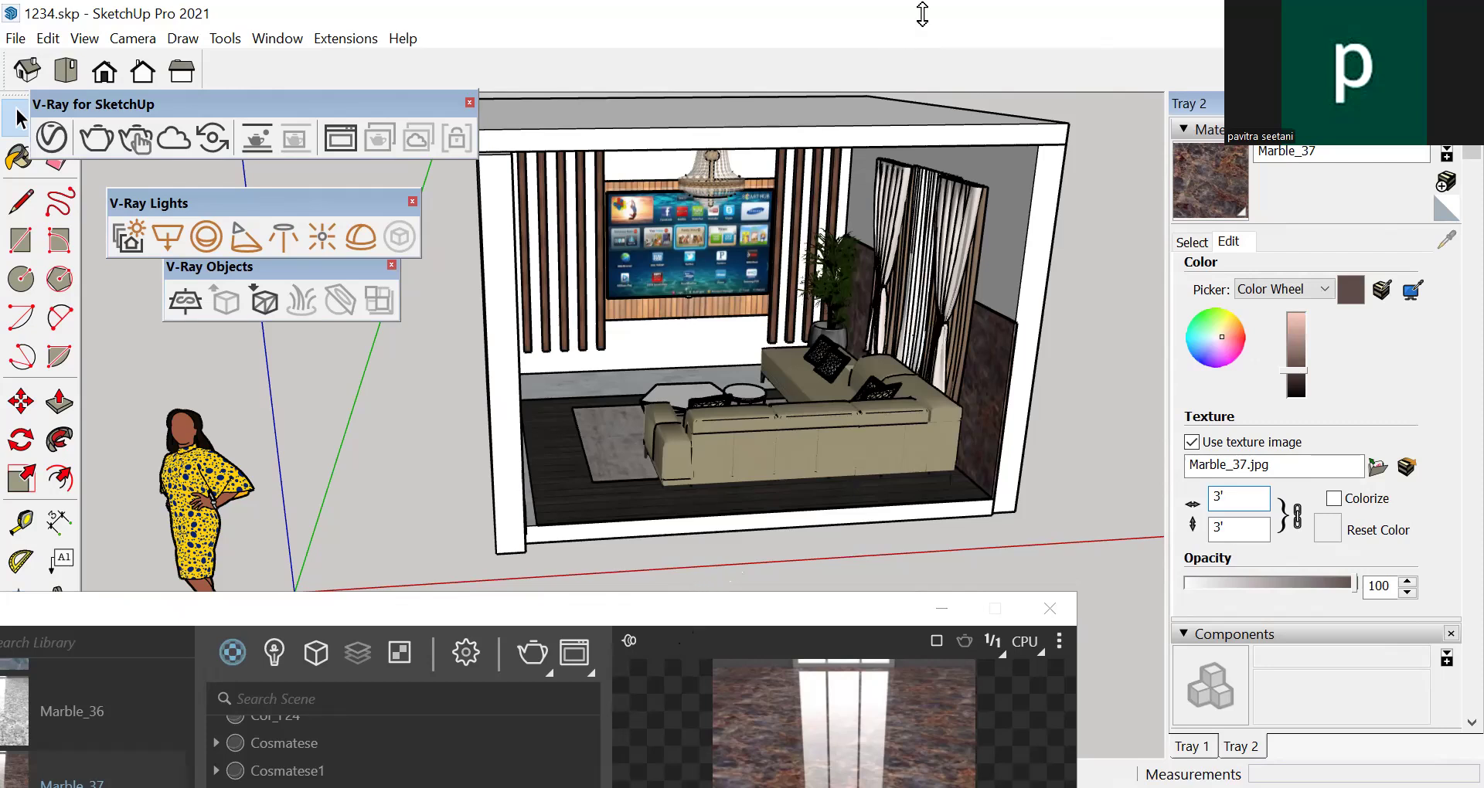
Rename the Marble_37 scene material as E4 in the V-Ray Asset Editor
{"action": "left_click_drag", "start_coordinate": [695, 605], "coordinate": [922, 14]}
{"action": "right_click", "coordinate": [586, 450]}
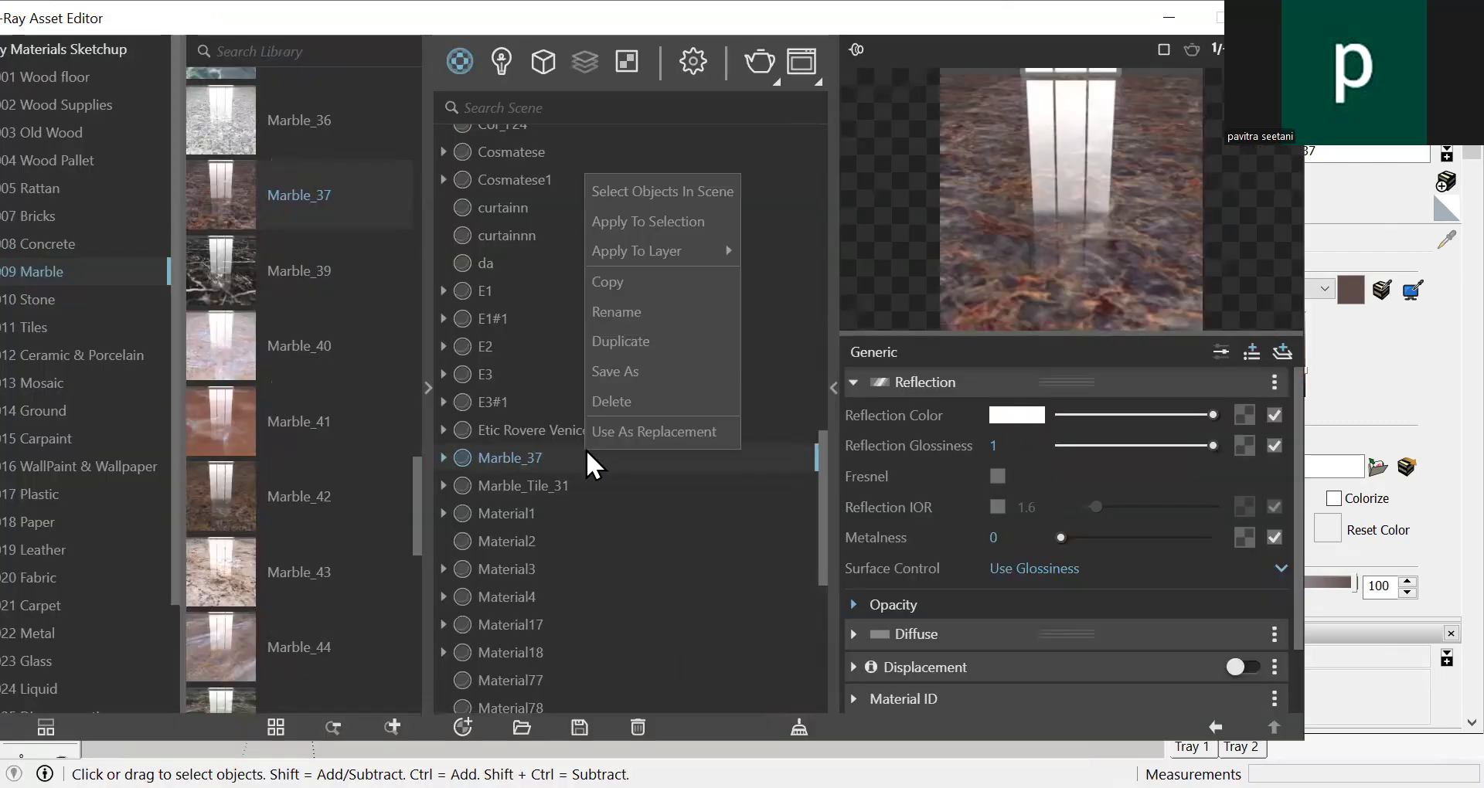
{"action": "left_click", "coordinate": [664, 311]}
{"action": "left_click_drag", "start_coordinate": [542, 458], "coordinate": [496, 462]}
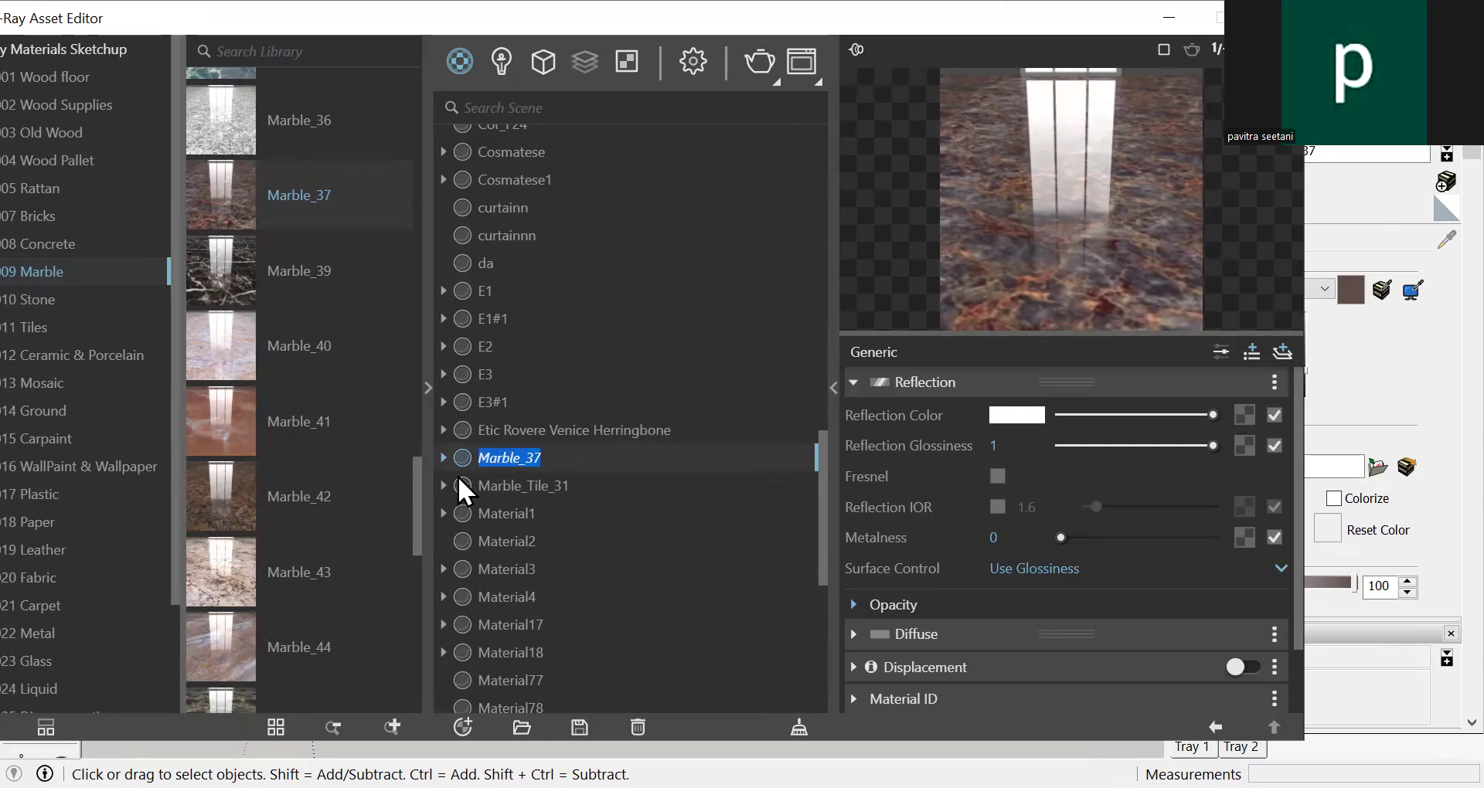
{"action": "key", "text": "Return"}
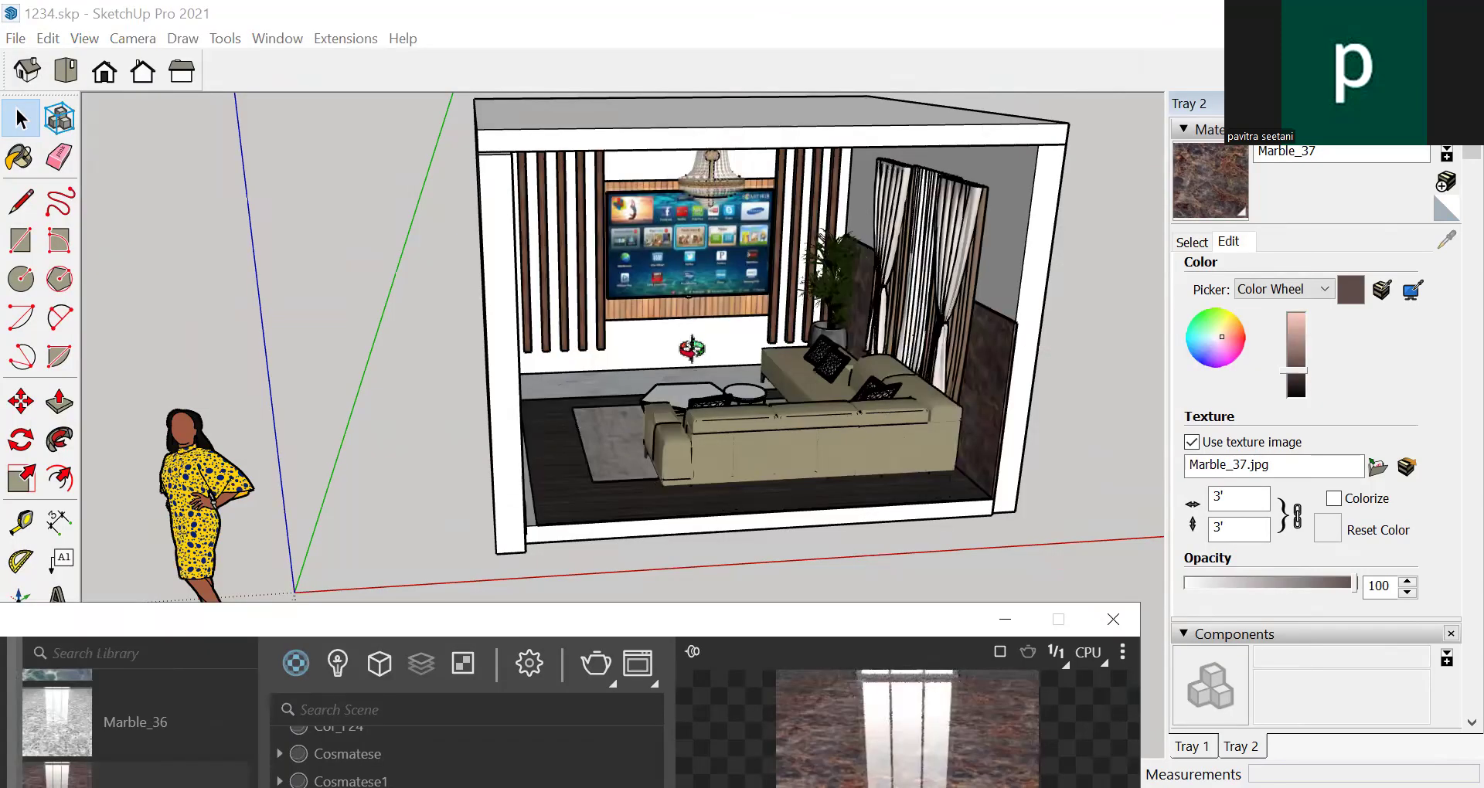
Examine the TV wall, skirting and curtain wall materials from the open front of the room
{"action": "left_click", "coordinate": [733, 384]}
{"action": "middle_click_drag", "start_coordinate": [732, 384], "coordinate": [646, 189]}
{"action": "scroll", "coordinate": [645, 347], "scroll_direction": "up", "scroll_amount": 3}
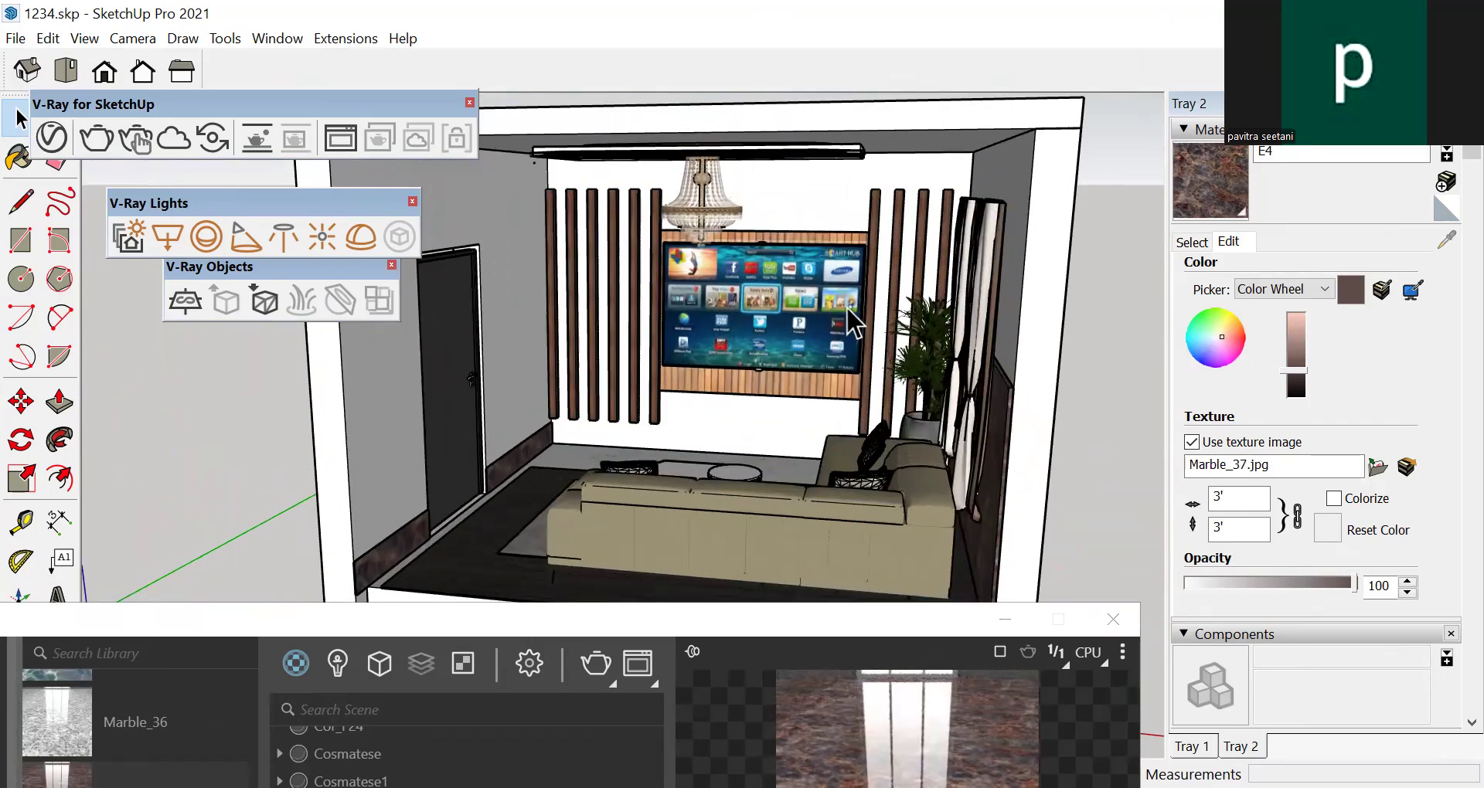
{"action": "scroll", "coordinate": [652, 342], "scroll_direction": "down", "scroll_amount": 3}
{"action": "middle_click_drag", "start_coordinate": [651, 341], "coordinate": [919, 313]}
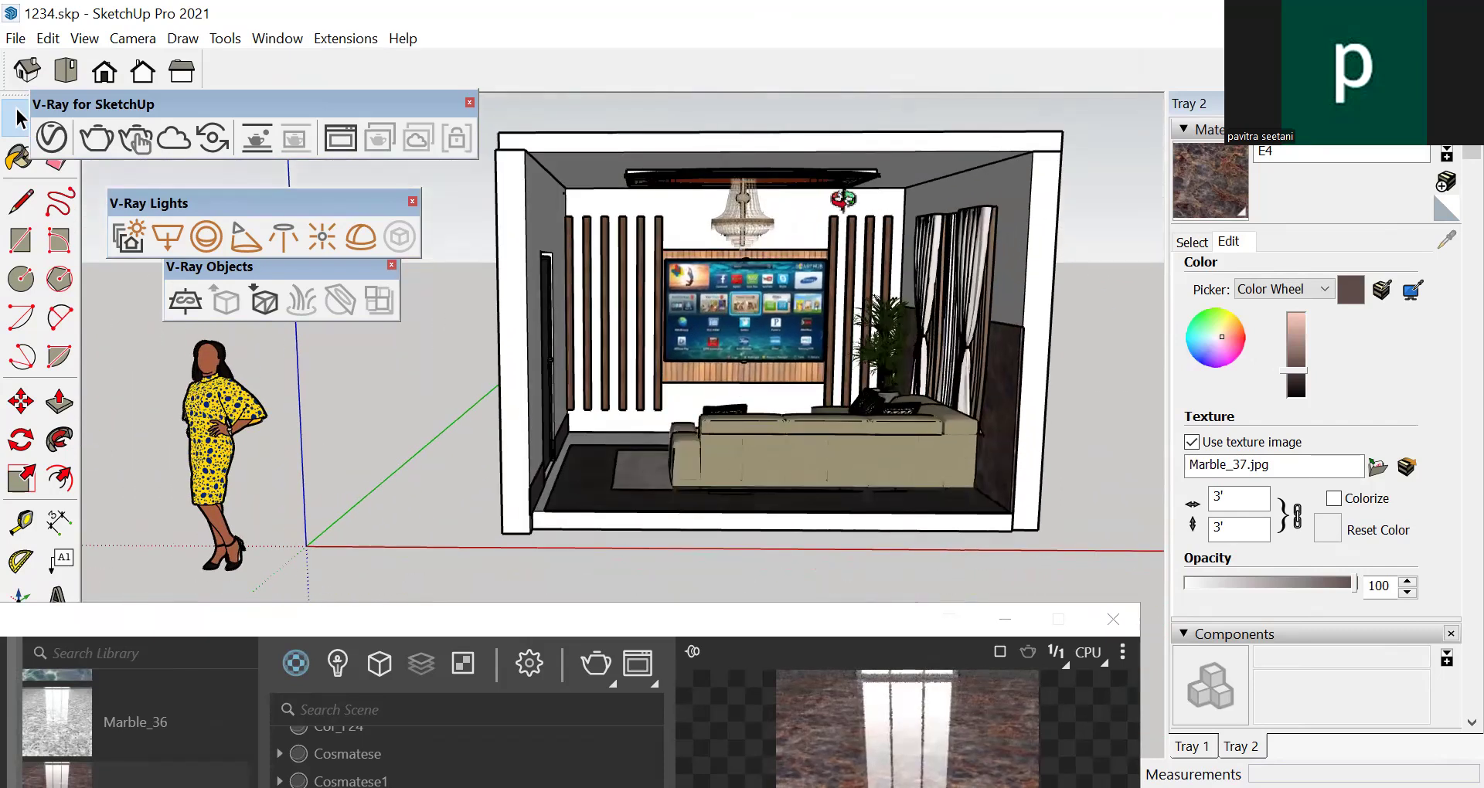
{"action": "scroll", "coordinate": [920, 313], "scroll_direction": "up", "scroll_amount": 3}
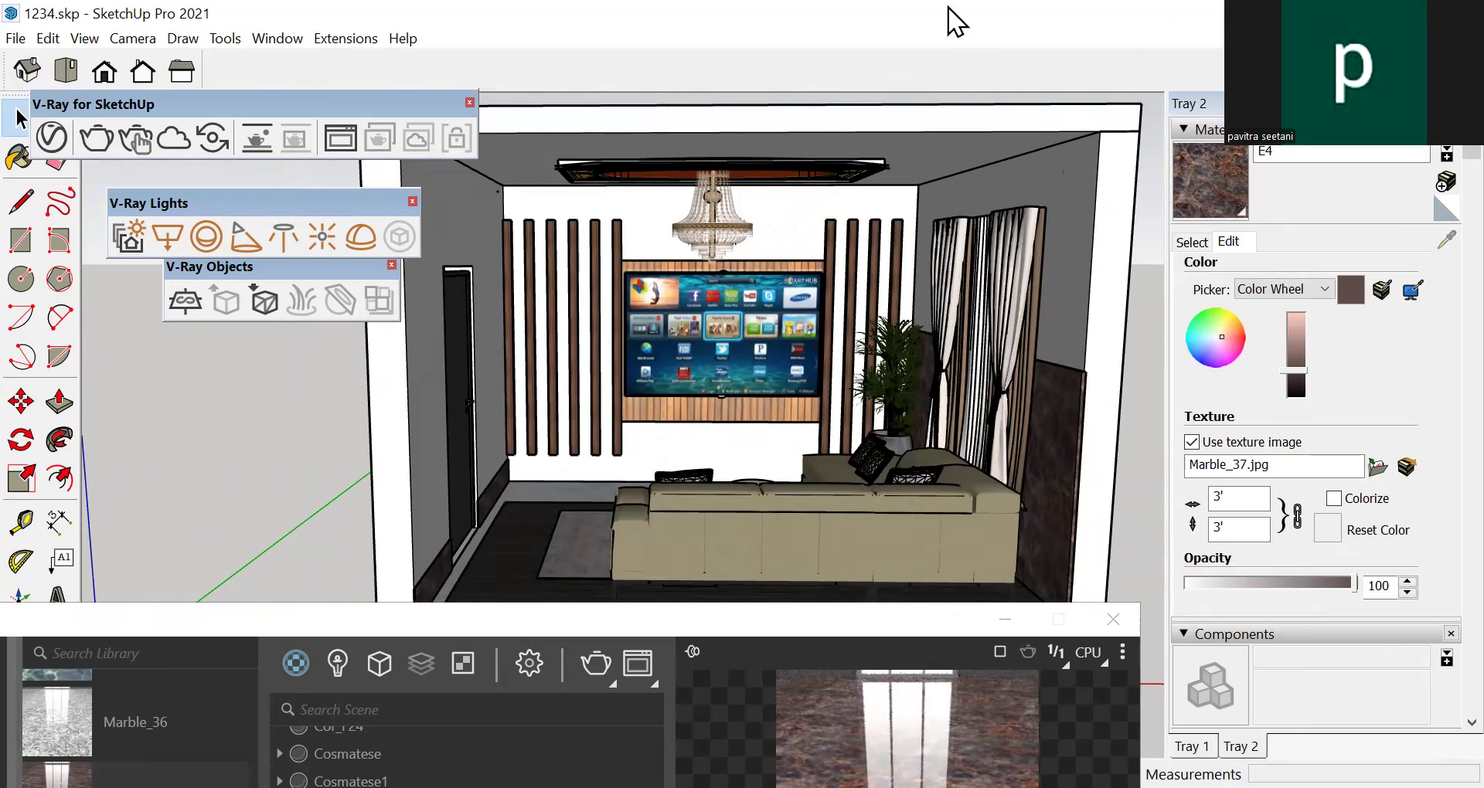
{"action": "scroll", "coordinate": [633, 266], "scroll_direction": "up", "scroll_amount": 2}
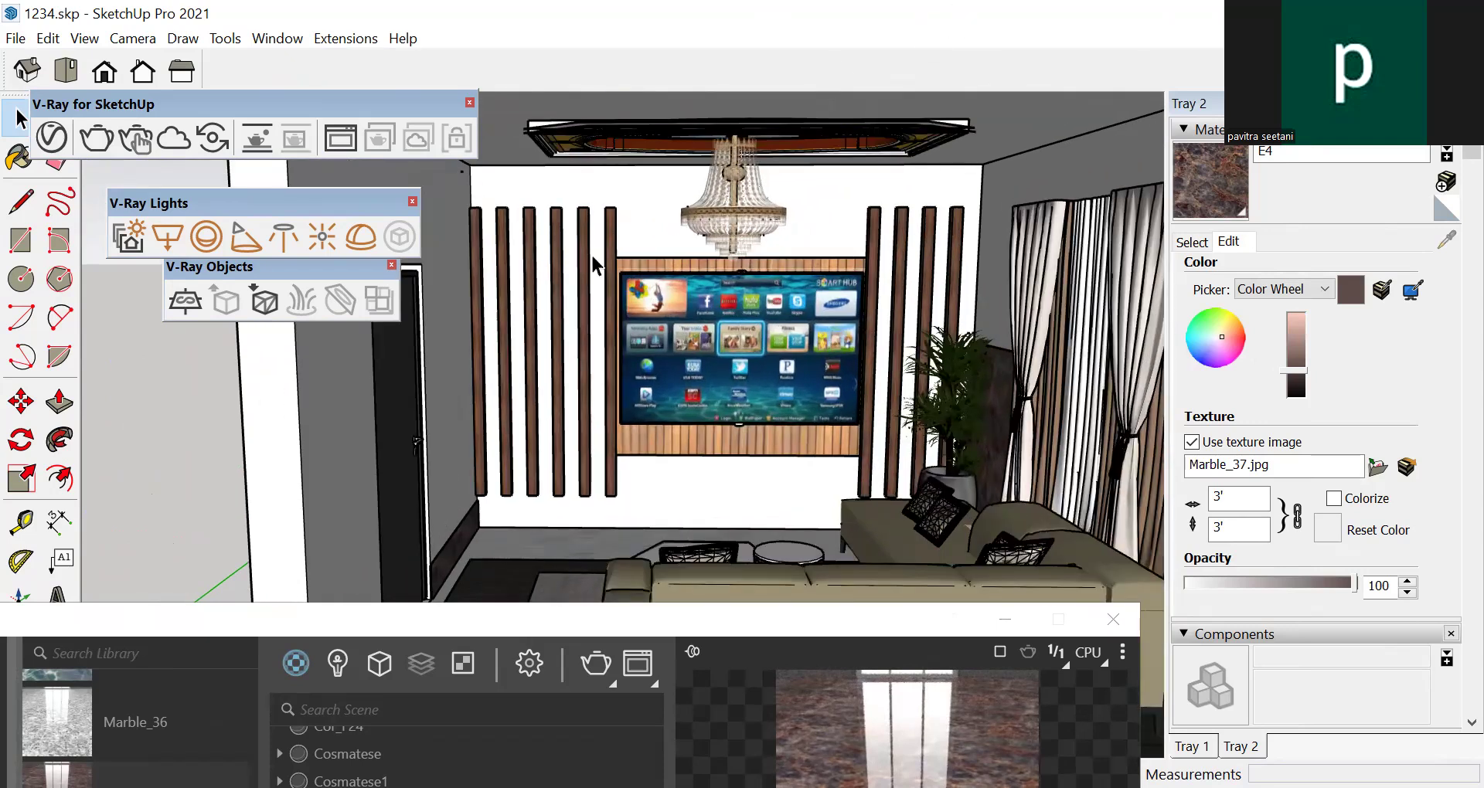
{"action": "left_click", "coordinate": [610, 265]}
{"action": "left_click", "coordinate": [704, 270]}
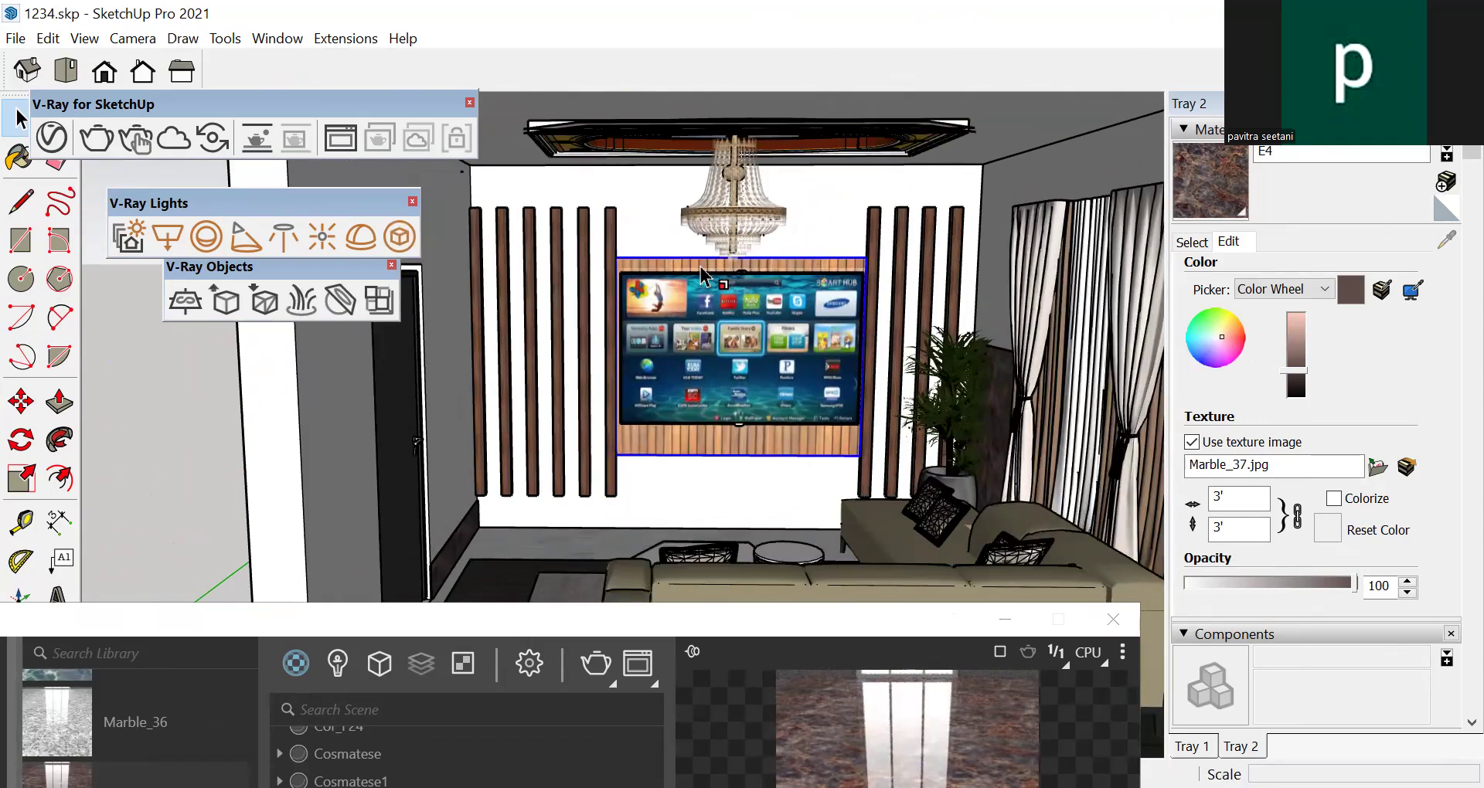
{"action": "key", "text": "s"}
{"action": "scroll", "coordinate": [734, 312], "scroll_direction": "up", "scroll_amount": 4}
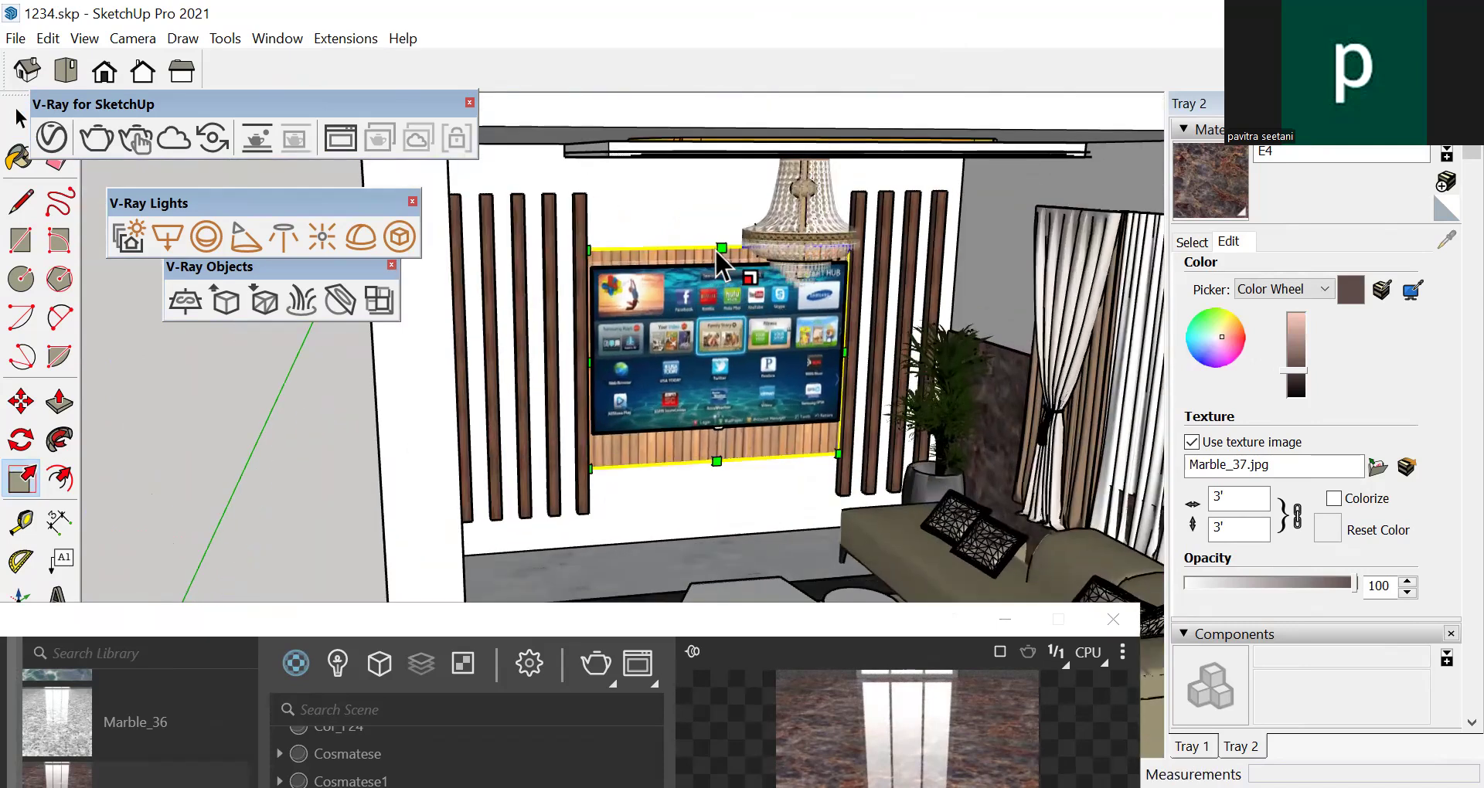
{"action": "middle_click_drag", "start_coordinate": [712, 265], "coordinate": [732, 299]}
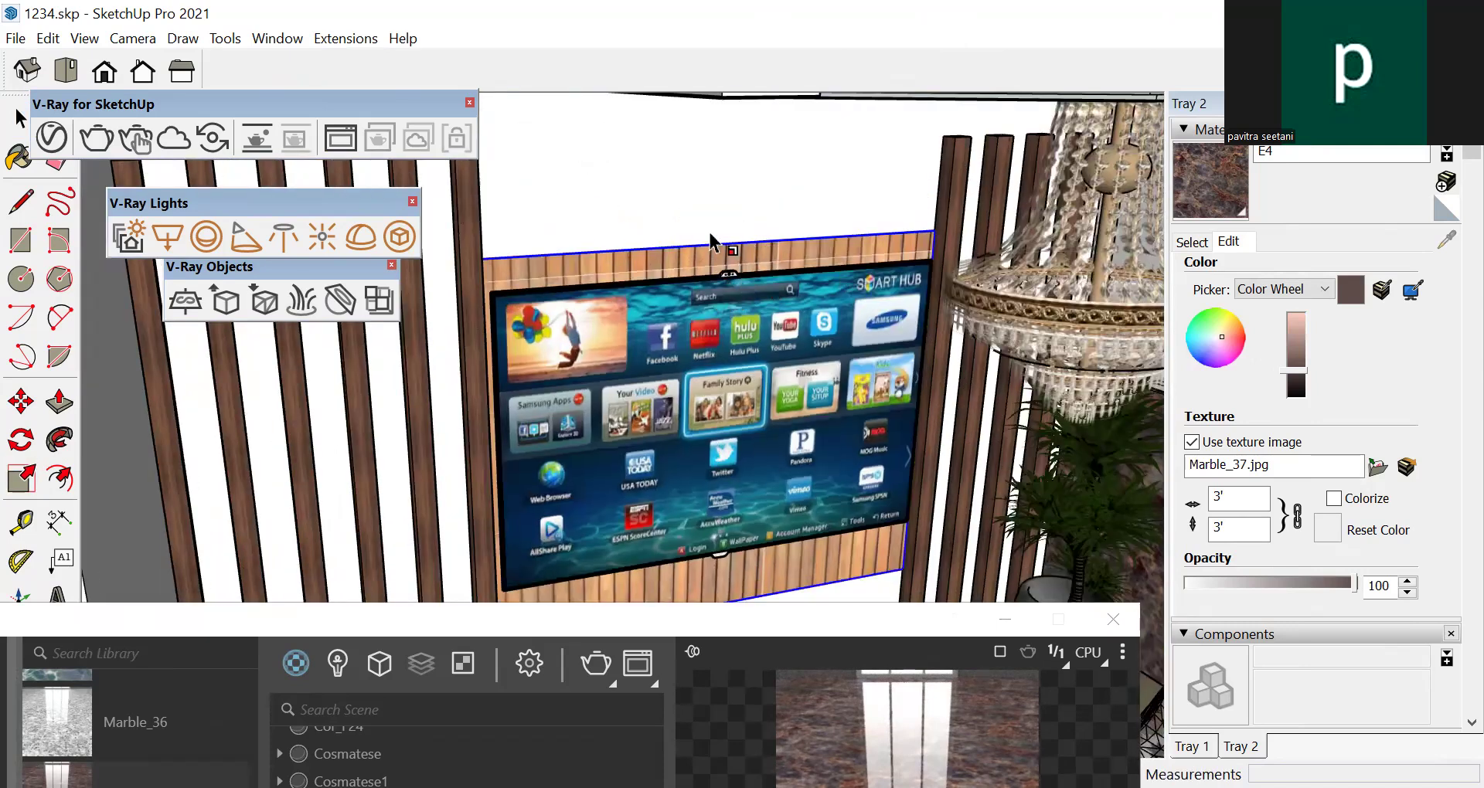
{"action": "scroll", "coordinate": [710, 235], "scroll_direction": "down", "scroll_amount": 2}
{"action": "key", "text": "space"}
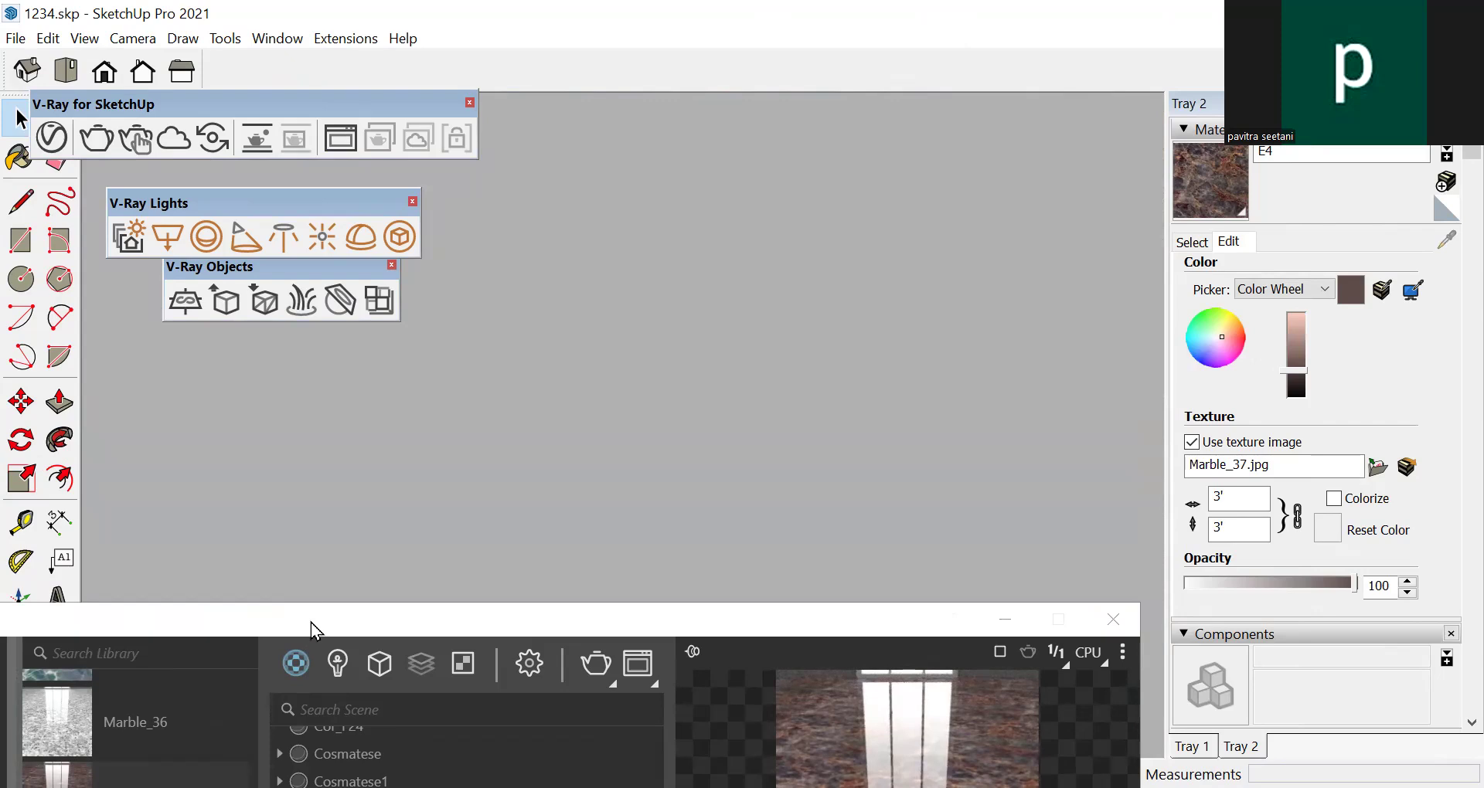
Move the V-Ray Asset Editor out of the way and recover the view of the whole interior with nothing selected
{"action": "left_click", "coordinate": [587, 510]}
{"action": "left_click", "coordinate": [18, 720]}
{"action": "middle_click_drag", "start_coordinate": [979, 207], "coordinate": [863, 151]}
{"action": "scroll", "coordinate": [863, 148], "scroll_direction": "up", "scroll_amount": 4}
{"action": "scroll", "coordinate": [864, 151], "scroll_direction": "up", "scroll_amount": 5}
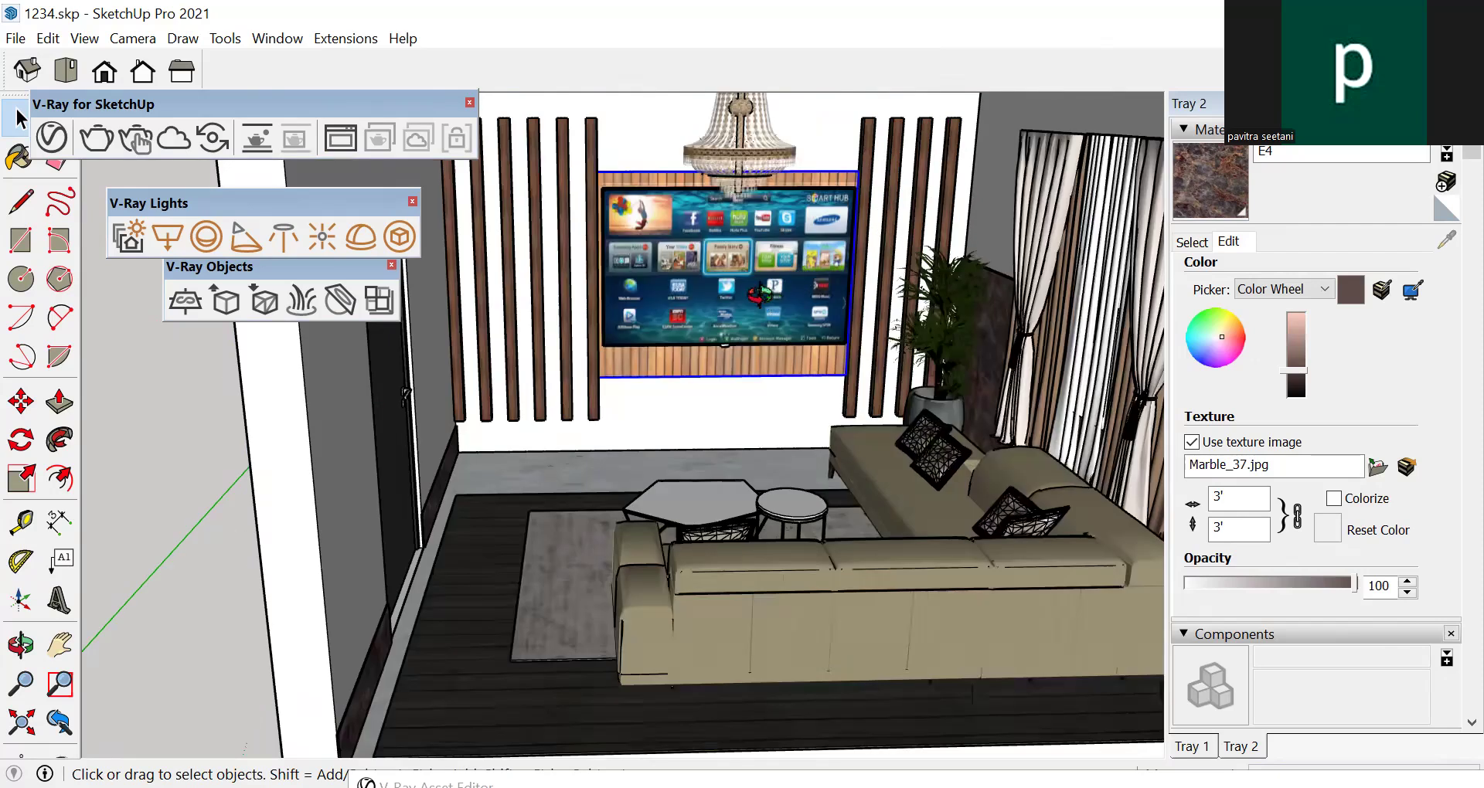
{"action": "middle_click_drag", "start_coordinate": [737, 243], "coordinate": [792, 295]}
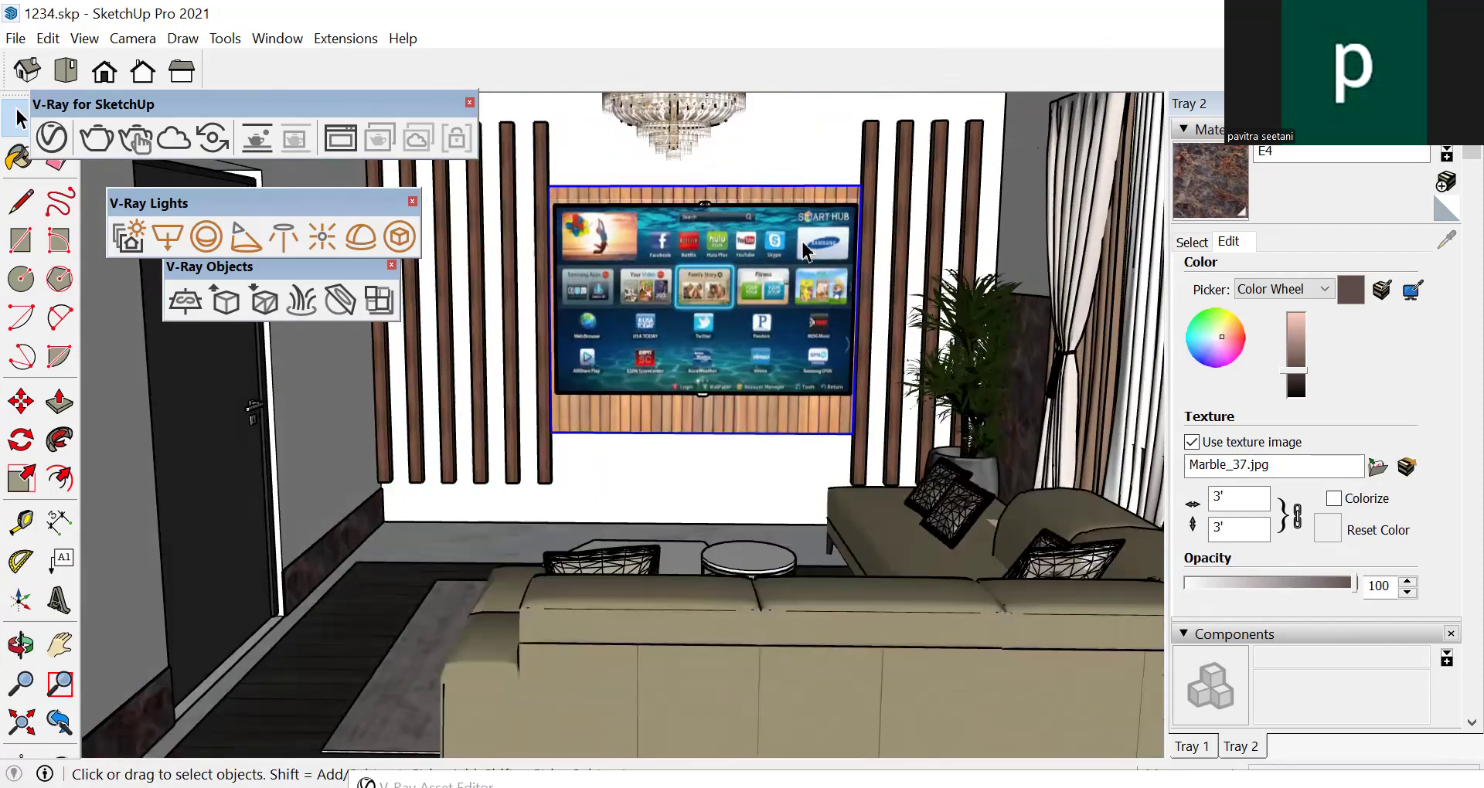
{"action": "scroll", "coordinate": [804, 251], "scroll_direction": "down", "scroll_amount": 6}
{"action": "left_click", "coordinate": [863, 596]}
{"action": "middle_click_drag", "start_coordinate": [853, 562], "coordinate": [835, 526]}
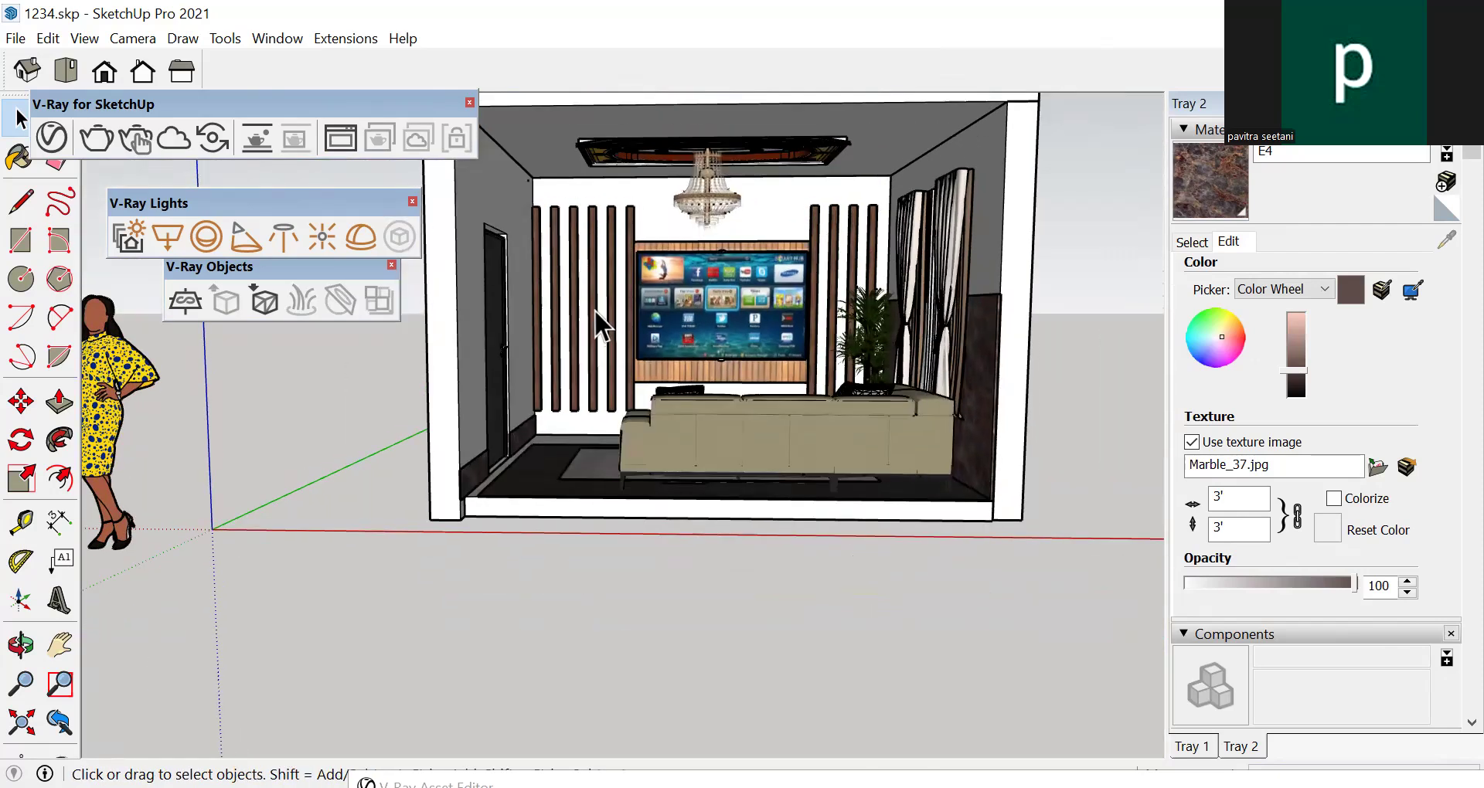
Move the second slat on the door side of the TV wall closer to the first slat at the corner
{"action": "scroll", "coordinate": [582, 205], "scroll_direction": "up", "scroll_amount": 5}
{"action": "left_click", "coordinate": [516, 188]}
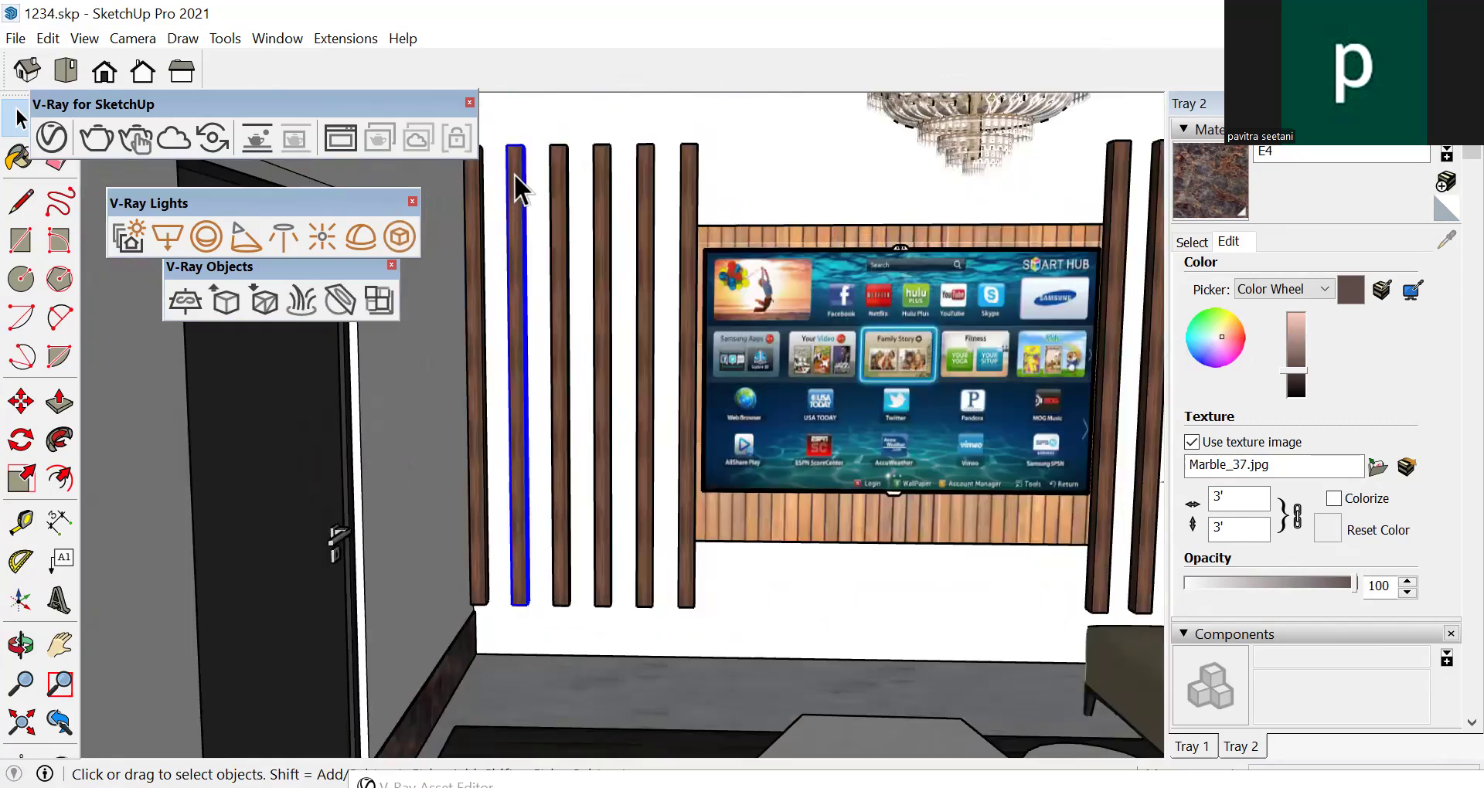
{"action": "key", "text": "m"}
{"action": "scroll", "coordinate": [579, 239], "scroll_direction": "down", "scroll_amount": 1}
{"action": "scroll", "coordinate": [608, 209], "scroll_direction": "up", "scroll_amount": 1}
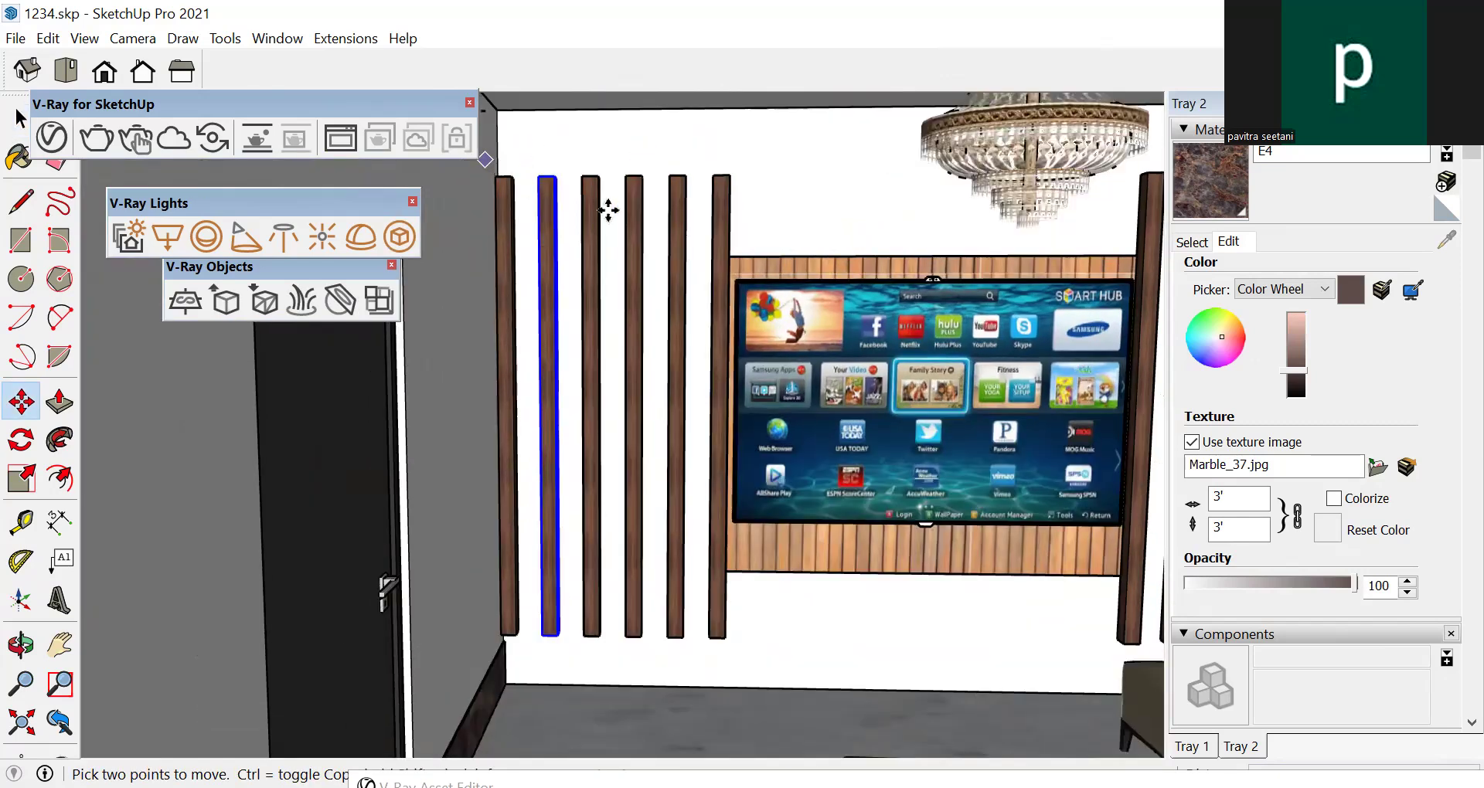
{"action": "scroll", "coordinate": [608, 209], "scroll_direction": "up", "scroll_amount": 2}
{"action": "left_click", "coordinate": [603, 198]}
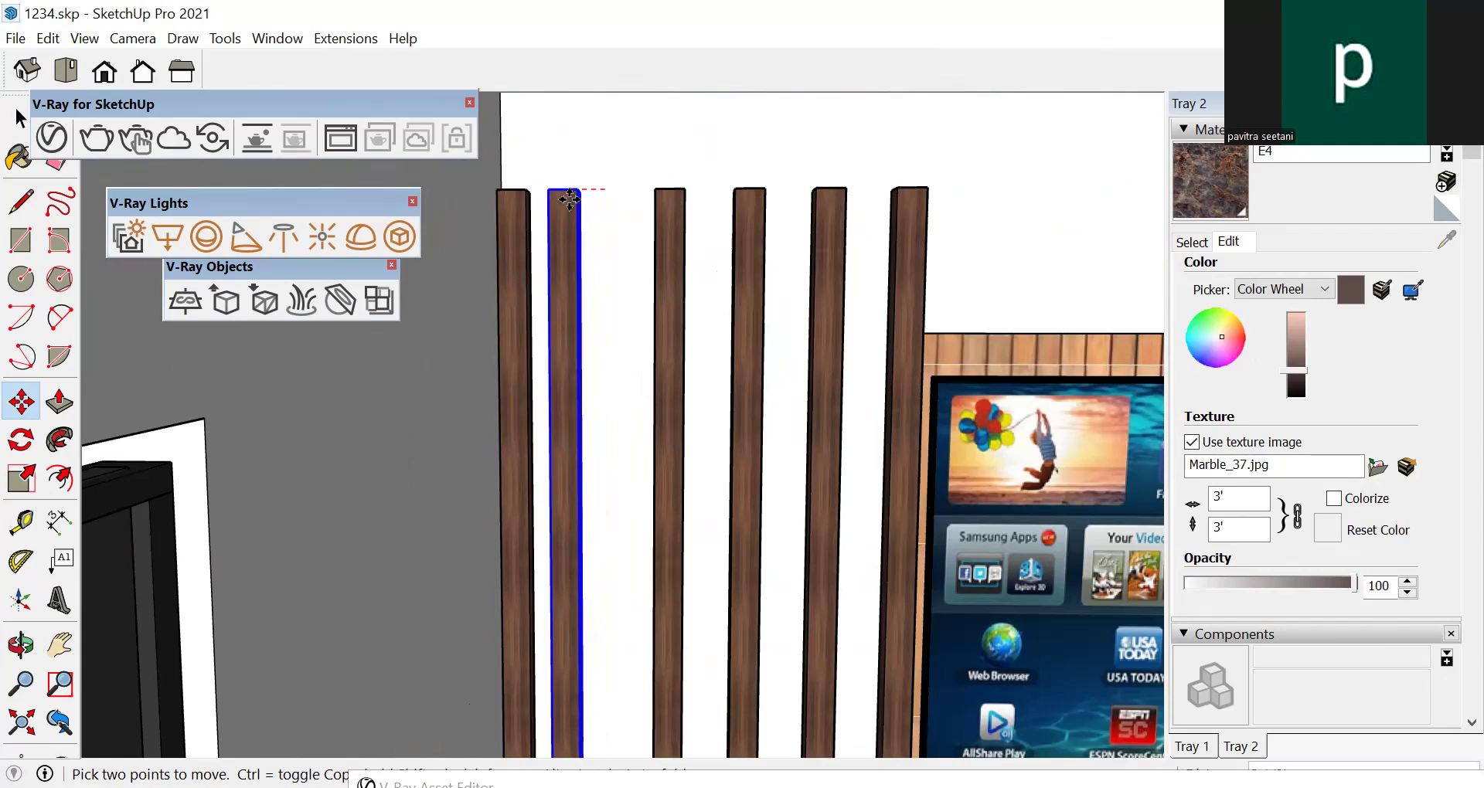
{"action": "left_click", "coordinate": [569, 200]}
{"action": "scroll", "coordinate": [572, 190], "scroll_direction": "down", "scroll_amount": 4}
Delete the four remaining slats between the second slat and the TV back panel
{"action": "key", "text": "space"}
{"action": "left_click", "coordinate": [623, 254]}
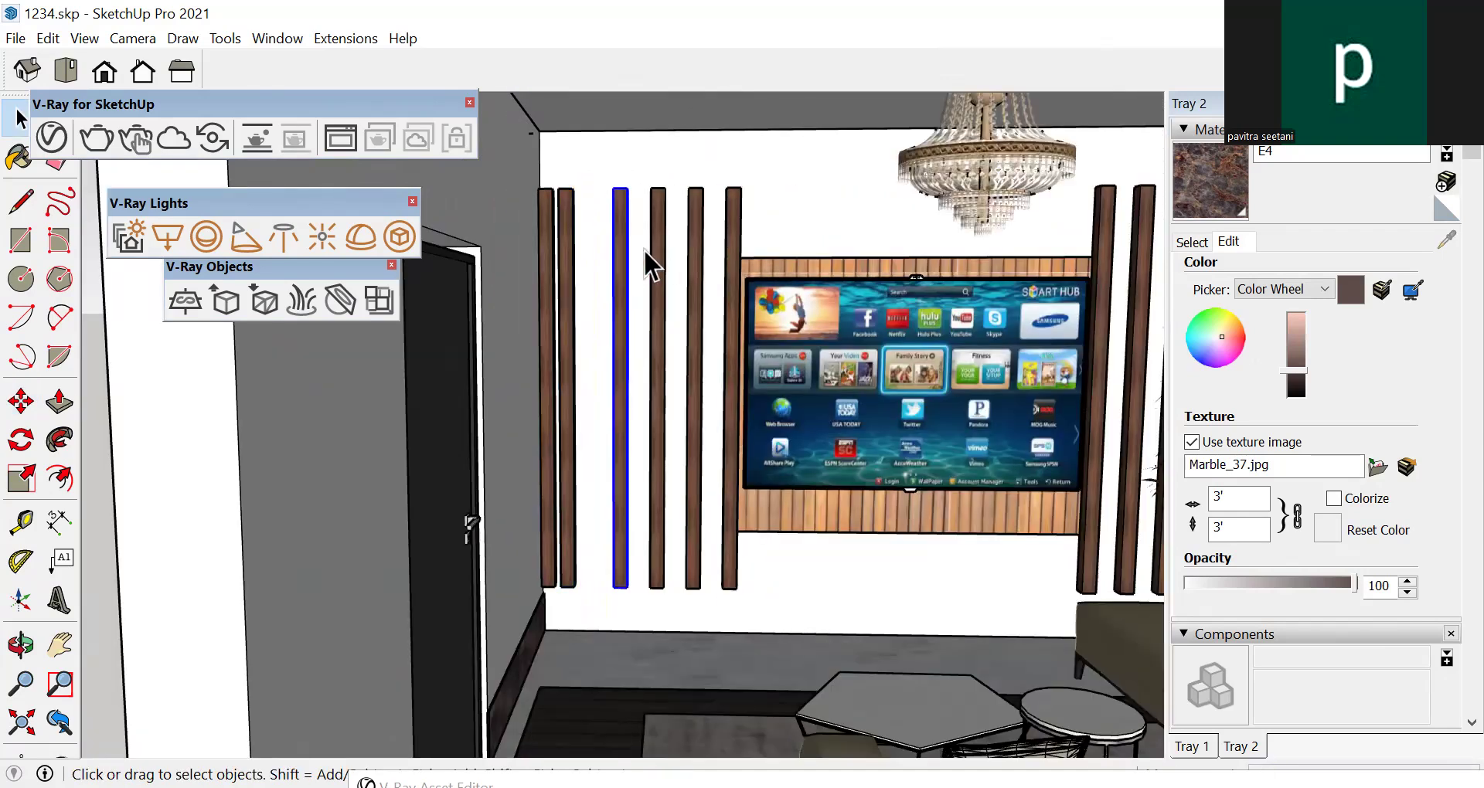
{"action": "left_click", "coordinate": [660, 255], "text": "ctrl"}
{"action": "left_click", "coordinate": [696, 249], "text": "ctrl"}
{"action": "left_click", "coordinate": [734, 244], "text": "ctrl"}
{"action": "key", "text": "Delete"}
Copy the second slat at the same close spacing and array it along the wall past the TV panel's edge
{"action": "scroll", "coordinate": [587, 257], "scroll_direction": "up", "scroll_amount": 2}
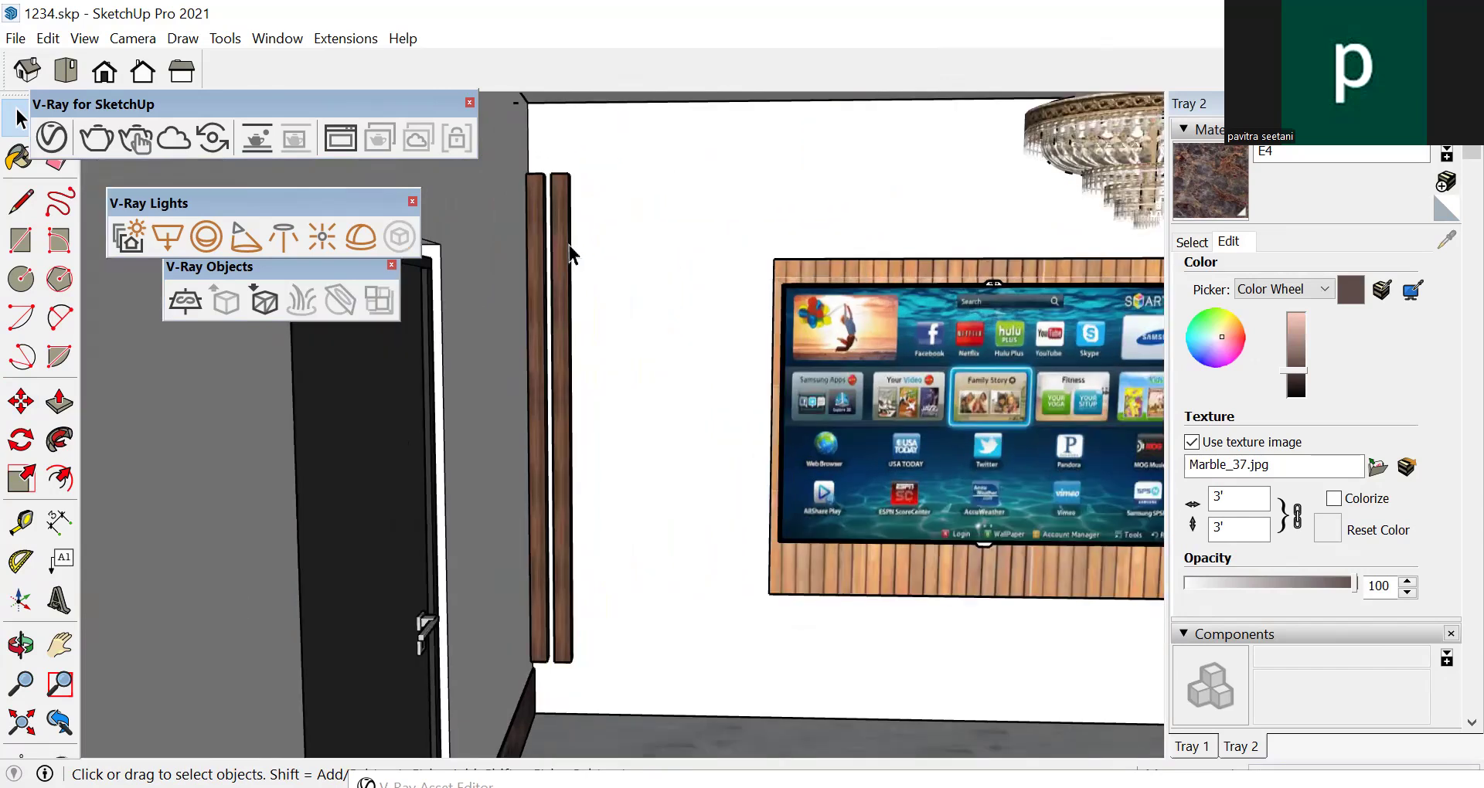
{"action": "left_click", "coordinate": [569, 255]}
{"action": "key", "text": "m"}
{"action": "key", "text": "ctrl"}
{"action": "left_click", "coordinate": [551, 174]}
{"action": "left_click", "coordinate": [582, 172]}
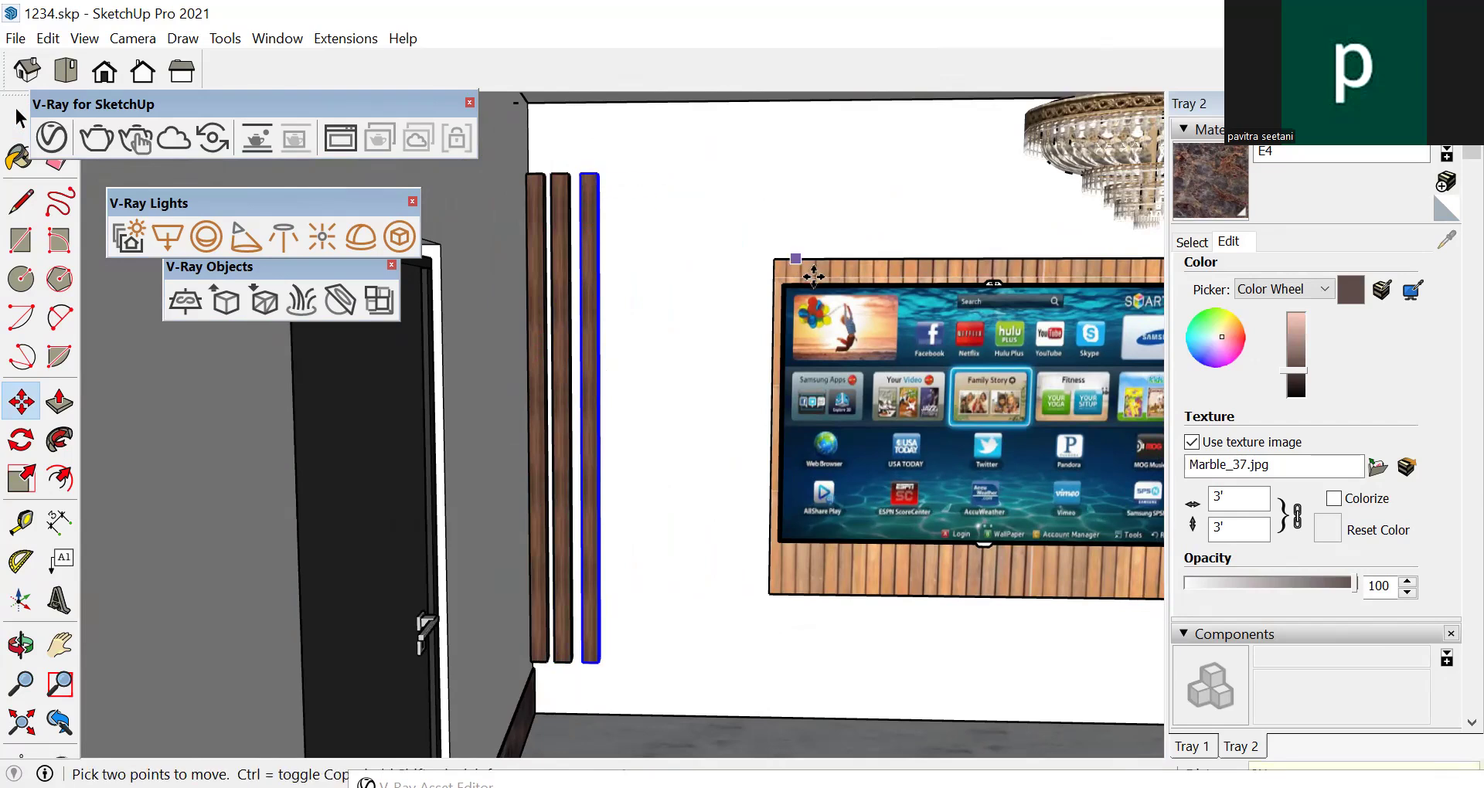
{"action": "scroll", "coordinate": [813, 275], "scroll_direction": "down", "scroll_amount": 8}
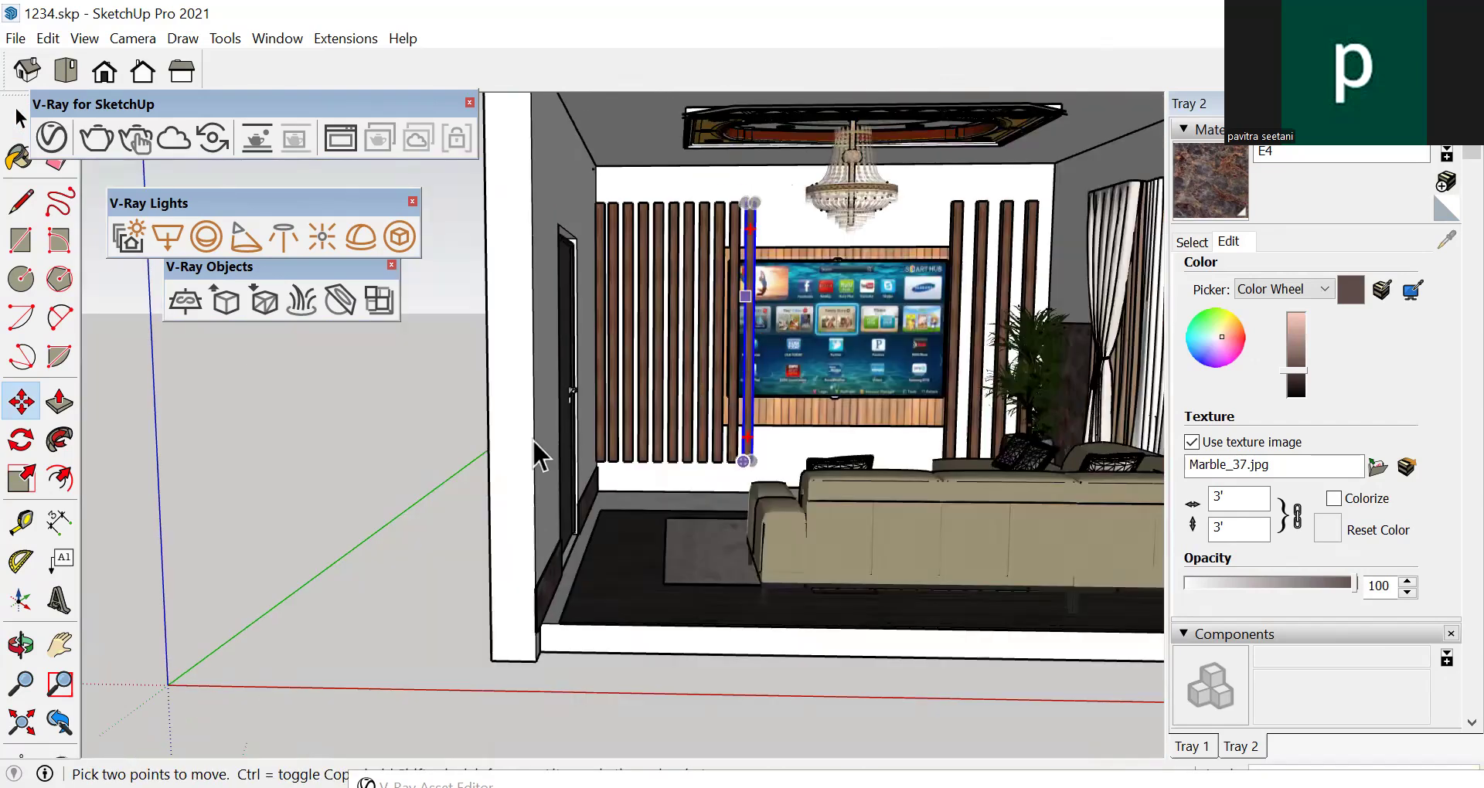
Delete the last three arrayed slats at the TV back panel's edge
{"action": "key", "text": "space"}
{"action": "scroll", "coordinate": [685, 331], "scroll_direction": "down", "scroll_amount": 2}
{"action": "scroll", "coordinate": [750, 259], "scroll_direction": "up", "scroll_amount": 6}
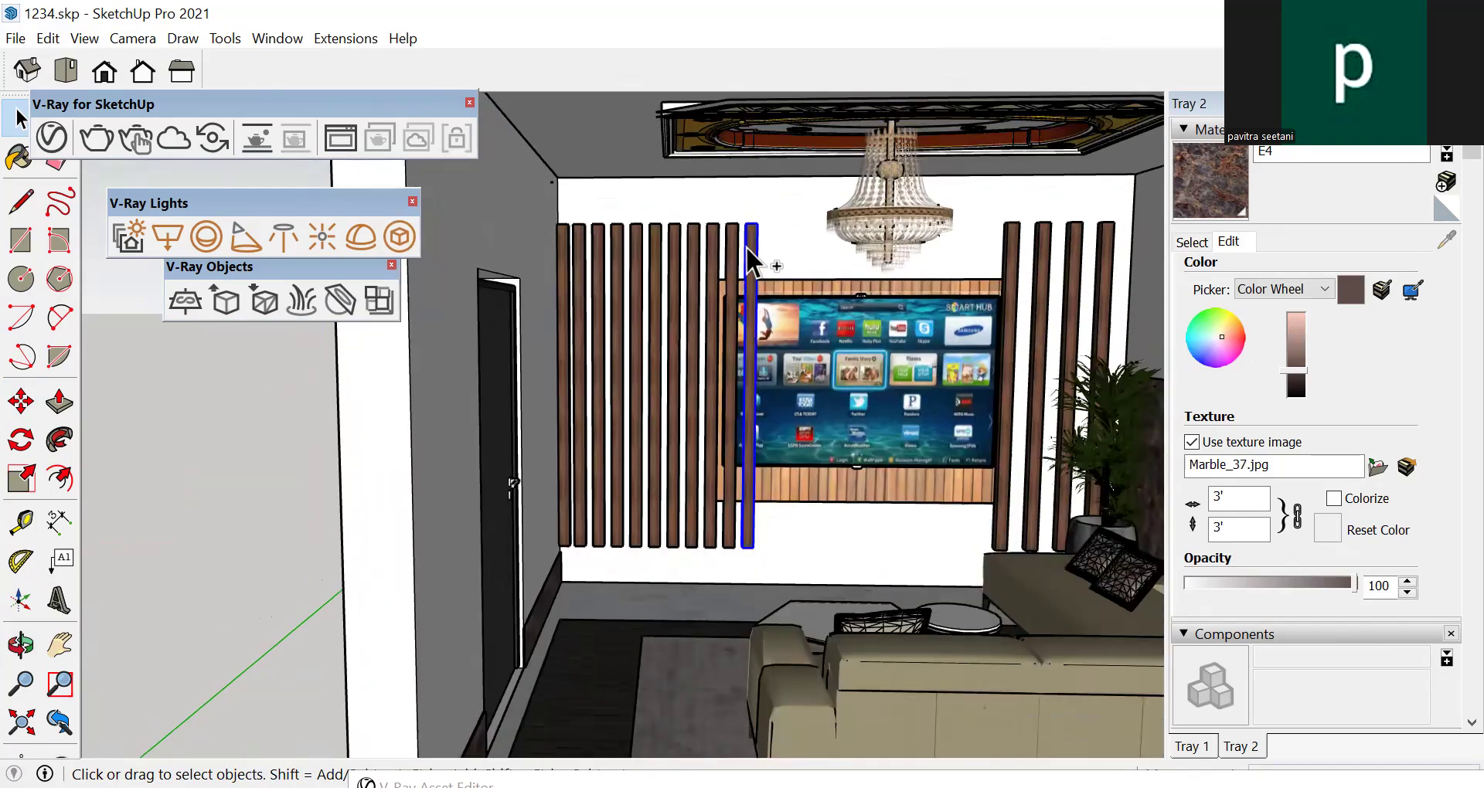
{"action": "left_click", "coordinate": [731, 254], "text": "ctrl"}
{"action": "left_click", "coordinate": [709, 258], "text": "ctrl"}
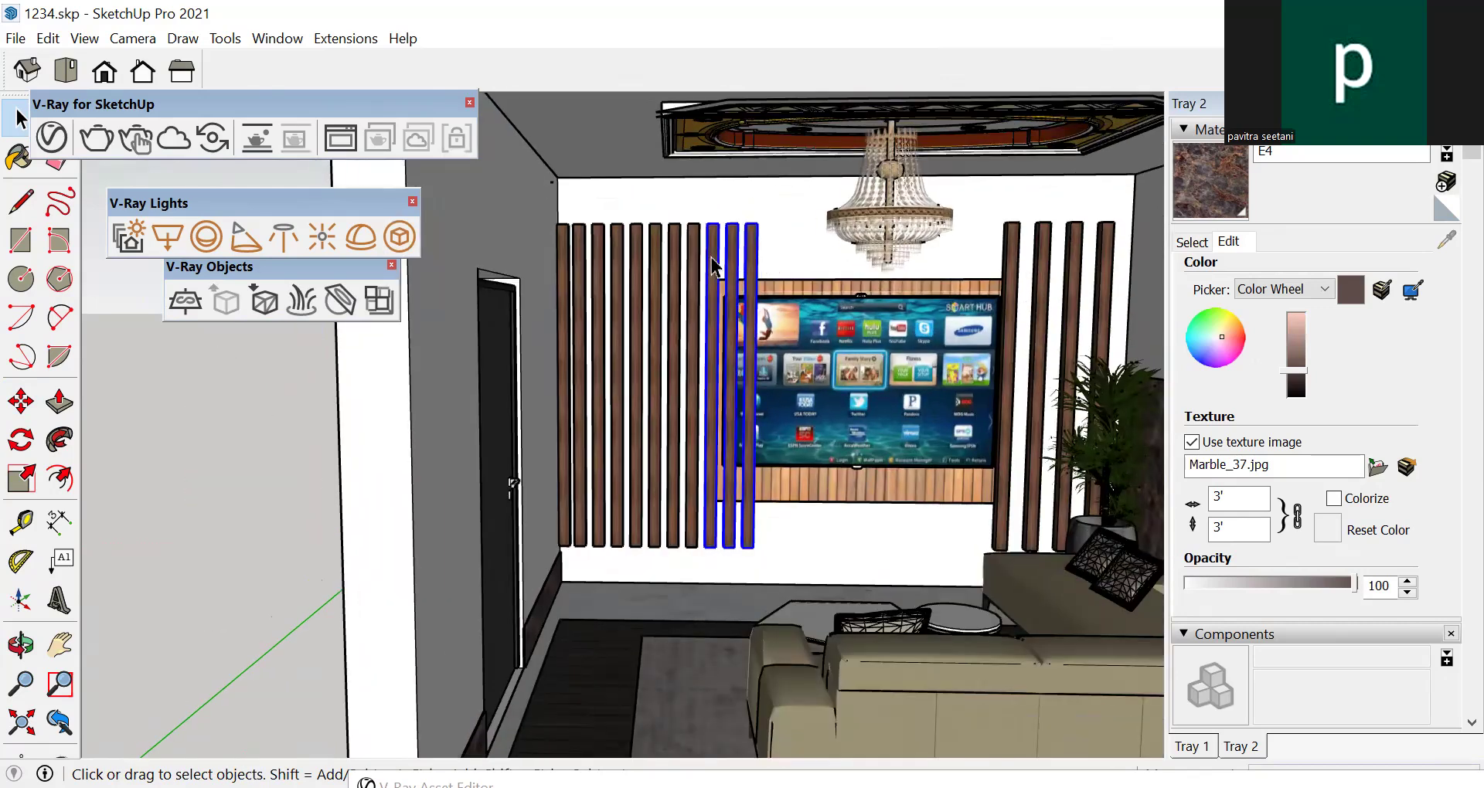
{"action": "key", "text": "Delete"}
{"action": "scroll", "coordinate": [638, 257], "scroll_direction": "up", "scroll_amount": 3}
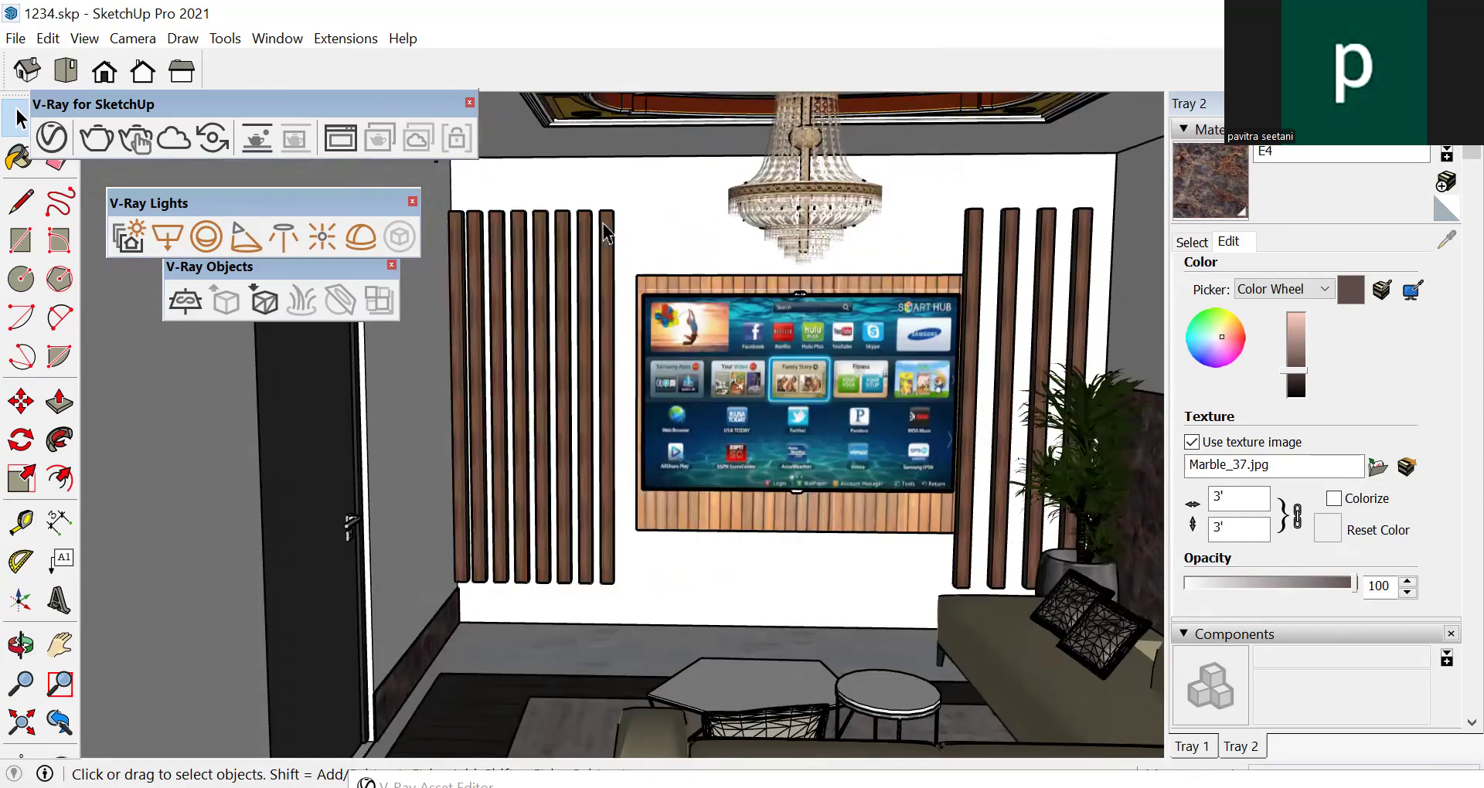
Copy the last slat once more to fill the gap beside the TV back panel
{"action": "scroll", "coordinate": [607, 230], "scroll_direction": "up", "scroll_amount": 2}
{"action": "left_click", "coordinate": [601, 226]}
{"action": "key", "text": "m"}
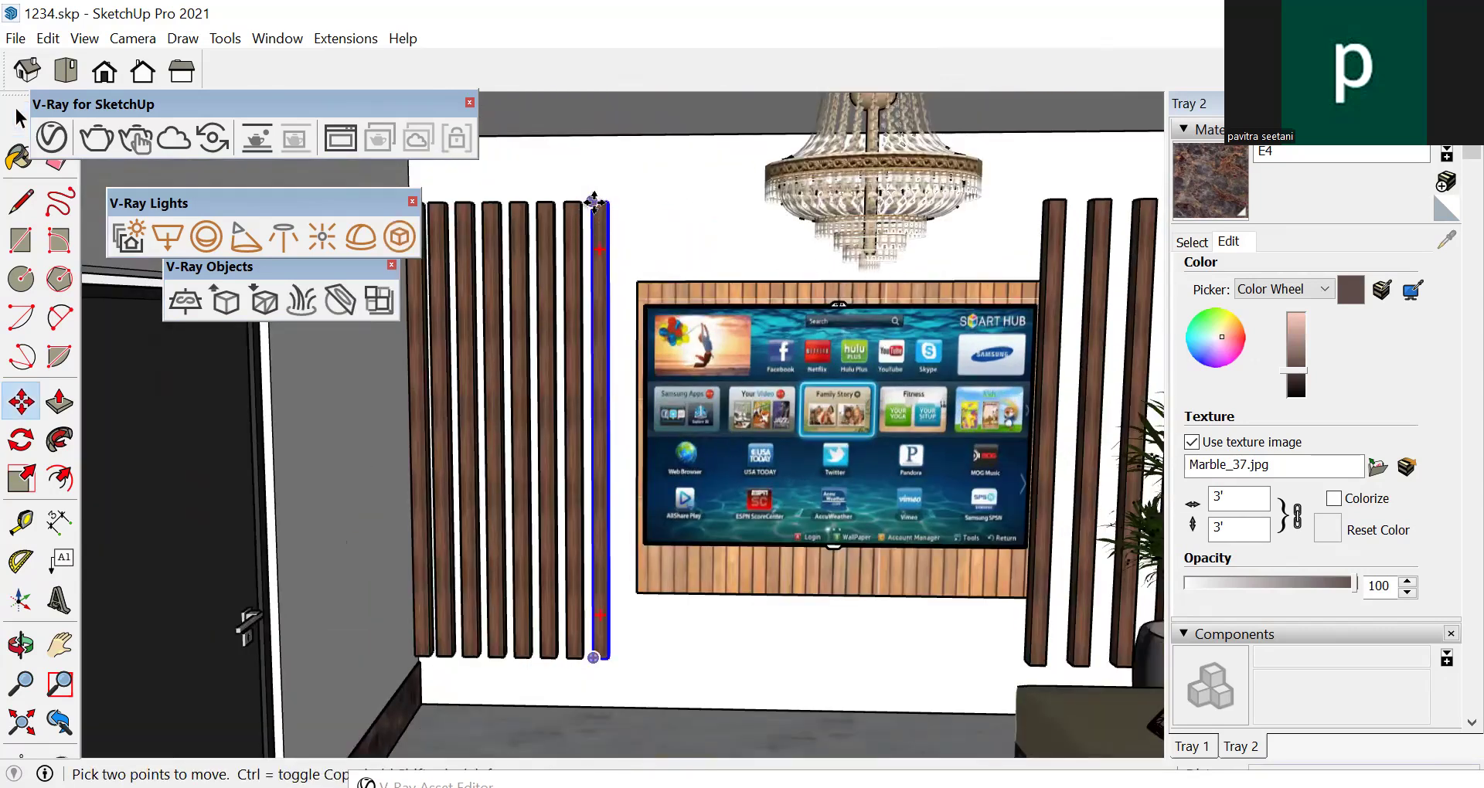
{"action": "left_click", "coordinate": [592, 201]}
{"action": "key", "text": "ctrl"}
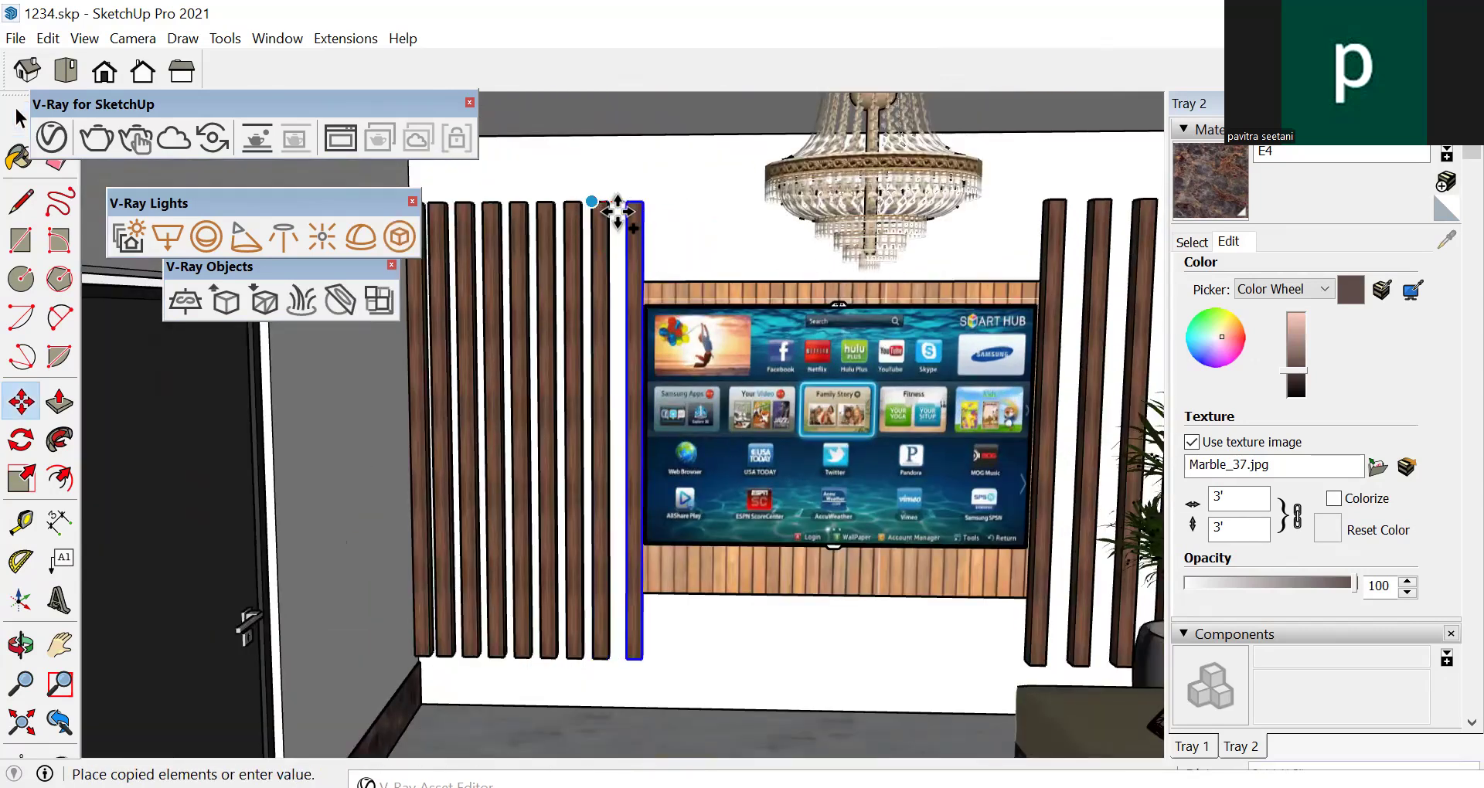
{"action": "key", "text": "Escape"}
{"action": "scroll", "coordinate": [592, 232], "scroll_direction": "down", "scroll_amount": 5}
{"action": "key", "text": "space"}
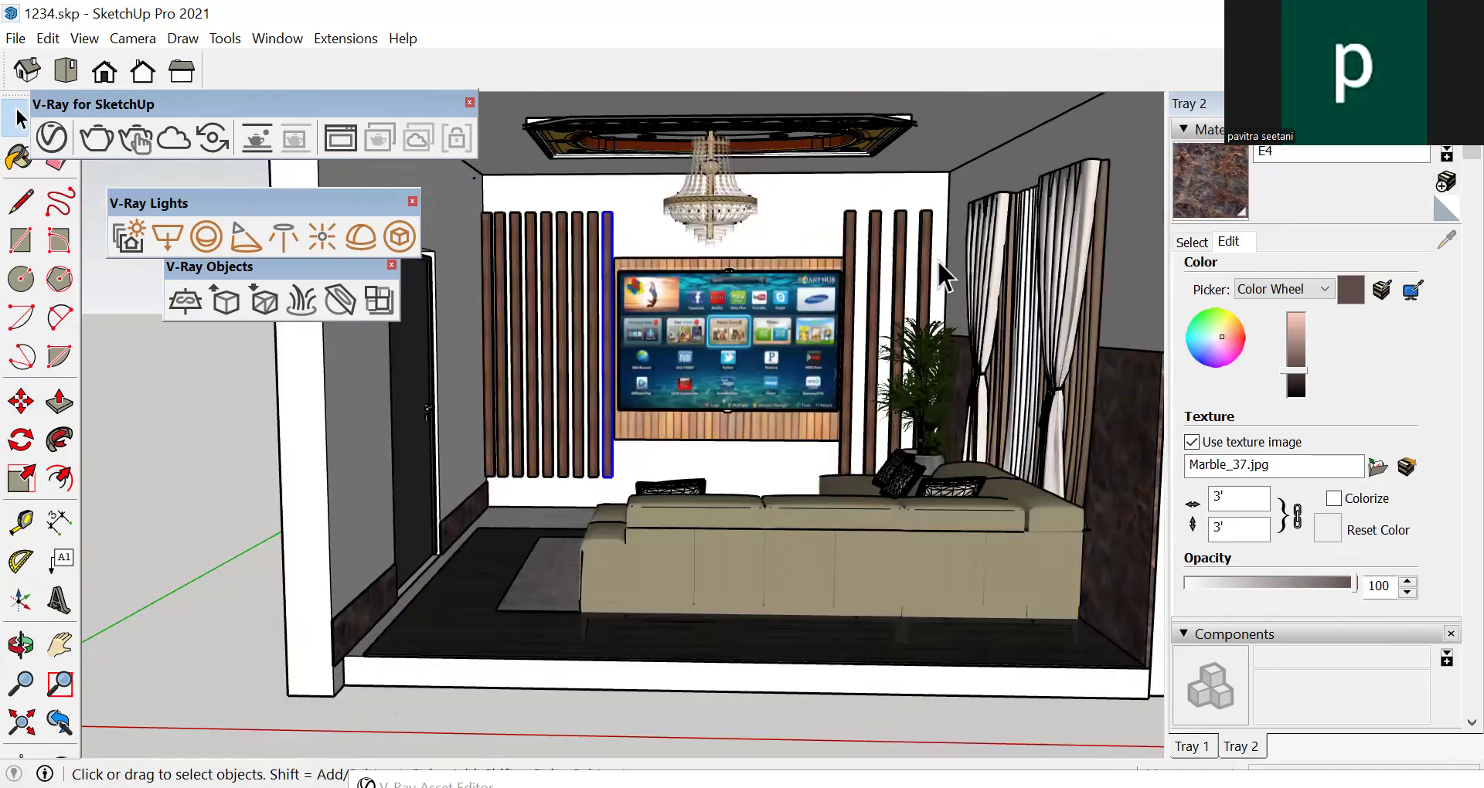
Delete the four widely spaced slats between the TV back panel and the curtains
{"action": "scroll", "coordinate": [901, 248], "scroll_direction": "up", "scroll_amount": 3}
{"action": "left_click", "coordinate": [897, 262]}
{"action": "left_click", "coordinate": [868, 266], "text": "ctrl"}
{"action": "left_click", "coordinate": [838, 270], "text": "ctrl"}
{"action": "left_click", "coordinate": [812, 284], "text": "ctrl"}
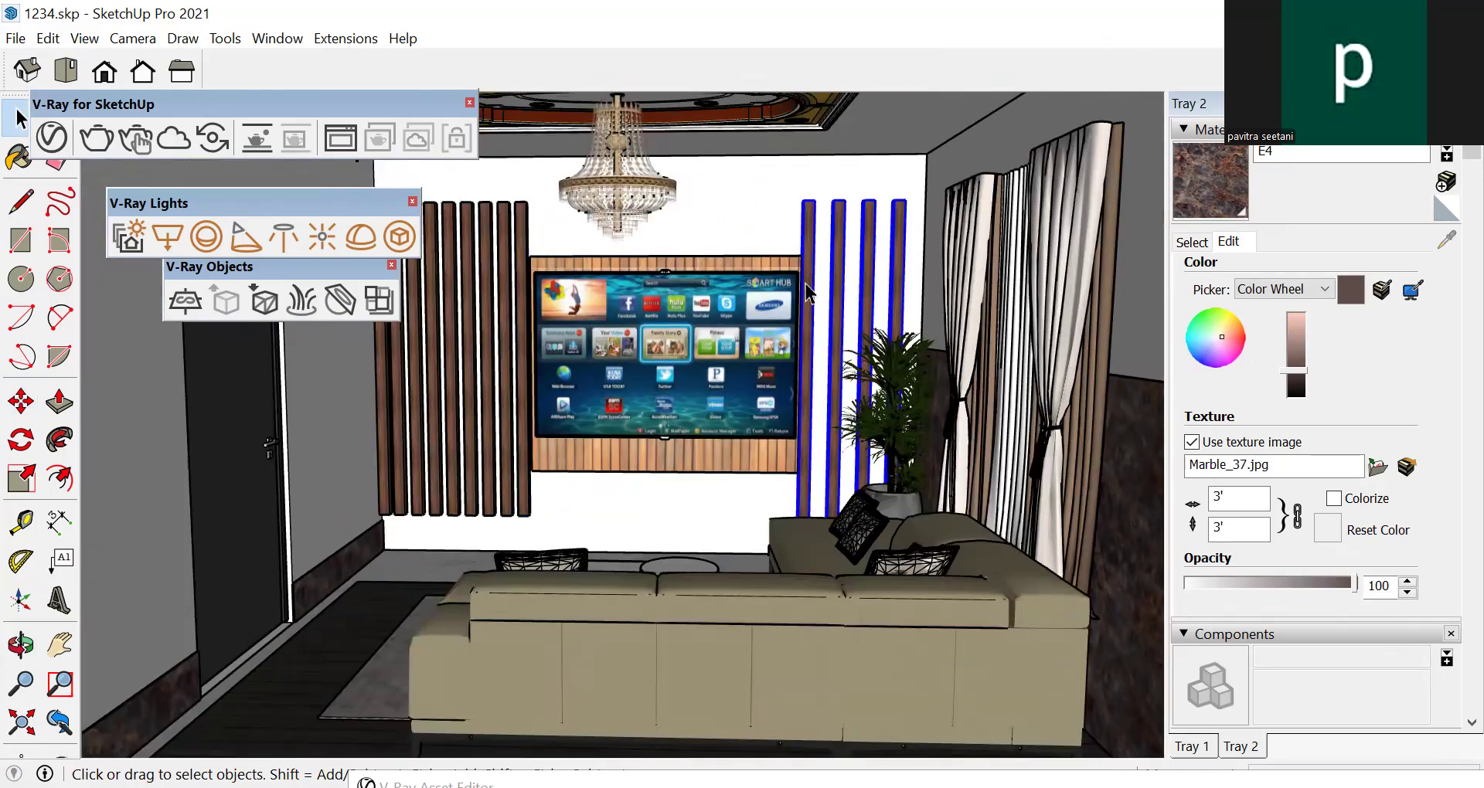
{"action": "key", "text": "Delete"}
Scale all nine slats on the door side of the TV to a shallower depth toward the wall
{"action": "scroll", "coordinate": [595, 279], "scroll_direction": "down", "scroll_amount": 2}
{"action": "scroll", "coordinate": [585, 231], "scroll_direction": "up", "scroll_amount": 2}
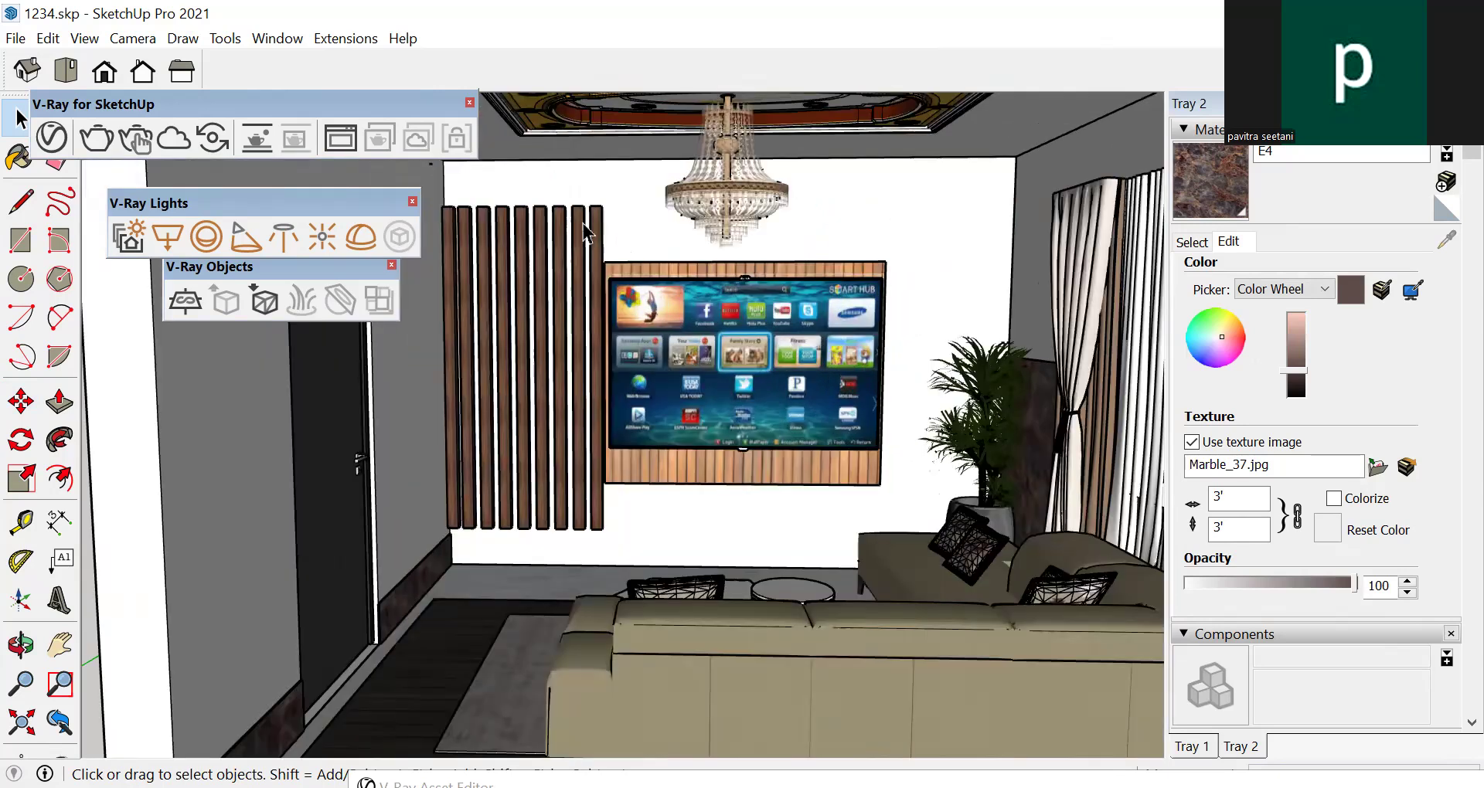
{"action": "left_click", "coordinate": [594, 232], "text": "ctrl"}
{"action": "left_click", "coordinate": [576, 241], "text": "ctrl"}
{"action": "left_click", "coordinate": [558, 249], "text": "ctrl"}
{"action": "left_click", "coordinate": [540, 263], "text": "ctrl"}
{"action": "left_click", "coordinate": [523, 278], "text": "ctrl"}
{"action": "left_click", "coordinate": [504, 295], "text": "ctrl"}
{"action": "left_click", "coordinate": [483, 317], "text": "ctrl"}
{"action": "left_click", "coordinate": [465, 344], "text": "ctrl"}
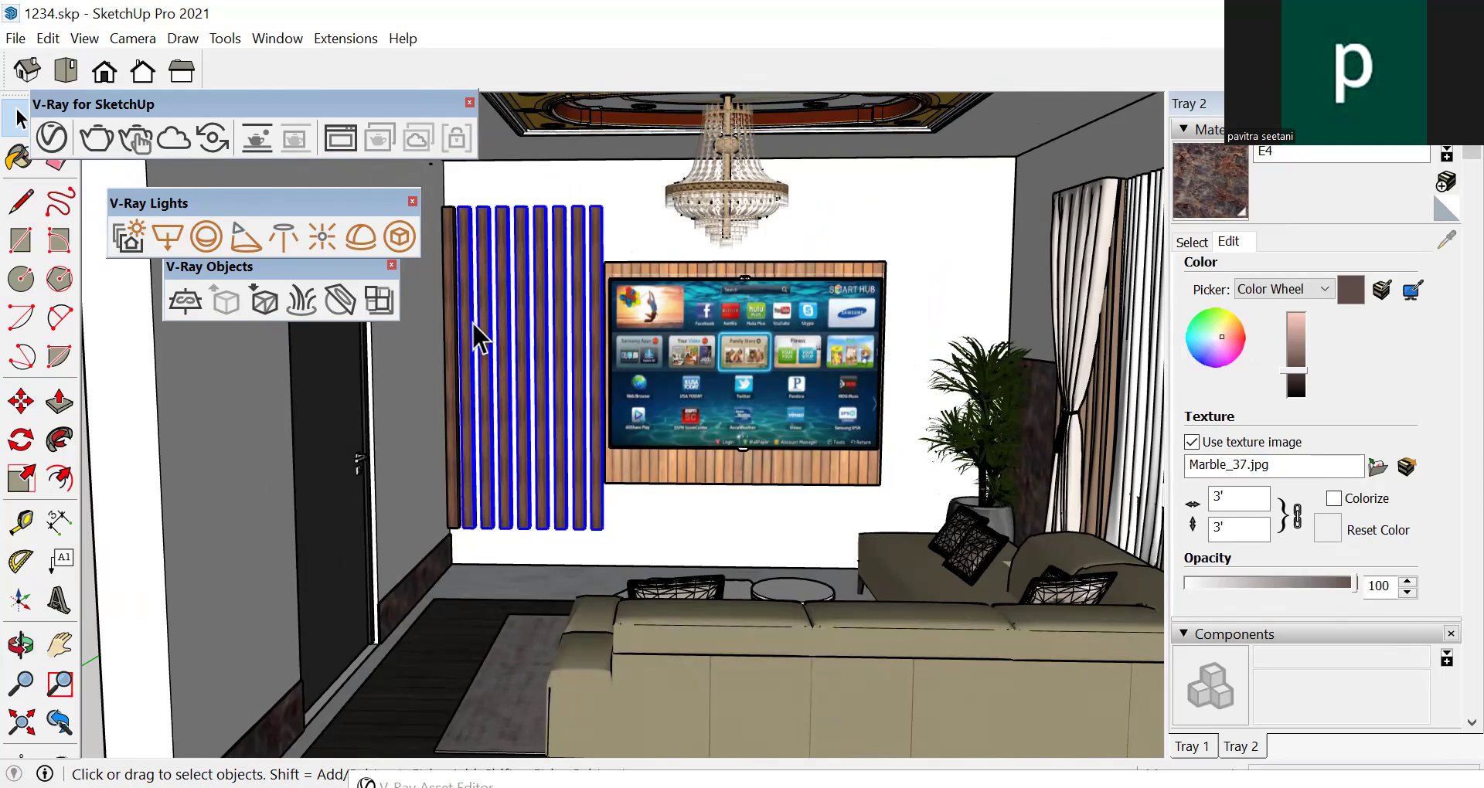
{"action": "left_click", "coordinate": [455, 368], "text": "ctrl"}
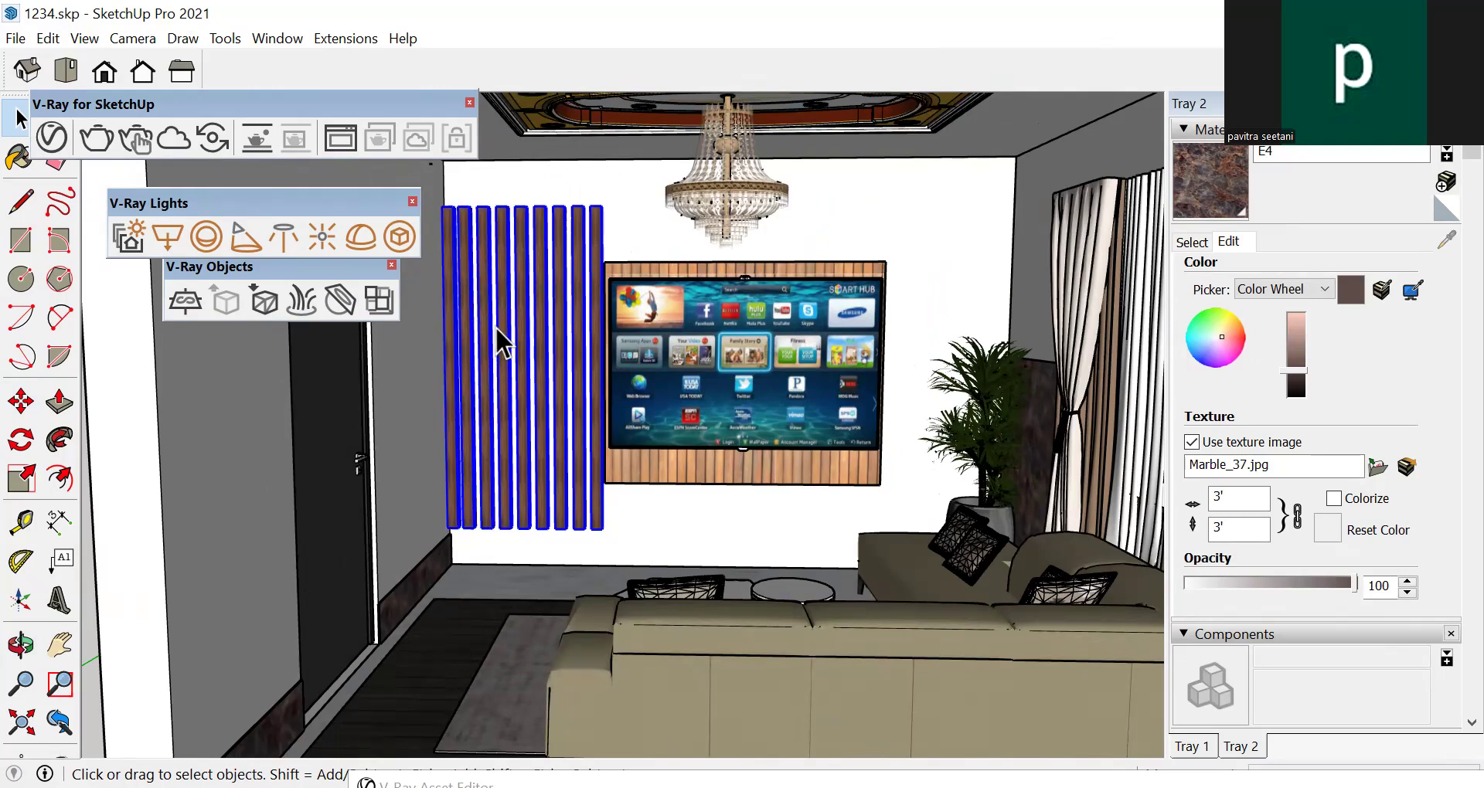
{"action": "key", "text": "s"}
{"action": "scroll", "coordinate": [541, 387], "scroll_direction": "up", "scroll_amount": 3}
{"action": "left_click_drag", "start_coordinate": [524, 381], "coordinate": [554, 365]}
{"action": "middle_click_drag", "start_coordinate": [623, 411], "coordinate": [504, 410]}
{"action": "left_click_drag", "start_coordinate": [502, 391], "coordinate": [528, 376]}
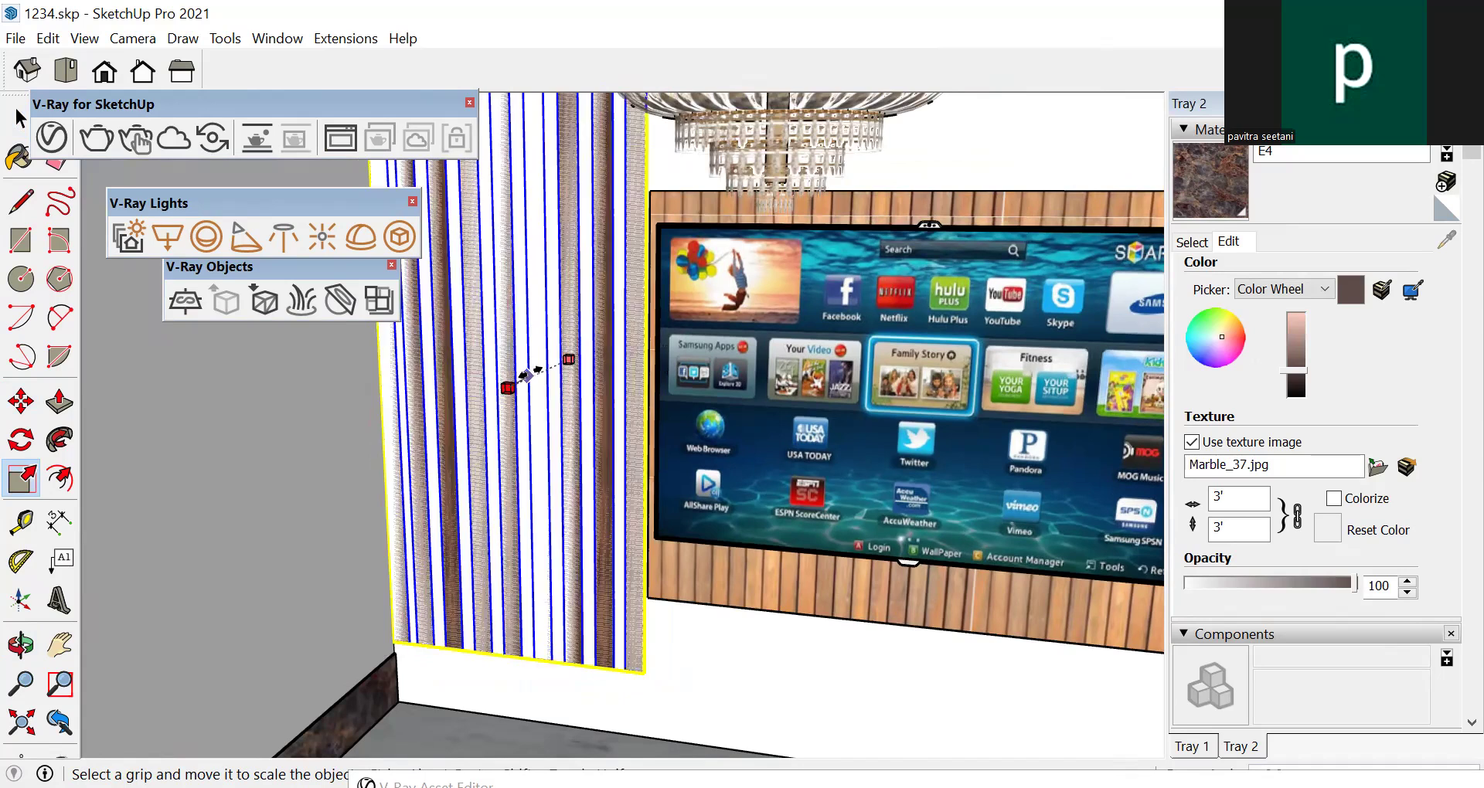
{"action": "key", "text": "space"}
{"action": "scroll", "coordinate": [558, 318], "scroll_direction": "down", "scroll_amount": 1}
{"action": "scroll", "coordinate": [592, 353], "scroll_direction": "down", "scroll_amount": 3}
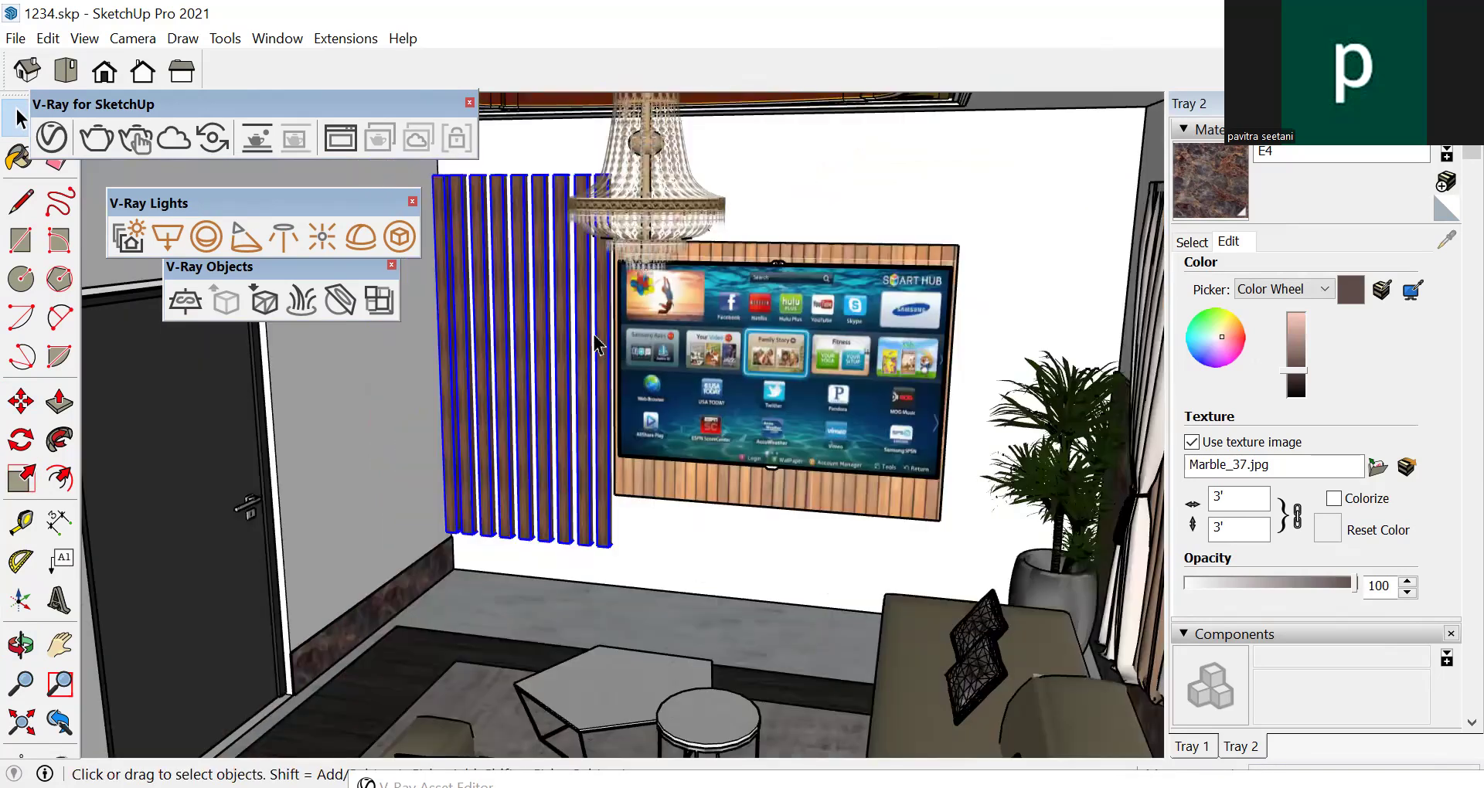
Copy the nine slats horizontally along the wall to the corner beside the curtains
{"action": "scroll", "coordinate": [568, 396], "scroll_direction": "down", "scroll_amount": 5}
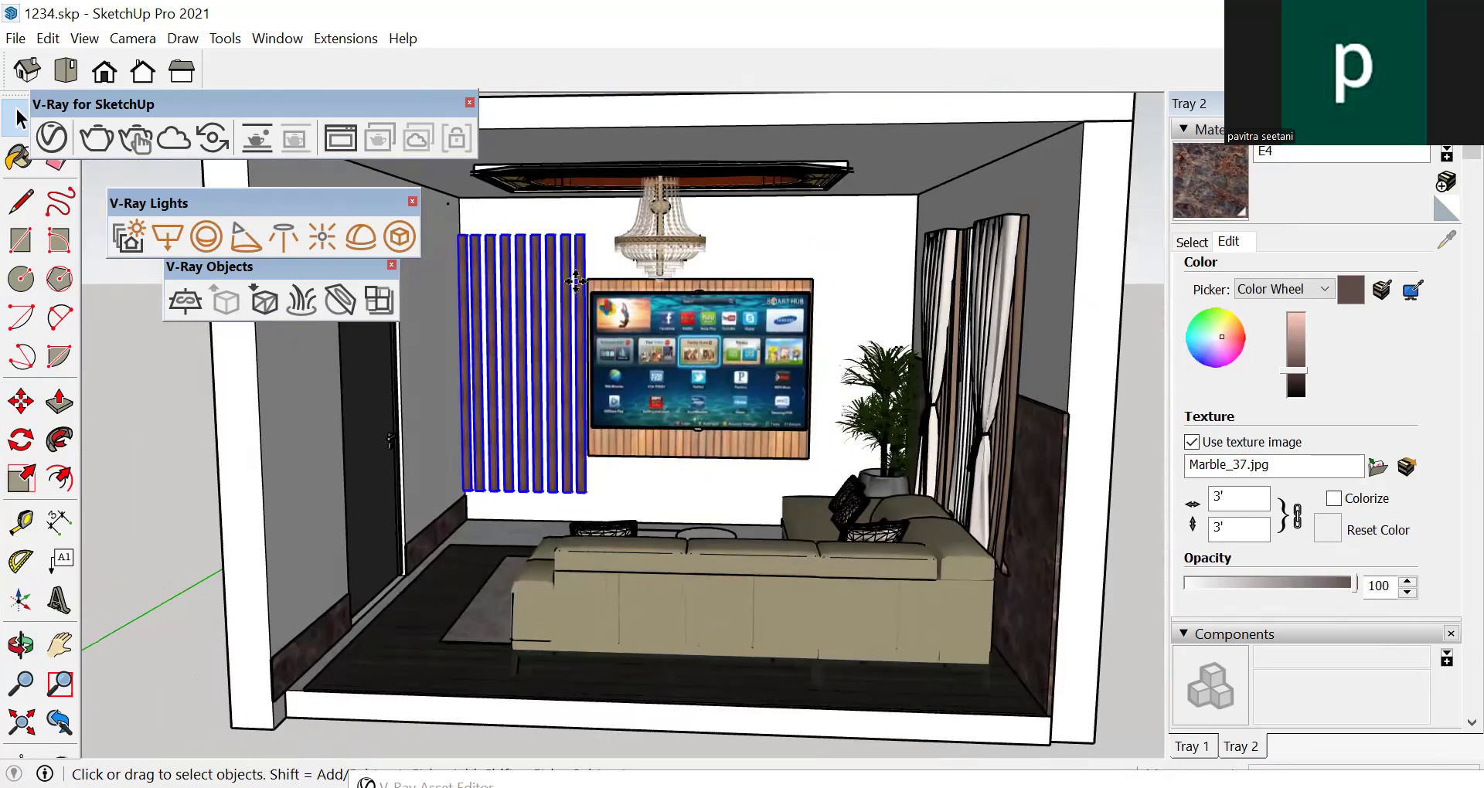
{"action": "key", "text": "m"}
{"action": "key", "text": "ctrl"}
{"action": "left_click", "coordinate": [583, 234]}
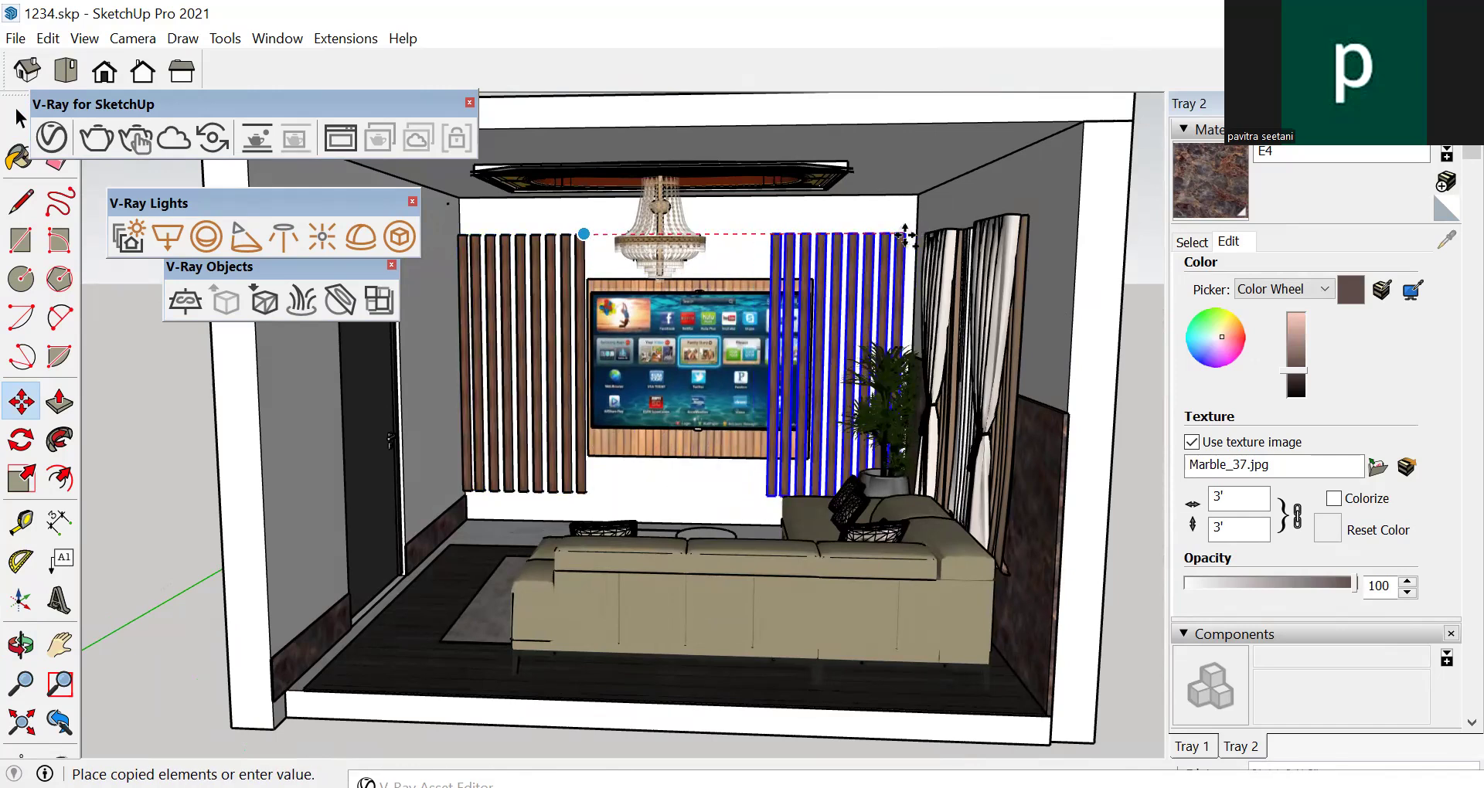
{"action": "left_click", "coordinate": [908, 234]}
{"action": "scroll", "coordinate": [904, 235], "scroll_direction": "up", "scroll_amount": 5}
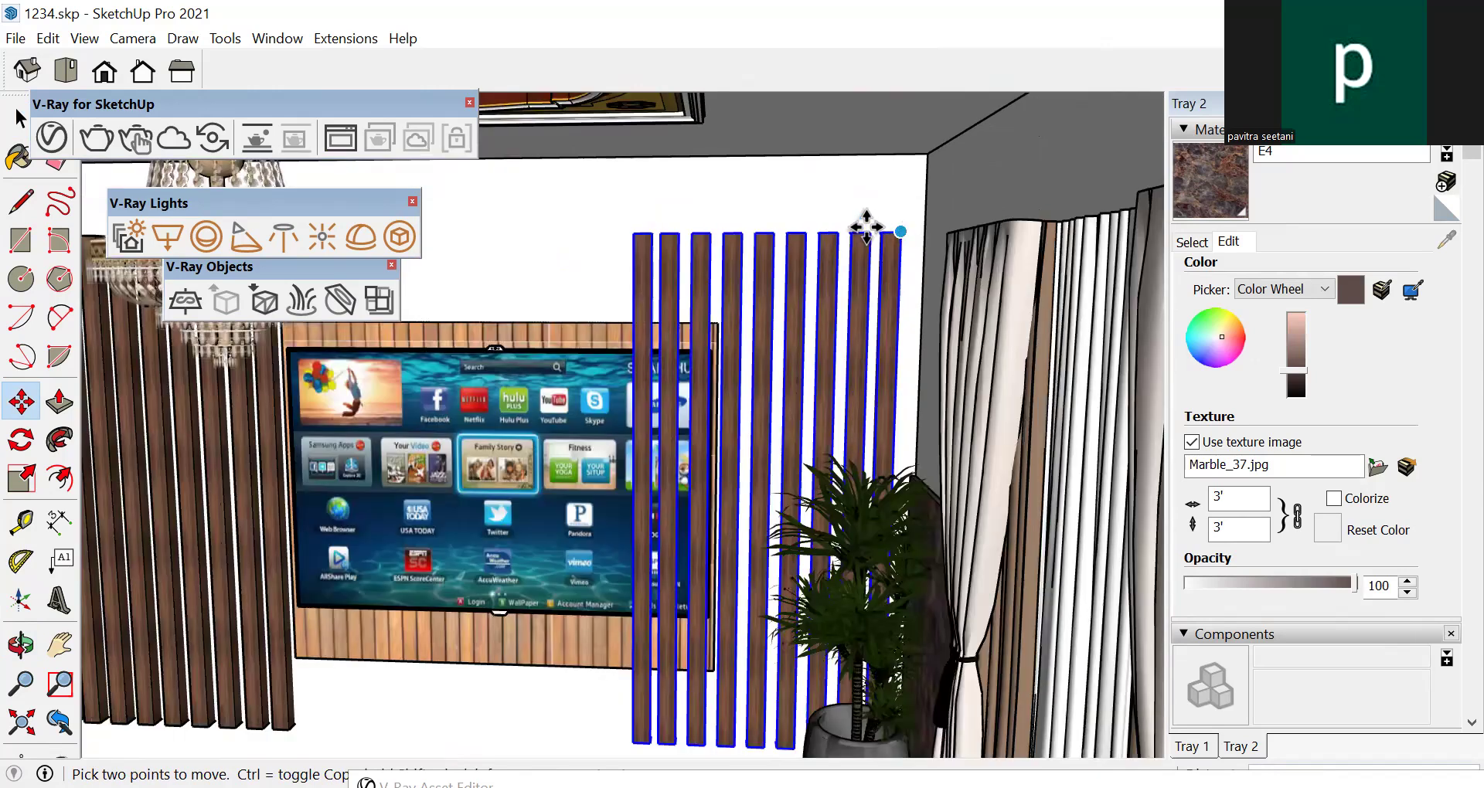
{"action": "scroll", "coordinate": [896, 234], "scroll_direction": "up", "scroll_amount": 3}
{"action": "scroll", "coordinate": [928, 230], "scroll_direction": "down", "scroll_amount": 1}
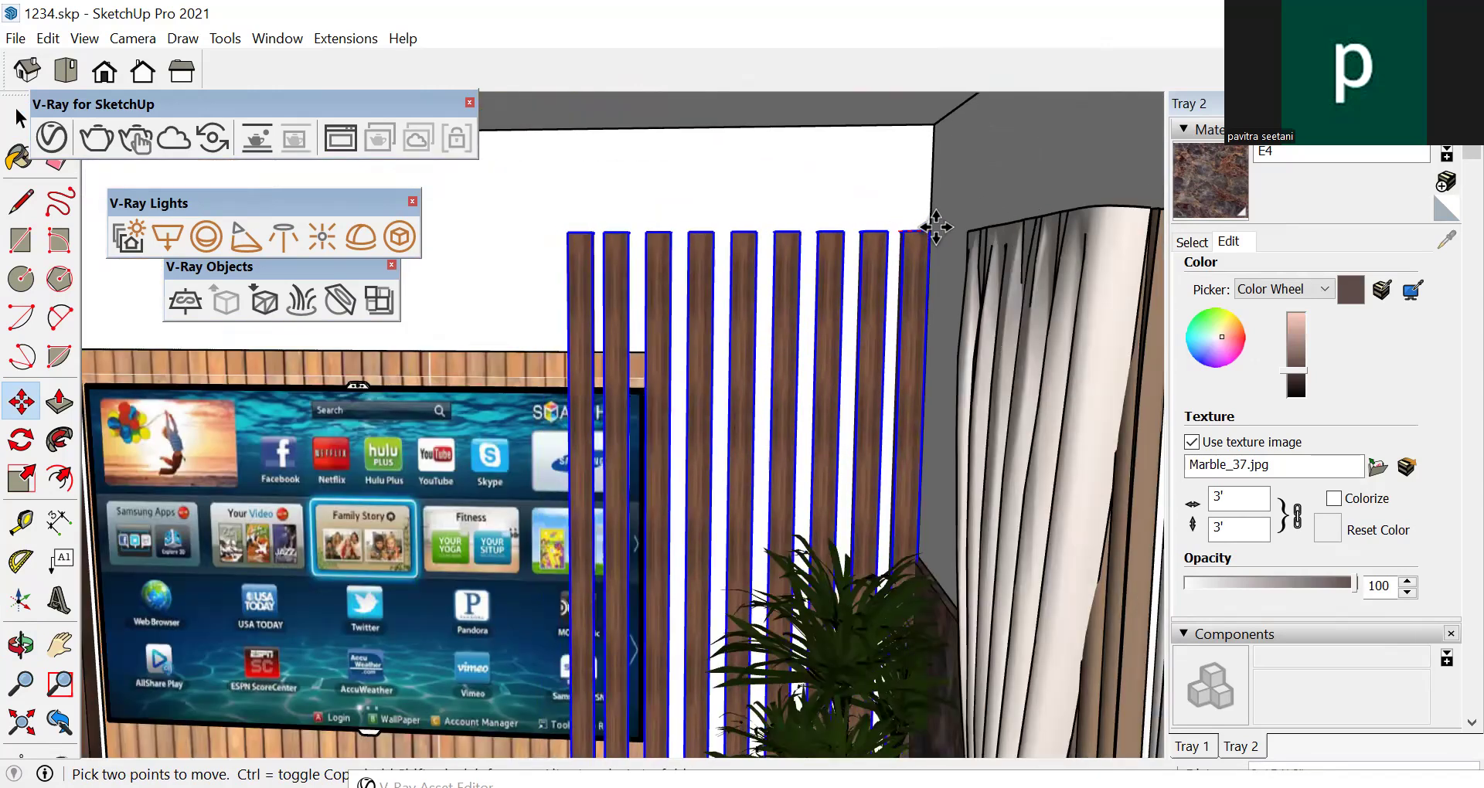
{"action": "scroll", "coordinate": [932, 228], "scroll_direction": "down", "scroll_amount": 2}
{"action": "key", "text": "space"}
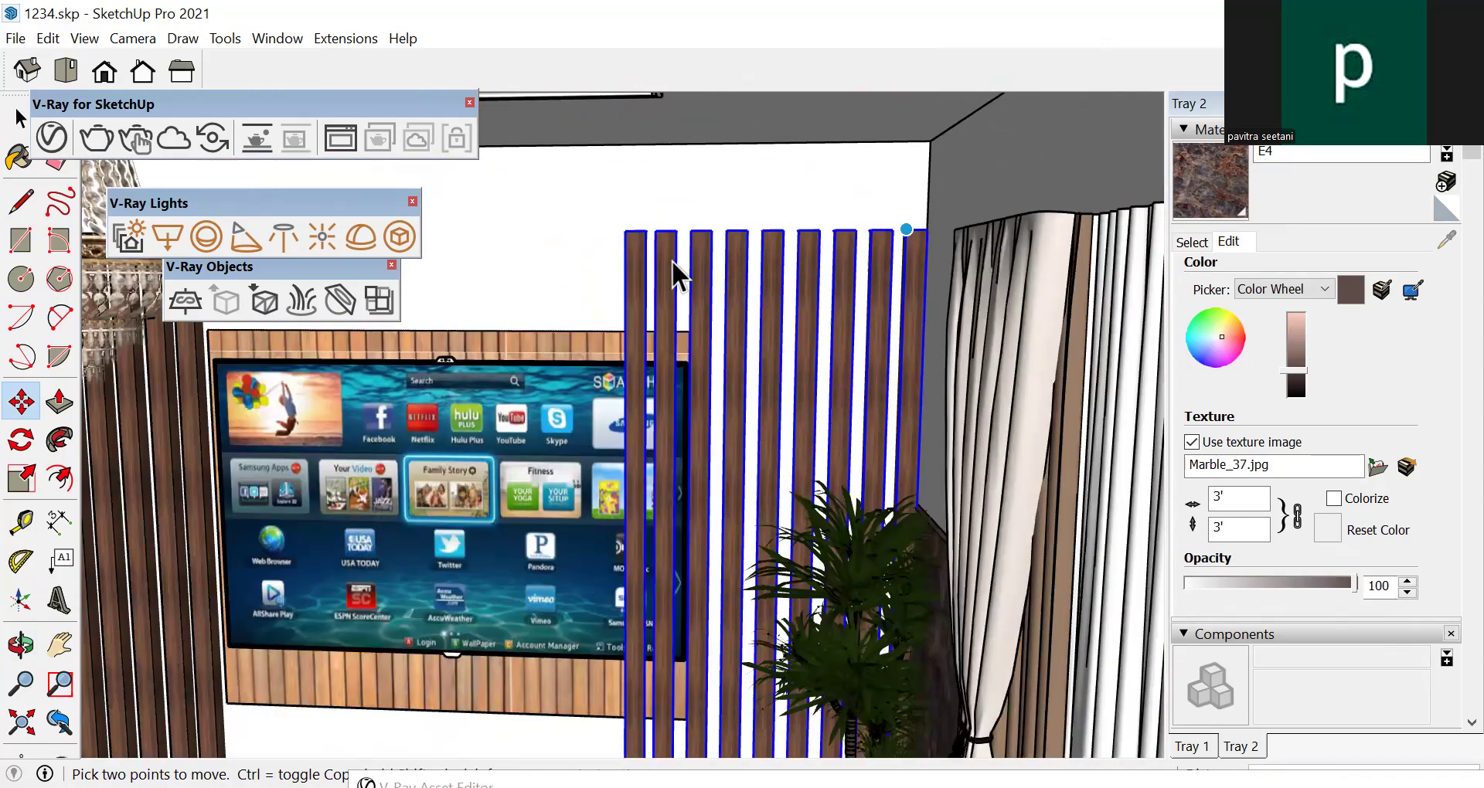
Delete the three copied slats nearest the TV that overlap or crowd its back panel
{"action": "scroll", "coordinate": [678, 275], "scroll_direction": "down", "scroll_amount": 2}
{"action": "left_click", "coordinate": [669, 275]}
{"action": "key", "text": "Delete"}
{"action": "left_click", "coordinate": [699, 291]}
{"action": "key", "text": "Delete"}
{"action": "left_click", "coordinate": [726, 285]}
{"action": "key", "text": "Delete"}
Delete the slat directly beside the TV back panel on the door side
{"action": "scroll", "coordinate": [741, 255], "scroll_direction": "down", "scroll_amount": 2}
{"action": "scroll", "coordinate": [727, 328], "scroll_direction": "down", "scroll_amount": 5}
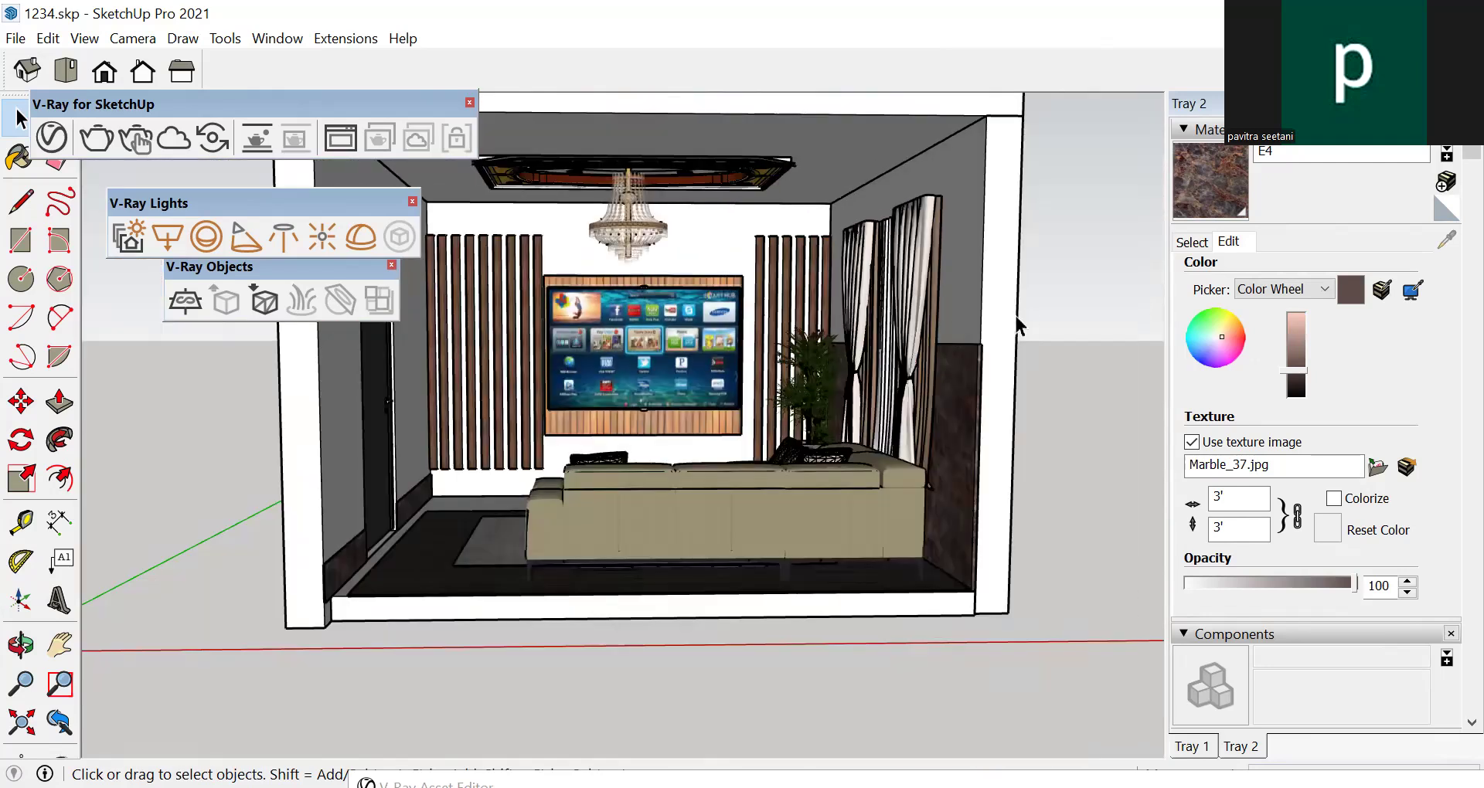
{"action": "middle_click_drag", "start_coordinate": [727, 309], "coordinate": [729, 275]}
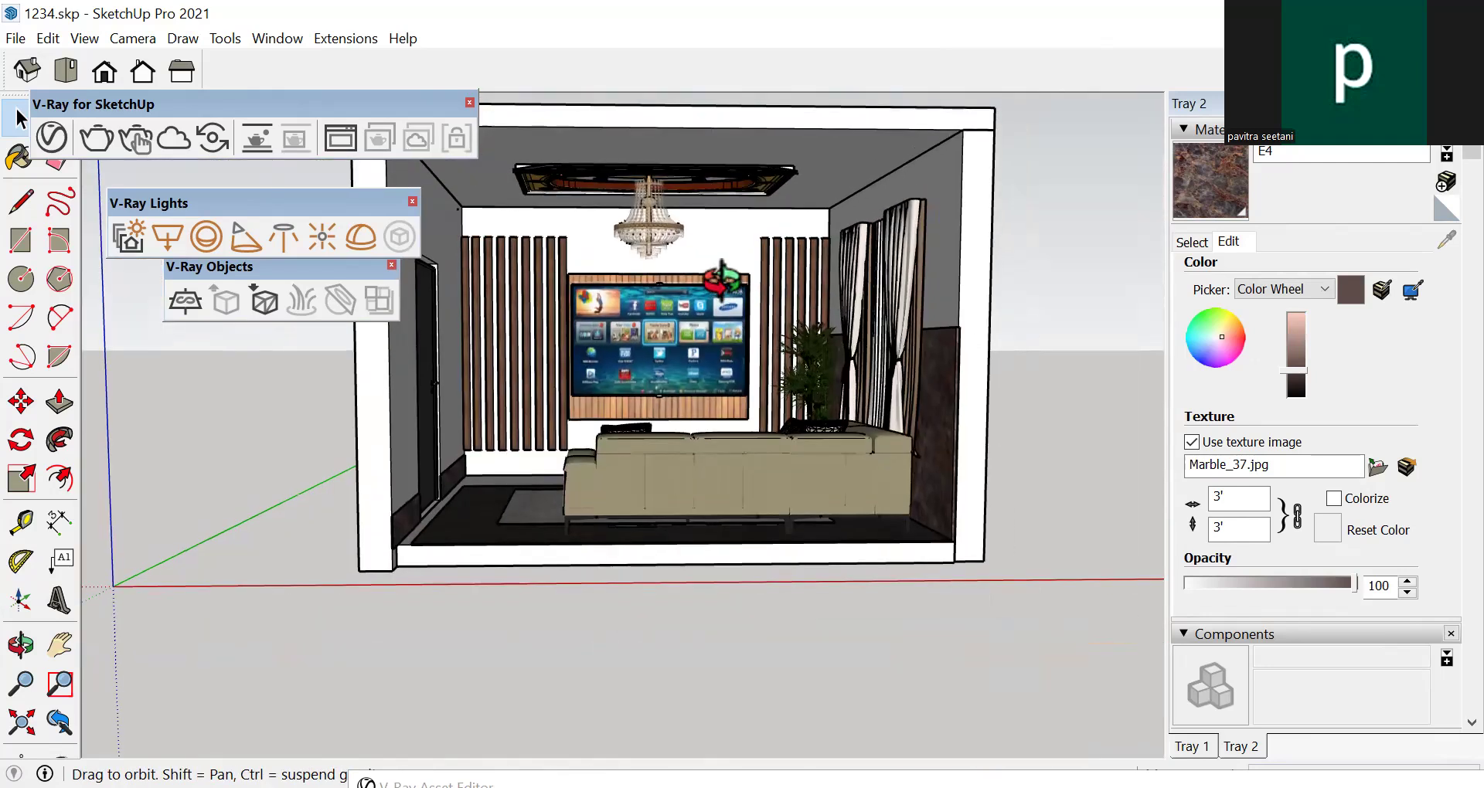
{"action": "scroll", "coordinate": [729, 255], "scroll_direction": "up", "scroll_amount": 3}
{"action": "scroll", "coordinate": [726, 263], "scroll_direction": "up", "scroll_amount": 1}
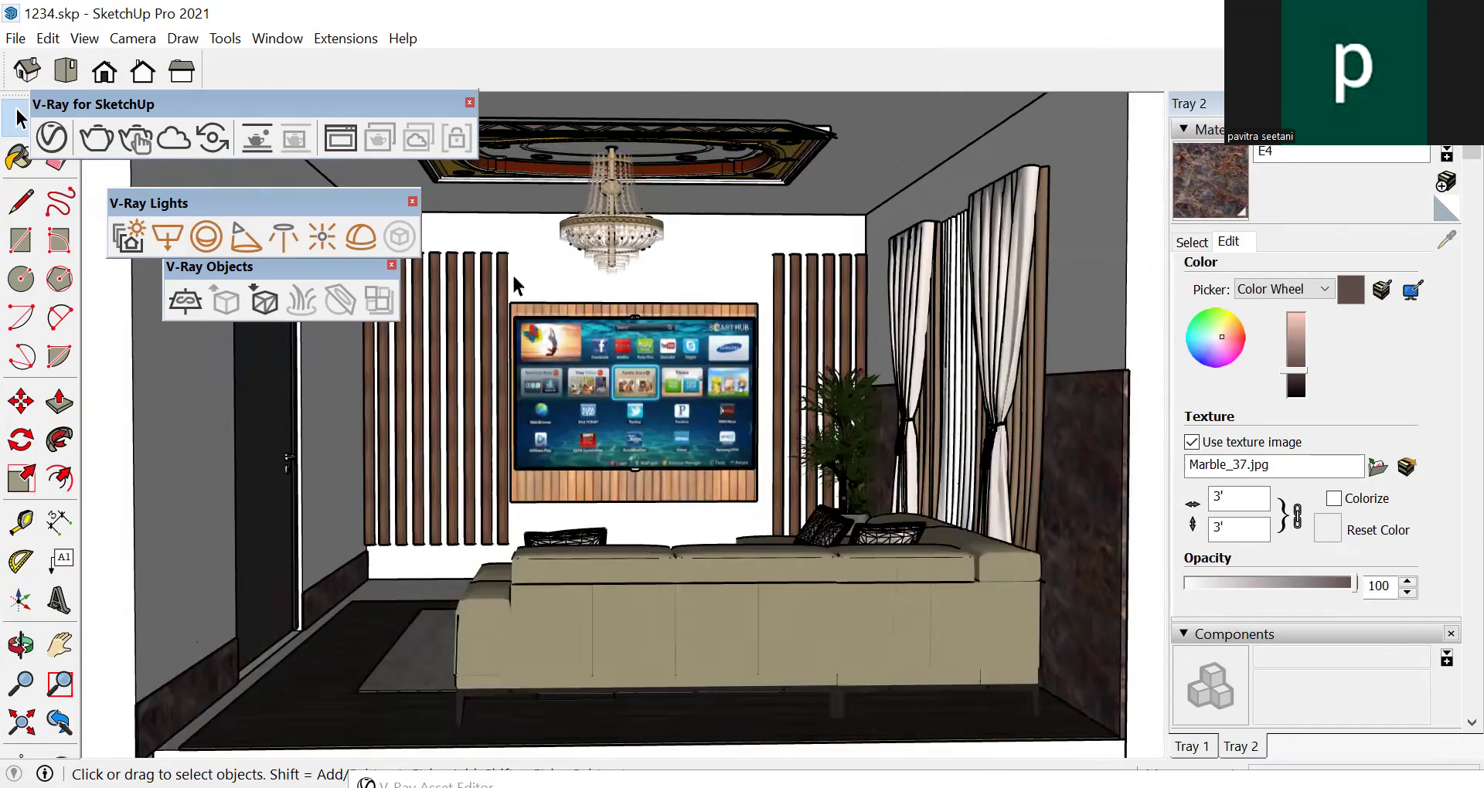
{"action": "left_click", "coordinate": [504, 282]}
{"action": "key", "text": "Delete"}
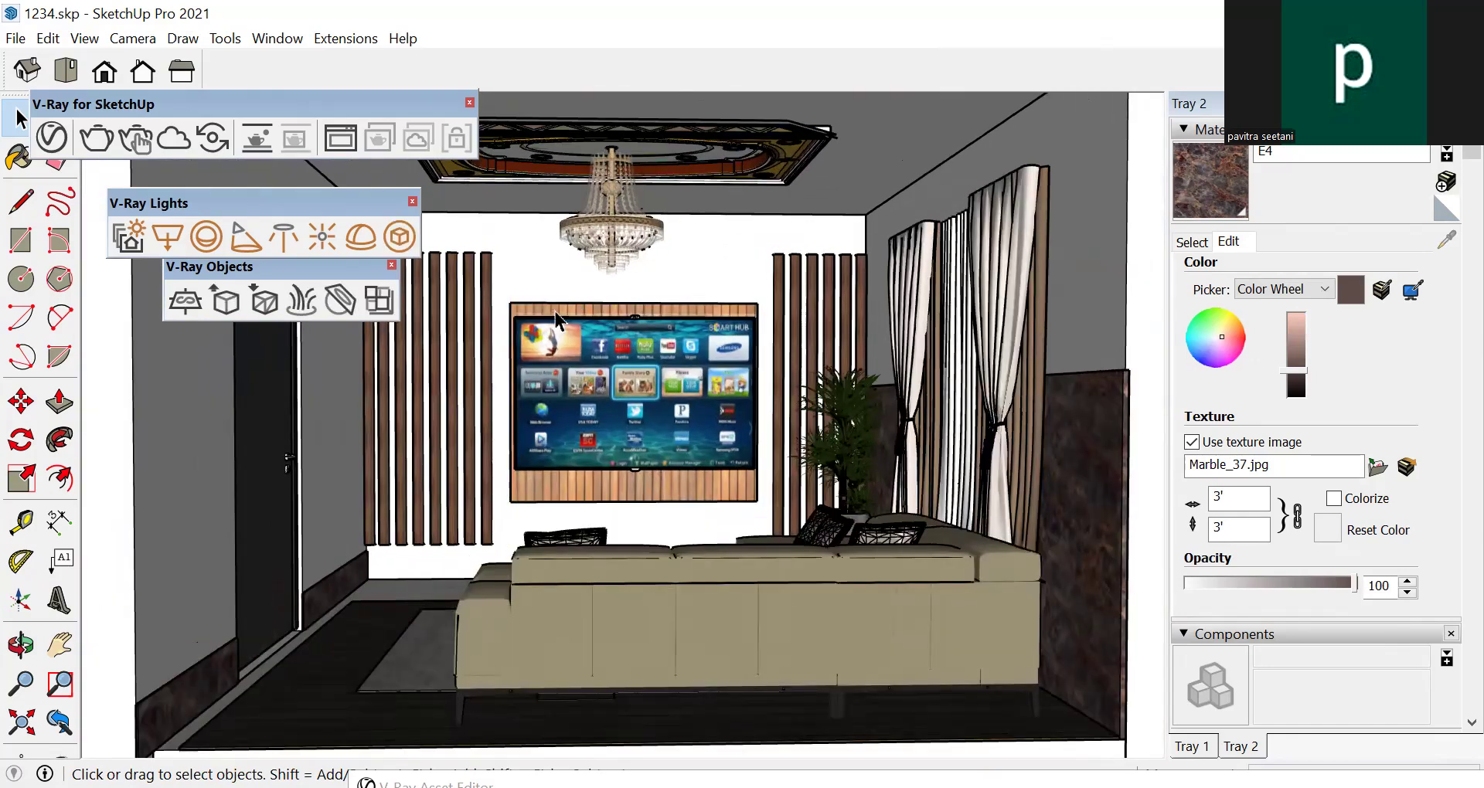
Scale the TV back panel wider to meet the slats on both sides and extend its lower edge downward
{"action": "left_click", "coordinate": [562, 495]}
{"action": "scroll", "coordinate": [513, 421], "scroll_direction": "up", "scroll_amount": 5}
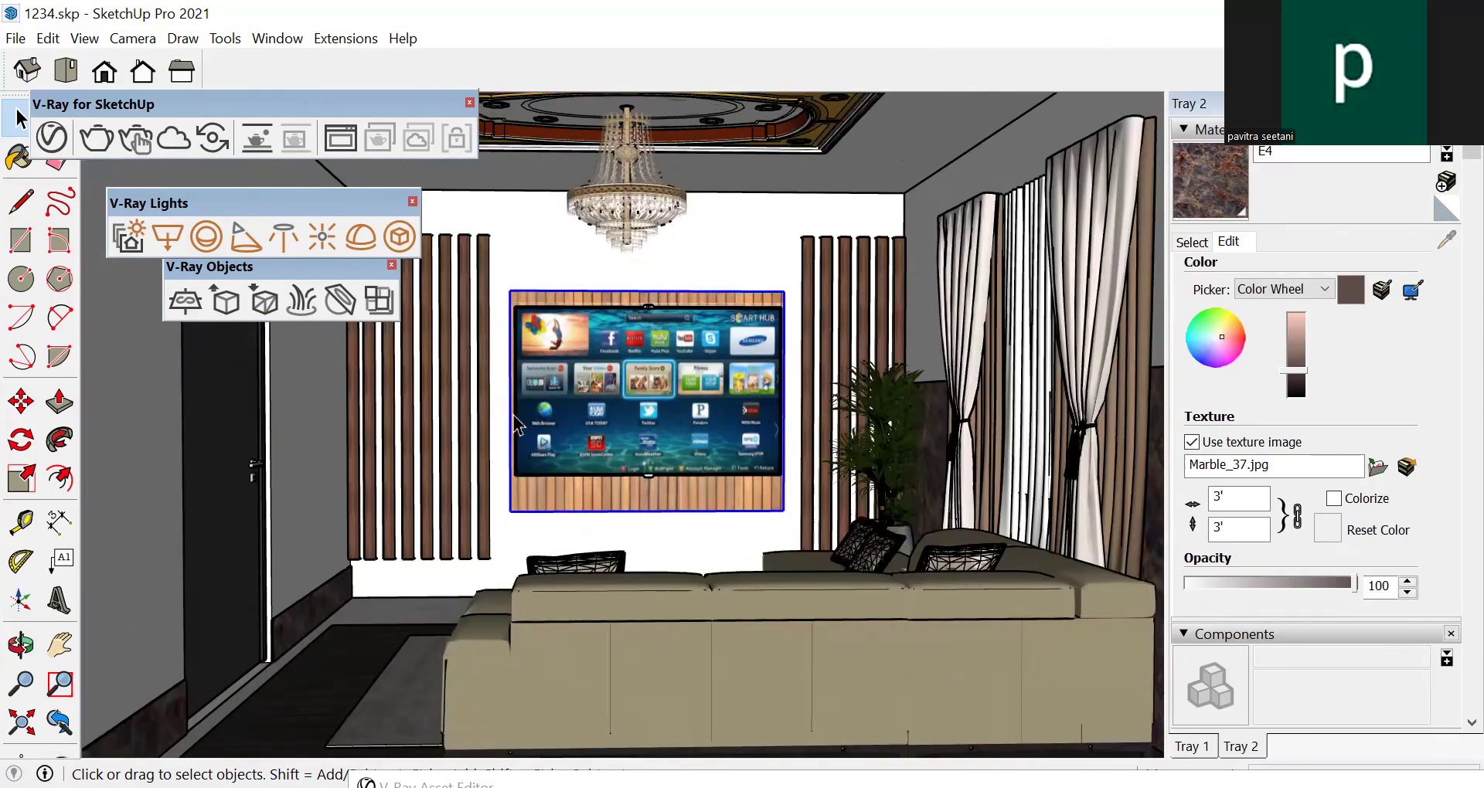
{"action": "scroll", "coordinate": [511, 414], "scroll_direction": "up", "scroll_amount": 3}
{"action": "key", "text": "s"}
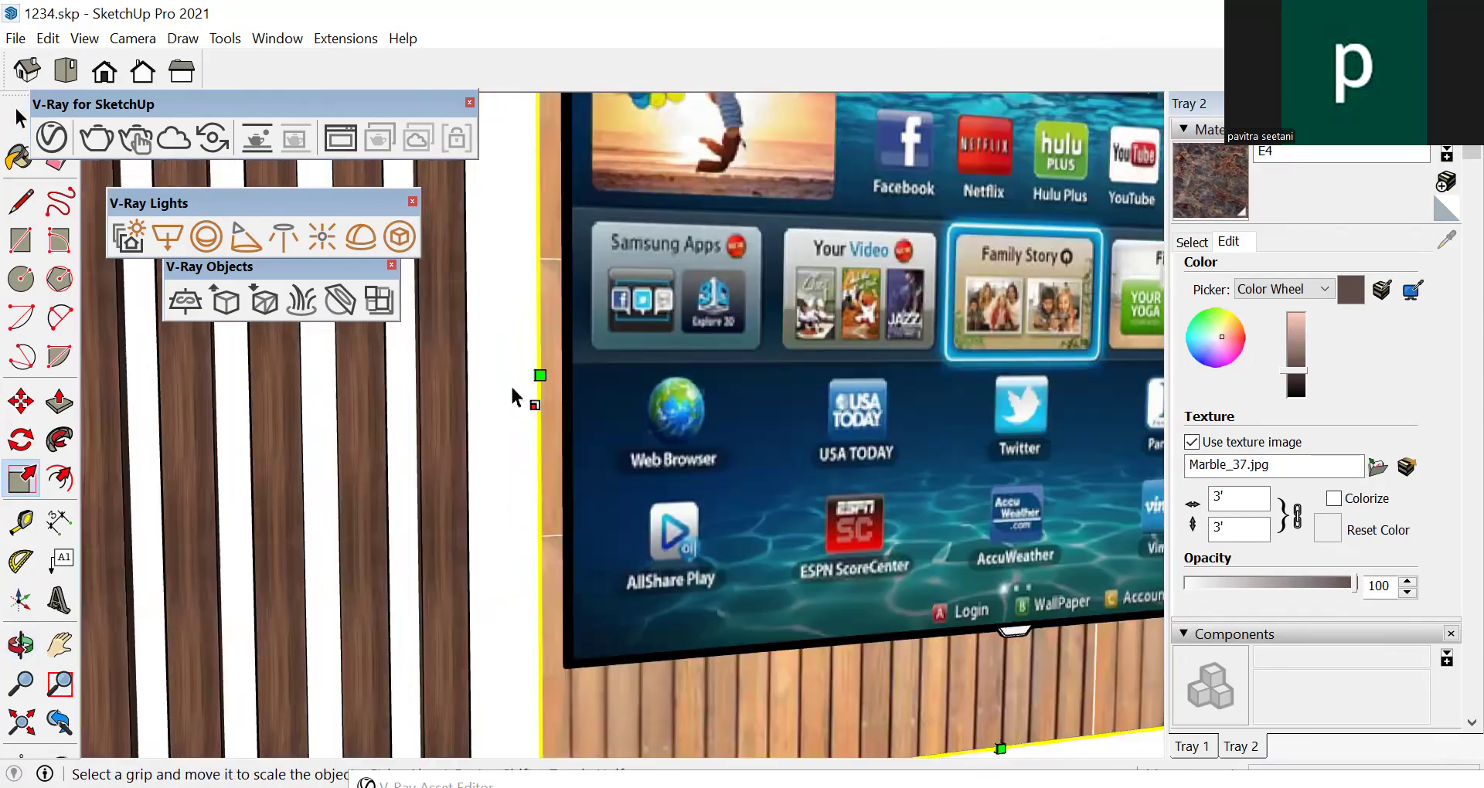
{"action": "scroll", "coordinate": [550, 379], "scroll_direction": "up", "scroll_amount": 3}
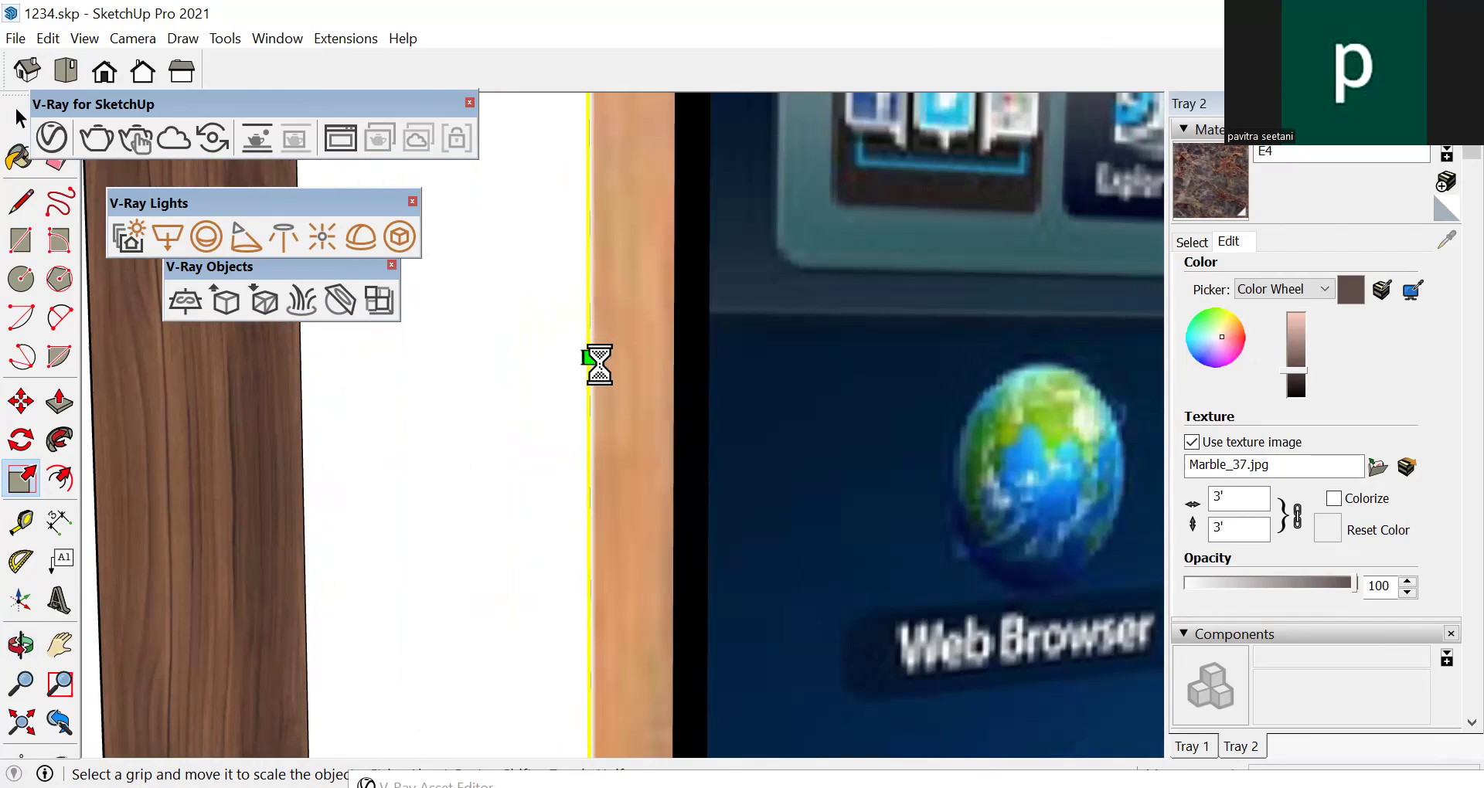
{"action": "scroll", "coordinate": [604, 334], "scroll_direction": "down", "scroll_amount": 1}
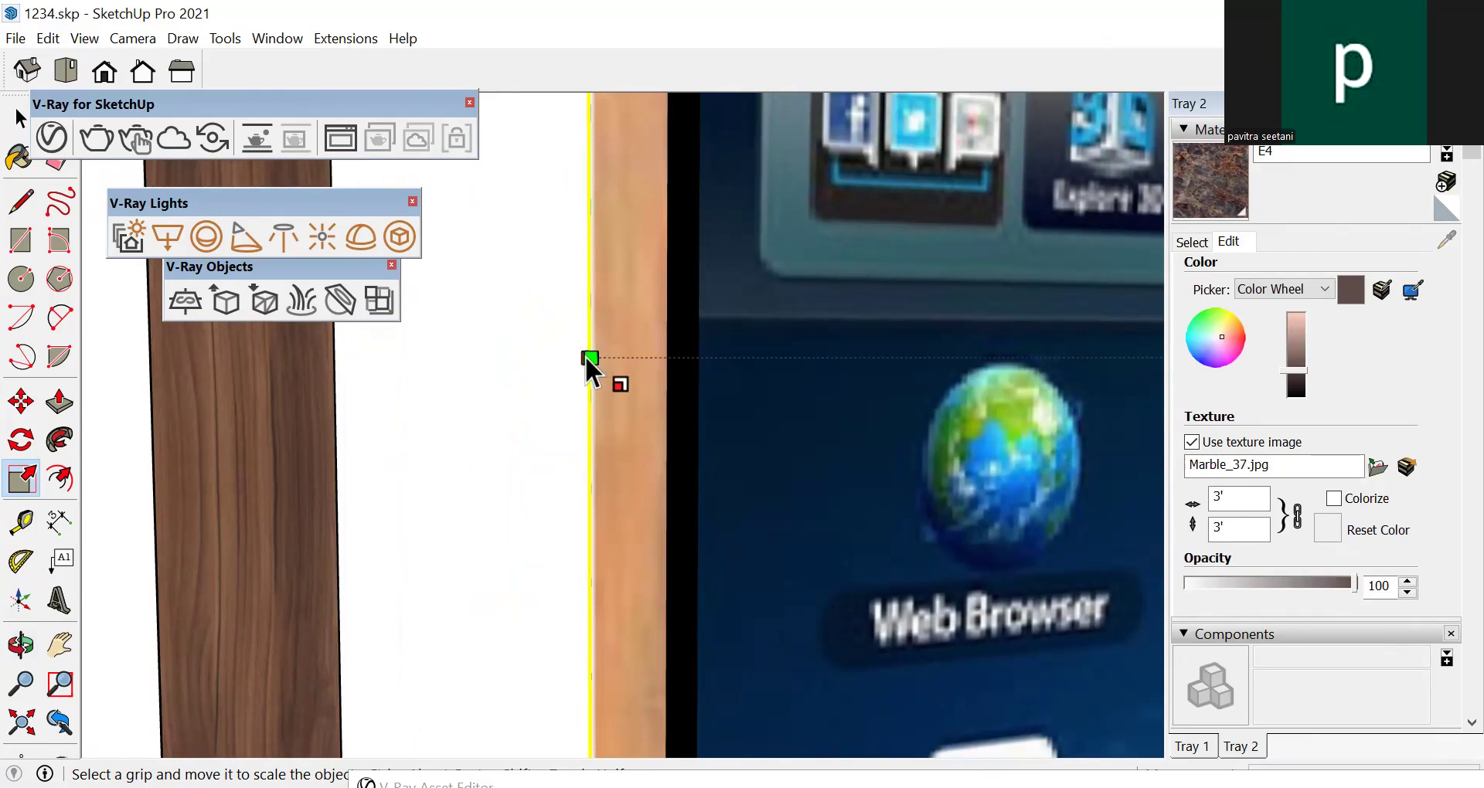
{"action": "scroll", "coordinate": [628, 318], "scroll_direction": "down", "scroll_amount": 8}
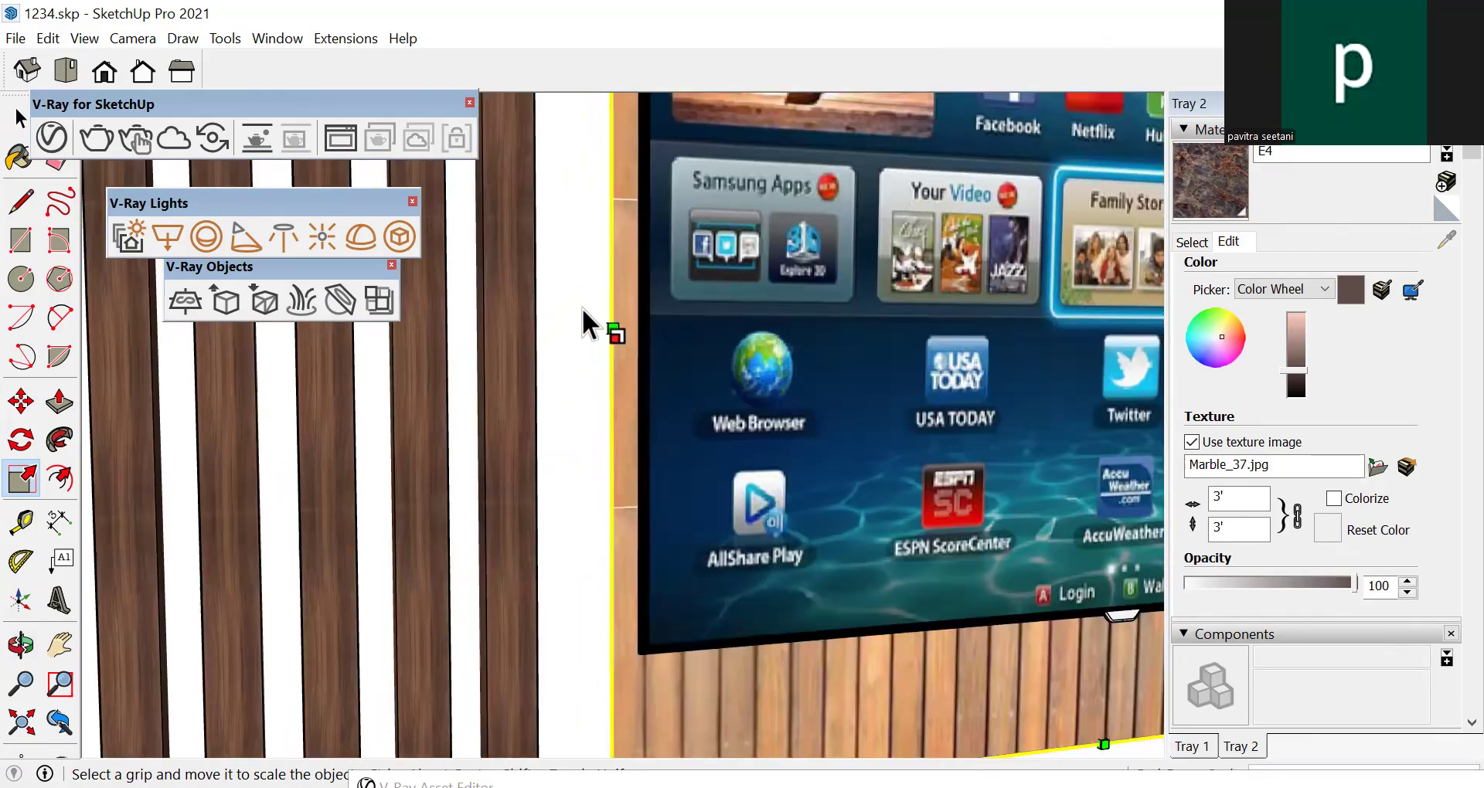
{"action": "scroll", "coordinate": [599, 508], "scroll_direction": "up", "scroll_amount": 3}
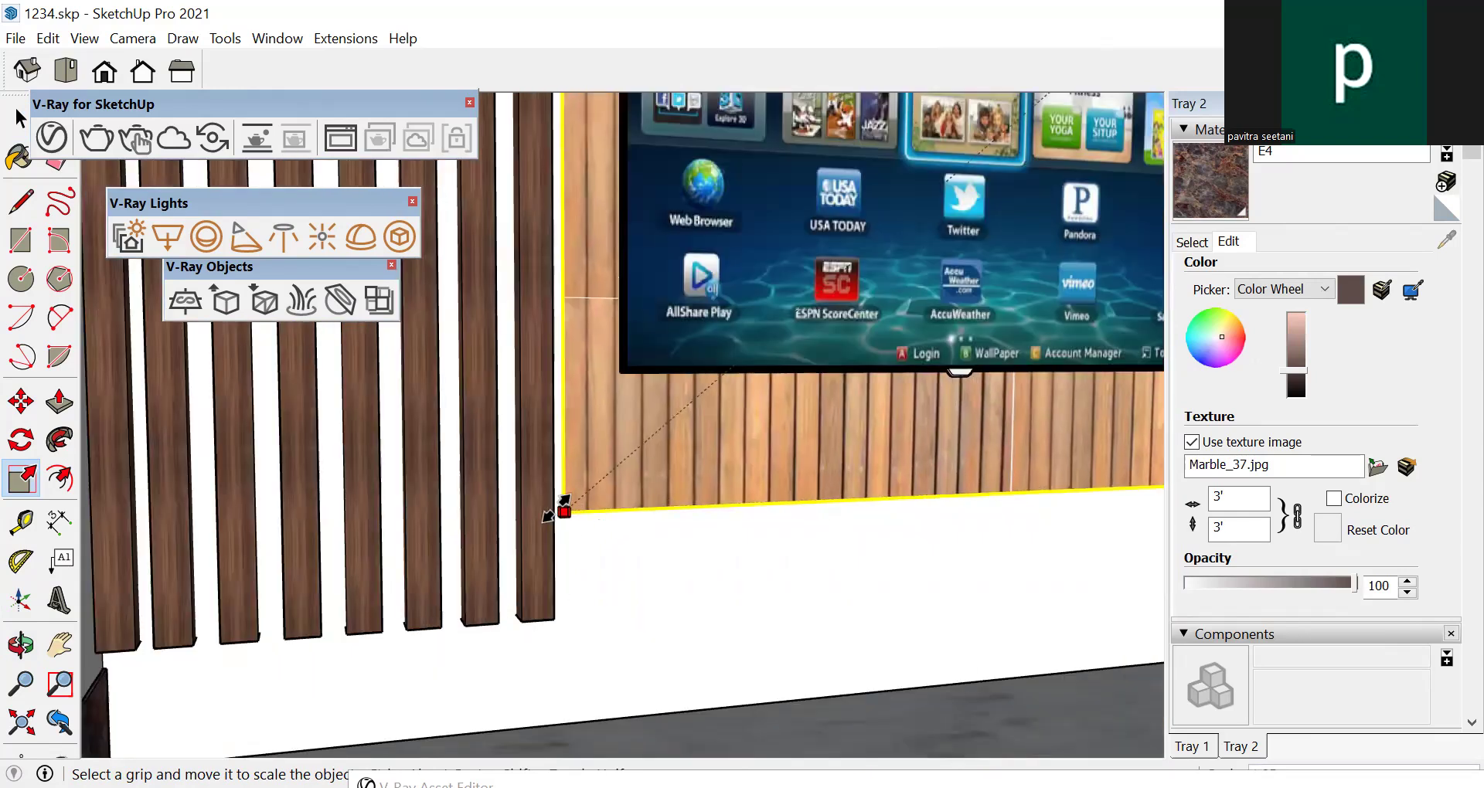
{"action": "scroll", "coordinate": [555, 511], "scroll_direction": "down", "scroll_amount": 4}
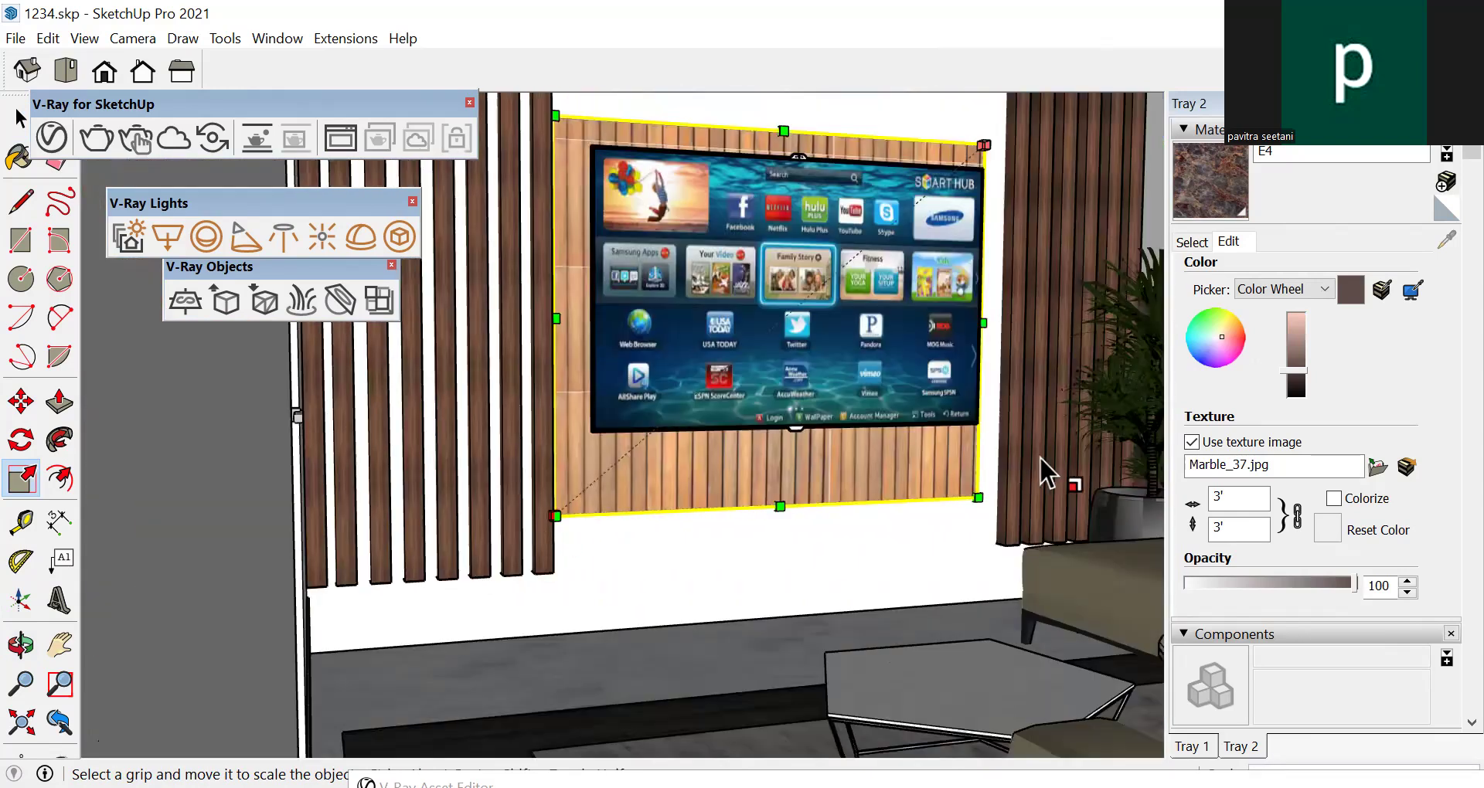
{"action": "scroll", "coordinate": [1037, 474], "scroll_direction": "down", "scroll_amount": 1}
{"action": "scroll", "coordinate": [901, 490], "scroll_direction": "up", "scroll_amount": 2}
{"action": "left_click_drag", "start_coordinate": [853, 515], "coordinate": [871, 545]}
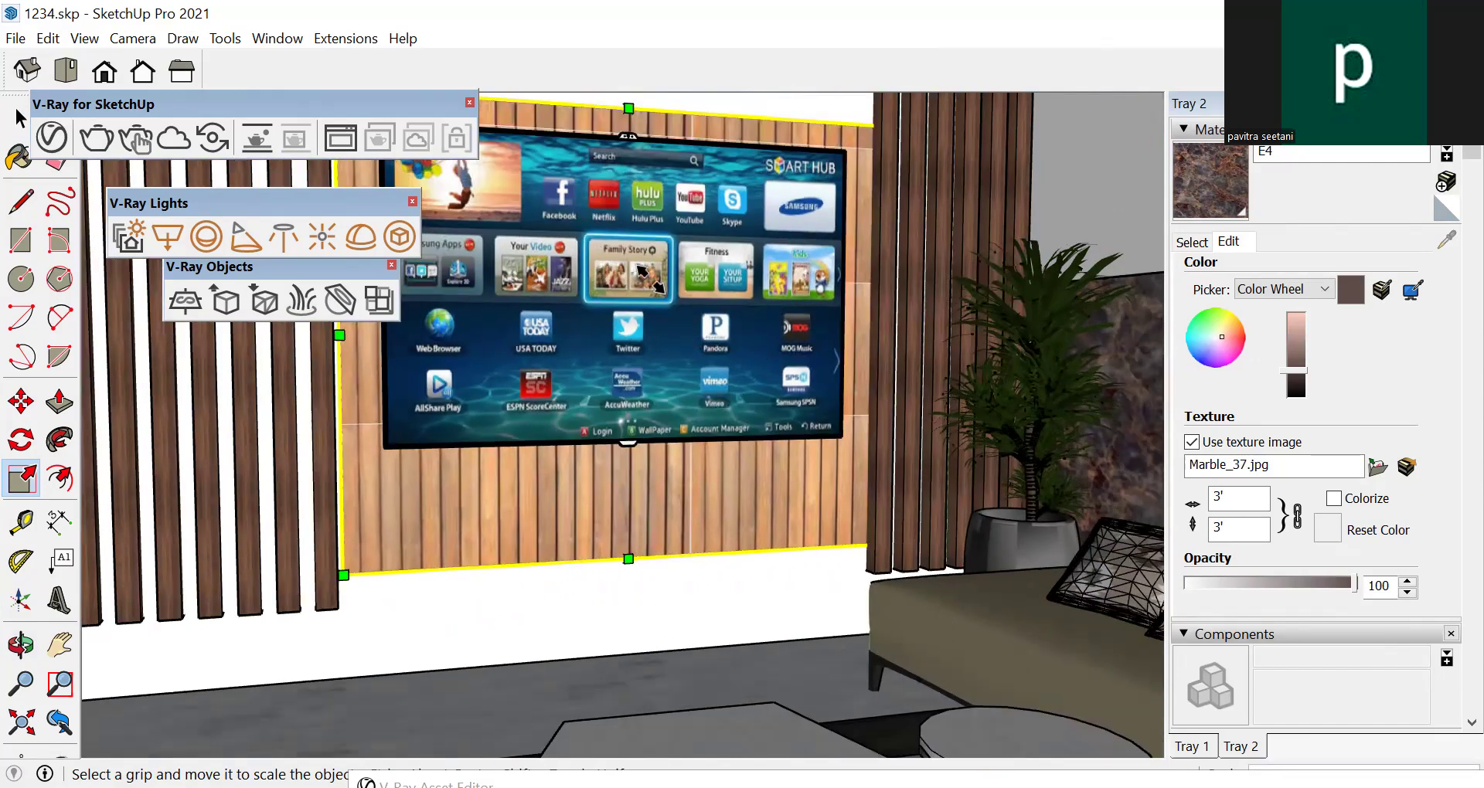
Try to stretch the TV back panel's top edge slightly upward with Scale
{"action": "scroll", "coordinate": [638, 266], "scroll_direction": "down", "scroll_amount": 3}
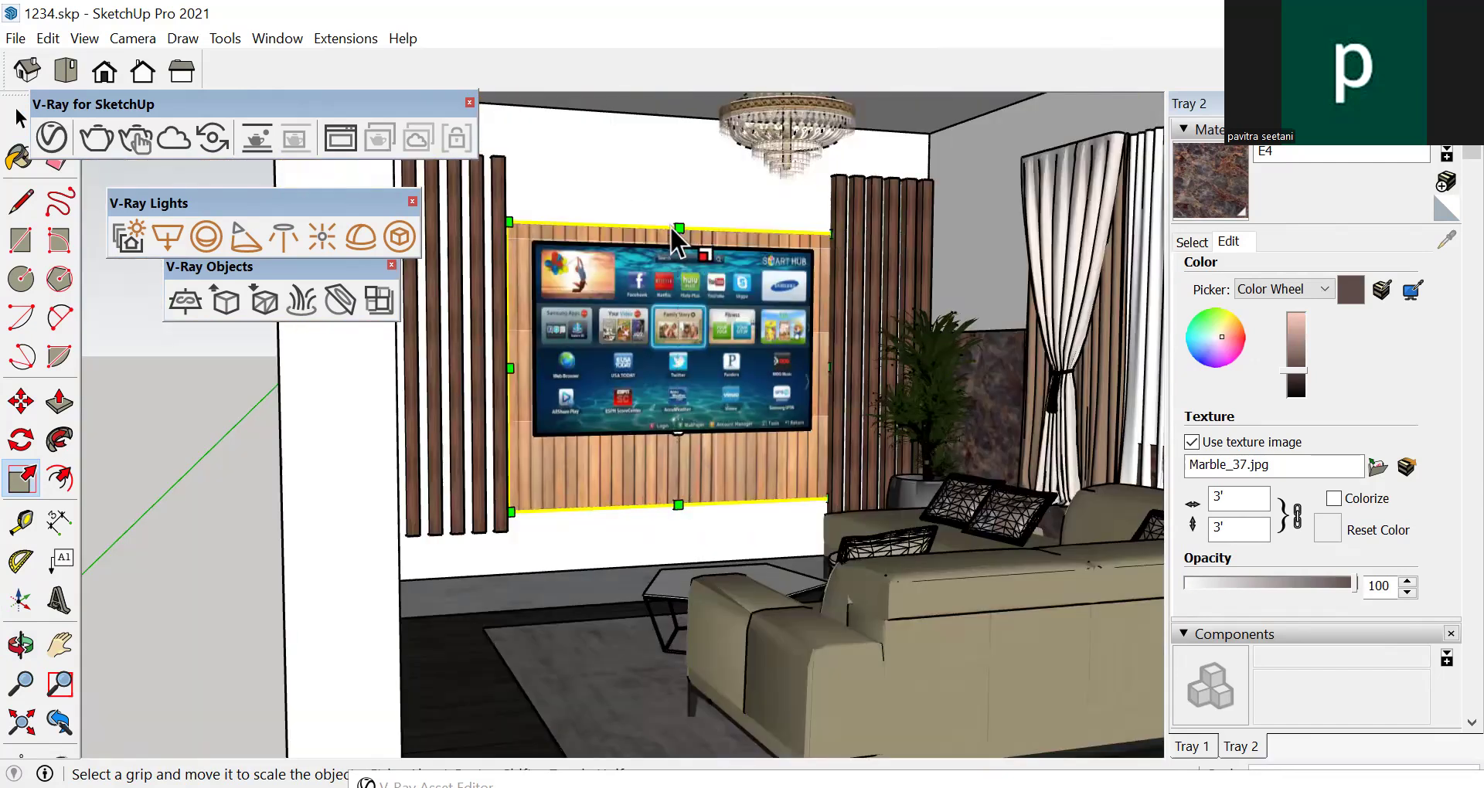
{"action": "left_click_drag", "start_coordinate": [674, 229], "coordinate": [671, 187]}
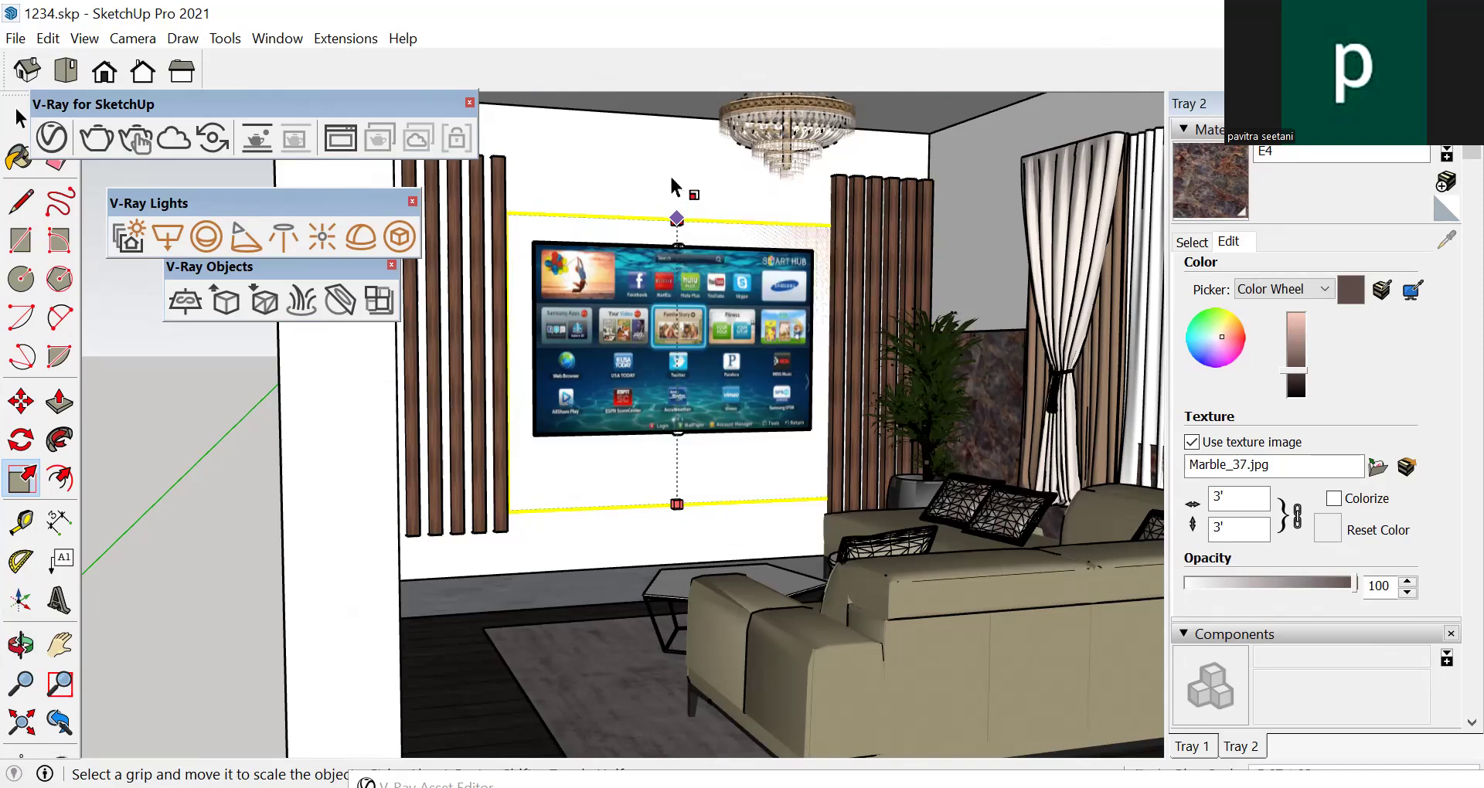
{"action": "scroll", "coordinate": [717, 289], "scroll_direction": "down", "scroll_amount": 1}
{"action": "scroll", "coordinate": [768, 397], "scroll_direction": "down", "scroll_amount": 1}
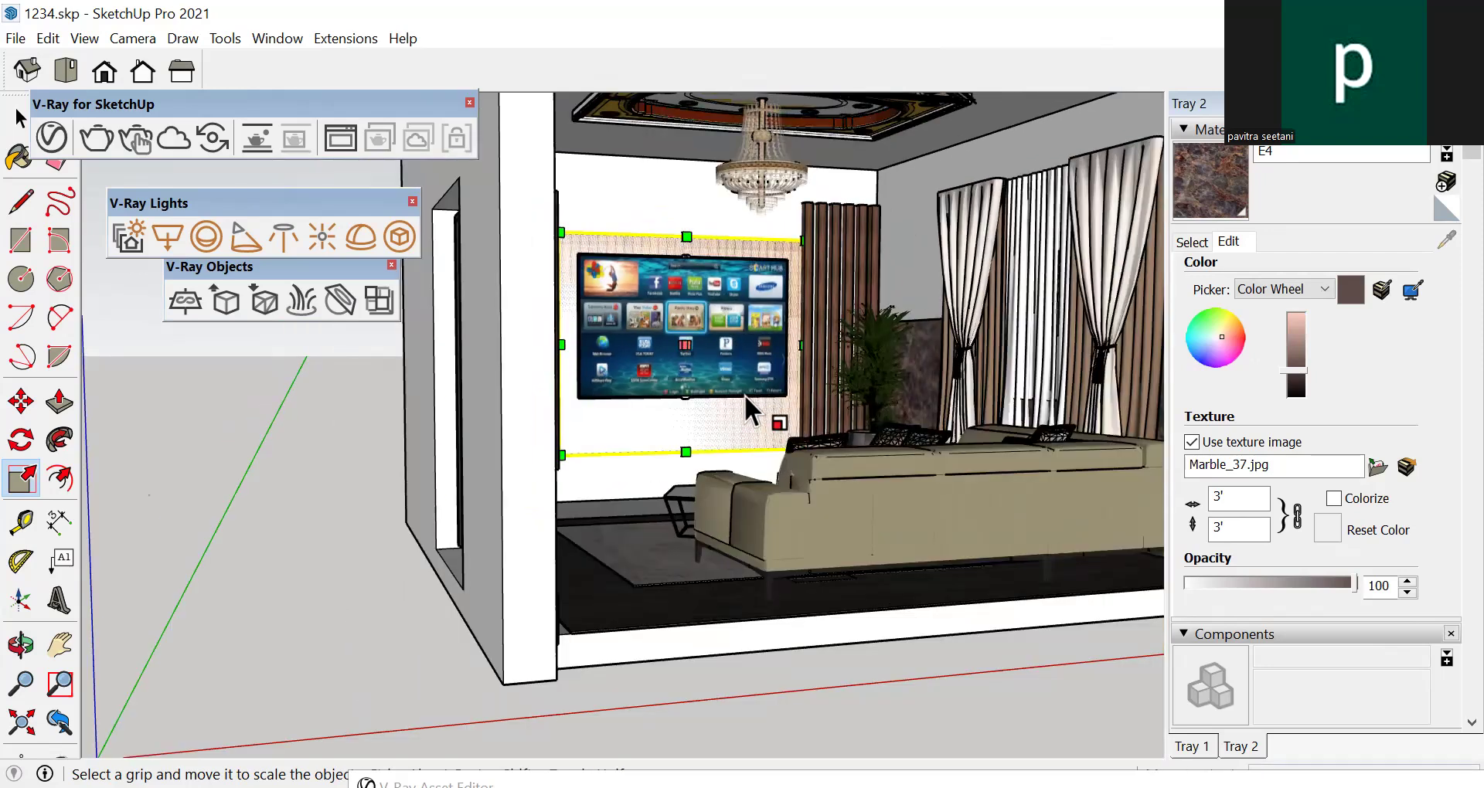
{"action": "scroll", "coordinate": [744, 394], "scroll_direction": "down", "scroll_amount": 1}
{"action": "key", "text": "space"}
{"action": "left_click", "coordinate": [450, 458]}
{"action": "middle_click_drag", "start_coordinate": [662, 442], "coordinate": [588, 473]}
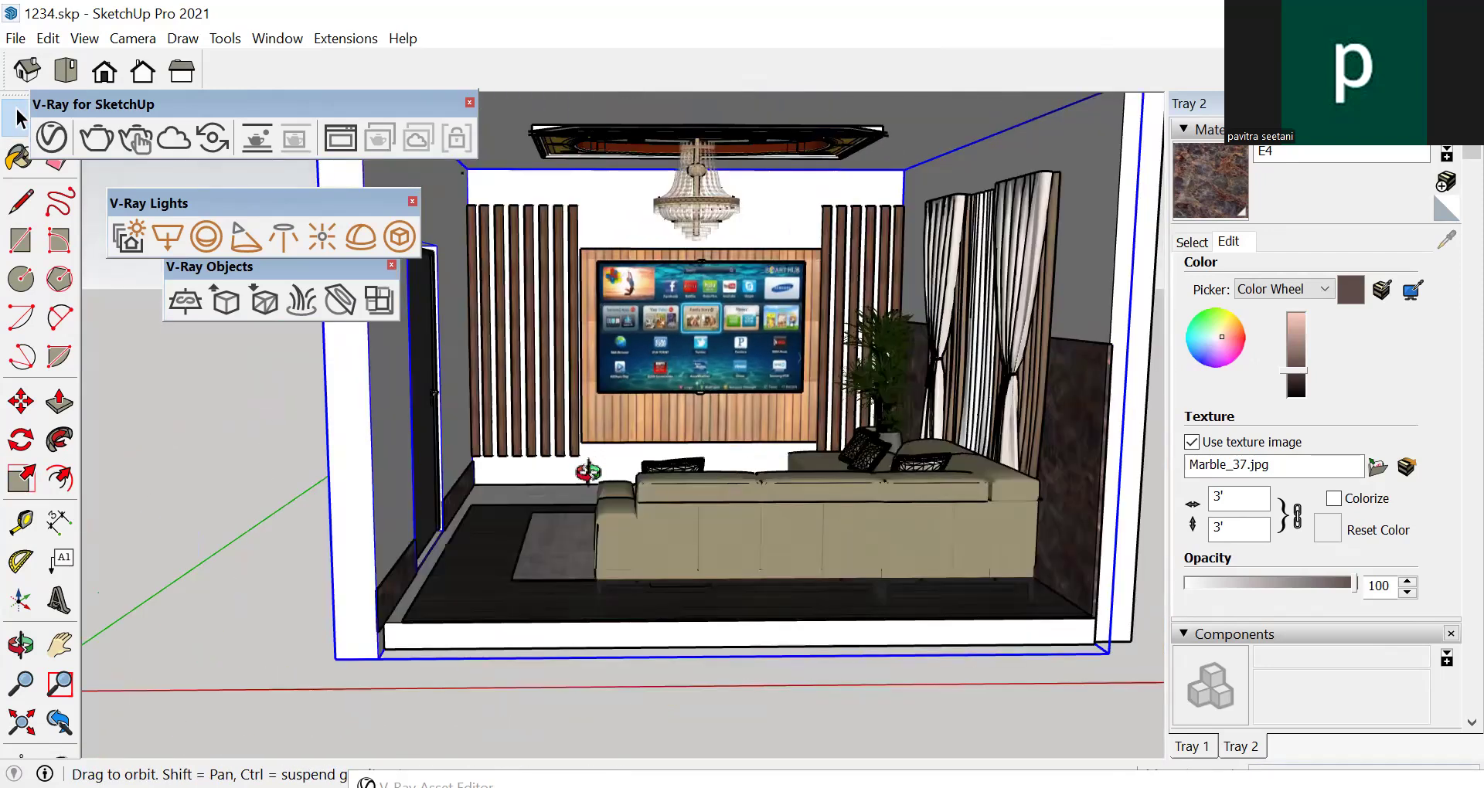
Try to move the TV back panel slightly from its lower corner beside the plant, and undo the change
{"action": "scroll", "coordinate": [672, 415], "scroll_direction": "up", "scroll_amount": 1}
{"action": "scroll", "coordinate": [771, 298], "scroll_direction": "up", "scroll_amount": 2}
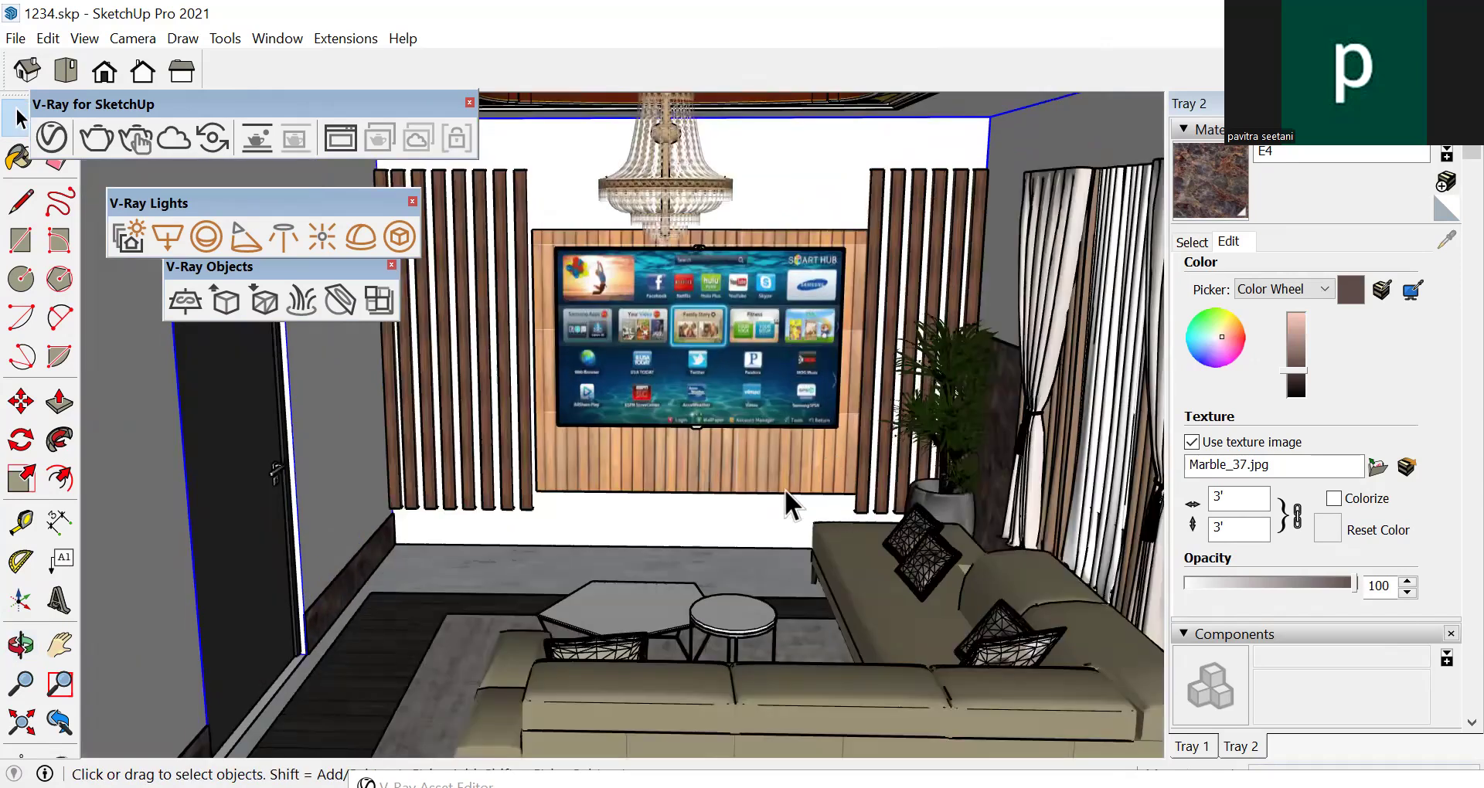
{"action": "scroll", "coordinate": [787, 503], "scroll_direction": "up", "scroll_amount": 2}
{"action": "left_click", "coordinate": [788, 503]}
{"action": "key", "text": "m"}
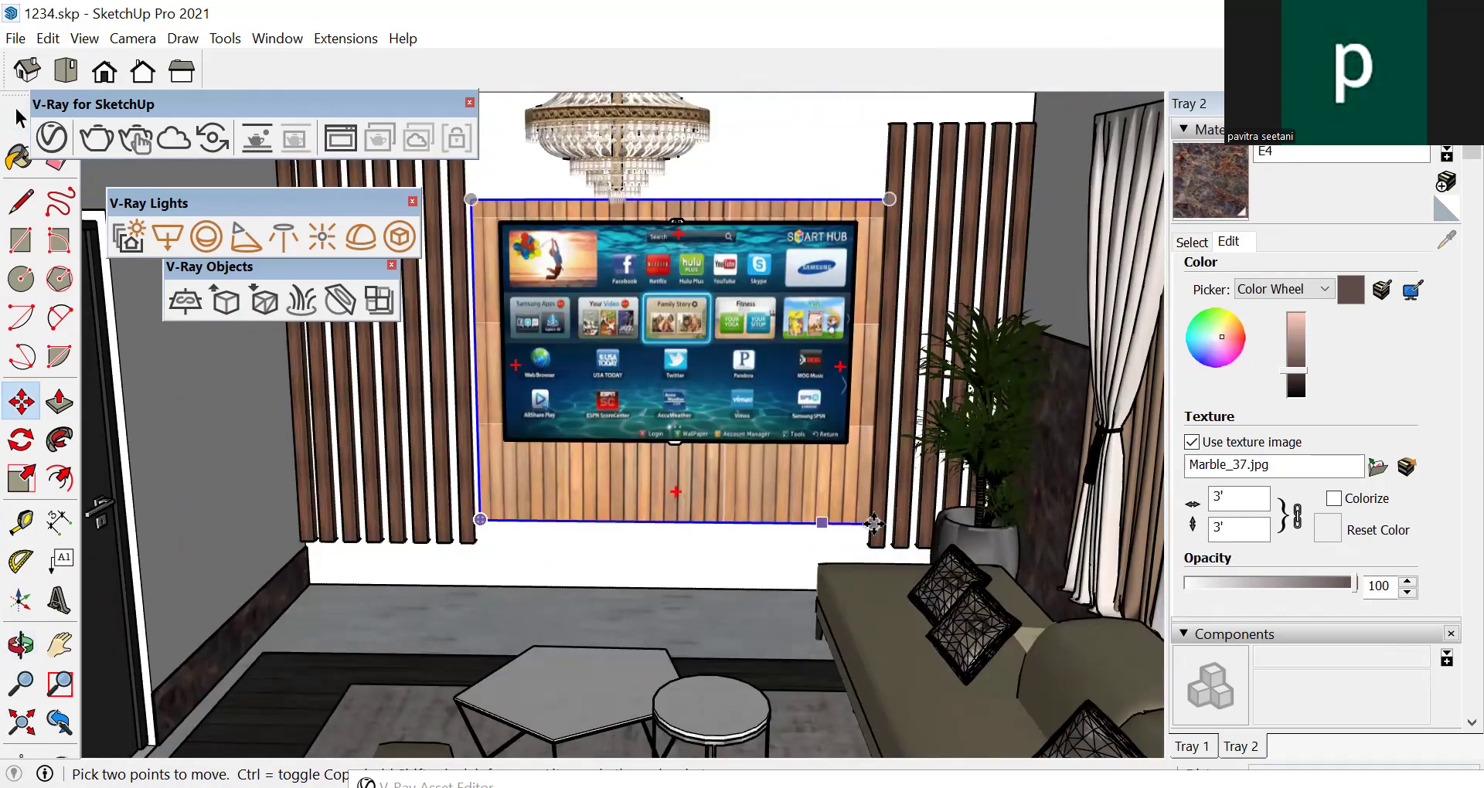
{"action": "left_click", "coordinate": [873, 524]}
{"action": "left_click", "coordinate": [876, 516]}
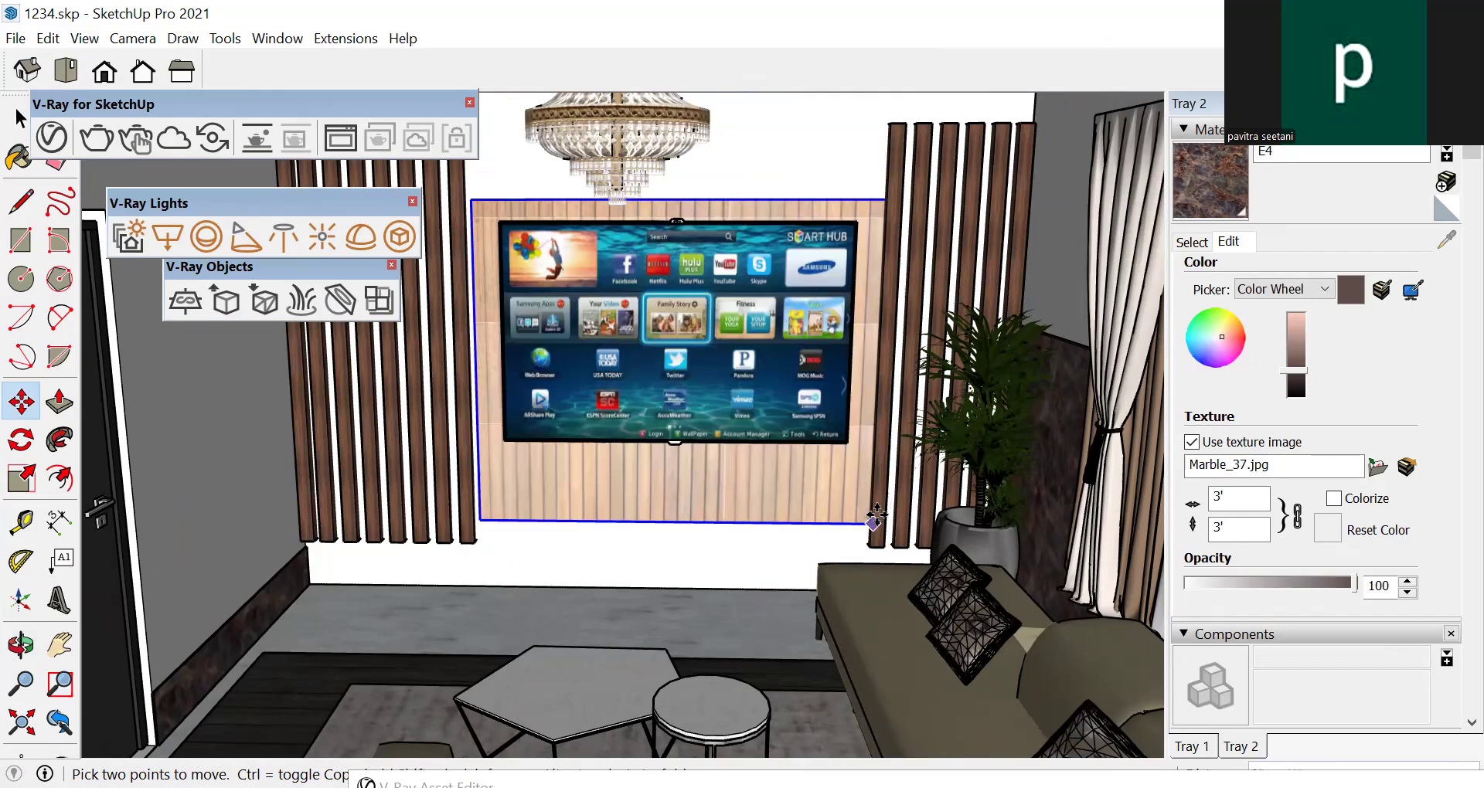
{"action": "key", "text": "space"}
{"action": "scroll", "coordinate": [772, 240], "scroll_direction": "down", "scroll_amount": 1}
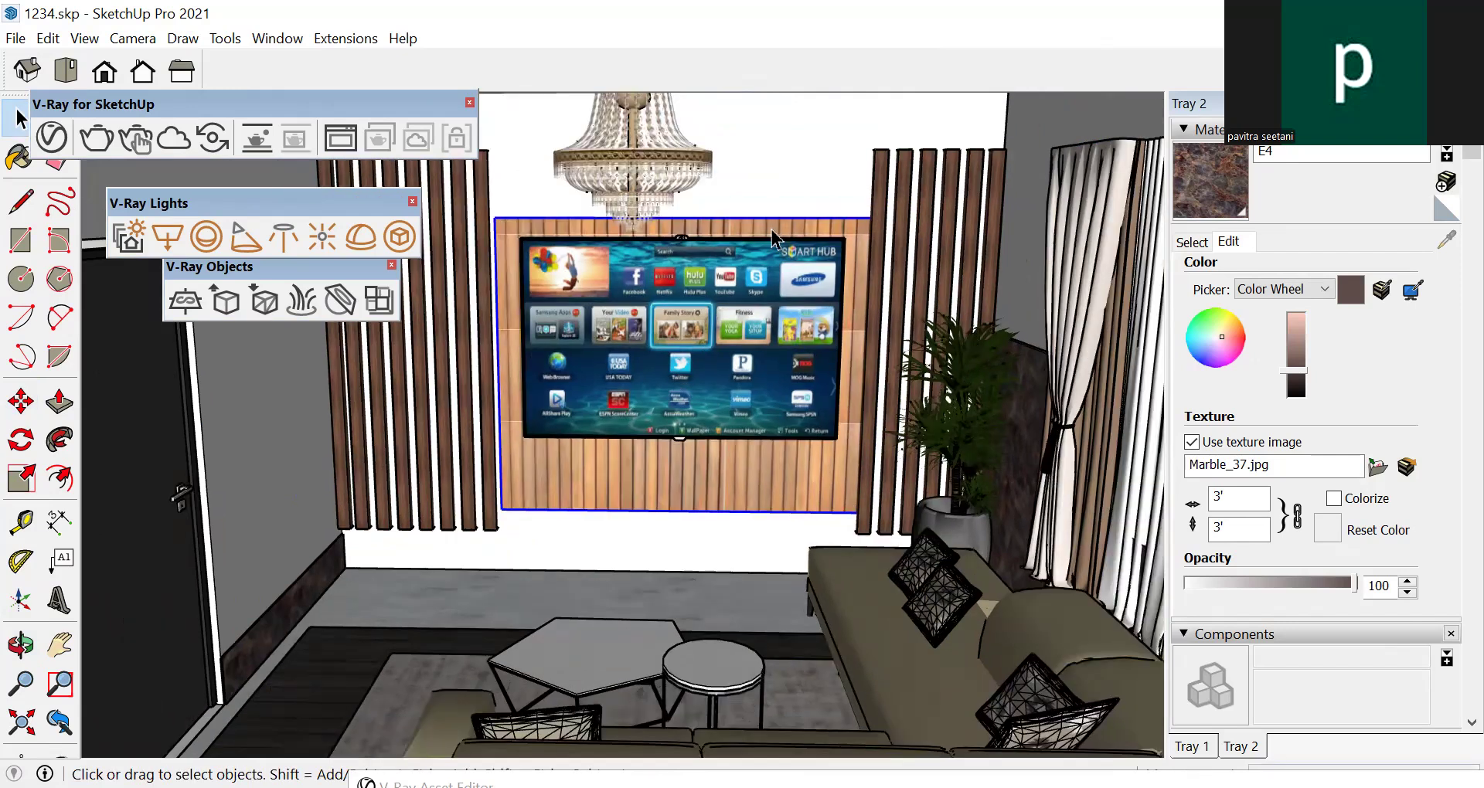
{"action": "scroll", "coordinate": [772, 240], "scroll_direction": "up", "scroll_amount": 1}
{"action": "key", "text": "ctrl+z"}
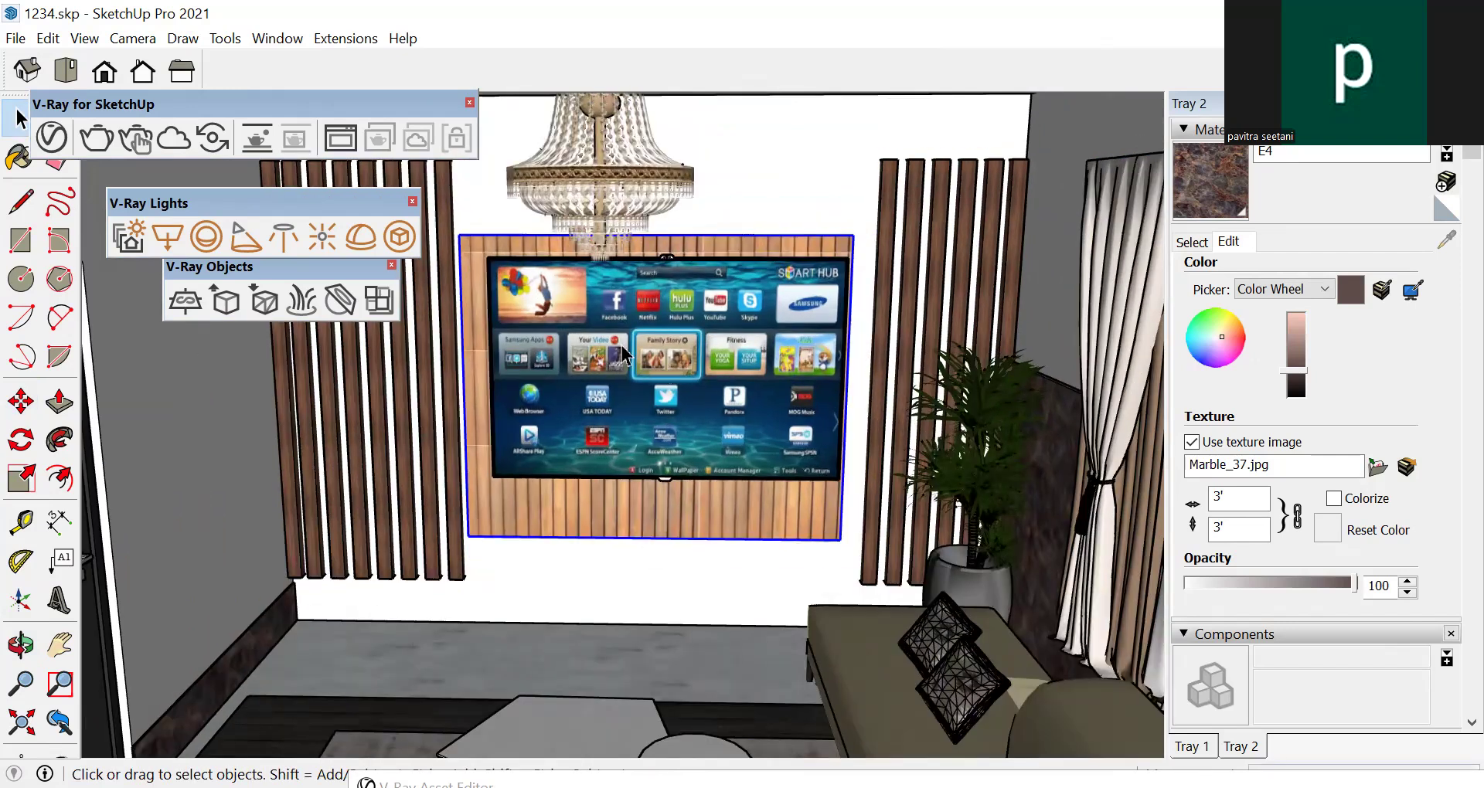
{"action": "scroll", "coordinate": [623, 356], "scroll_direction": "down", "scroll_amount": 1}
{"action": "scroll", "coordinate": [704, 378], "scroll_direction": "down", "scroll_amount": 1}
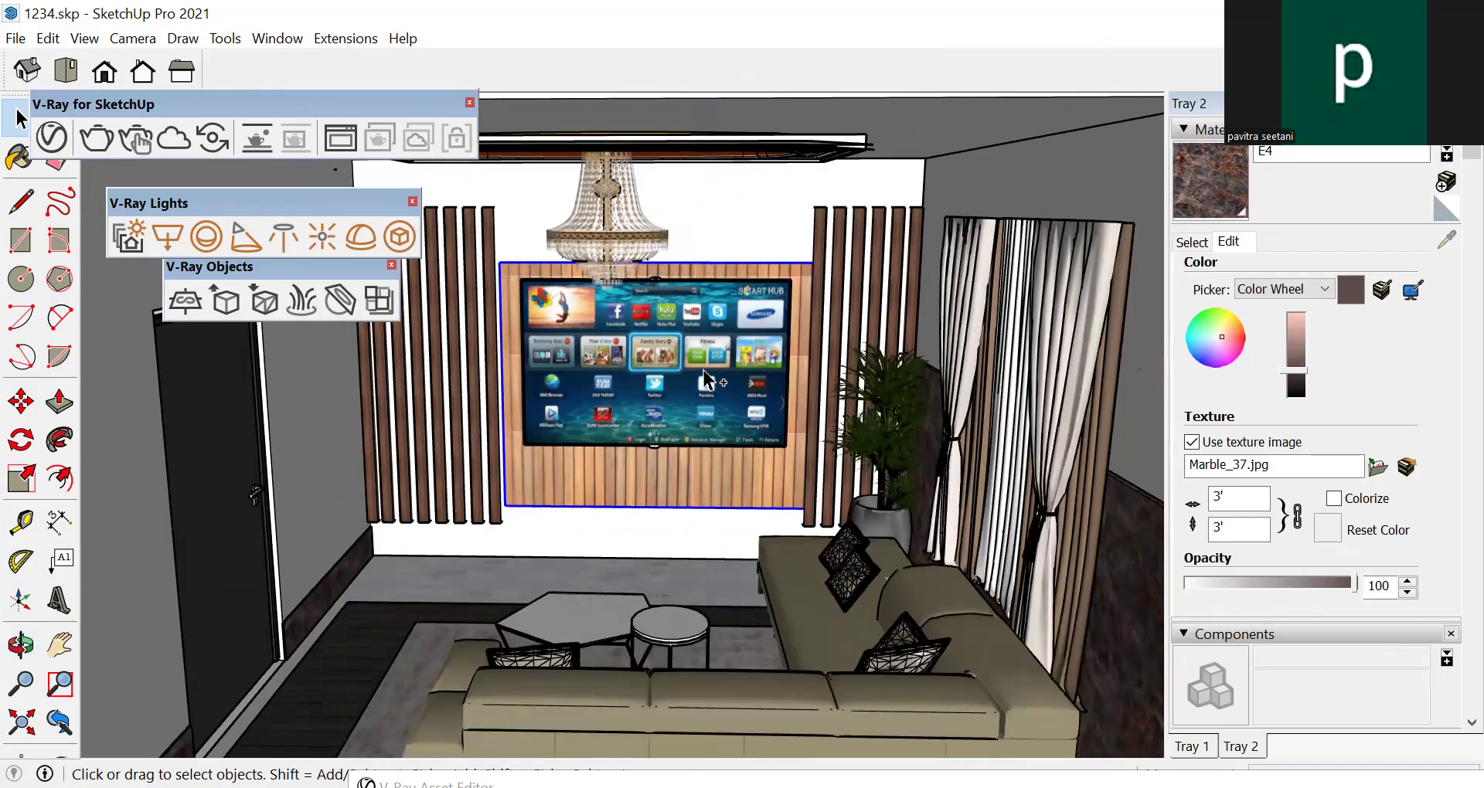
{"action": "scroll", "coordinate": [712, 373], "scroll_direction": "down", "scroll_amount": 2}
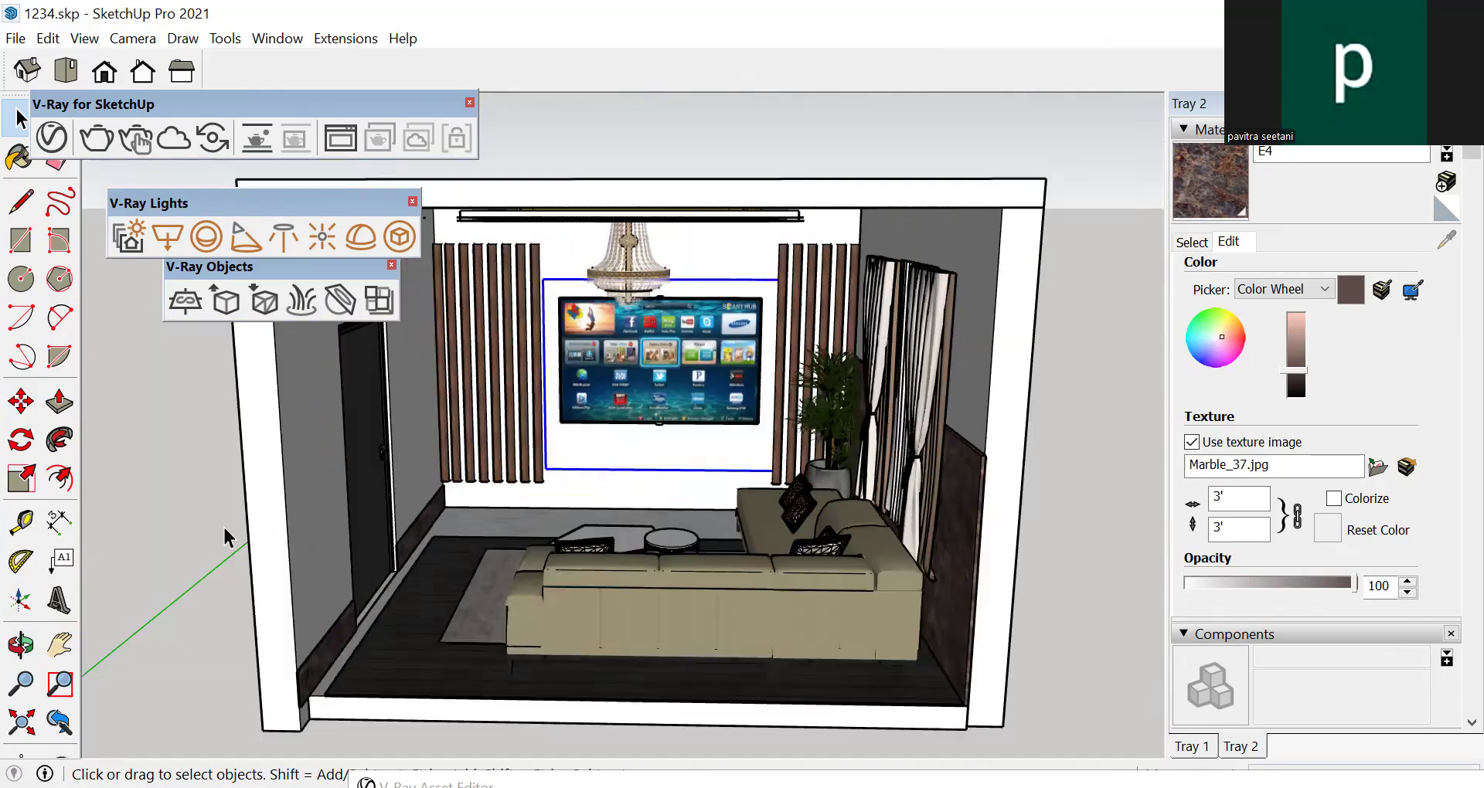
{"action": "middle_click_drag", "start_coordinate": [444, 452], "coordinate": [635, 442]}
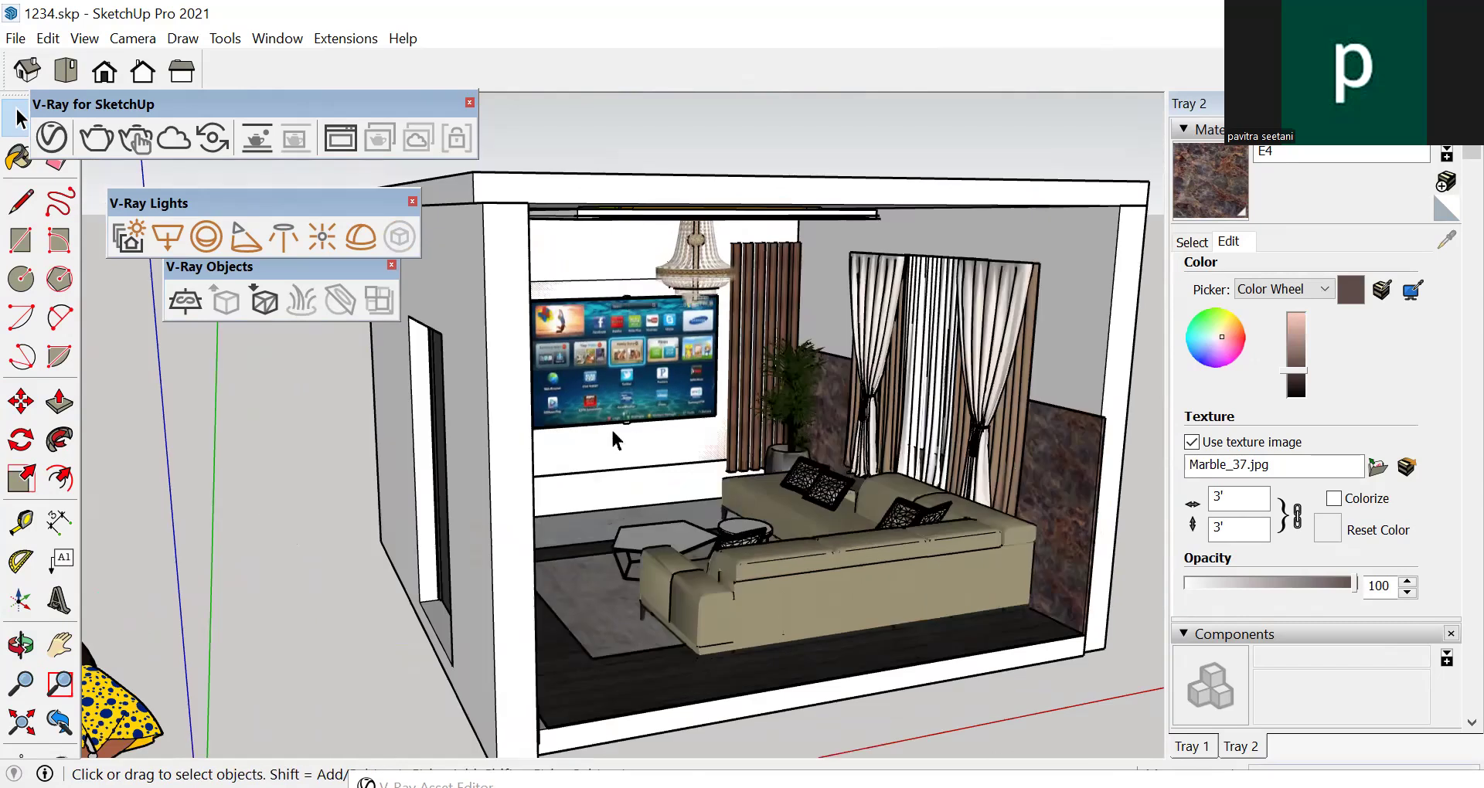
Adjust the height of the wooden TV back panel from its top edge with Scale
{"action": "scroll", "coordinate": [613, 433], "scroll_direction": "up", "scroll_amount": 3}
{"action": "left_click", "coordinate": [552, 247]}
{"action": "middle_click_drag", "start_coordinate": [552, 247], "coordinate": [615, 307]}
{"action": "key", "text": "s"}
{"action": "left_click_drag", "start_coordinate": [623, 329], "coordinate": [624, 331]}
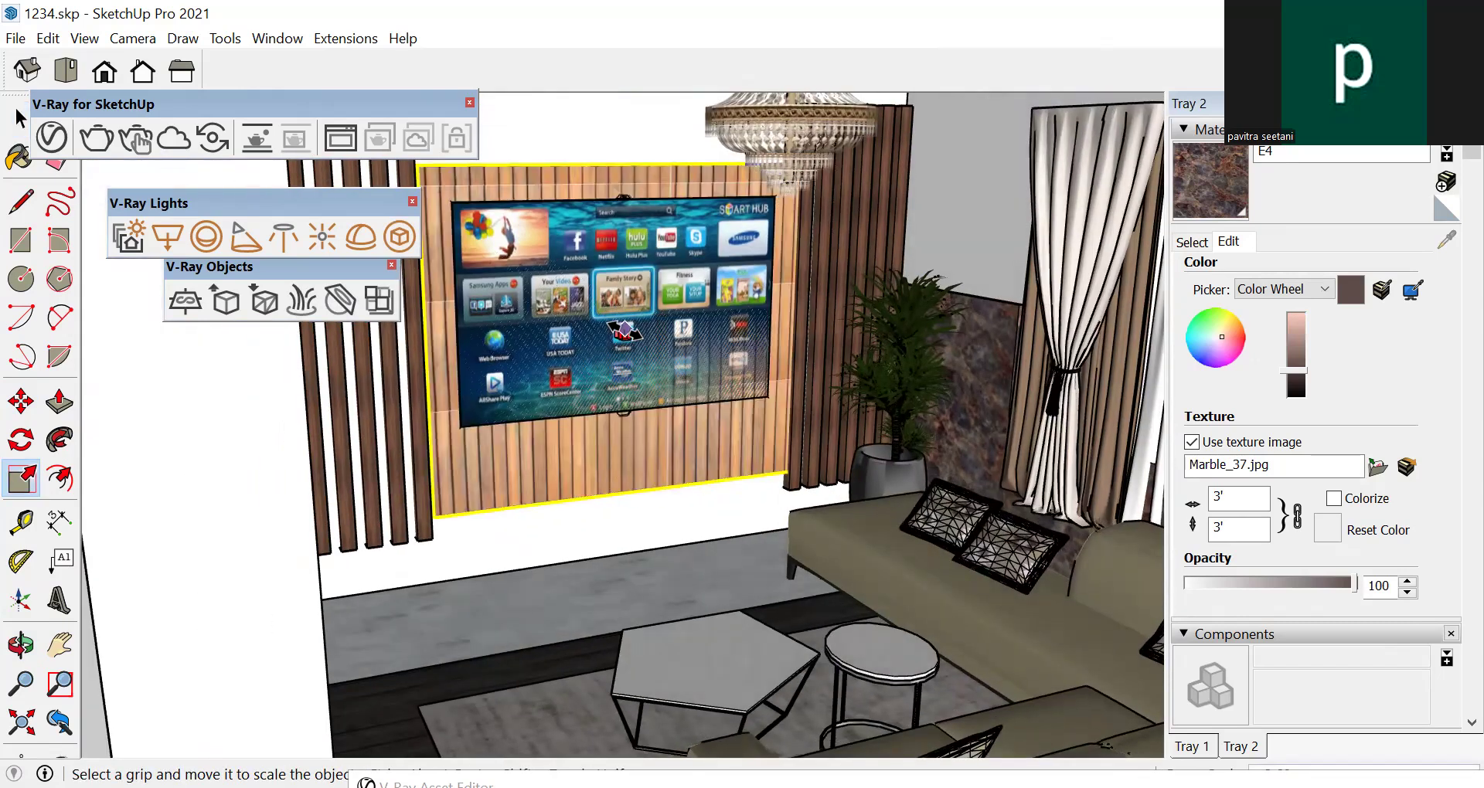
{"action": "left_click", "coordinate": [625, 330]}
{"action": "scroll", "coordinate": [619, 439], "scroll_direction": "down", "scroll_amount": 1}
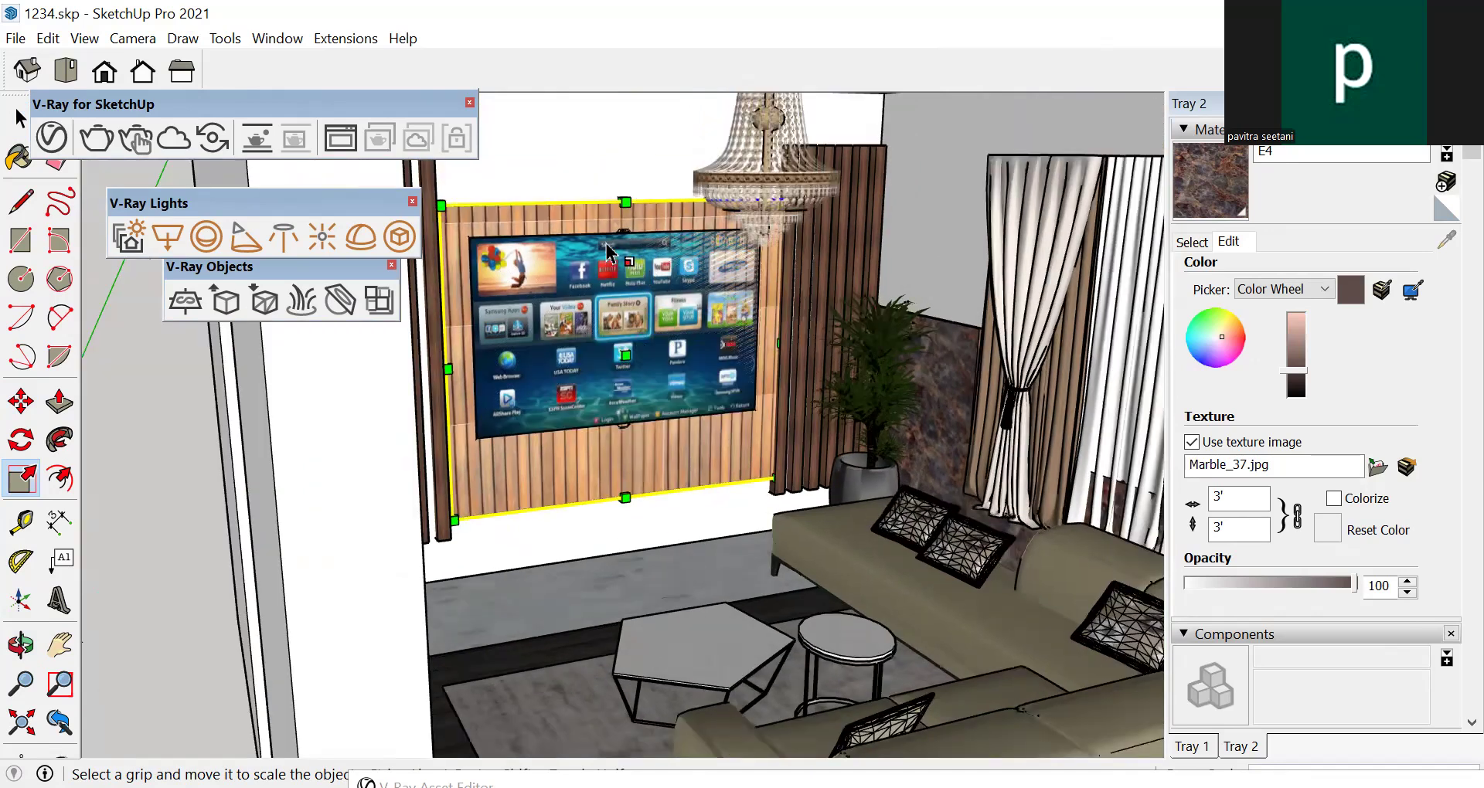
{"action": "scroll", "coordinate": [605, 241], "scroll_direction": "up", "scroll_amount": 2}
{"action": "scroll", "coordinate": [638, 239], "scroll_direction": "up", "scroll_amount": 2}
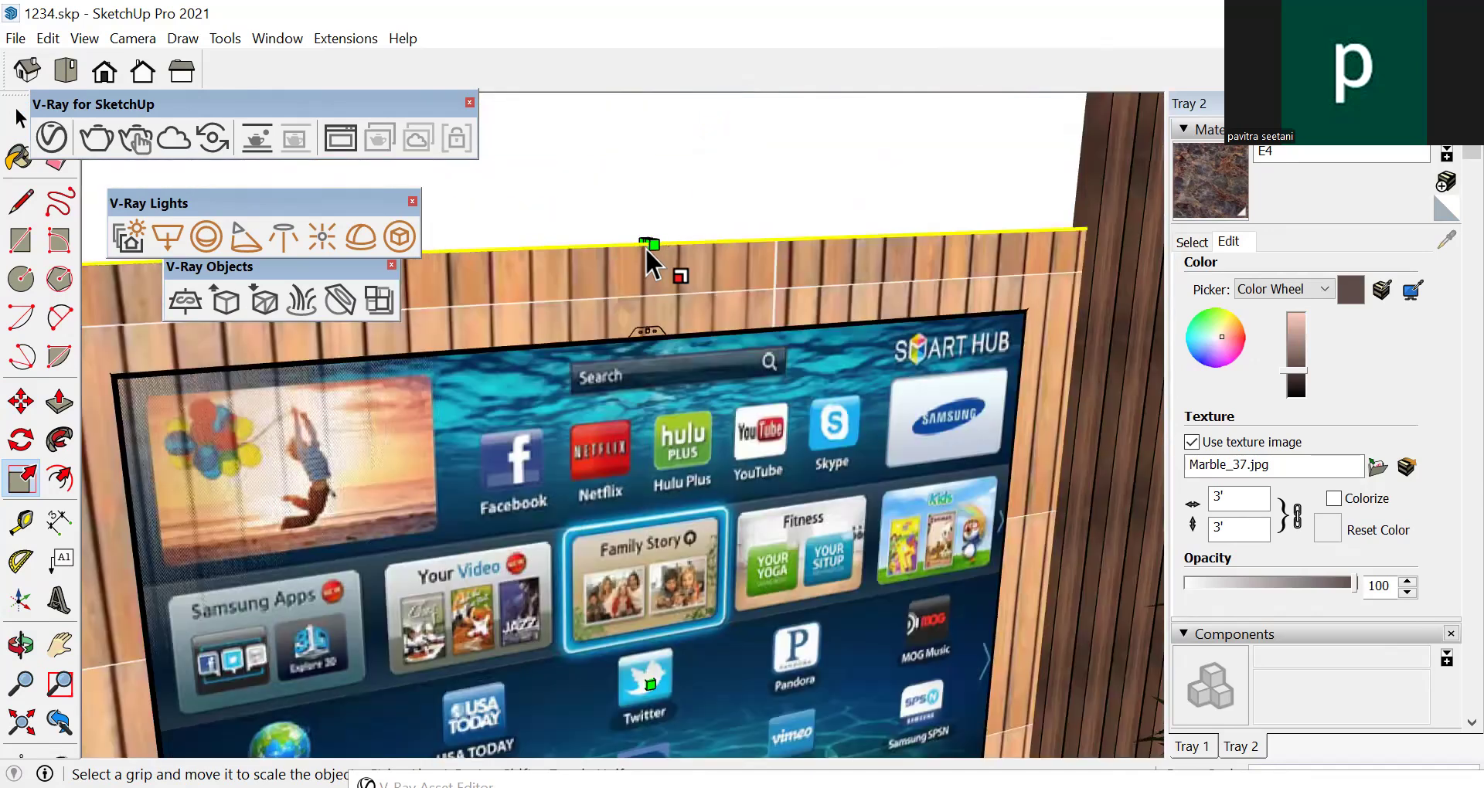
{"action": "left_click", "coordinate": [646, 247]}
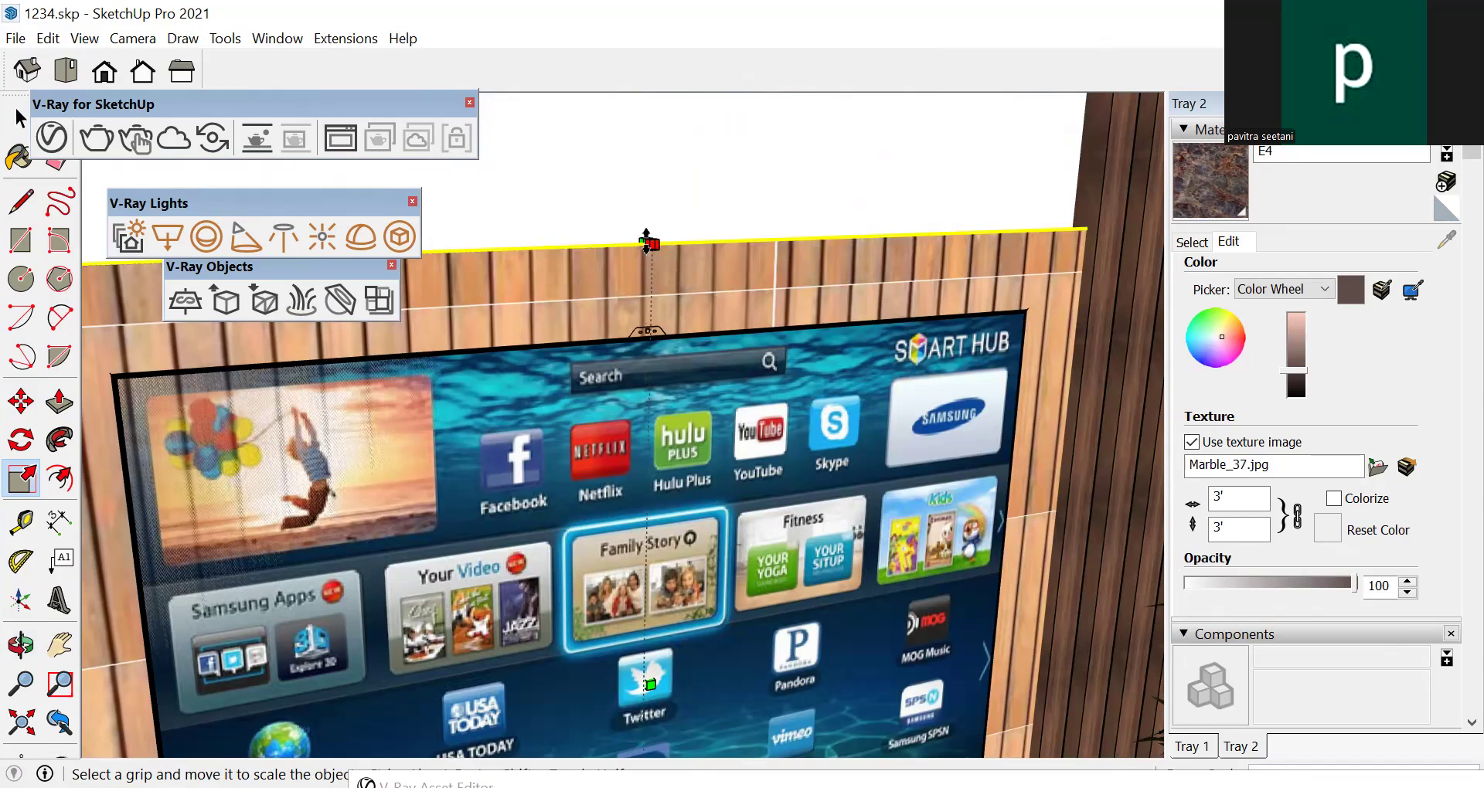
{"action": "scroll", "coordinate": [648, 247], "scroll_direction": "up", "scroll_amount": 3}
{"action": "scroll", "coordinate": [631, 348], "scroll_direction": "down", "scroll_amount": 4}
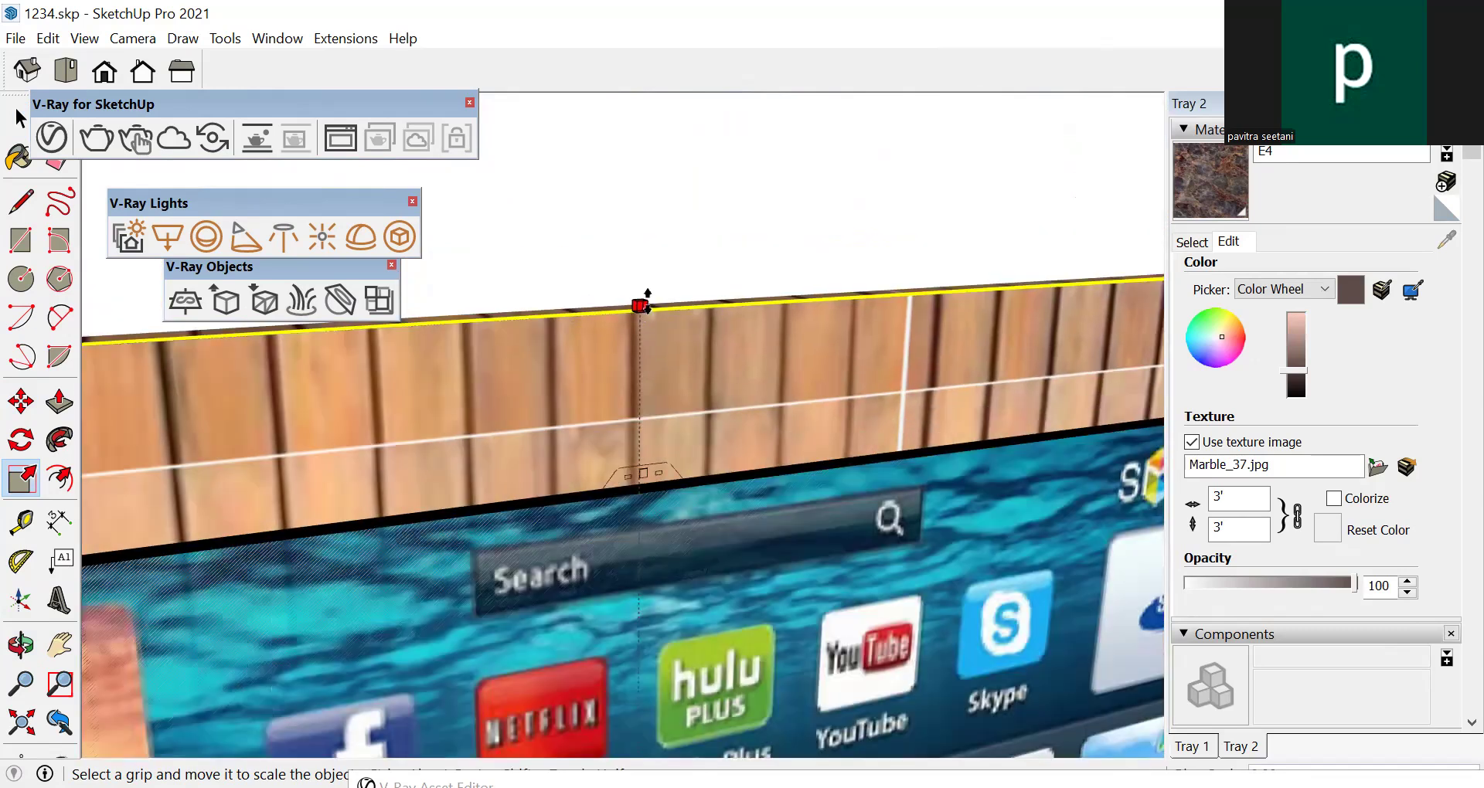
{"action": "scroll", "coordinate": [652, 238], "scroll_direction": "down", "scroll_amount": 2}
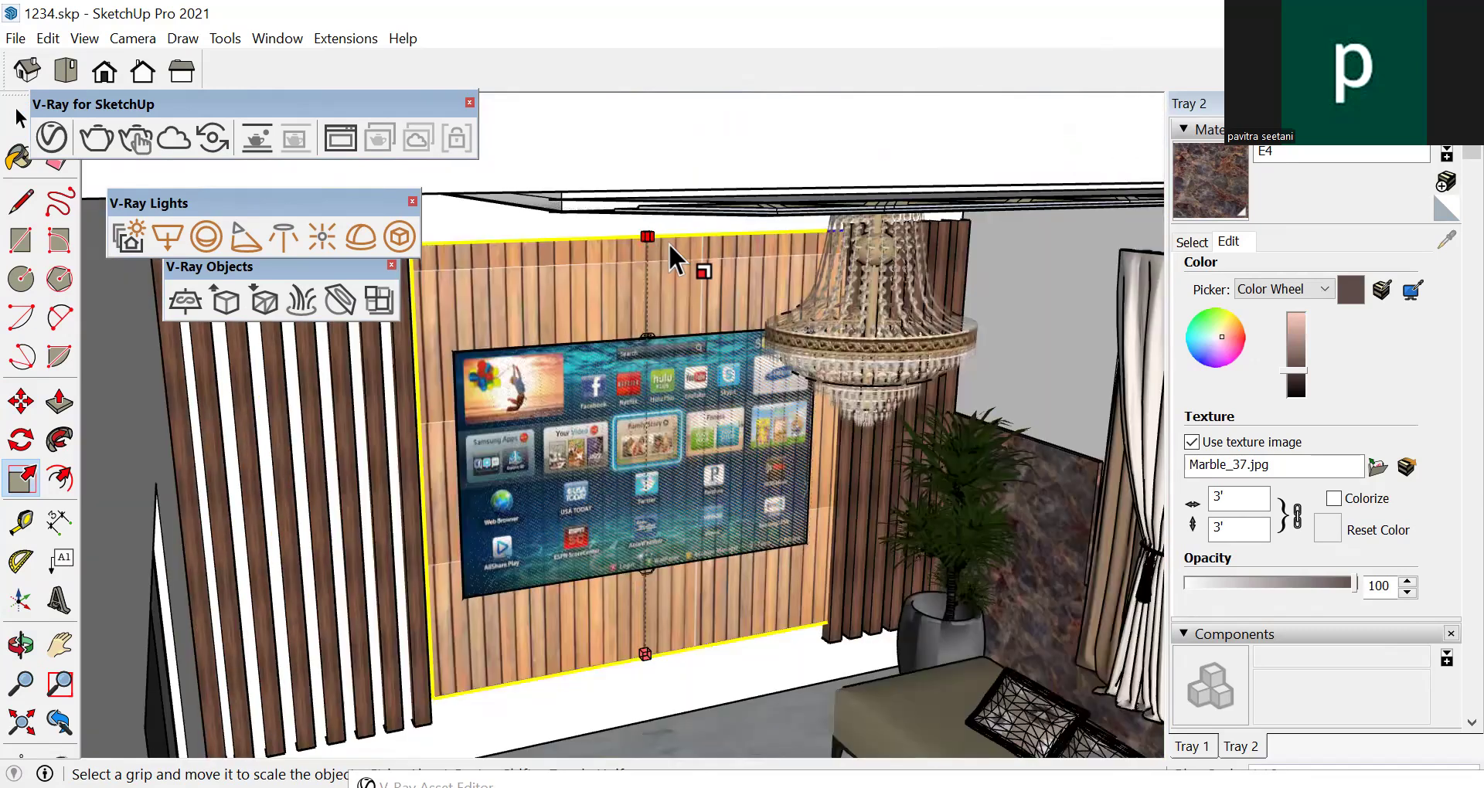
{"action": "key", "text": "space"}
Move the TV slightly forward so that its screen sits in front of the wooden back panel
{"action": "scroll", "coordinate": [645, 306], "scroll_direction": "down", "scroll_amount": 3}
{"action": "scroll", "coordinate": [371, 510], "scroll_direction": "down", "scroll_amount": 1}
{"action": "middle_click_drag", "start_coordinate": [358, 514], "coordinate": [726, 450]}
{"action": "middle_click_drag", "start_coordinate": [916, 379], "coordinate": [863, 543]}
{"action": "scroll", "coordinate": [863, 544], "scroll_direction": "down", "scroll_amount": 3}
{"action": "middle_click_drag", "start_coordinate": [801, 589], "coordinate": [835, 600]}
{"action": "scroll", "coordinate": [687, 364], "scroll_direction": "up", "scroll_amount": 6}
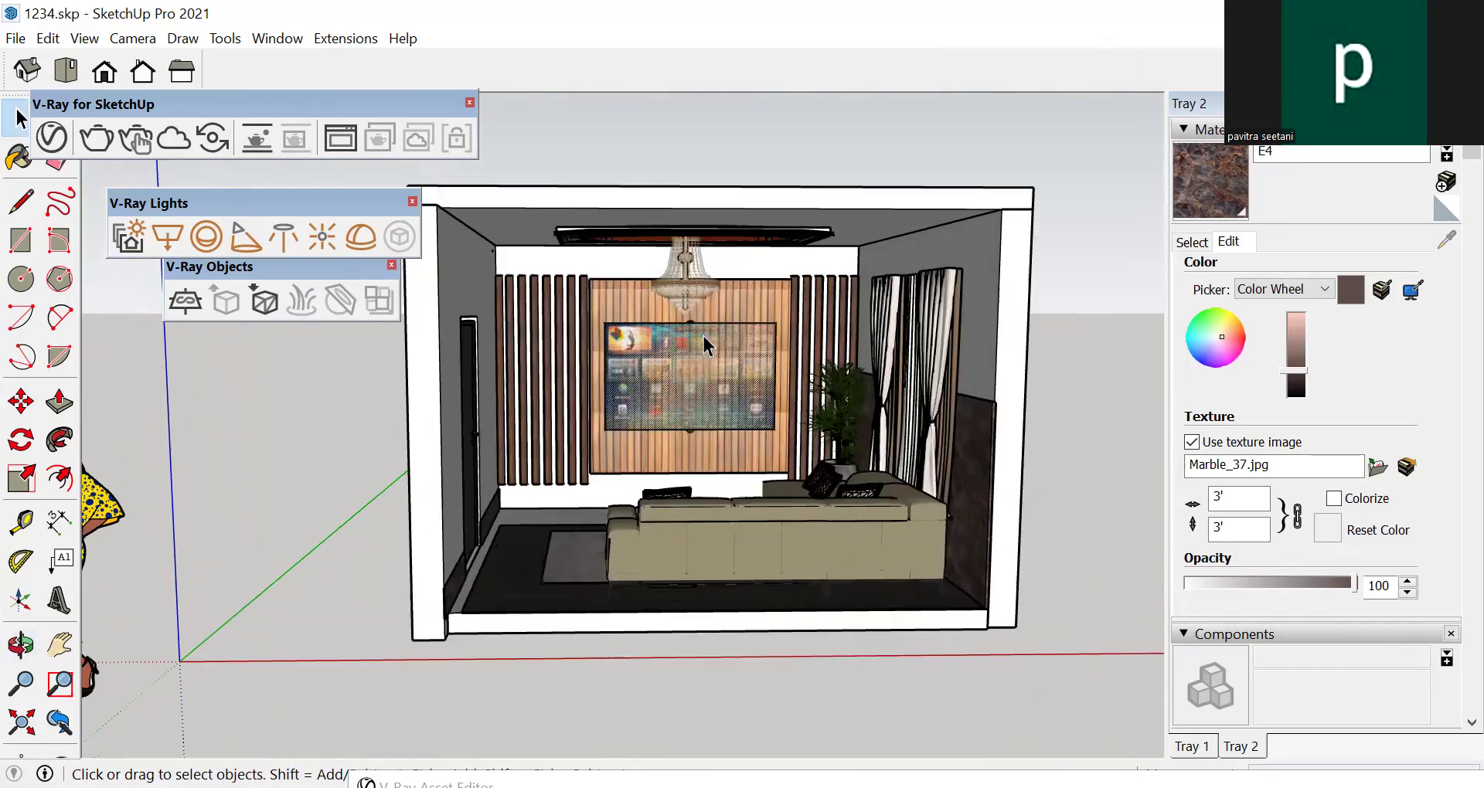
{"action": "left_click", "coordinate": [620, 436]}
{"action": "scroll", "coordinate": [602, 430], "scroll_direction": "up", "scroll_amount": 3}
{"action": "middle_click_drag", "start_coordinate": [554, 425], "coordinate": [663, 477]}
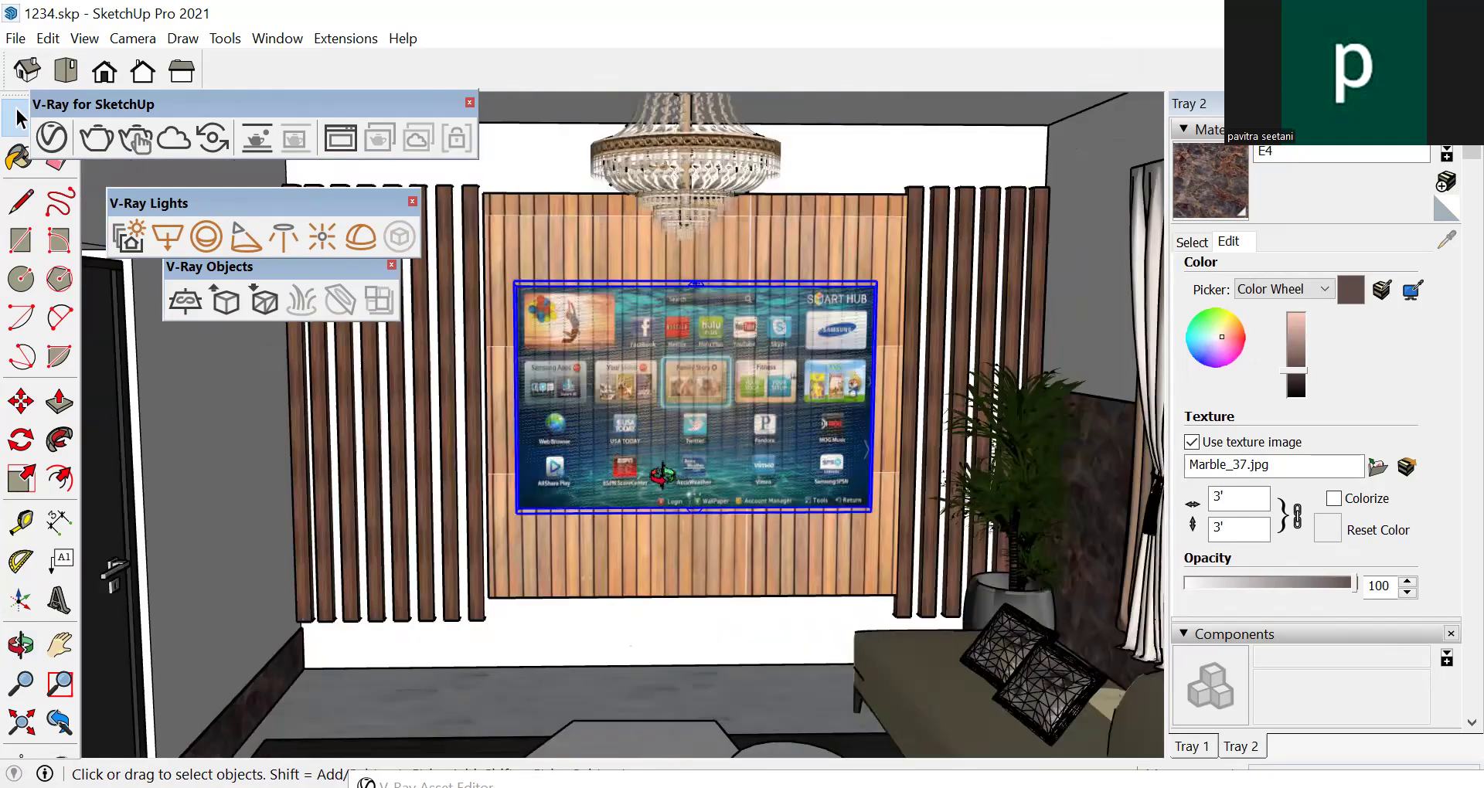
{"action": "scroll", "coordinate": [549, 346], "scroll_direction": "up", "scroll_amount": 3}
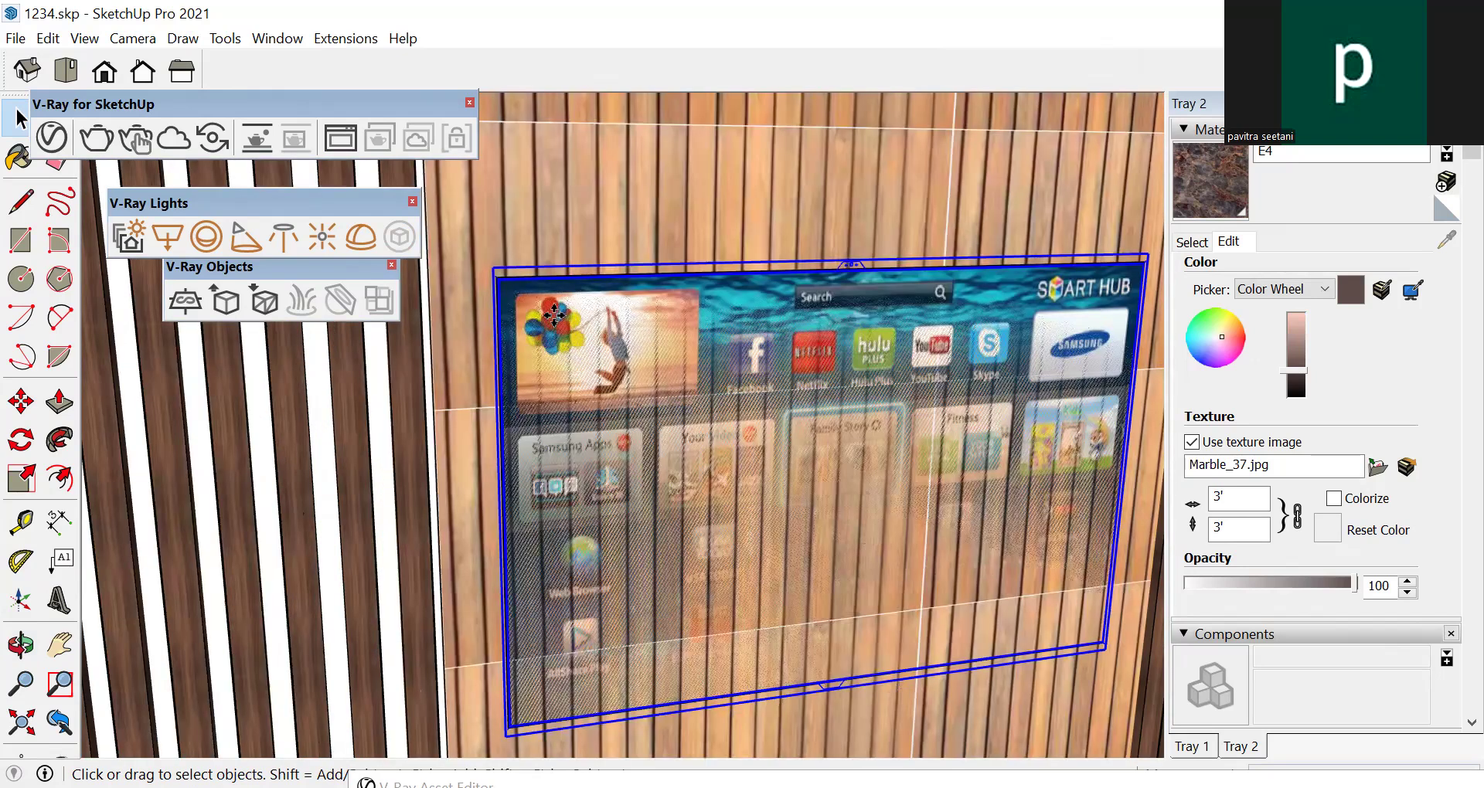
{"action": "key", "text": "m"}
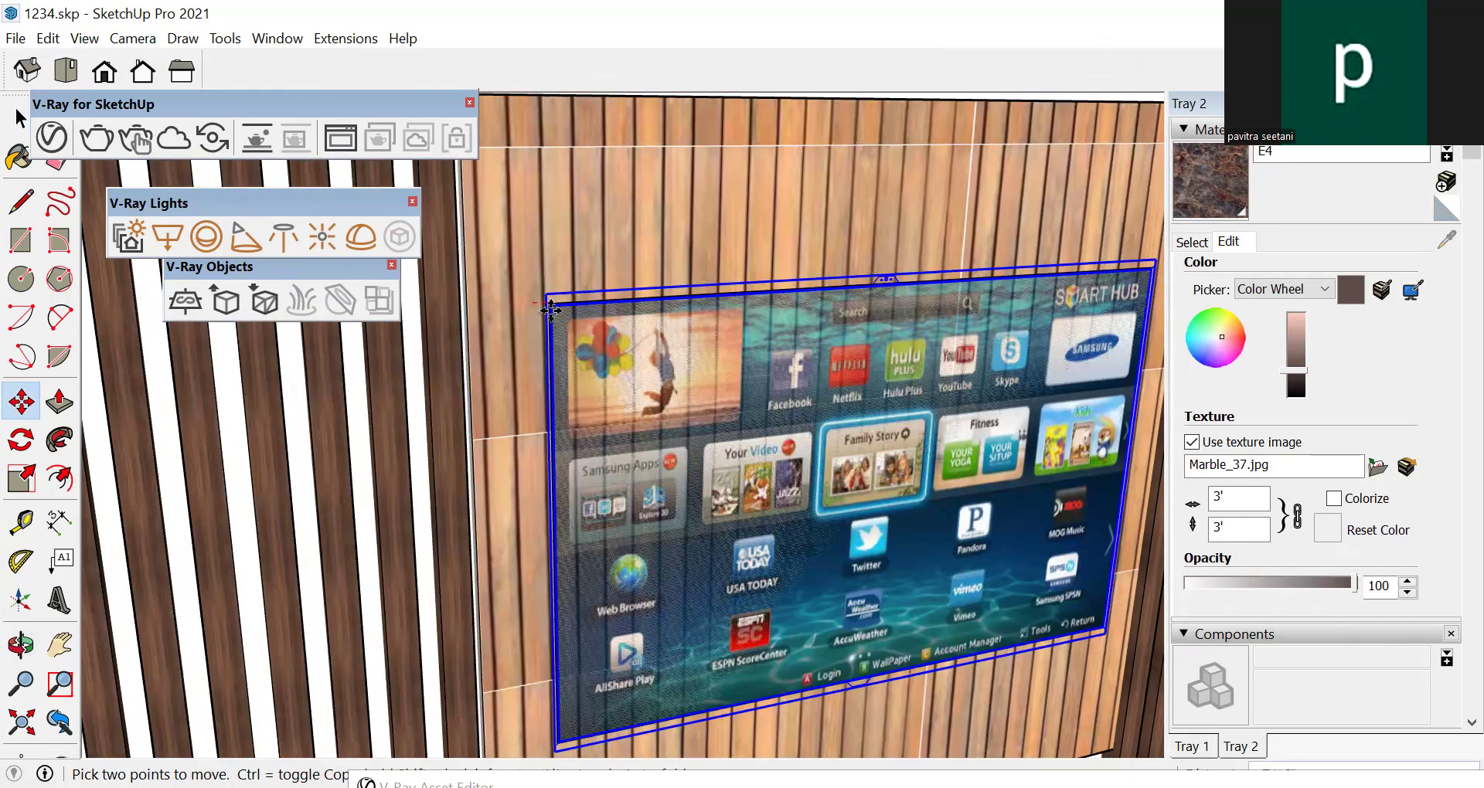
{"action": "scroll", "coordinate": [544, 324], "scroll_direction": "down", "scroll_amount": 3}
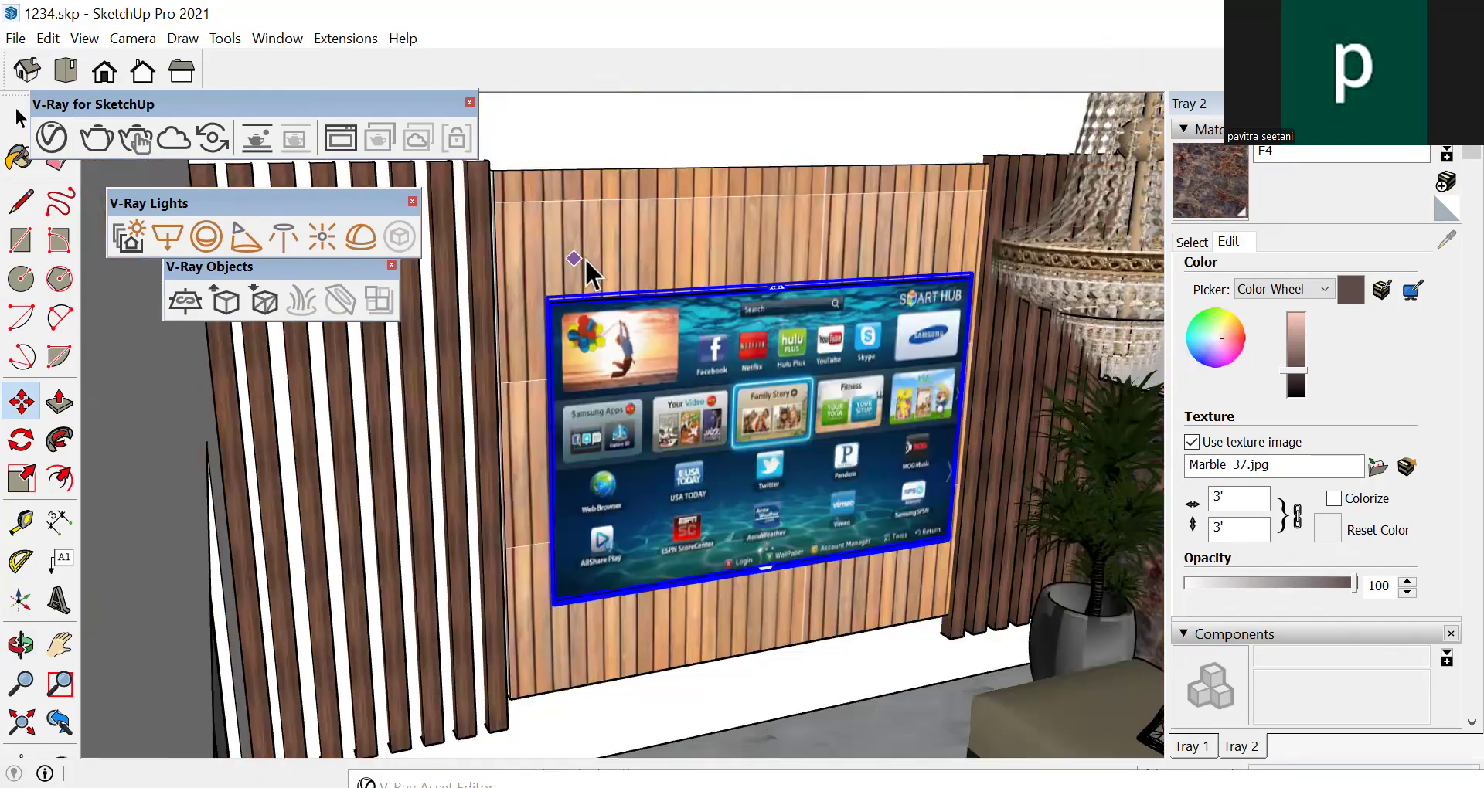
{"action": "key", "text": "space"}
Examine the TV wall, the flanking slats and the door-side wall of the living room from several angles
{"action": "left_click", "coordinate": [34, 714]}
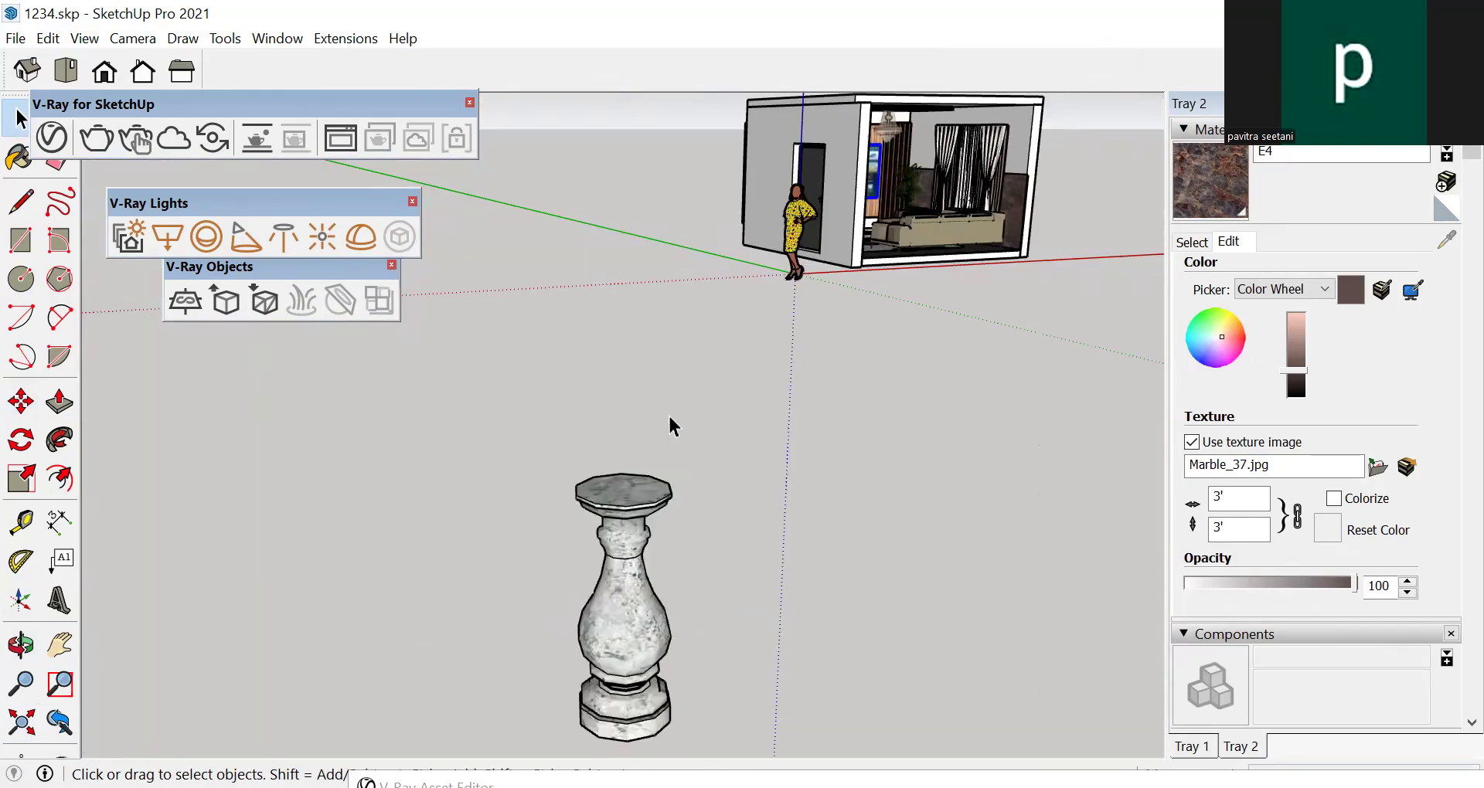
{"action": "scroll", "coordinate": [670, 421], "scroll_direction": "down", "scroll_amount": 2}
{"action": "scroll", "coordinate": [997, 178], "scroll_direction": "up", "scroll_amount": 3}
{"action": "scroll", "coordinate": [887, 122], "scroll_direction": "up", "scroll_amount": 1}
{"action": "scroll", "coordinate": [886, 124], "scroll_direction": "up", "scroll_amount": 3}
{"action": "scroll", "coordinate": [930, 245], "scroll_direction": "up", "scroll_amount": 3}
{"action": "middle_click_drag", "start_coordinate": [931, 254], "coordinate": [781, 278]}
{"action": "scroll", "coordinate": [833, 323], "scroll_direction": "down", "scroll_amount": 3}
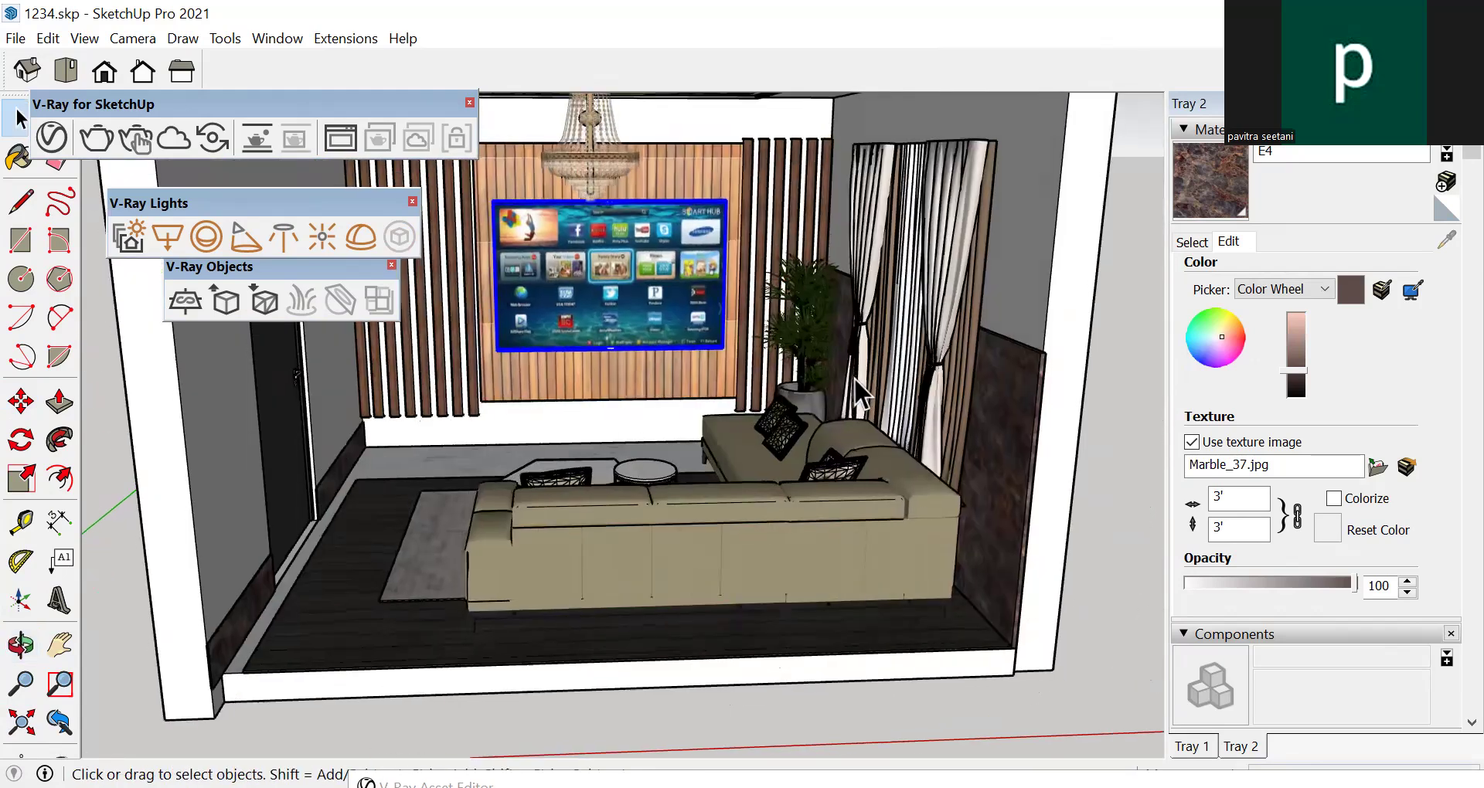
{"action": "scroll", "coordinate": [971, 483], "scroll_direction": "down", "scroll_amount": 3}
{"action": "scroll", "coordinate": [966, 610], "scroll_direction": "down", "scroll_amount": 3}
{"action": "middle_click_drag", "start_coordinate": [944, 520], "coordinate": [953, 511]}
{"action": "scroll", "coordinate": [559, 161], "scroll_direction": "up", "scroll_amount": 1}
{"action": "scroll", "coordinate": [694, 264], "scroll_direction": "up", "scroll_amount": 2}
{"action": "scroll", "coordinate": [761, 325], "scroll_direction": "down", "scroll_amount": 1}
{"action": "middle_click_drag", "start_coordinate": [764, 360], "coordinate": [767, 375]}
{"action": "scroll", "coordinate": [894, 276], "scroll_direction": "up", "scroll_amount": 3}
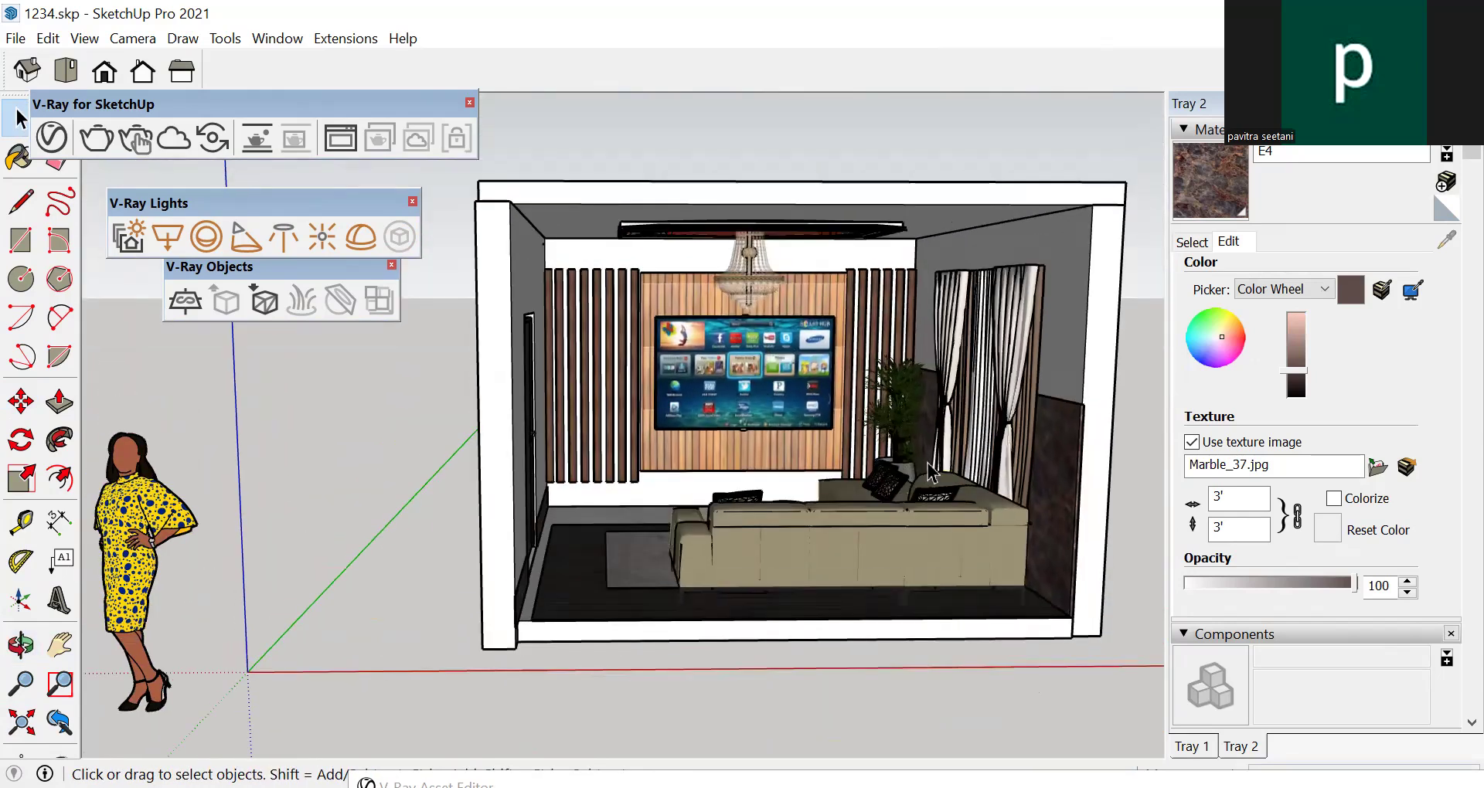
{"action": "scroll", "coordinate": [941, 357], "scroll_direction": "down", "scroll_amount": 2}
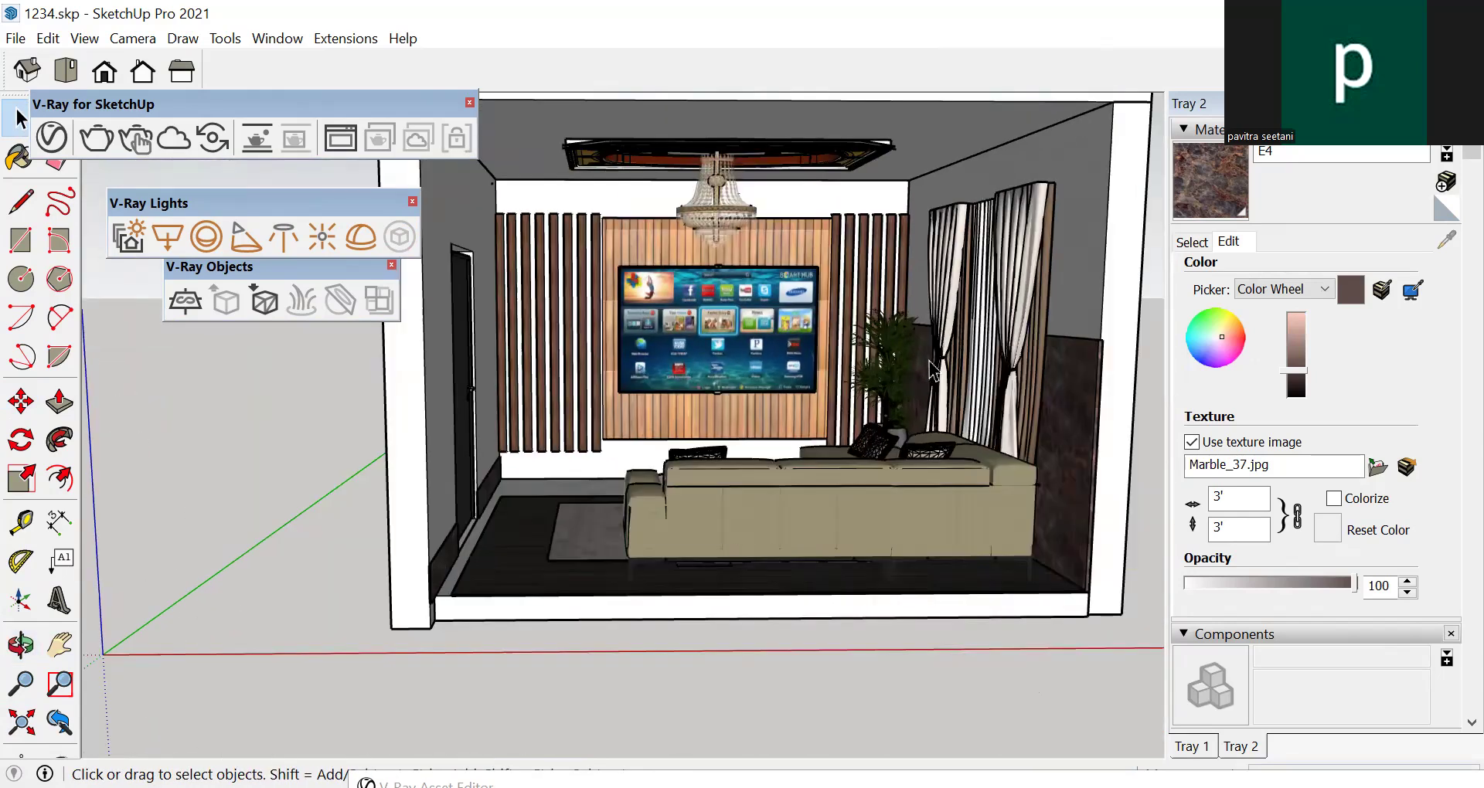
{"action": "scroll", "coordinate": [817, 200], "scroll_direction": "up", "scroll_amount": 4}
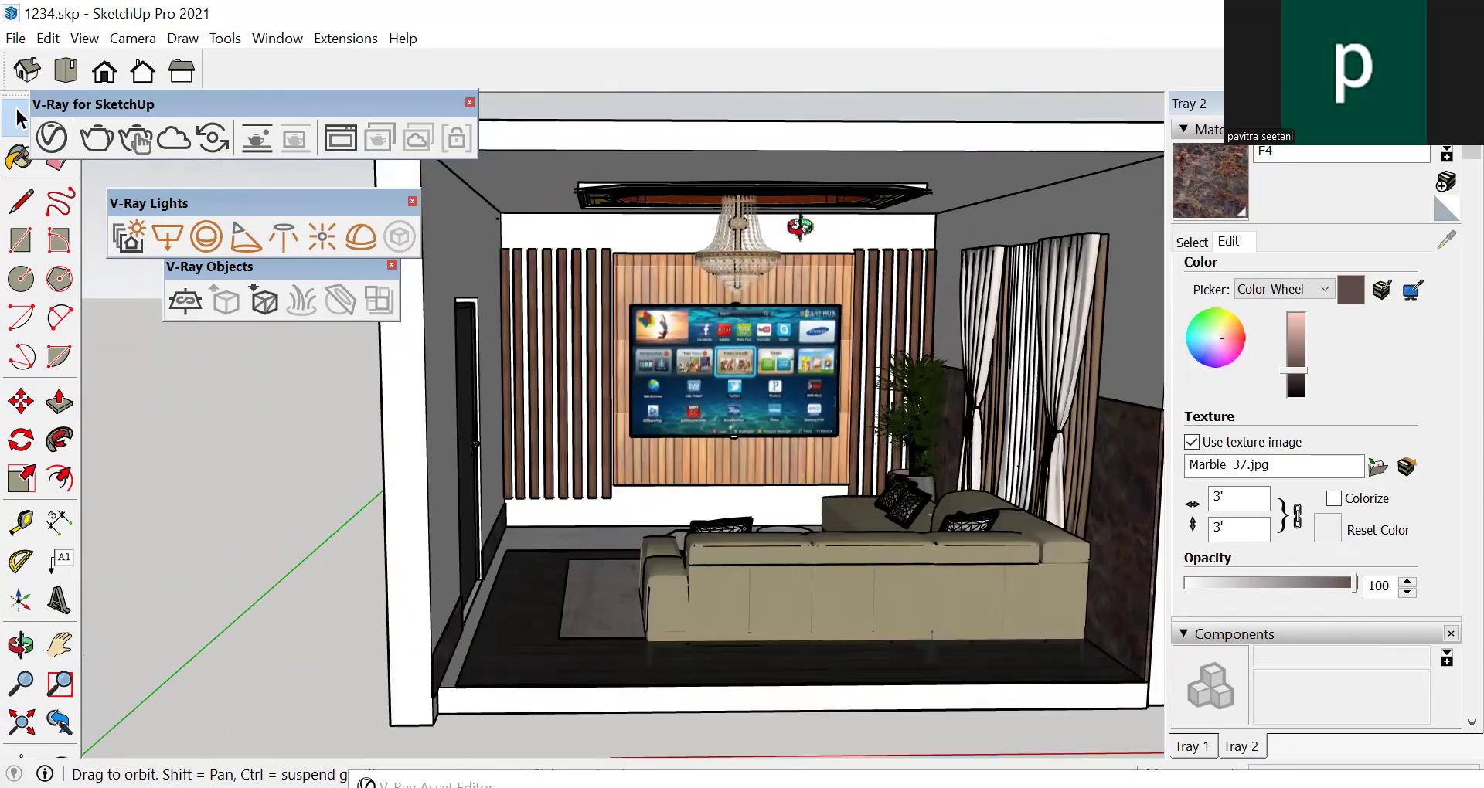
{"action": "scroll", "coordinate": [517, 361], "scroll_direction": "down", "scroll_amount": 3}
{"action": "scroll", "coordinate": [517, 361], "scroll_direction": "up", "scroll_amount": 5}
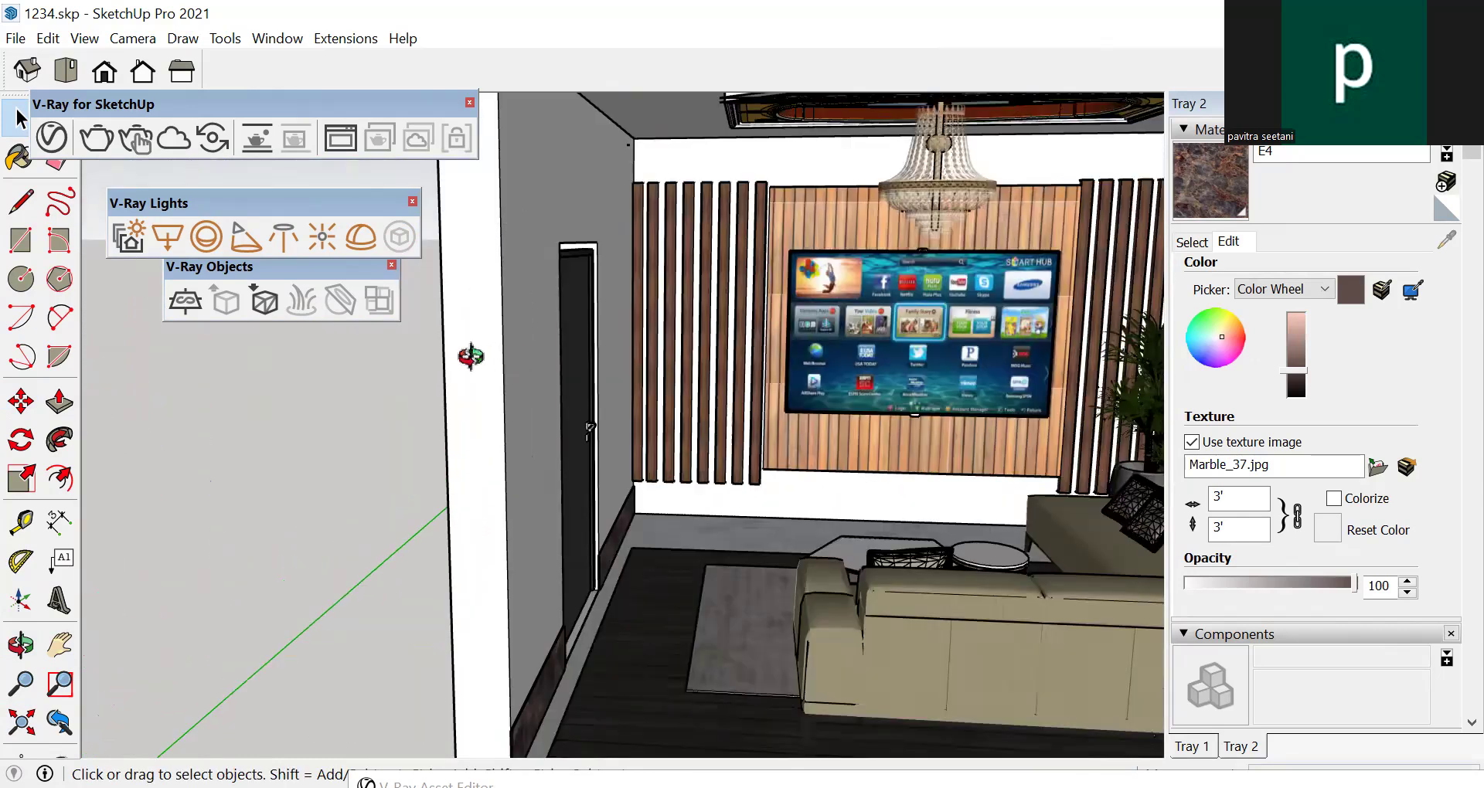
{"action": "key", "text": "space"}
{"action": "scroll", "coordinate": [557, 345], "scroll_direction": "down", "scroll_amount": 1}
{"action": "scroll", "coordinate": [619, 397], "scroll_direction": "up", "scroll_amount": 1}
{"action": "scroll", "coordinate": [461, 267], "scroll_direction": "down", "scroll_amount": 3}
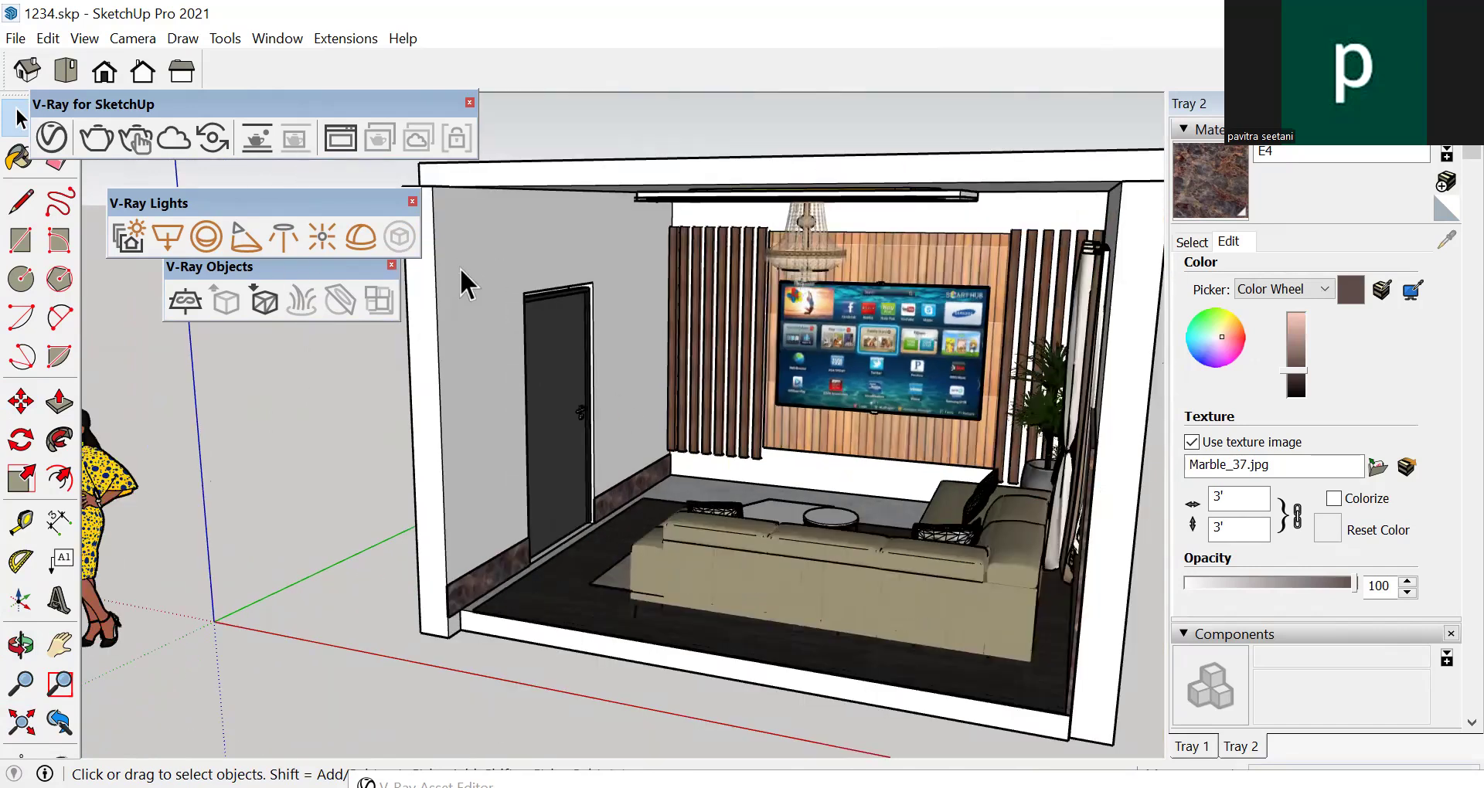
{"action": "scroll", "coordinate": [522, 276], "scroll_direction": "up", "scroll_amount": 4}
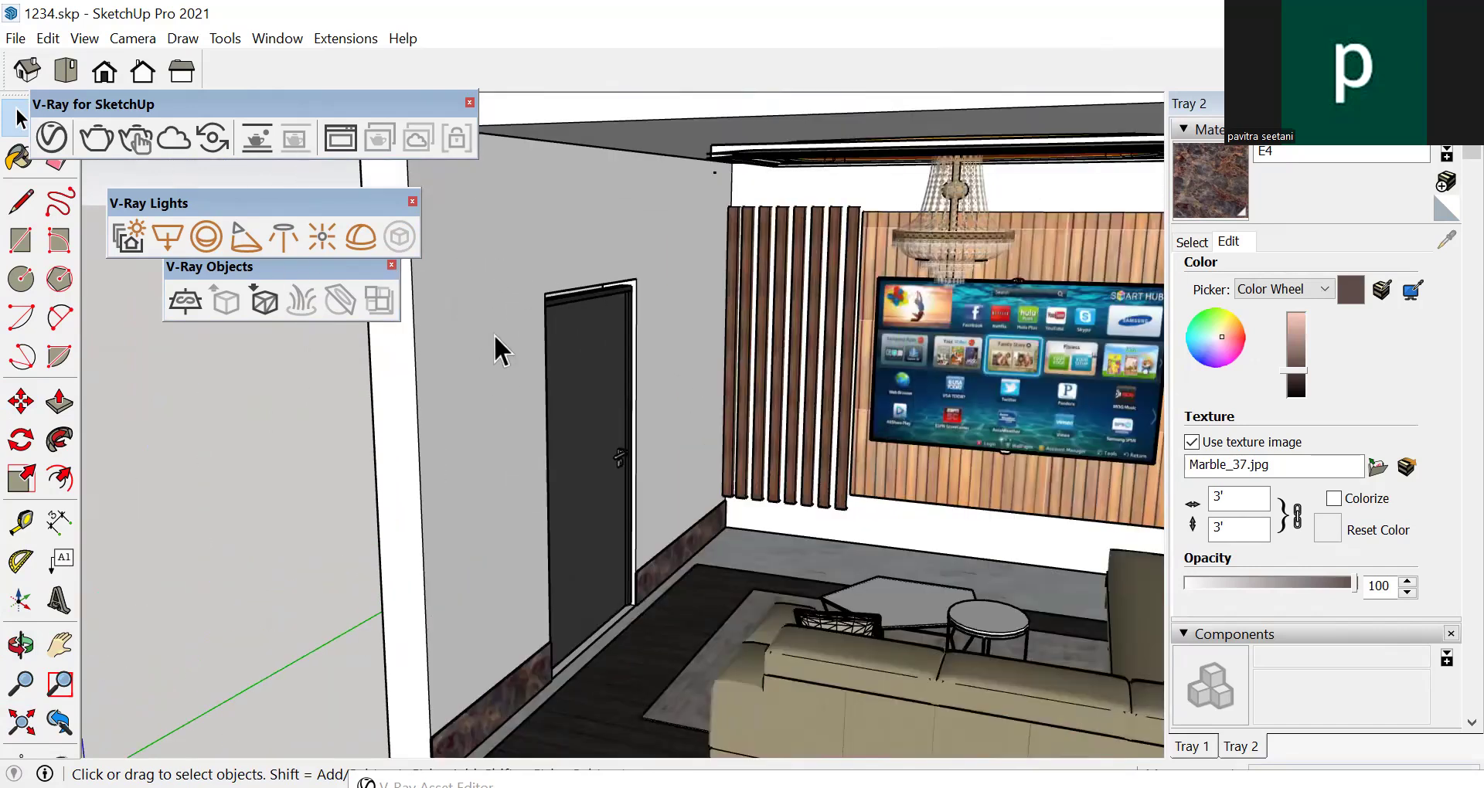
{"action": "scroll", "coordinate": [494, 333], "scroll_direction": "down", "scroll_amount": 1}
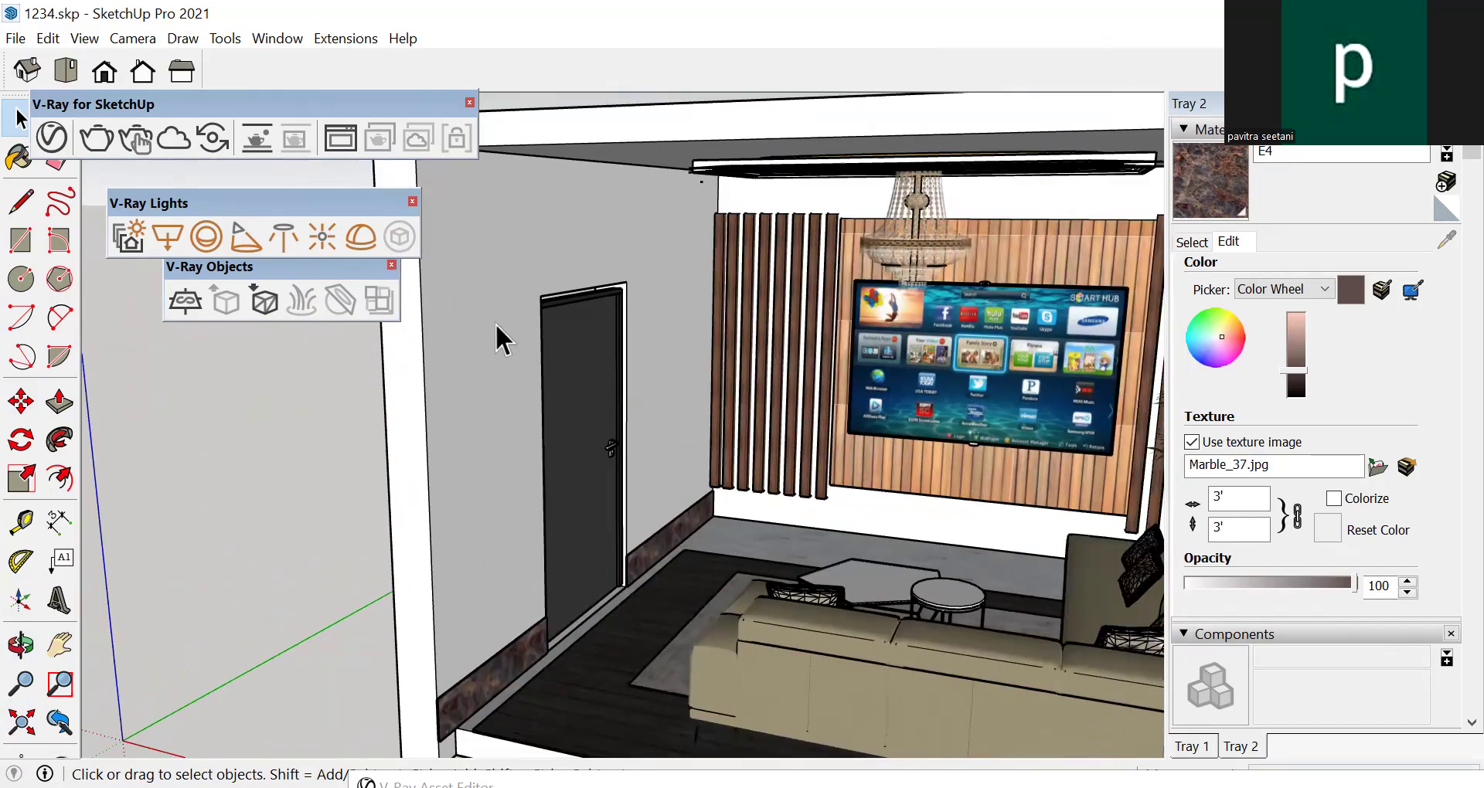
{"action": "scroll", "coordinate": [496, 324], "scroll_direction": "down", "scroll_amount": 4}
{"action": "mouse_move", "coordinate": [592, 433]}
{"action": "middle_mouse_down"}
{"action": "mouse_move", "coordinate": [773, 421]}
{"action": "mouse_move", "coordinate": [780, 399]}
{"action": "mouse_move", "coordinate": [573, 427]}
{"action": "middle_mouse_up"}
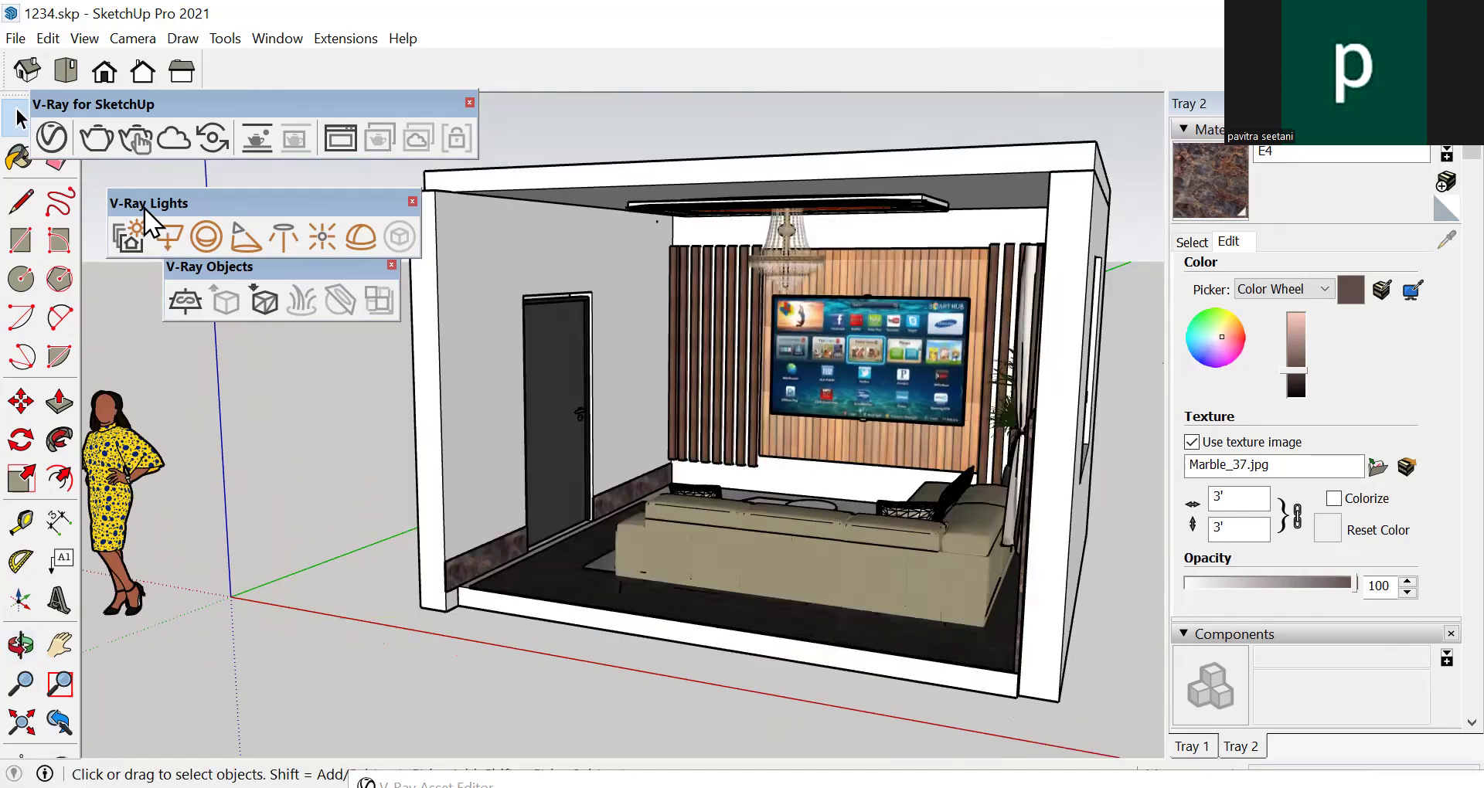
Open the V-Ray Asset Editor and show the 016 WallPaint & Wallpaper category of the material library
{"action": "left_click", "coordinate": [48, 141]}
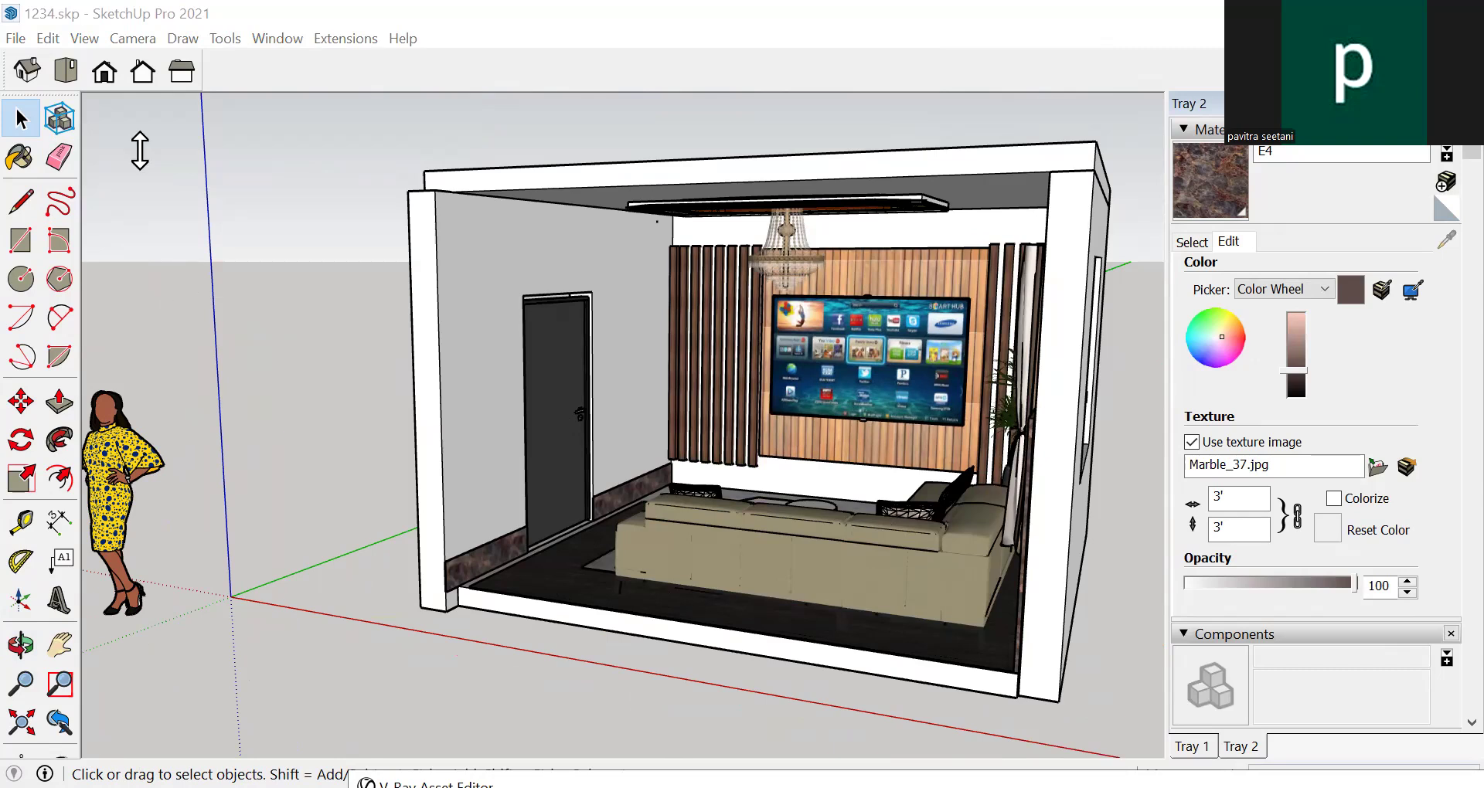
{"action": "left_click", "coordinate": [48, 141]}
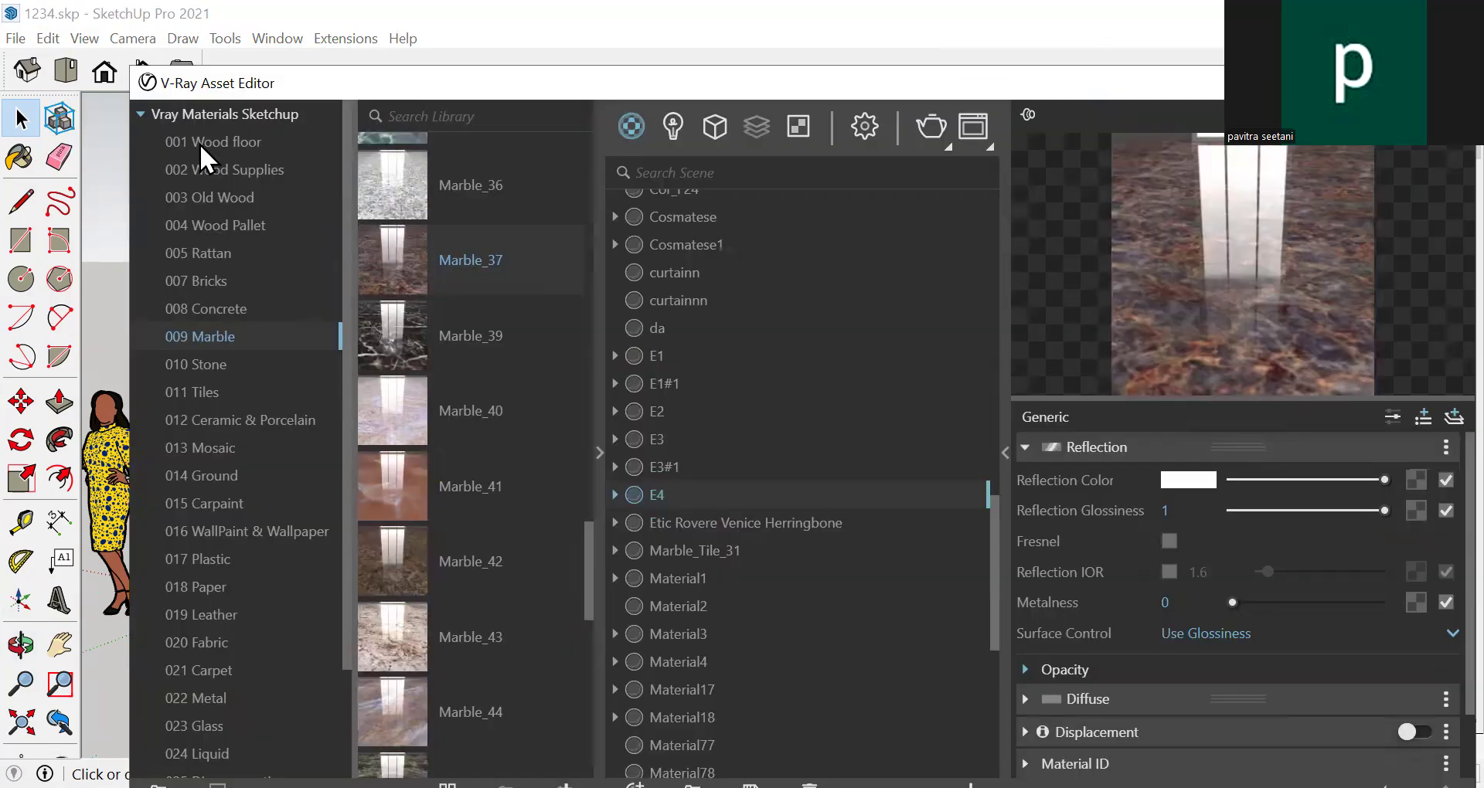
{"action": "left_click", "coordinate": [230, 167]}
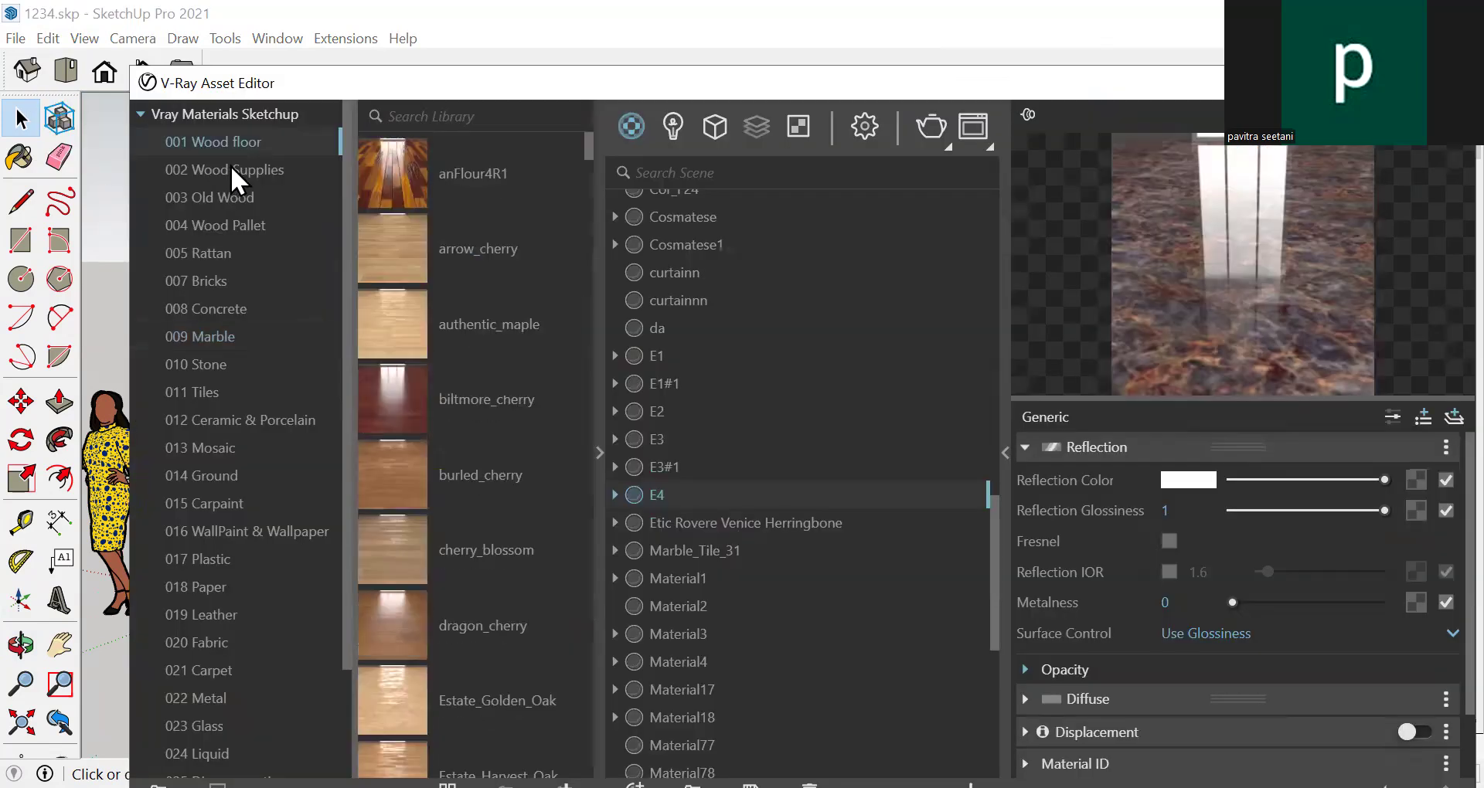
{"action": "left_click", "coordinate": [243, 197]}
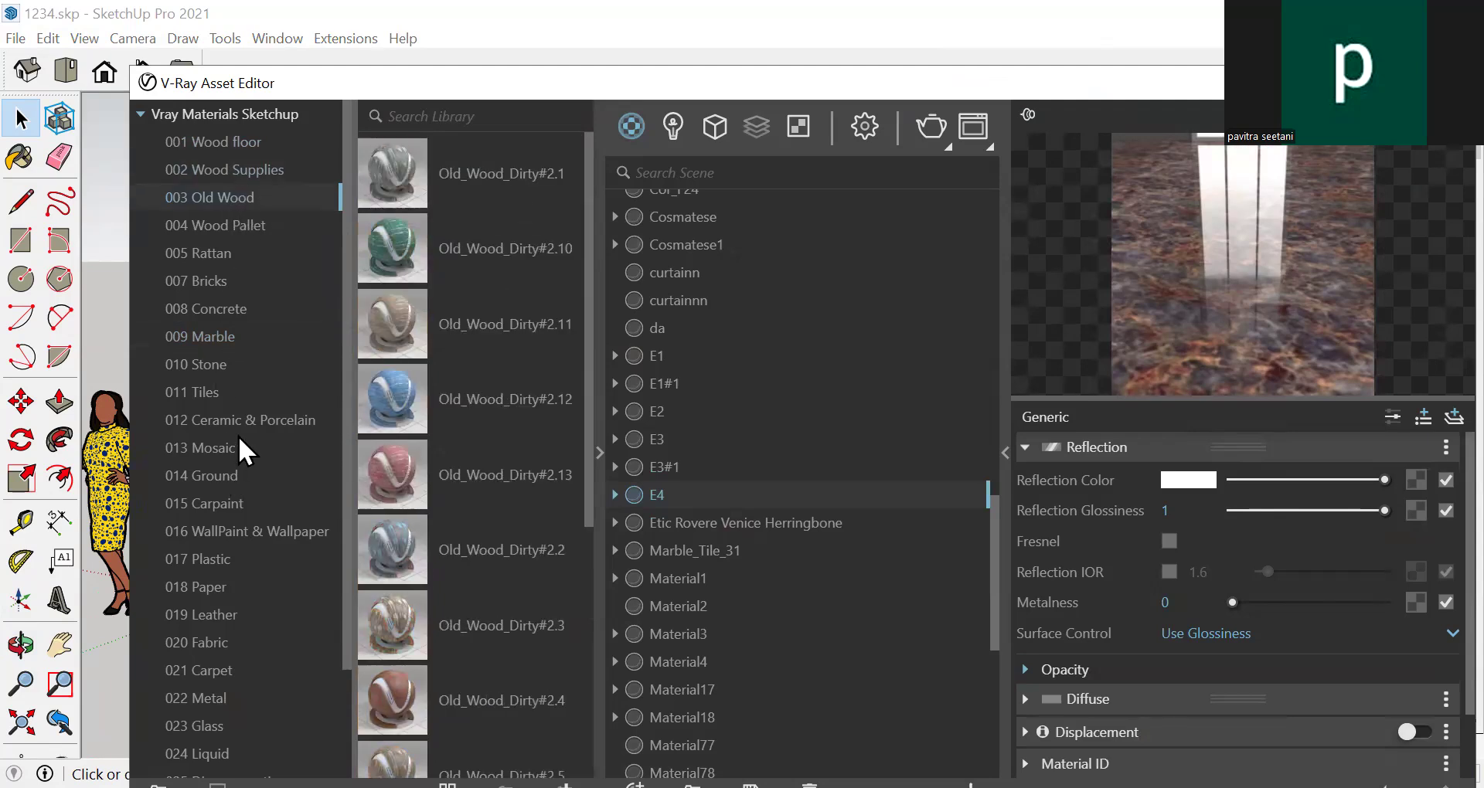
{"action": "left_click", "coordinate": [238, 439]}
{"action": "left_click", "coordinate": [233, 481]}
{"action": "left_click", "coordinate": [225, 527]}
Add the wall paints RAL6027 and RAL6034 from the library to the scene materials
{"action": "scroll", "coordinate": [497, 567], "scroll_direction": "down", "scroll_amount": 5}
{"action": "scroll", "coordinate": [506, 578], "scroll_direction": "down", "scroll_amount": 3}
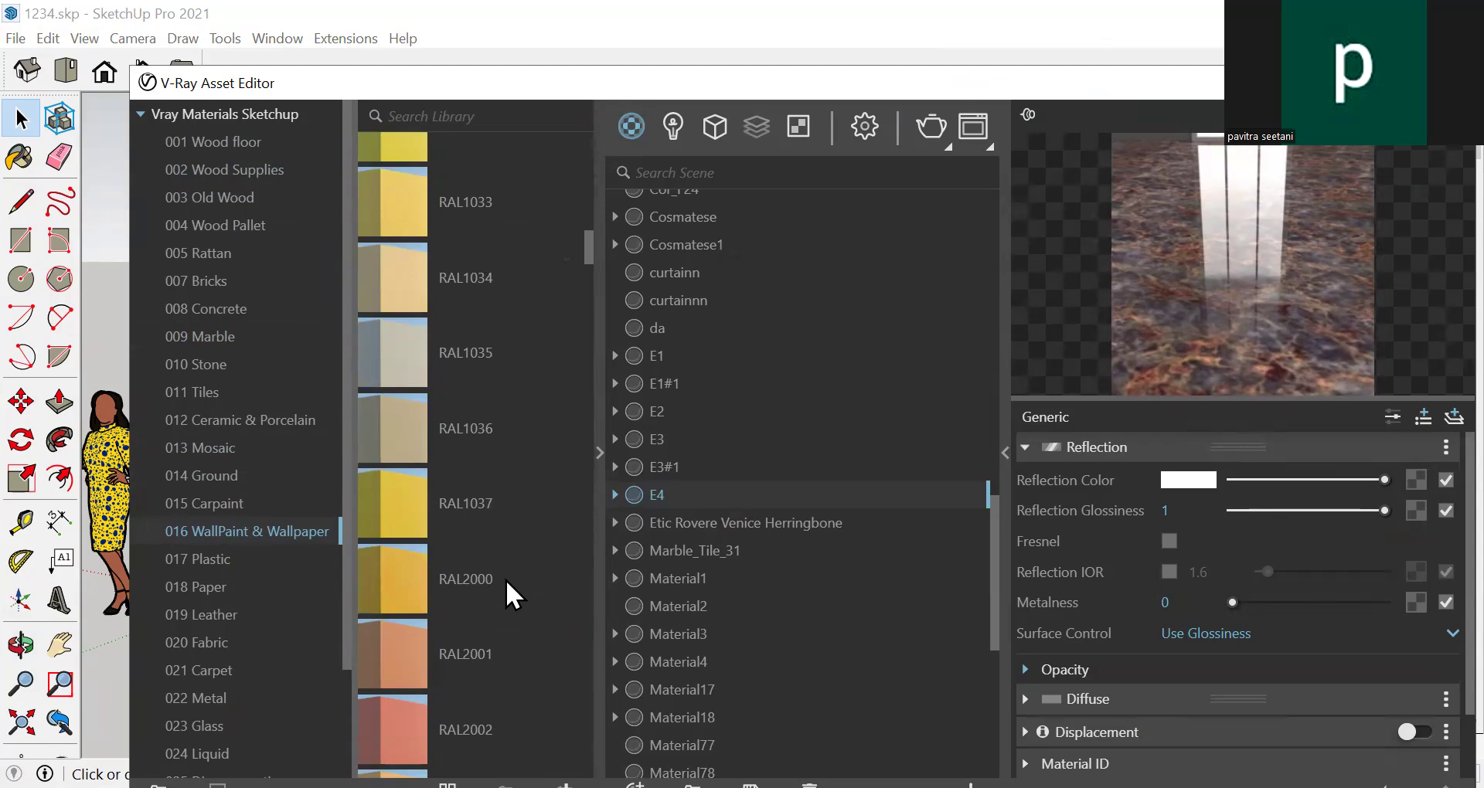
{"action": "scroll", "coordinate": [499, 572], "scroll_direction": "down", "scroll_amount": 10}
{"action": "scroll", "coordinate": [502, 572], "scroll_direction": "down", "scroll_amount": 15}
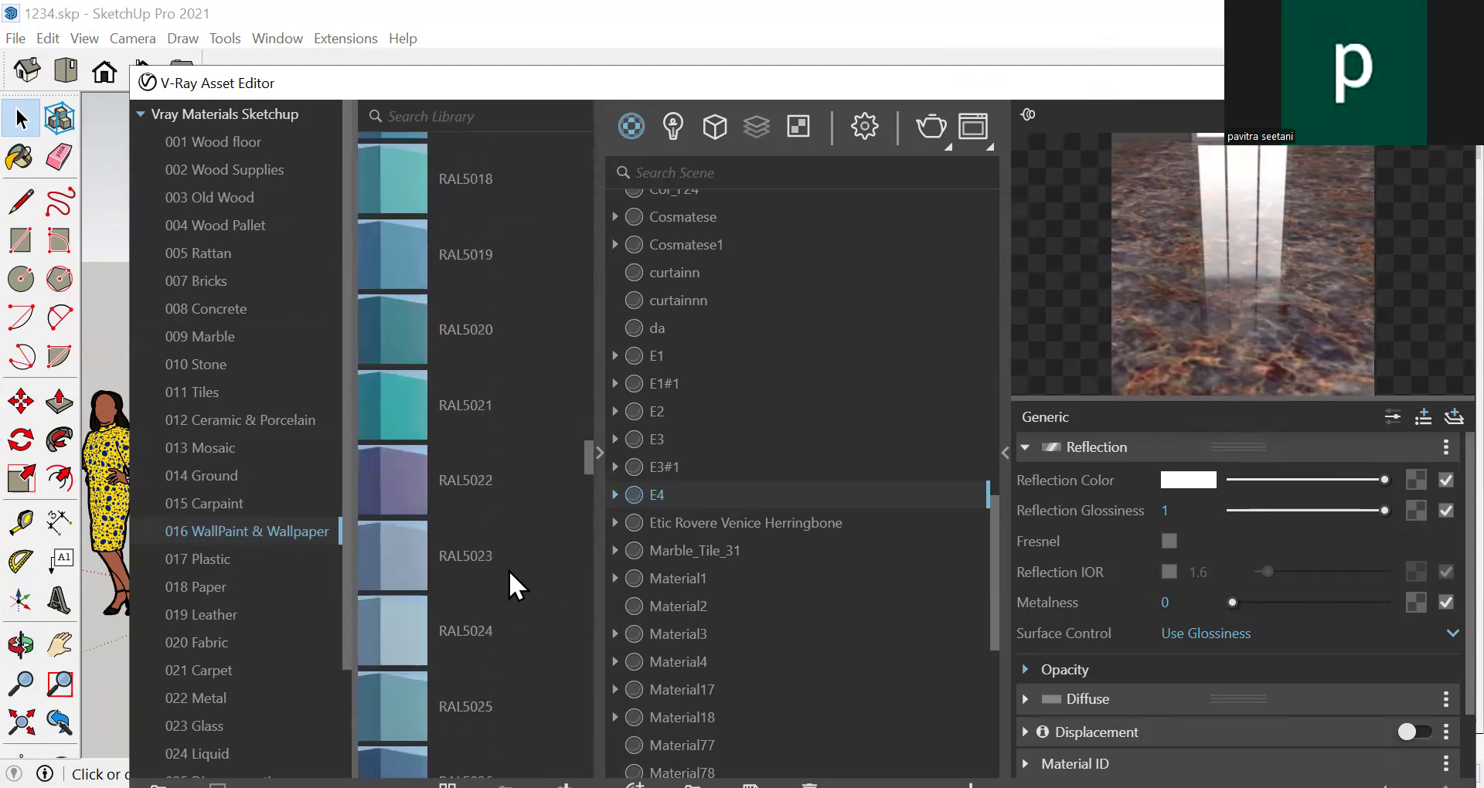
{"action": "scroll", "coordinate": [513, 575], "scroll_direction": "down", "scroll_amount": 1}
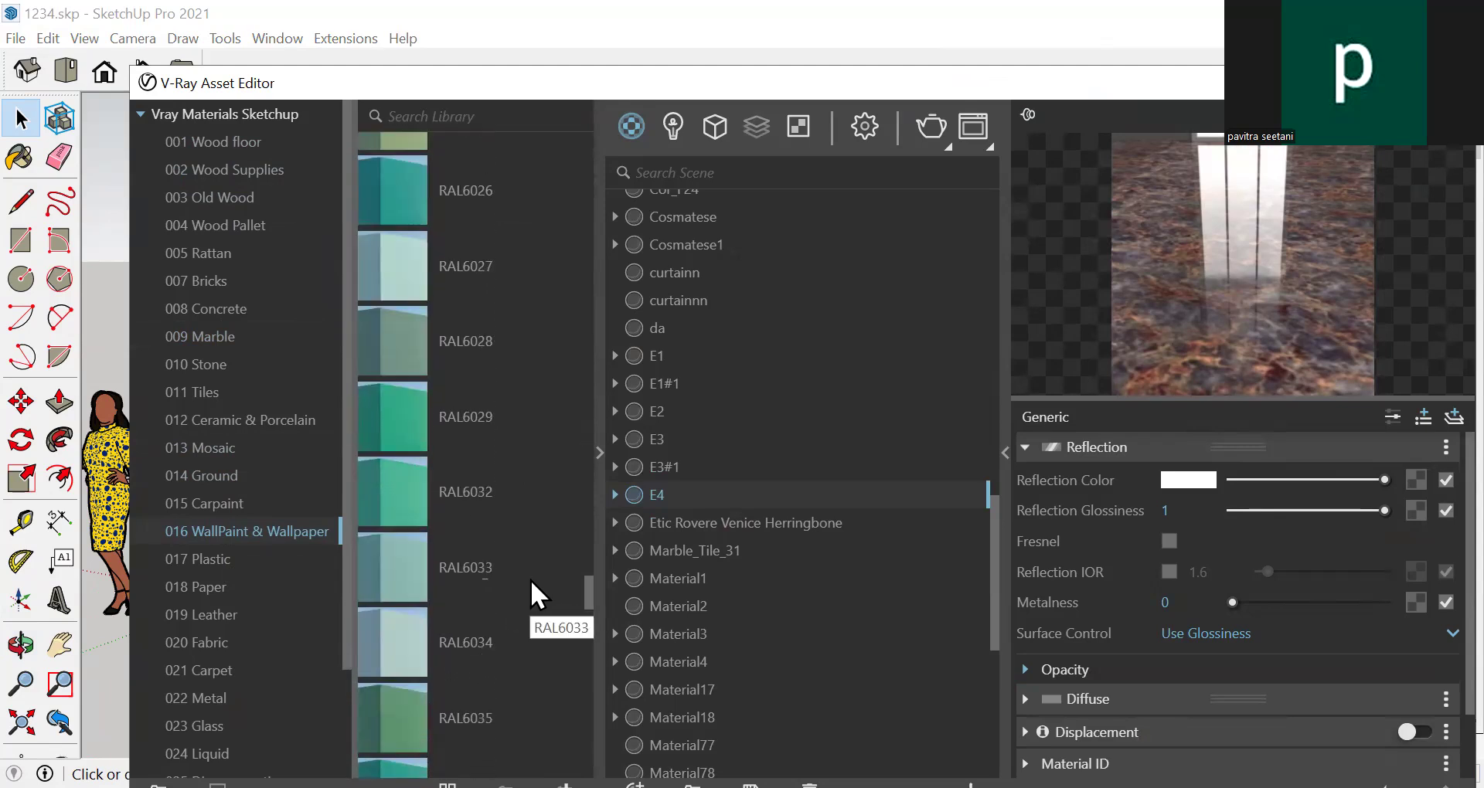
{"action": "scroll", "coordinate": [531, 579], "scroll_direction": "down", "scroll_amount": 10}
{"action": "right_click", "coordinate": [504, 395]}
{"action": "left_click", "coordinate": [555, 415]}
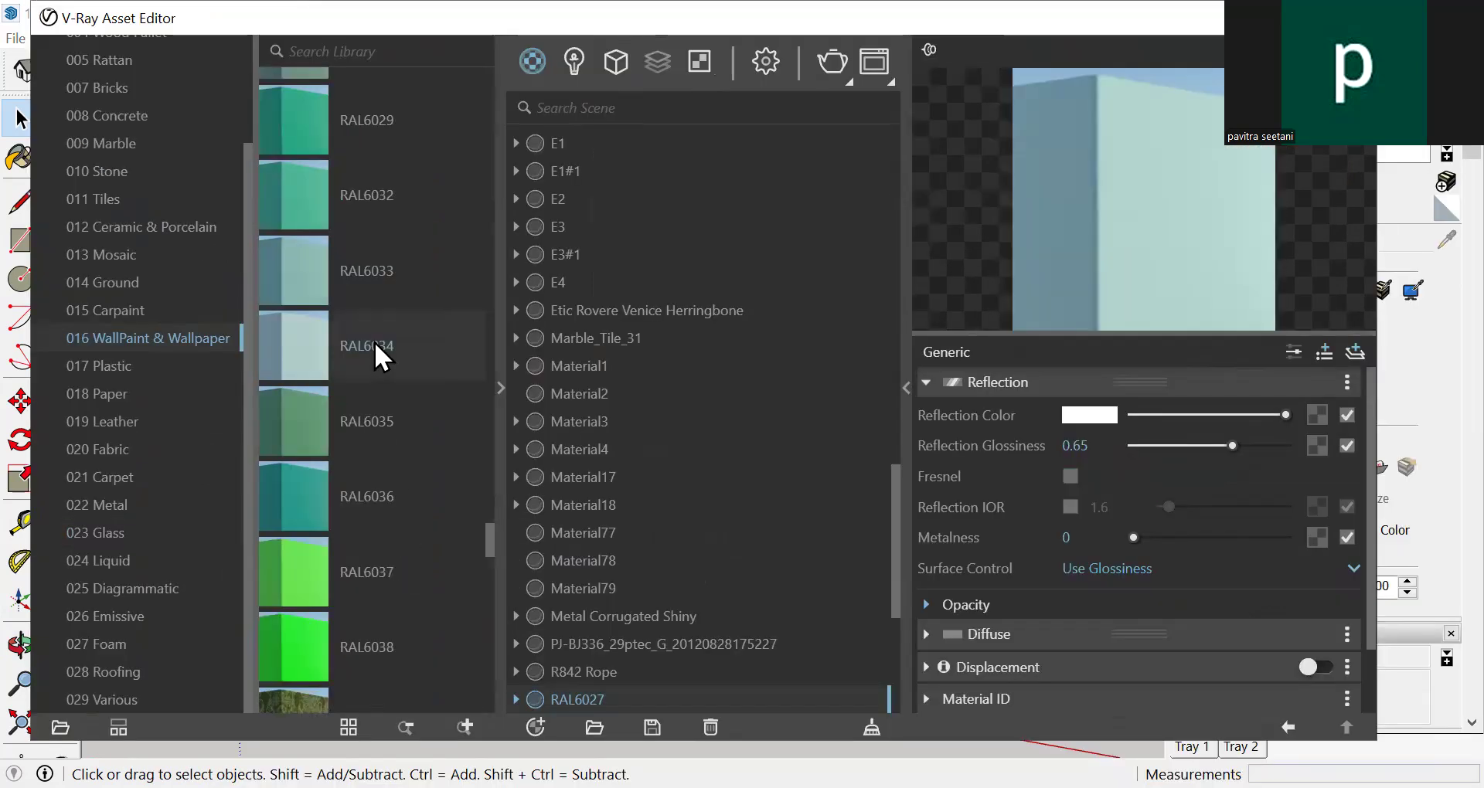
{"action": "right_click", "coordinate": [378, 354]}
{"action": "left_click", "coordinate": [460, 381]}
Add the textured wall paint Wall_04 from the library to the scene materials
{"action": "scroll", "coordinate": [430, 440], "scroll_direction": "down", "scroll_amount": 5}
{"action": "scroll", "coordinate": [431, 448], "scroll_direction": "down", "scroll_amount": 3}
{"action": "right_click", "coordinate": [397, 338]}
{"action": "left_click", "coordinate": [462, 343]}
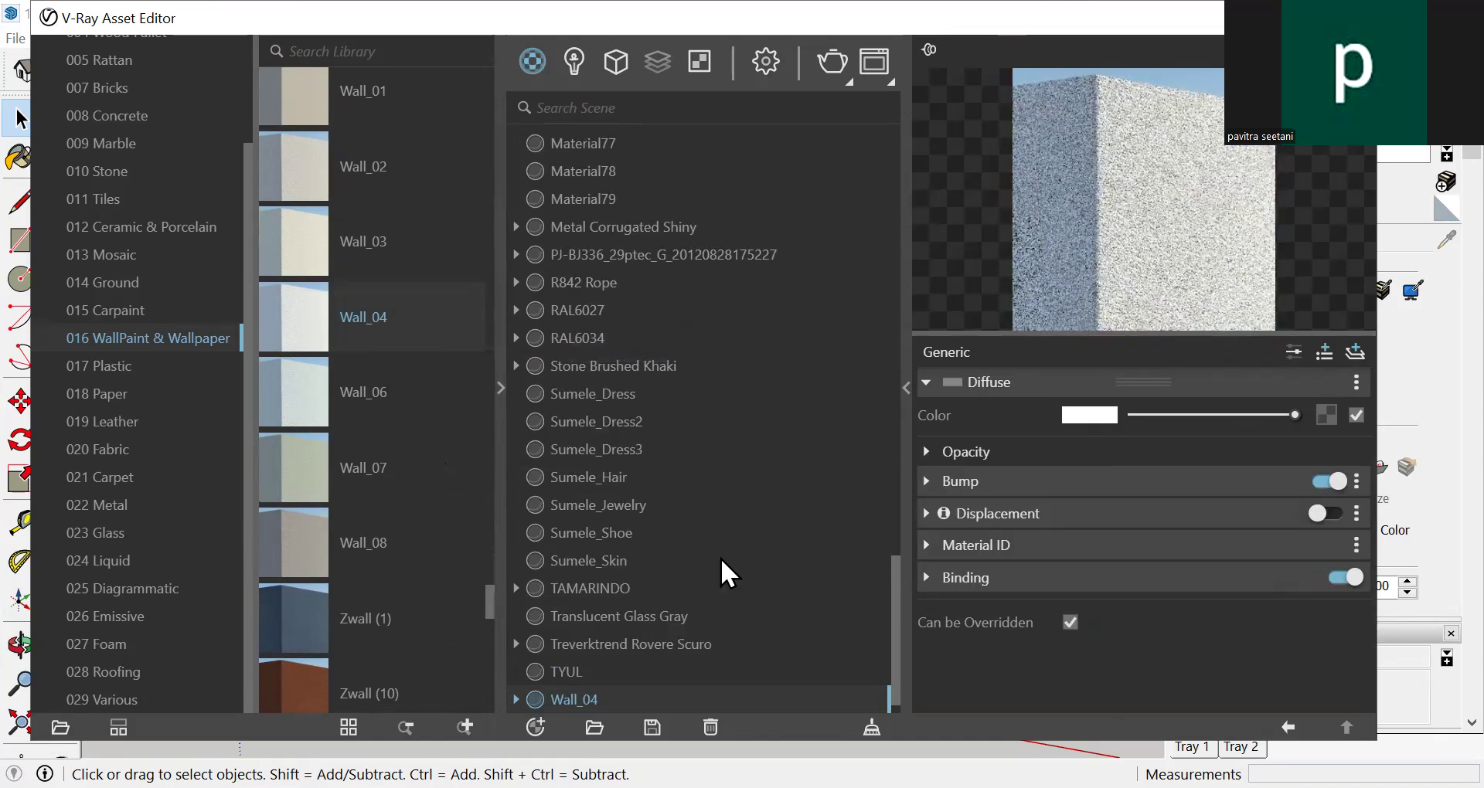
Browse the wall paint library and add RAL5014 to the scene materials
{"action": "scroll", "coordinate": [377, 440], "scroll_direction": "down", "scroll_amount": 5}
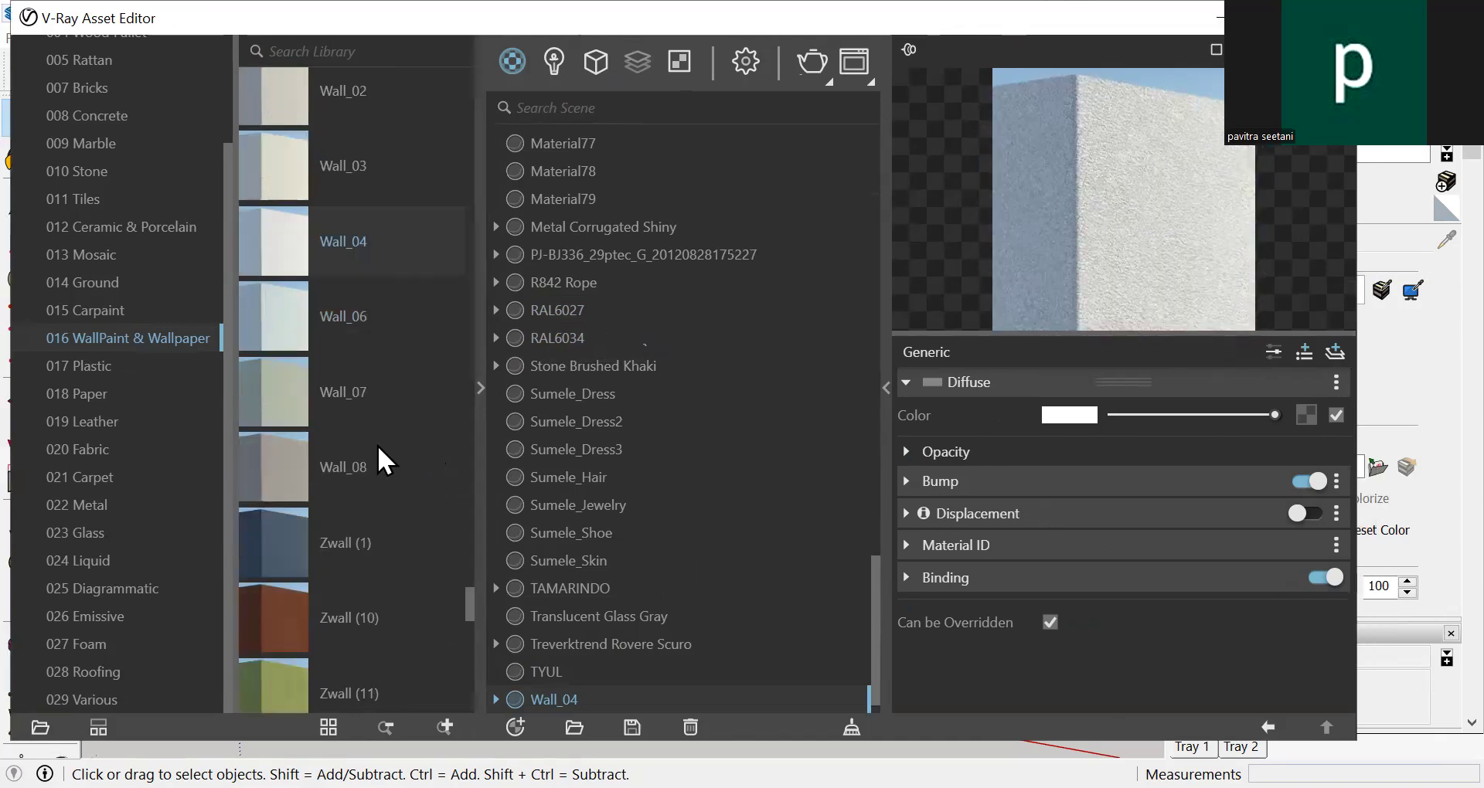
{"action": "scroll", "coordinate": [379, 440], "scroll_direction": "down", "scroll_amount": 5}
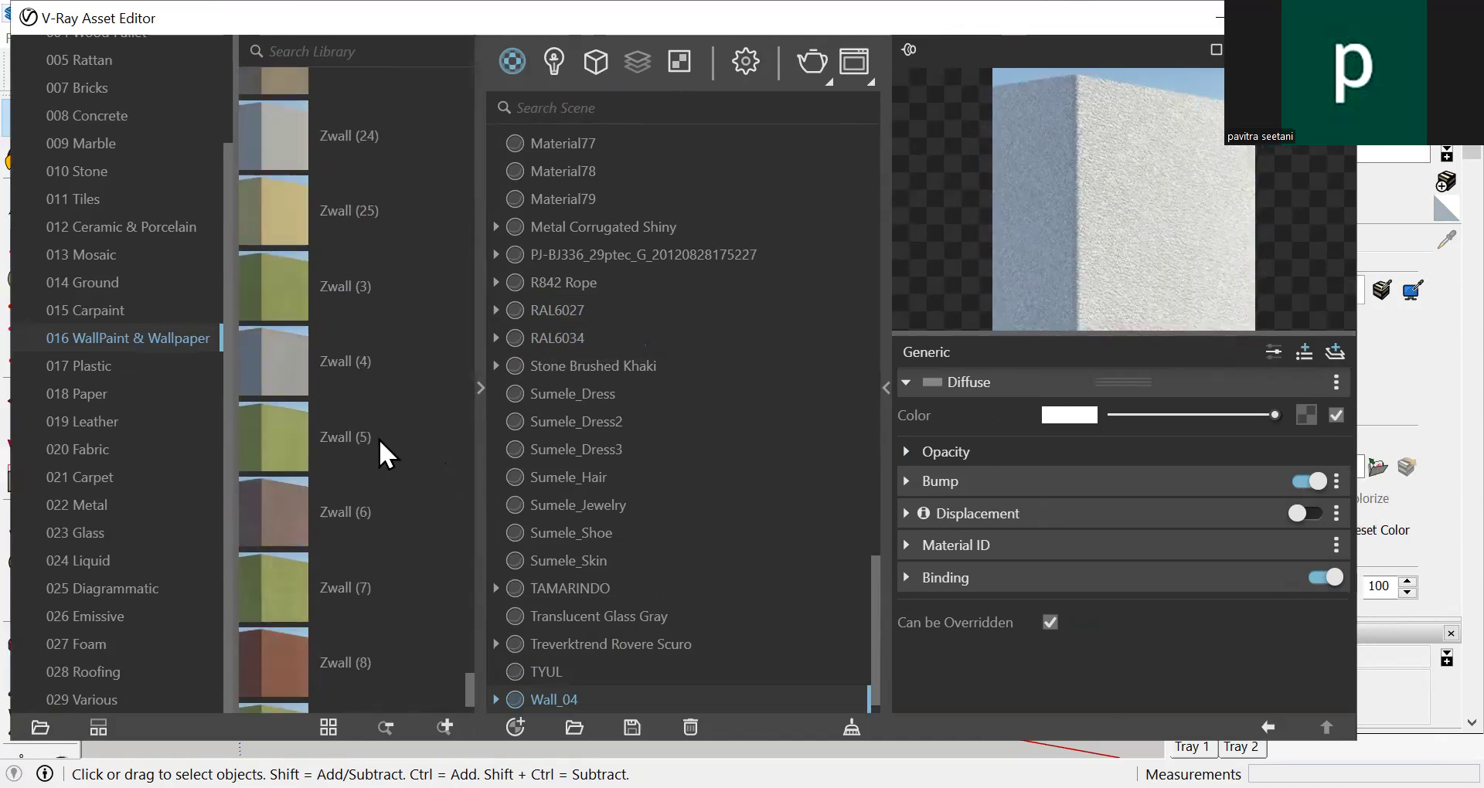
{"action": "scroll", "coordinate": [392, 609], "scroll_direction": "up", "scroll_amount": 10}
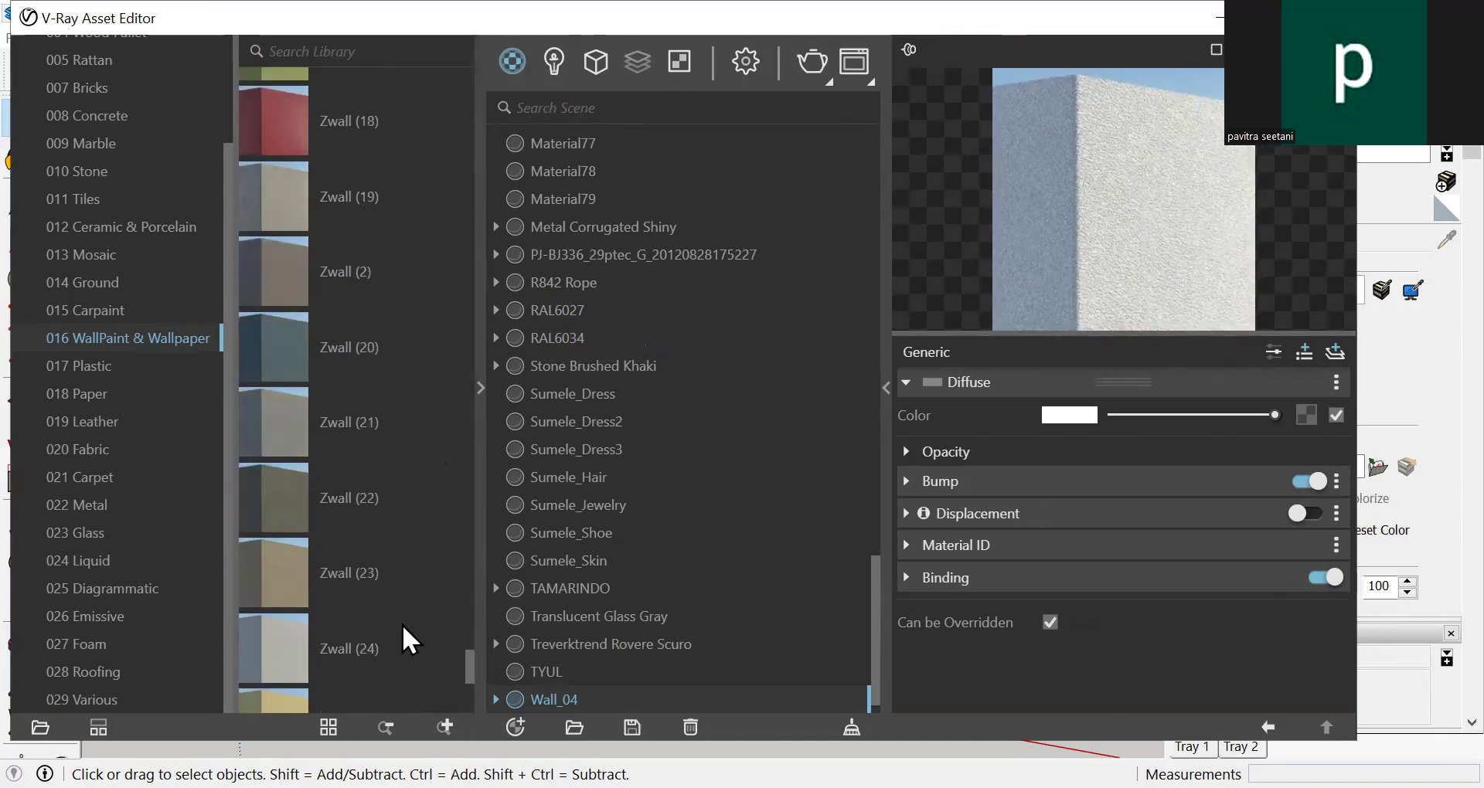
{"action": "scroll", "coordinate": [393, 585], "scroll_direction": "up", "scroll_amount": 10}
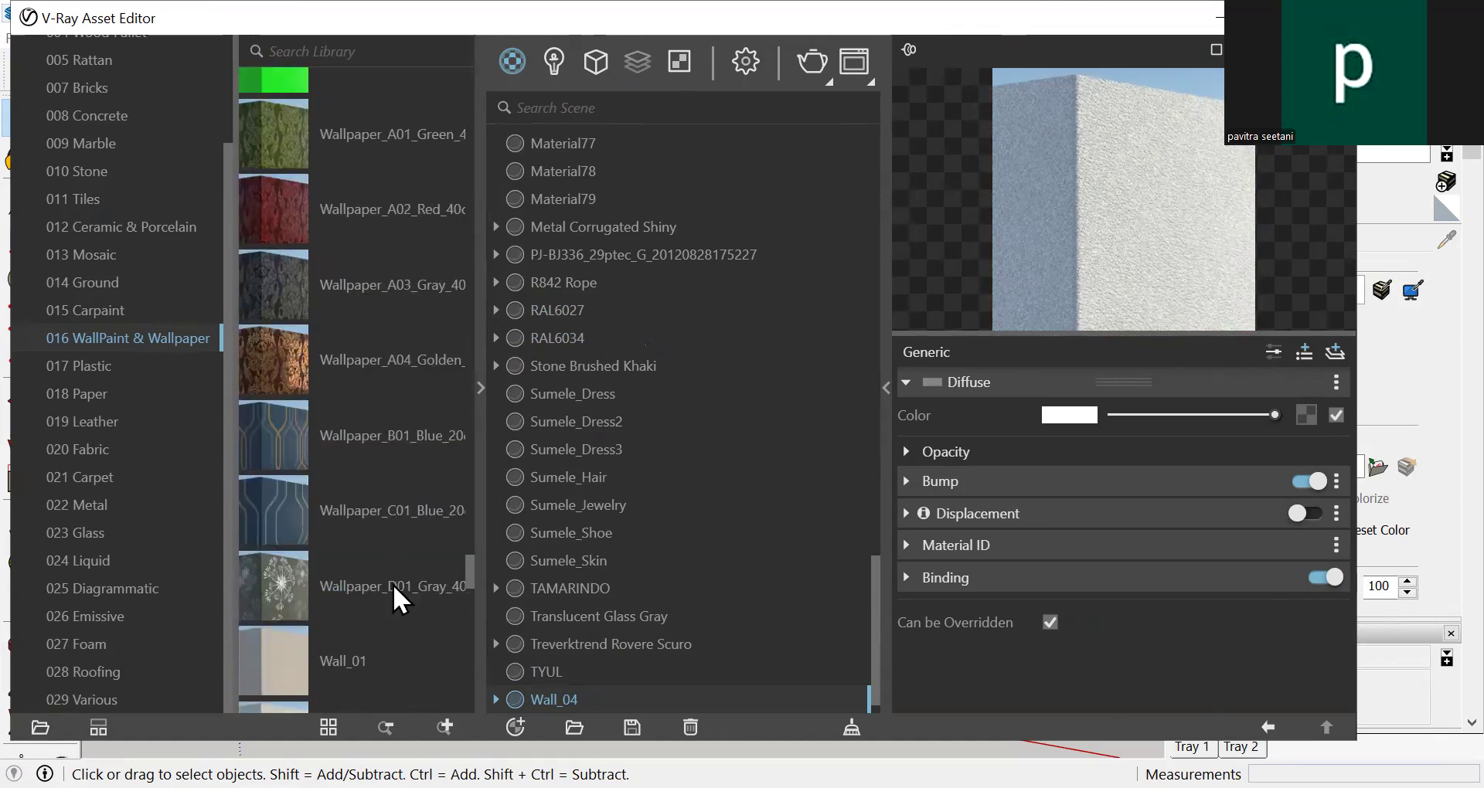
{"action": "scroll", "coordinate": [394, 578], "scroll_direction": "up", "scroll_amount": 10}
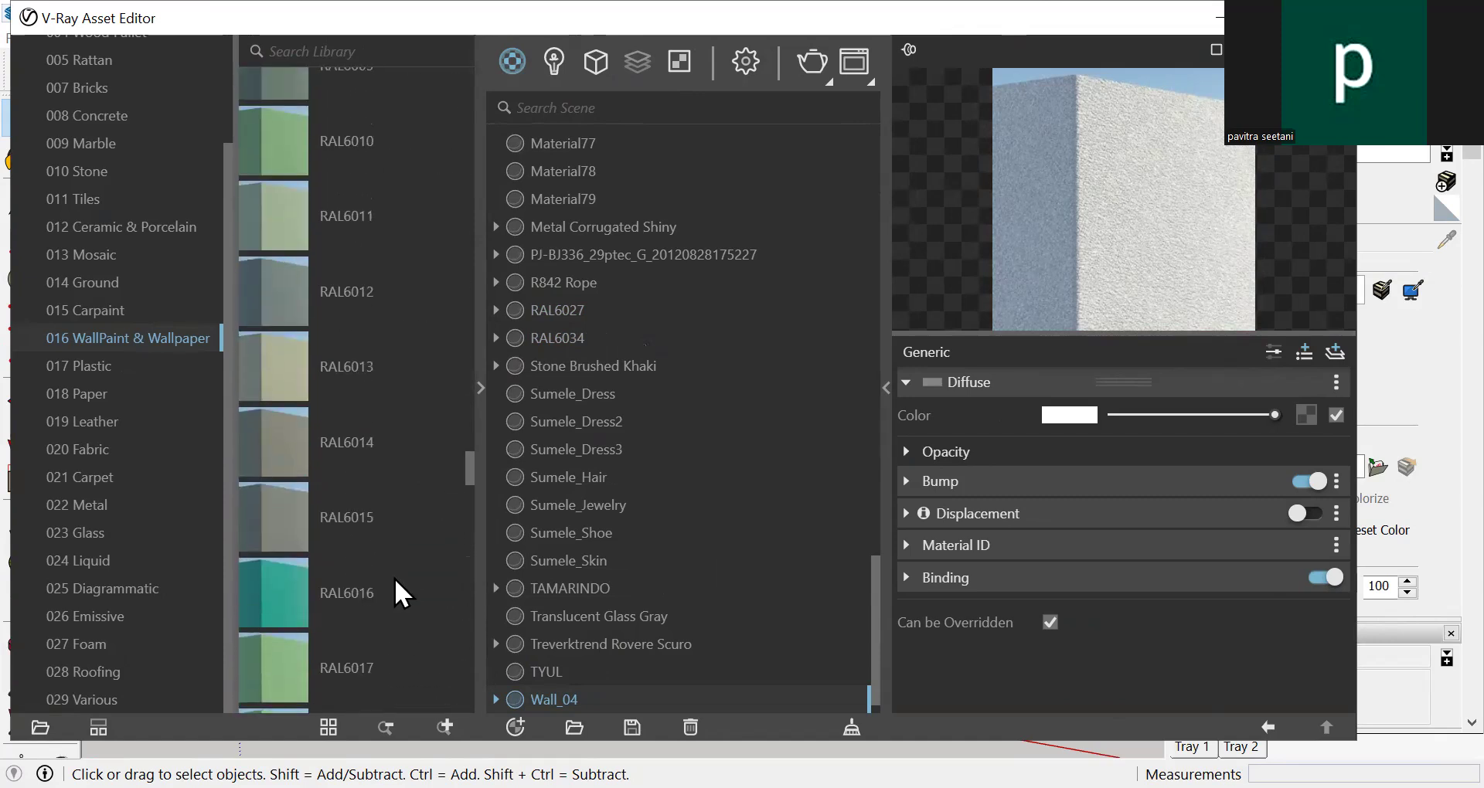
{"action": "scroll", "coordinate": [403, 576], "scroll_direction": "up", "scroll_amount": 5}
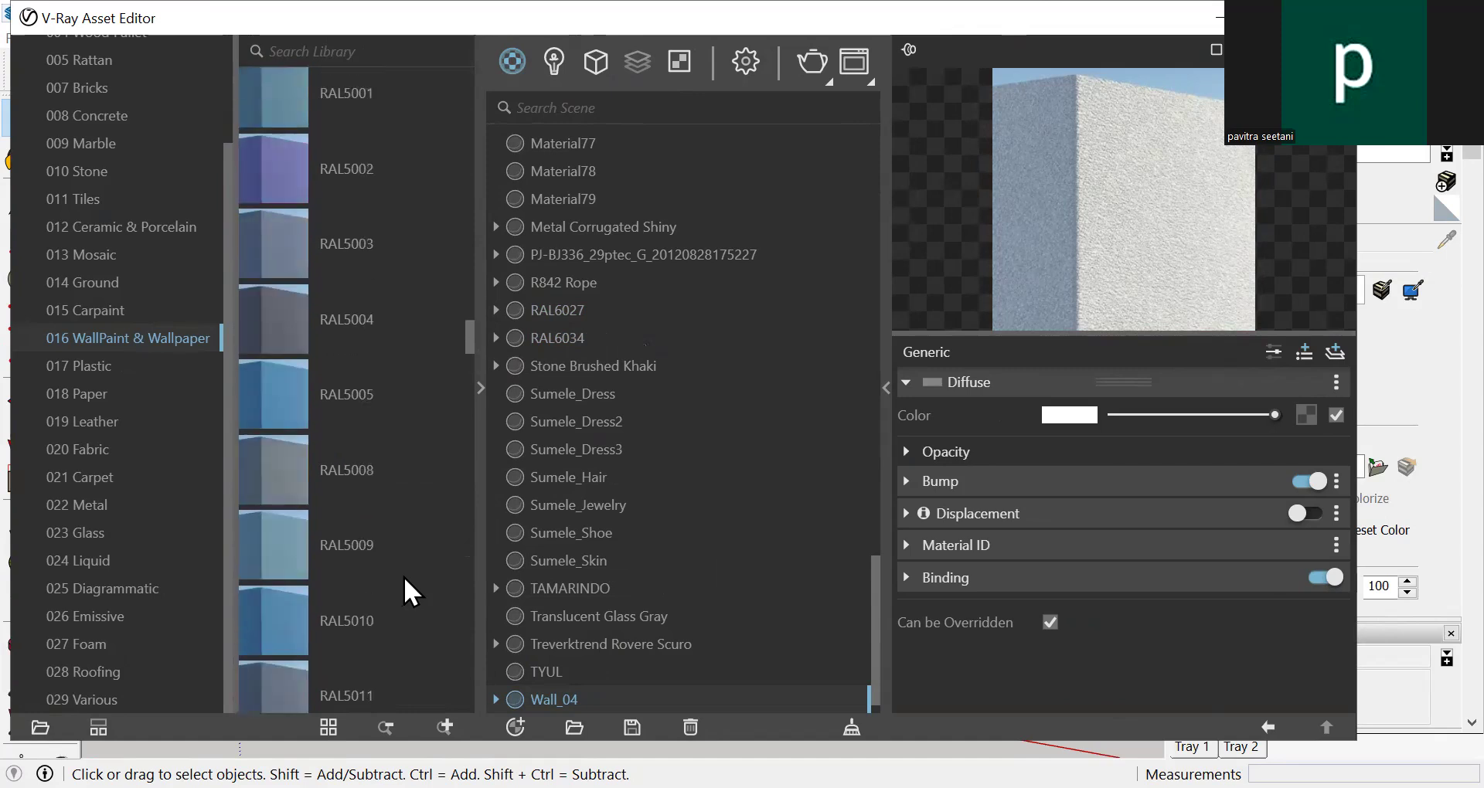
{"action": "right_click", "coordinate": [343, 571]}
{"action": "left_click", "coordinate": [398, 591]}
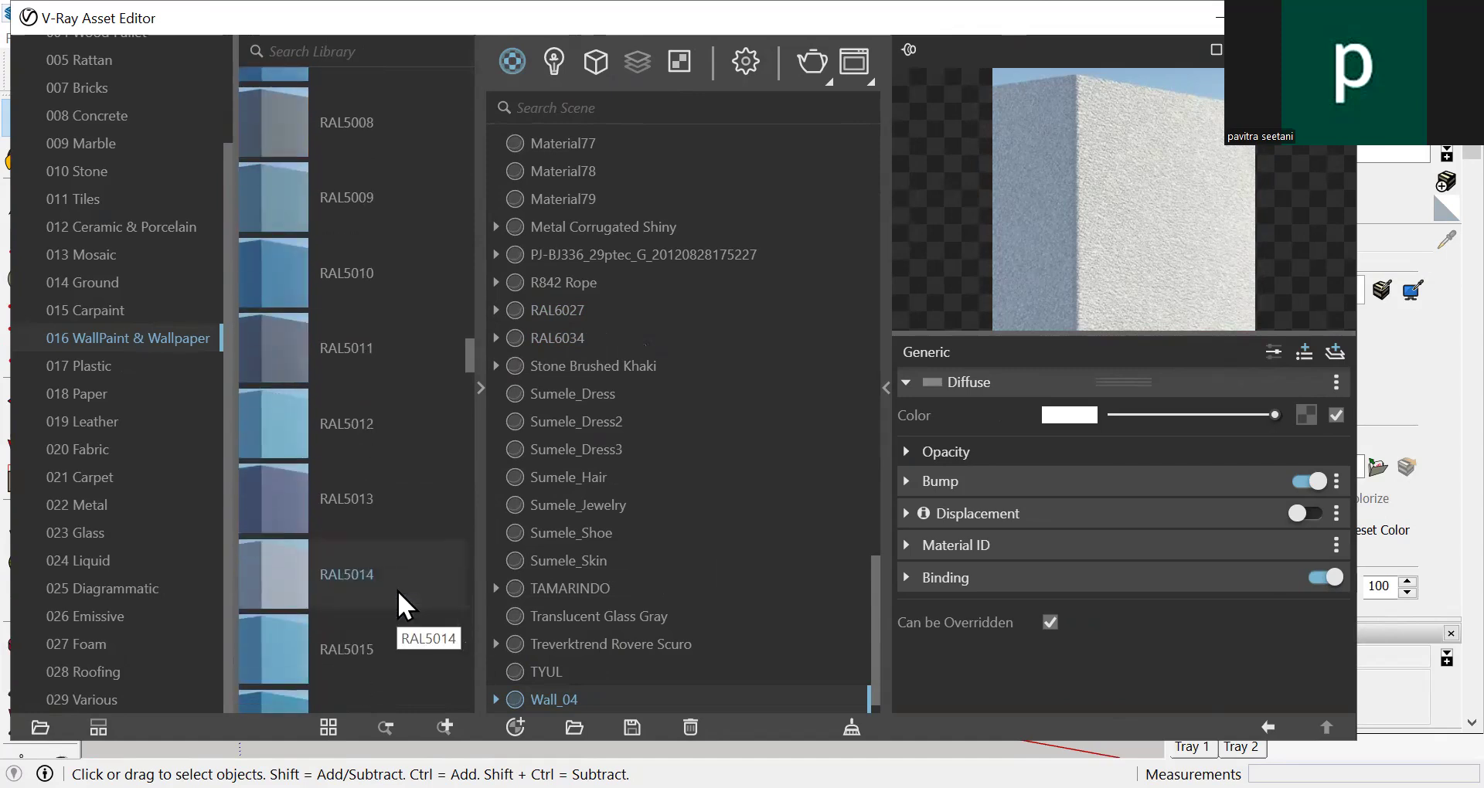
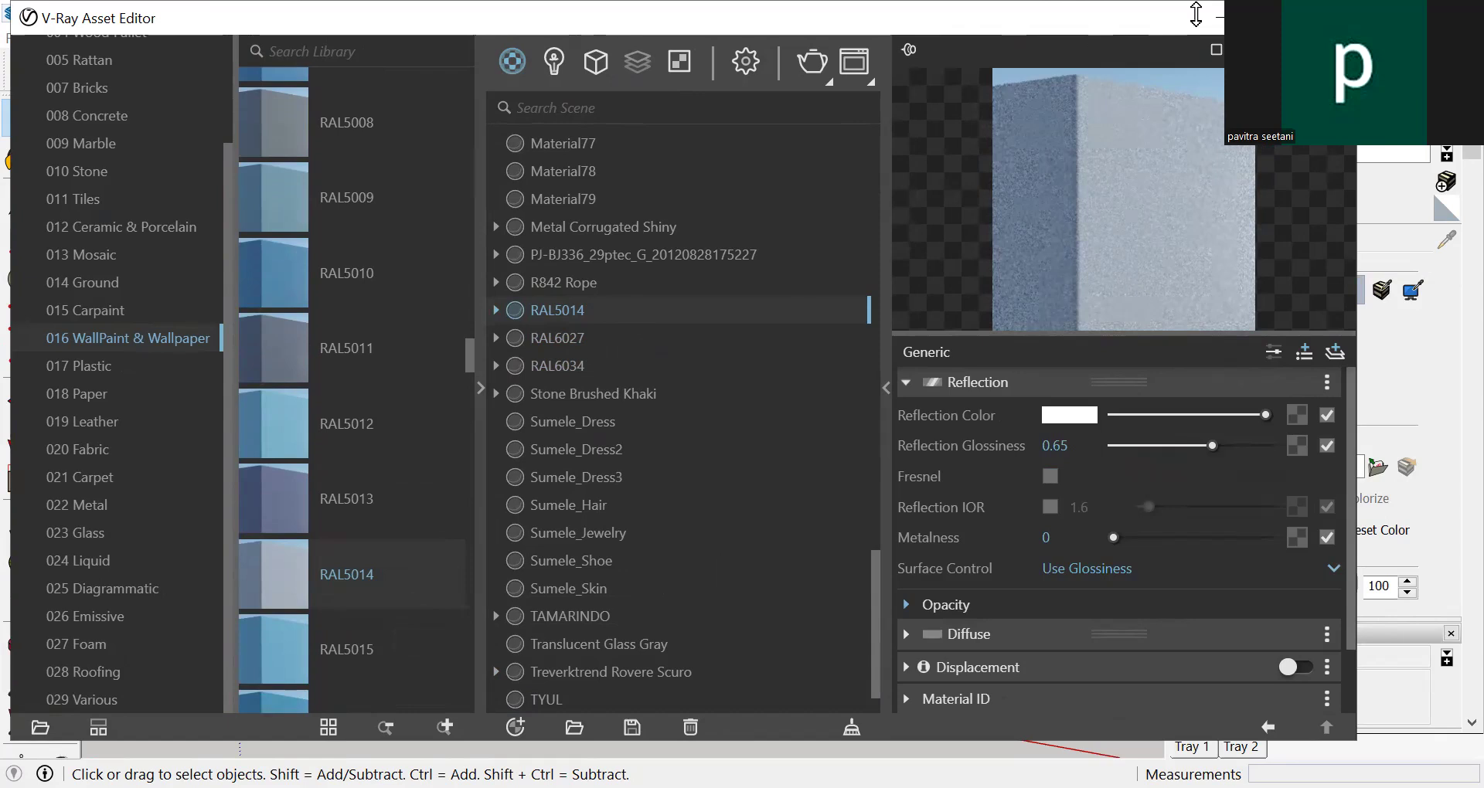
Add the wall paints RAL4011 and RAL4009 from the library to the scene materials
{"action": "scroll", "coordinate": [418, 384], "scroll_direction": "up", "scroll_amount": 5}
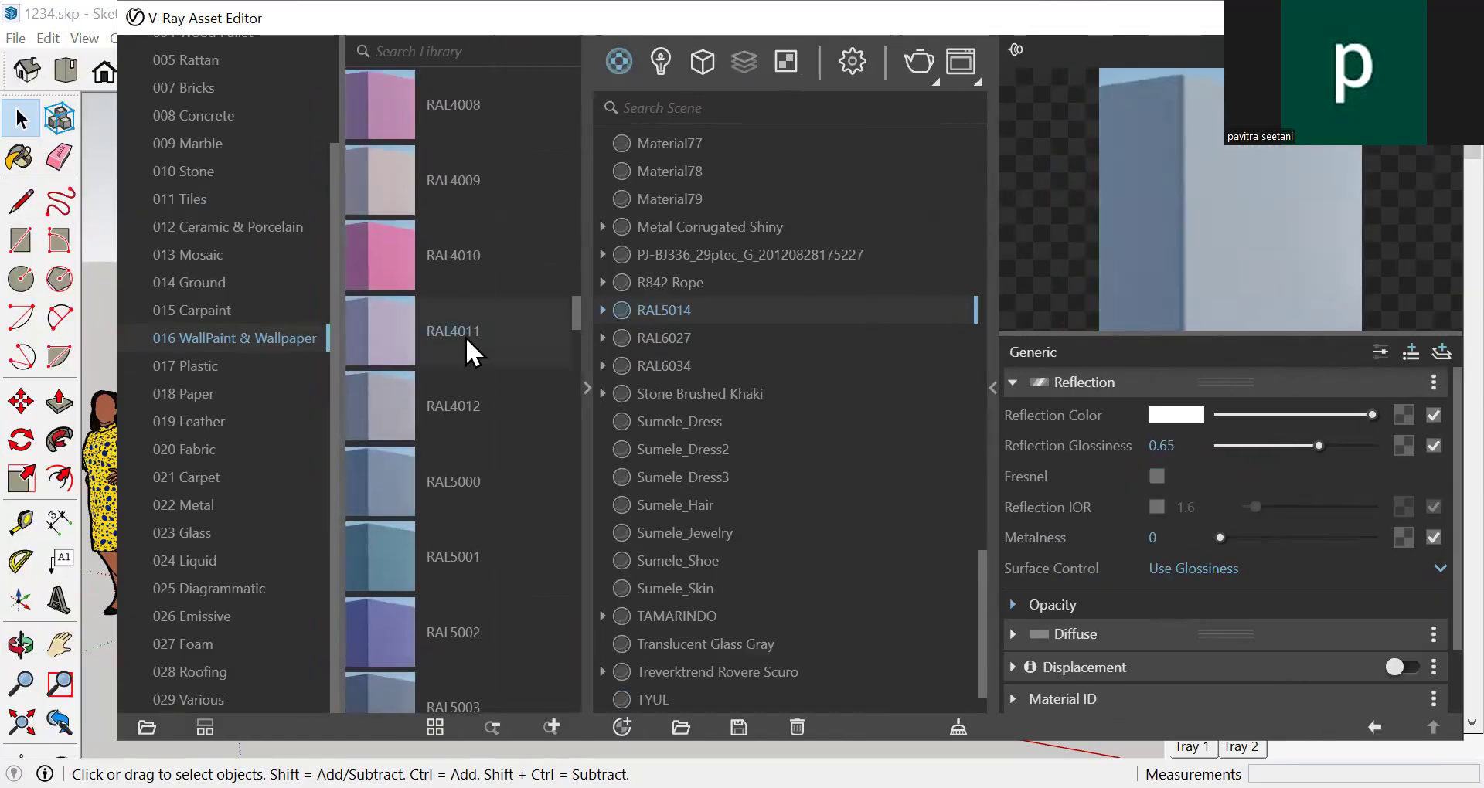
{"action": "right_click", "coordinate": [466, 338]}
{"action": "left_click", "coordinate": [526, 350]}
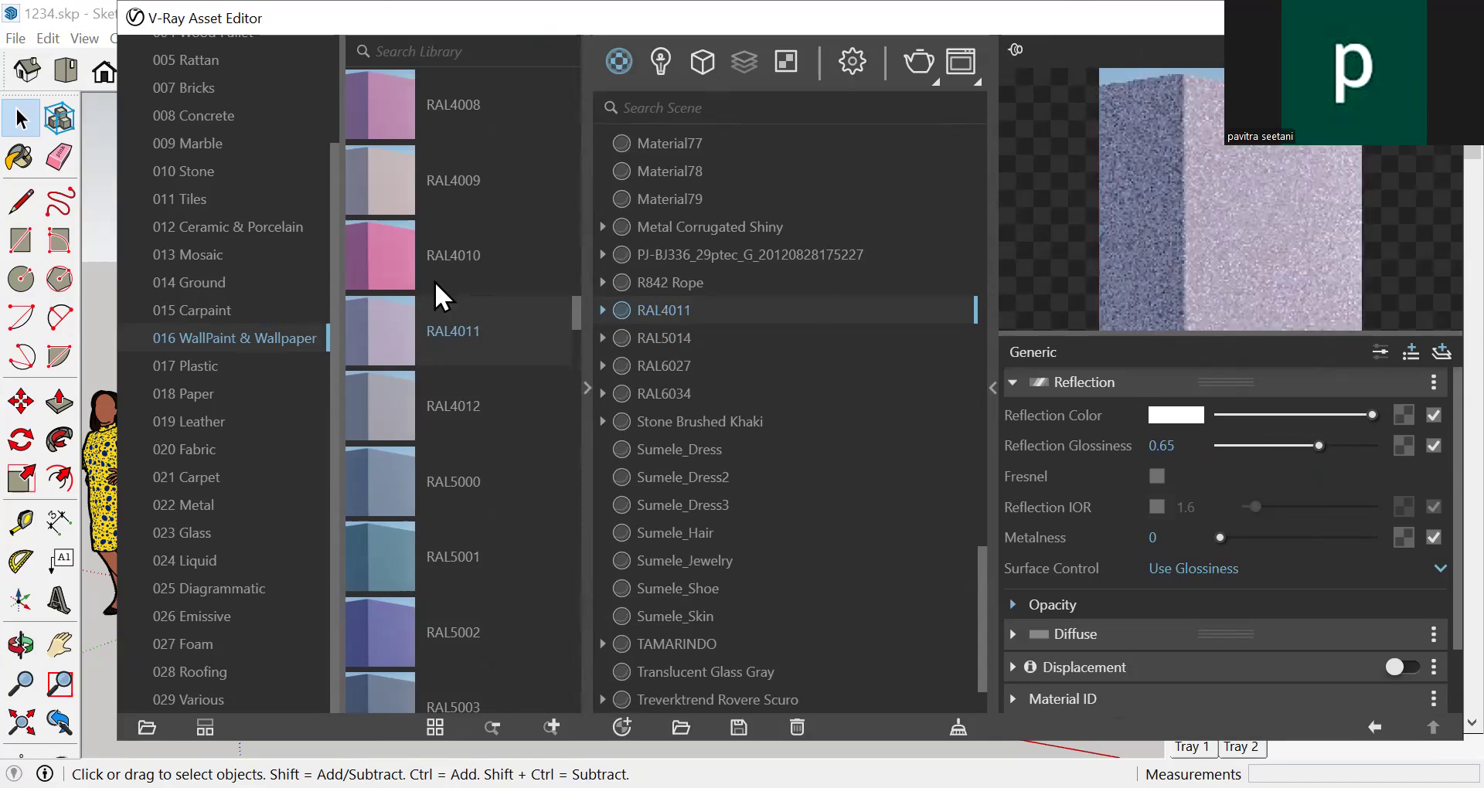
{"action": "right_click", "coordinate": [459, 276]}
{"action": "left_click", "coordinate": [510, 287]}
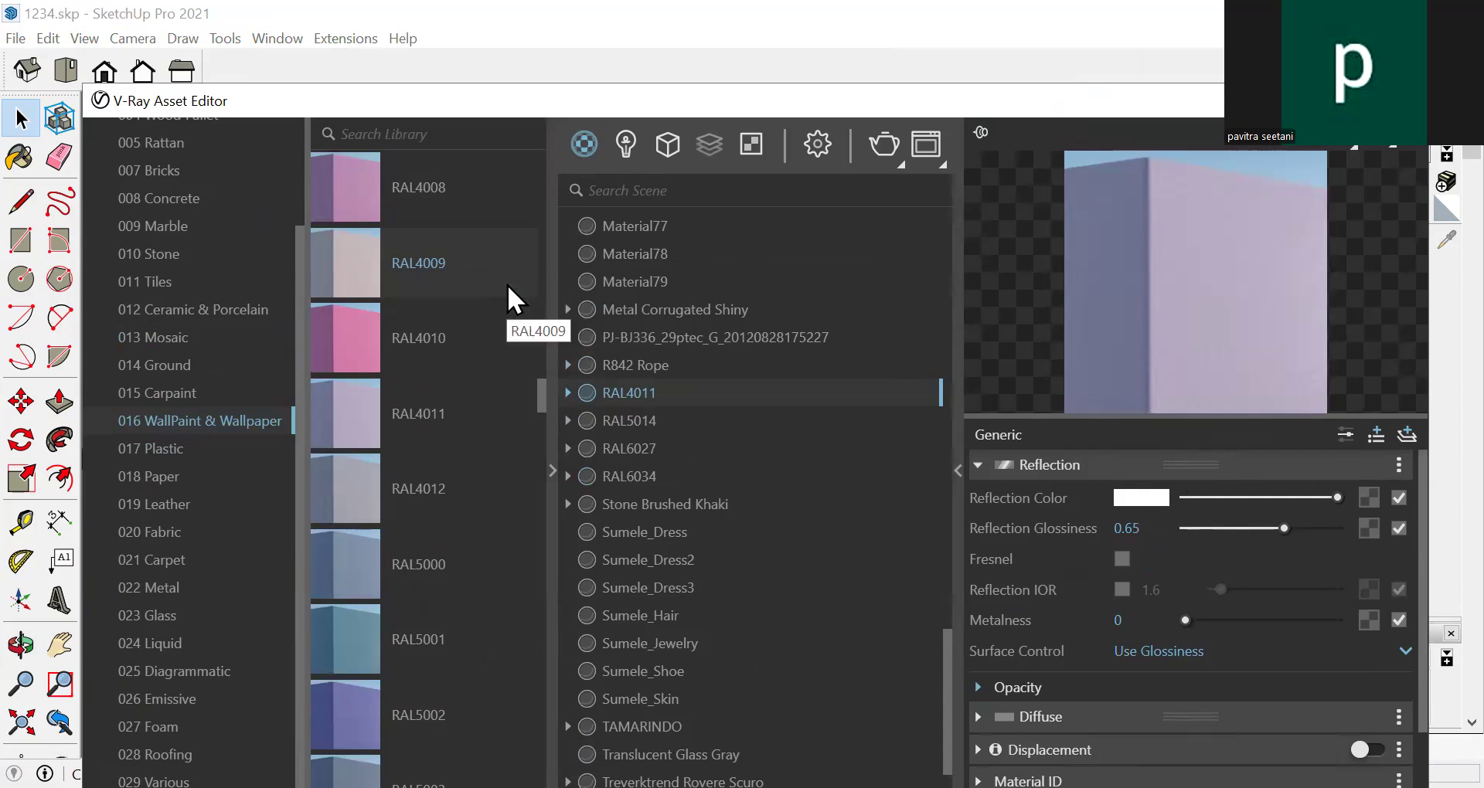
{"action": "left_click", "coordinate": [506, 285]}
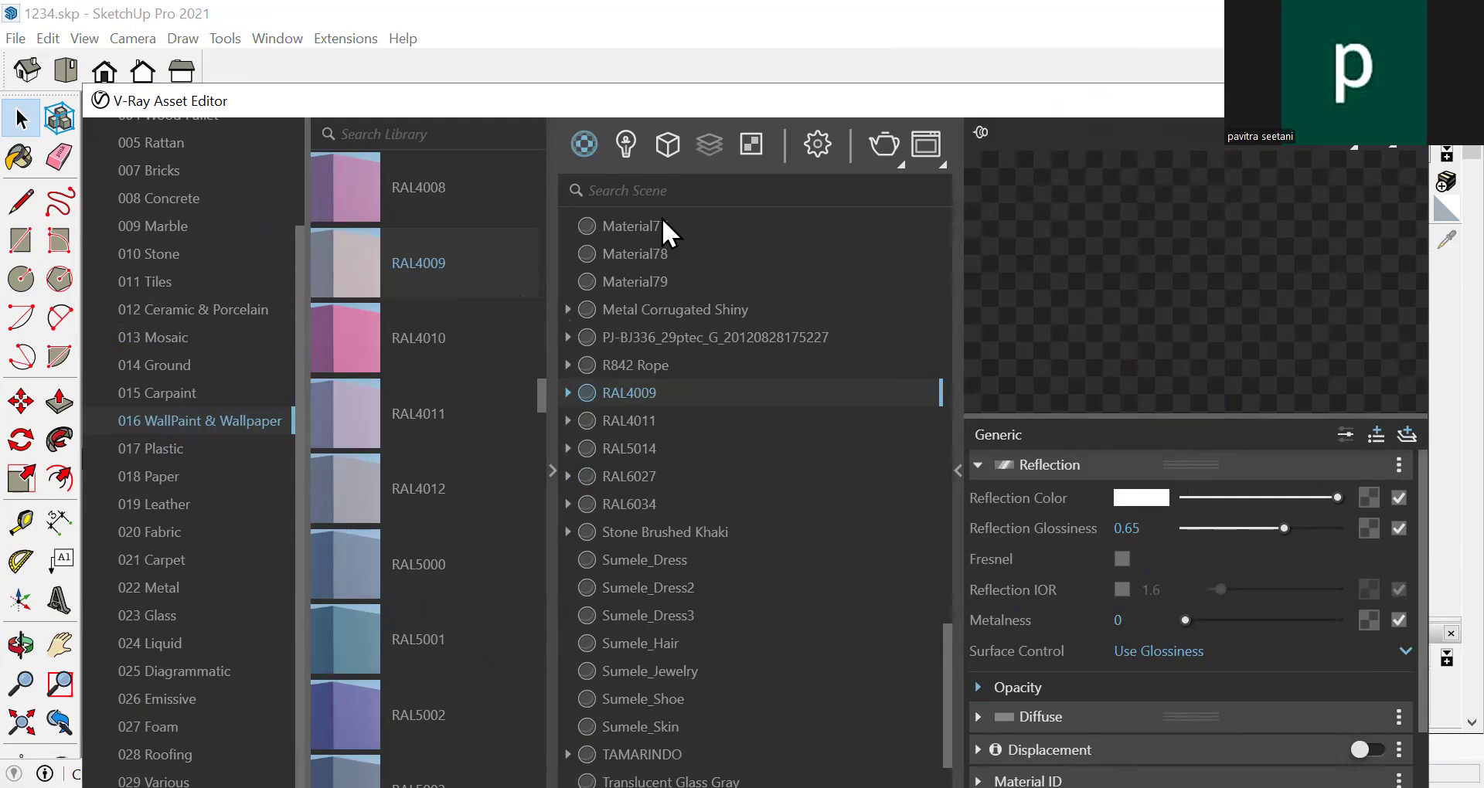
Try painting the whole room group with wall paint RAL4009, and undo it
{"action": "left_click_drag", "start_coordinate": [665, 100], "coordinate": [293, 640]}
{"action": "left_click", "coordinate": [1216, 188]}
{"action": "left_click", "coordinate": [495, 272]}
{"action": "middle_click_drag", "start_coordinate": [514, 408], "coordinate": [619, 519]}
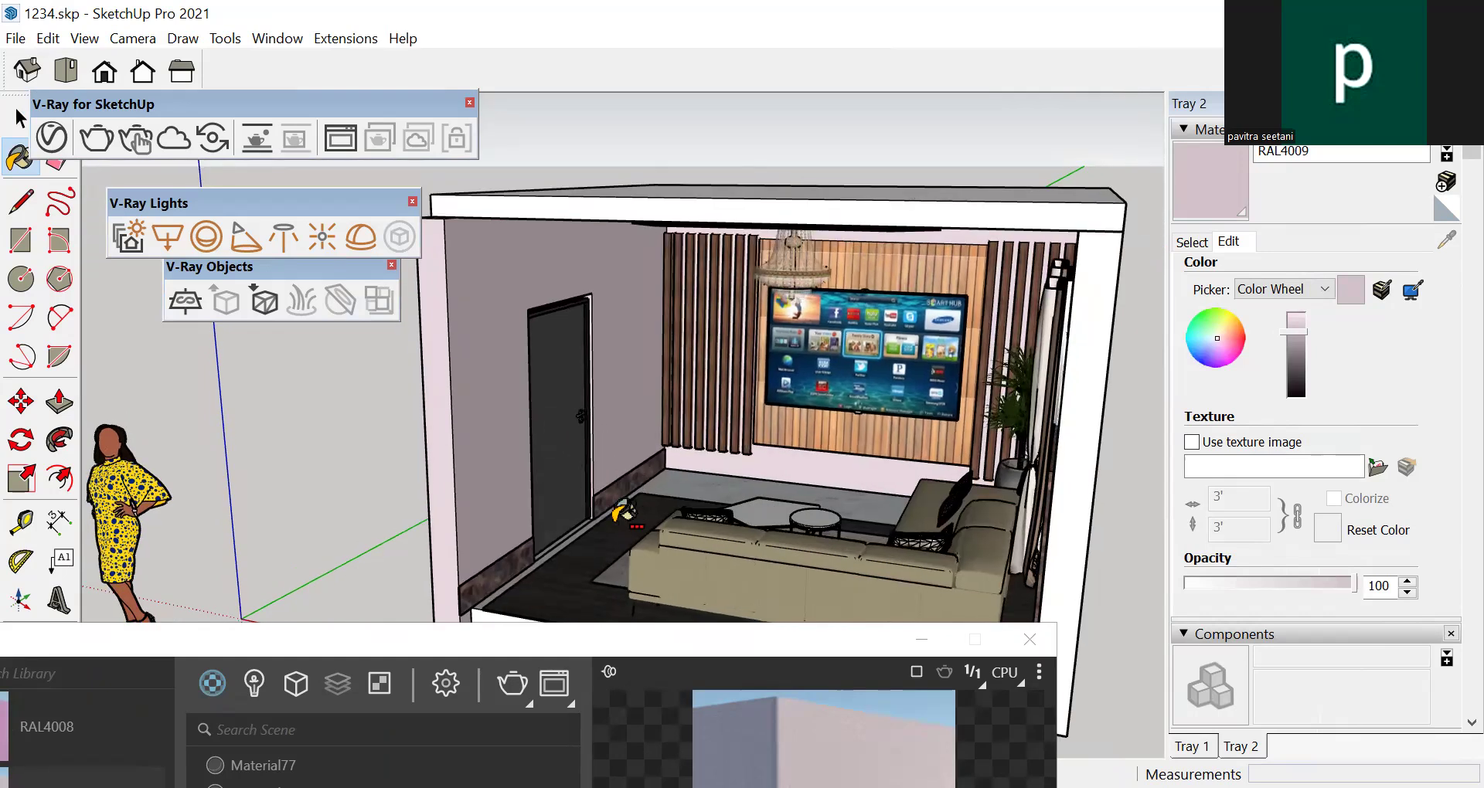
{"action": "key", "text": "ctrl+z"}
{"action": "middle_click_drag", "start_coordinate": [601, 502], "coordinate": [552, 476]}
{"action": "key", "text": "space"}
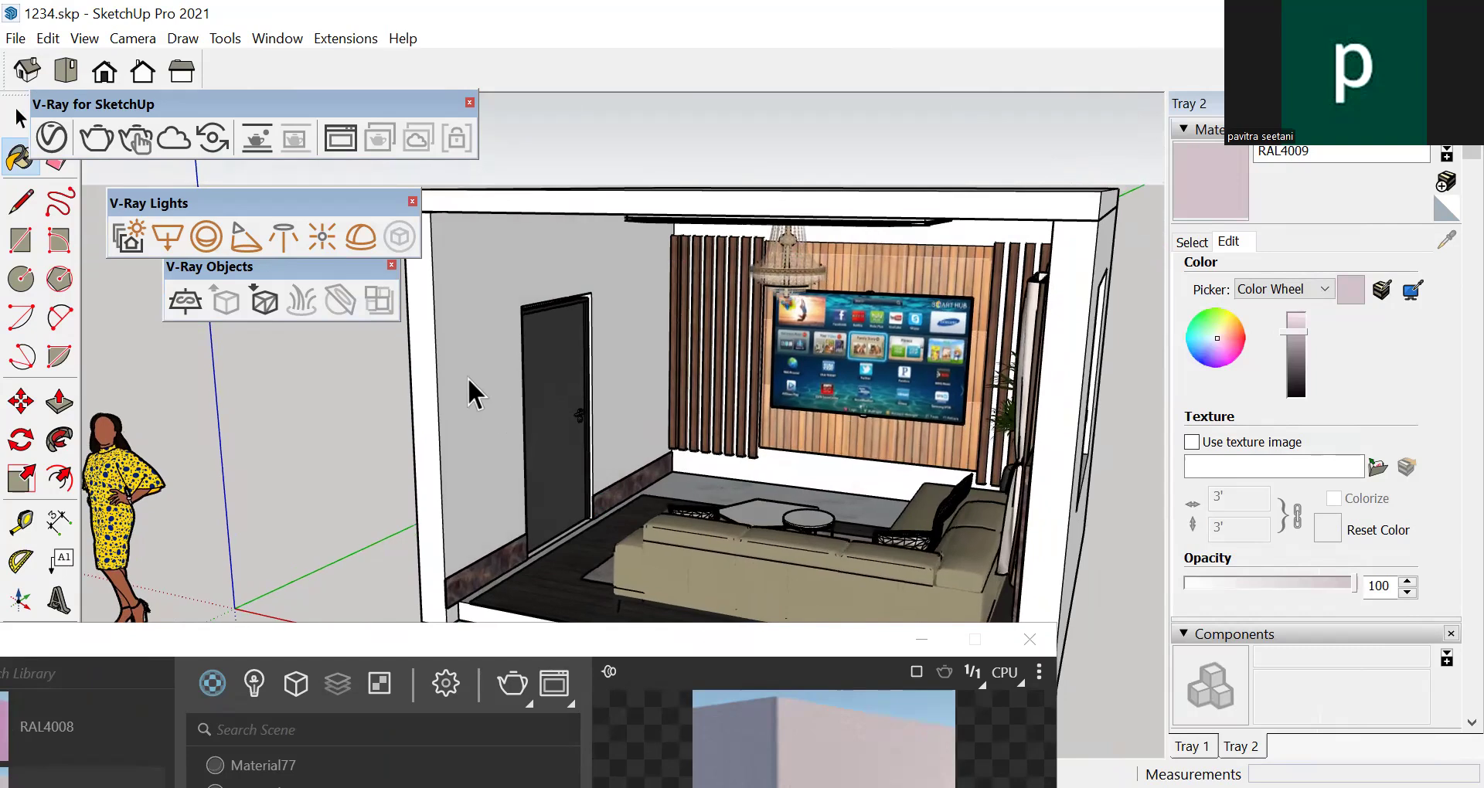
Open the room group and paint only the door-side wall with RAL4009
{"action": "double_click", "coordinate": [467, 377]}
{"action": "left_click", "coordinate": [1221, 199]}
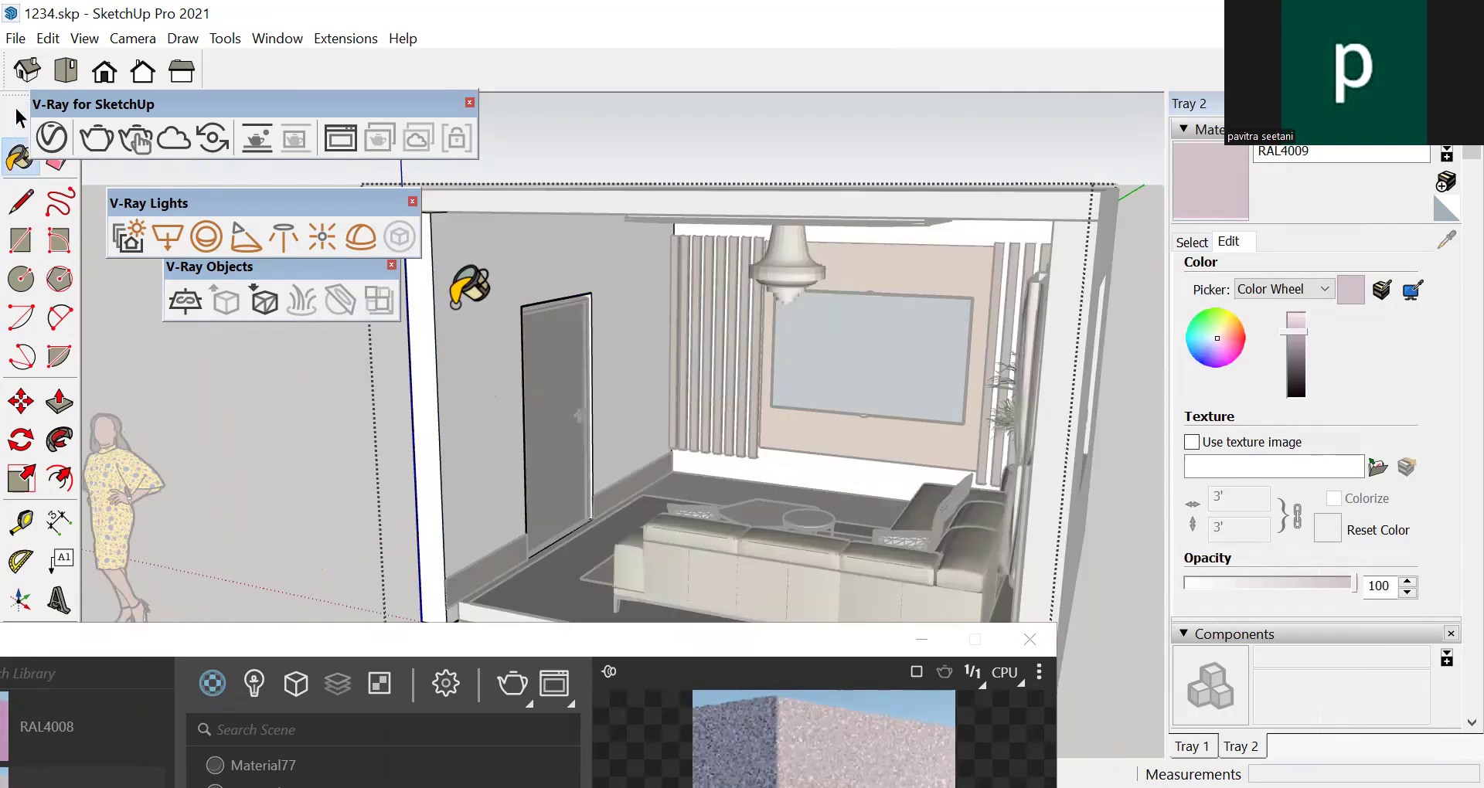
{"action": "left_click", "coordinate": [495, 324]}
{"action": "key", "text": "space"}
{"action": "key", "text": "Escape"}
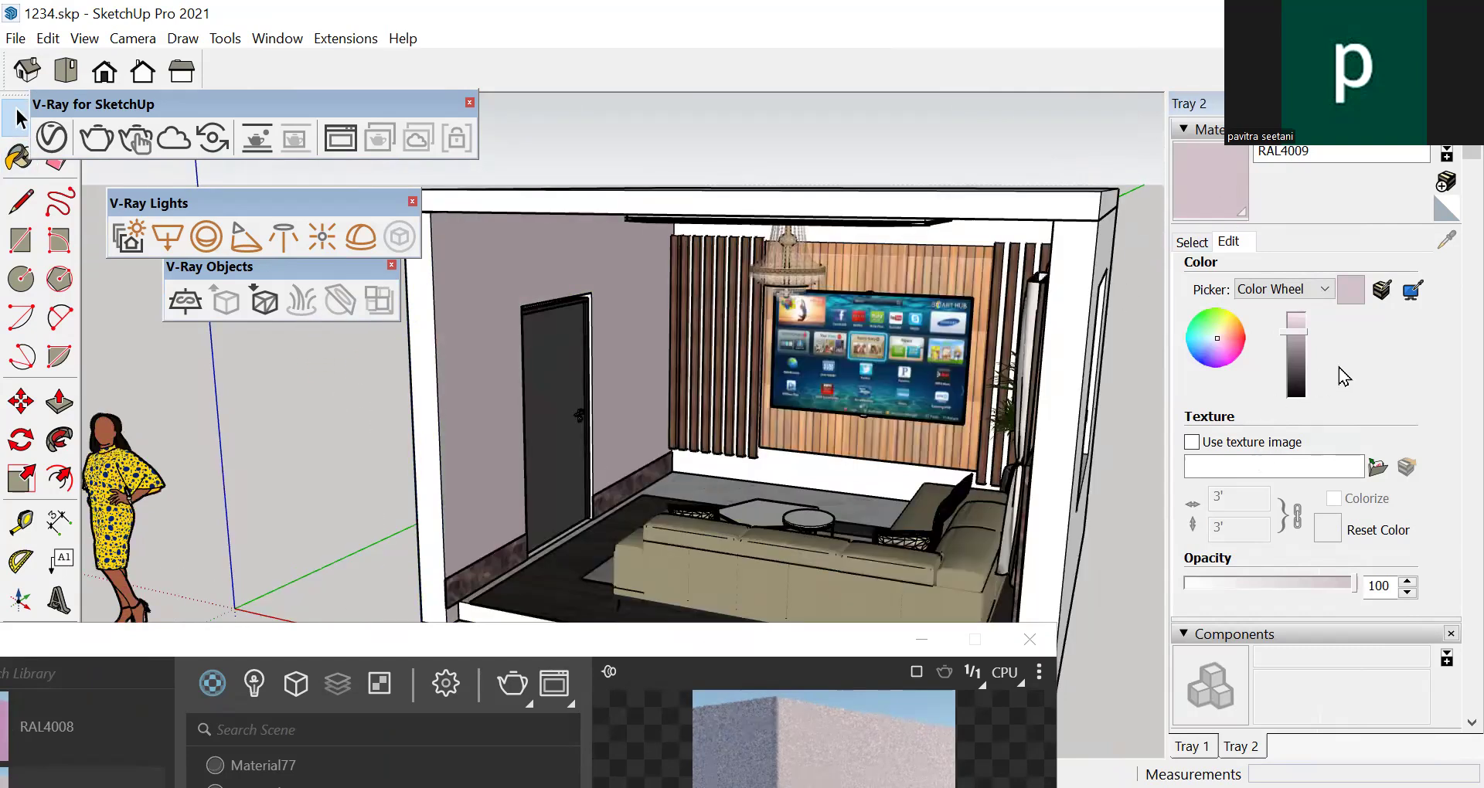
Adjust the brightness of the RAL4009 material to a lighter pink on the colour wheel picker
{"action": "left_click_drag", "start_coordinate": [1302, 326], "coordinate": [1290, 317]}
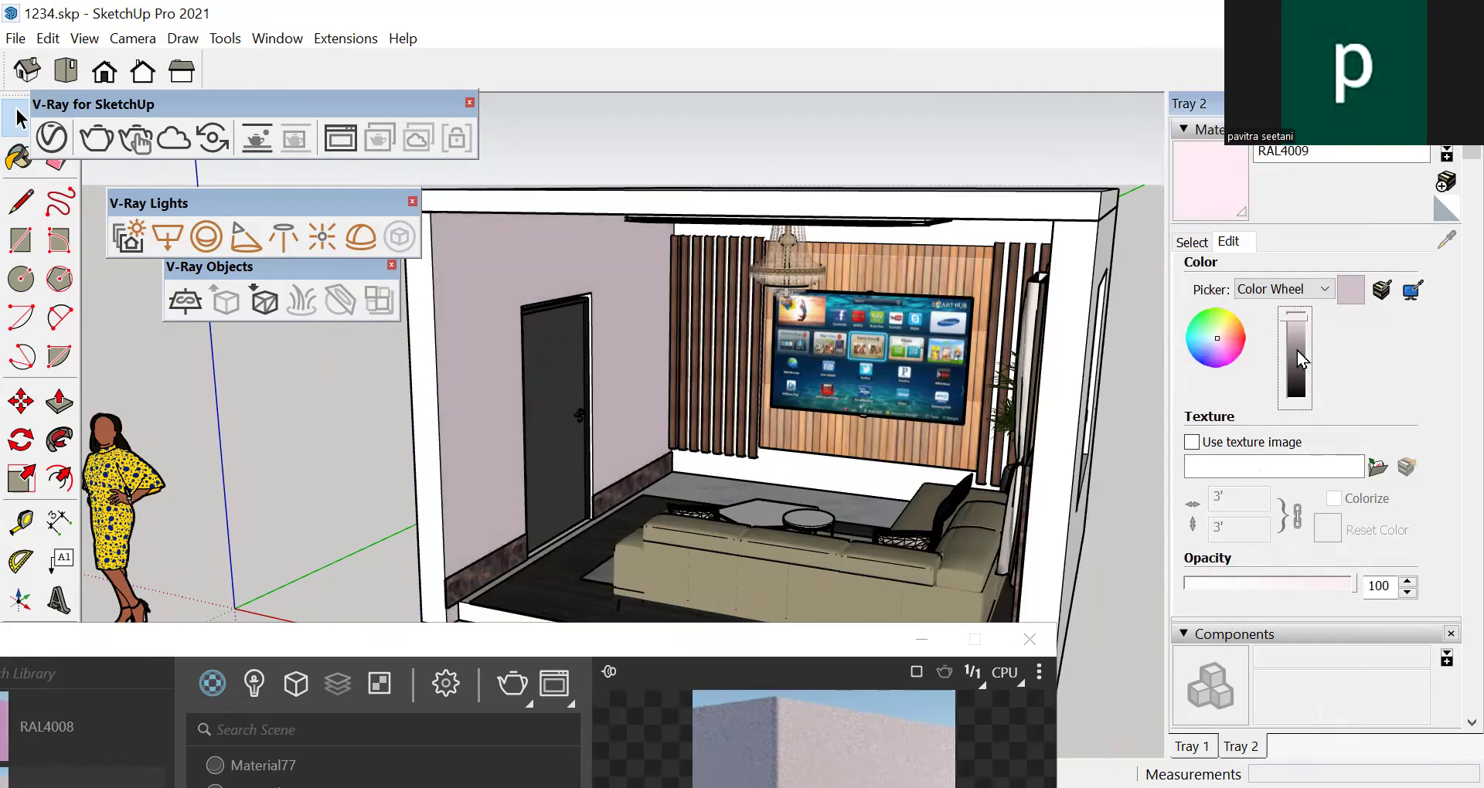
{"action": "left_click", "coordinate": [1298, 349]}
{"action": "left_click_drag", "start_coordinate": [1300, 328], "coordinate": [1298, 316]}
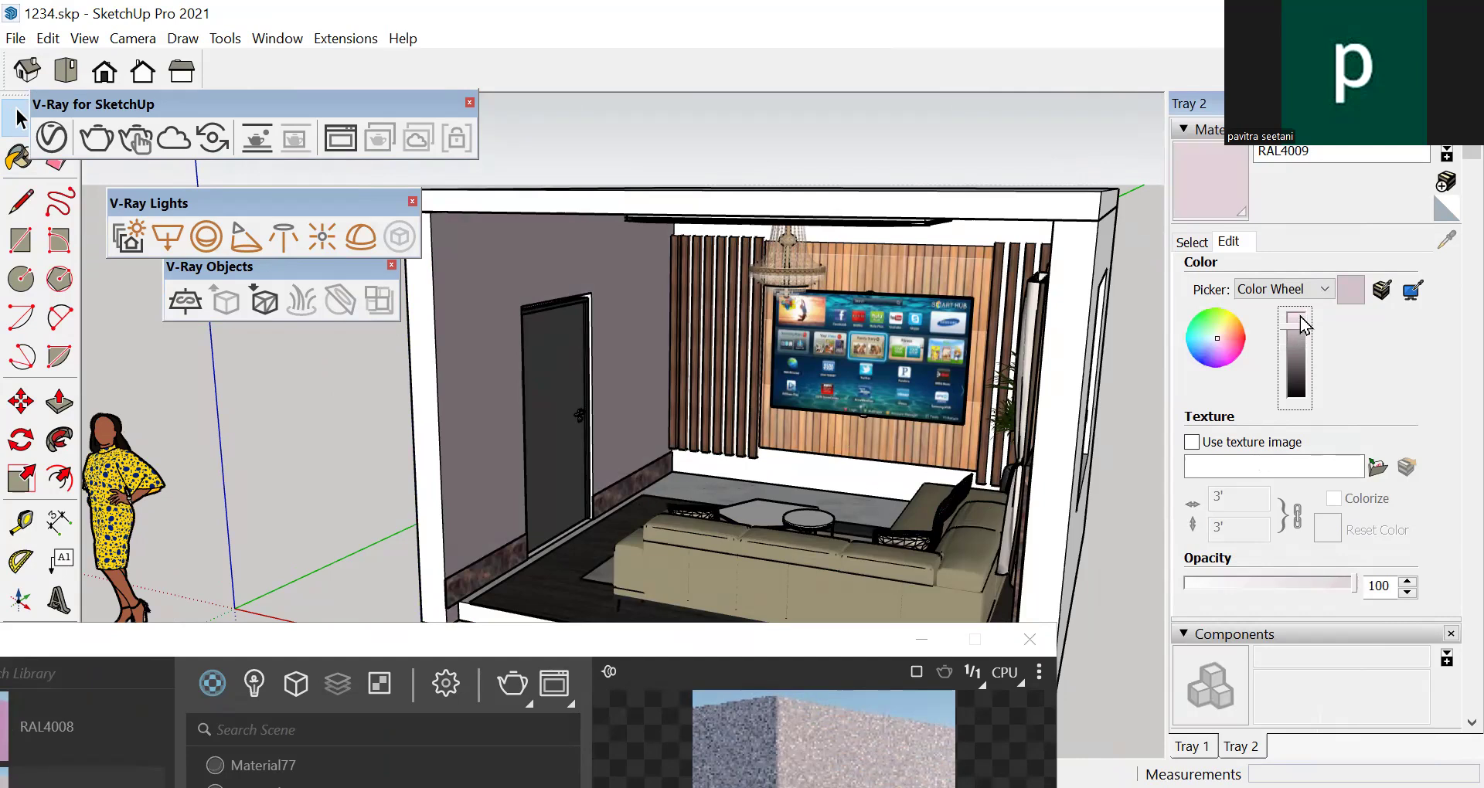
{"action": "middle_click_drag", "start_coordinate": [552, 456], "coordinate": [556, 495]}
Add the pink wall paint RAL4003 from the library to the scene materials
{"action": "left_click_drag", "start_coordinate": [570, 631], "coordinate": [934, 118]}
{"action": "scroll", "coordinate": [474, 386], "scroll_direction": "up", "scroll_amount": 2}
{"action": "scroll", "coordinate": [474, 386], "scroll_direction": "up", "scroll_amount": 3}
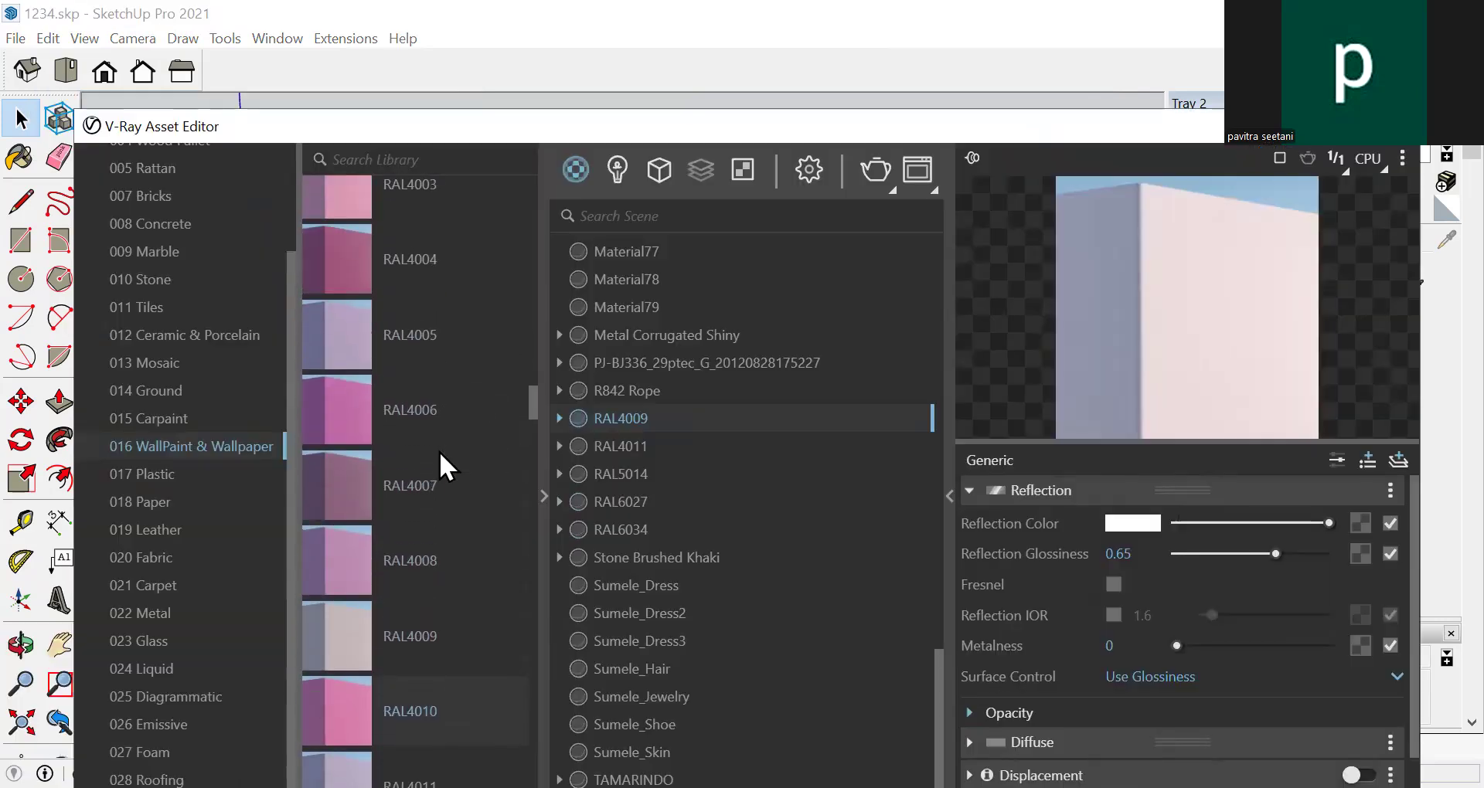
{"action": "scroll", "coordinate": [439, 451], "scroll_direction": "up", "scroll_amount": 2}
{"action": "right_click", "coordinate": [427, 312]}
{"action": "left_click", "coordinate": [485, 325]}
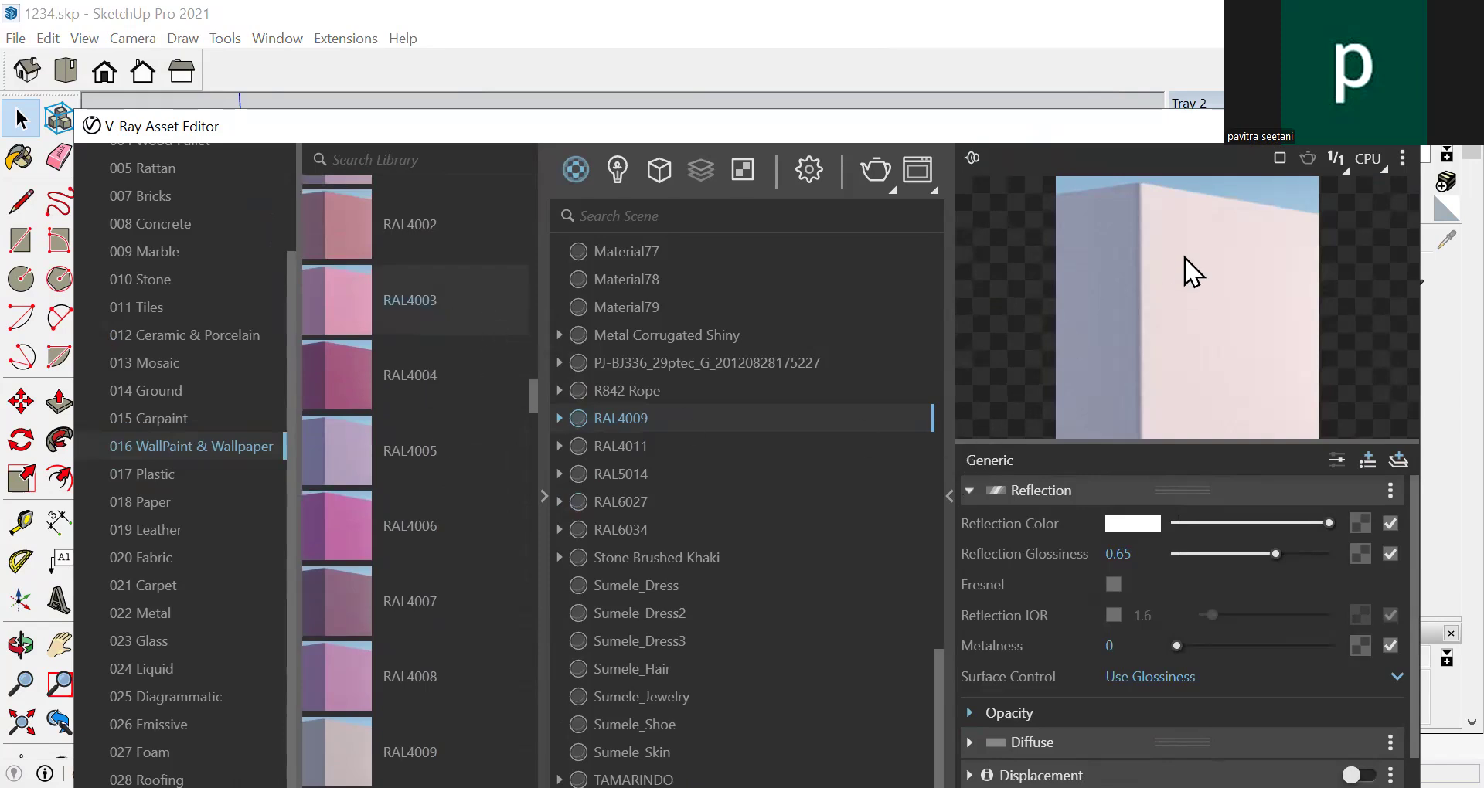
Paint the door-side wall inside the room group with RAL4003
{"action": "double_click", "coordinate": [1049, 125]}
{"action": "middle_click_drag", "start_coordinate": [493, 316], "coordinate": [510, 323]}
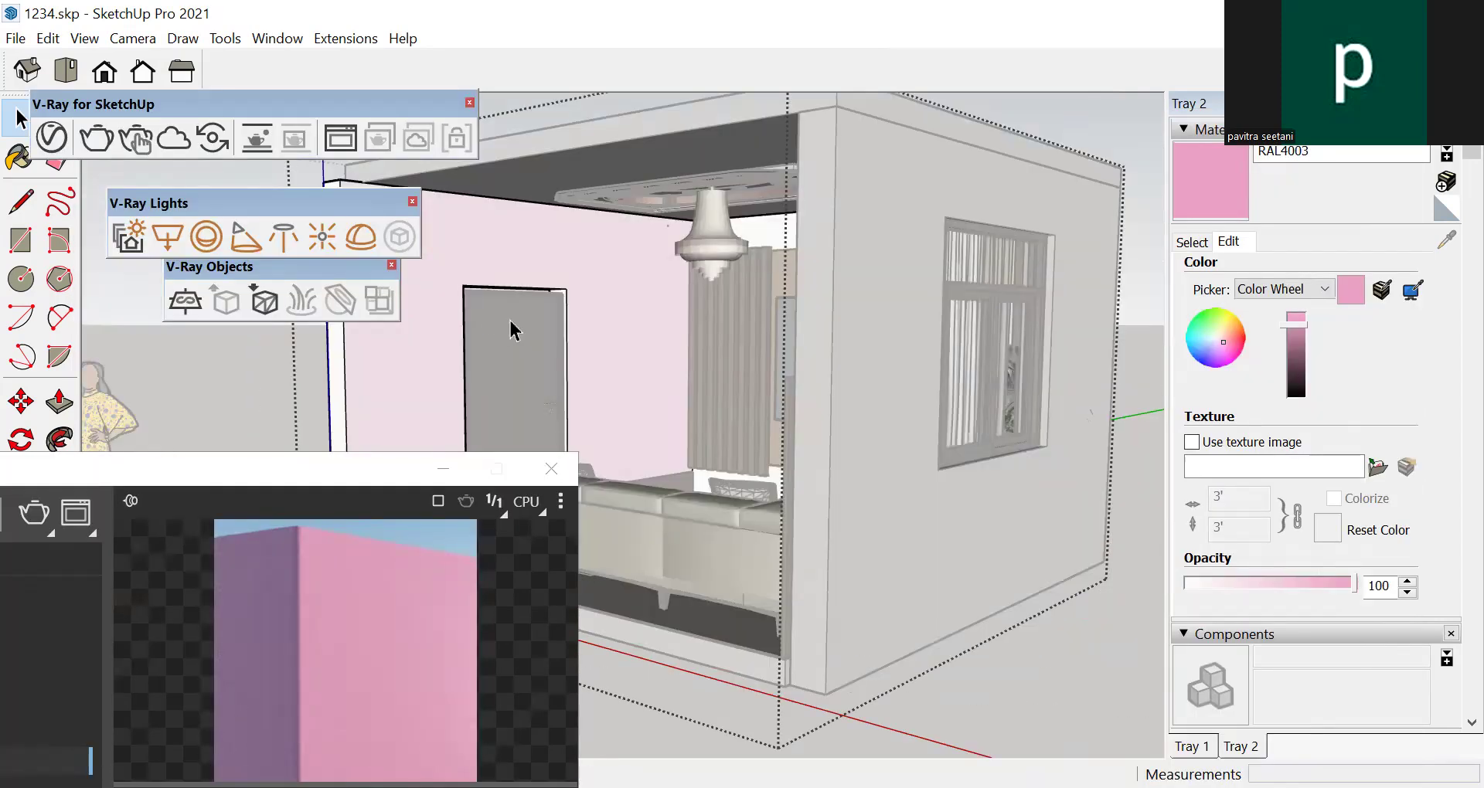
{"action": "key", "text": "b"}
{"action": "left_click", "coordinate": [581, 272]}
{"action": "mouse_move", "coordinate": [639, 345]}
{"action": "middle_mouse_down"}
{"action": "mouse_move", "coordinate": [746, 363]}
{"action": "mouse_move", "coordinate": [758, 384]}
{"action": "mouse_move", "coordinate": [1083, 387]}
{"action": "mouse_move", "coordinate": [1155, 360]}
{"action": "middle_mouse_up"}
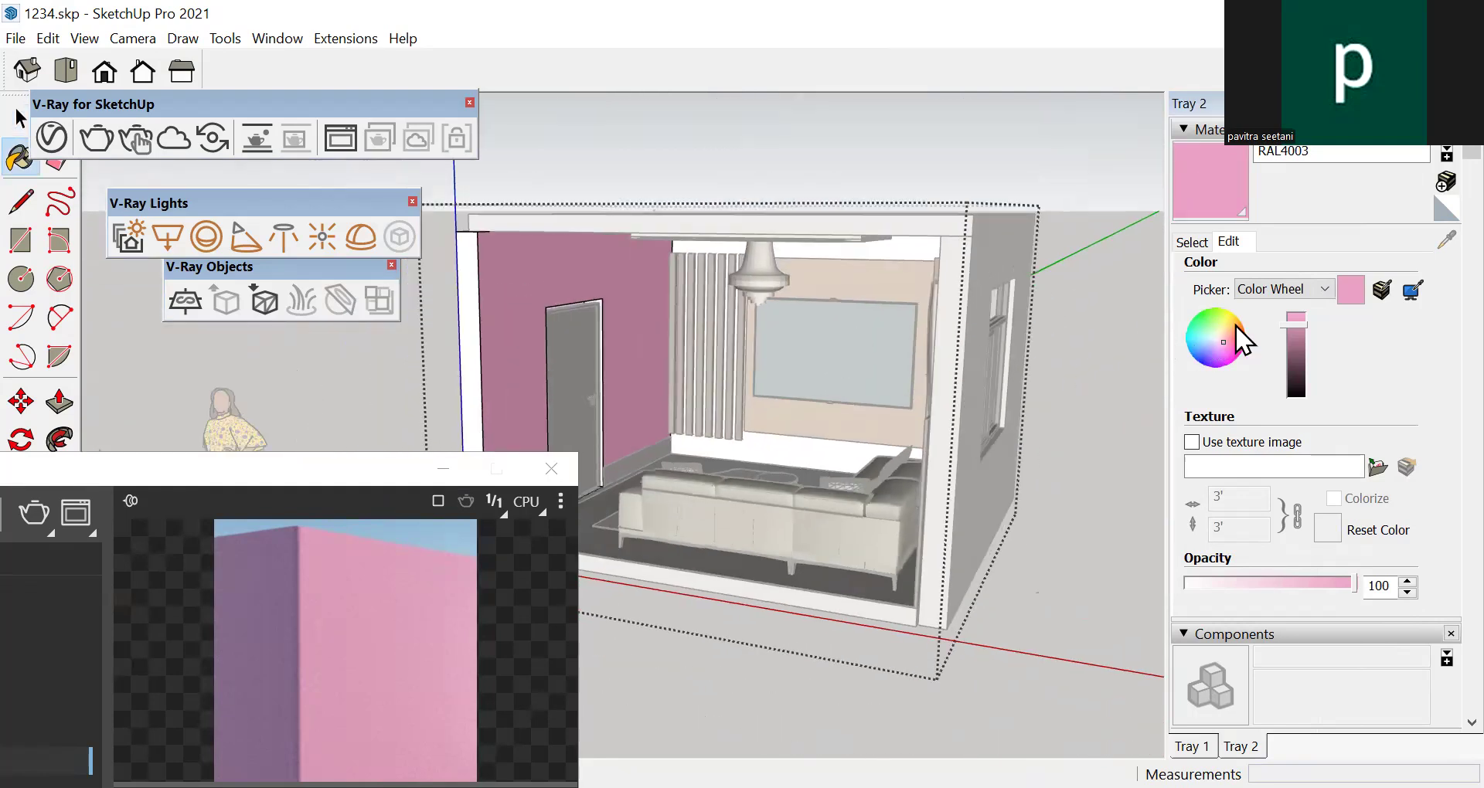
Brighten the colour of the RAL4003 material and leave the room group
{"action": "left_click_drag", "start_coordinate": [1302, 316], "coordinate": [1309, 296]}
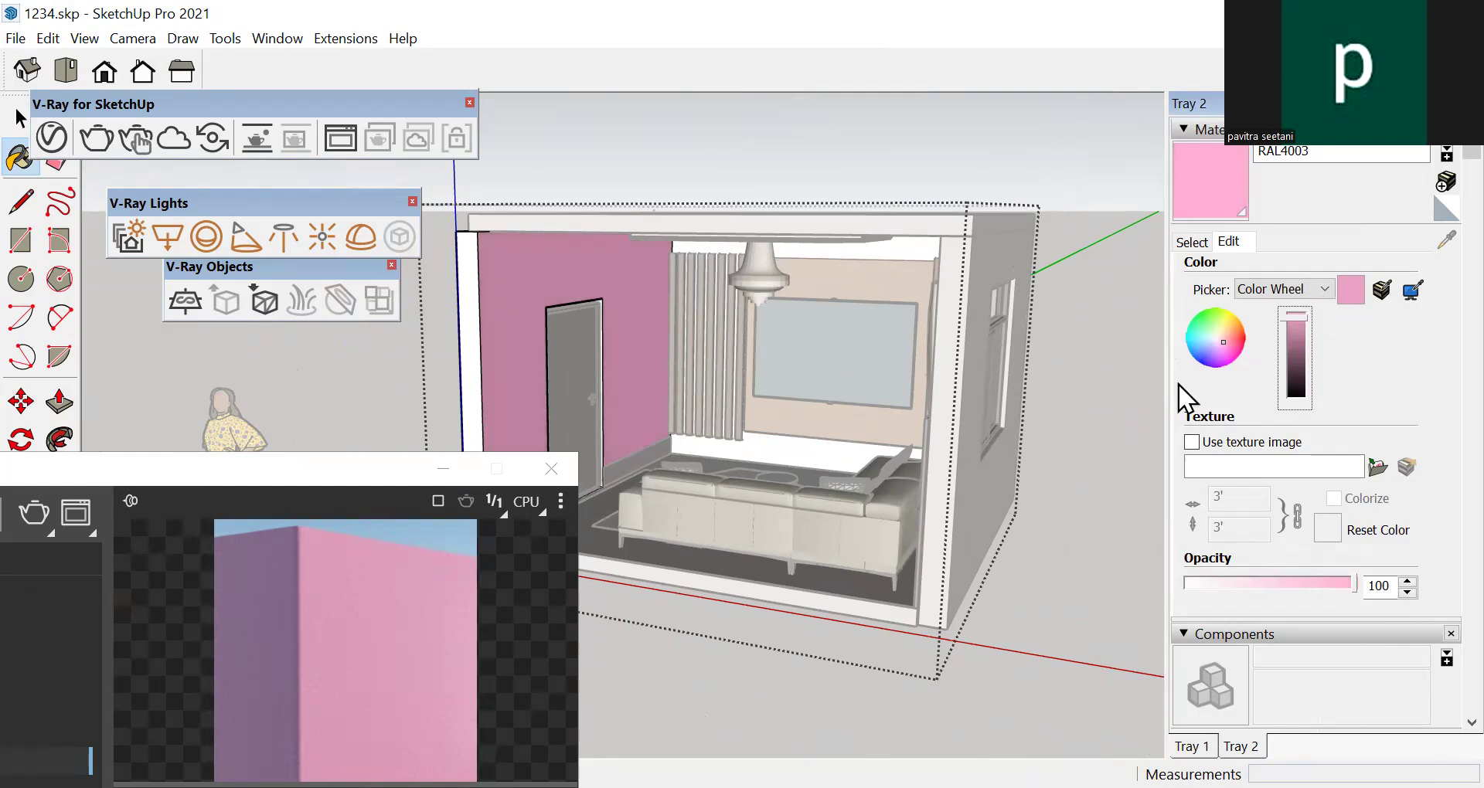
{"action": "key", "text": "space"}
{"action": "left_click", "coordinate": [1062, 435]}
{"action": "mouse_move", "coordinate": [933, 414]}
{"action": "middle_mouse_down"}
{"action": "mouse_move", "coordinate": [803, 417]}
{"action": "mouse_move", "coordinate": [873, 452]}
{"action": "middle_mouse_up"}
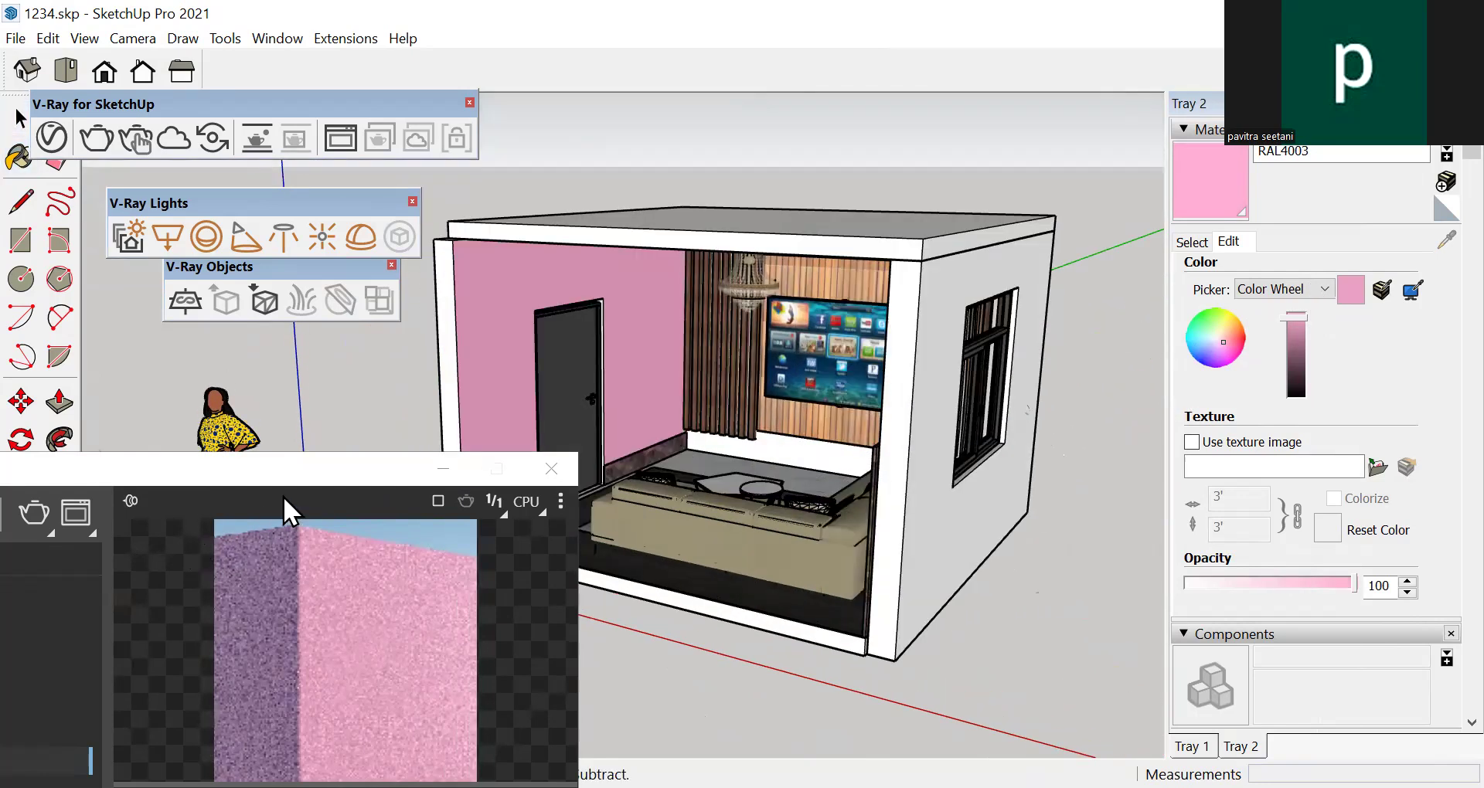
Add the wall paint RAL4004 from the library to the scene materials
{"action": "left_click", "coordinate": [73, 487]}
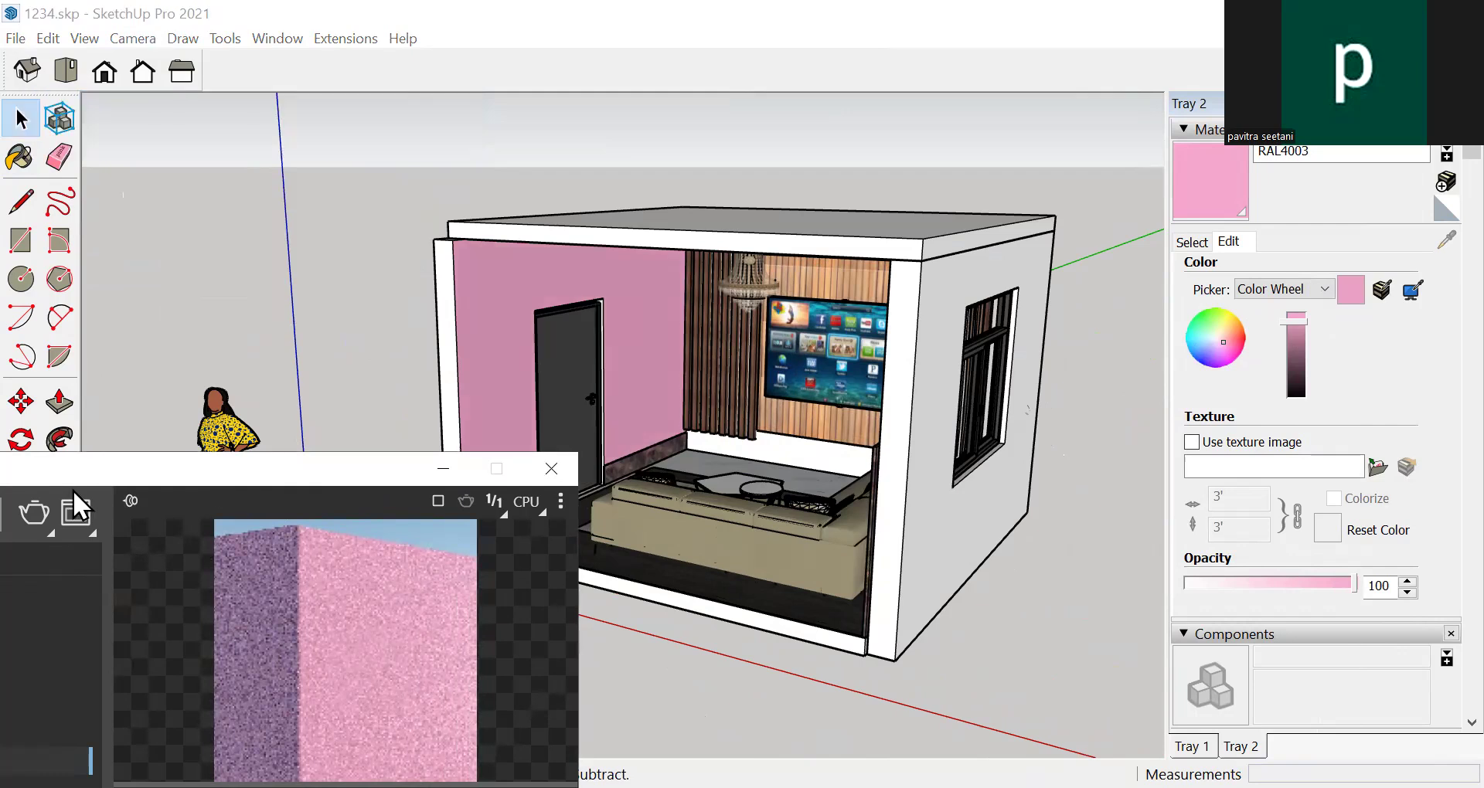
{"action": "double_click", "coordinate": [210, 476]}
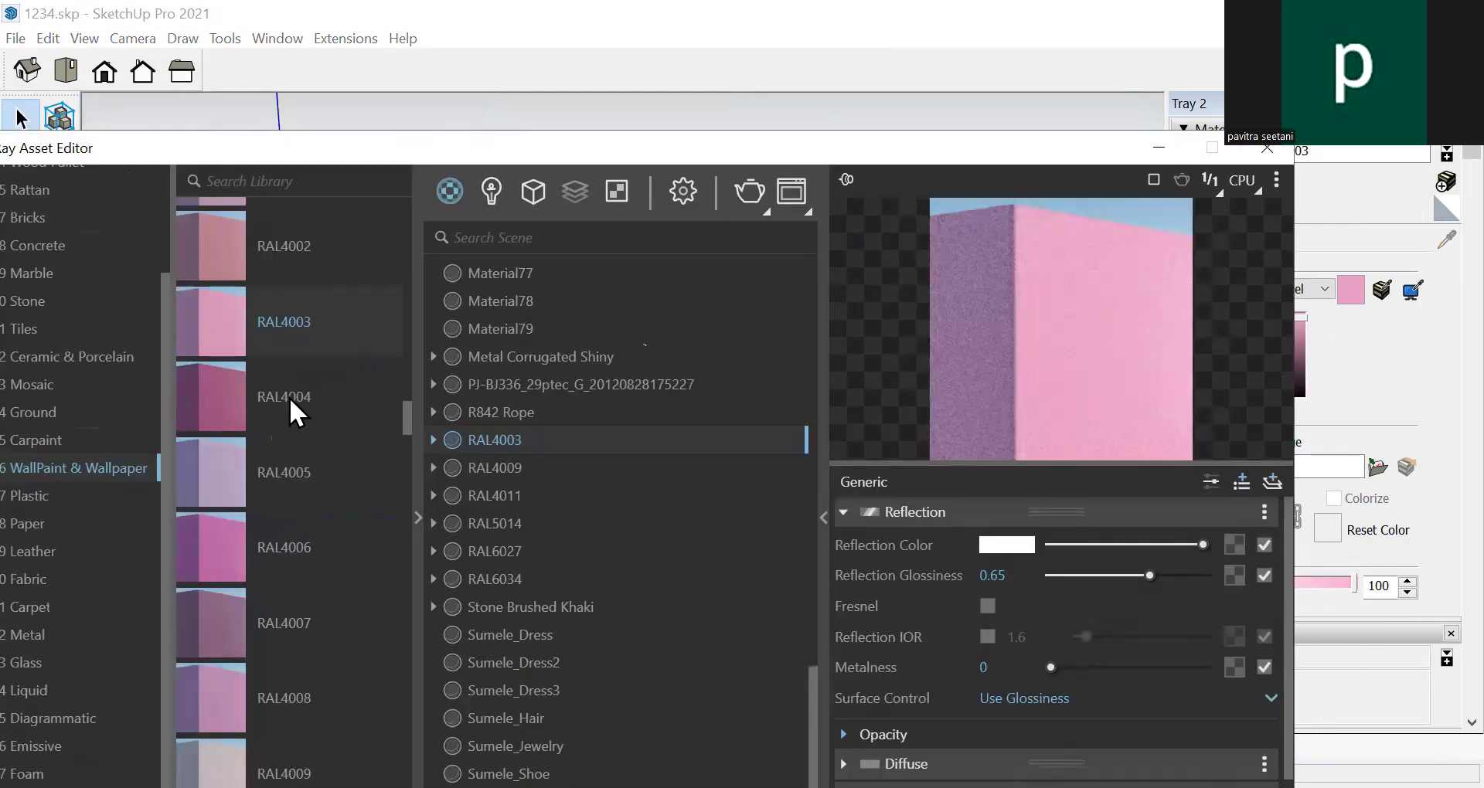
{"action": "right_click", "coordinate": [301, 399]}
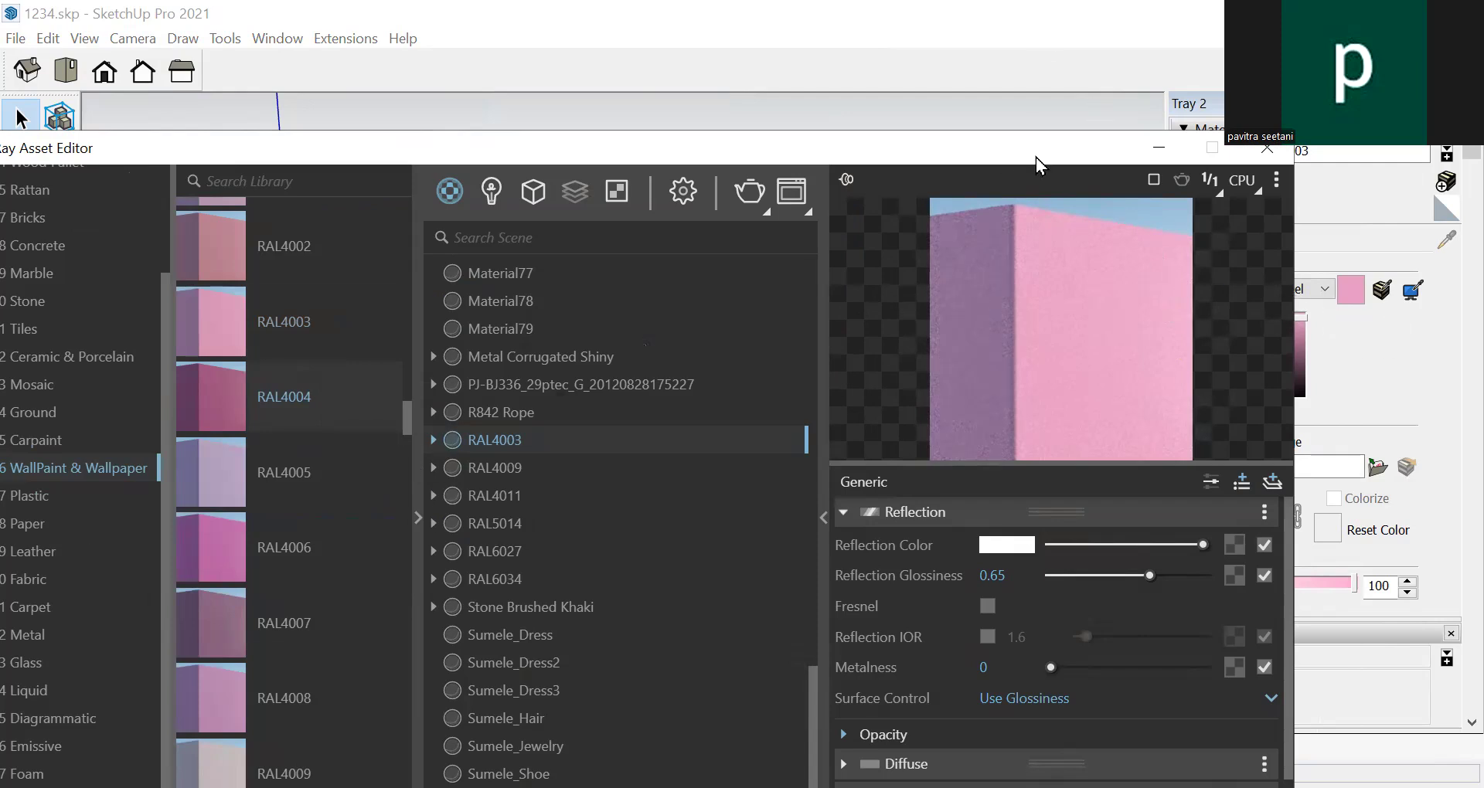
Paint the door-side wall inside the room group with RAL4004 and set the material's opacity to 17
{"action": "left_click_drag", "start_coordinate": [1036, 156], "coordinate": [496, 510]}
{"action": "double_click", "coordinate": [660, 309]}
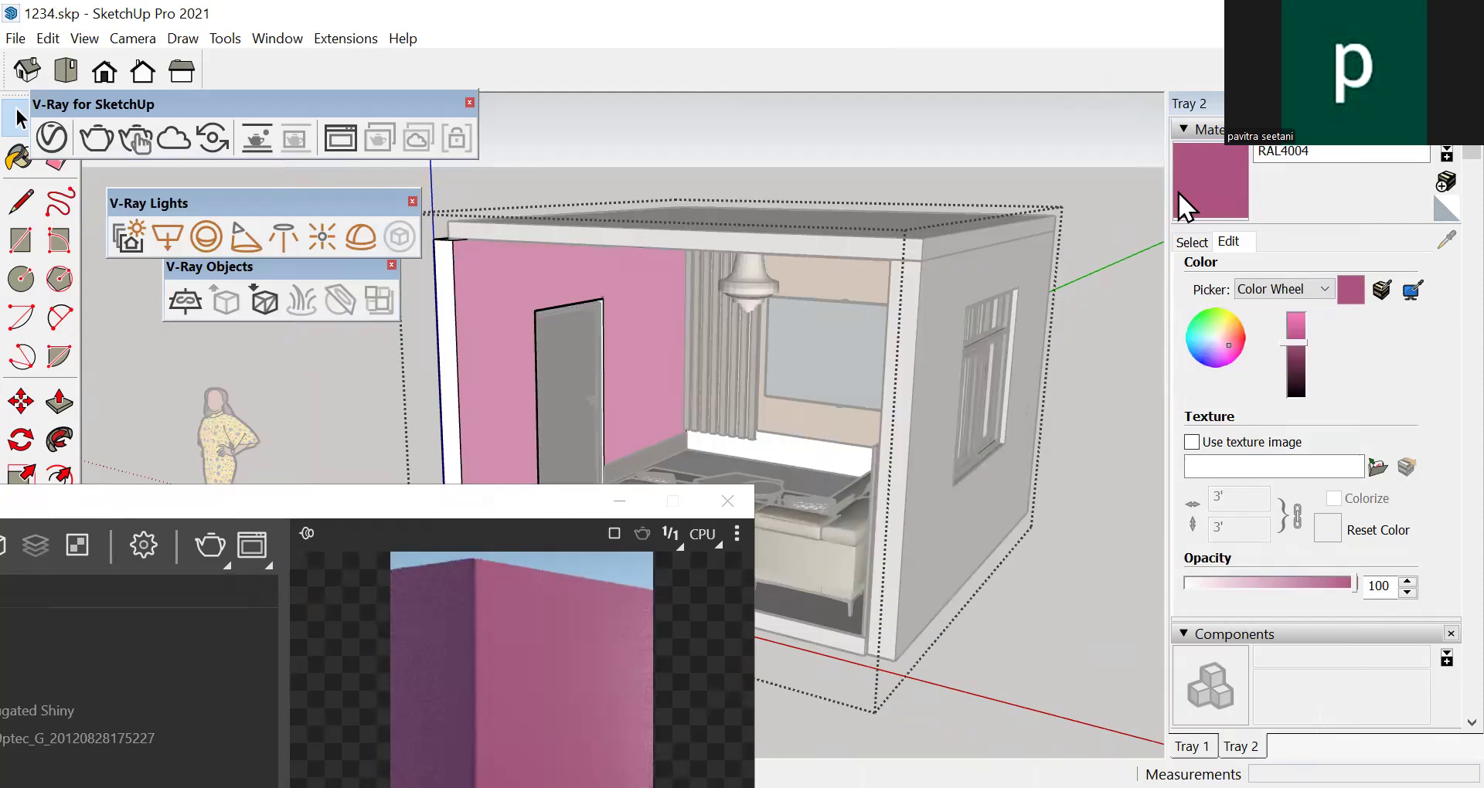
{"action": "left_click", "coordinate": [1178, 191]}
{"action": "left_click", "coordinate": [622, 340]}
{"action": "mouse_move", "coordinate": [607, 353]}
{"action": "middle_mouse_down"}
{"action": "mouse_move", "coordinate": [576, 355]}
{"action": "mouse_move", "coordinate": [757, 307]}
{"action": "mouse_move", "coordinate": [1109, 457]}
{"action": "middle_mouse_up"}
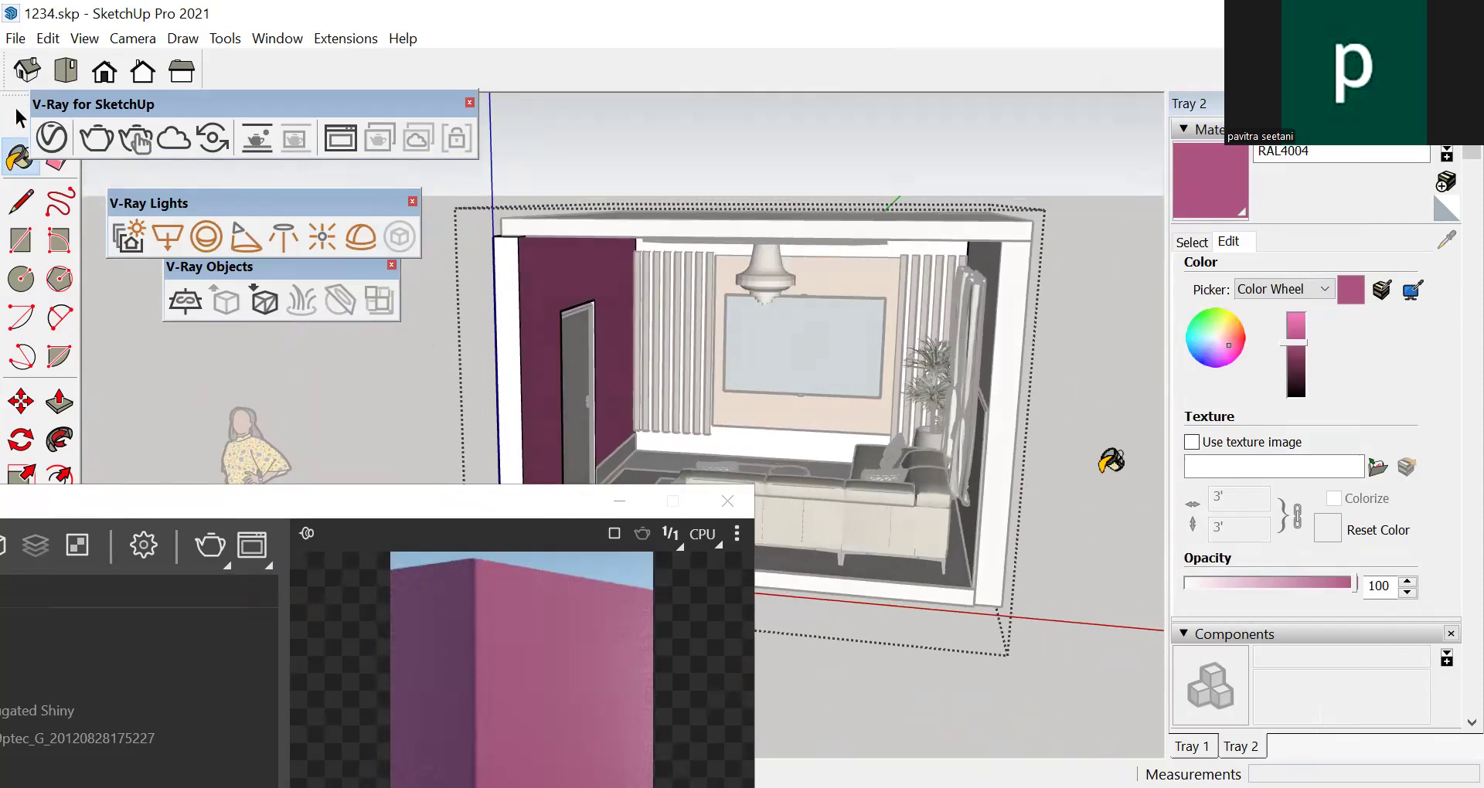
{"action": "left_click", "coordinate": [1233, 581]}
{"action": "mouse_move", "coordinate": [1232, 585]}
{"action": "left_mouse_down"}
{"action": "mouse_move", "coordinate": [1260, 587]}
{"action": "mouse_move", "coordinate": [1216, 583]}
{"action": "left_mouse_up"}
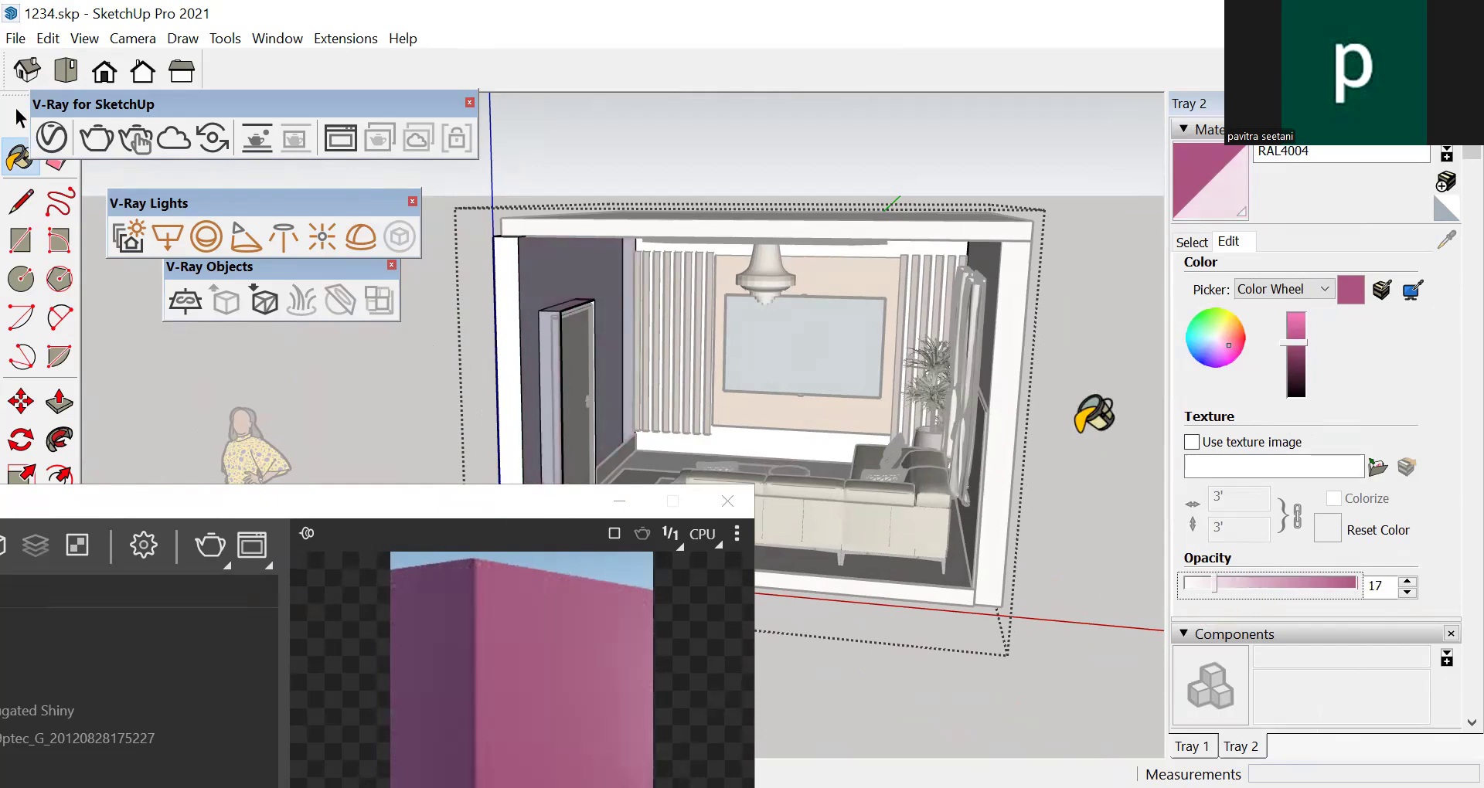
Raise the opacity of the RAL4004 material to 92 and leave the room group
{"action": "middle_click_drag", "start_coordinate": [989, 503], "coordinate": [952, 486]}
{"action": "left_click_drag", "start_coordinate": [1213, 583], "coordinate": [1350, 585]}
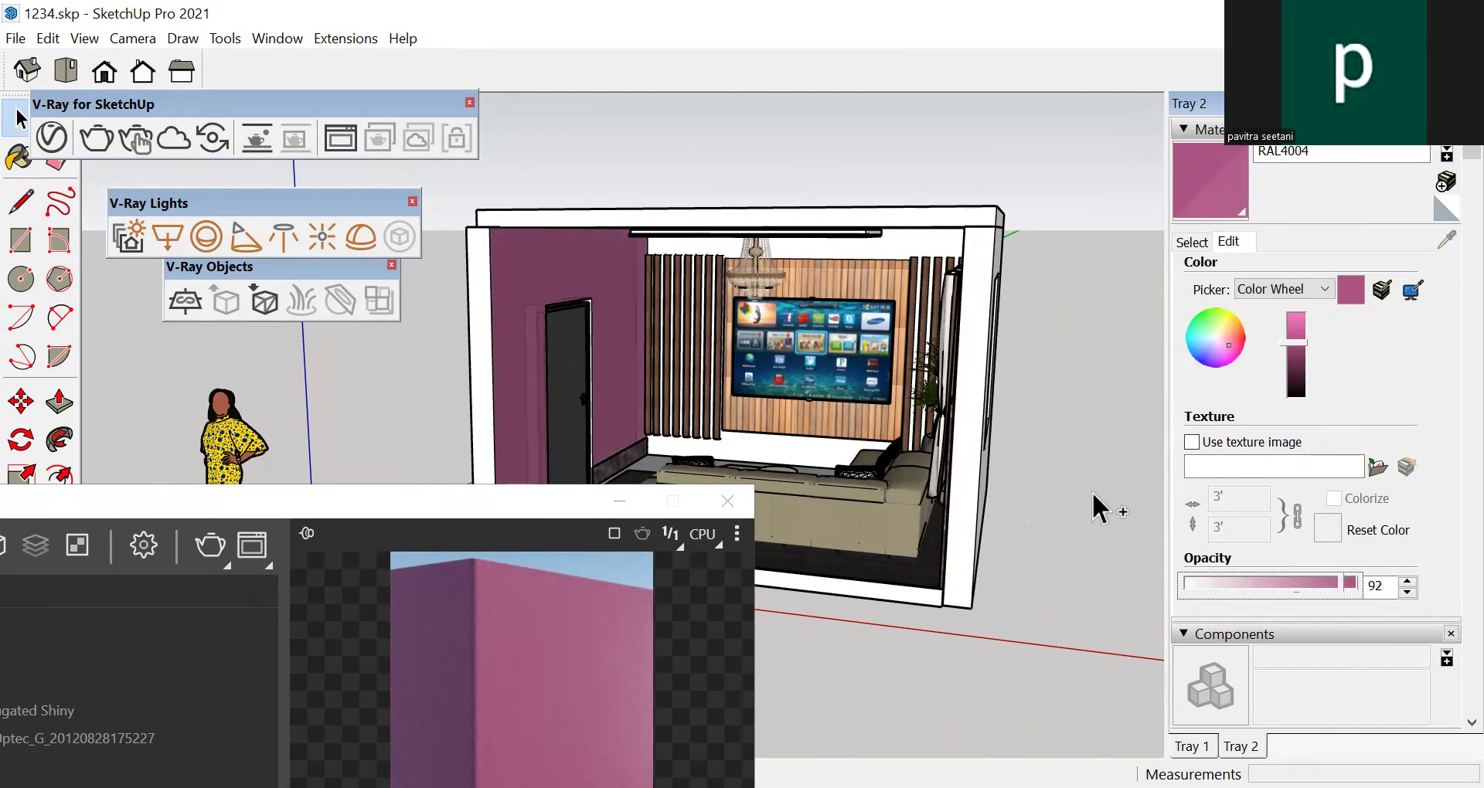
{"action": "left_click", "coordinate": [1053, 541]}
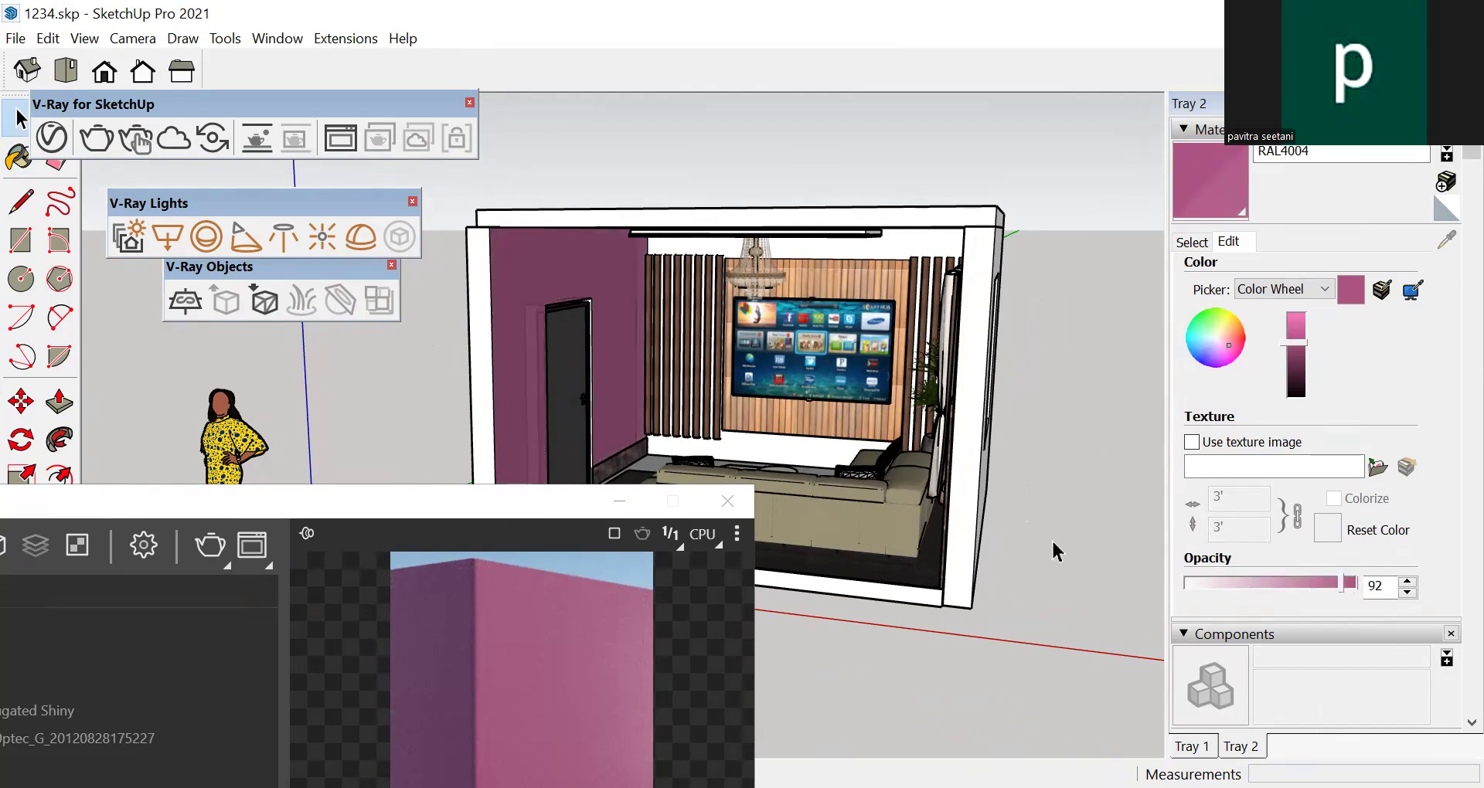
Try lower opacity levels for the RAL4004 material, including 76, 16, 41 and 22
{"action": "scroll", "coordinate": [1053, 541], "scroll_direction": "down", "scroll_amount": 5}
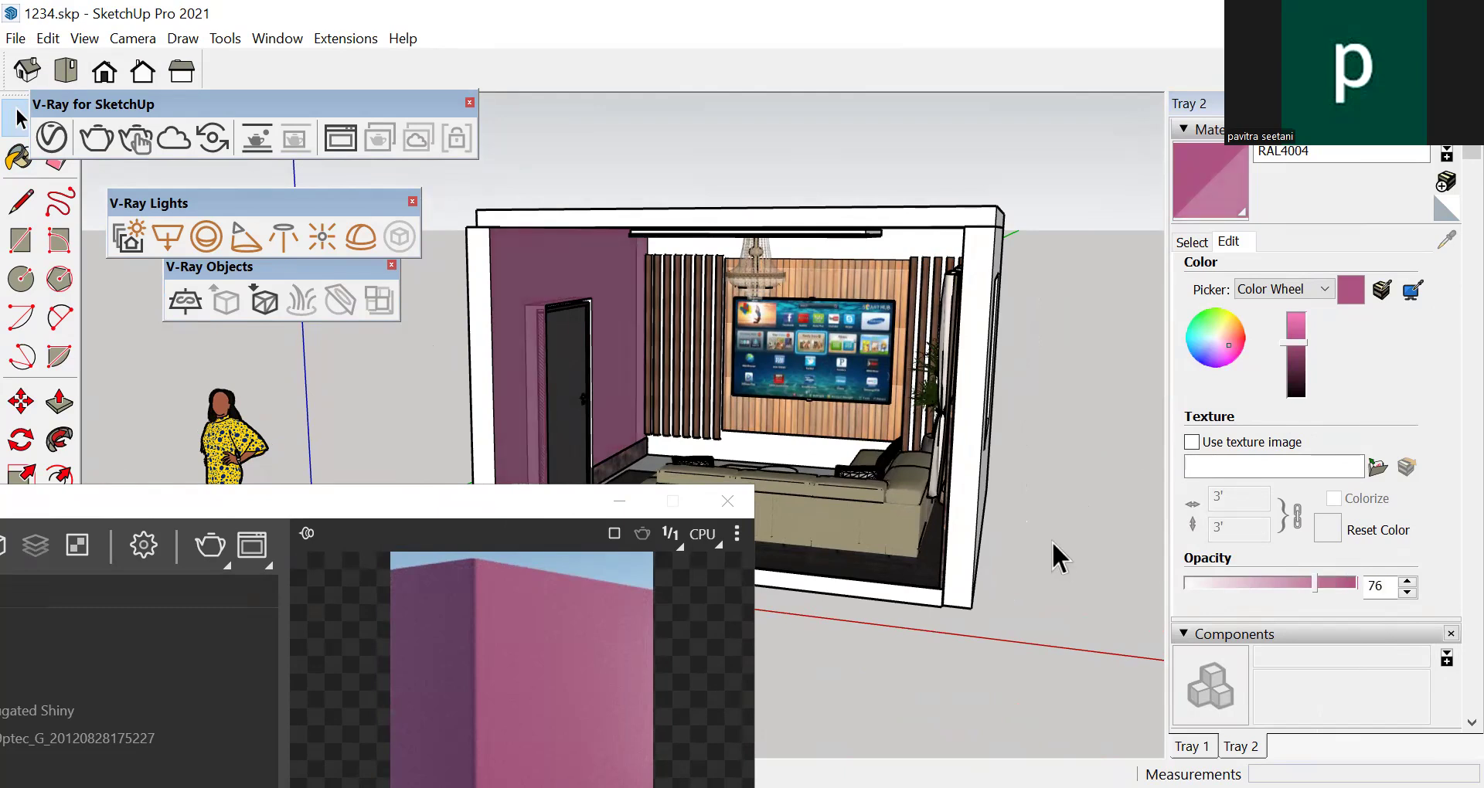
{"action": "scroll", "coordinate": [1053, 550], "scroll_direction": "down", "scroll_amount": 5}
{"action": "scroll", "coordinate": [1053, 545], "scroll_direction": "down", "scroll_amount": 20}
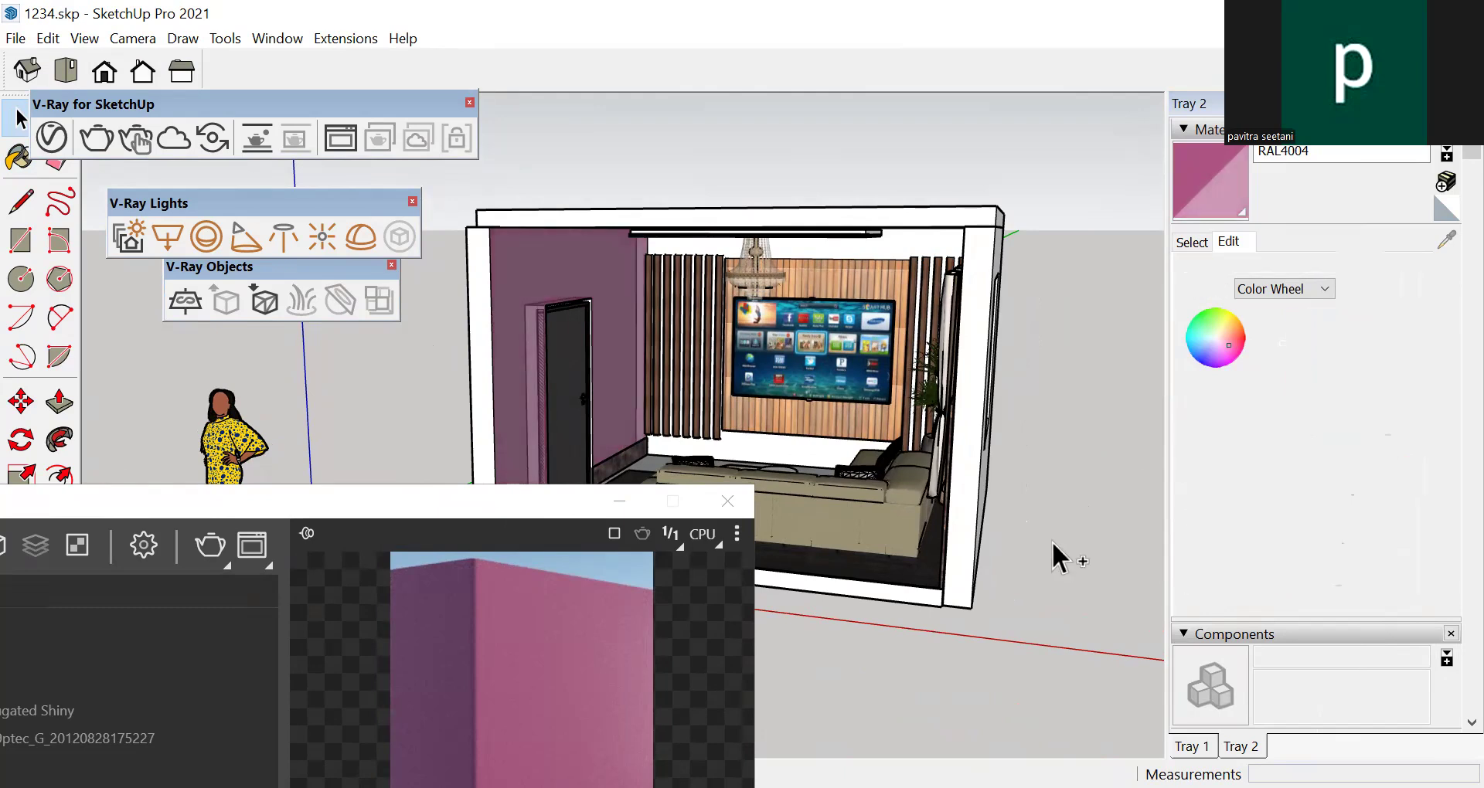
{"action": "scroll", "coordinate": [1051, 541], "scroll_direction": "down", "scroll_amount": 7}
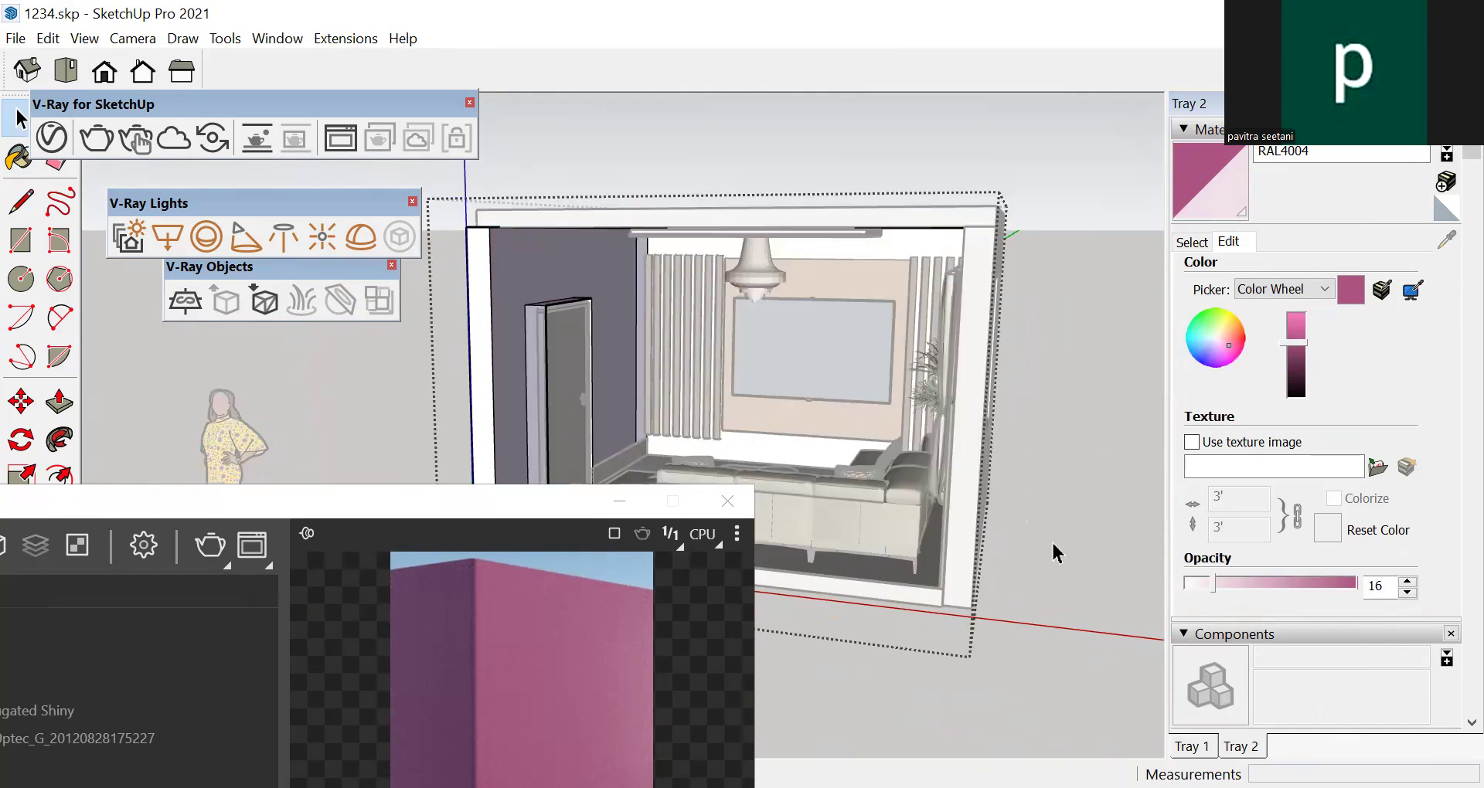
{"action": "scroll", "coordinate": [1051, 541], "scroll_direction": "up", "scroll_amount": 17}
{"action": "scroll", "coordinate": [1053, 543], "scroll_direction": "up", "scroll_amount": 14}
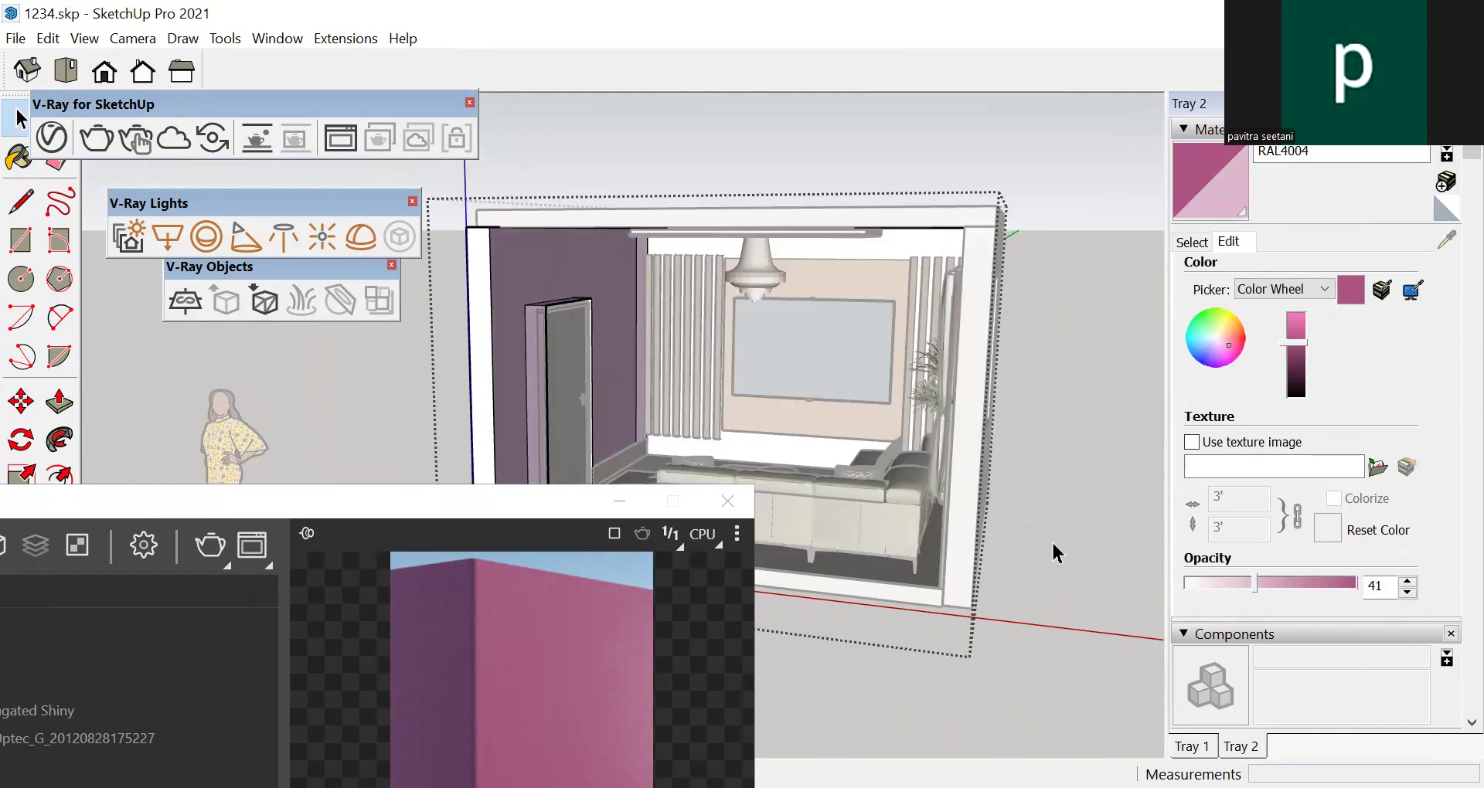
{"action": "scroll", "coordinate": [1056, 554], "scroll_direction": "down", "scroll_amount": 9}
{"action": "scroll", "coordinate": [1054, 552], "scroll_direction": "up", "scroll_amount": 8}
{"action": "scroll", "coordinate": [1052, 552], "scroll_direction": "down", "scroll_amount": 20}
{"action": "scroll", "coordinate": [1180, 595], "scroll_direction": "up", "scroll_amount": 2}
{"action": "scroll", "coordinate": [1223, 586], "scroll_direction": "up", "scroll_amount": 2}
{"action": "scroll", "coordinate": [1201, 590], "scroll_direction": "down", "scroll_amount": 15}
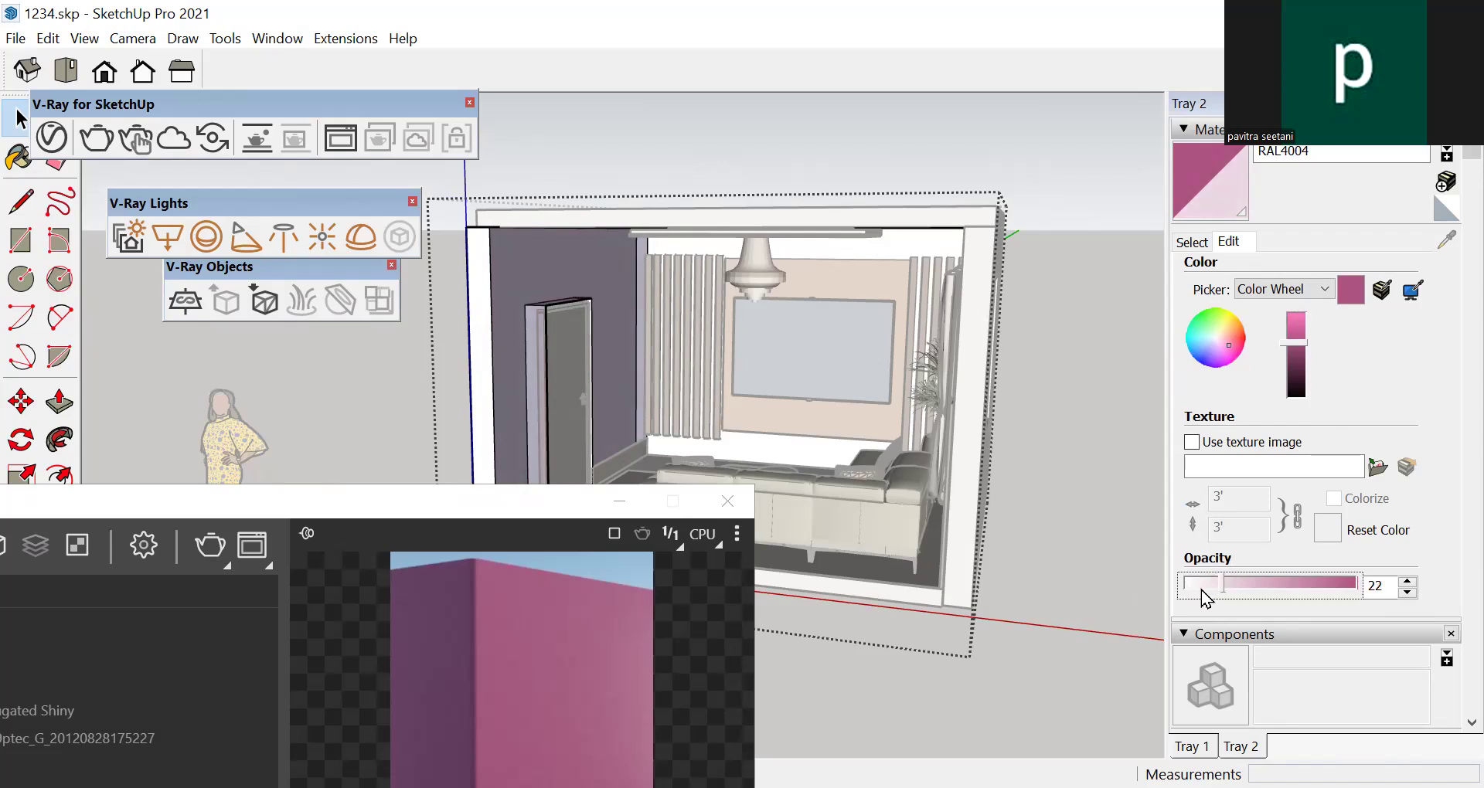
Set the opacity of the RAL4004 material to 98 and leave the room group
{"action": "left_click_drag", "start_coordinate": [1254, 578], "coordinate": [1353, 585]}
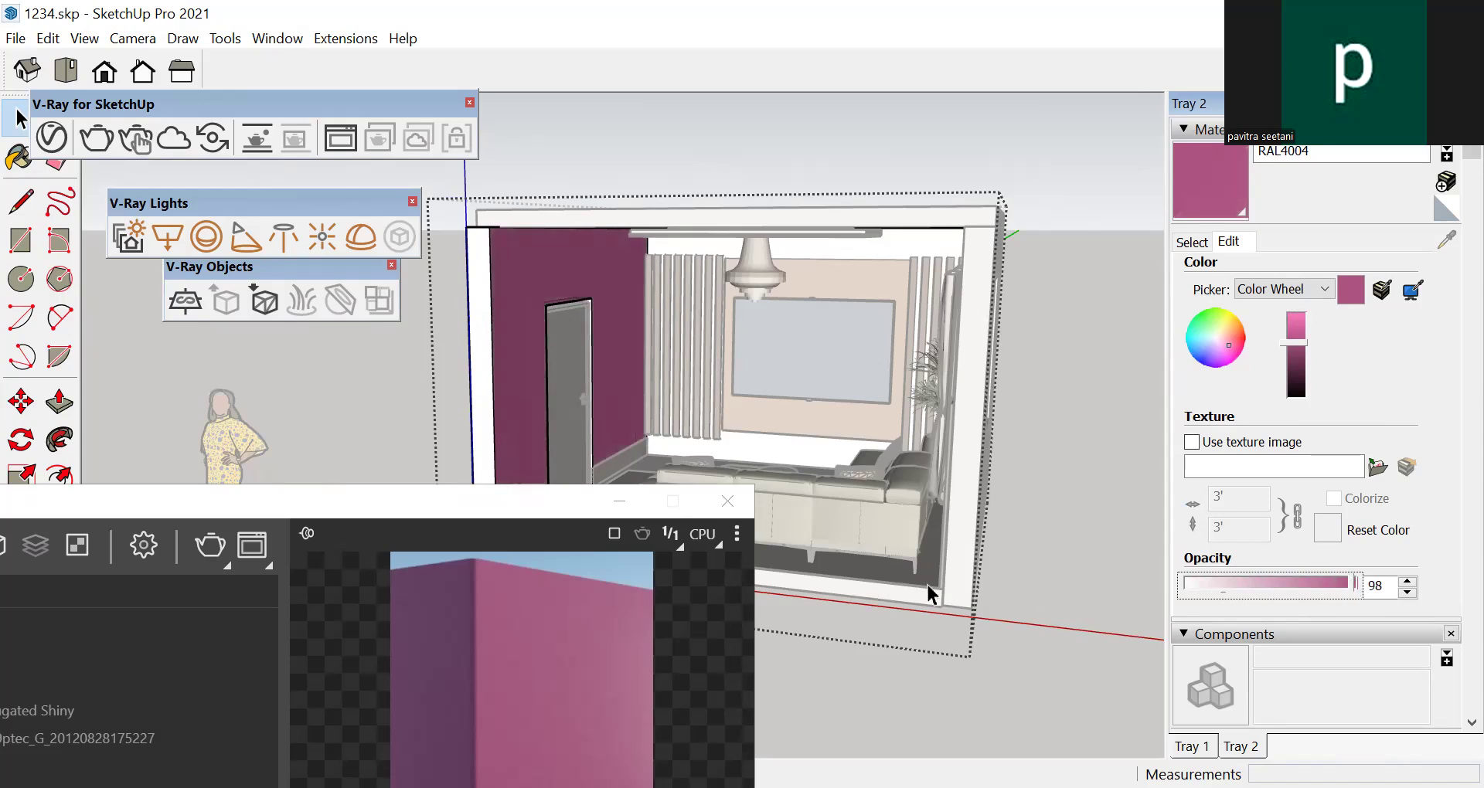
{"action": "left_click", "coordinate": [1055, 532]}
{"action": "middle_click_drag", "start_coordinate": [1055, 480], "coordinate": [915, 534]}
Try a brighter shade for the RAL4004 material and darken it again
{"action": "left_click", "coordinate": [1295, 343]}
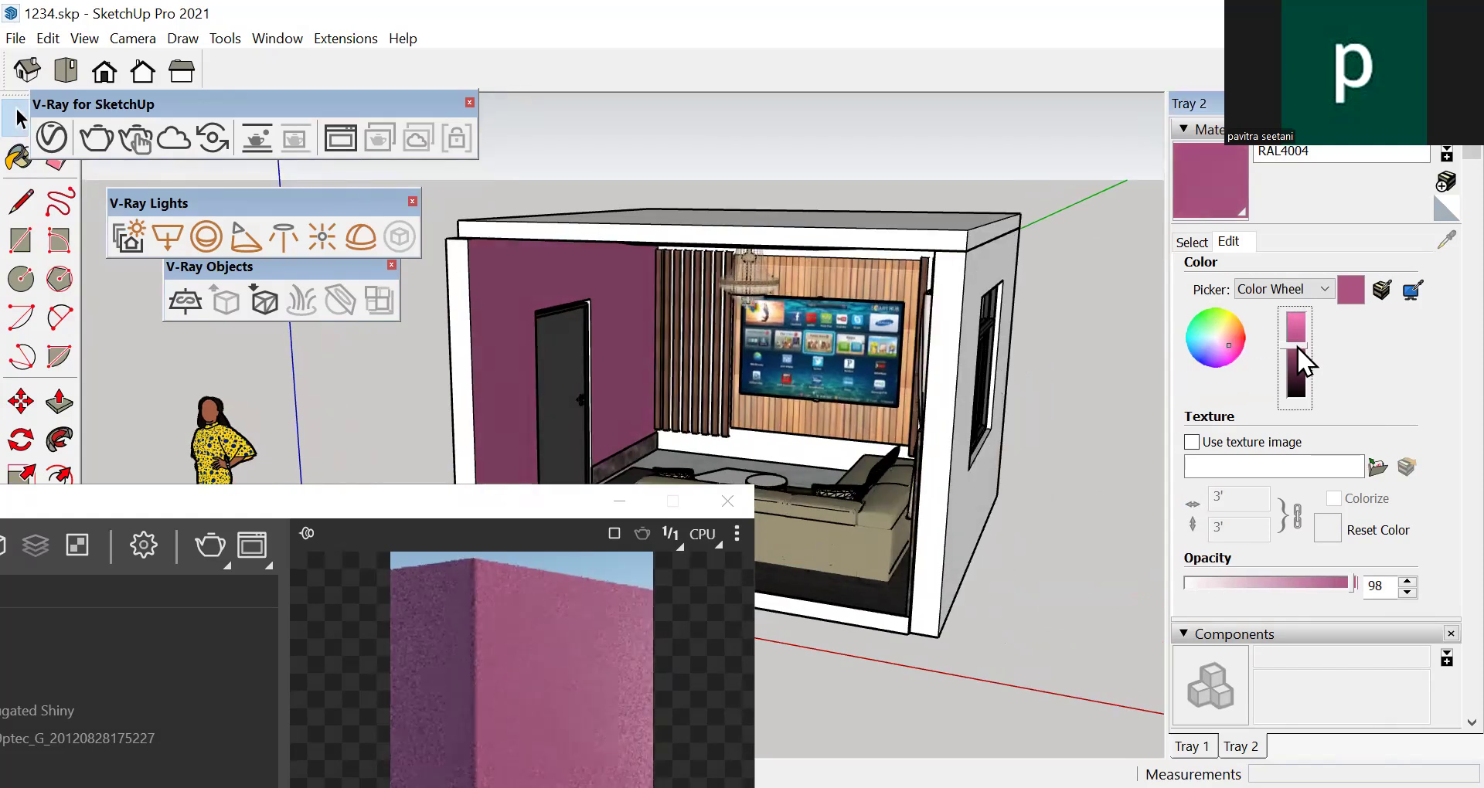
{"action": "left_click", "coordinate": [1298, 332]}
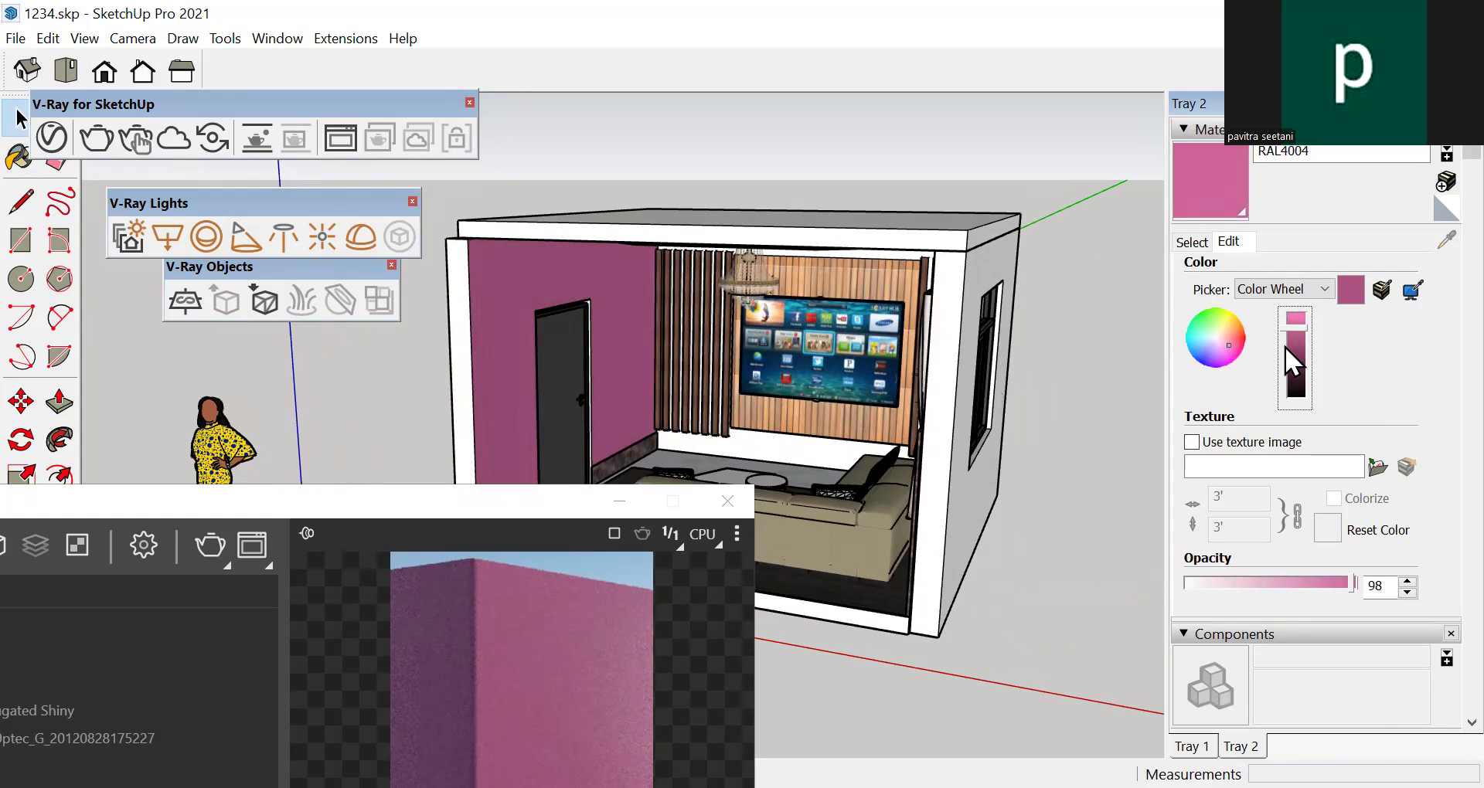
{"action": "left_click", "coordinate": [1289, 346]}
{"action": "left_click_drag", "start_coordinate": [1291, 348], "coordinate": [1291, 355]}
Paint the curtain-side wall inside its group with RAL4004 and leave the group
{"action": "middle_click_drag", "start_coordinate": [861, 425], "coordinate": [1046, 324]}
{"action": "double_click", "coordinate": [1046, 325]}
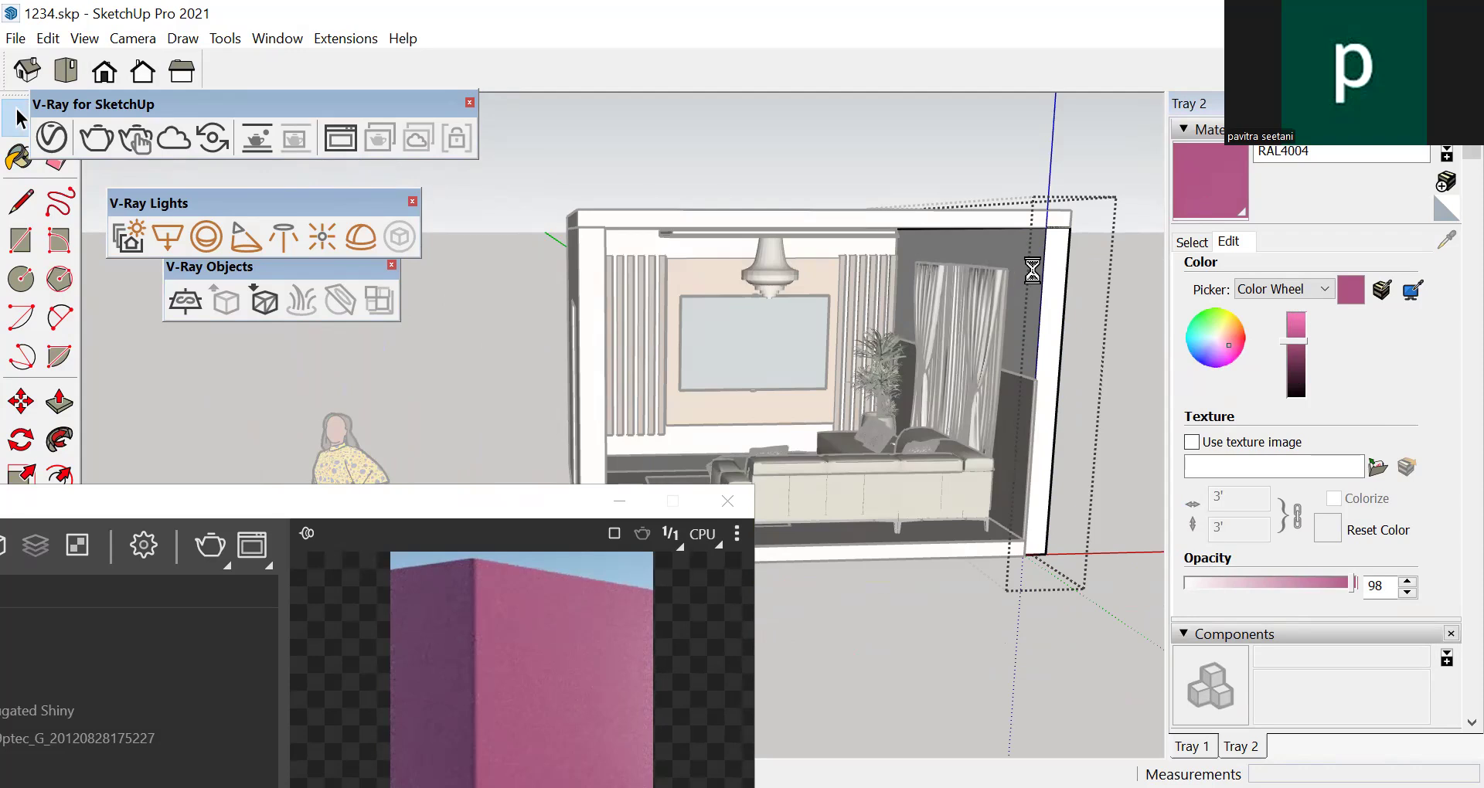
{"action": "key", "text": "b"}
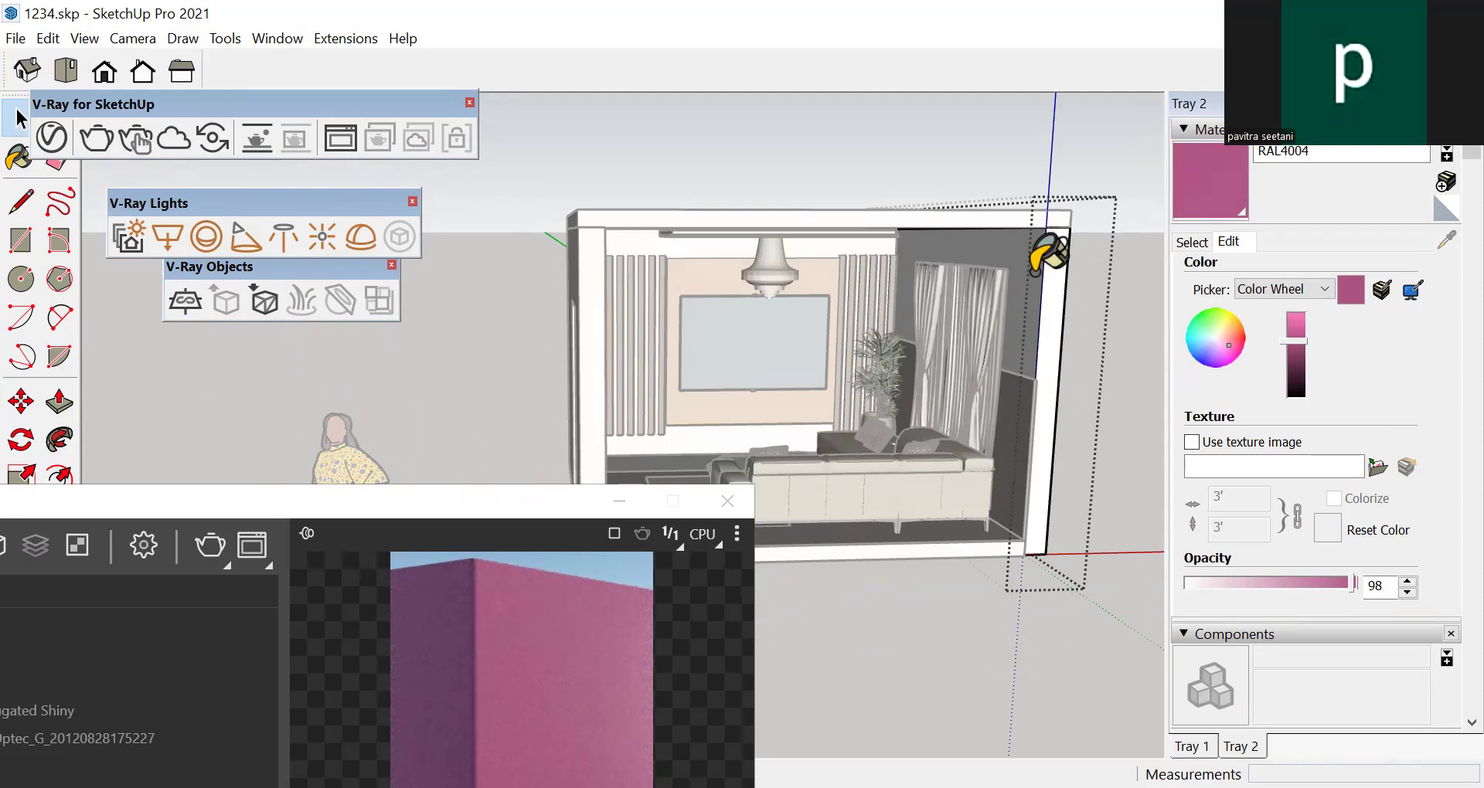
{"action": "left_click", "coordinate": [1032, 267]}
{"action": "scroll", "coordinate": [1040, 421], "scroll_direction": "up", "scroll_amount": 4}
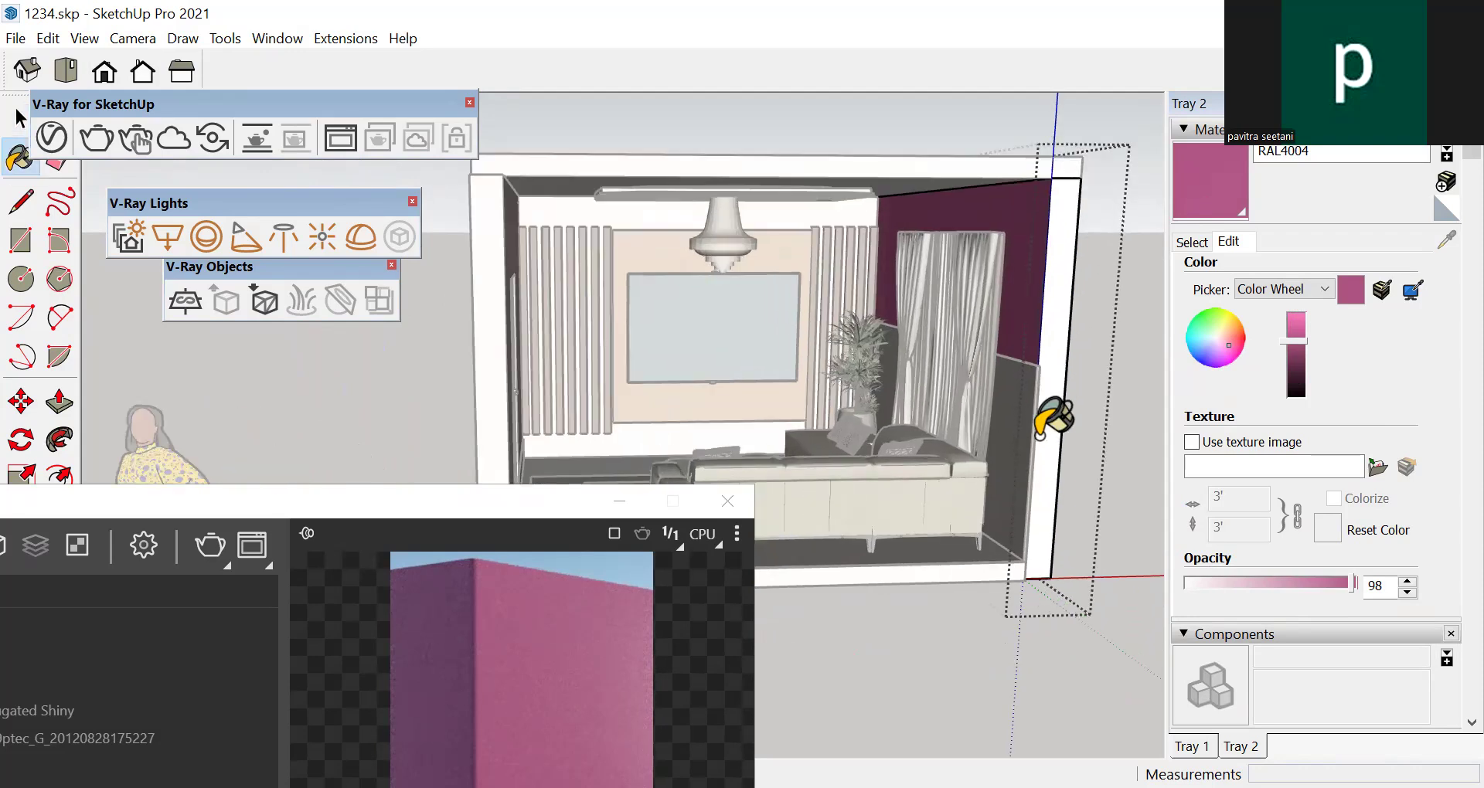
{"action": "key", "text": "space"}
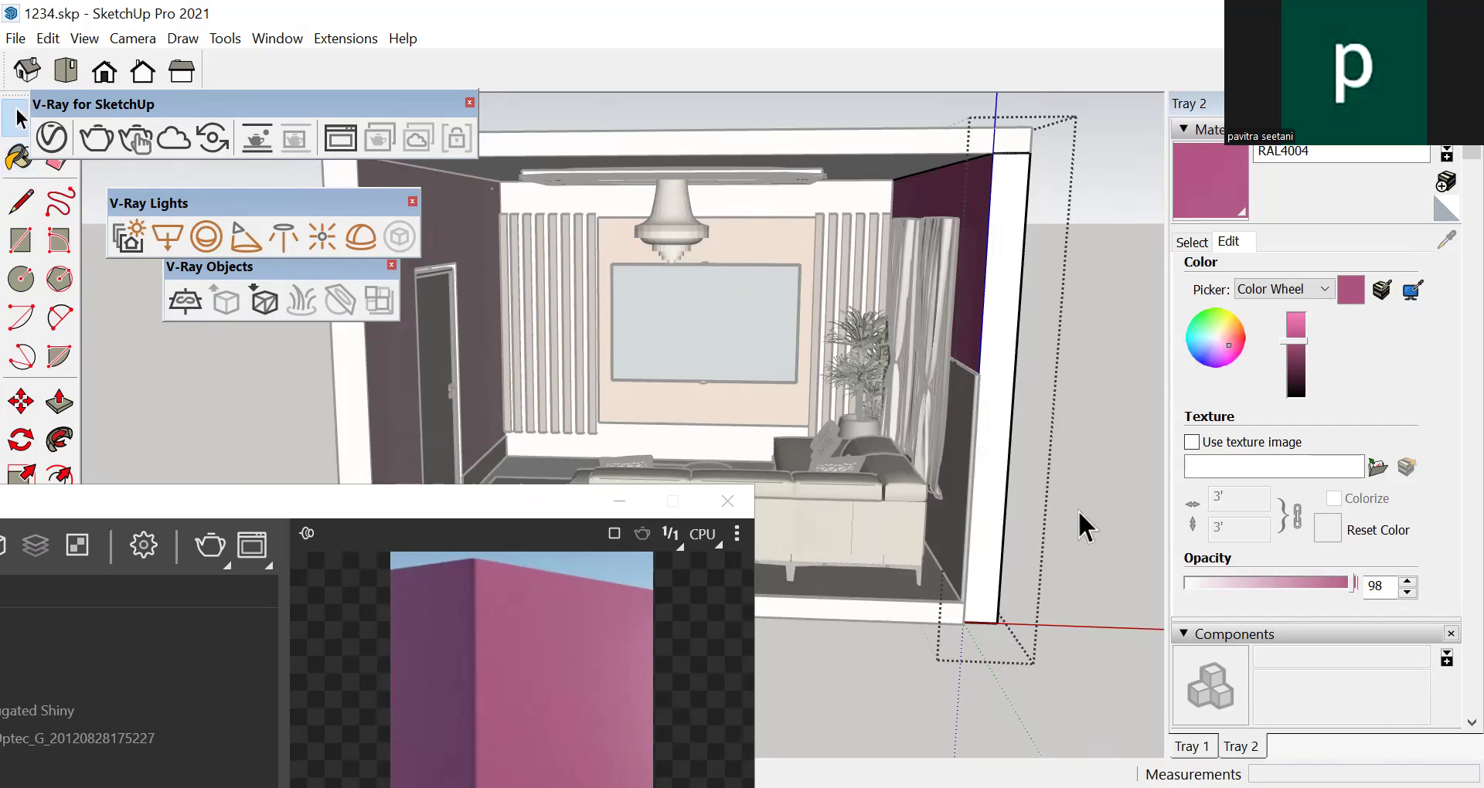
{"action": "scroll", "coordinate": [1059, 523], "scroll_direction": "down", "scroll_amount": 3}
Brighten the colour of the RAL4004 material to nearly full brightness
{"action": "scroll", "coordinate": [671, 212], "scroll_direction": "up", "scroll_amount": 4}
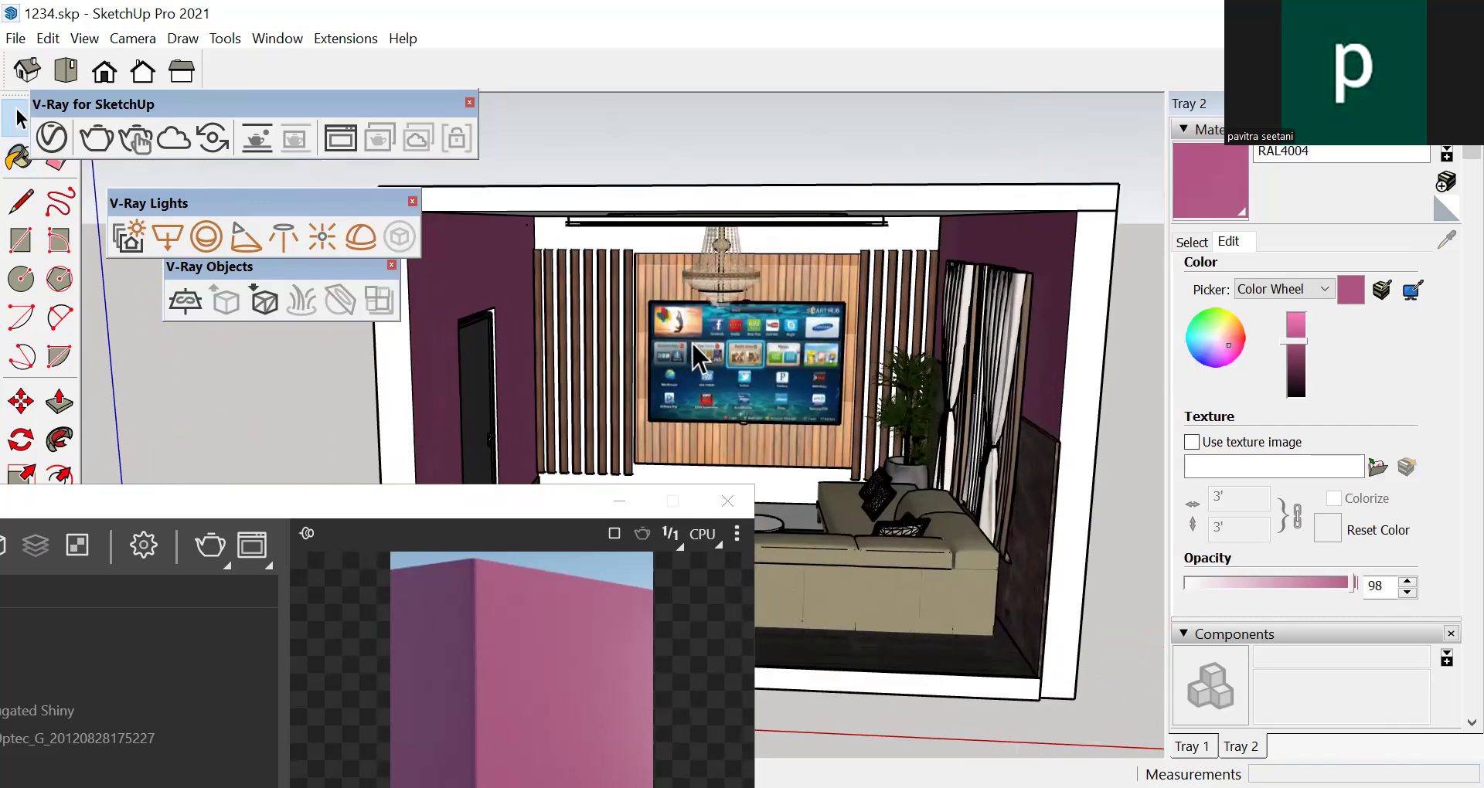
{"action": "left_click", "coordinate": [1292, 322]}
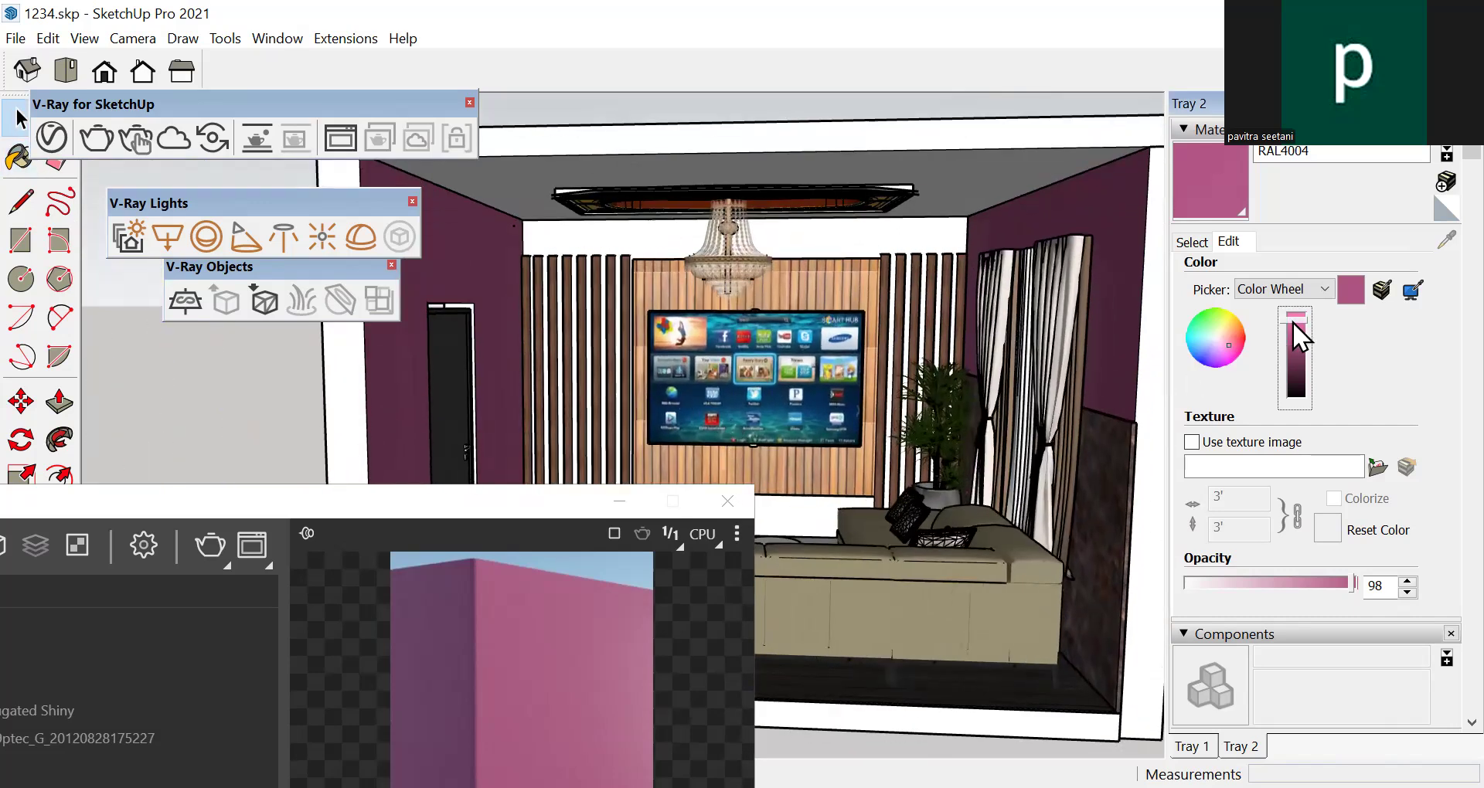
{"action": "scroll", "coordinate": [995, 623], "scroll_direction": "down", "scroll_amount": 4}
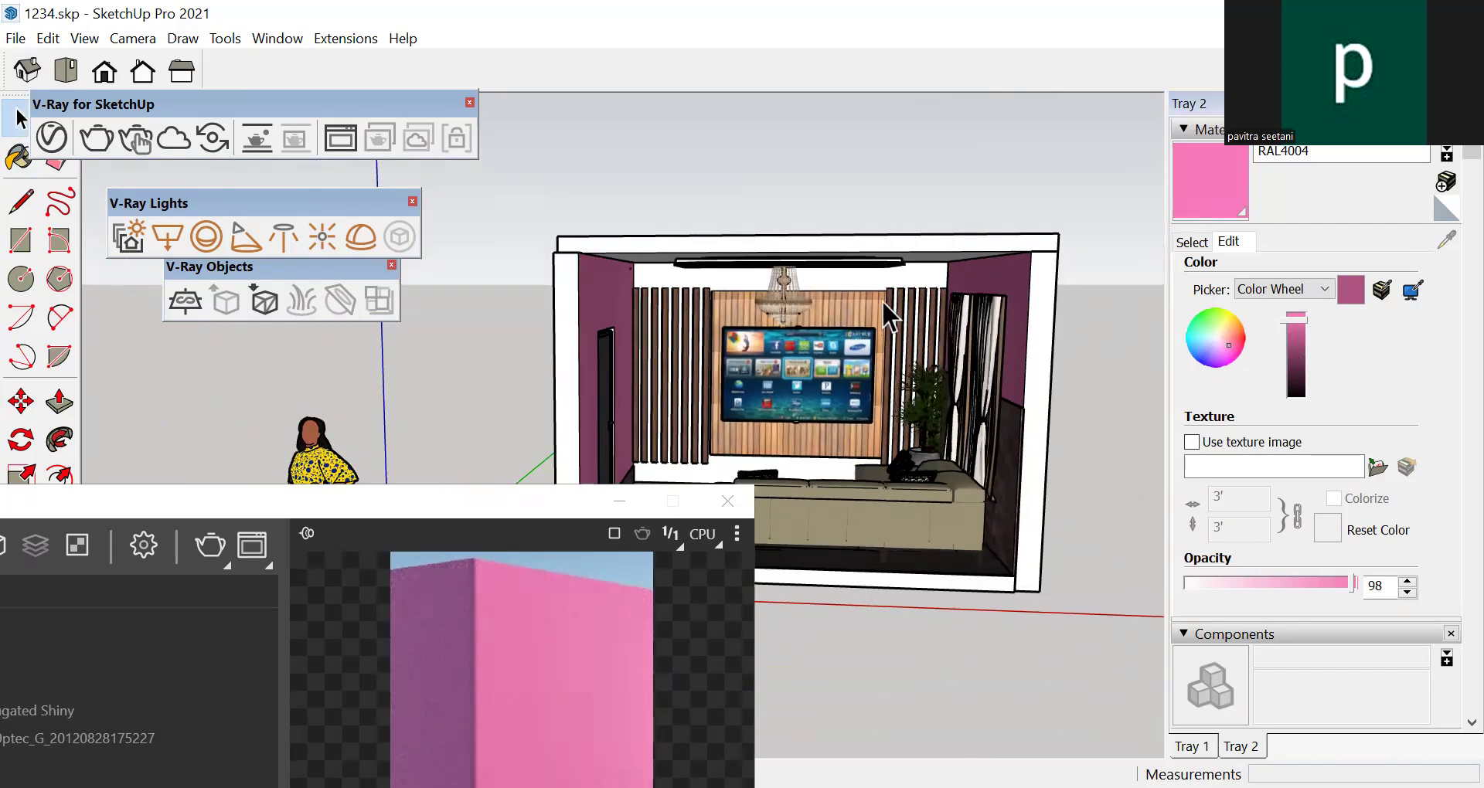
Add the wall paint RAL4009 from the library and paint the TV wall with it inside the room group
{"action": "scroll", "coordinate": [879, 303], "scroll_direction": "up", "scroll_amount": 5}
{"action": "double_click", "coordinate": [917, 253]}
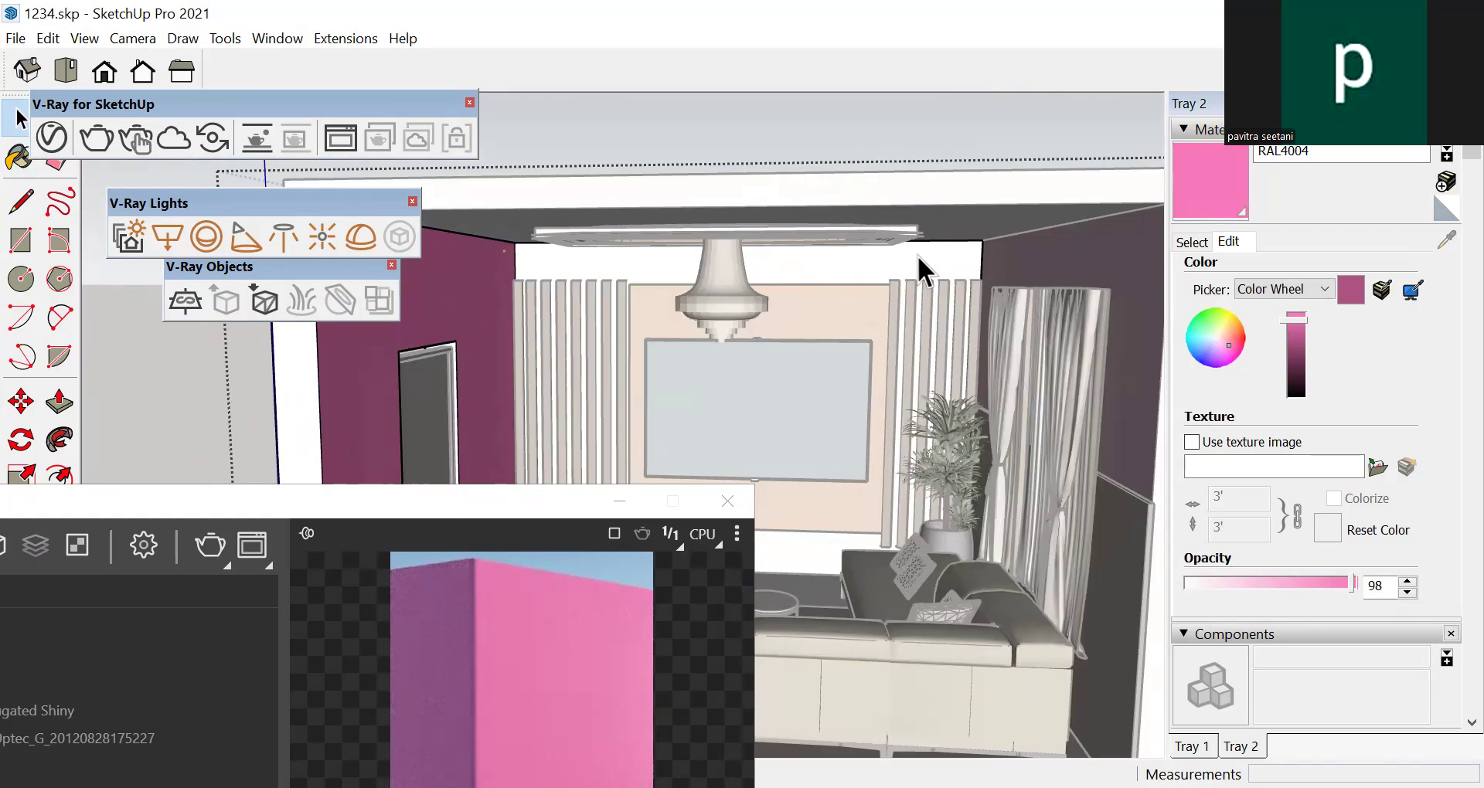
{"action": "left_click_drag", "start_coordinate": [539, 494], "coordinate": [1069, 10]}
{"action": "scroll", "coordinate": [244, 515], "scroll_direction": "down", "scroll_amount": 1}
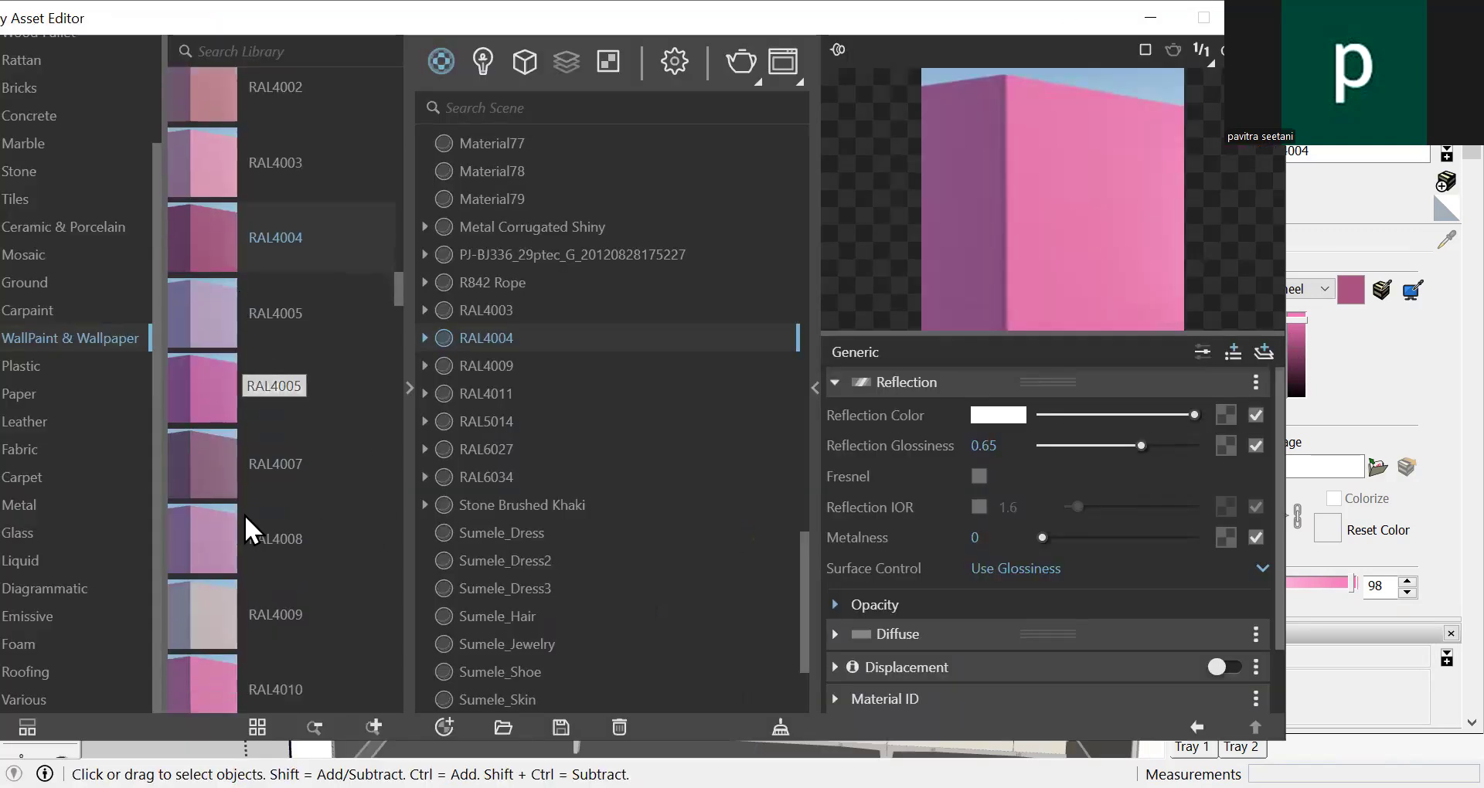
{"action": "scroll", "coordinate": [244, 514], "scroll_direction": "down", "scroll_amount": 3}
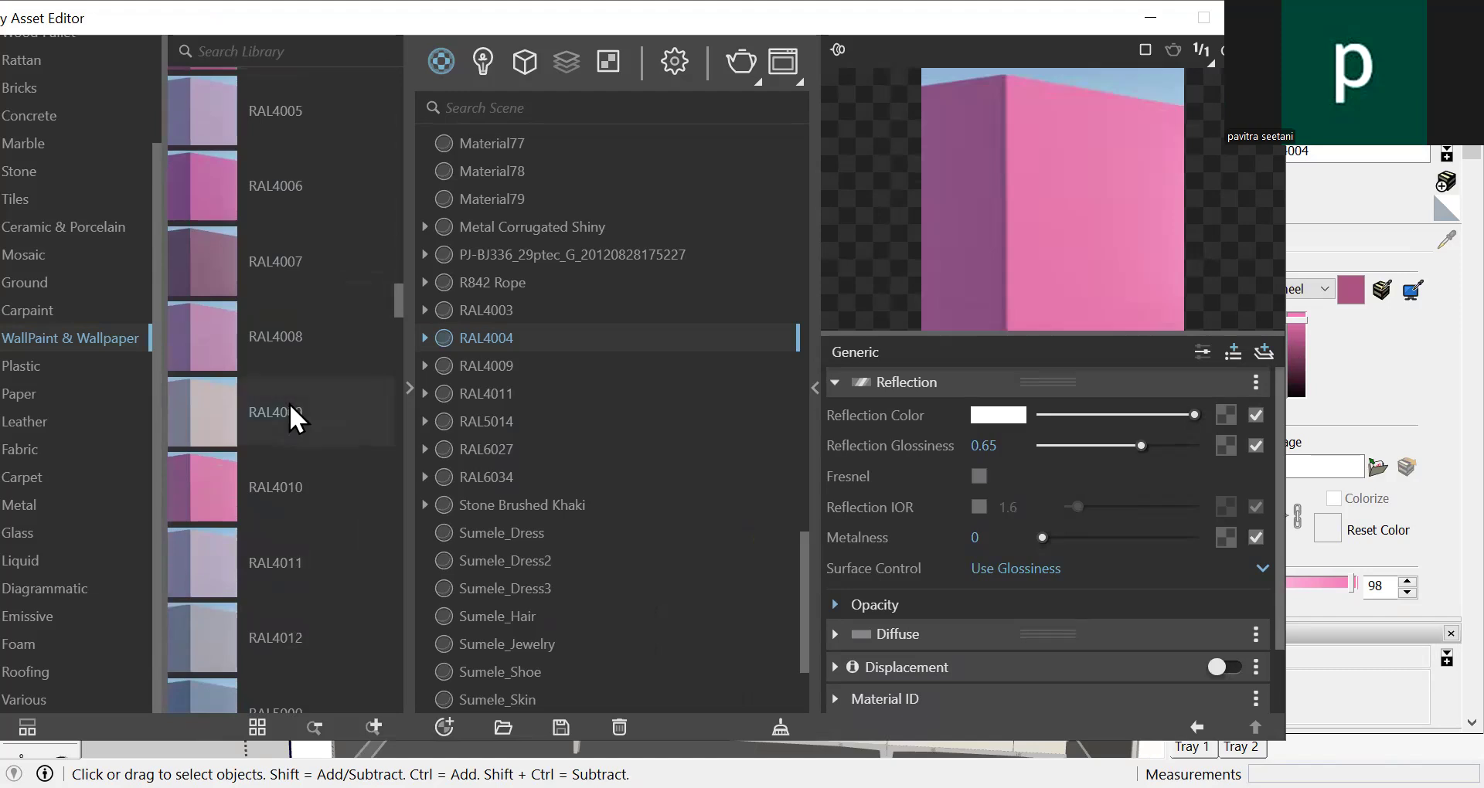
{"action": "right_click", "coordinate": [290, 405]}
{"action": "left_click", "coordinate": [357, 419]}
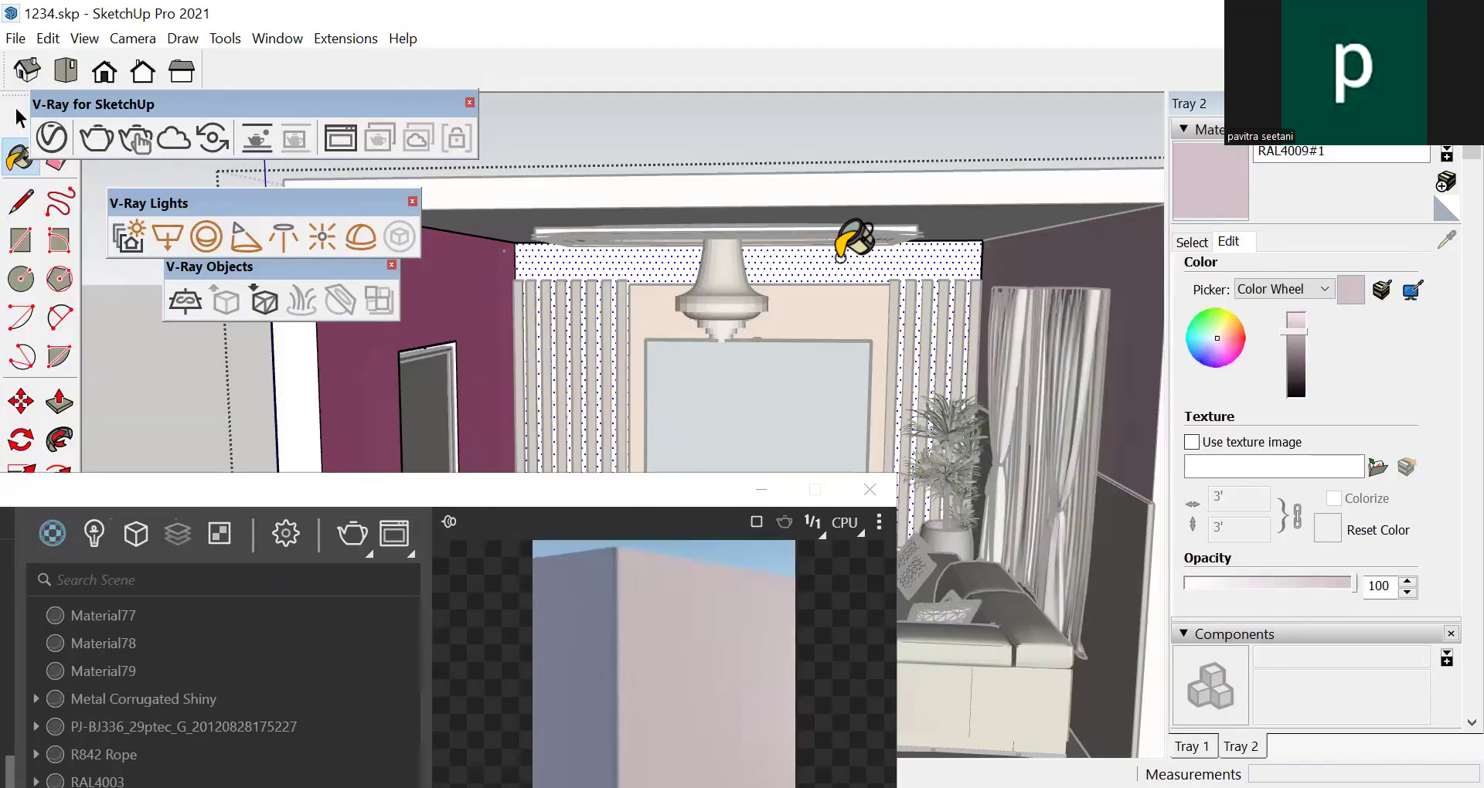
{"action": "scroll", "coordinate": [846, 267], "scroll_direction": "down", "scroll_amount": 3}
{"action": "key", "text": "space"}
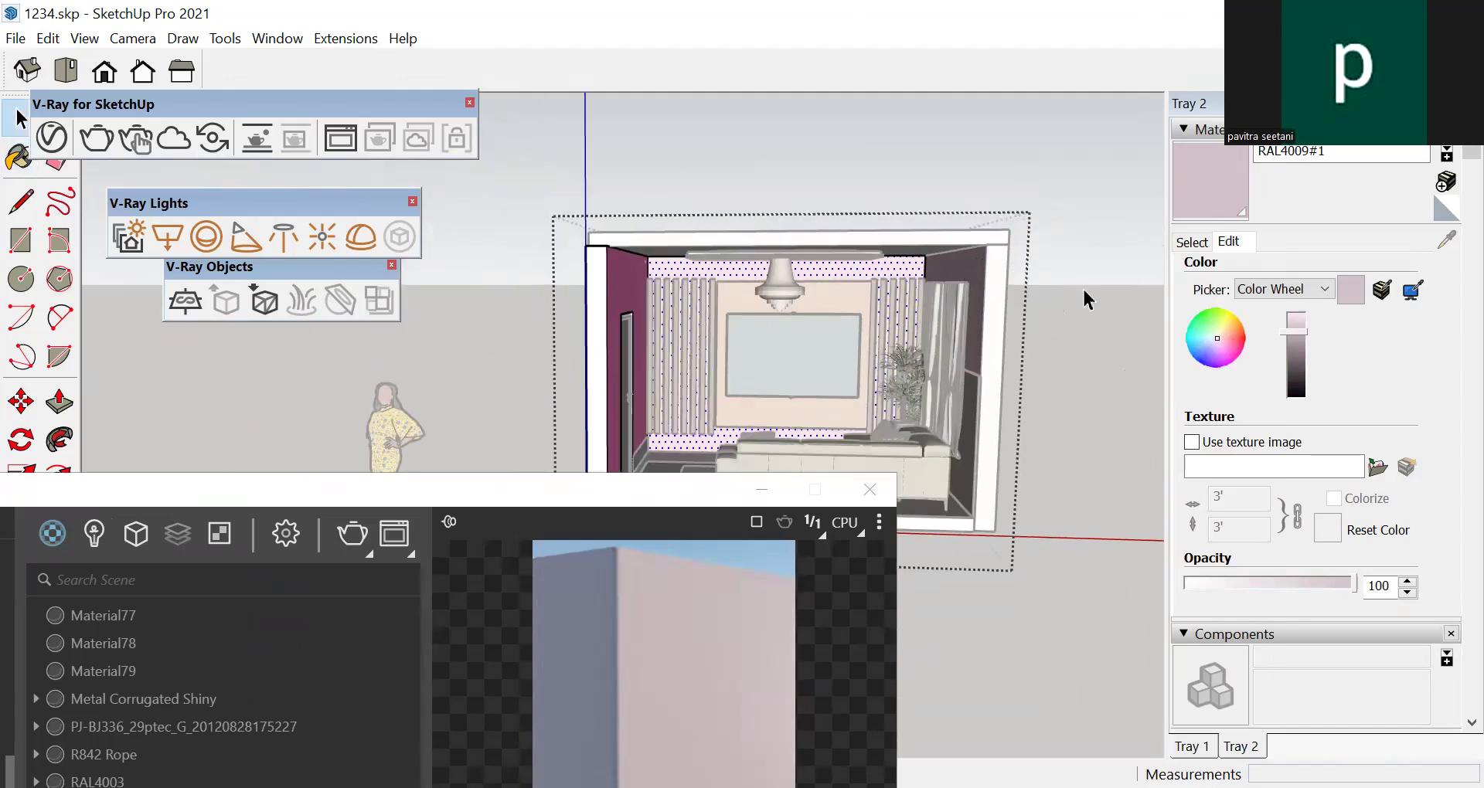
Leave the room group and try a lighter shade of the RAL4009#1 material before darkening it
{"action": "middle_click_drag", "start_coordinate": [993, 332], "coordinate": [1004, 313]}
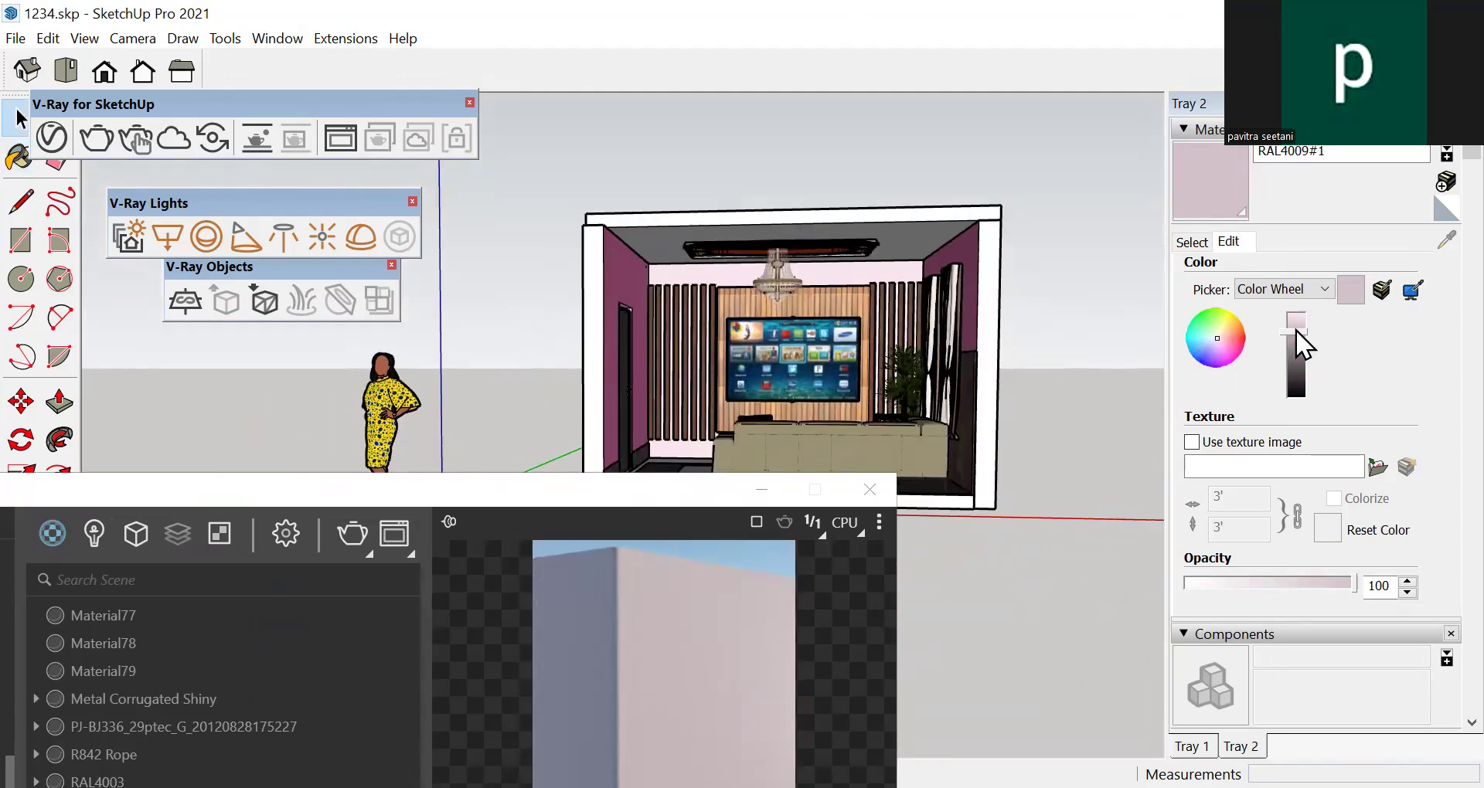
{"action": "left_click_drag", "start_coordinate": [1297, 340], "coordinate": [1298, 323]}
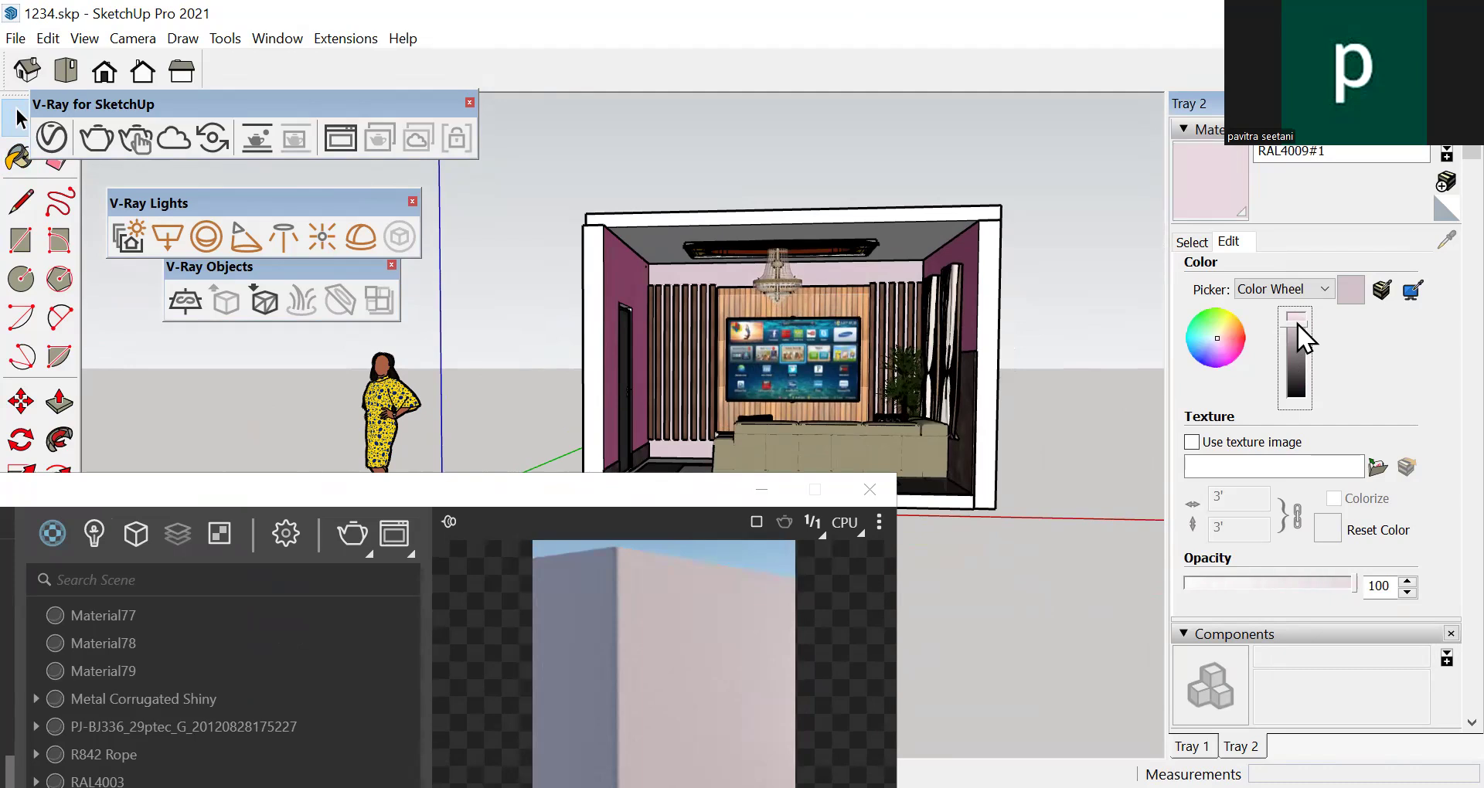
{"action": "left_click", "coordinate": [1292, 337]}
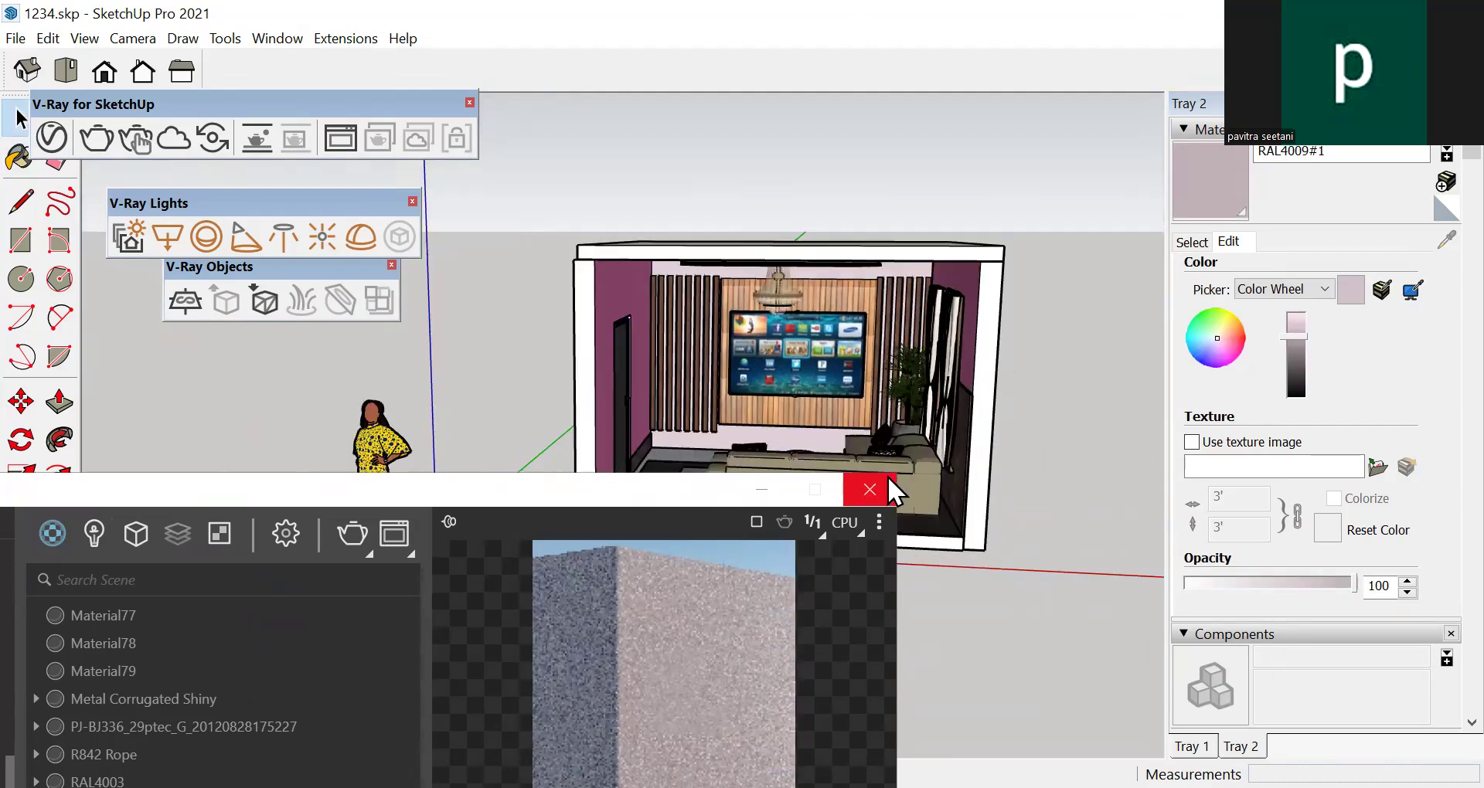
Close the V-Ray Asset Editor to uncover the whole room
{"action": "left_click", "coordinate": [886, 485]}
{"action": "scroll", "coordinate": [861, 303], "scroll_direction": "up", "scroll_amount": 5}
{"action": "middle_click_drag", "start_coordinate": [856, 373], "coordinate": [893, 464]}
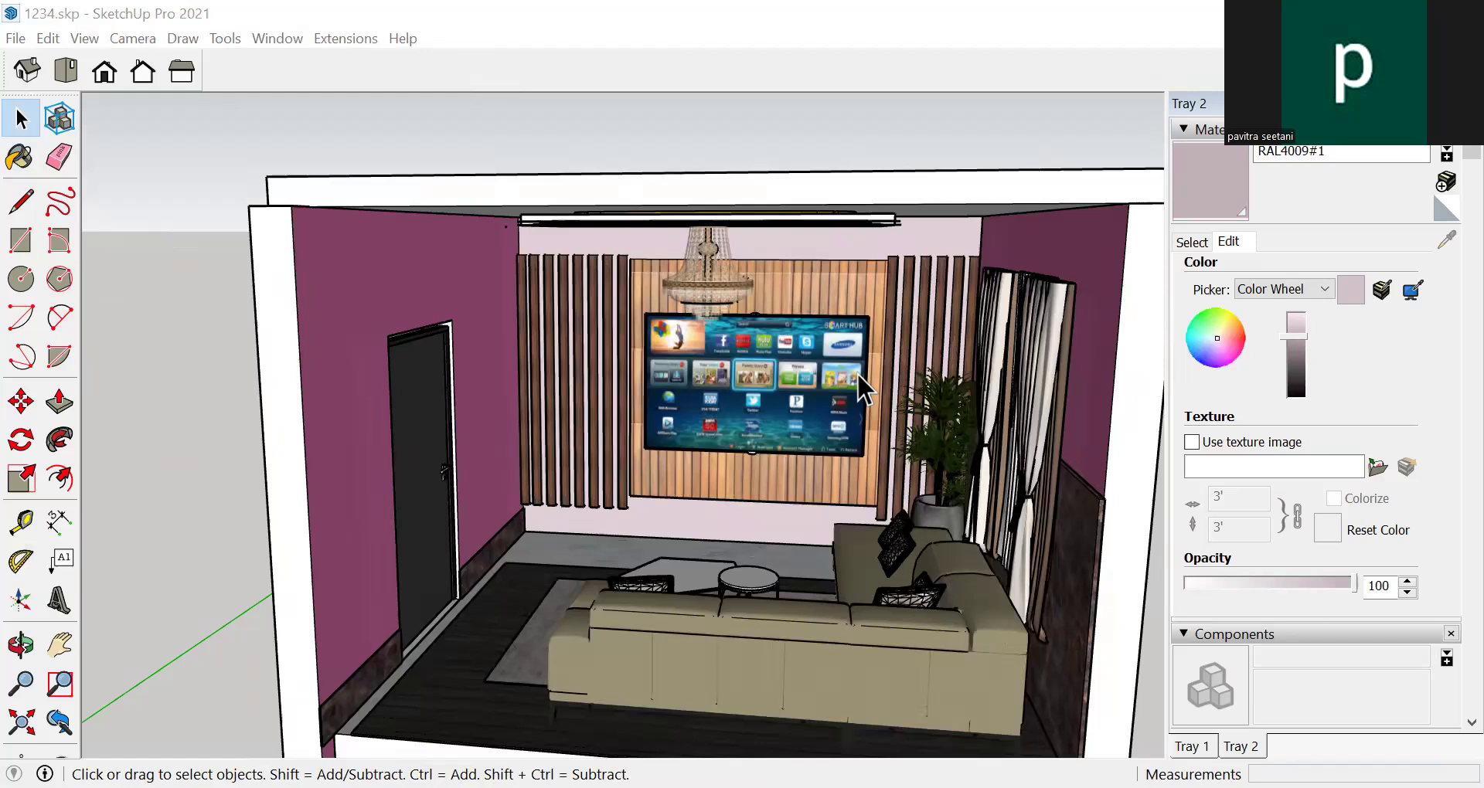
{"action": "scroll", "coordinate": [895, 462], "scroll_direction": "down", "scroll_amount": 2}
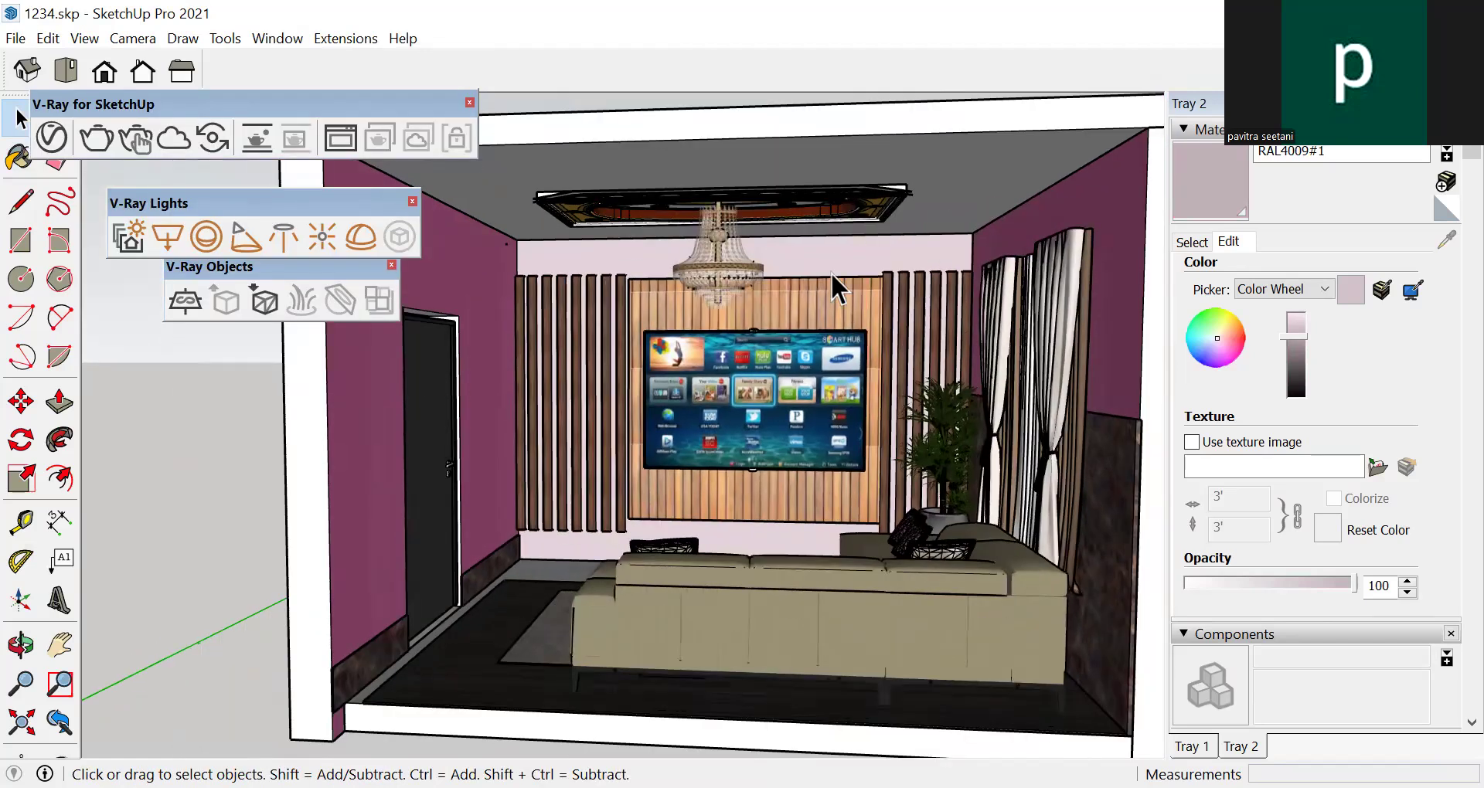
Try painting the door-side wall with RAL4009#1 from outside the room group and undo the paint
{"action": "left_click", "coordinate": [1210, 189]}
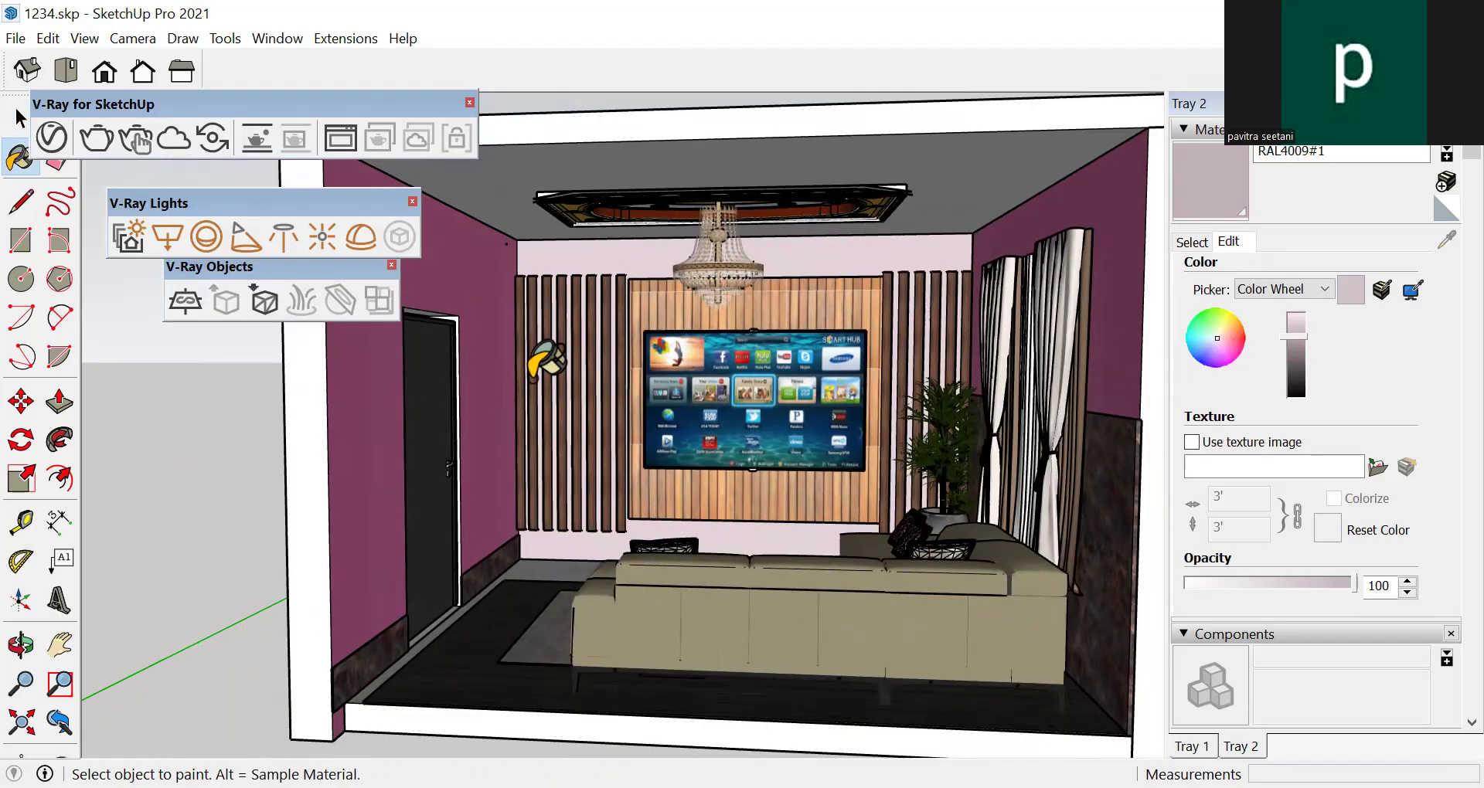
{"action": "left_click", "coordinate": [490, 311]}
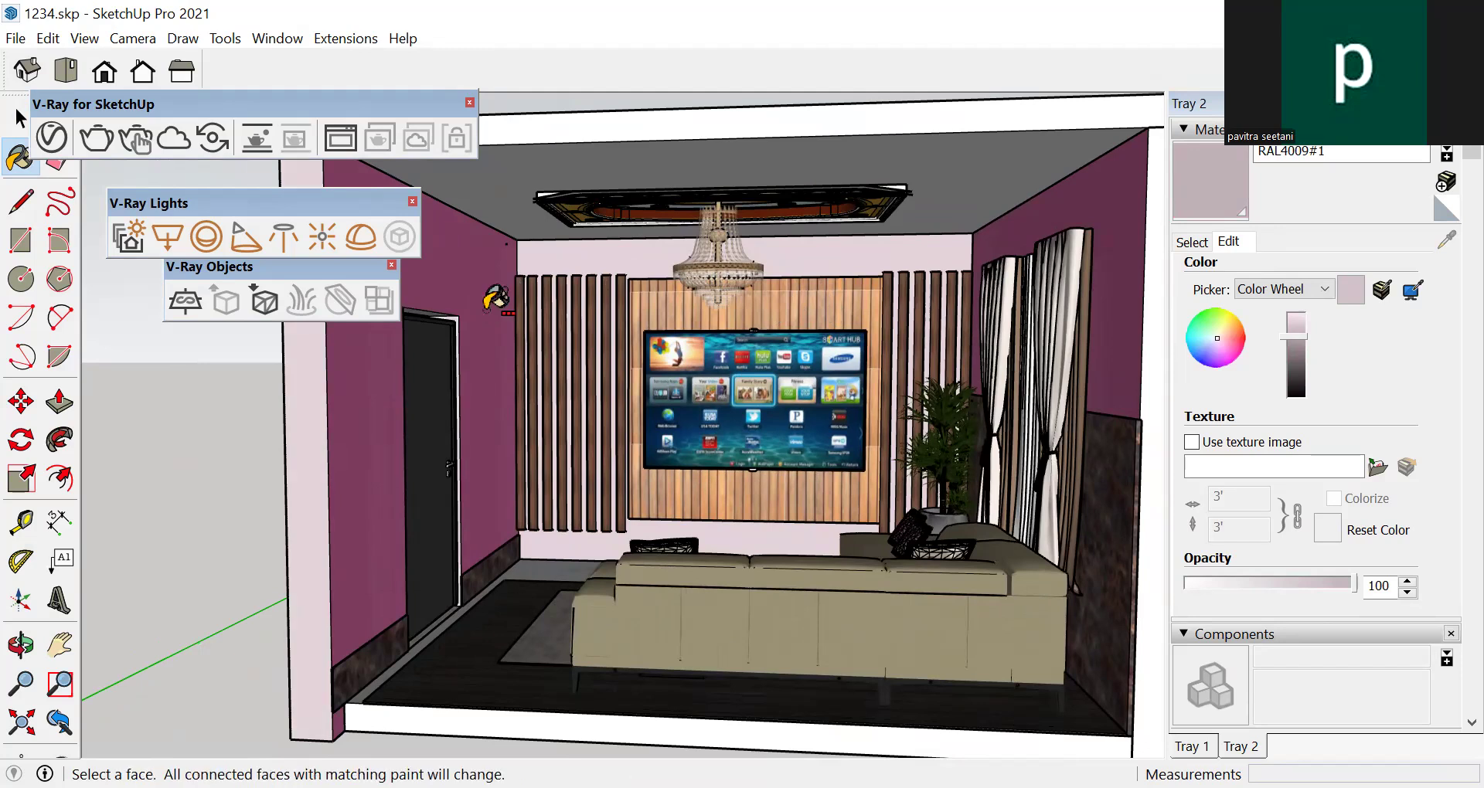
{"action": "key", "text": "ctrl+z"}
{"action": "key", "text": "space"}
Paint the door-side wall with RAL4009#1 inside the room group and leave the group
{"action": "left_click", "coordinate": [498, 309]}
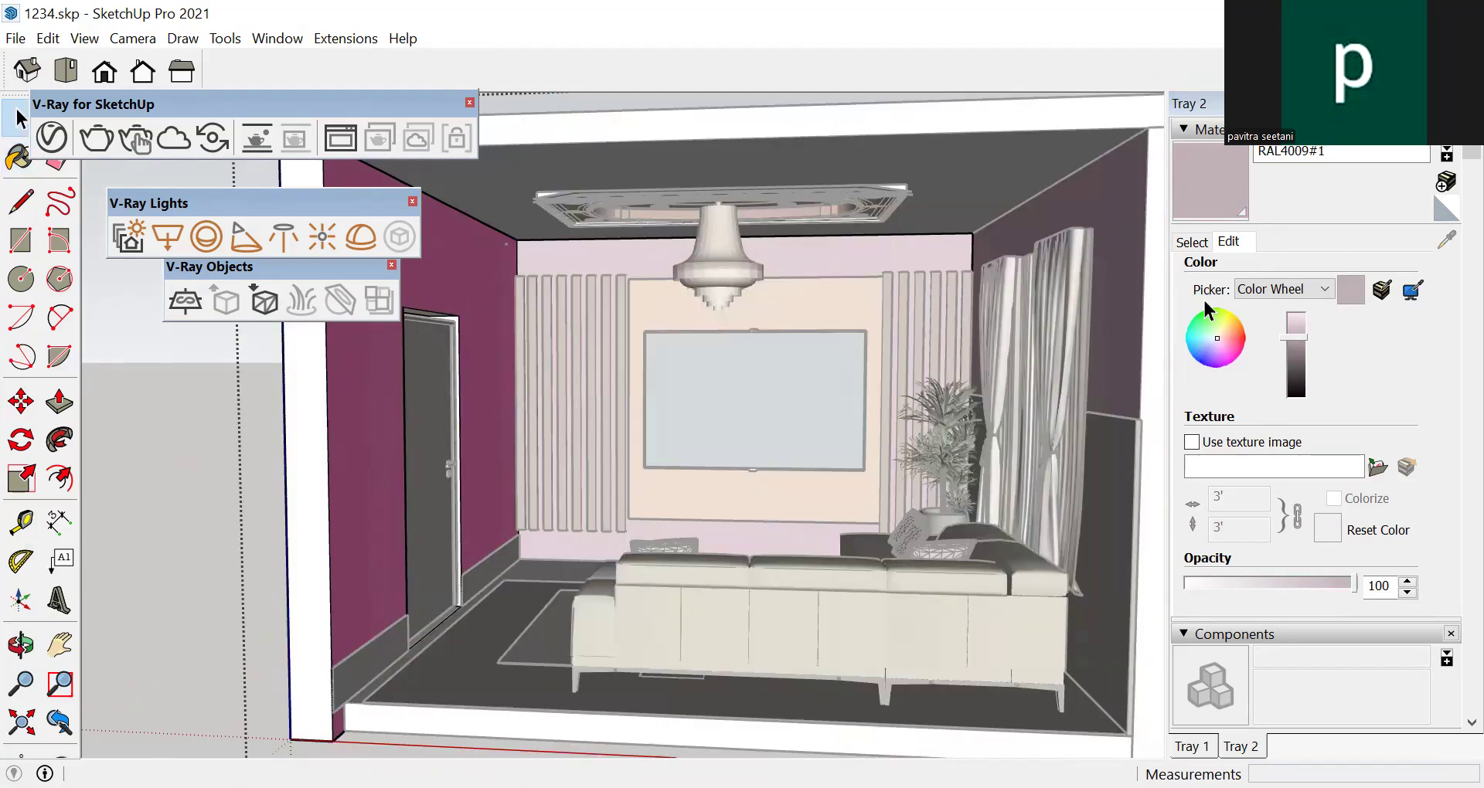
{"action": "left_click", "coordinate": [1210, 190]}
{"action": "left_click", "coordinate": [479, 306]}
{"action": "key", "text": "space"}
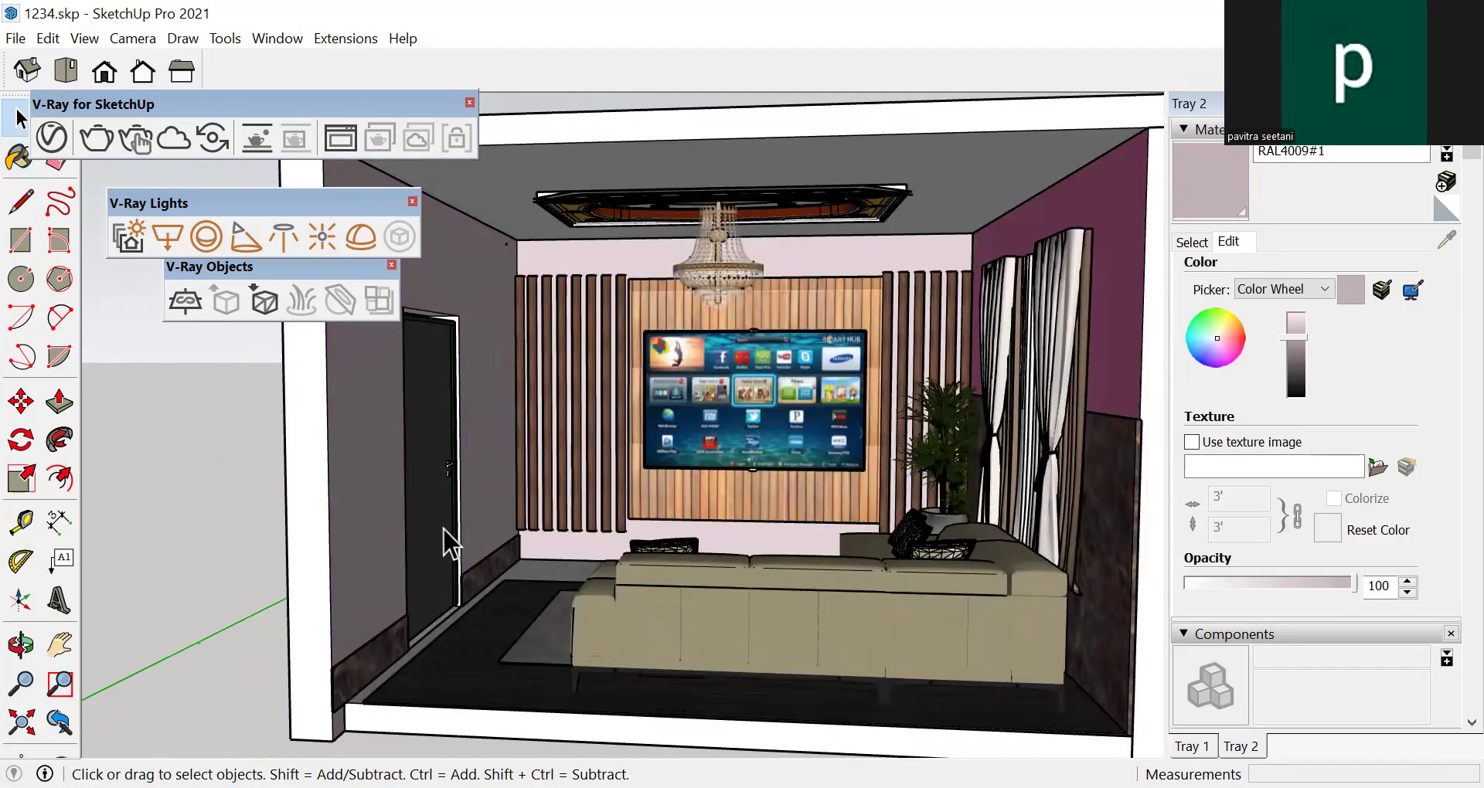
Darken the colour of the RAL4009#1 material slightly
{"action": "scroll", "coordinate": [497, 523], "scroll_direction": "down", "scroll_amount": 5}
{"action": "middle_click_drag", "start_coordinate": [502, 518], "coordinate": [564, 418]}
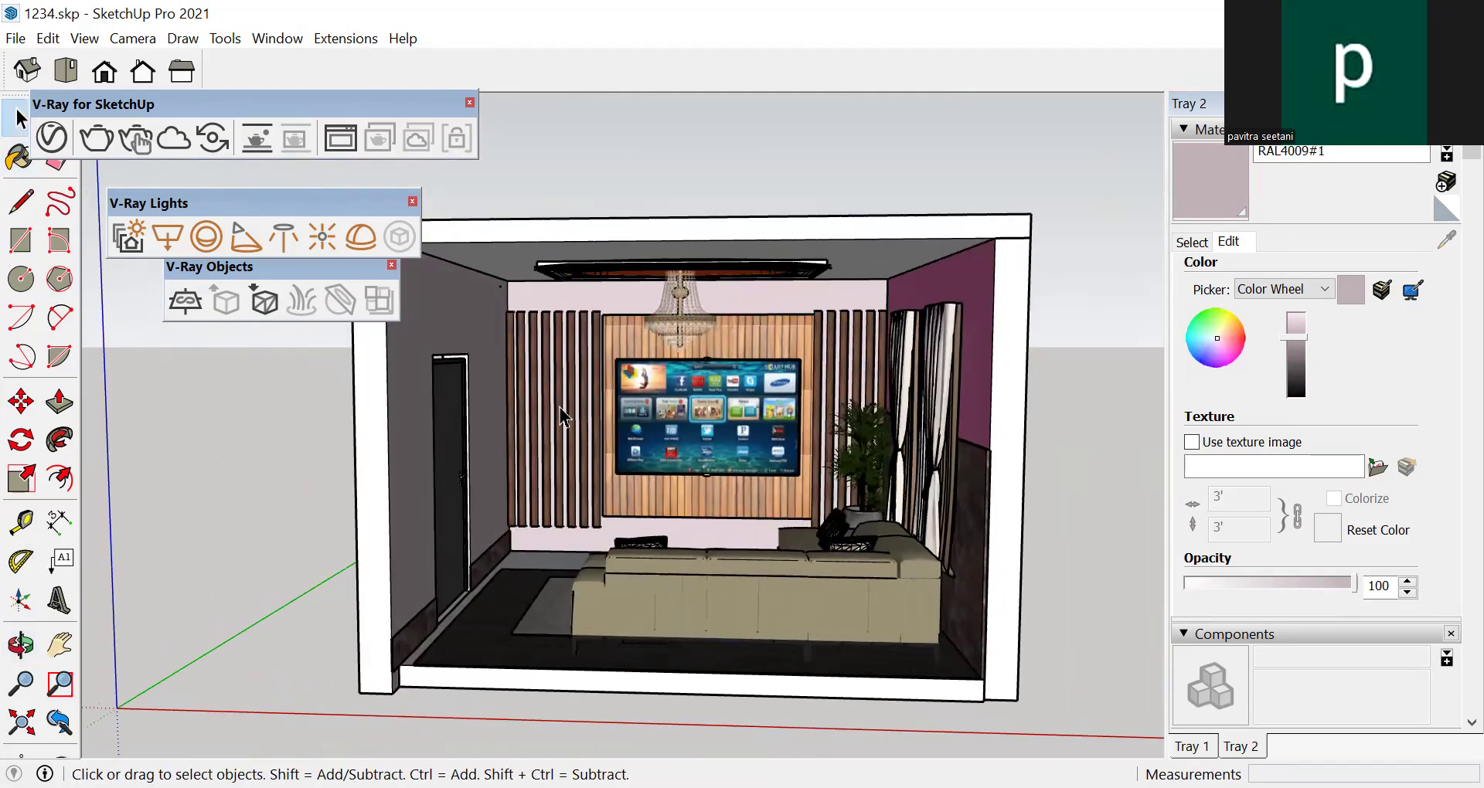
{"action": "scroll", "coordinate": [564, 418], "scroll_direction": "up", "scroll_amount": 3}
{"action": "left_click", "coordinate": [1287, 327]}
{"action": "left_click_drag", "start_coordinate": [1288, 327], "coordinate": [1292, 342]}
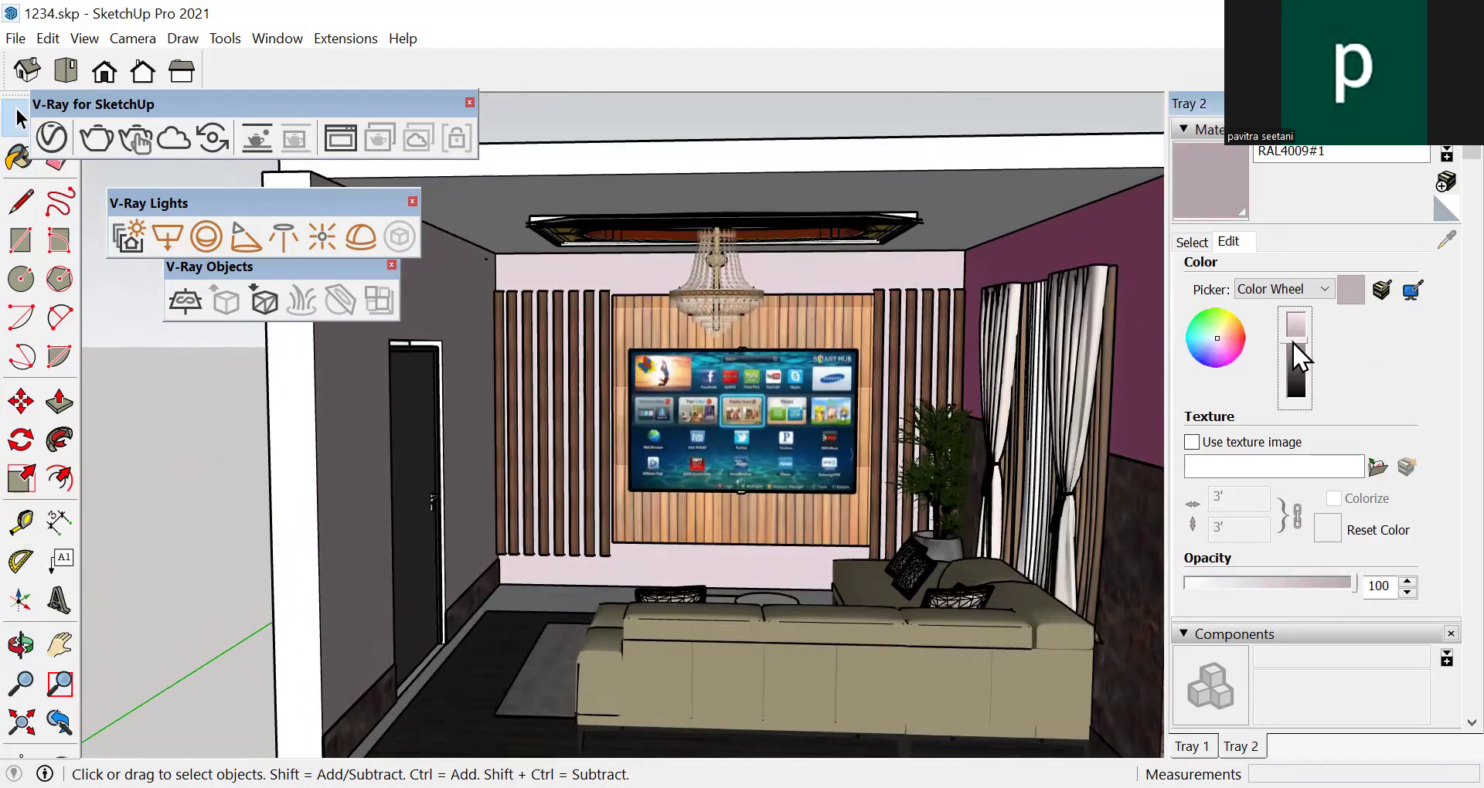
{"action": "middle_click_drag", "start_coordinate": [657, 442], "coordinate": [452, 444]}
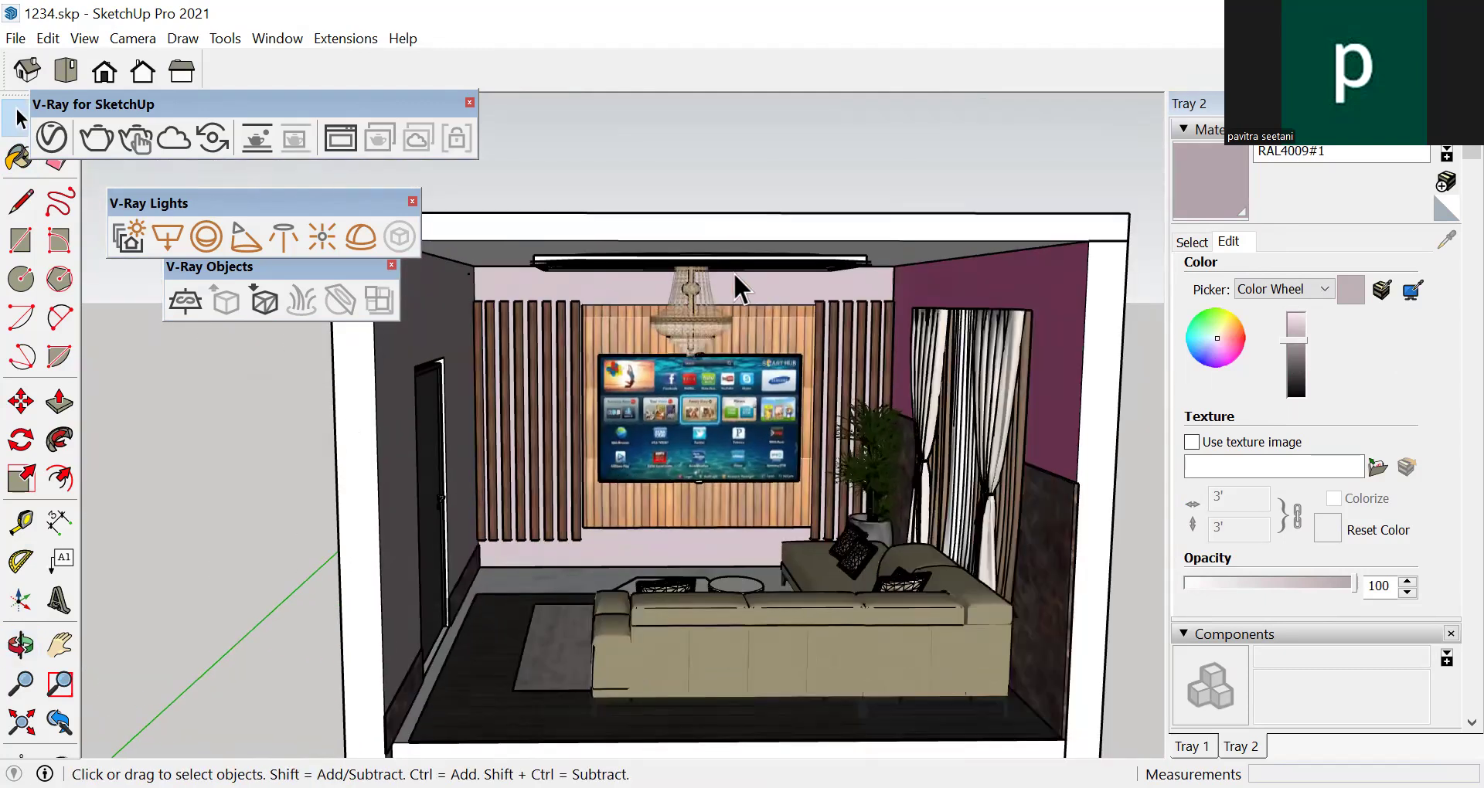
{"action": "scroll", "coordinate": [735, 284], "scroll_direction": "up", "scroll_amount": 2}
{"action": "scroll", "coordinate": [830, 205], "scroll_direction": "up", "scroll_amount": 1}
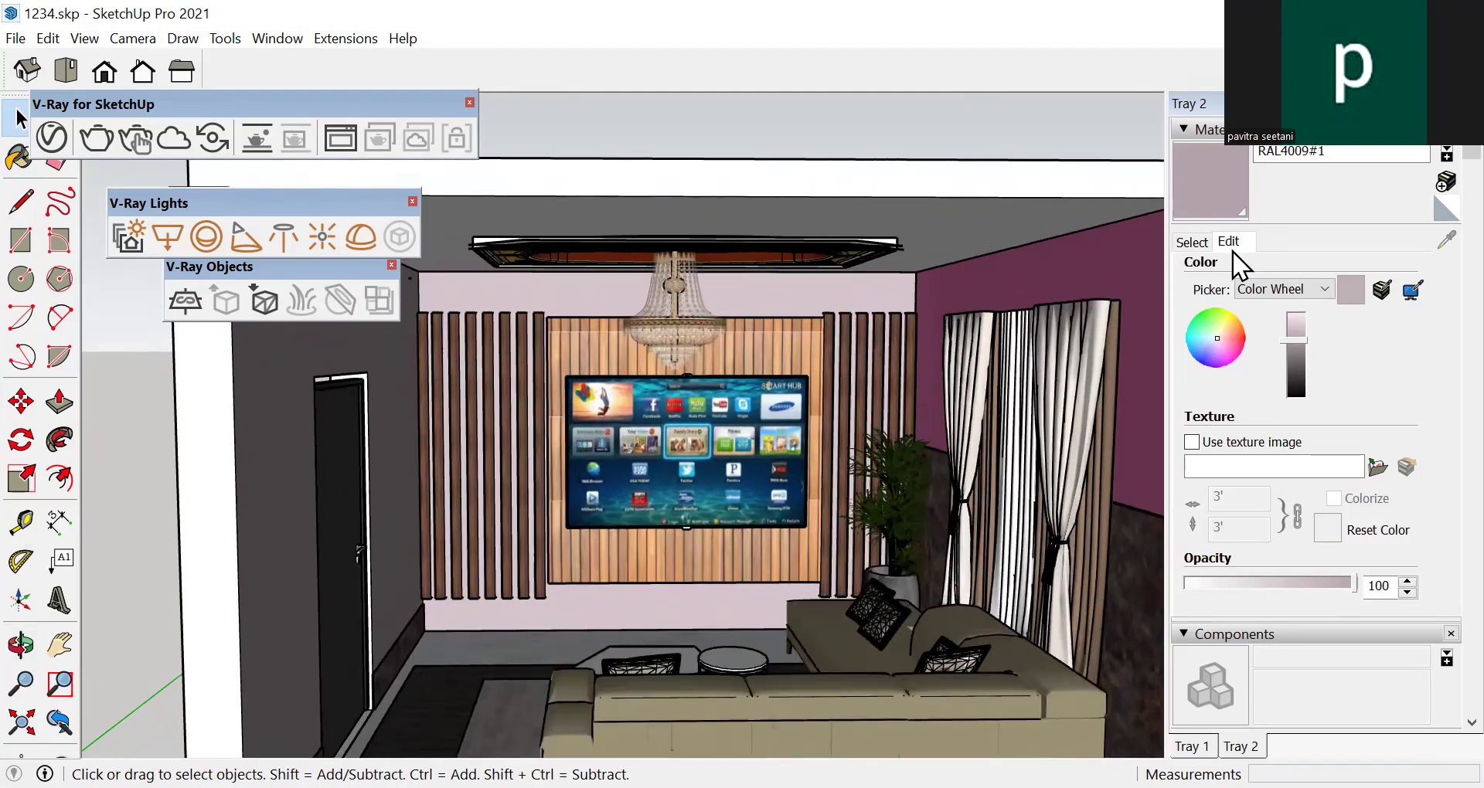
{"action": "left_click", "coordinate": [1192, 242]}
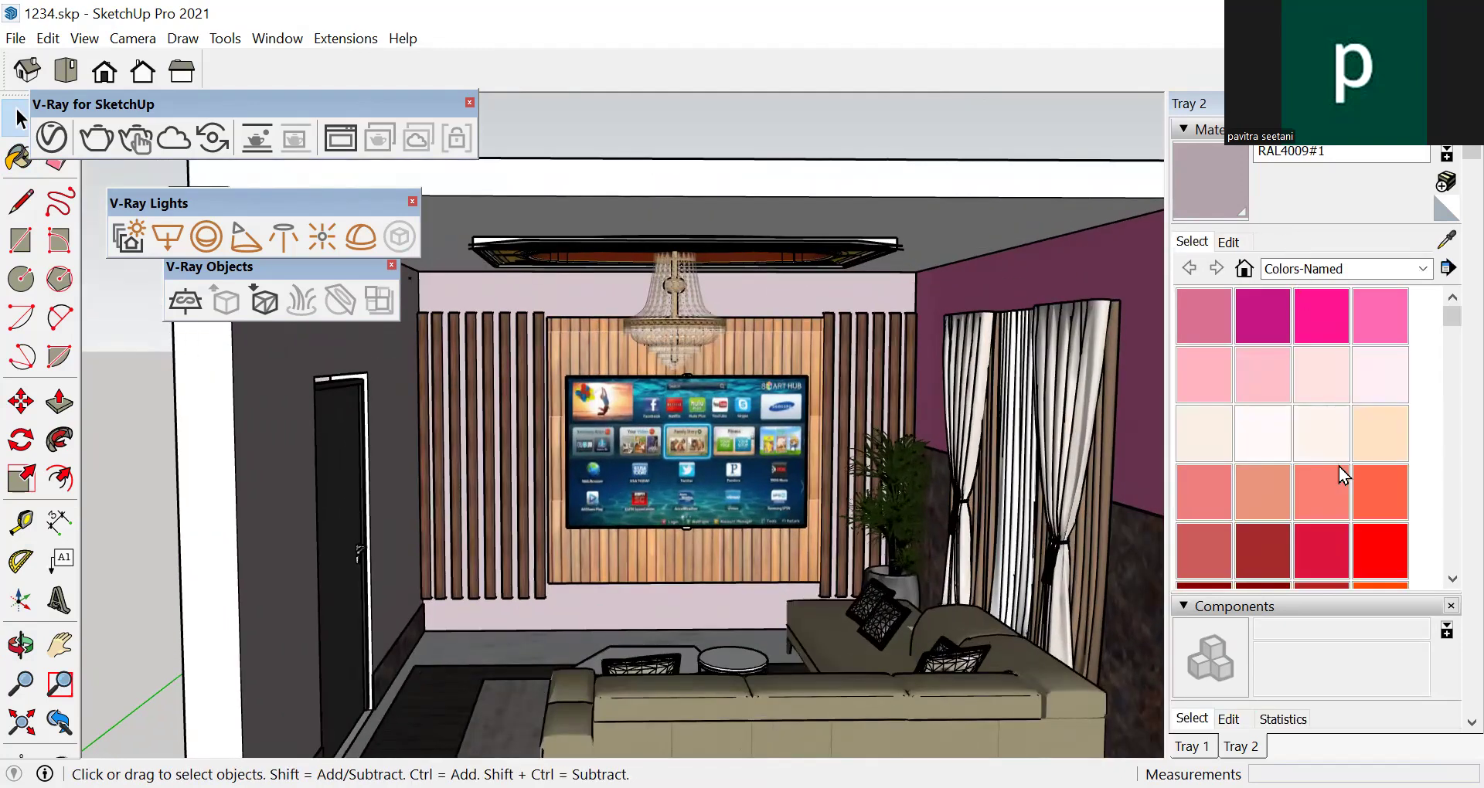
{"action": "scroll", "coordinate": [1338, 469], "scroll_direction": "down", "scroll_amount": 5}
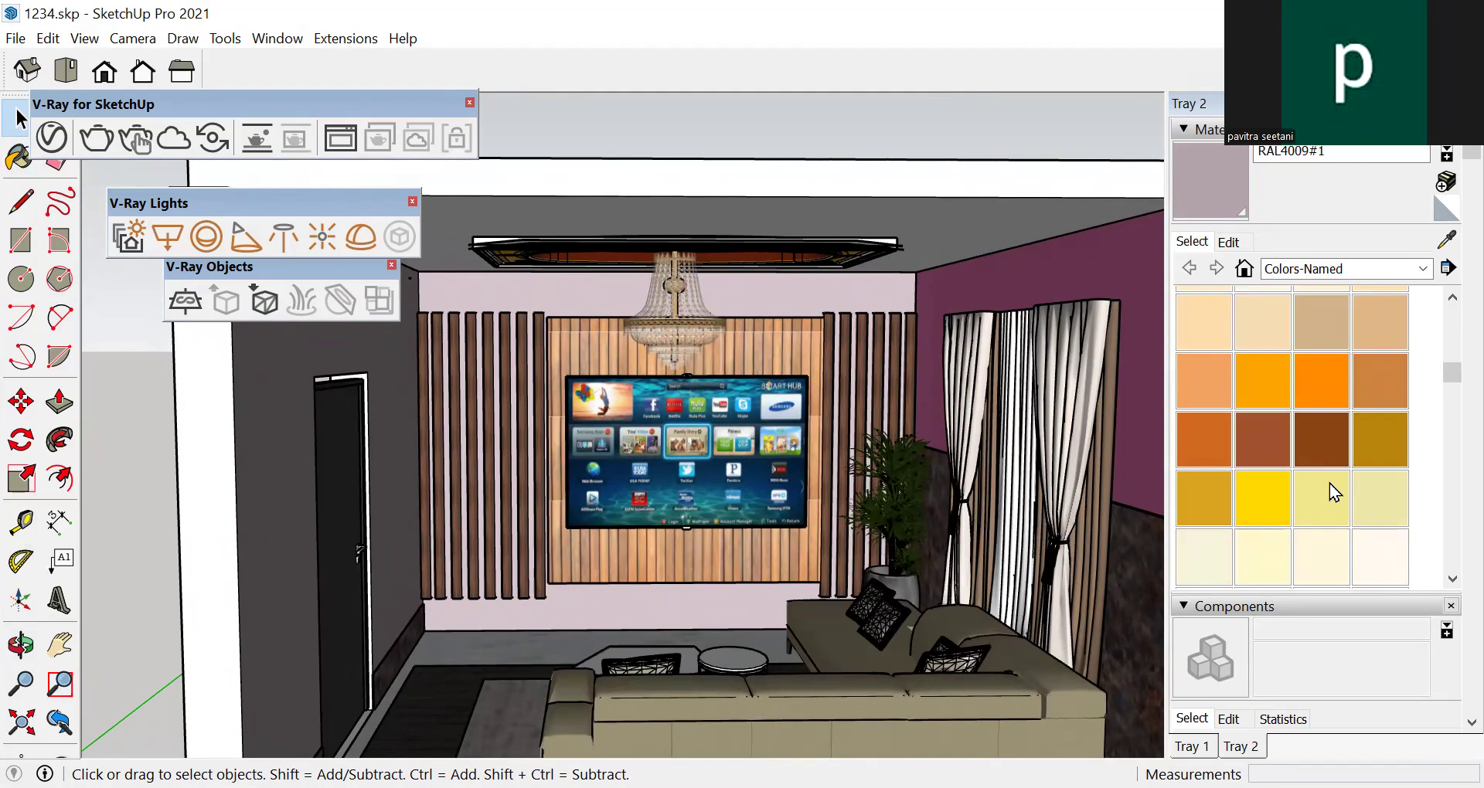
{"action": "scroll", "coordinate": [1326, 488], "scroll_direction": "down", "scroll_amount": 5}
{"action": "left_click", "coordinate": [1270, 318]}
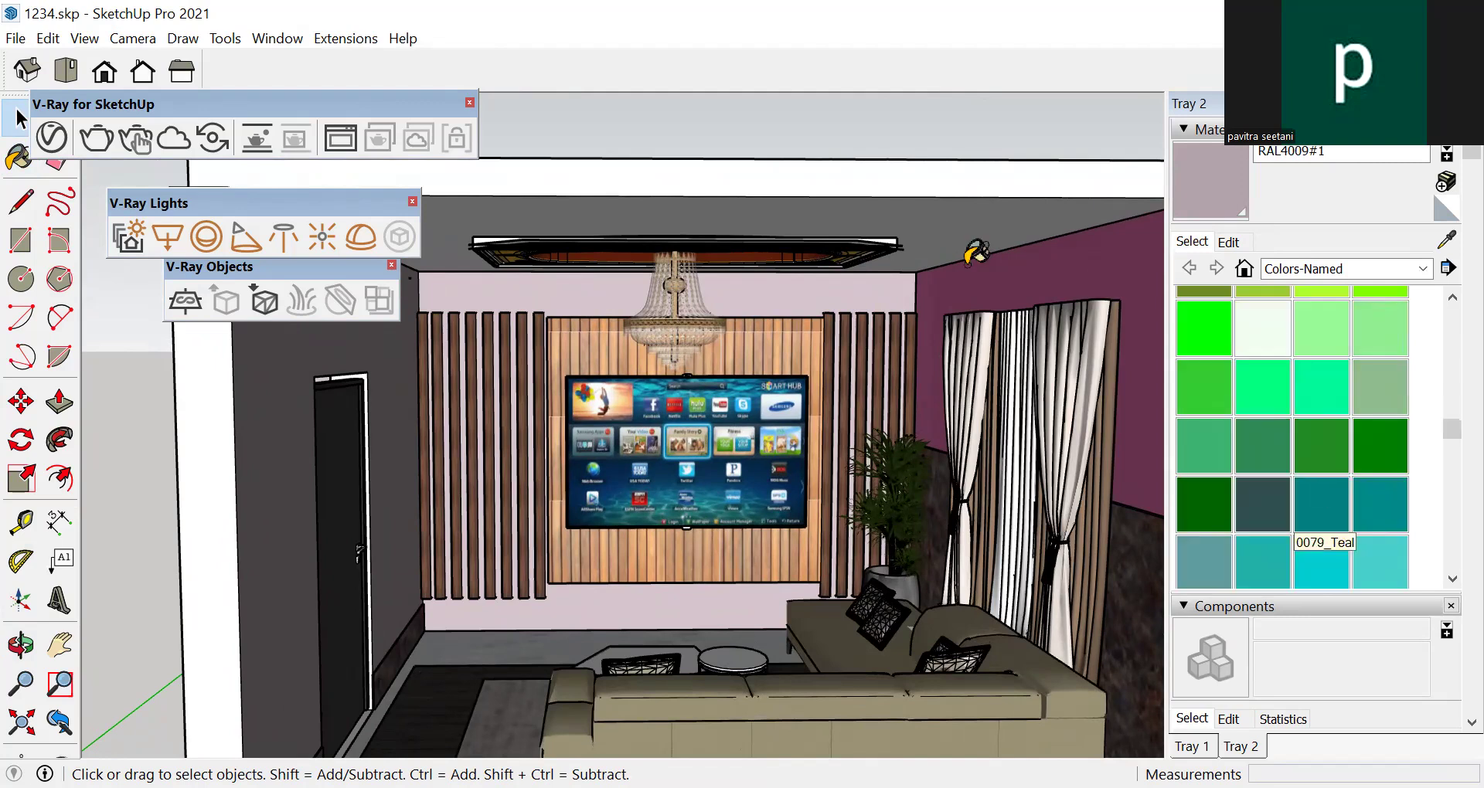
{"action": "scroll", "coordinate": [896, 298], "scroll_direction": "down", "scroll_amount": 3}
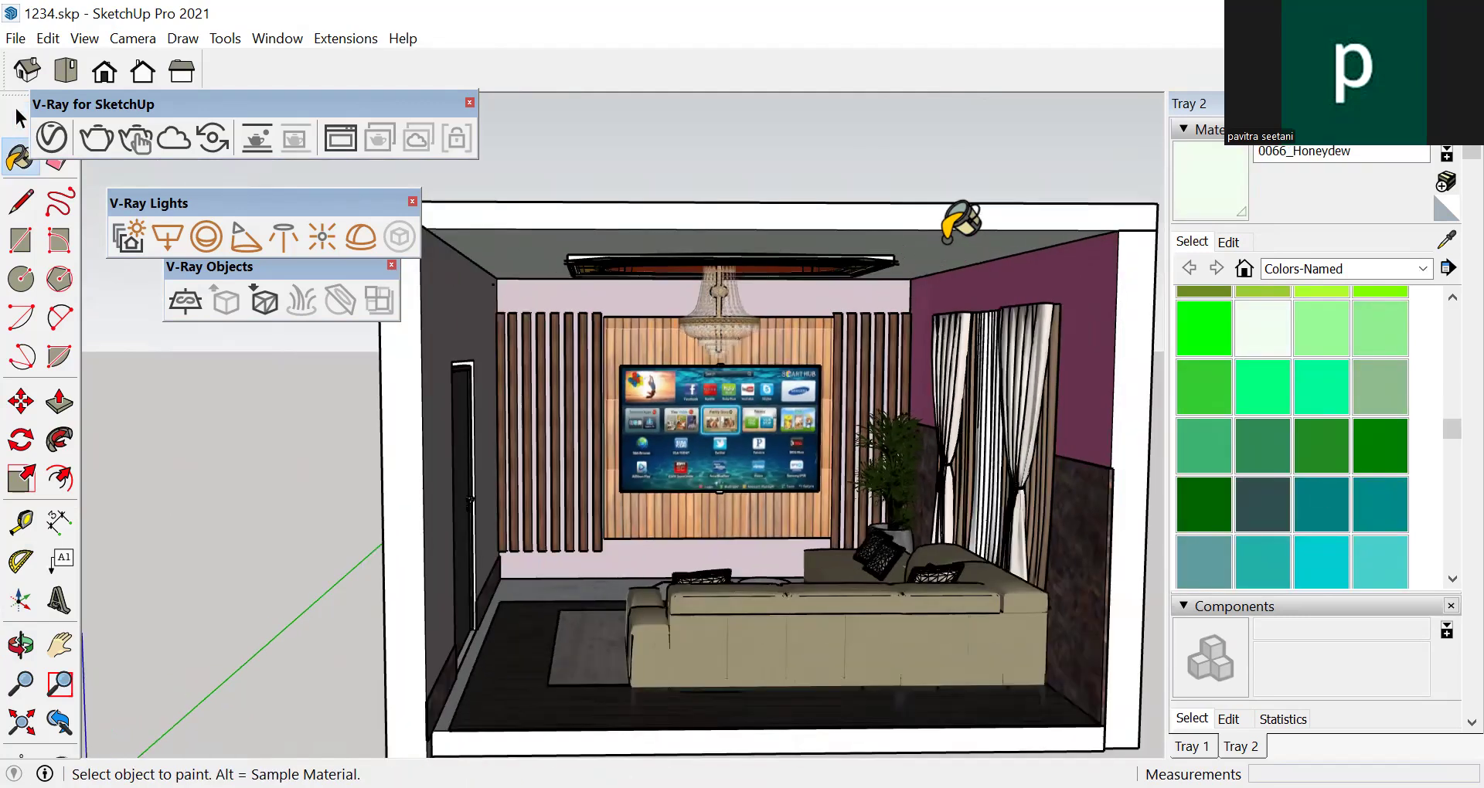
{"action": "middle_click_drag", "start_coordinate": [915, 313], "coordinate": [858, 339]}
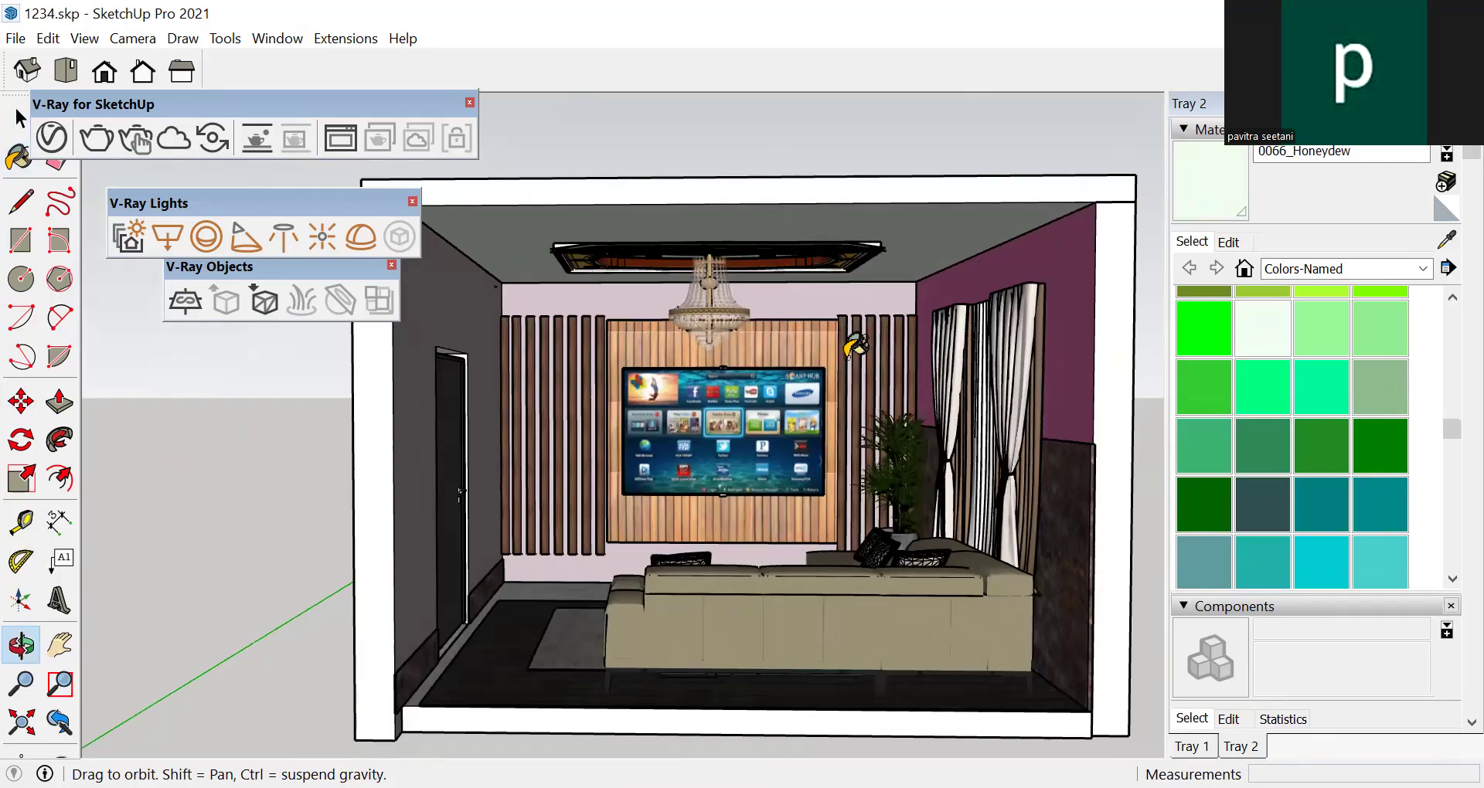
{"action": "key", "text": "space"}
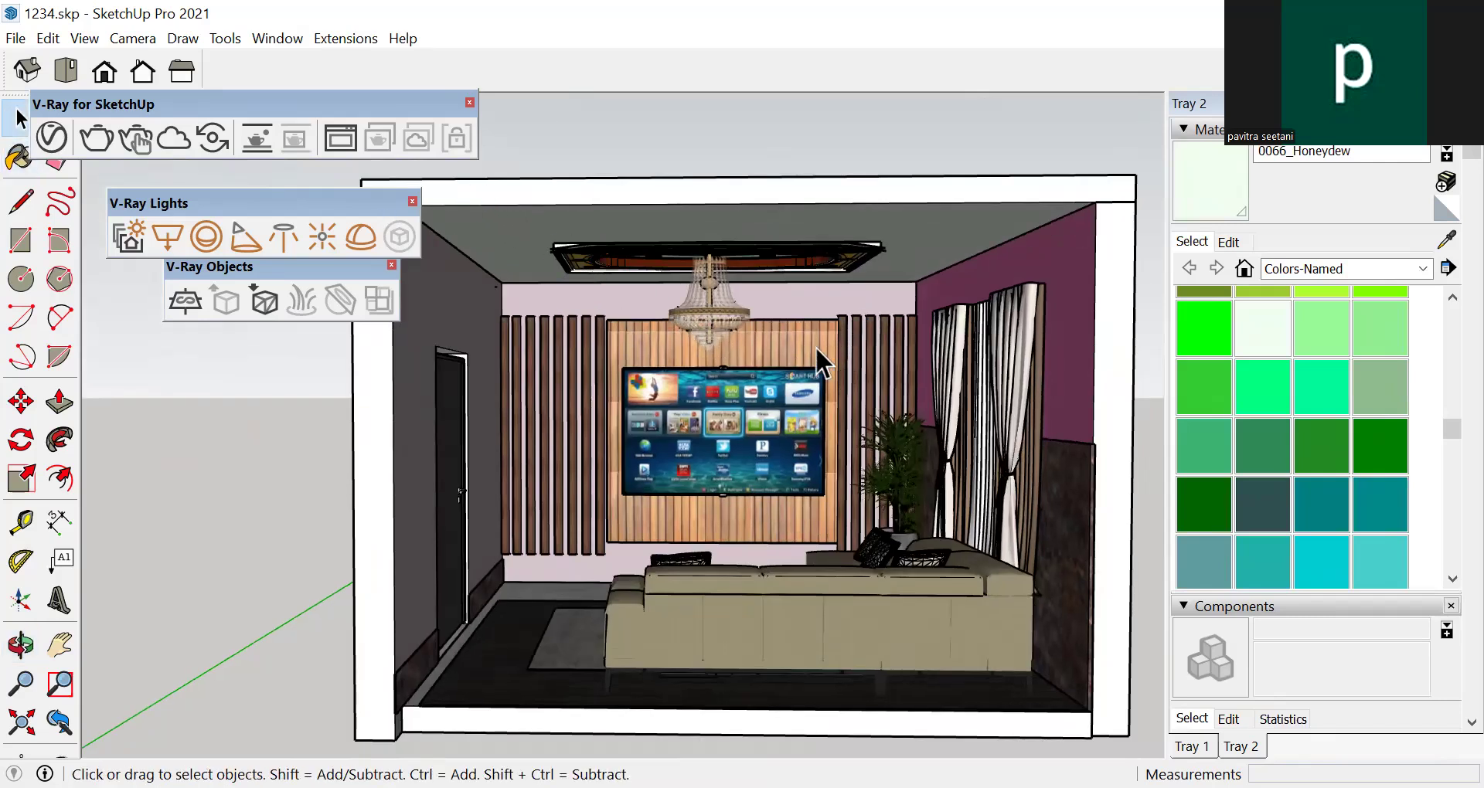
Dock the floating V-Ray for SketchUp, V-Ray Lights and V-Ray Objects toolbars beside the view toolbar above the model
{"action": "scroll", "coordinate": [811, 356], "scroll_direction": "up", "scroll_amount": 2}
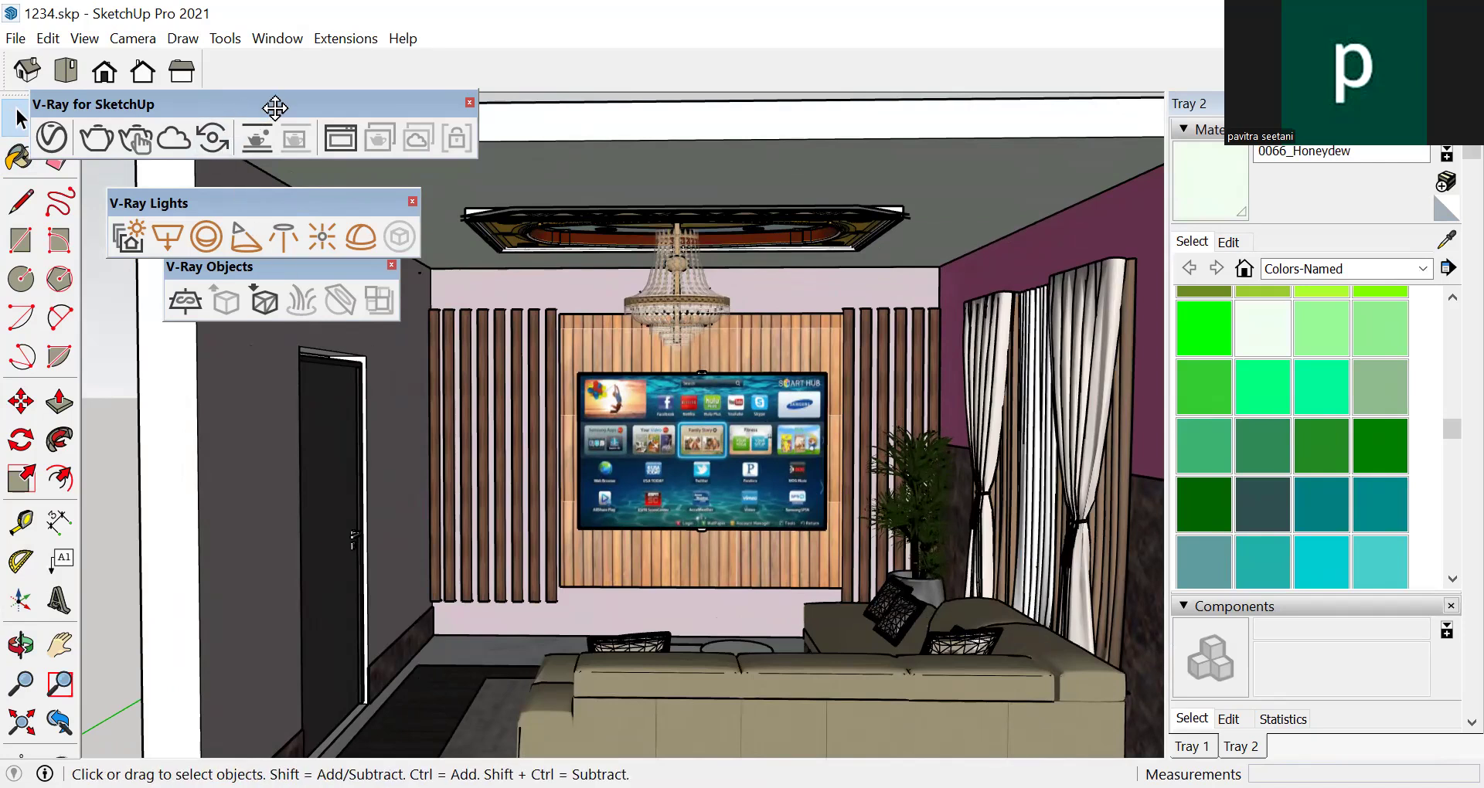
{"action": "left_click_drag", "start_coordinate": [439, 70], "coordinate": [439, 71]}
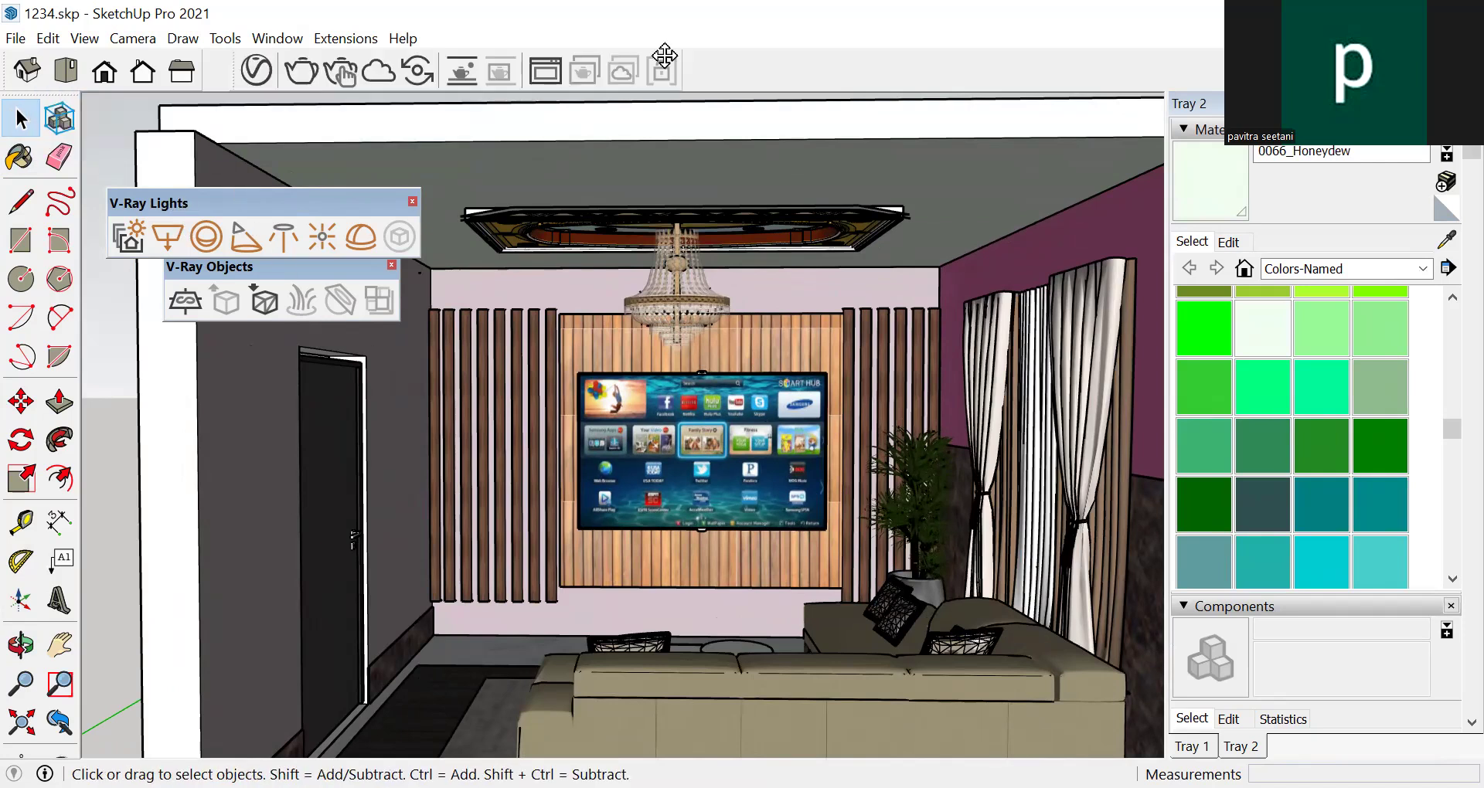
{"action": "double_click", "coordinate": [309, 203]}
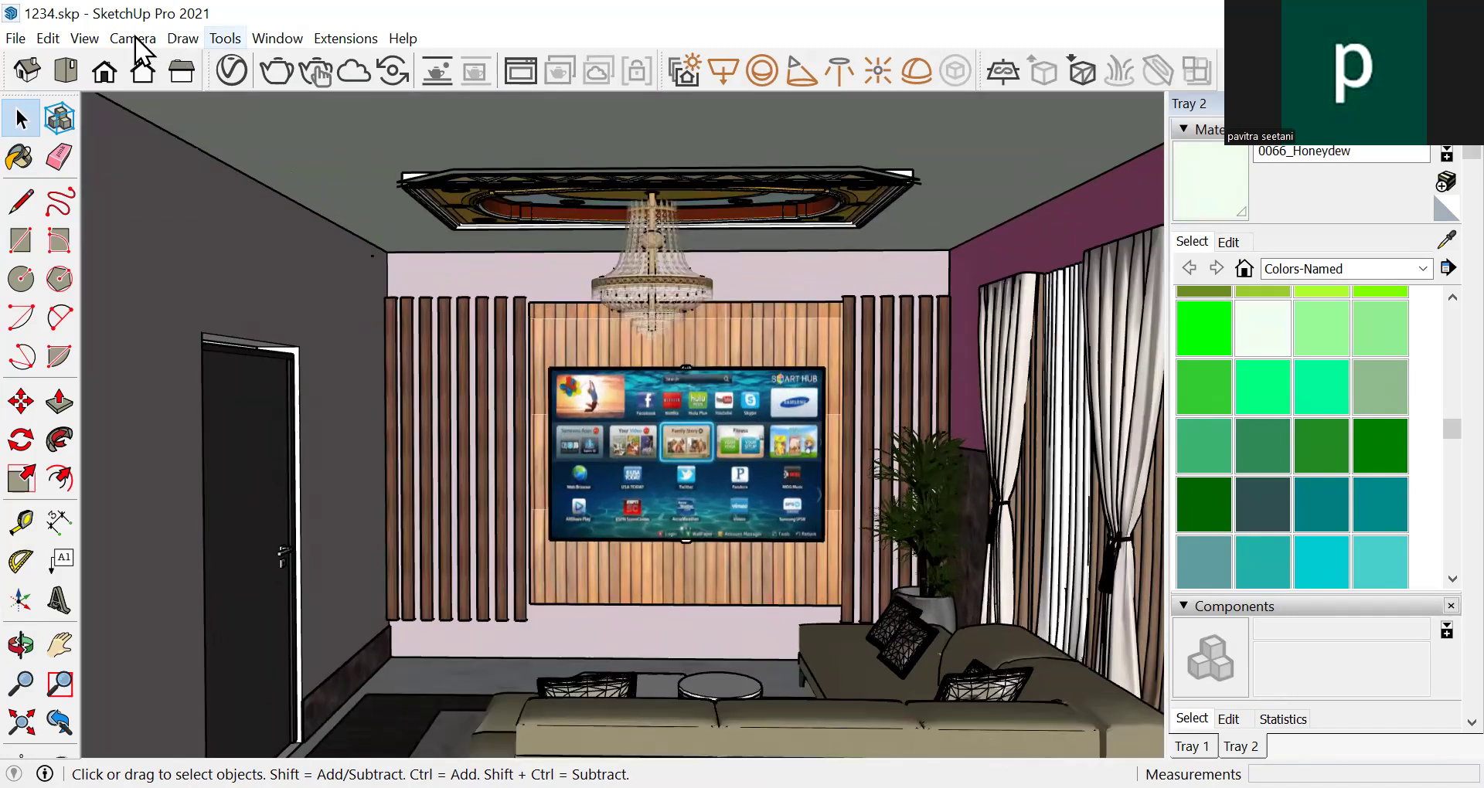
Start a V-Ray render of the living room, framed from behind the sofa towards the TV wall
{"action": "left_click", "coordinate": [133, 37]}
{"action": "left_click", "coordinate": [615, 371]}
{"action": "left_click", "coordinate": [615, 371]}
{"action": "scroll", "coordinate": [618, 371], "scroll_direction": "down", "scroll_amount": 3}
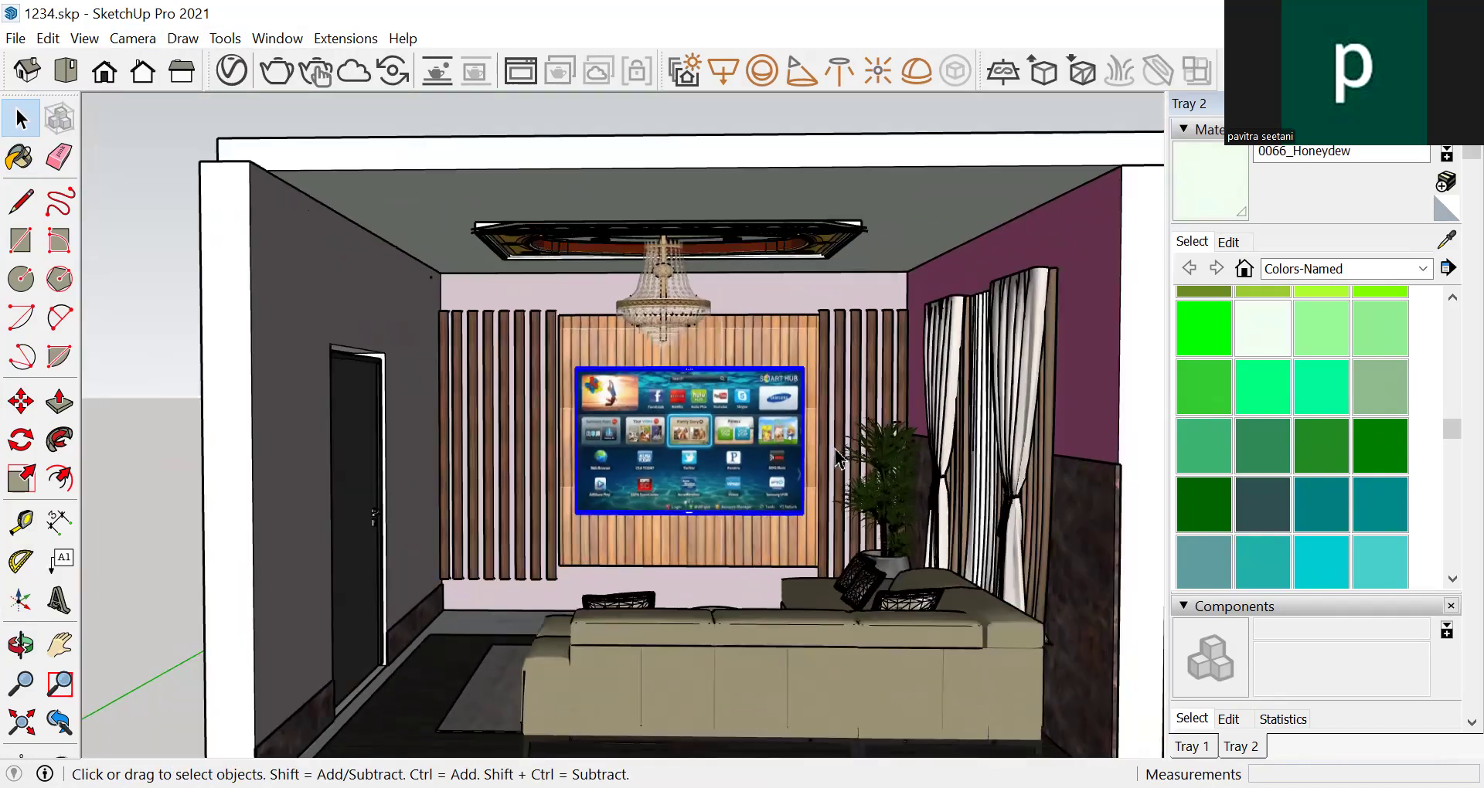
{"action": "scroll", "coordinate": [811, 598], "scroll_direction": "up", "scroll_amount": 2}
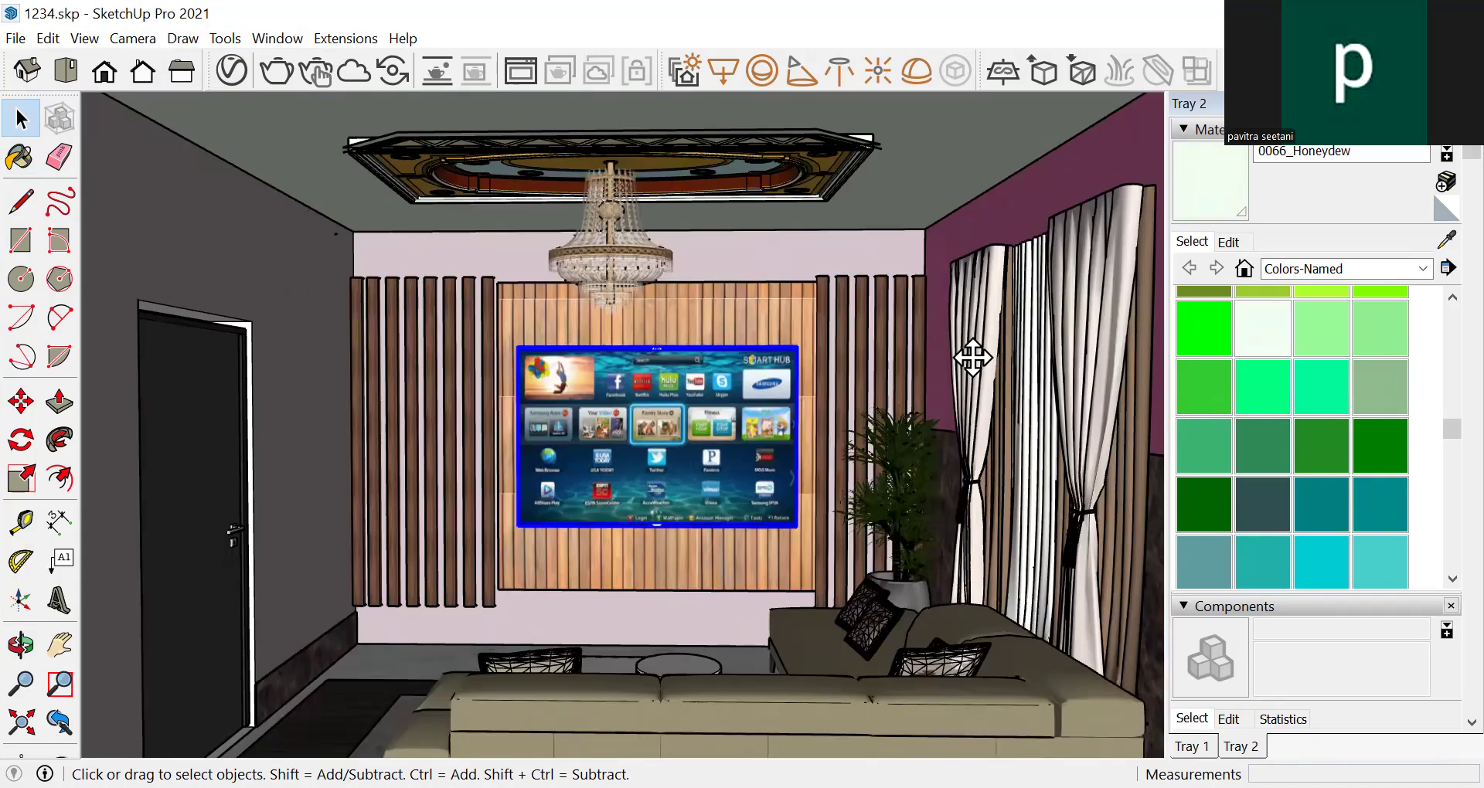
{"action": "scroll", "coordinate": [797, 470], "scroll_direction": "down", "scroll_amount": 4}
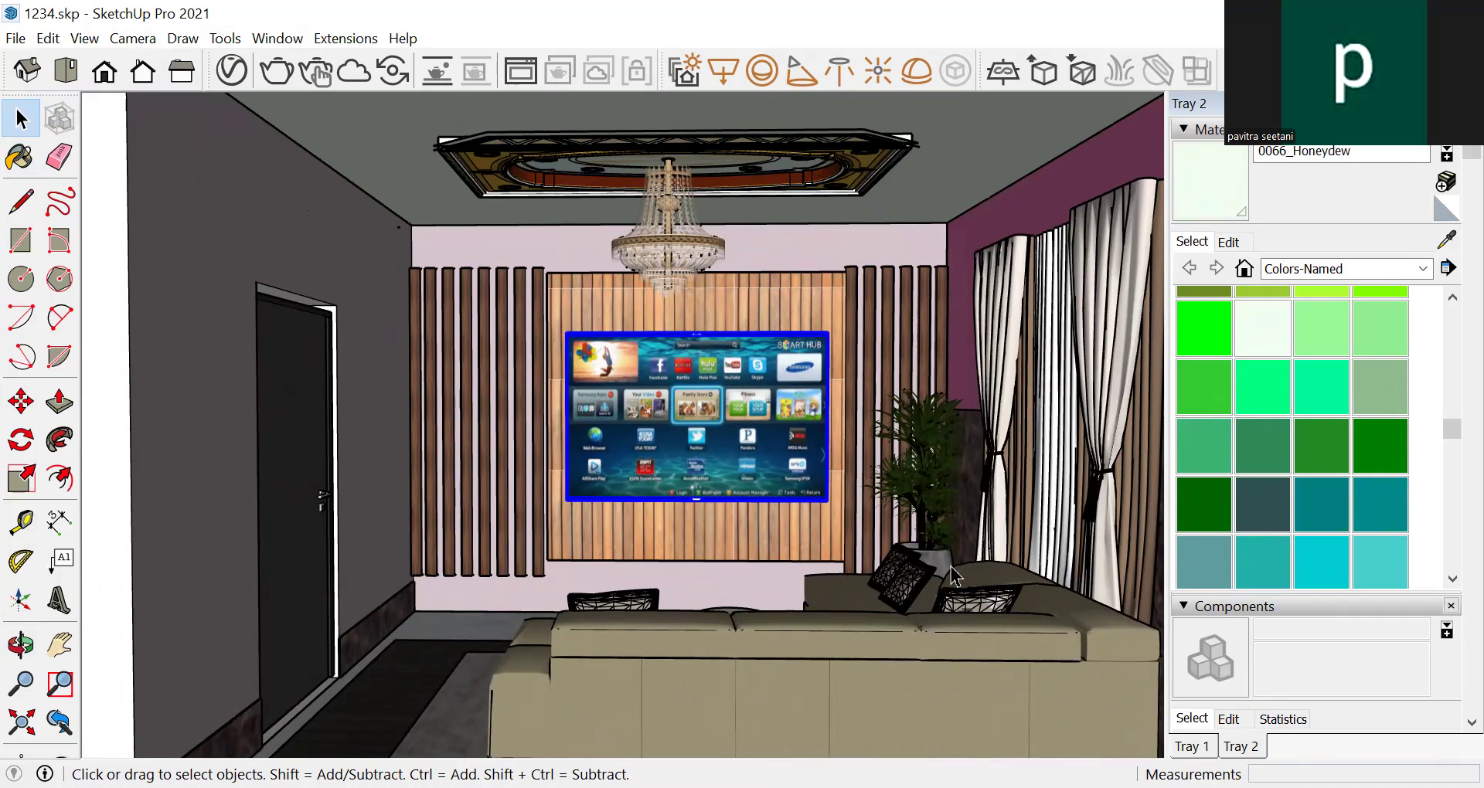
{"action": "scroll", "coordinate": [650, 405], "scroll_direction": "down", "scroll_amount": 5}
{"action": "middle_click_drag", "start_coordinate": [765, 410], "coordinate": [796, 402]}
{"action": "scroll", "coordinate": [817, 491], "scroll_direction": "up", "scroll_amount": 2}
{"action": "scroll", "coordinate": [817, 490], "scroll_direction": "up", "scroll_amount": 2}
{"action": "scroll", "coordinate": [796, 402], "scroll_direction": "up", "scroll_amount": 3}
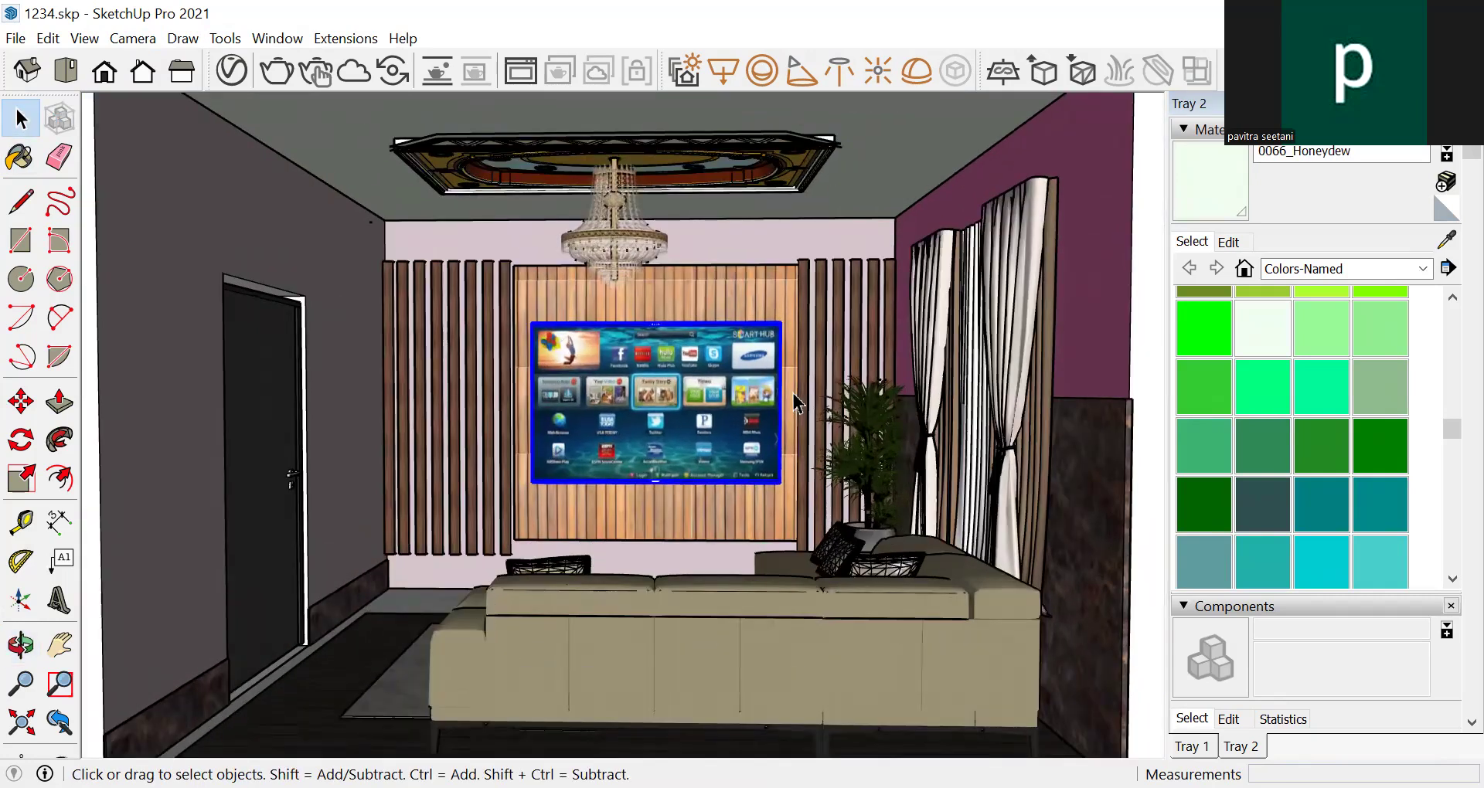
{"action": "scroll", "coordinate": [780, 395], "scroll_direction": "up", "scroll_amount": 2}
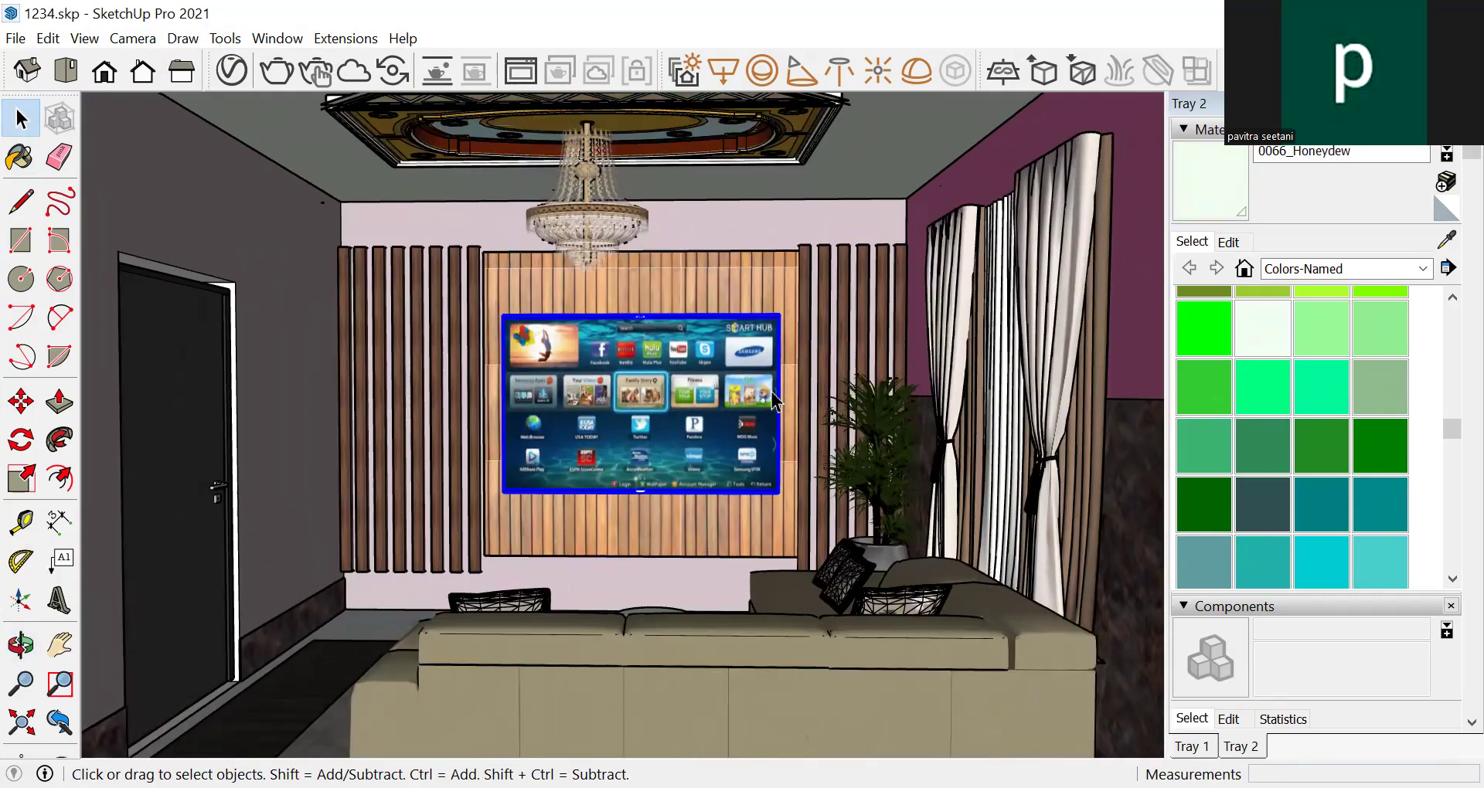
{"action": "scroll", "coordinate": [775, 402], "scroll_direction": "down", "scroll_amount": 2}
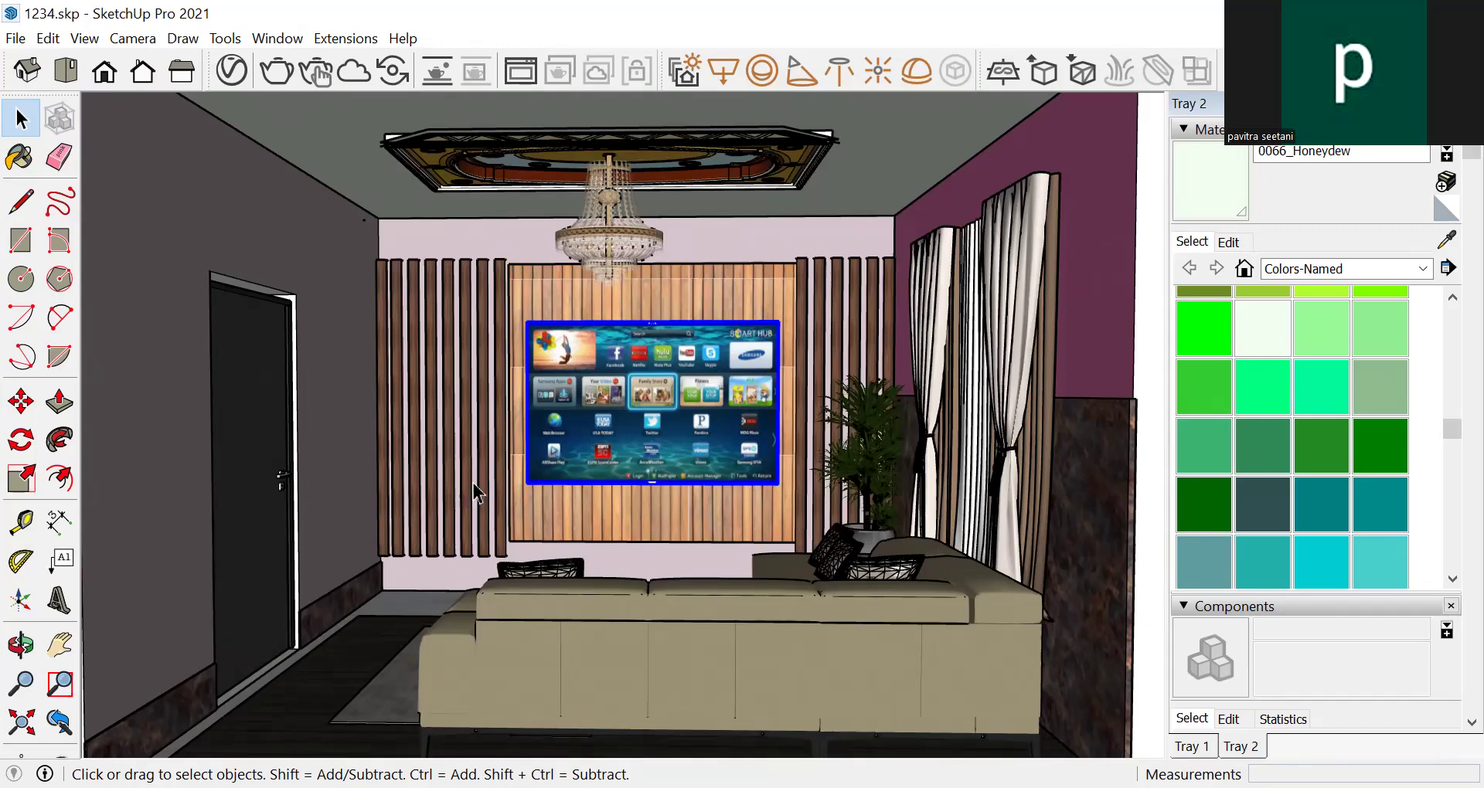
{"action": "left_click", "coordinate": [280, 72]}
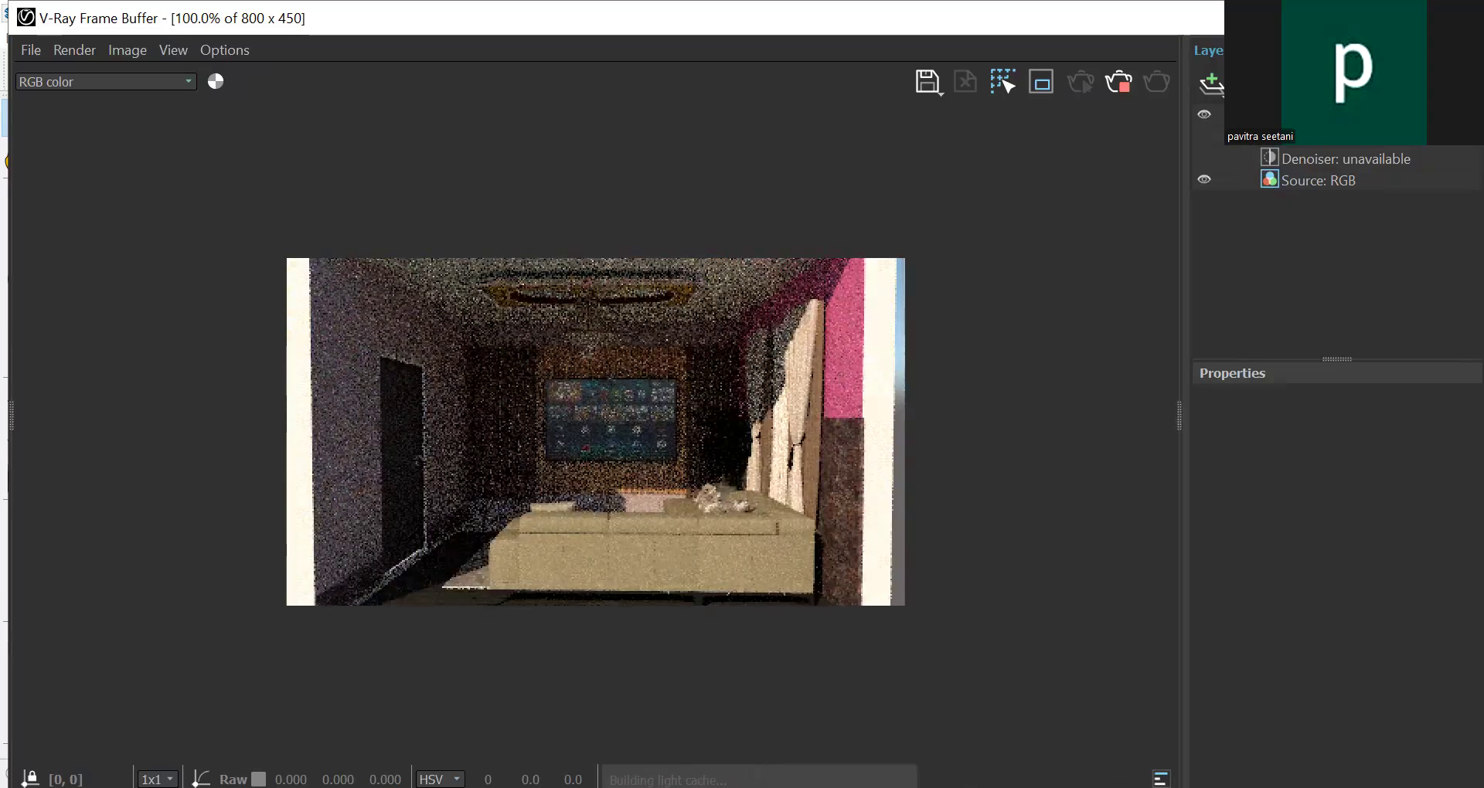
Switch back to the SketchUp model during the render and deselect the TV
{"action": "key", "text": "alt+Tab"}
{"action": "scroll", "coordinate": [693, 255], "scroll_direction": "down", "scroll_amount": 4}
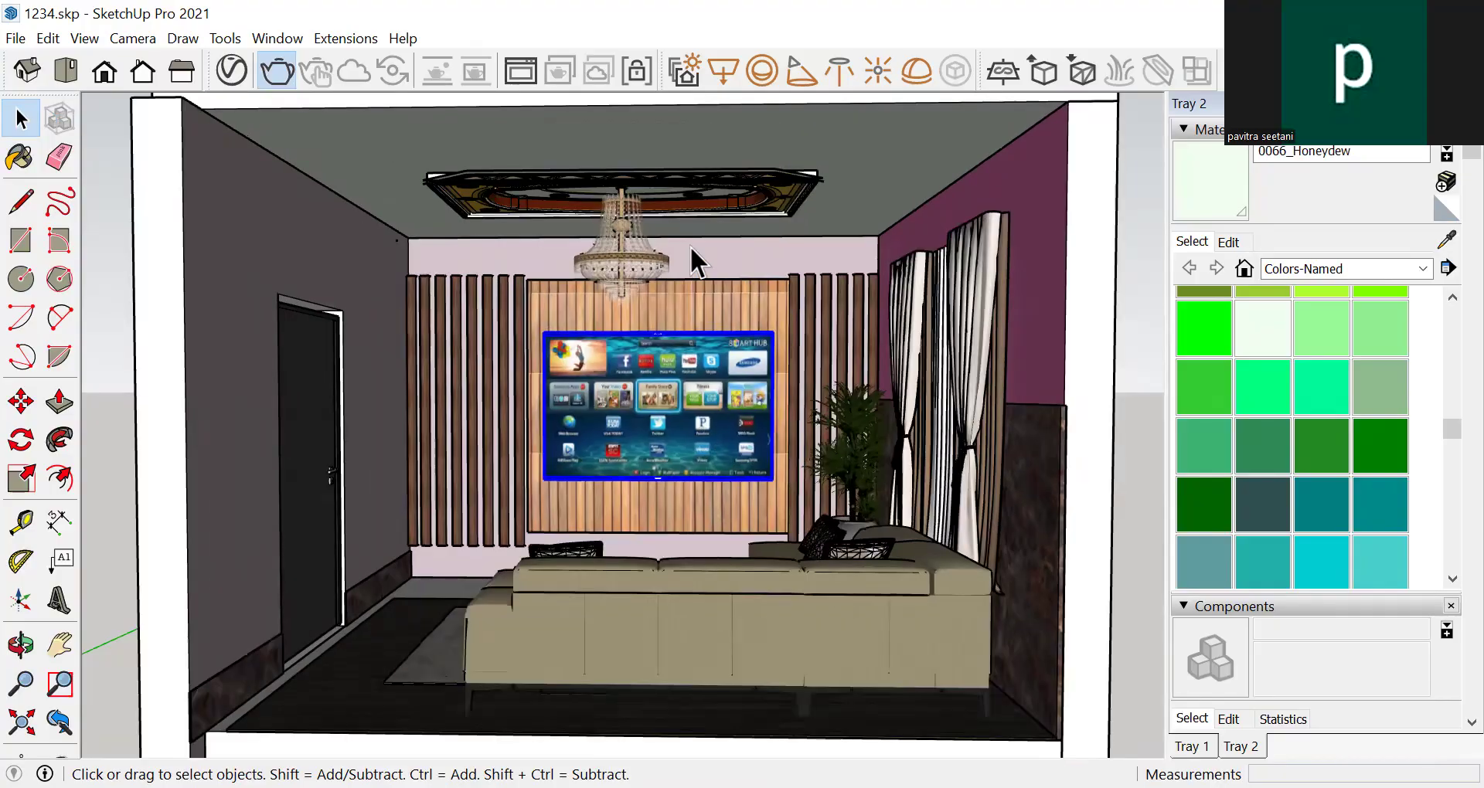
{"action": "scroll", "coordinate": [713, 340], "scroll_direction": "up", "scroll_amount": 3}
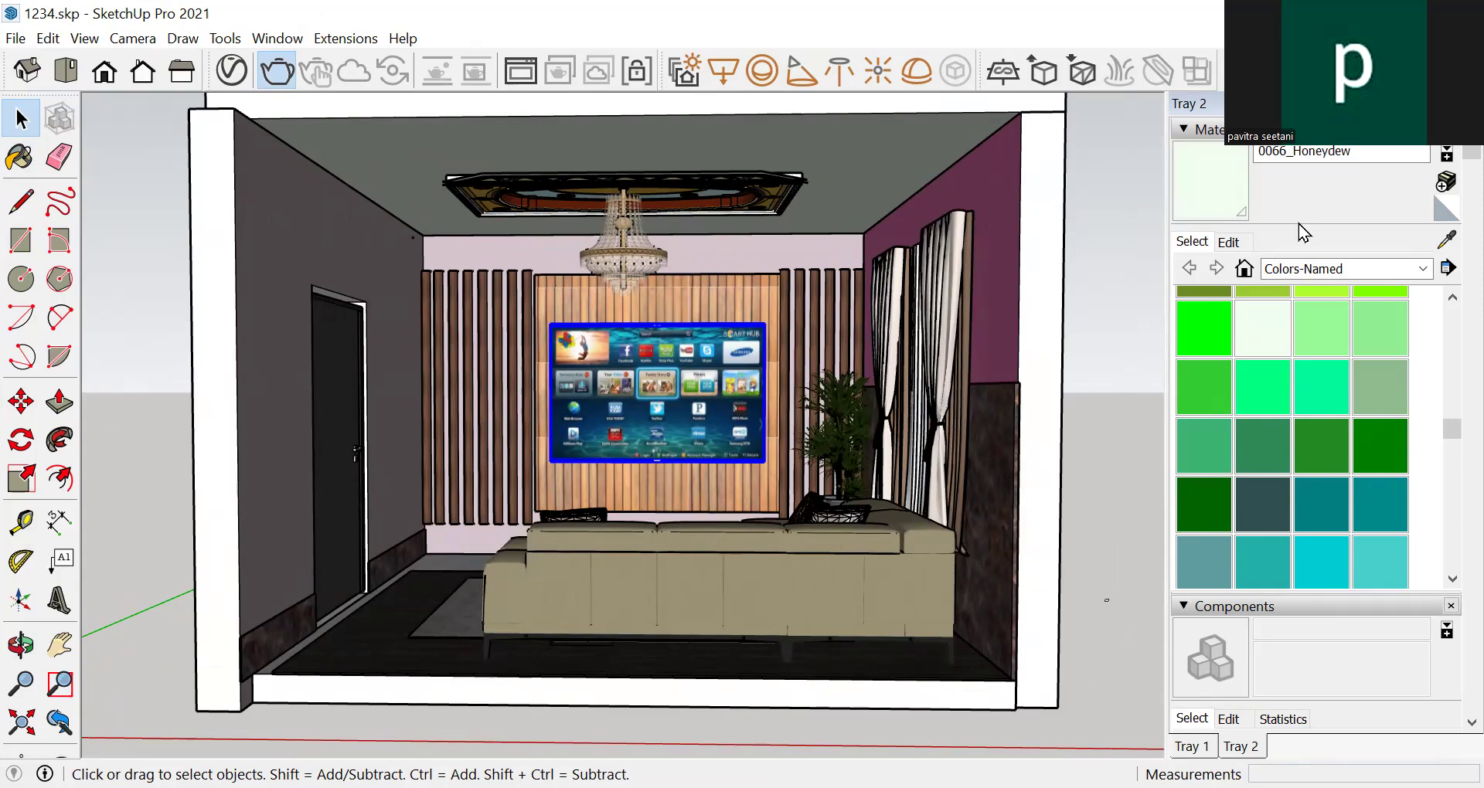
{"action": "left_click", "coordinate": [1124, 139]}
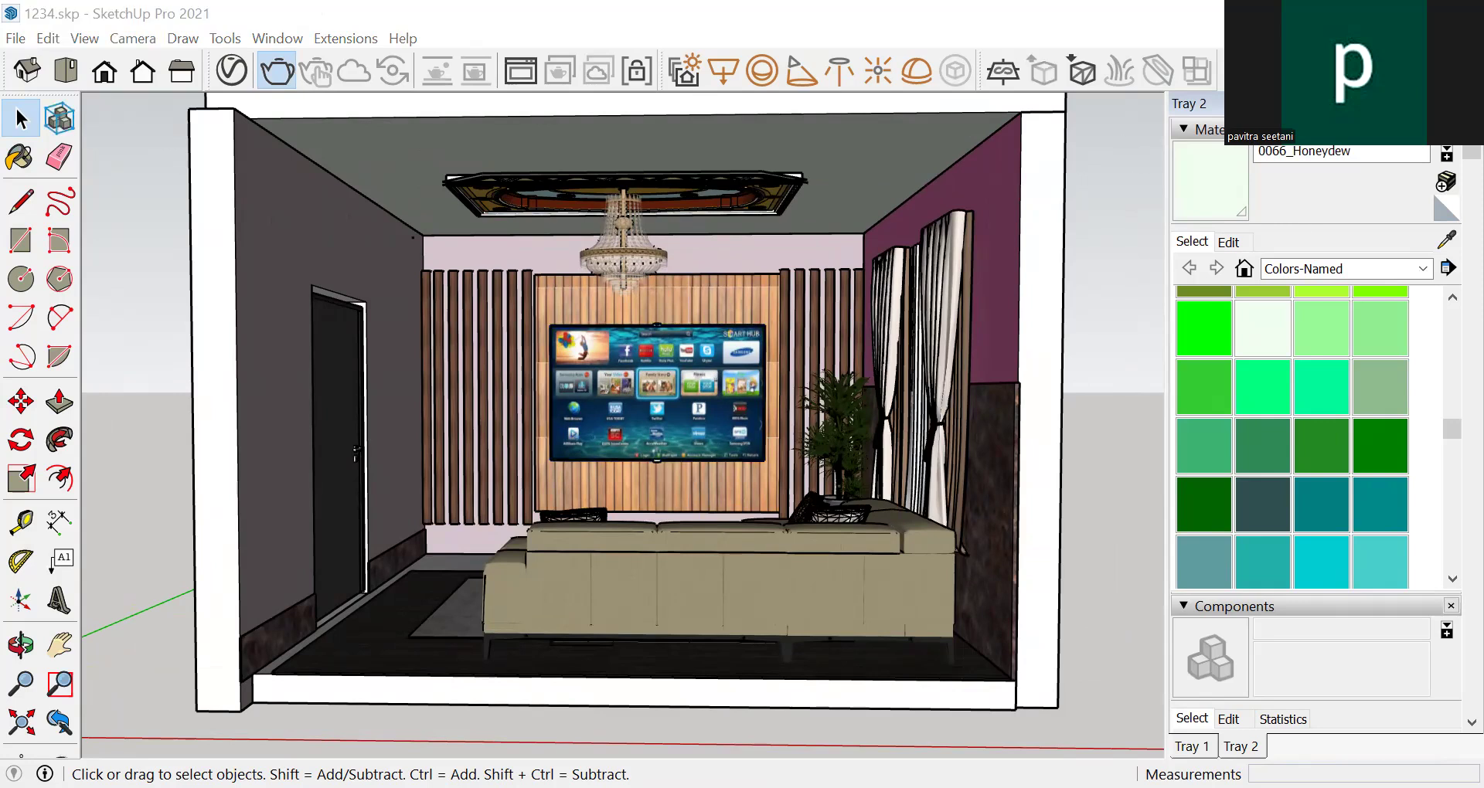